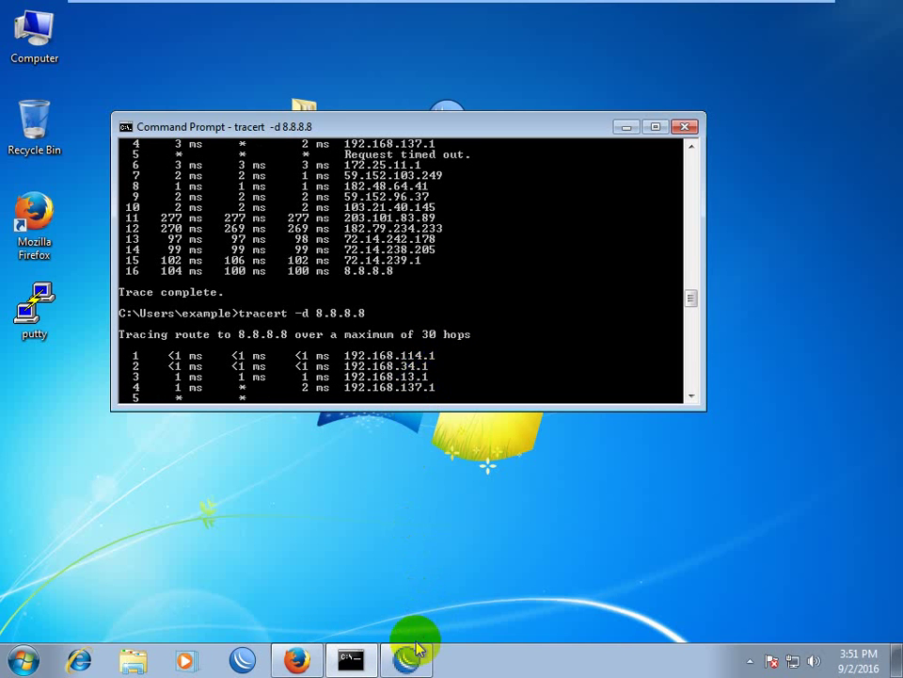
# - After the 16-hop trace to 8.8.8.8 completes, minimize the Command Prompt window
pyautogui.moveTo(408, 666)
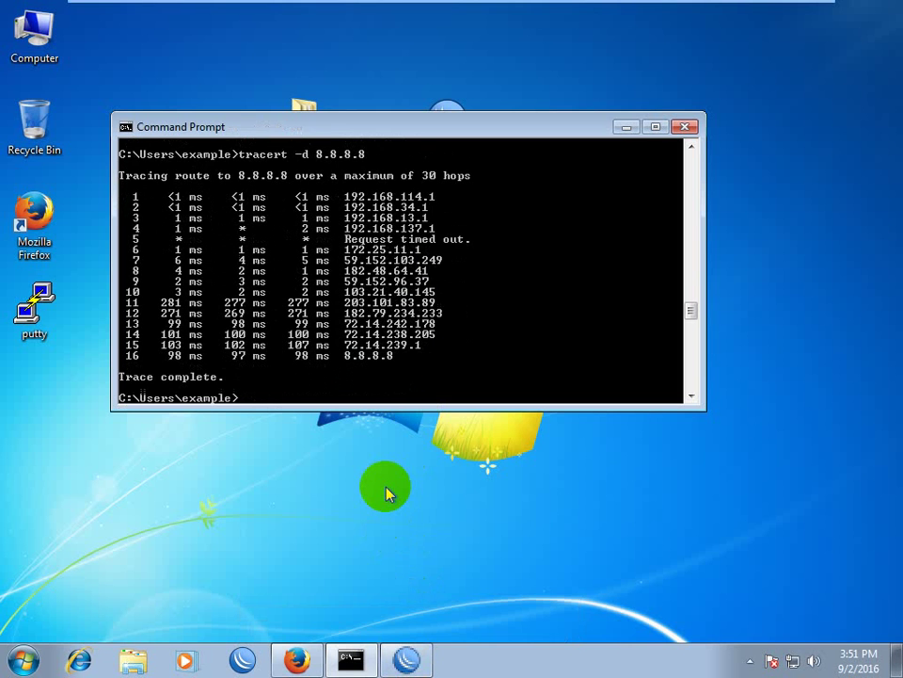
pyautogui.click(626, 126)
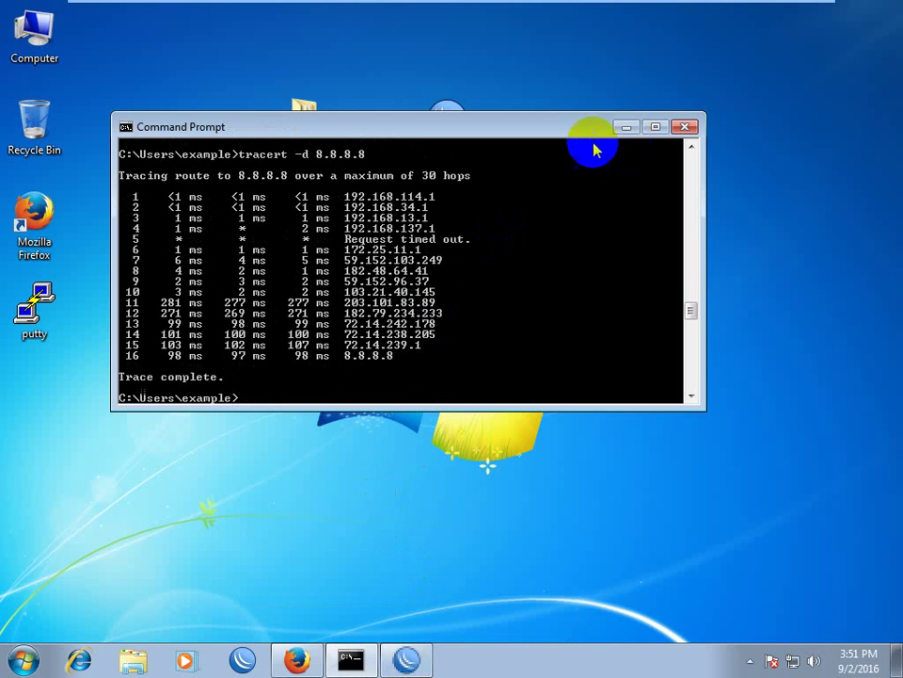
# - Load google.com in Firefox's first tab, then minimize Firefox
pyautogui.click(299, 658)
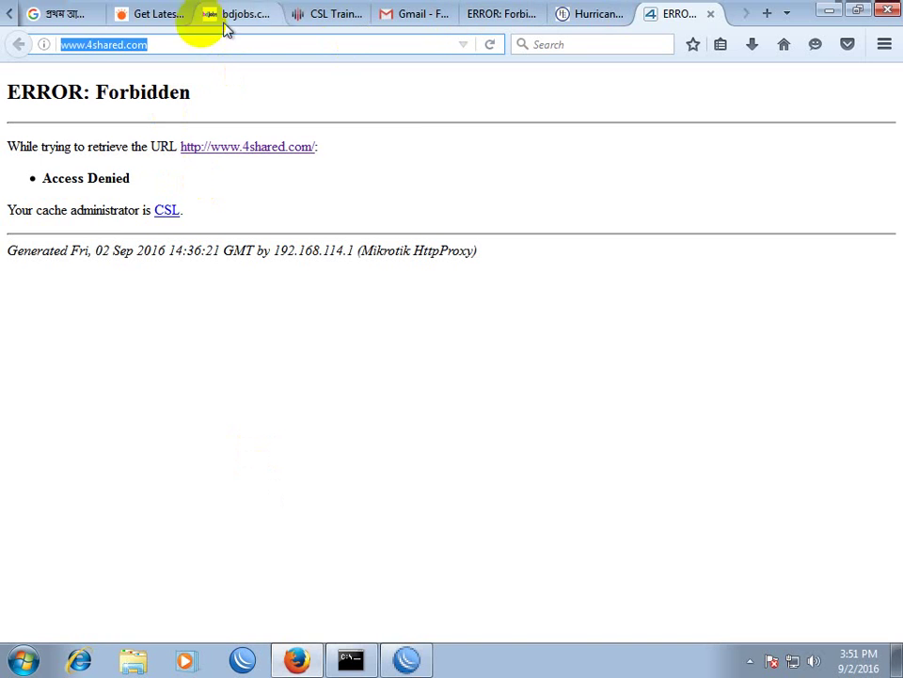
pyautogui.click(79, 13)
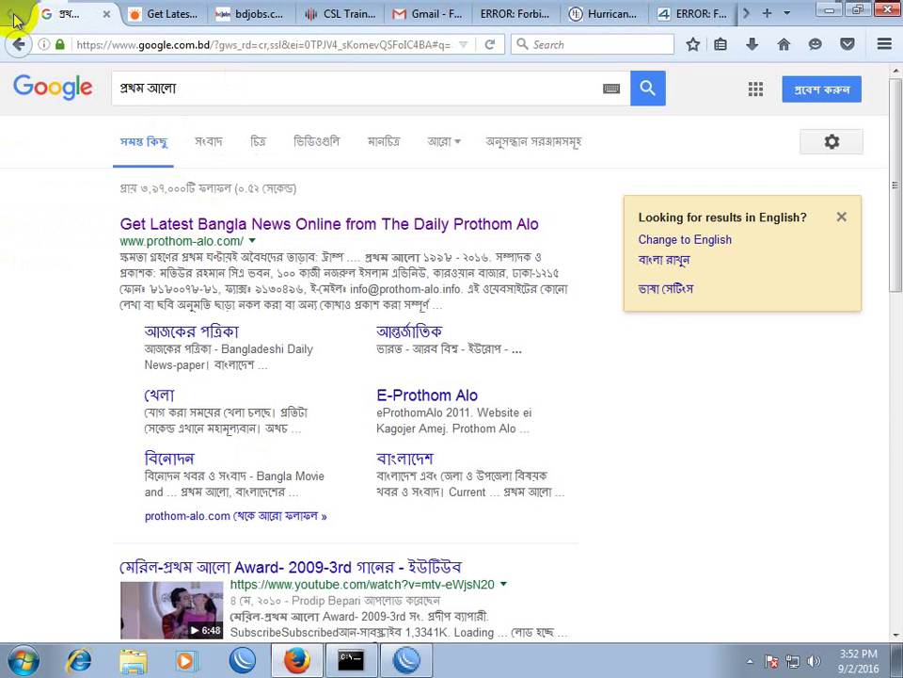
pyautogui.click(179, 45)
pyautogui.write('google.com/')
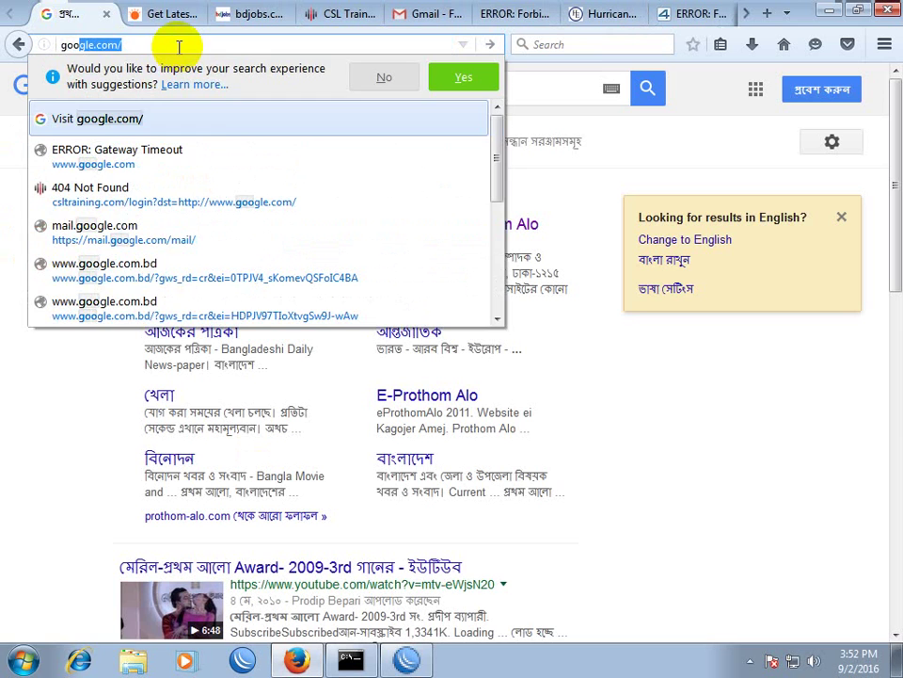
pyautogui.press('Return')
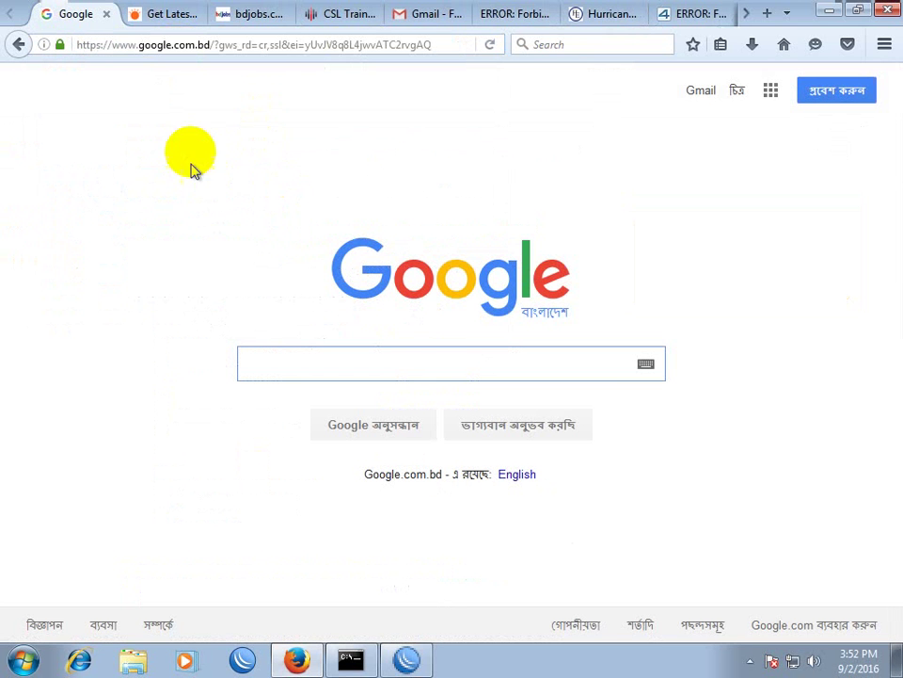
pyautogui.click(831, 11)
# - Disable both Web Proxy deny rules and the Firewall NAT redirect rule
pyautogui.click(410, 660)
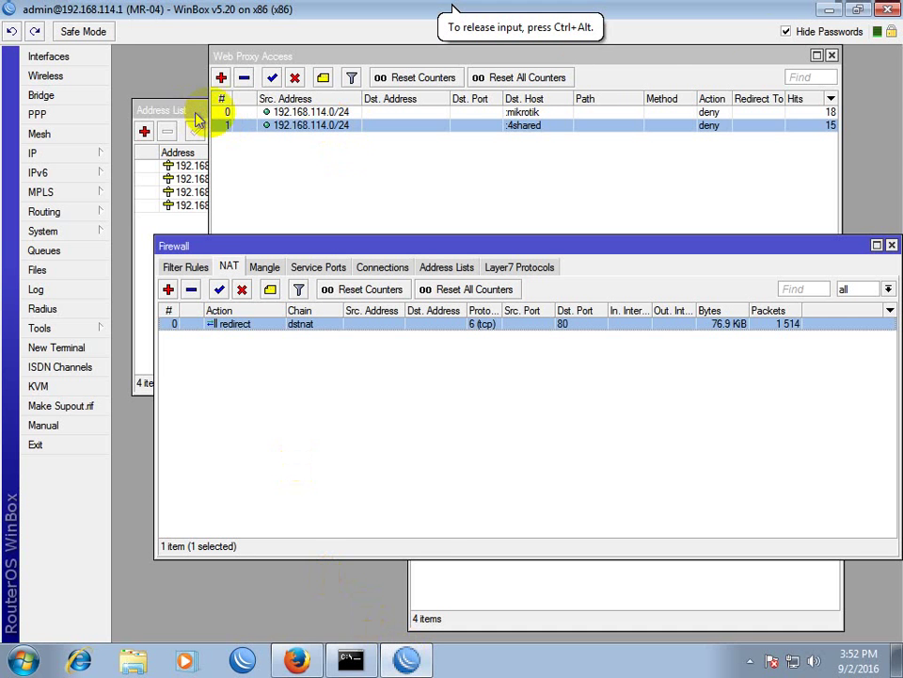
pyautogui.click(408, 130)
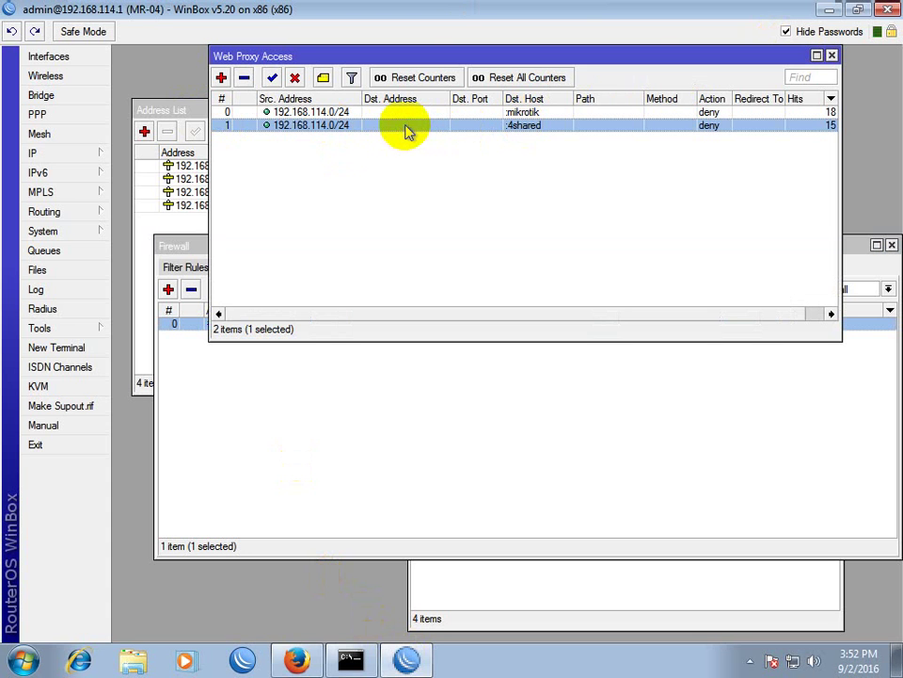
pyautogui.keyDown('shift'); pyautogui.click(341, 113); pyautogui.keyUp('shift')
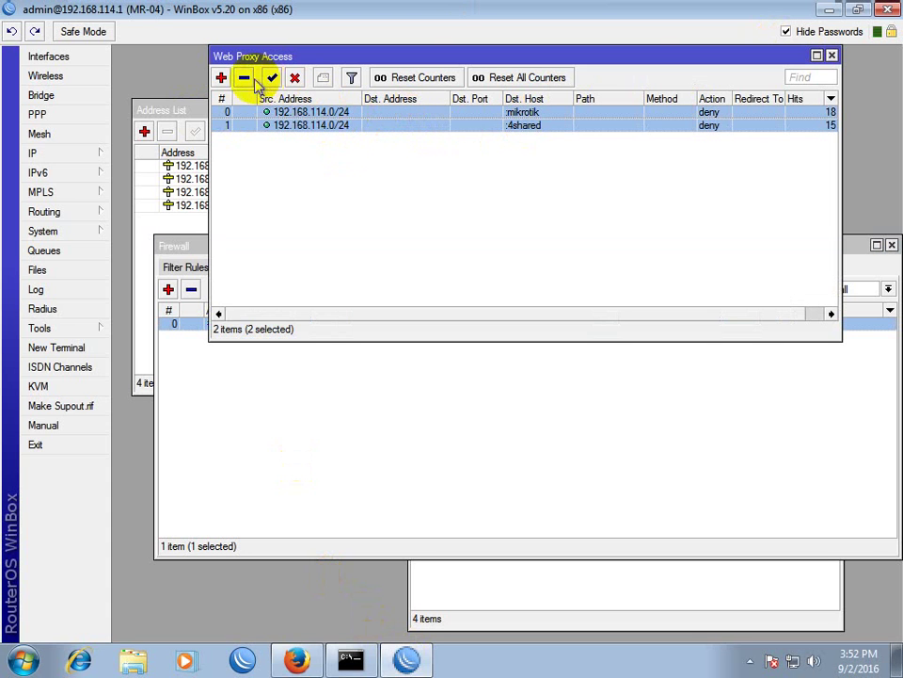
pyautogui.click(295, 78)
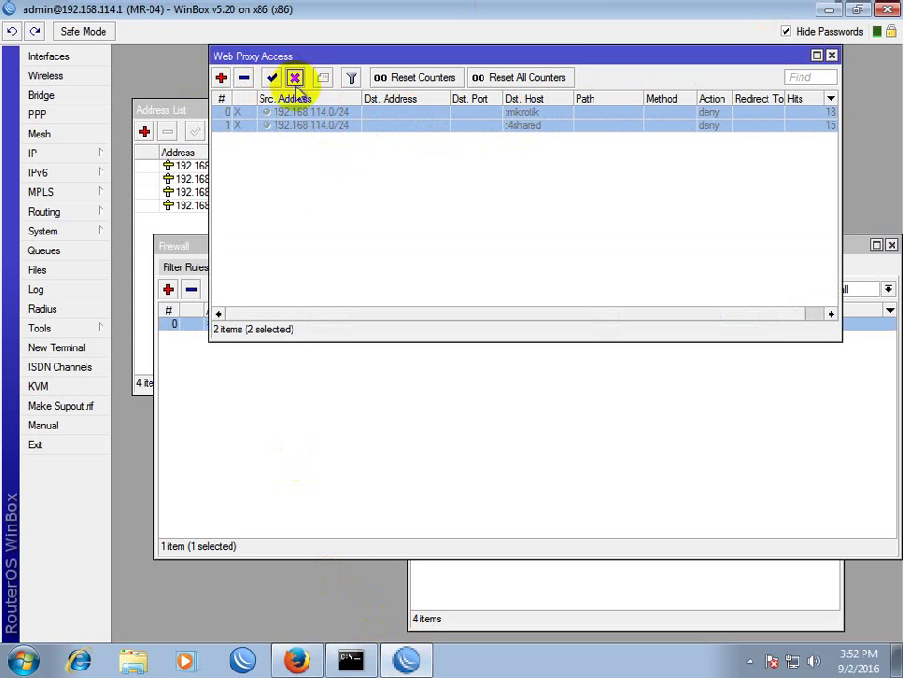
pyautogui.click(232, 257)
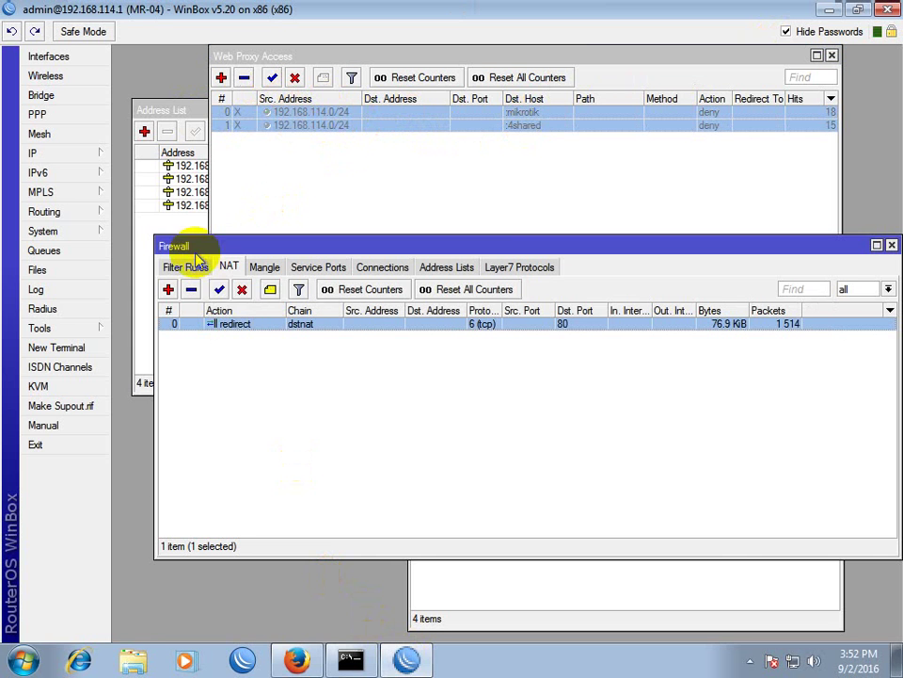
pyautogui.click(242, 289)
# - Close the Web Proxy Connections, Access, Settings and Firewall windows
pyautogui.click(553, 568)
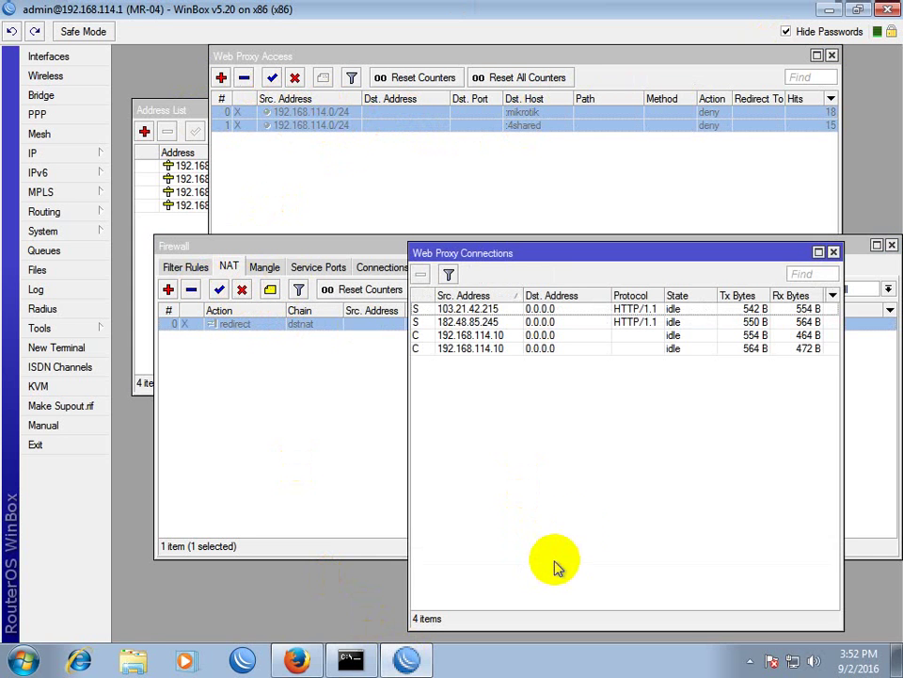
pyautogui.click(834, 252)
pyautogui.moveTo(835, 252); pyautogui.dragTo(776, 362)
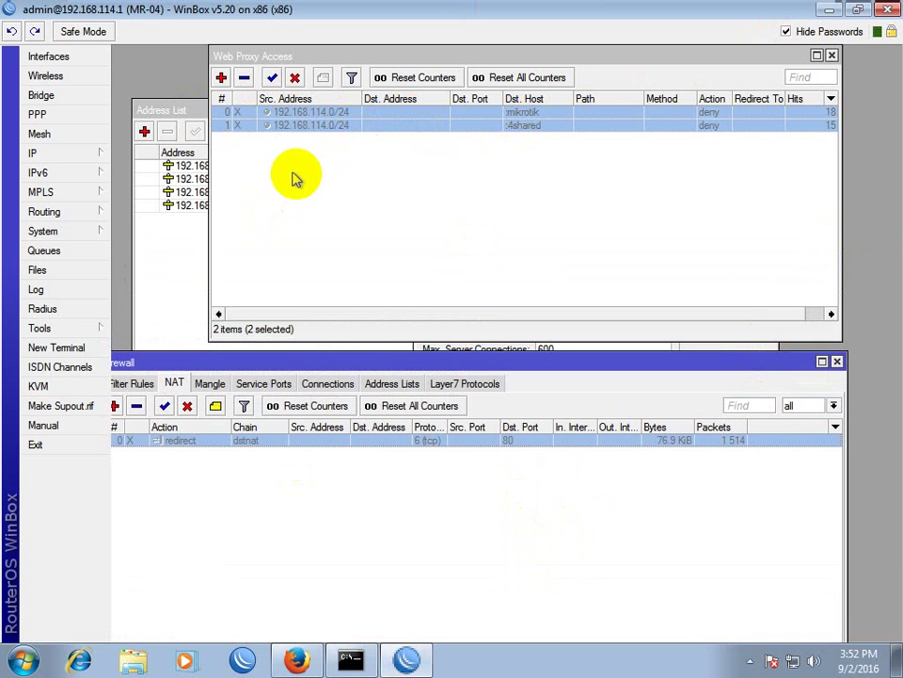
pyautogui.click(832, 55)
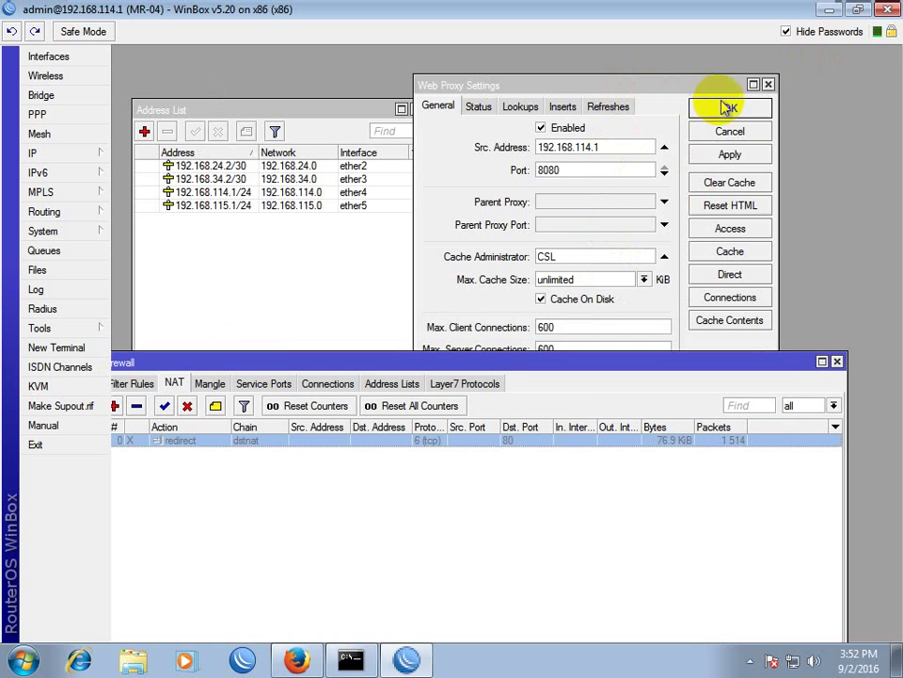
pyautogui.click(768, 83)
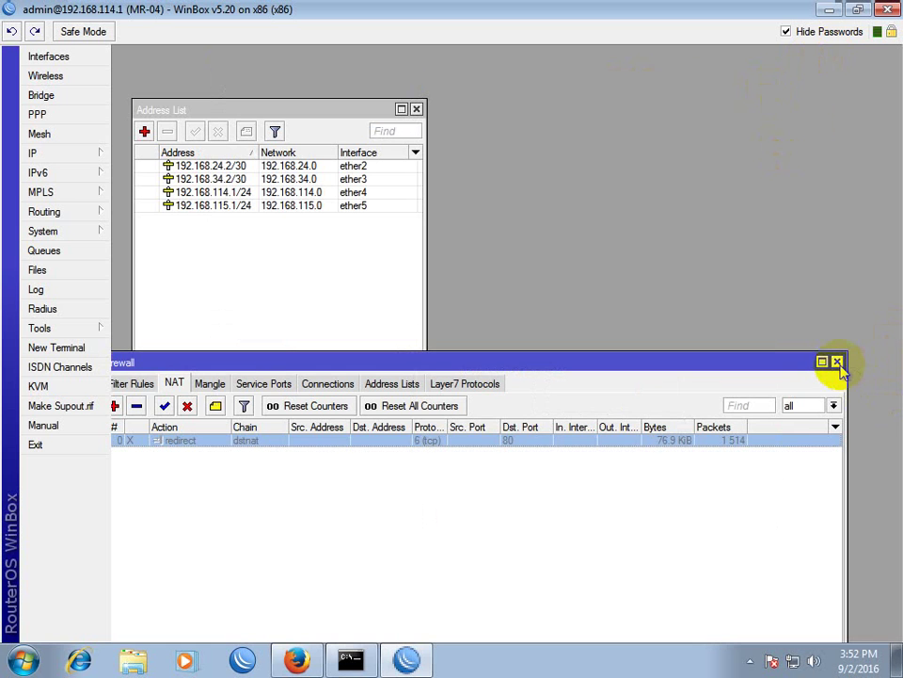
pyautogui.click(837, 362)
# - Review the Address List, selecting 192.168.114.1/24 on ether4, then close it
pyautogui.moveTo(289, 110); pyautogui.dragTo(560, 94)
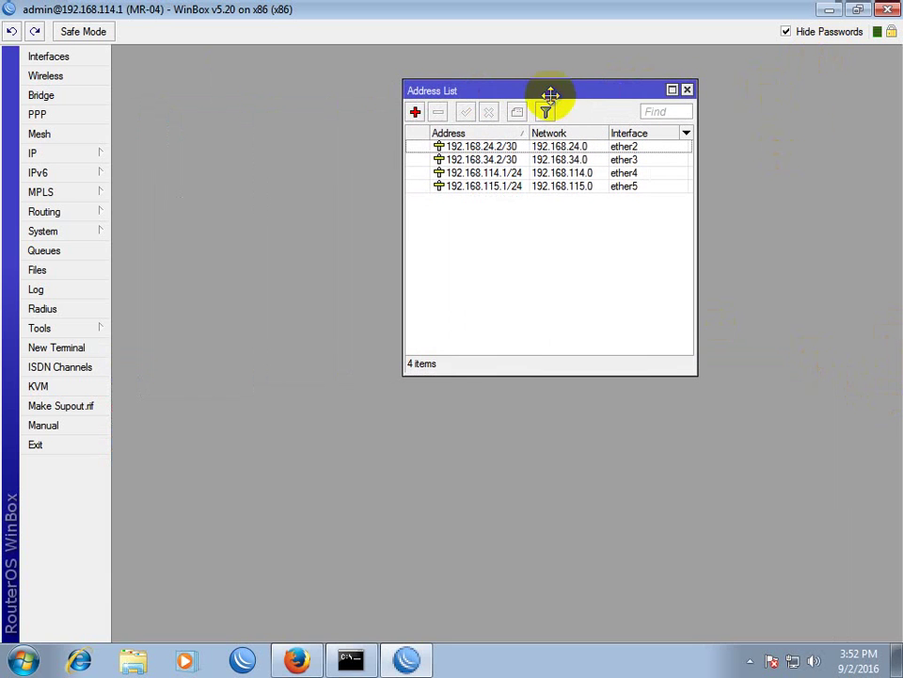
pyautogui.click(518, 148)
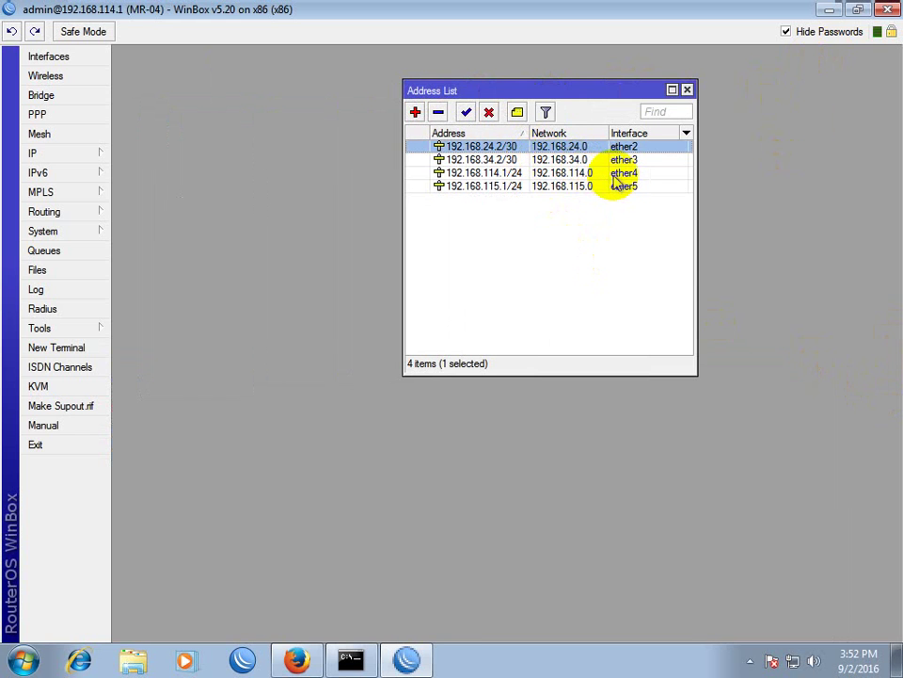
pyautogui.click(556, 174)
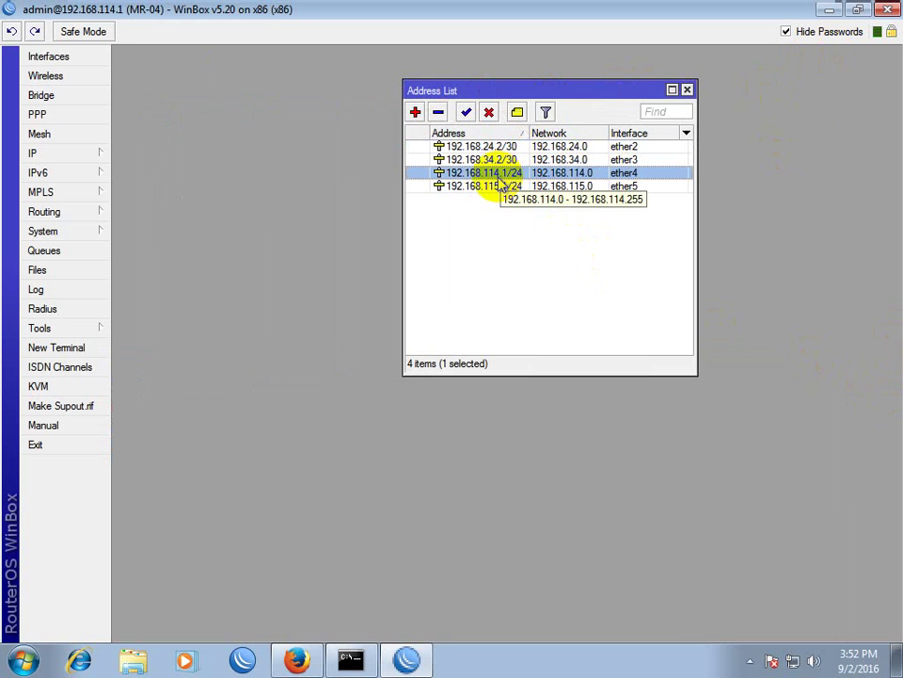
pyautogui.click(687, 89)
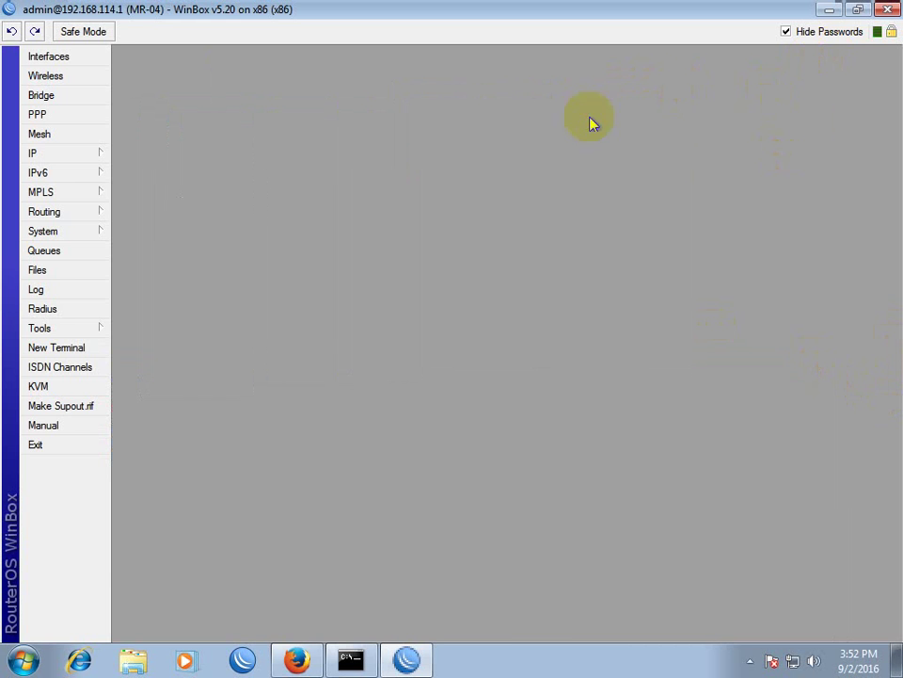
# - Check the ARP table's three dynamic entries and close it
pyautogui.click(98, 155)
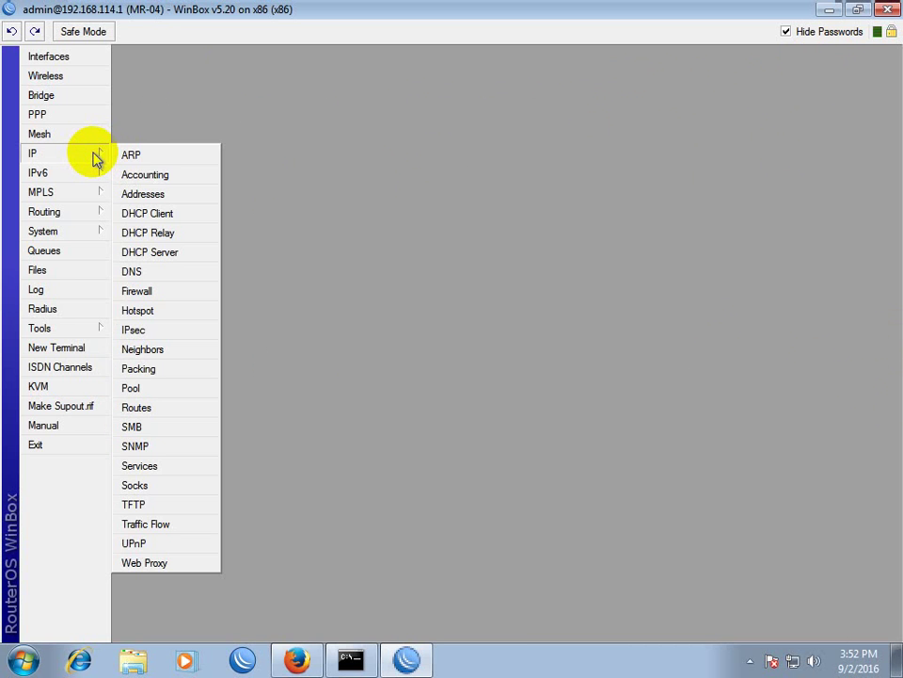
pyautogui.click(189, 159)
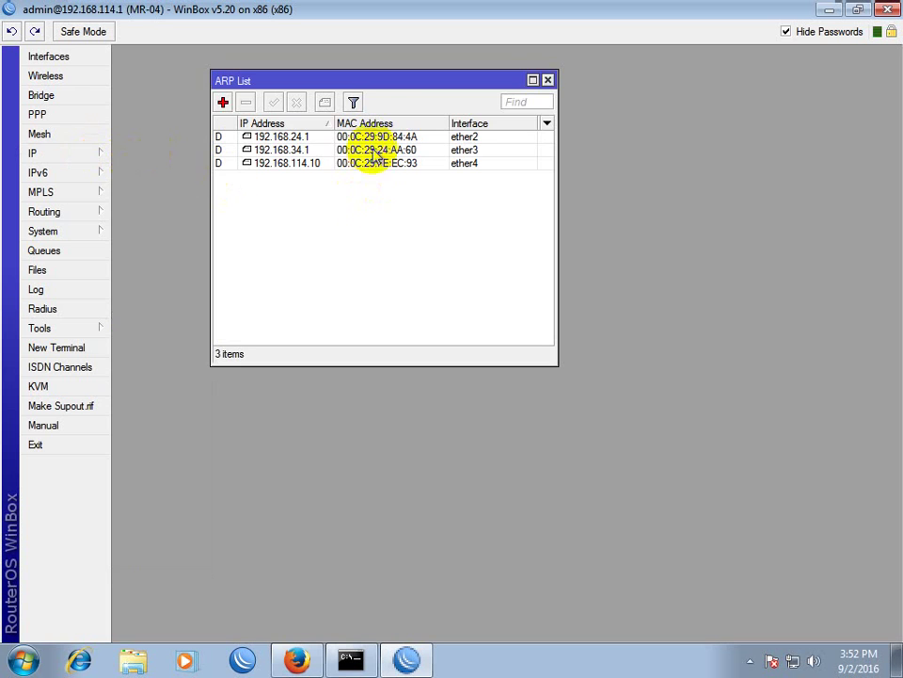
pyautogui.click(548, 80)
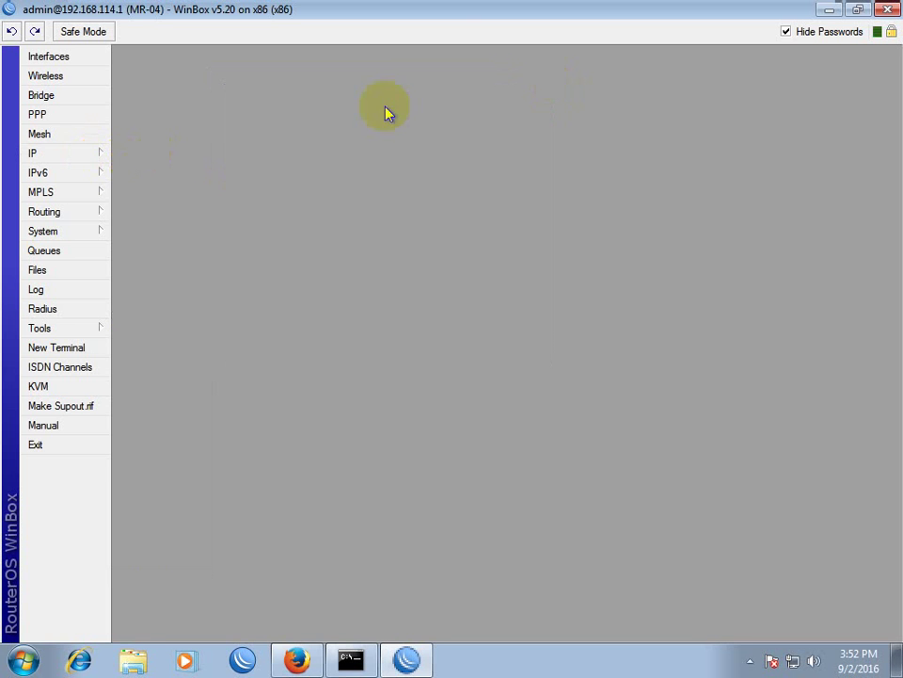
pyautogui.click(72, 156)
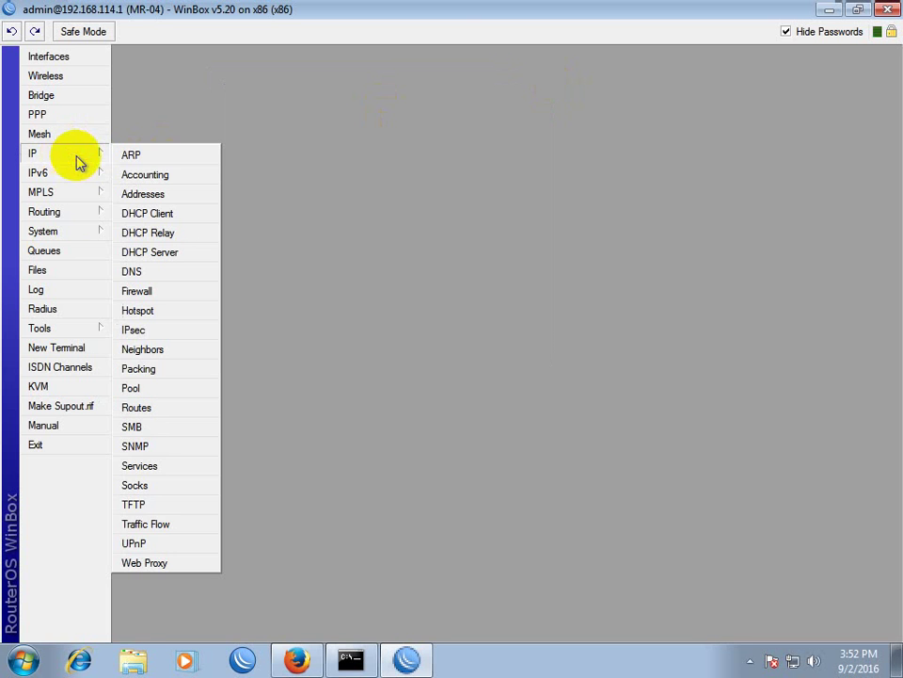
# - Review Web Proxy settings: source 192.168.114.1, port 8080, administrator CSL, unlimited cache
pyautogui.click(179, 567)
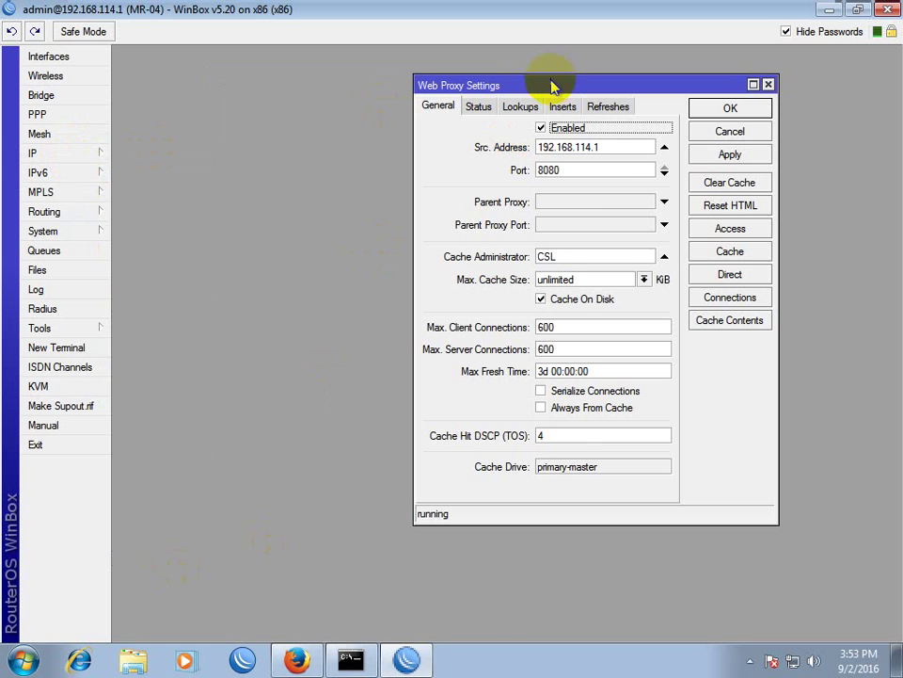
pyautogui.moveTo(548, 83); pyautogui.dragTo(423, 62)
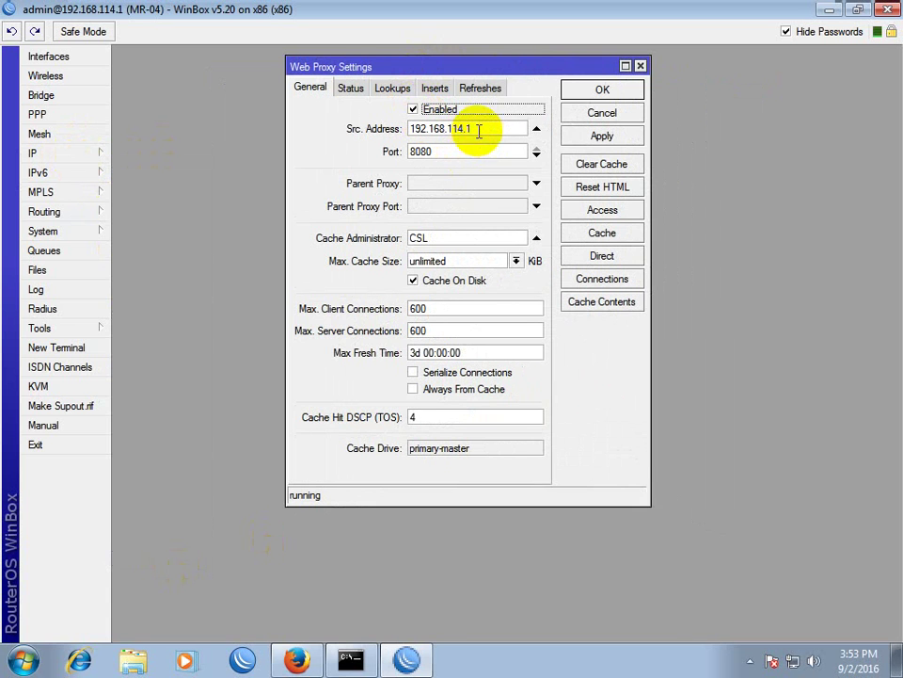
pyautogui.moveTo(468, 128)
pyautogui.mouseDown()
pyautogui.moveTo(399, 127)
pyautogui.moveTo(404, 132)
pyautogui.mouseUp()
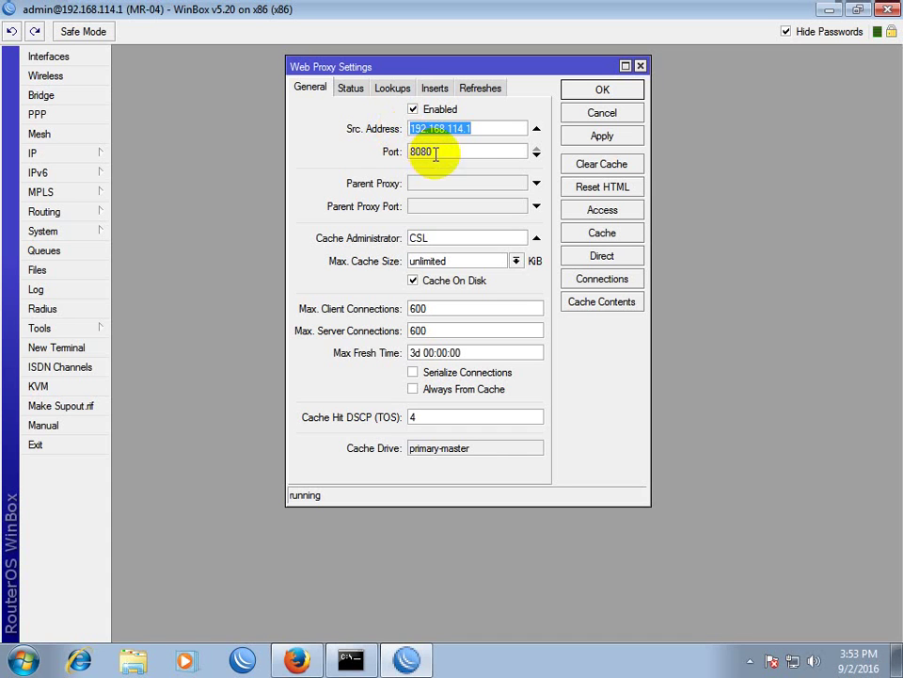
pyautogui.moveTo(448, 152); pyautogui.dragTo(385, 148)
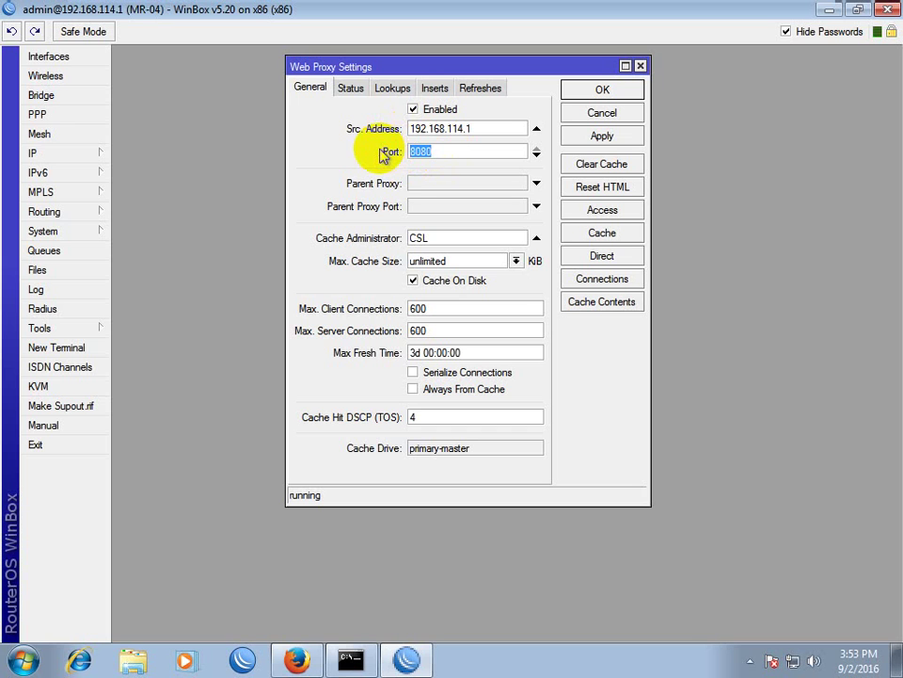
pyautogui.moveTo(452, 238); pyautogui.dragTo(381, 237)
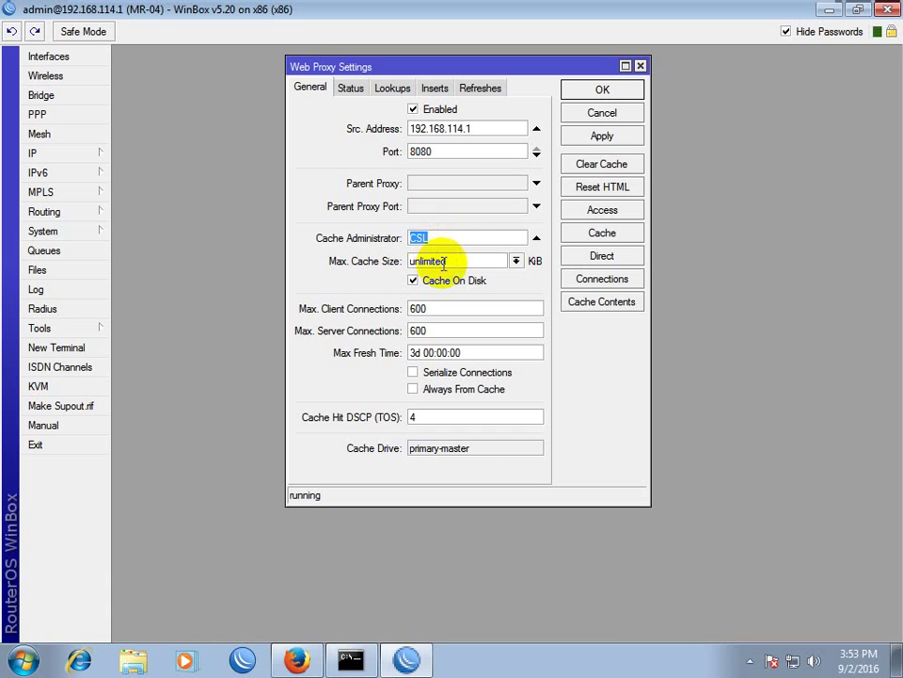
pyautogui.click(516, 261)
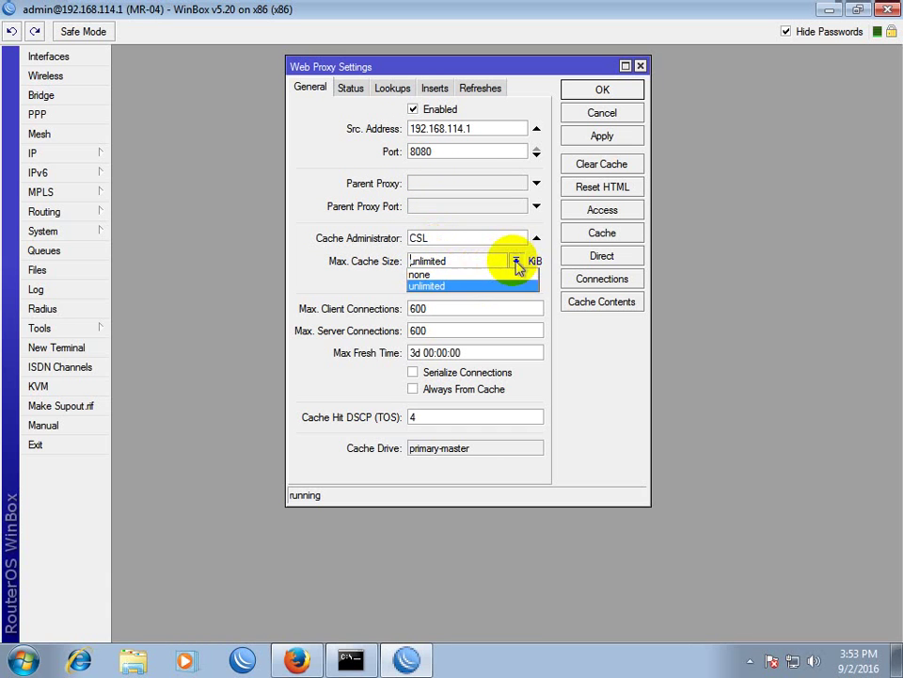
pyautogui.click(437, 286)
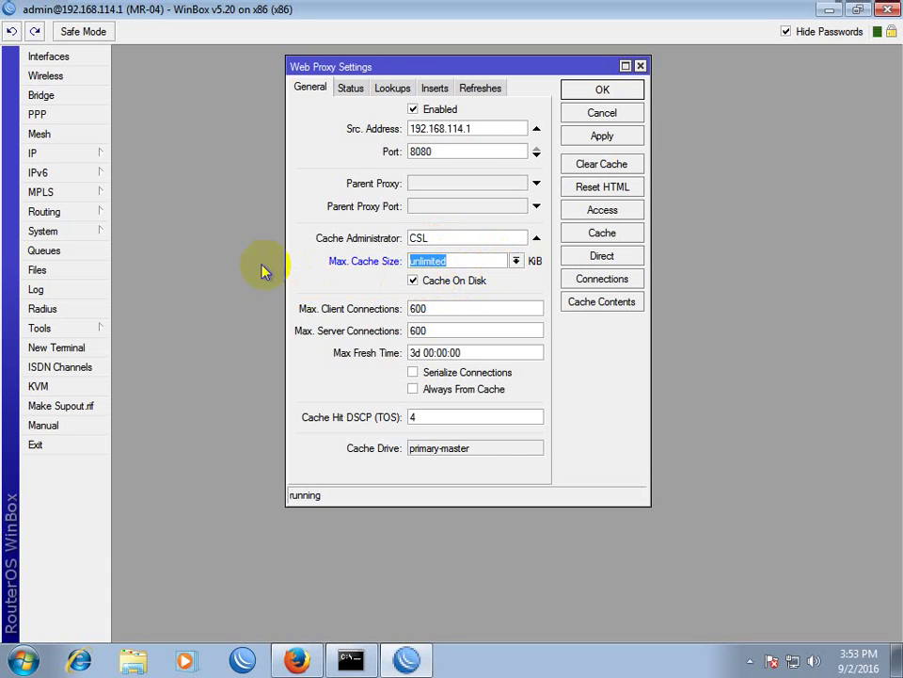
pyautogui.click(64, 232)
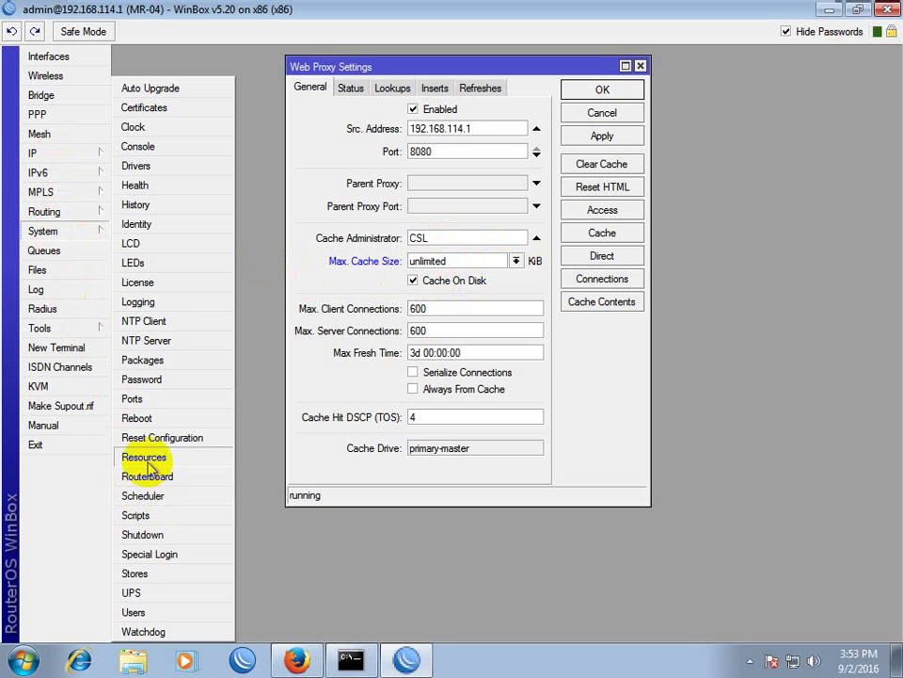
# - Inspect the primary-master store disk: ready, 8.2 GB total, 8.0 GB free
pyautogui.click(137, 576)
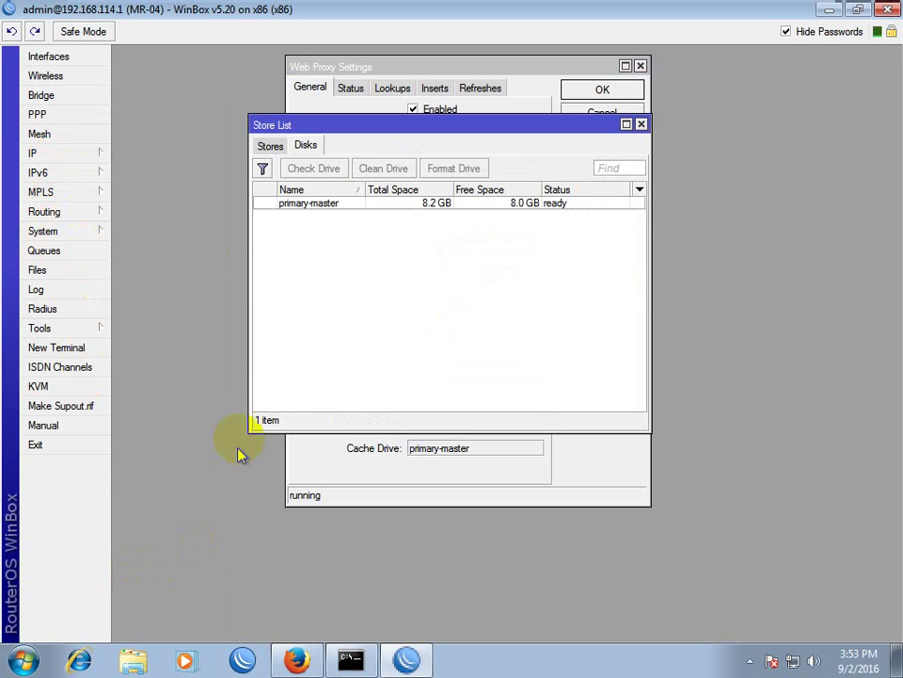
pyautogui.doubleClick(298, 205)
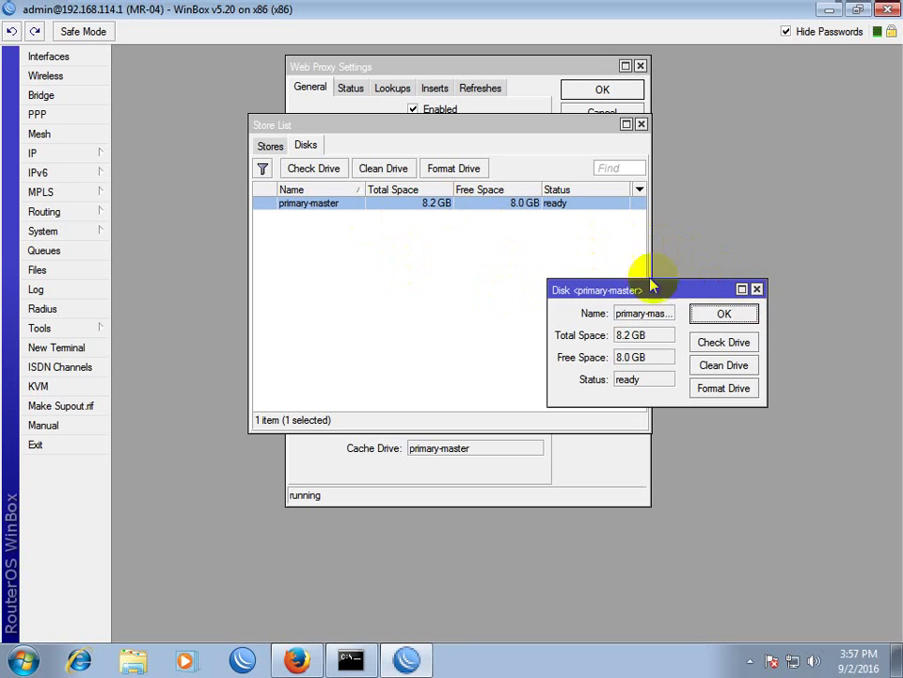
pyautogui.click(757, 289)
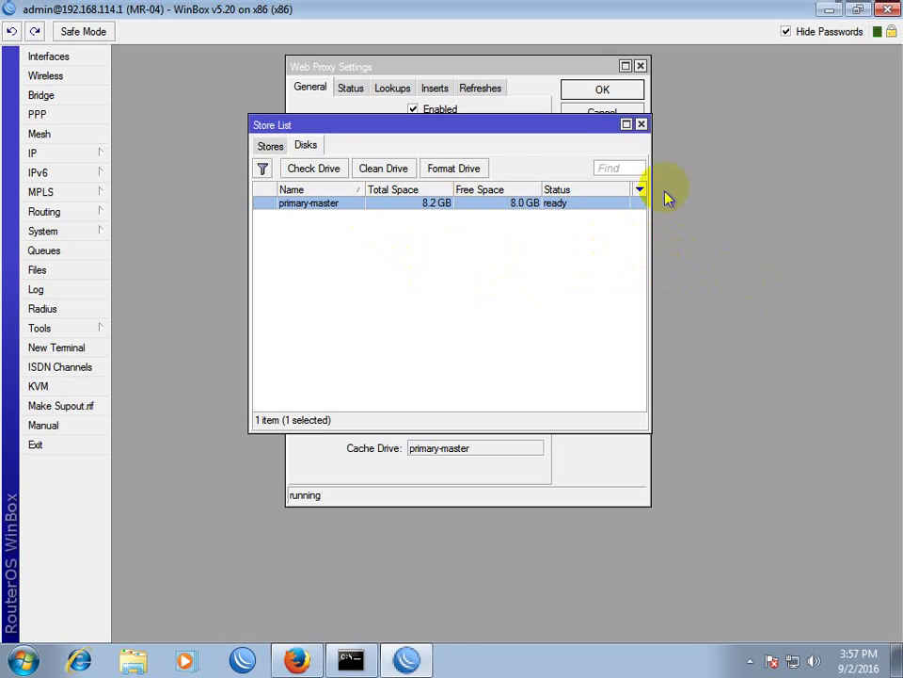
# - Close the Store List and review proxy source 192.168.114.1, port 8080 and administrator CSL
pyautogui.click(641, 124)
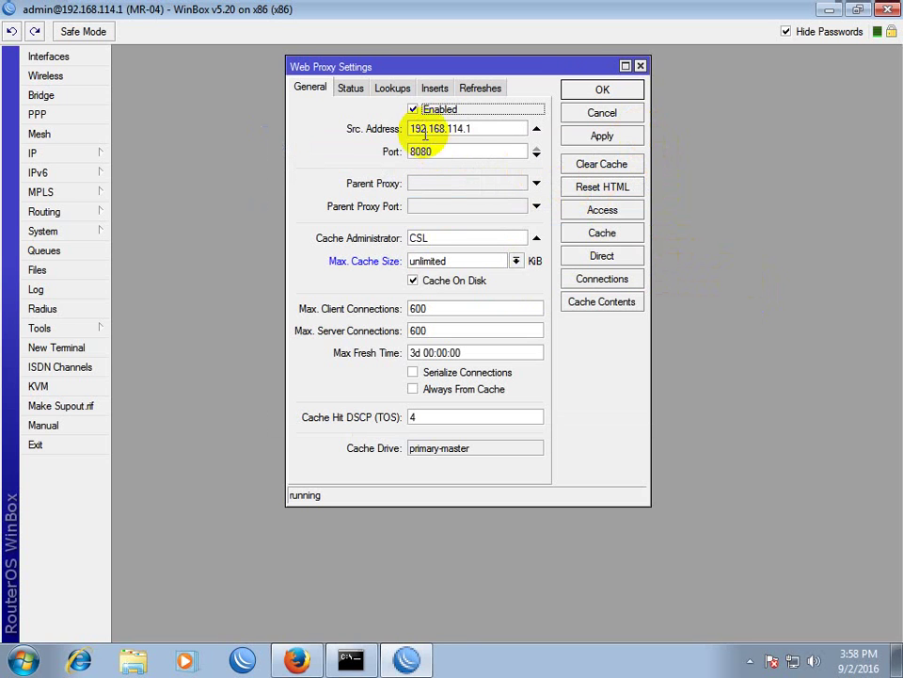
pyautogui.moveTo(412, 129); pyautogui.dragTo(506, 129)
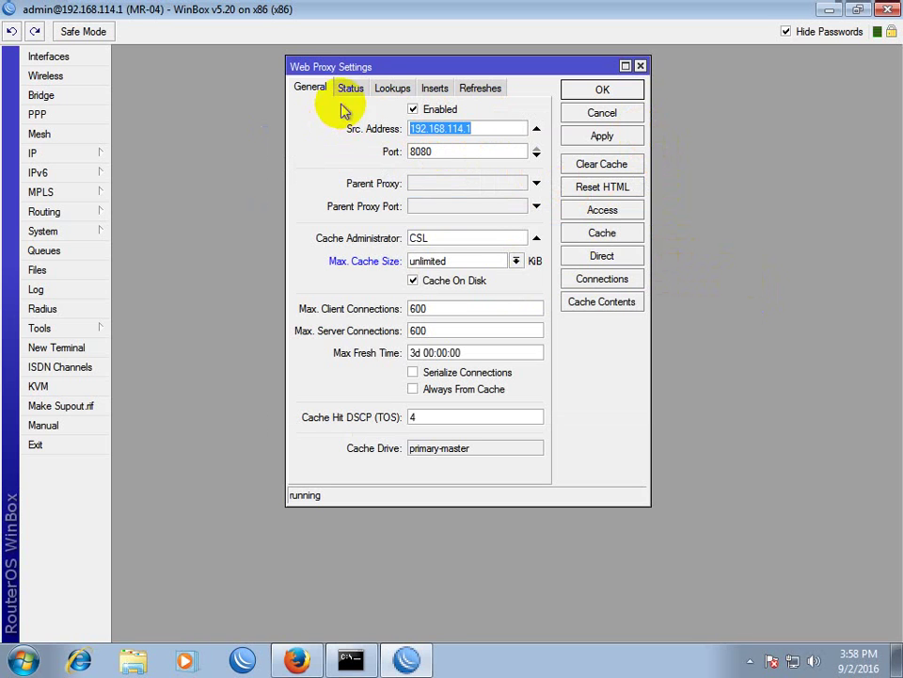
pyautogui.click(440, 149)
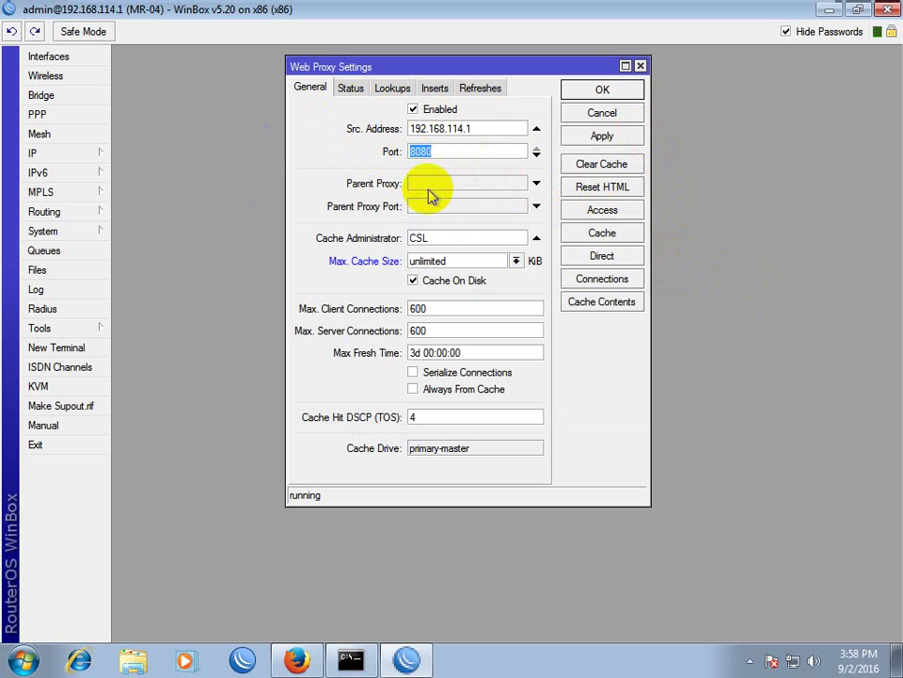
pyautogui.moveTo(429, 239); pyautogui.dragTo(376, 236)
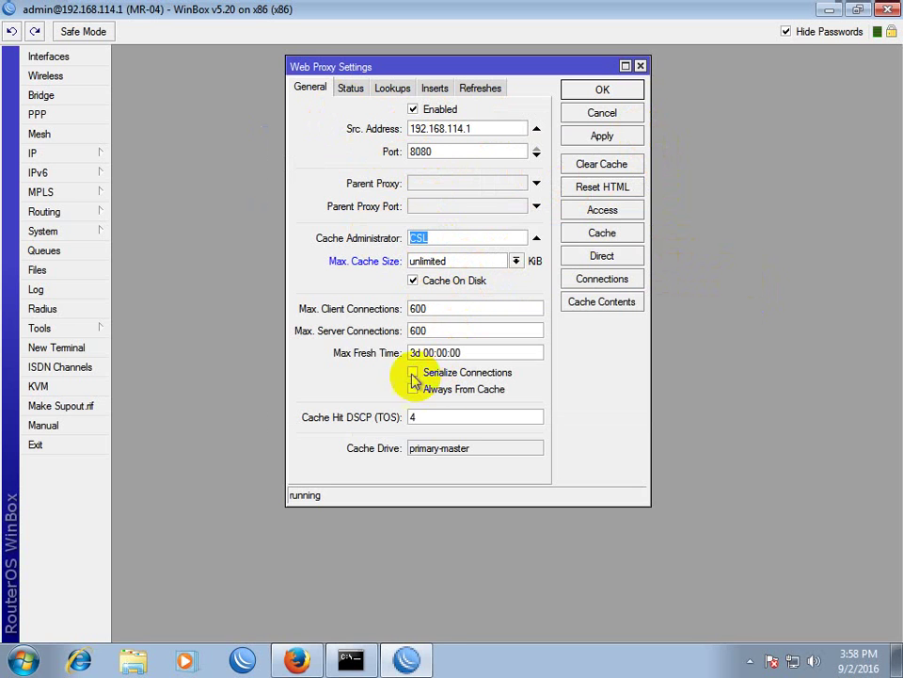
pyautogui.click(475, 131)
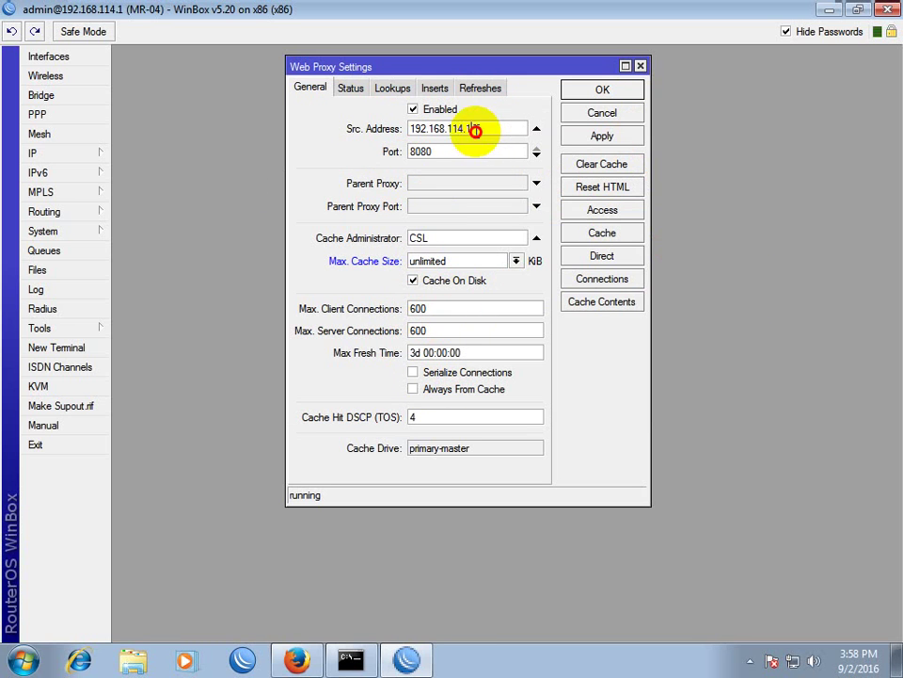
pyautogui.moveTo(475, 131); pyautogui.dragTo(314, 138)
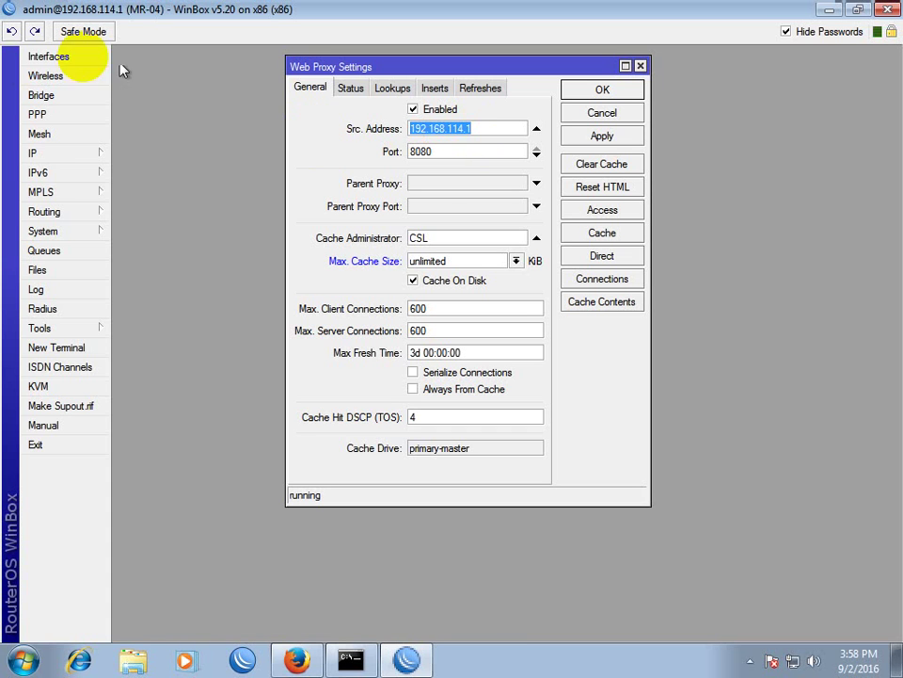
pyautogui.click(47, 152)
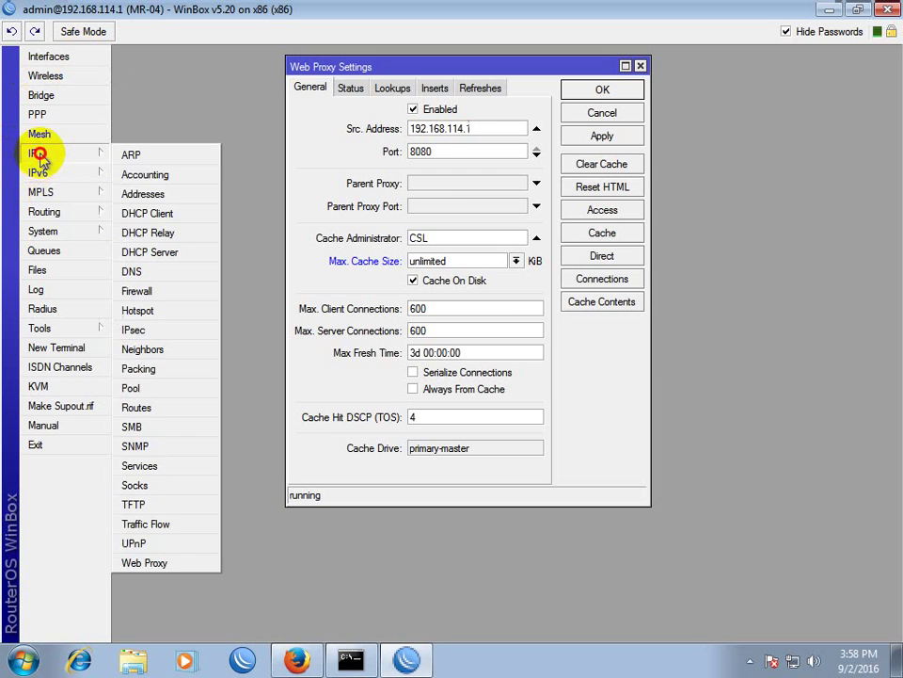
# - Locate 192.168.114.1/24 on ether4 in the Address List, then view the LAB-04 diagram on the host
pyautogui.click(136, 193)
pyautogui.moveTo(541, 97); pyautogui.dragTo(705, 180)
pyautogui.click(717, 254)
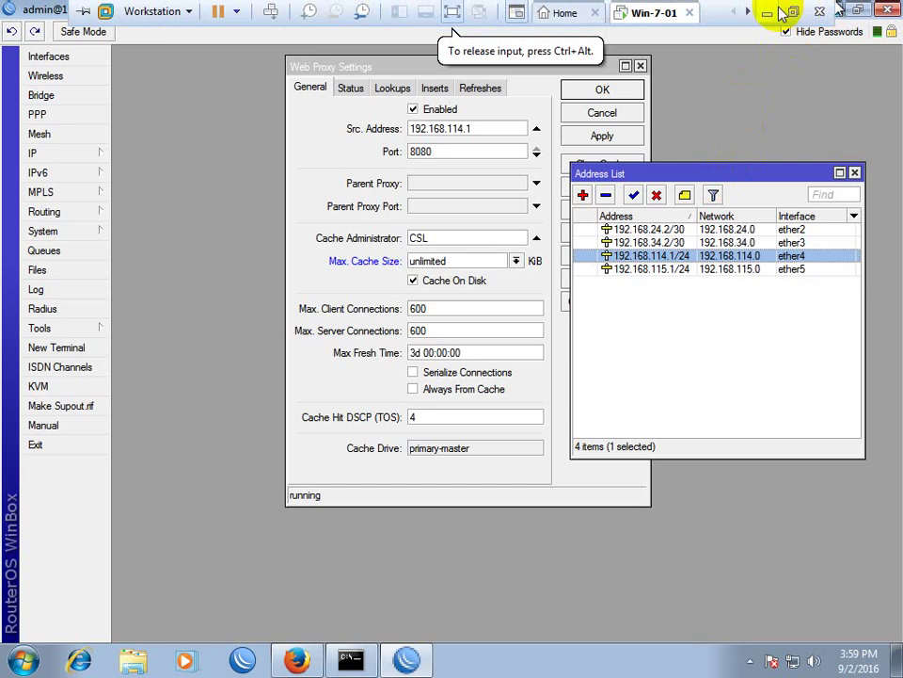
pyautogui.click(791, 13)
pyautogui.click(726, 659)
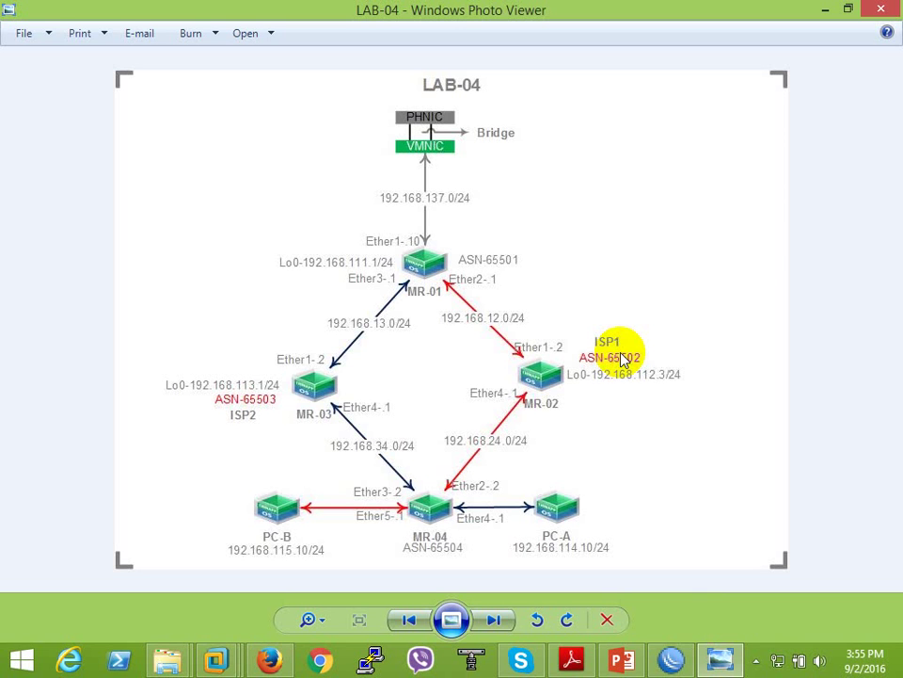
# - Close the LAB-04 diagram and switch back to the Win-7-01 virtual machine
pyautogui.click(881, 8)
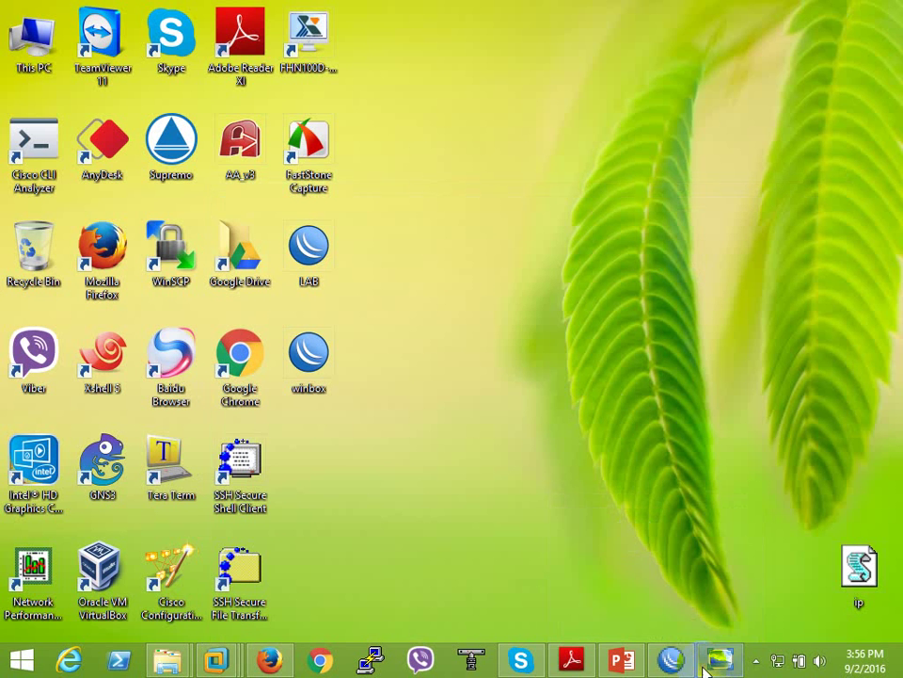
pyautogui.click(671, 659)
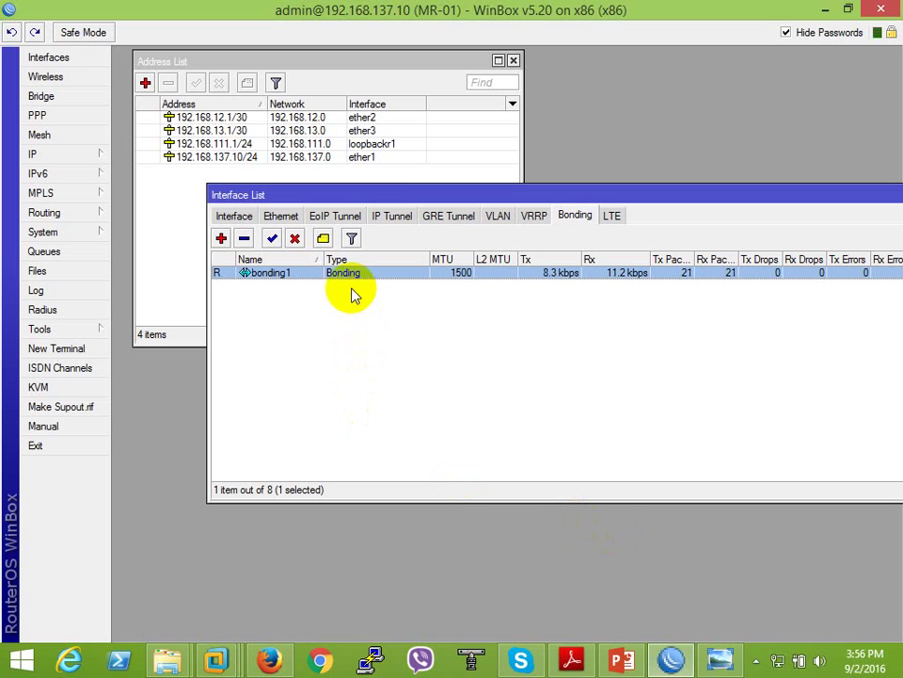
pyautogui.moveTo(216, 663)
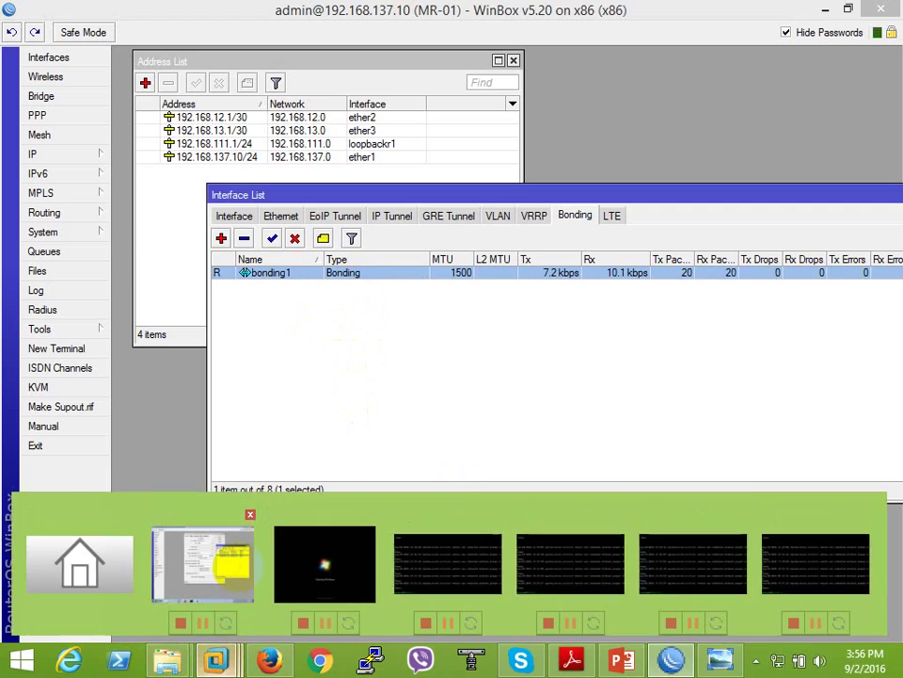
pyautogui.click(212, 585)
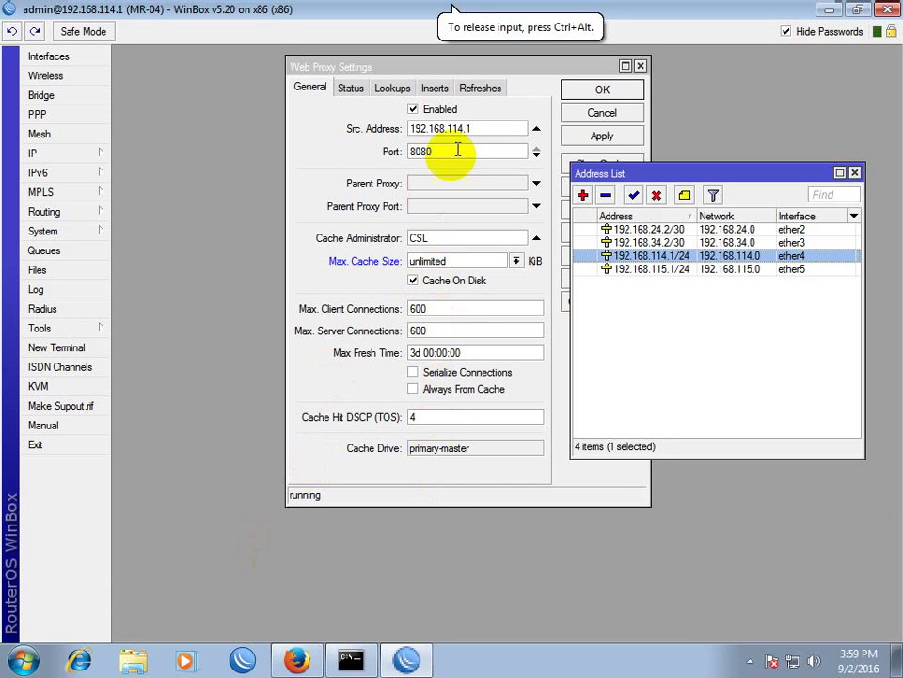
# - Review the Web Proxy Status, Lookups, Inserts and Refreshes tabs, then close the settings with OK
pyautogui.moveTo(454, 67); pyautogui.dragTo(333, 83)
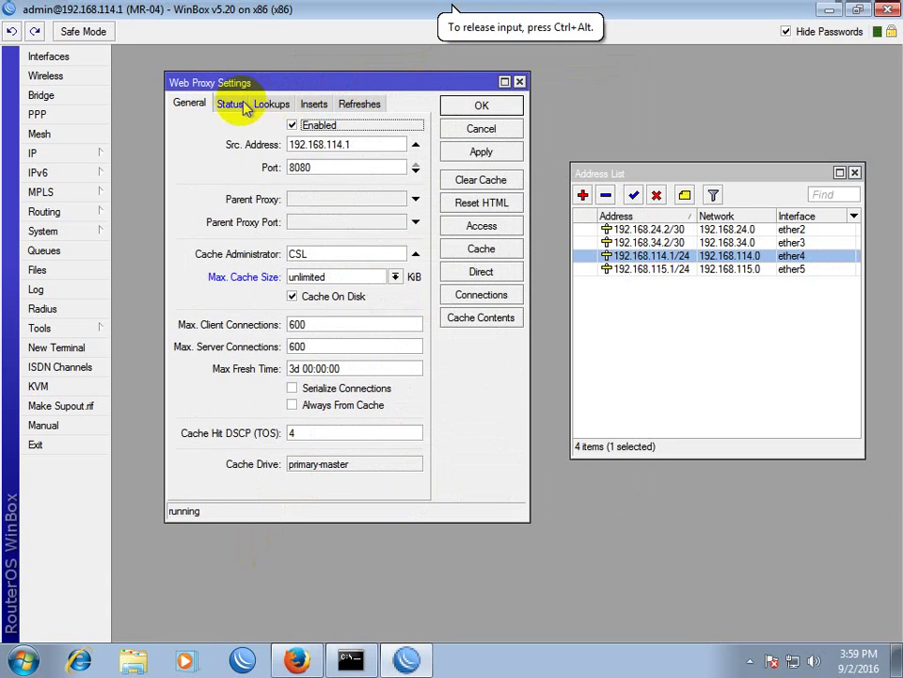
pyautogui.click(231, 103)
pyautogui.click(270, 104)
pyautogui.click(308, 106)
pyautogui.click(356, 104)
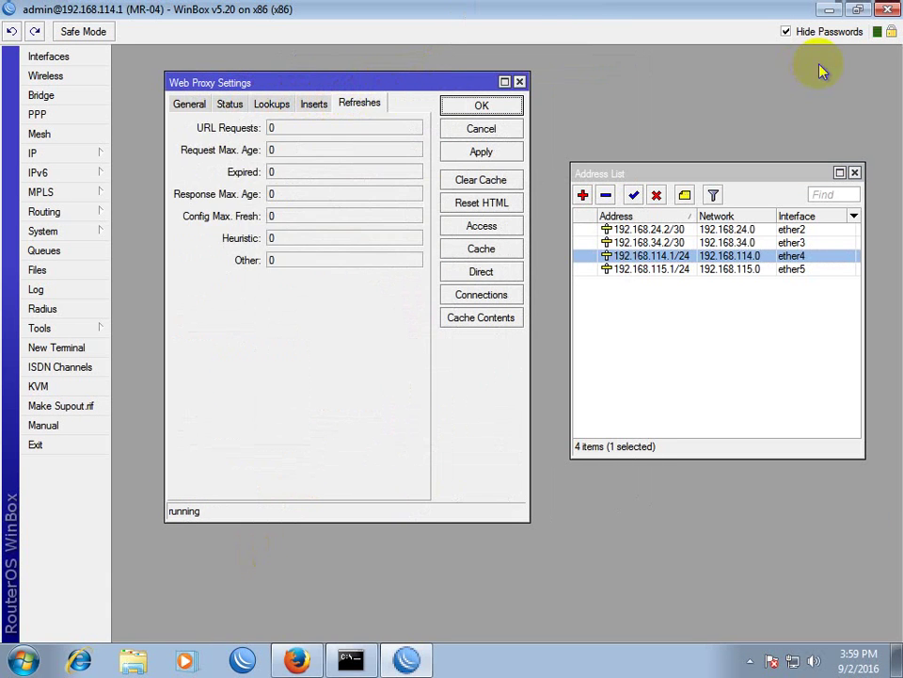
pyautogui.click(194, 105)
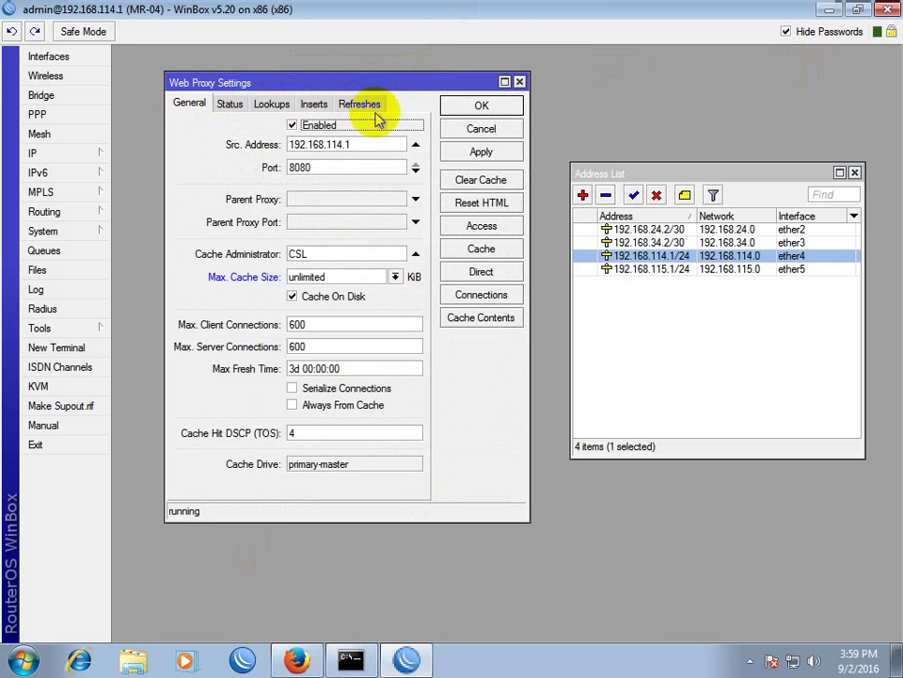
pyautogui.click(479, 107)
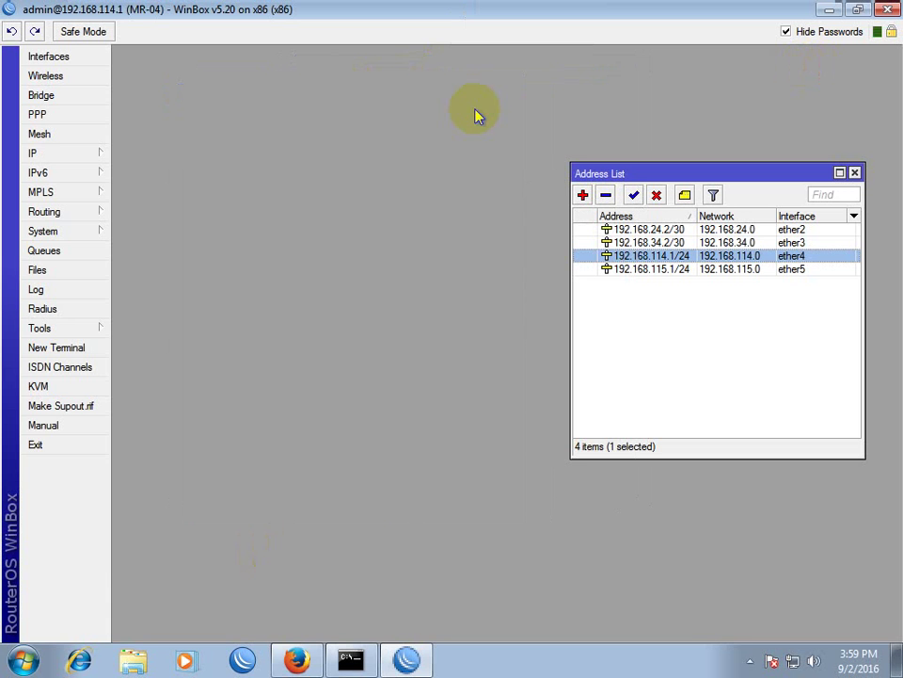
# - Open the firewall's NAT list and bring up the TCP port-80 redirect rule
pyautogui.click(55, 155)
pyautogui.click(134, 291)
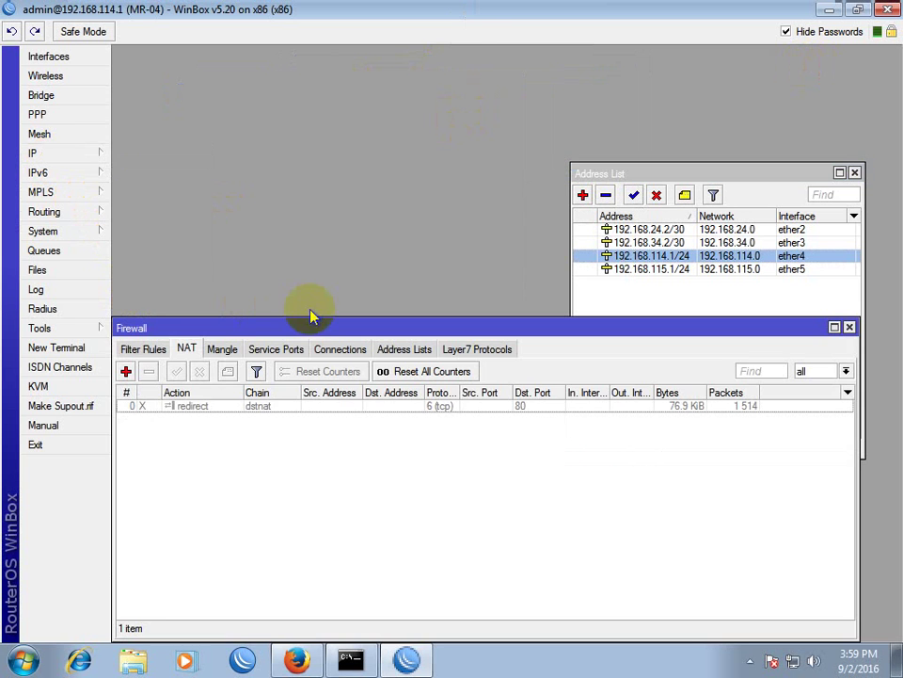
pyautogui.moveTo(315, 319); pyautogui.dragTo(348, 167)
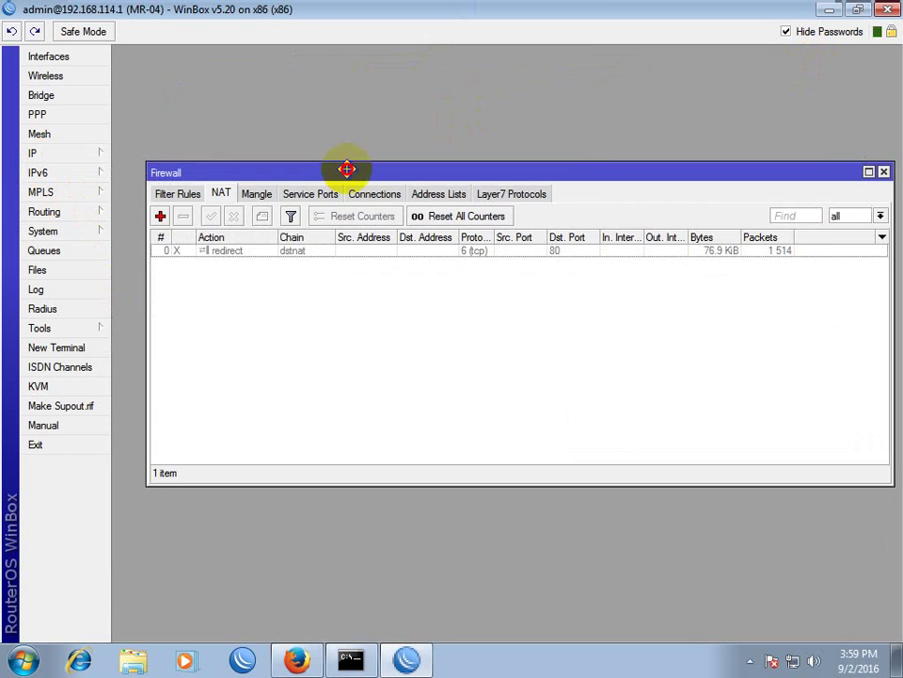
pyautogui.doubleClick(276, 250)
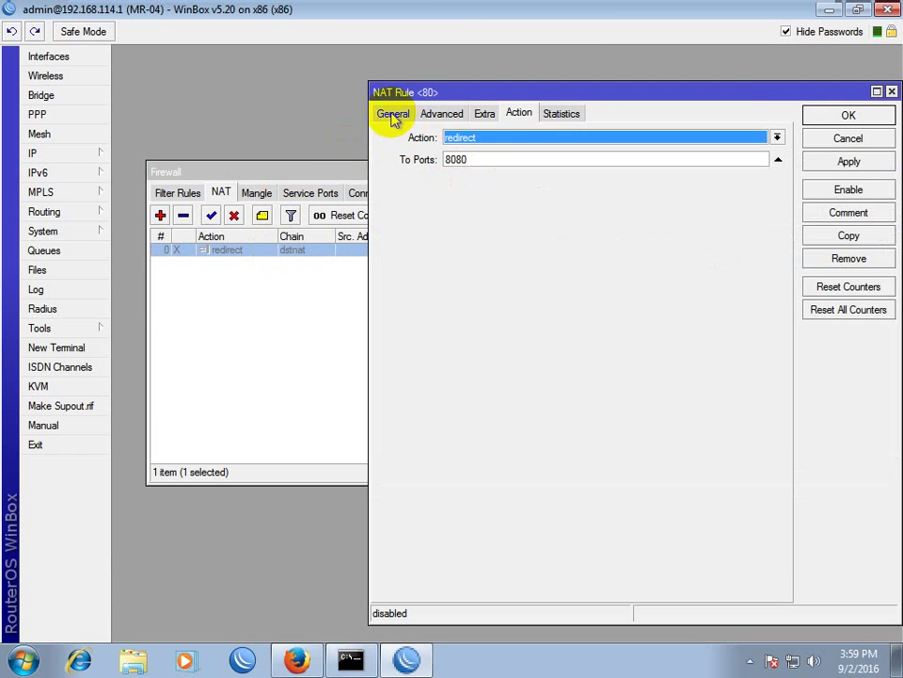
# - Review the rule's General (TCP, dst port 80), Advanced, Extra and Action tabs, then close it
pyautogui.click(393, 113)
pyautogui.moveTo(454, 92); pyautogui.dragTo(312, 67)
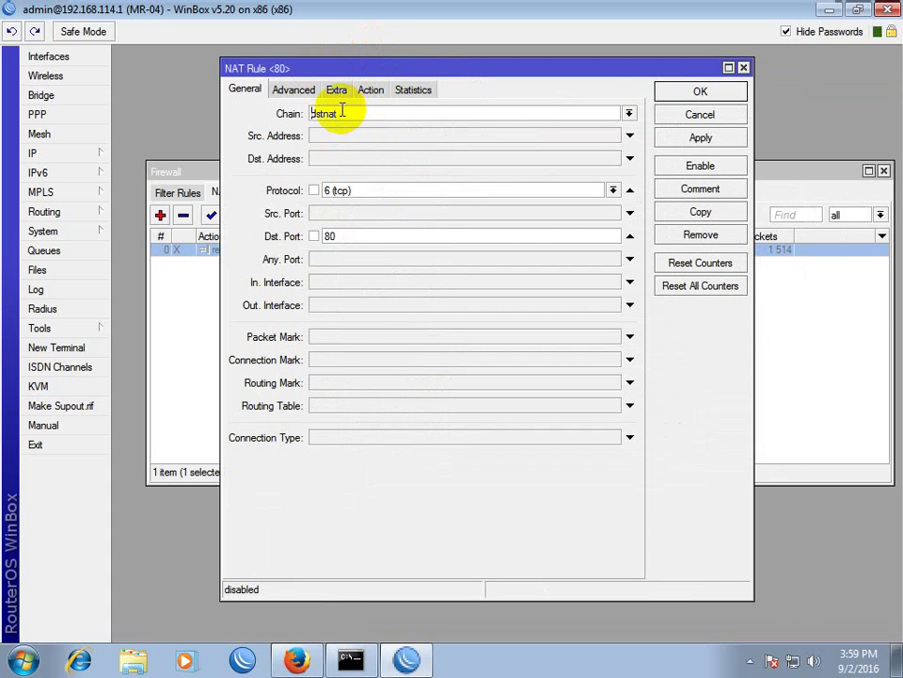
pyautogui.click(327, 191)
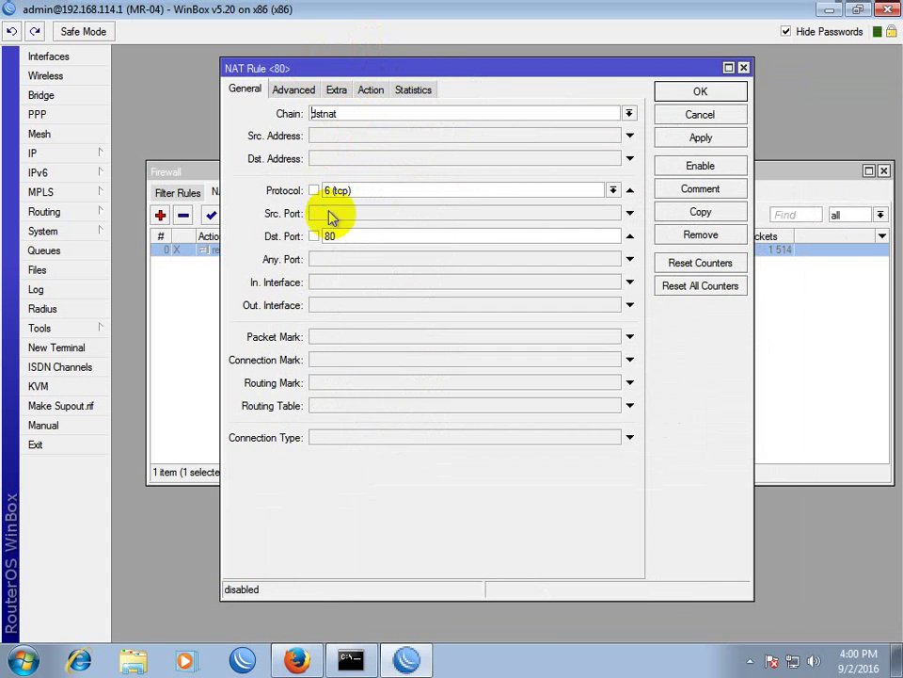
pyautogui.doubleClick(329, 235)
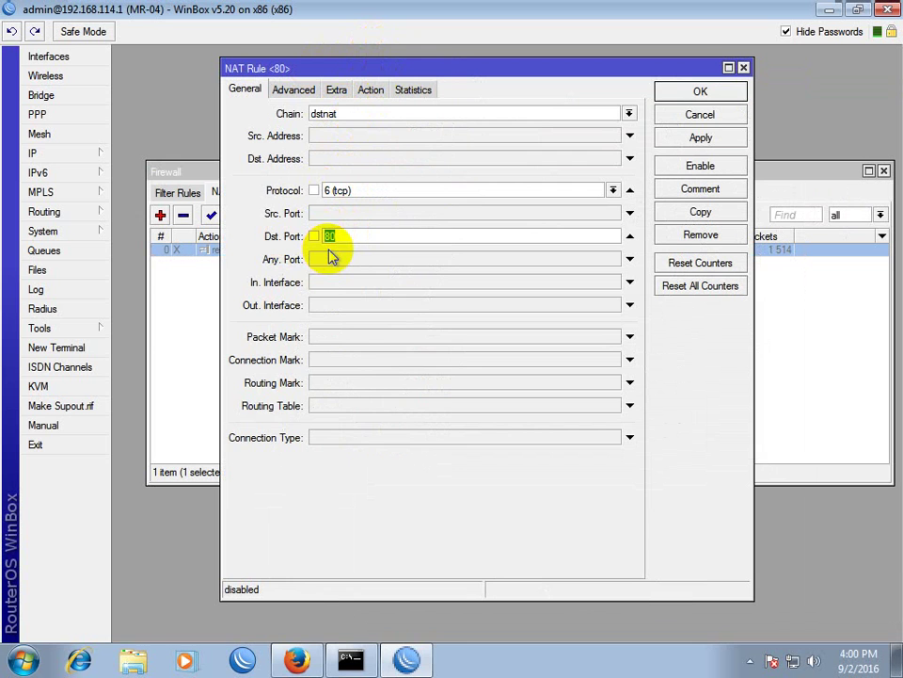
pyautogui.click(295, 90)
pyautogui.click(336, 90)
pyautogui.click(369, 90)
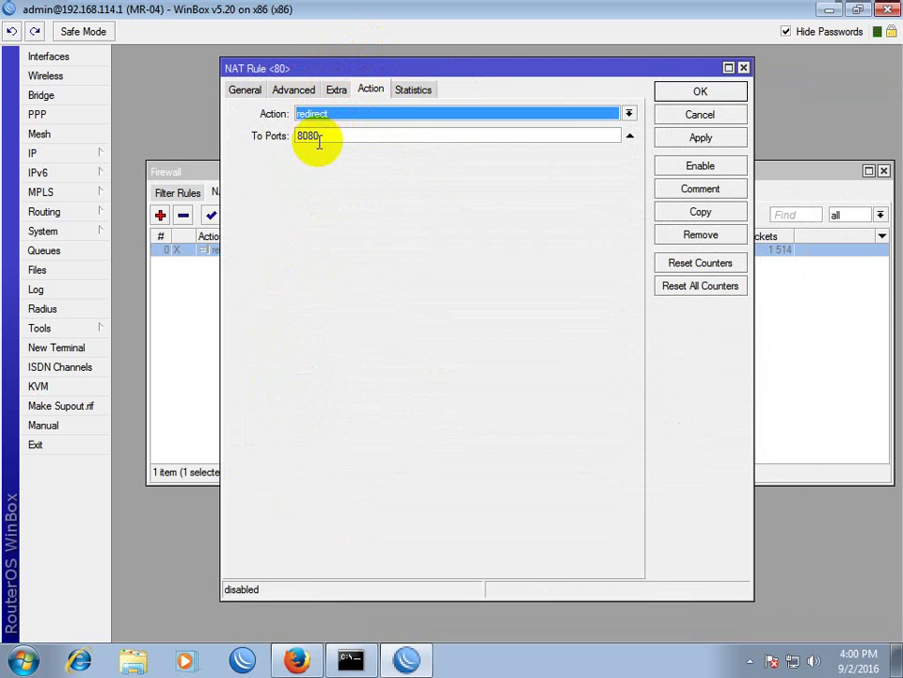
pyautogui.click(245, 91)
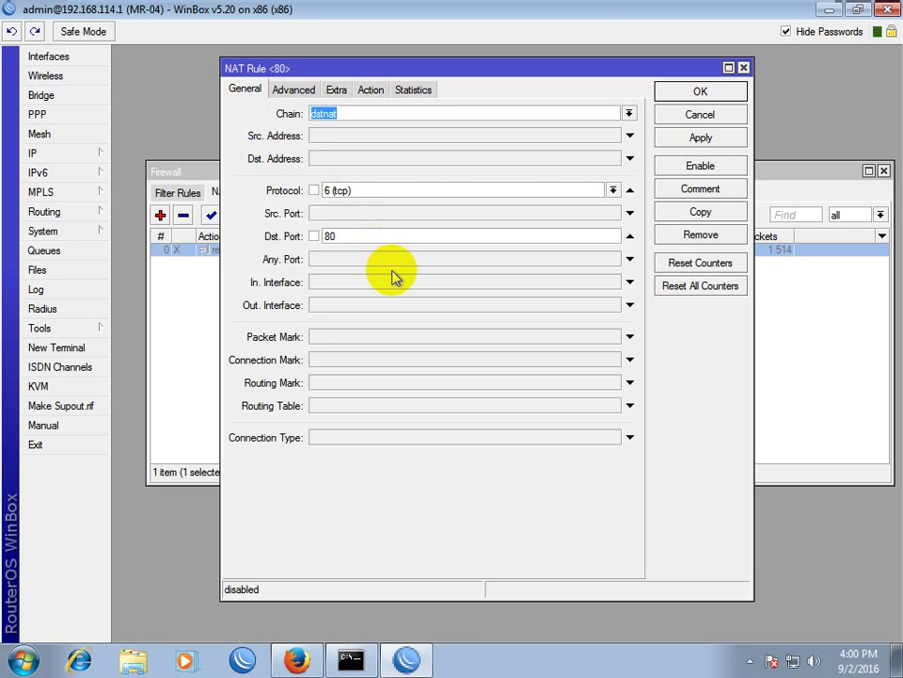
pyautogui.click(680, 95)
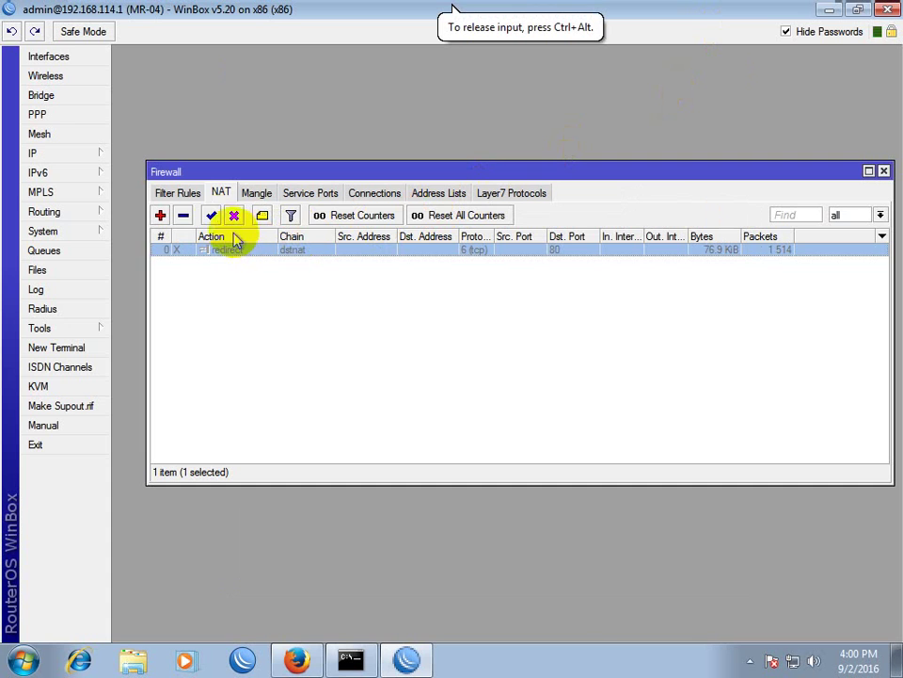
# - Enable the port-80 redirect rule and glance at Address Lists before returning to NAT
pyautogui.click(211, 216)
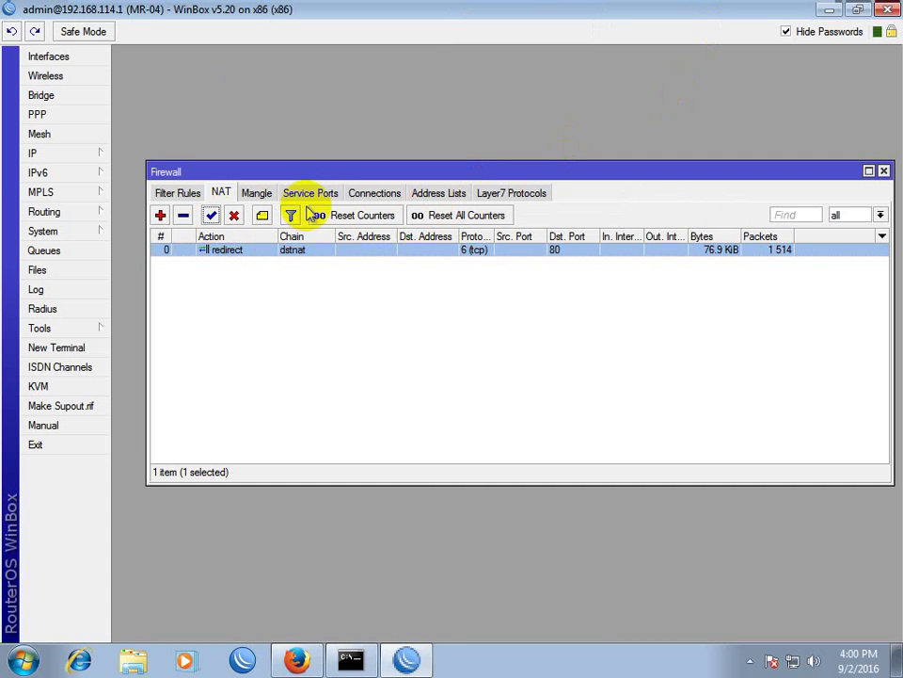
pyautogui.click(431, 194)
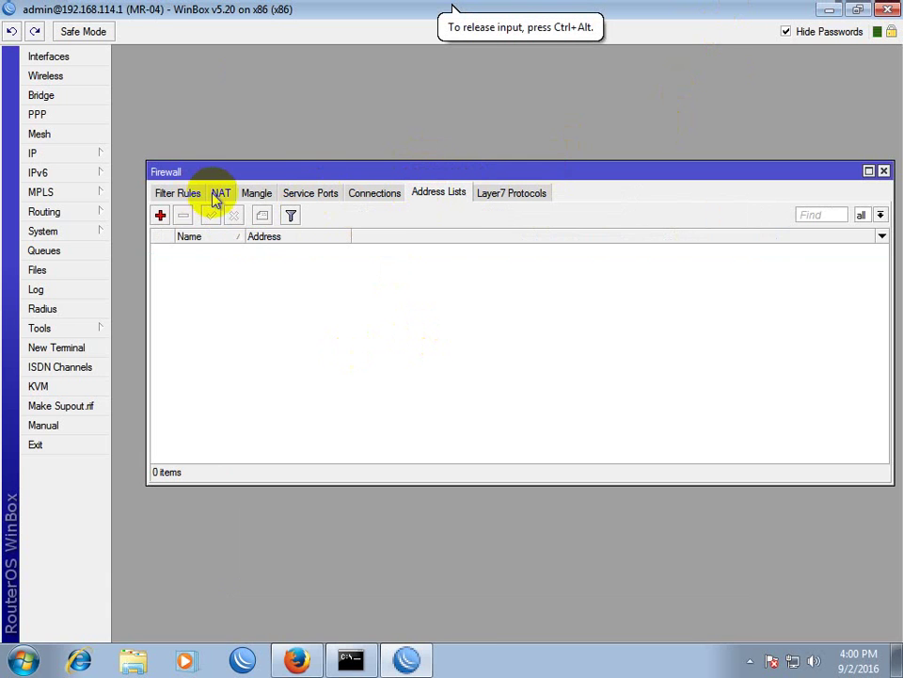
pyautogui.click(220, 195)
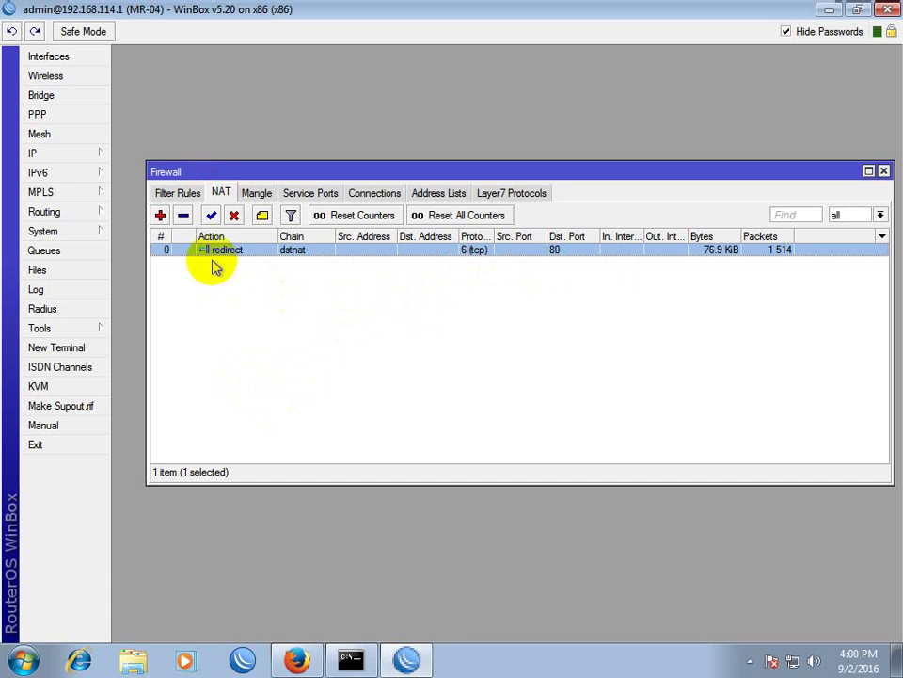
# - Show the Web Proxy Connections list with 0 items, then bring Firefox forward
pyautogui.click(72, 153)
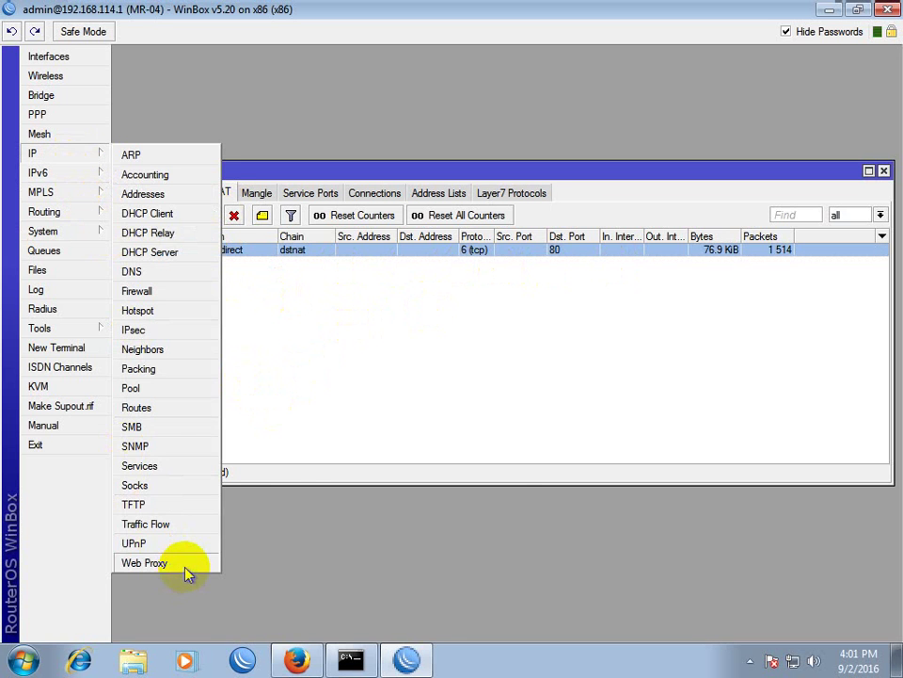
pyautogui.click(186, 565)
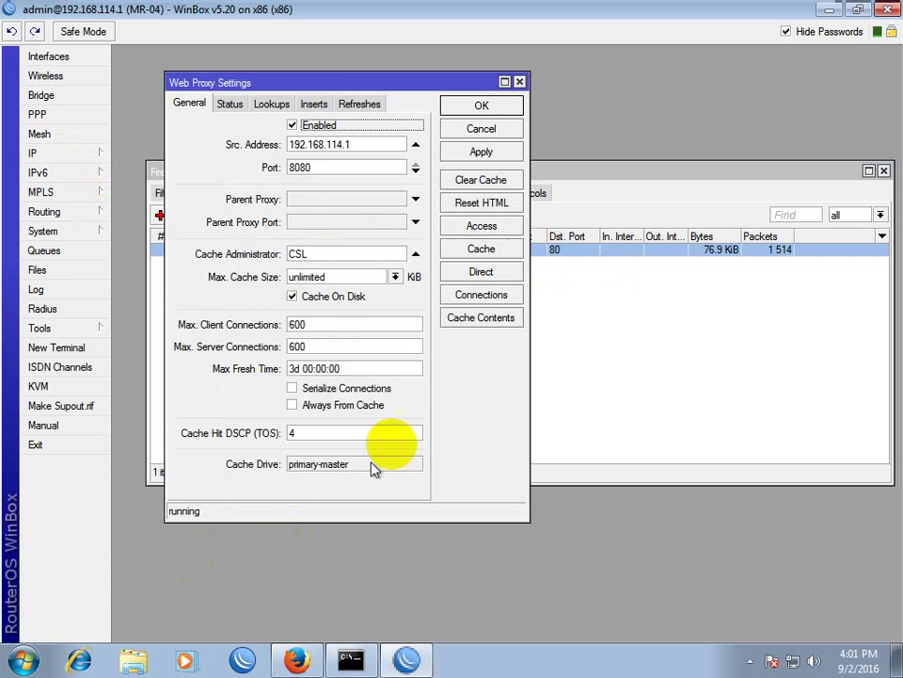
pyautogui.click(481, 303)
pyautogui.moveTo(579, 251); pyautogui.dragTo(599, 166)
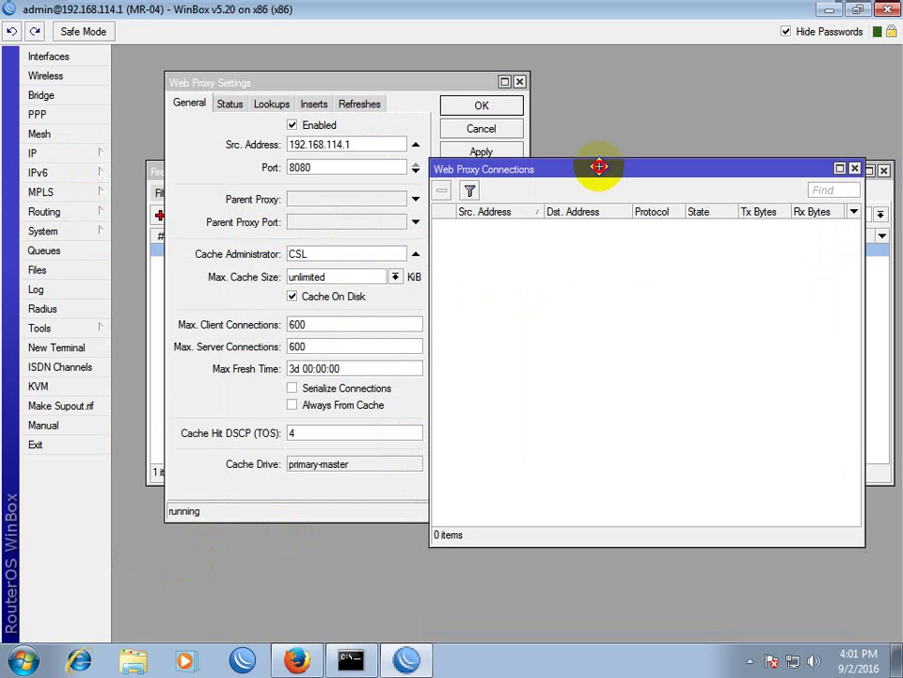
pyautogui.click(296, 659)
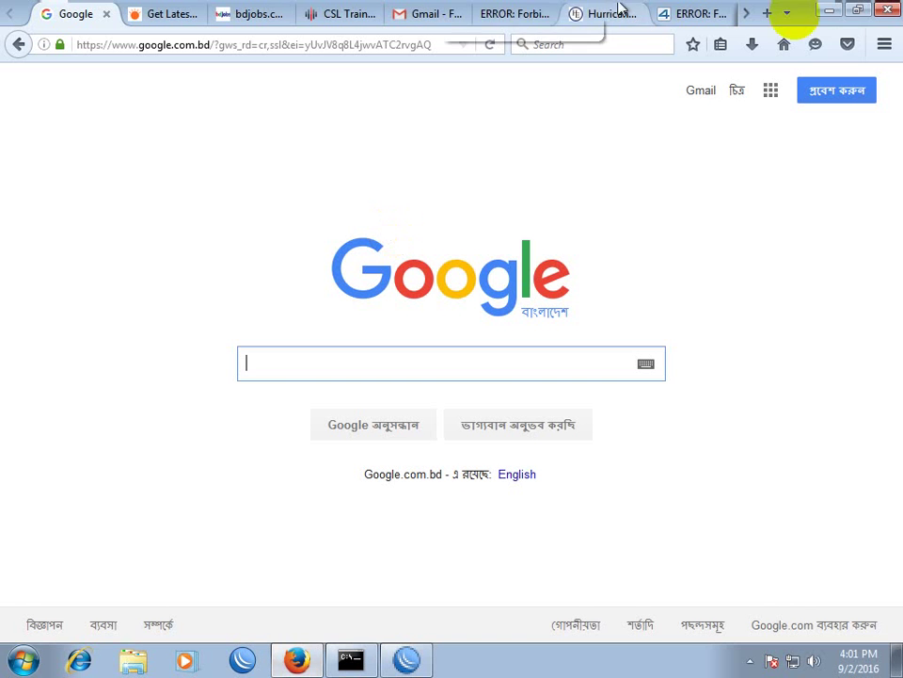
# - Close the spare error-page tab and the Hurricane Electric tab
pyautogui.rightClick(801, 19)
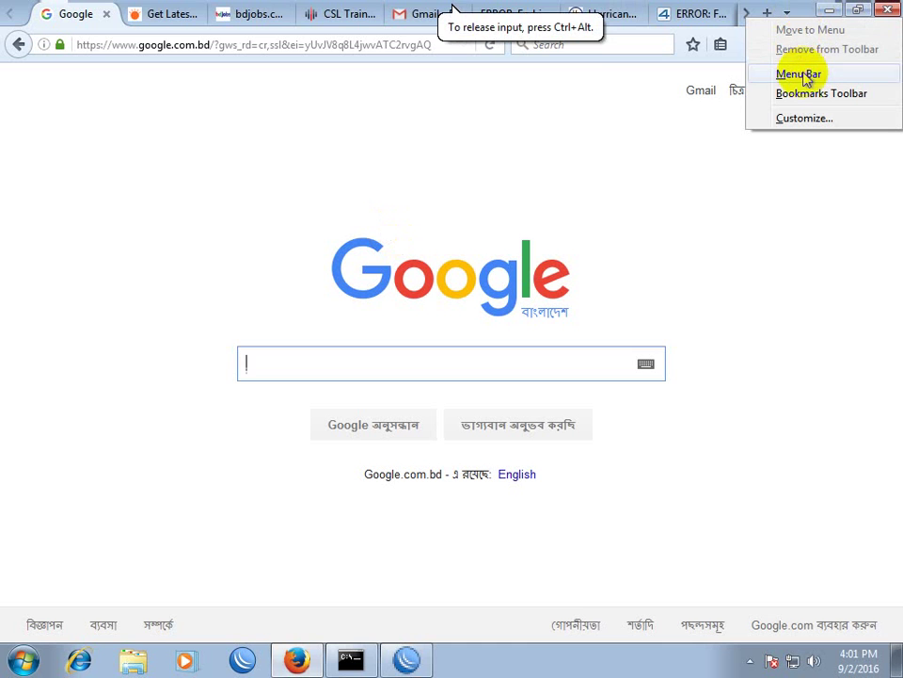
pyautogui.moveTo(766, 12)
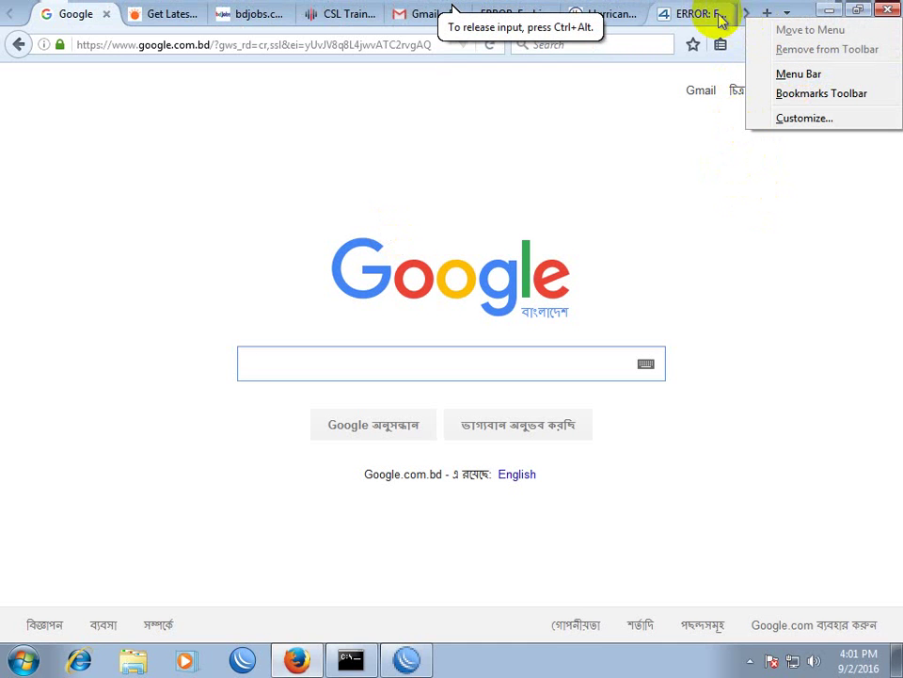
pyautogui.click(721, 19)
pyautogui.click(706, 18)
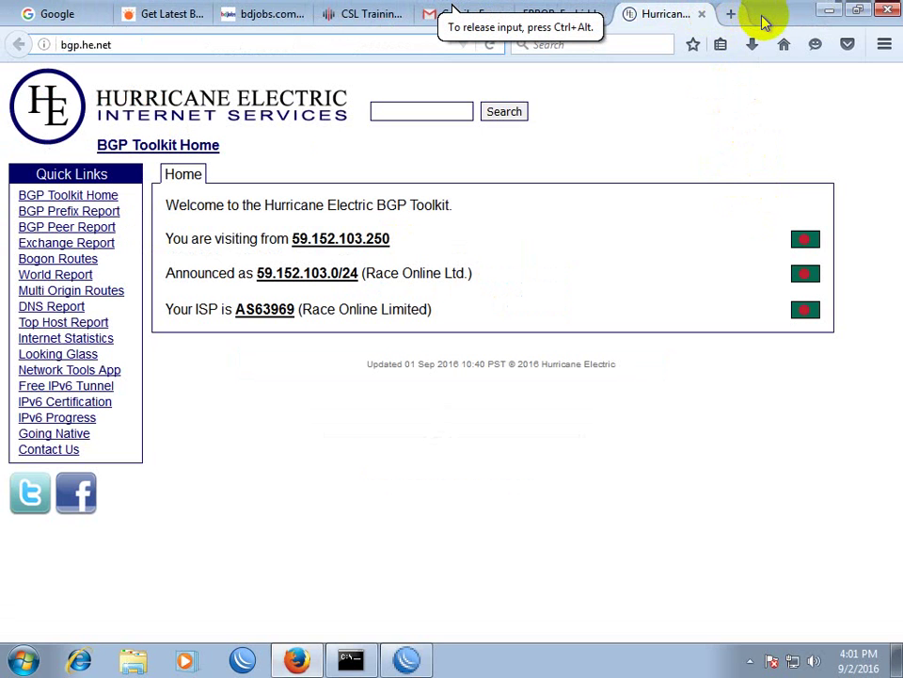
pyautogui.rightClick(803, 16)
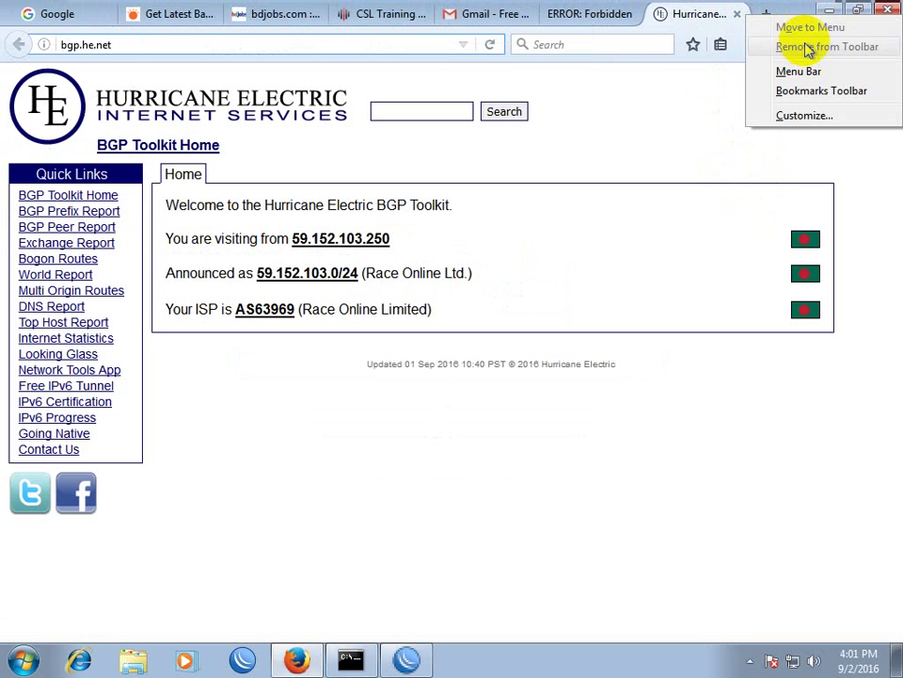
pyautogui.click(736, 15)
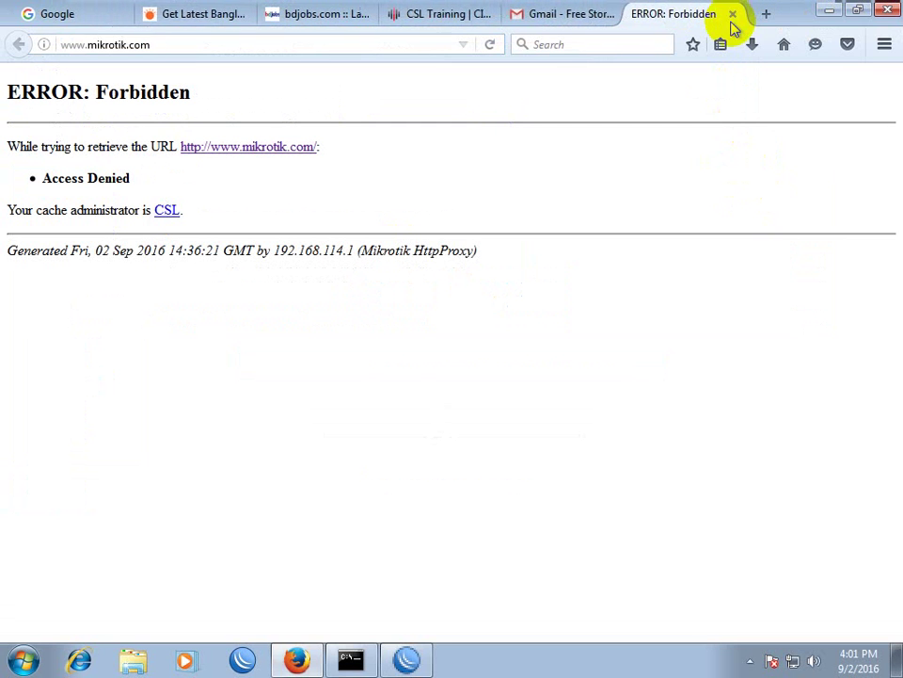
# - Reload the mikrotik.com tab, reload all tabs, and minimize Firefox
pyautogui.rightClick(800, 23)
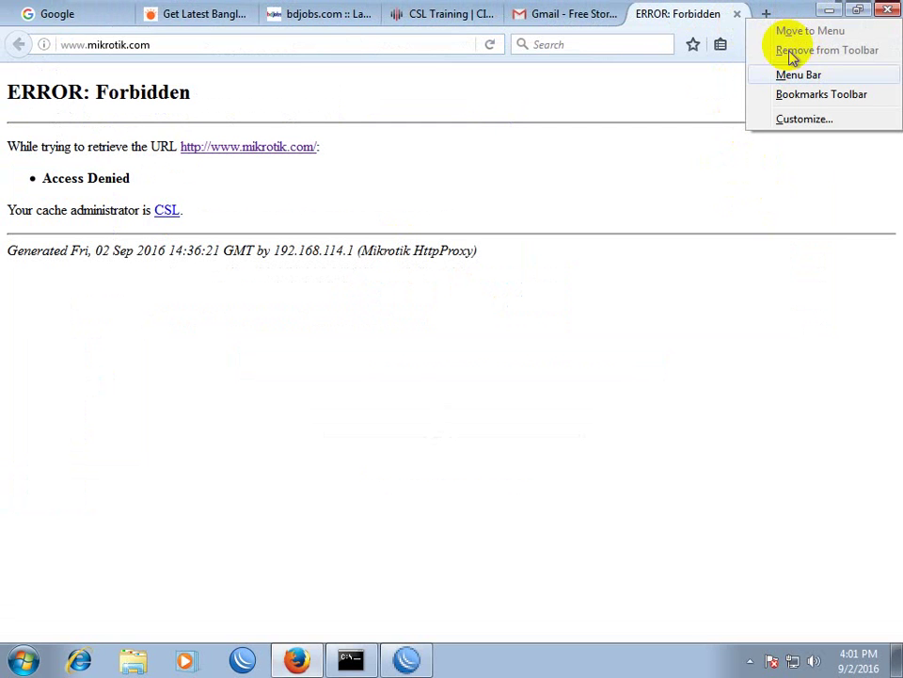
pyautogui.rightClick(708, 26)
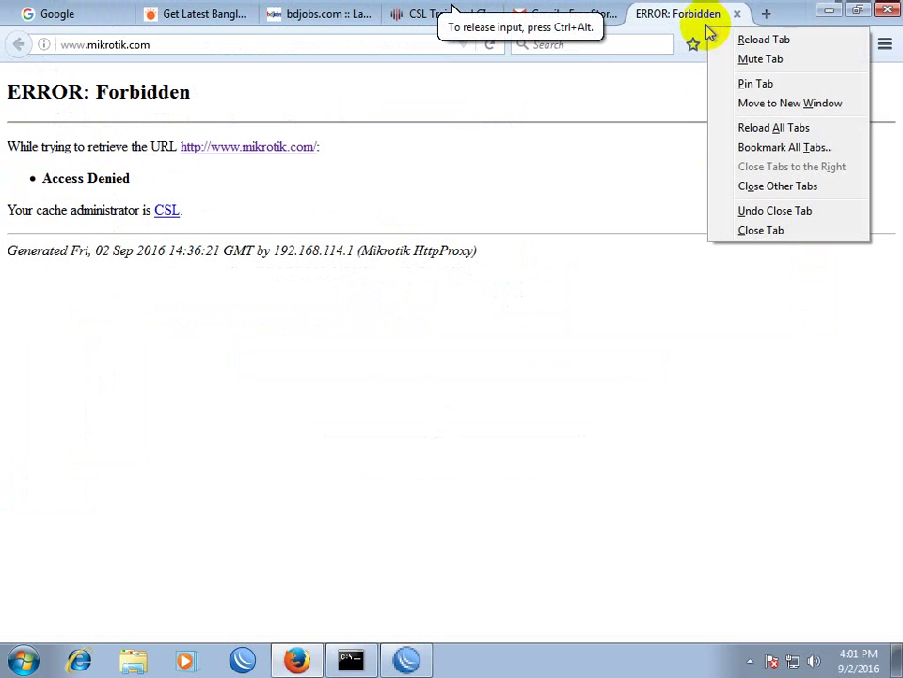
pyautogui.click(764, 40)
pyautogui.rightClick(797, 23)
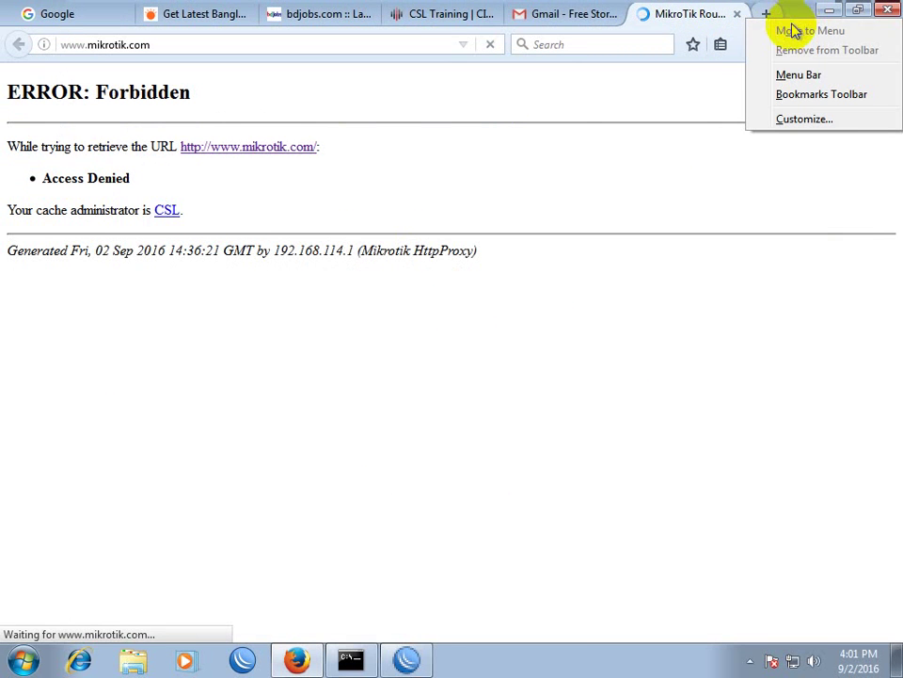
pyautogui.click(64, 15)
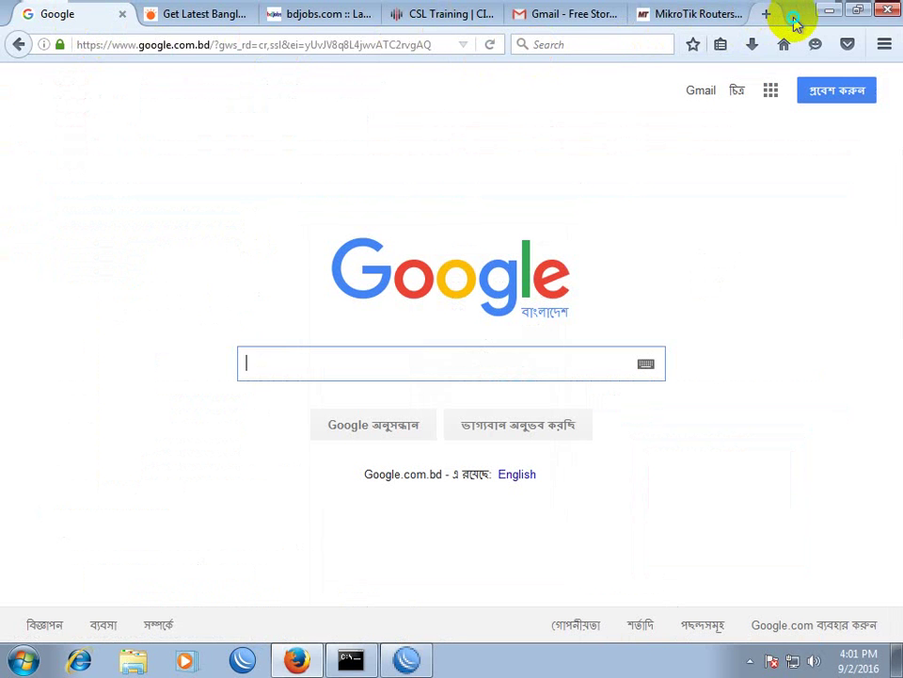
pyautogui.rightClick(792, 20)
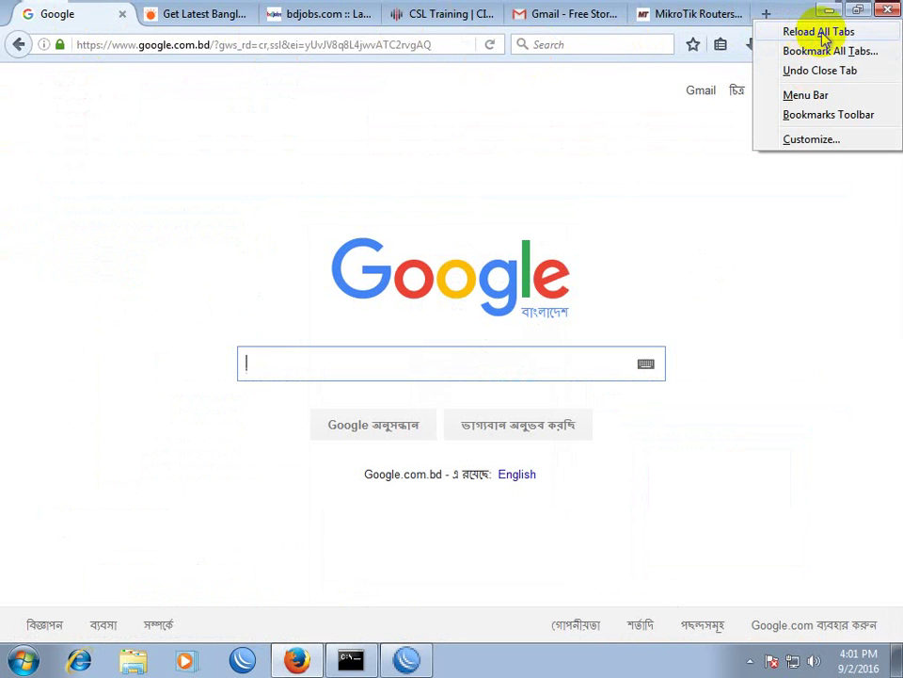
pyautogui.click(820, 32)
pyautogui.click(829, 11)
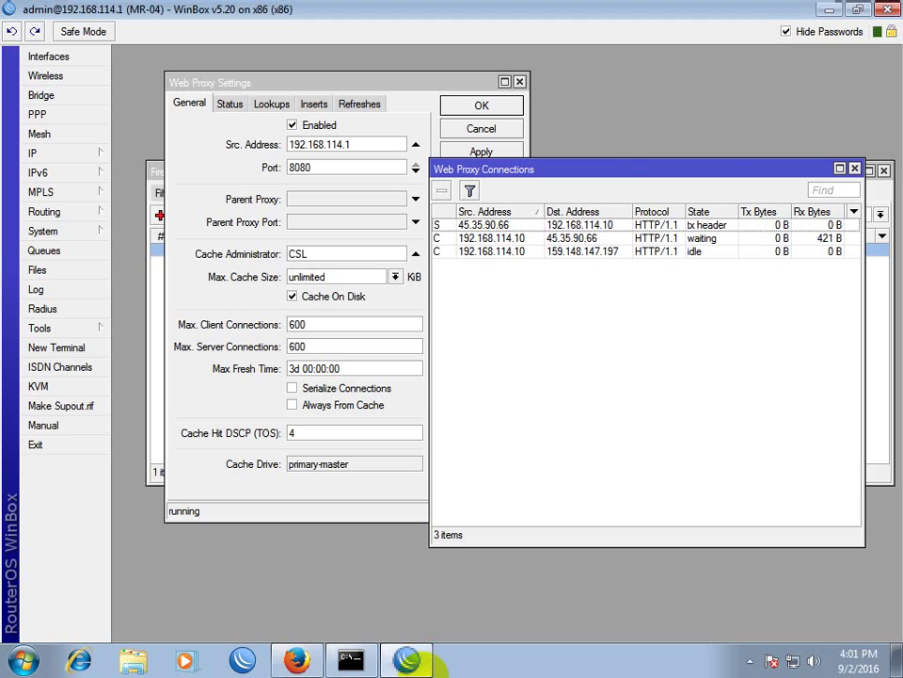
# - Shift the Web Proxy Connections window up and back down to inspect the proxied HTTP connections
pyautogui.moveTo(612, 181); pyautogui.dragTo(605, 152)
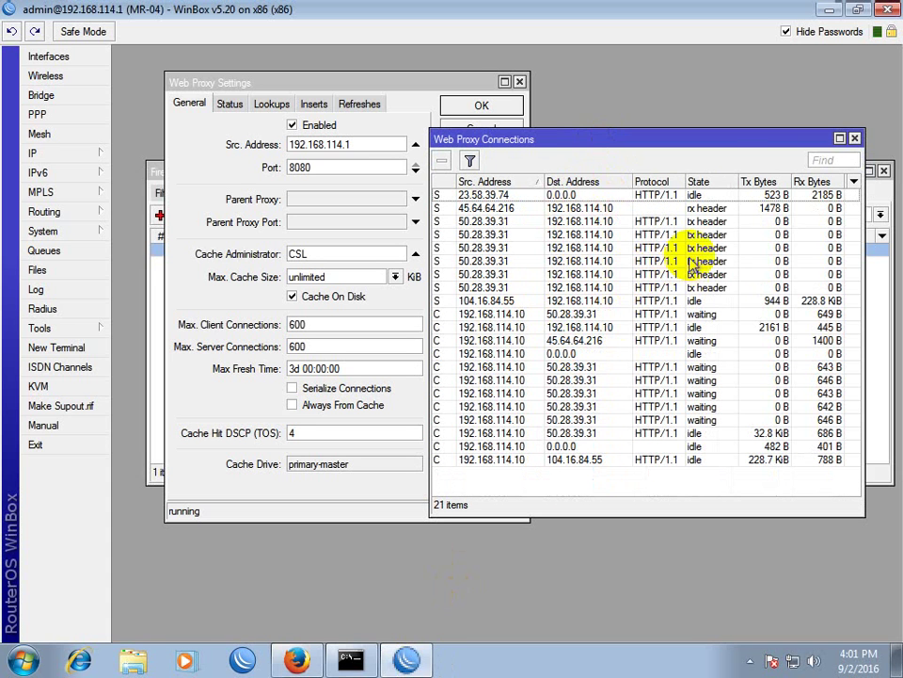
pyautogui.moveTo(689, 151); pyautogui.dragTo(697, 240)
# - Open Web Proxy Access, showing the mikrotik and 4shared deny rules beside the Connections list
pyautogui.click(674, 179)
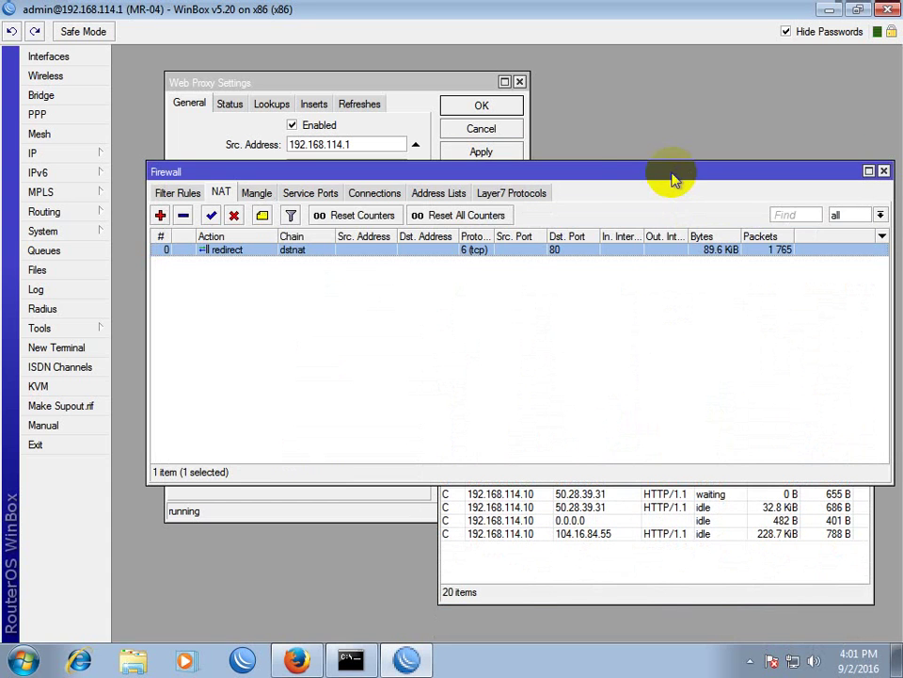
pyautogui.click(386, 96)
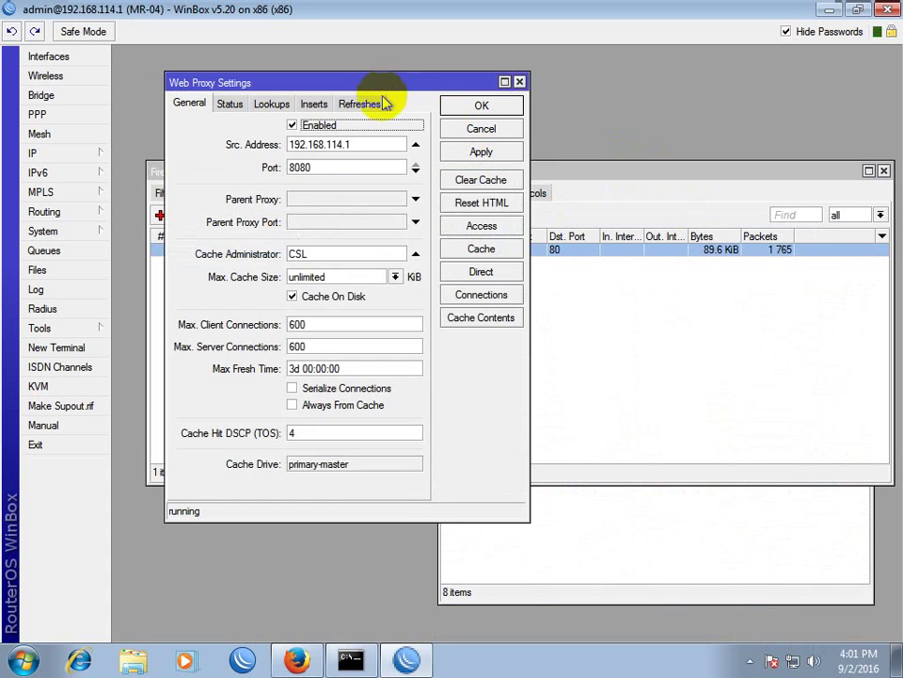
pyautogui.click(480, 228)
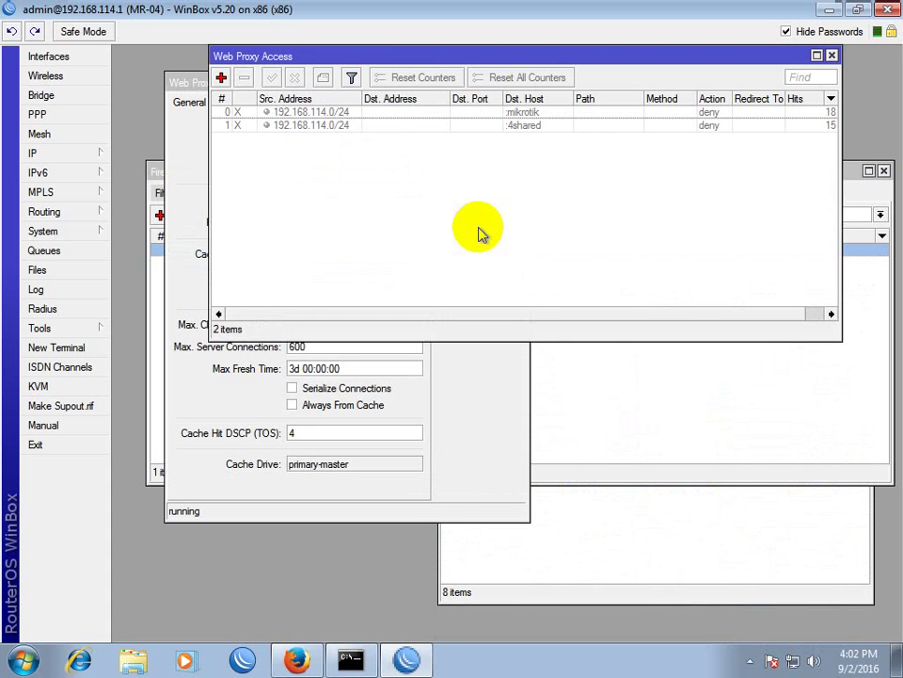
pyautogui.moveTo(369, 54); pyautogui.dragTo(292, 103)
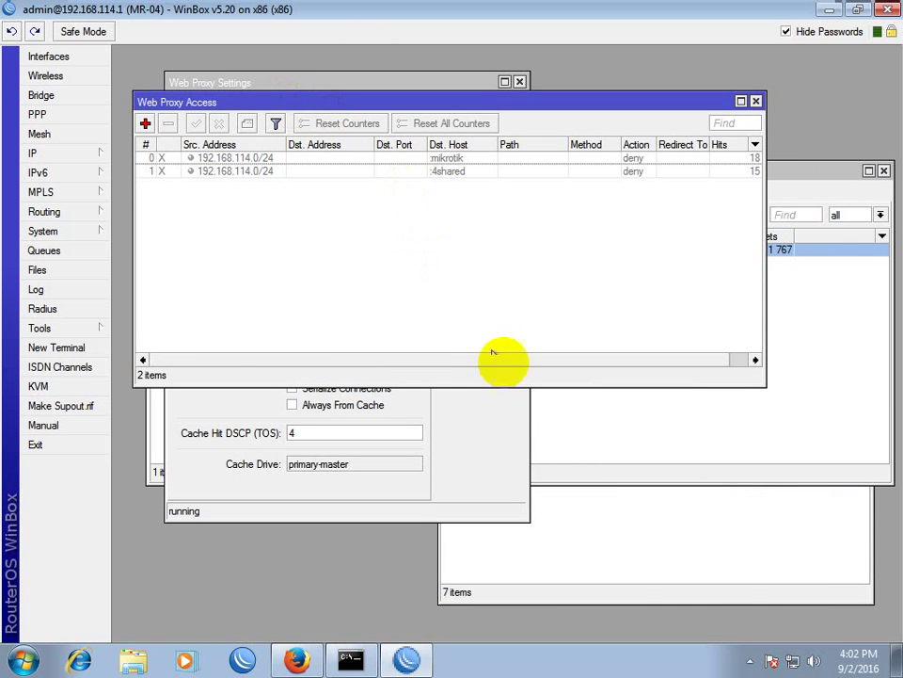
pyautogui.click(738, 580)
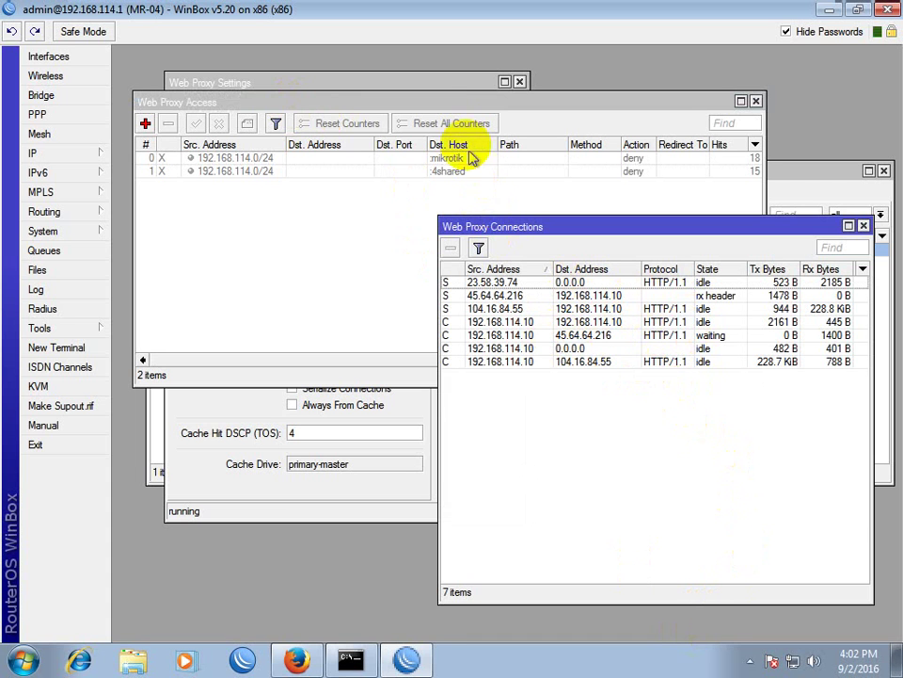
pyautogui.click(440, 107)
pyautogui.click(323, 158)
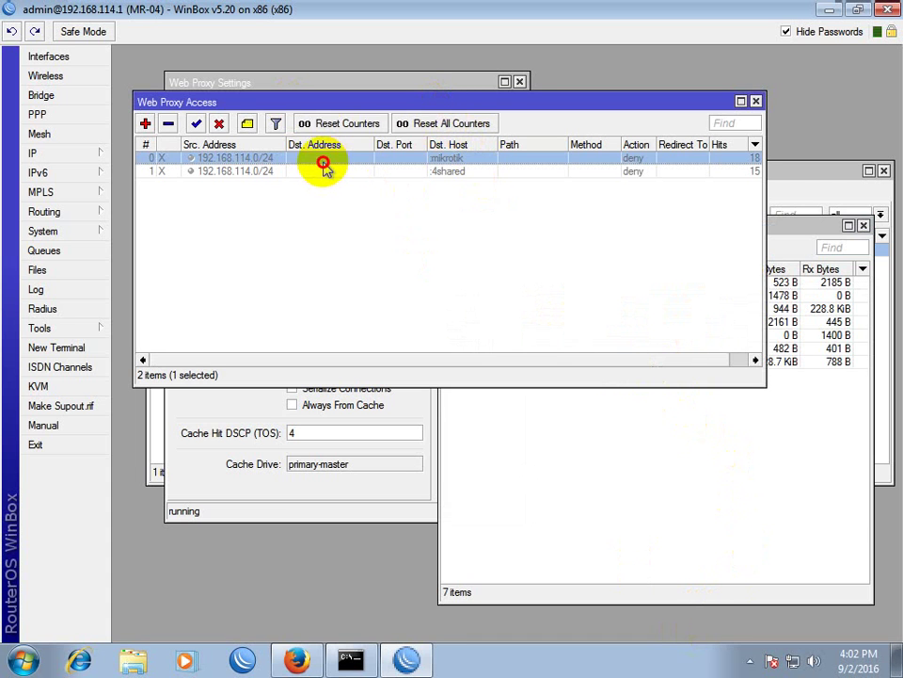
pyautogui.click(196, 124)
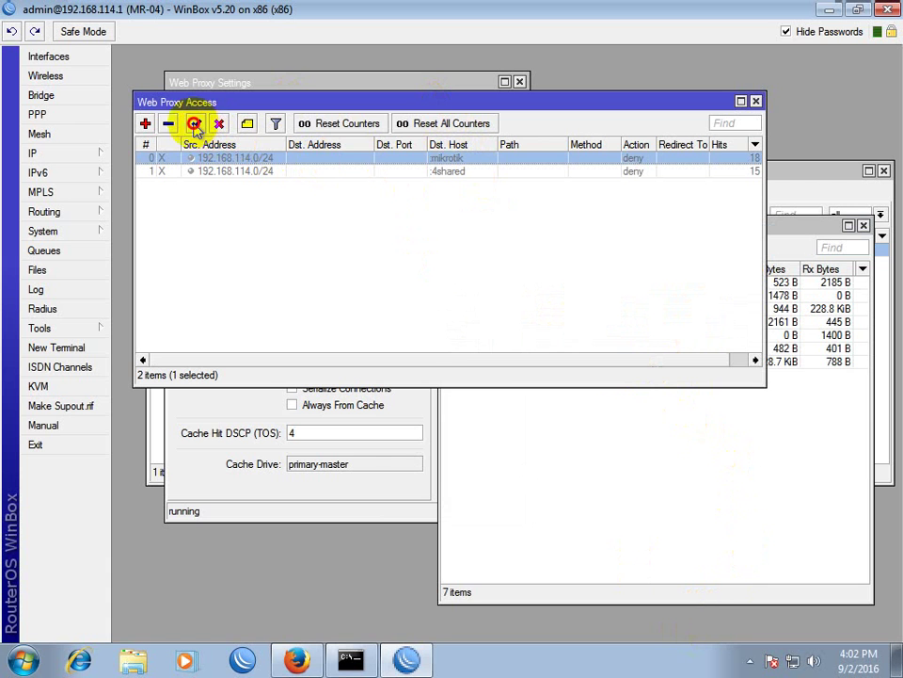
pyautogui.doubleClick(297, 162)
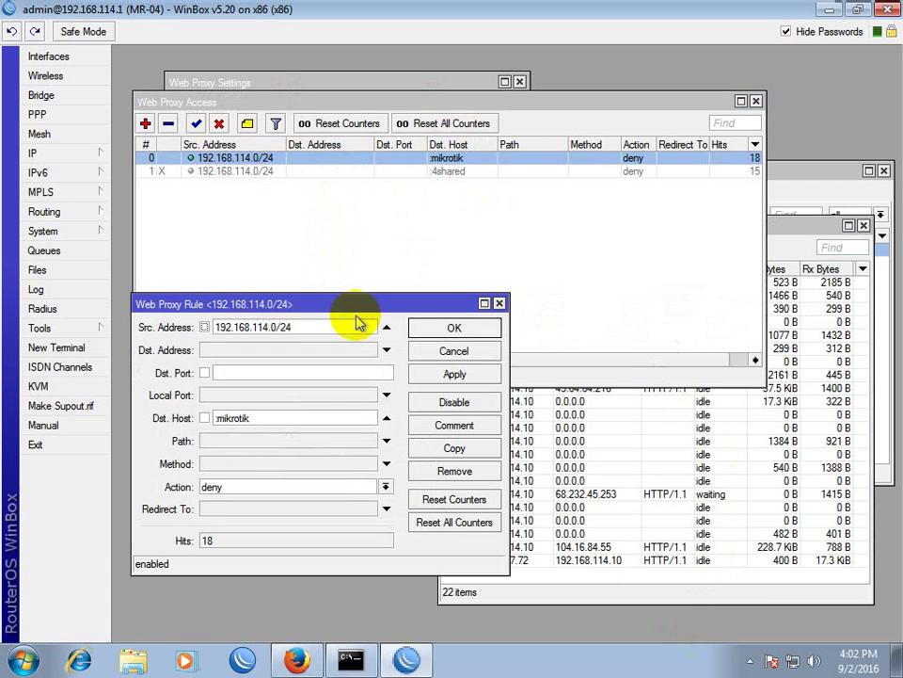
pyautogui.moveTo(355, 305); pyautogui.dragTo(400, 252)
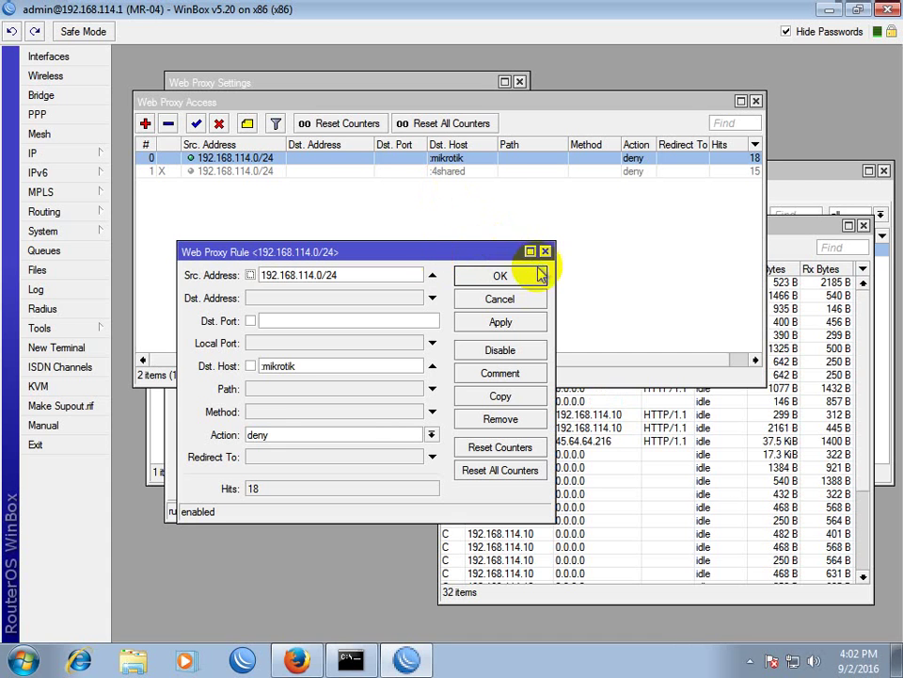
pyautogui.click(500, 276)
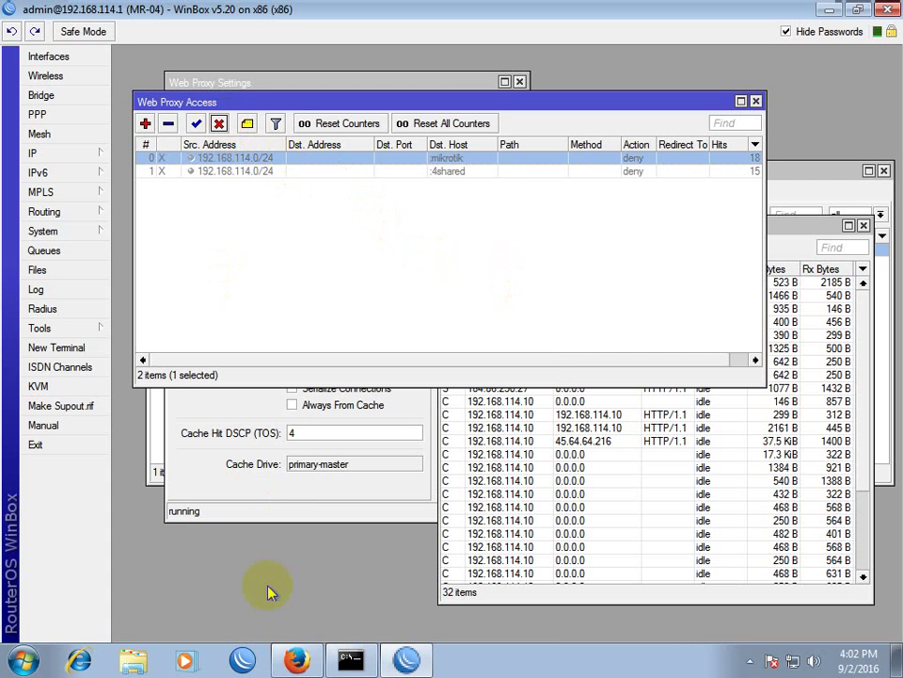
# - Enable the mikrotik deny rule (rule 0) in Web Proxy Access
pyautogui.click(296, 659)
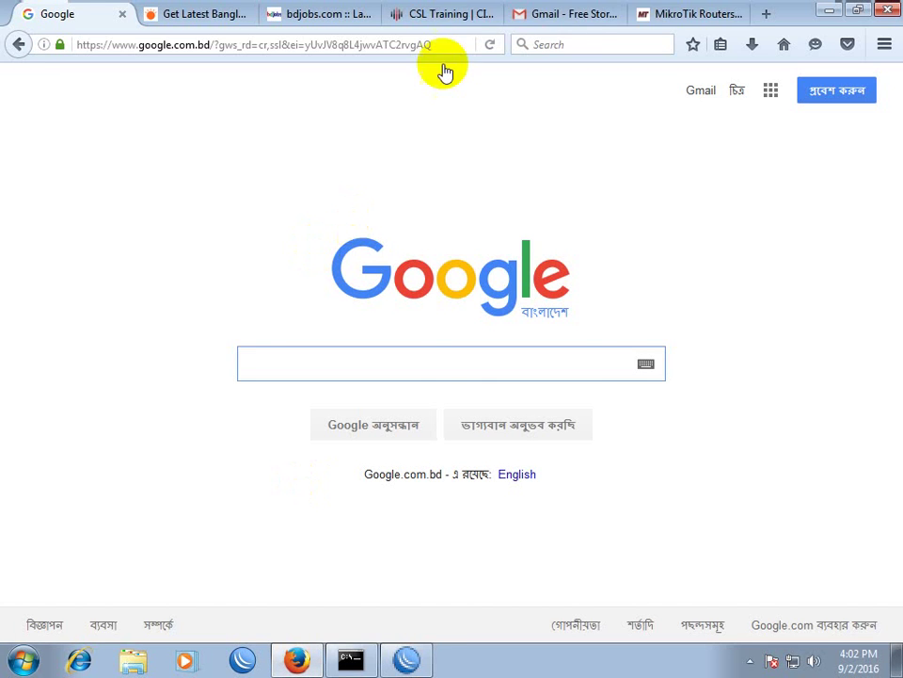
pyautogui.click(669, 16)
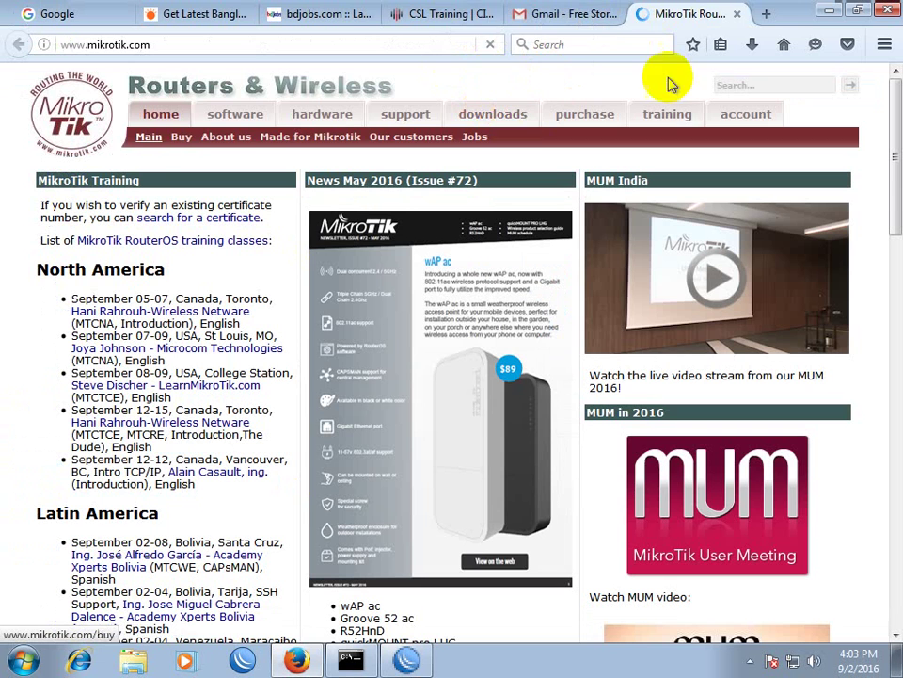
pyautogui.click(414, 660)
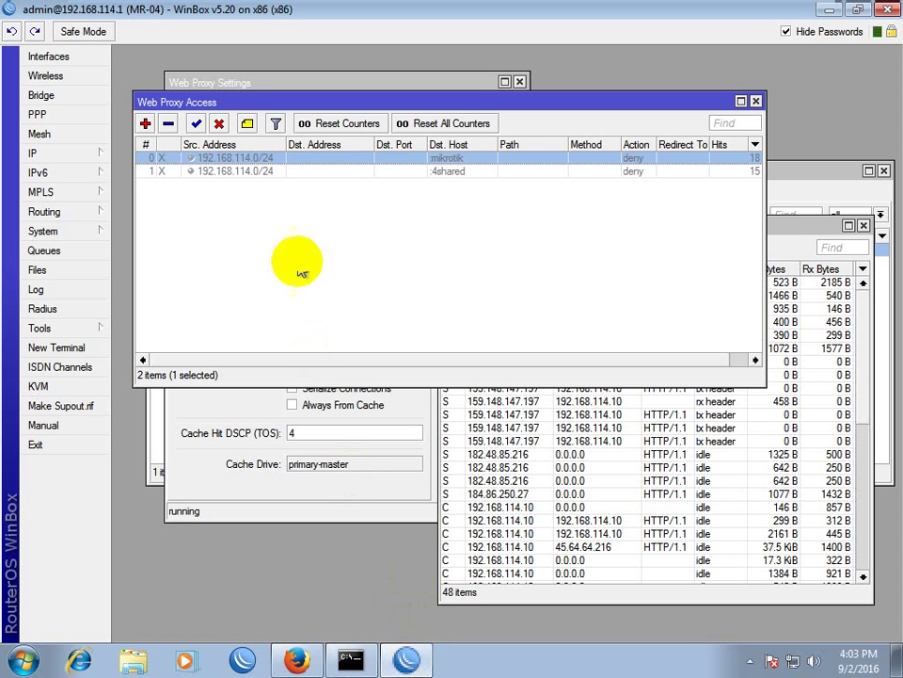
pyautogui.click(196, 123)
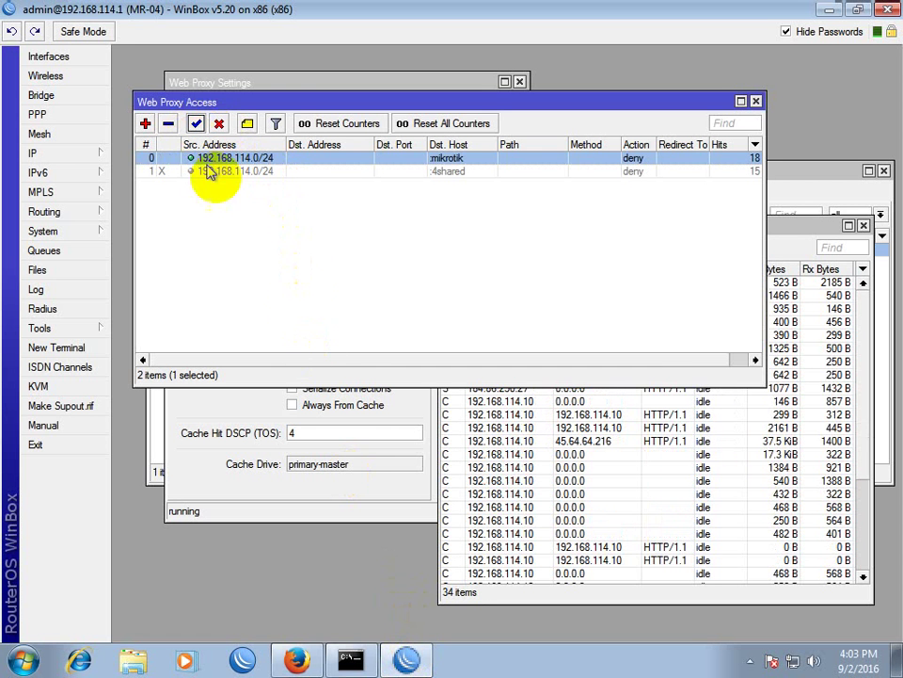
# - Reload mikrotik.com to see Access Denied, then select the csltraining.com address
pyautogui.click(297, 661)
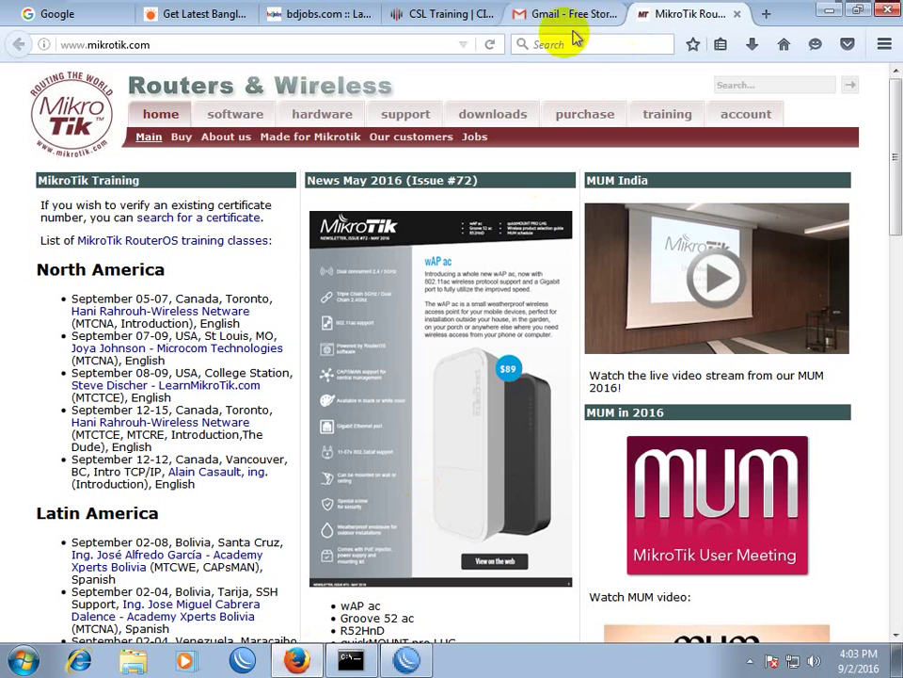
pyautogui.click(490, 44)
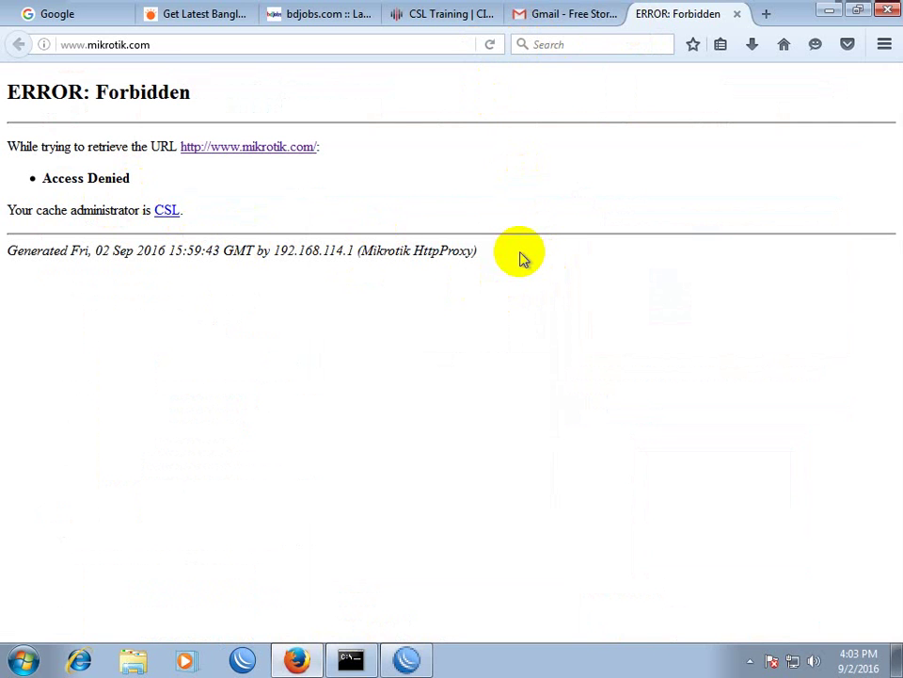
pyautogui.click(431, 16)
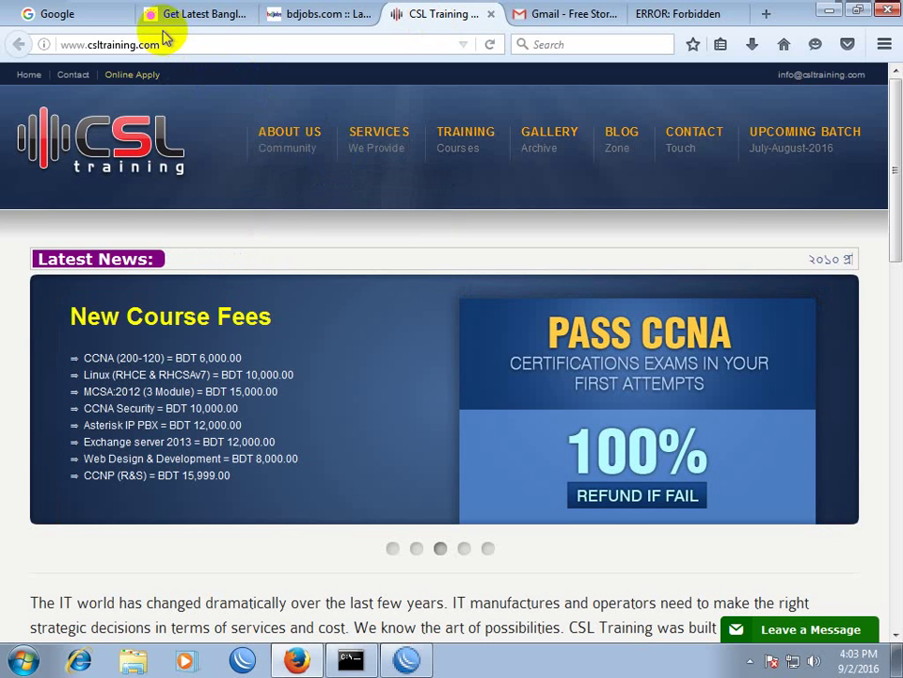
pyautogui.click(164, 42)
pyautogui.hotkey('ctrl', 'c')
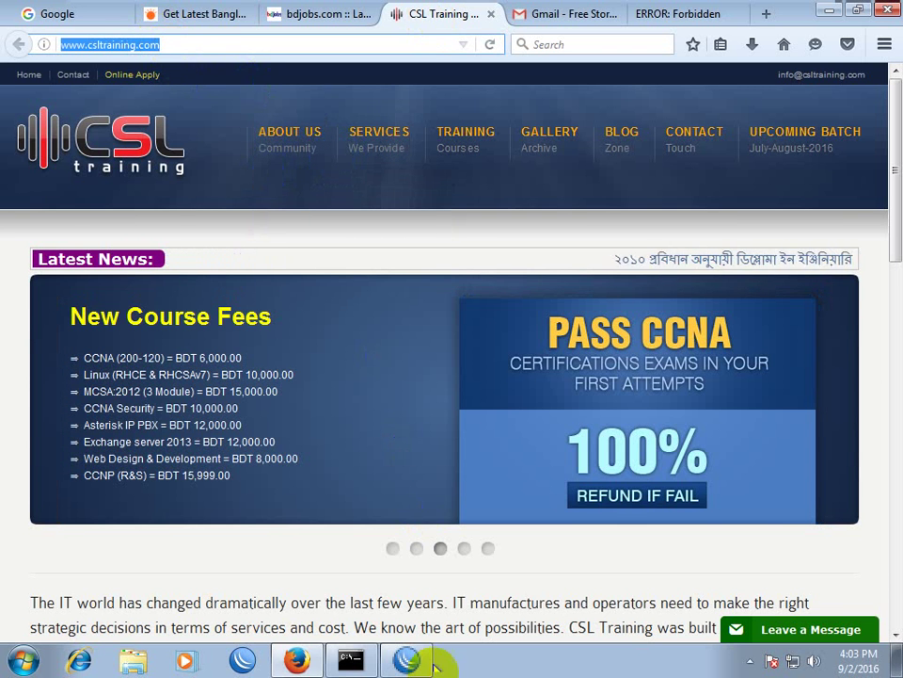
pyautogui.click(408, 660)
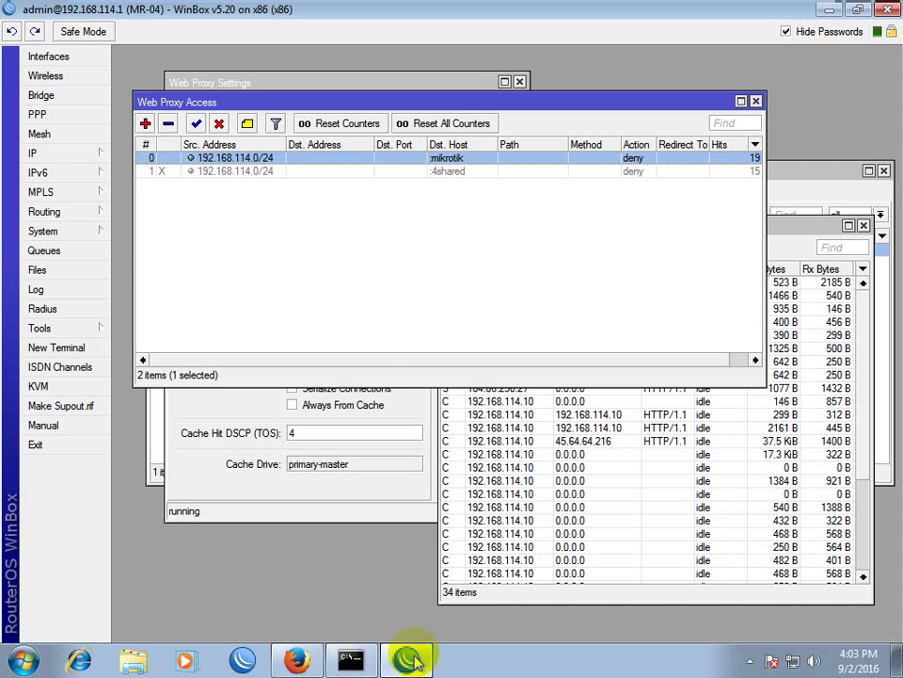
# - Change the second rule's Dst. Host from 4shared to csltraining.com, save it, and enable it
pyautogui.click(341, 173)
pyautogui.doubleClick(342, 178)
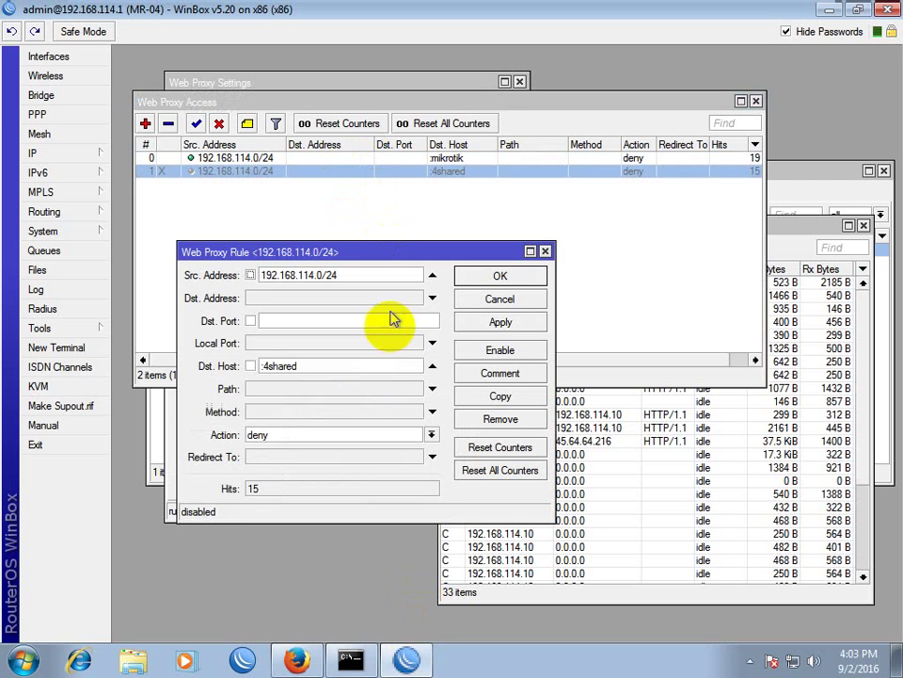
pyautogui.moveTo(320, 367); pyautogui.dragTo(259, 363)
pyautogui.hotkey('ctrl', 'v')
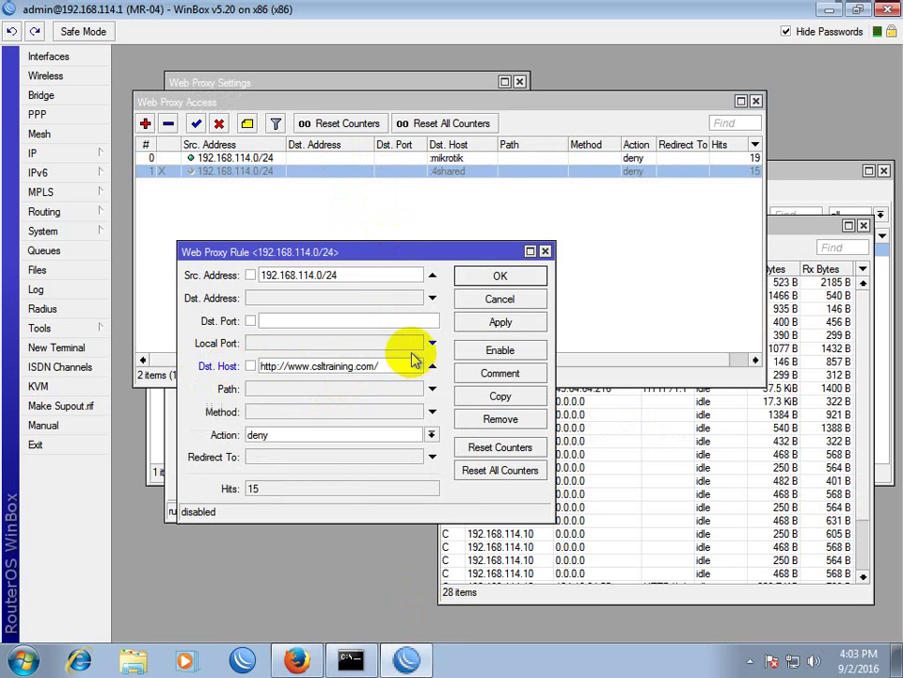
pyautogui.press('BackSpace')
pyautogui.press('BackSpace')
pyautogui.press('BackSpace')
pyautogui.press('BackSpace')
pyautogui.press('BackSpace')
pyautogui.press('BackSpace')
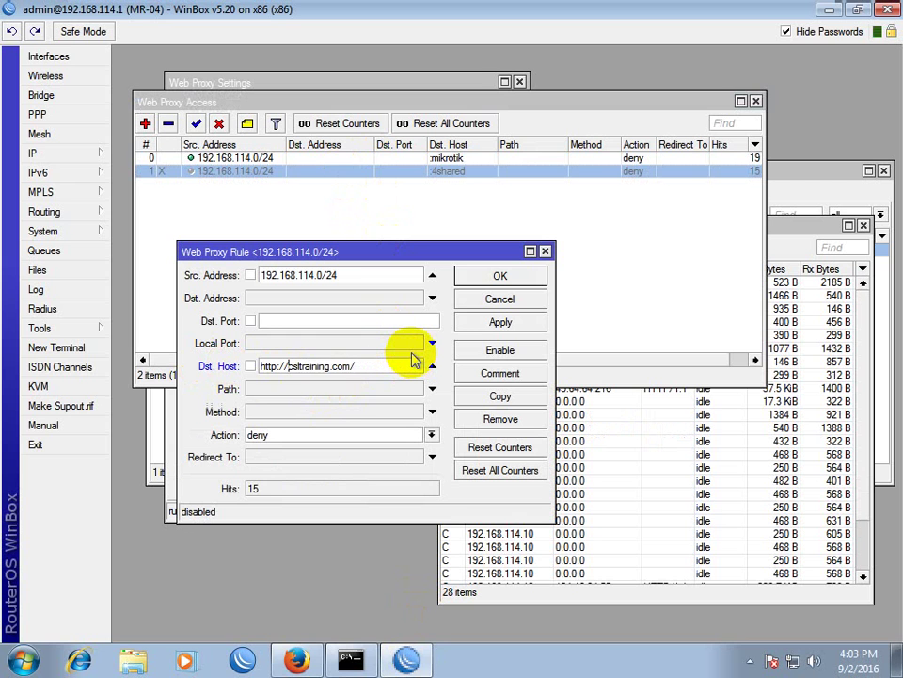
pyautogui.press('BackSpace')
pyautogui.press('BackSpace')
pyautogui.press('BackSpace')
pyautogui.press('BackSpace')
pyautogui.press('BackSpace')
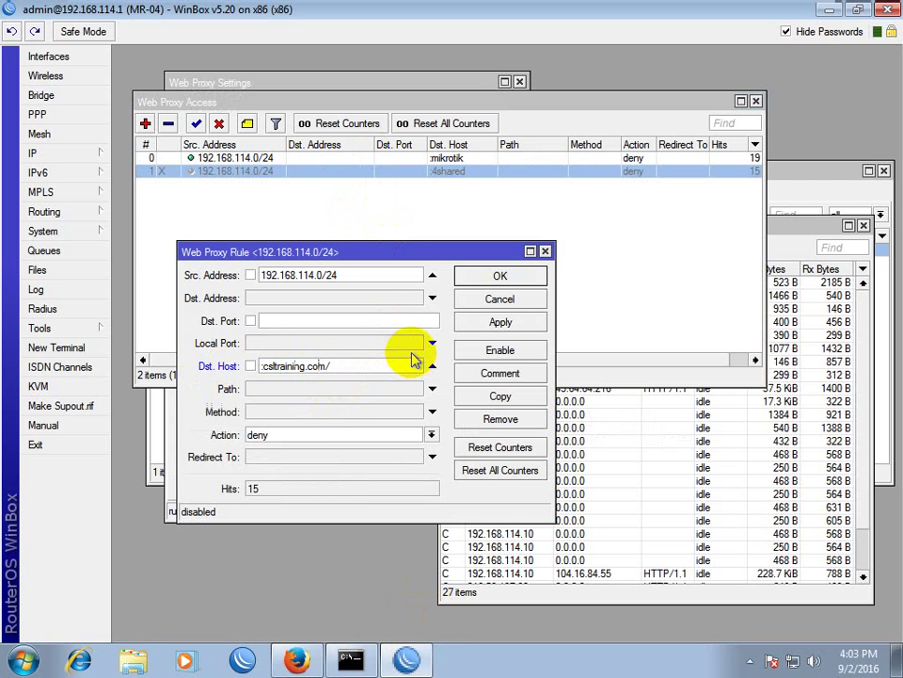
pyautogui.click(514, 276)
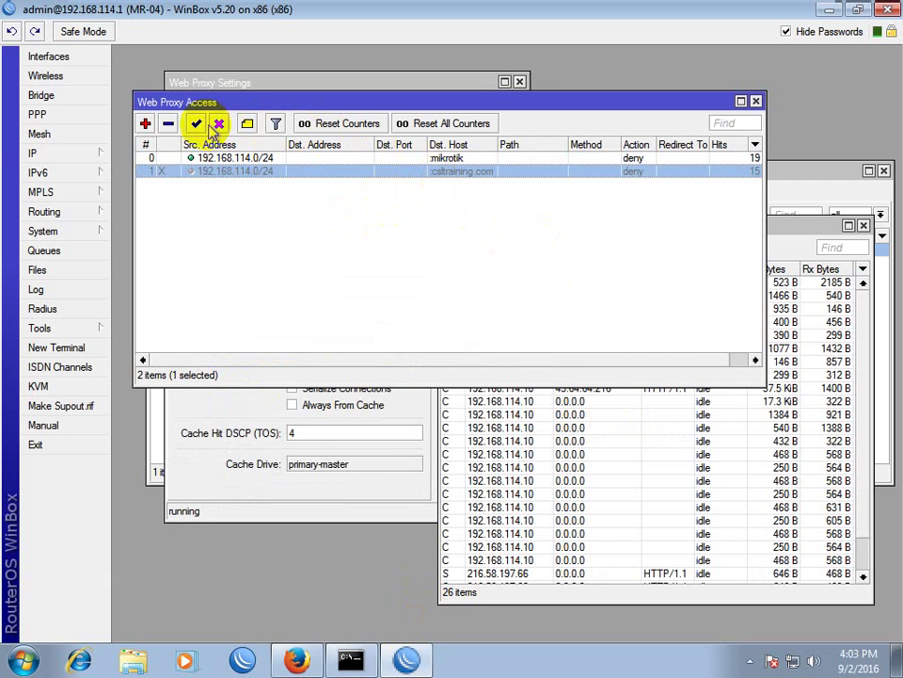
pyautogui.click(196, 123)
pyautogui.click(297, 659)
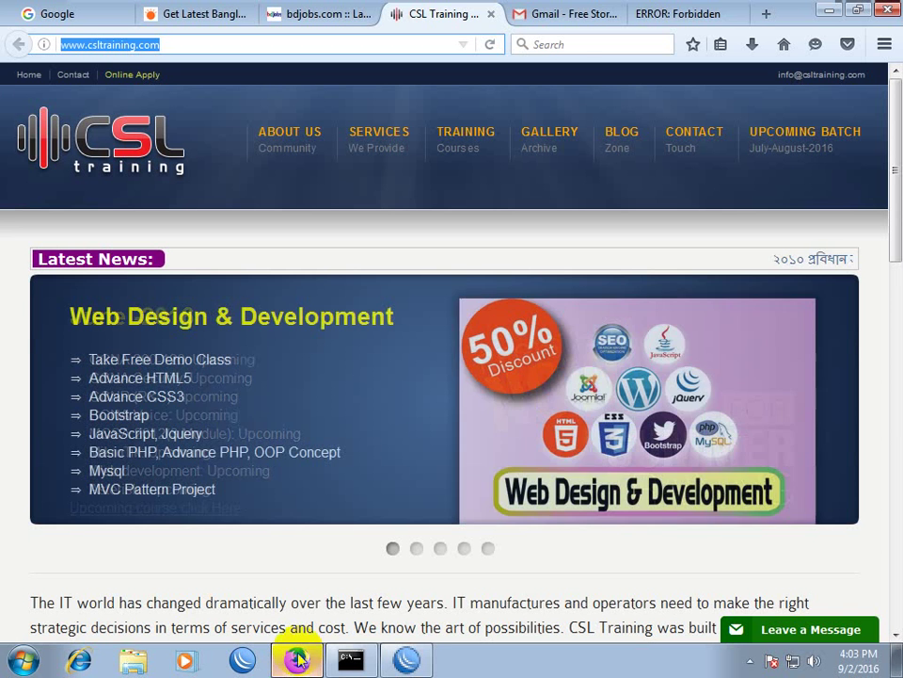
# - Confirm csltraining.com is blocked, disable both deny rules, and reload the site
pyautogui.click(488, 46)
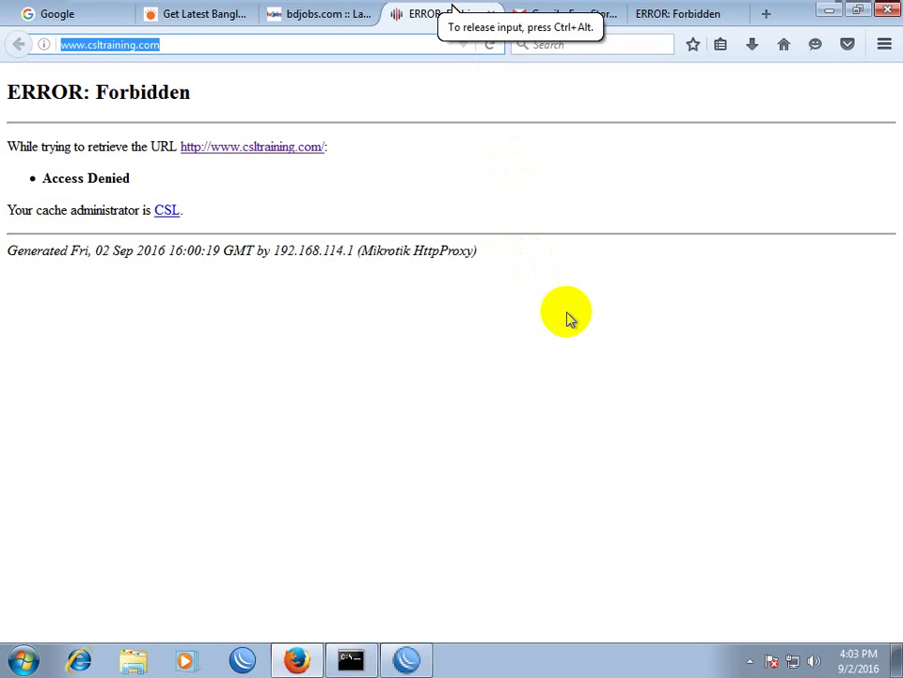
pyautogui.click(404, 659)
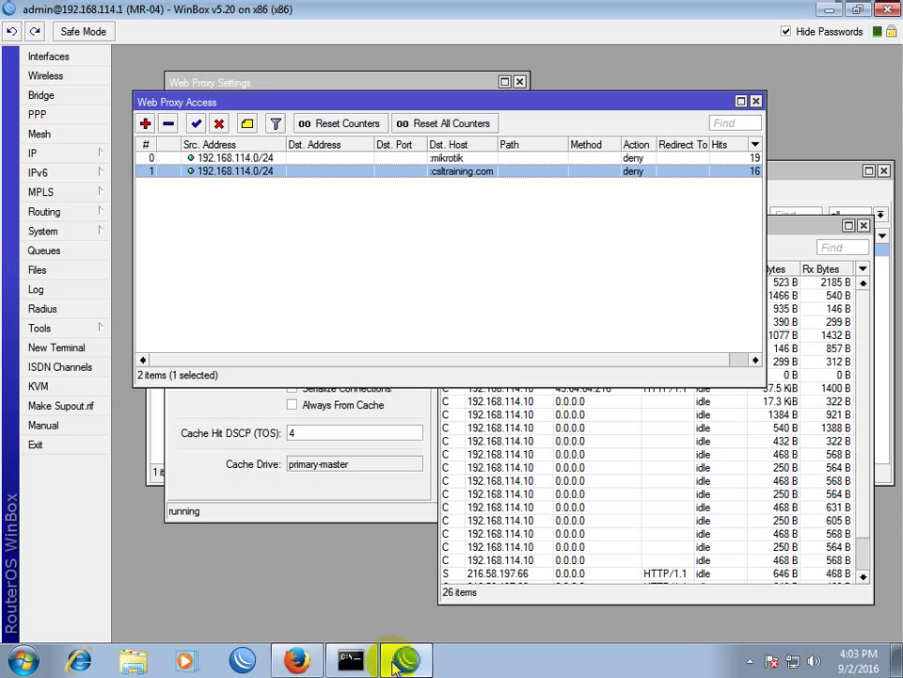
pyautogui.click(239, 164)
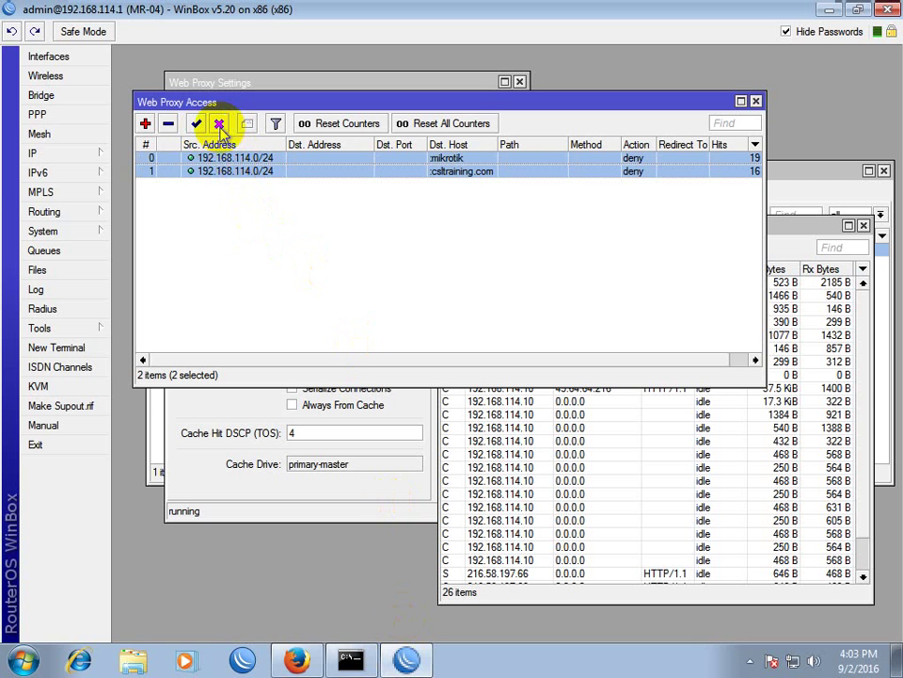
pyautogui.click(219, 125)
pyautogui.click(296, 658)
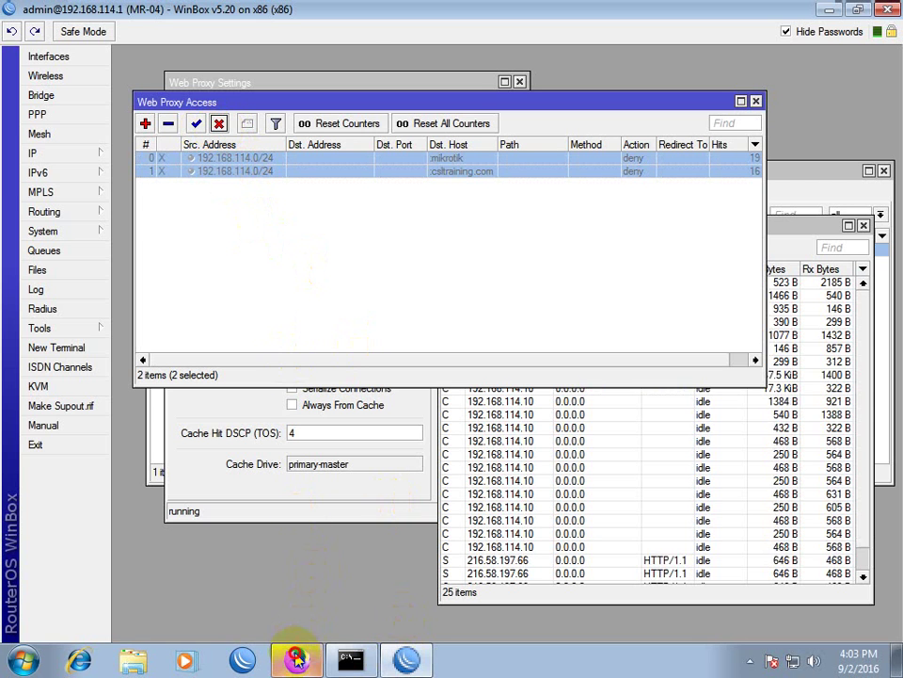
pyautogui.click(488, 44)
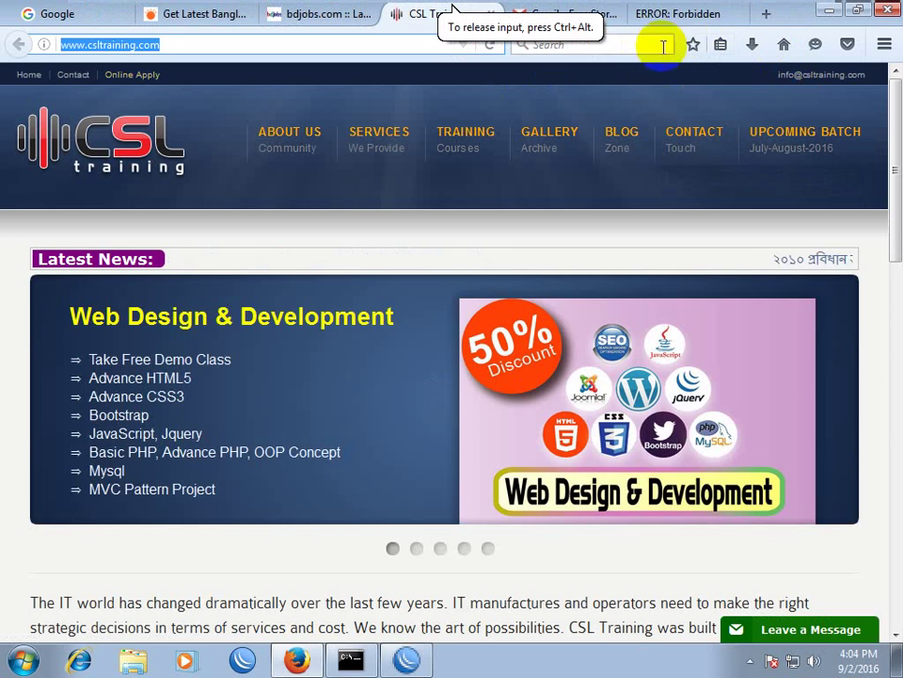
pyautogui.click(672, 15)
# - Reload mikrotik.com, then open yahoo.com in a new tab and select its address
pyautogui.click(490, 44)
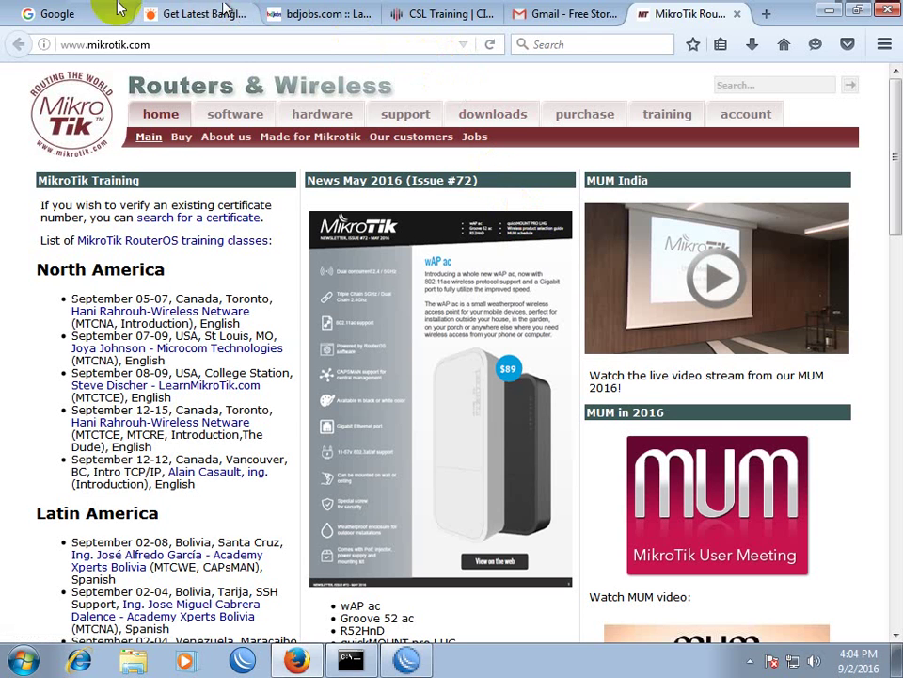
pyautogui.click(767, 15)
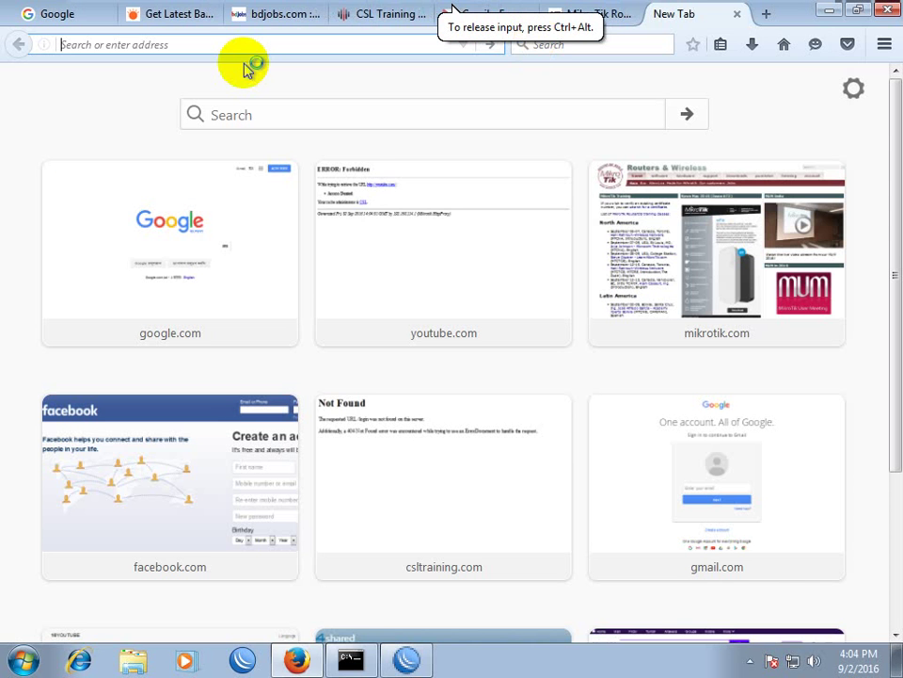
pyautogui.scroll(-3, 423, 357)
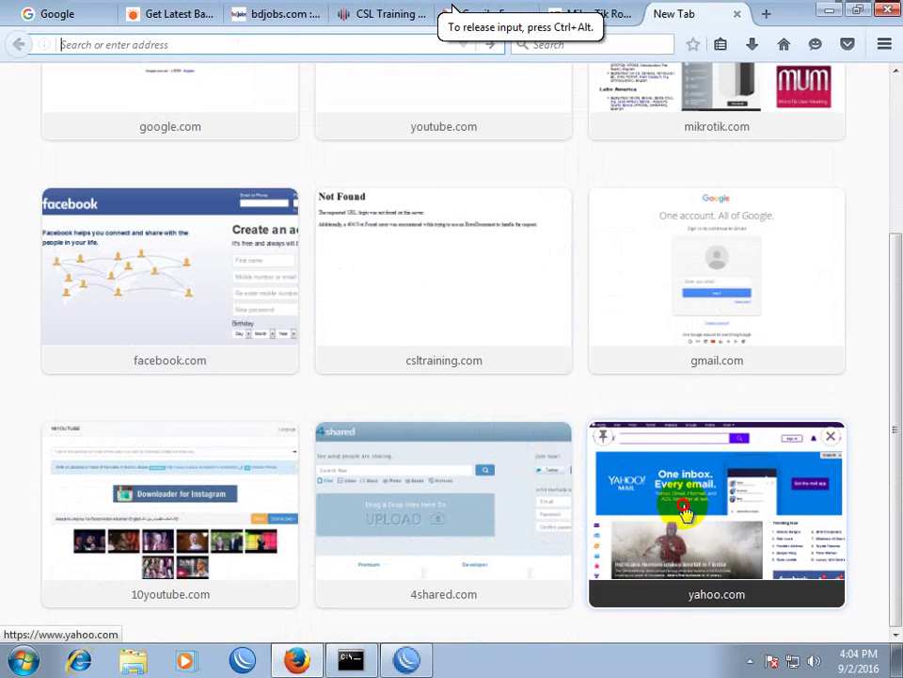
pyautogui.click(680, 508)
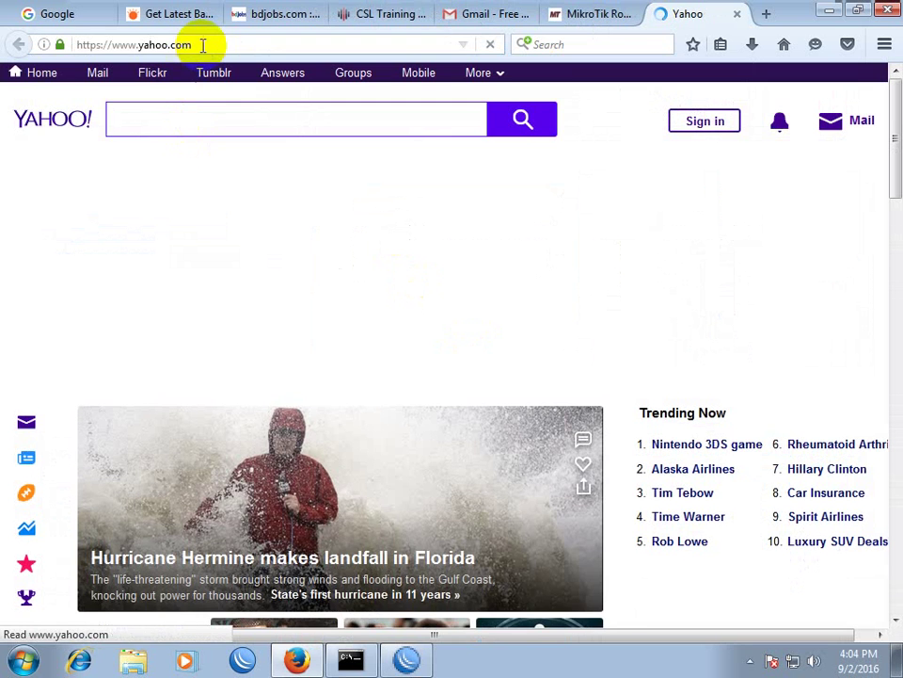
pyautogui.click(196, 43)
pyautogui.hotkey('ctrl', 'c')
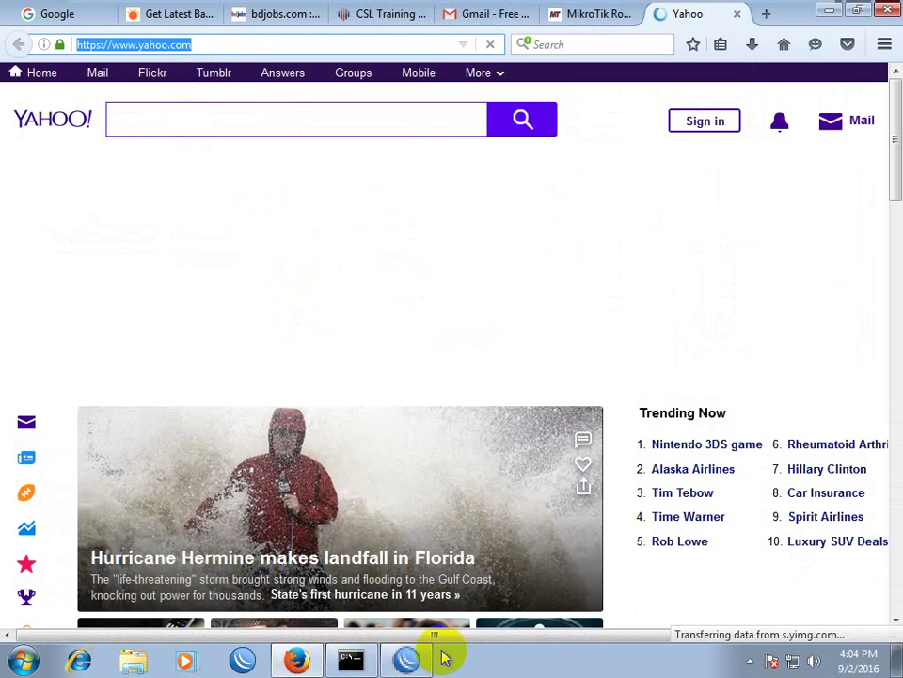
pyautogui.click(408, 657)
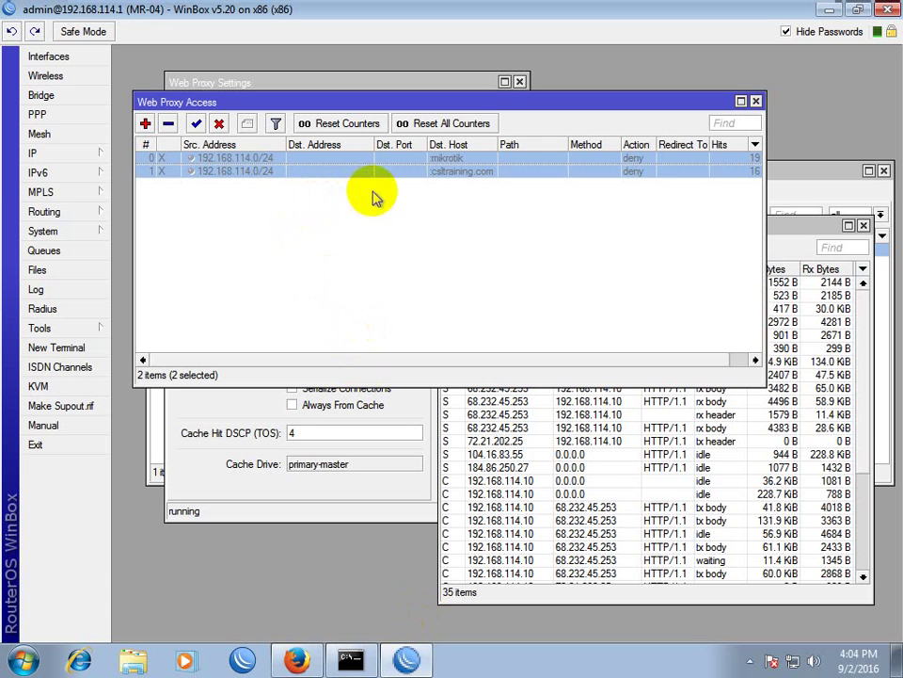
# - Re-enable both deny rules and change rule 1's Dst. Host from csltraining.com to :yahoo
pyautogui.click(196, 123)
pyautogui.click(316, 158)
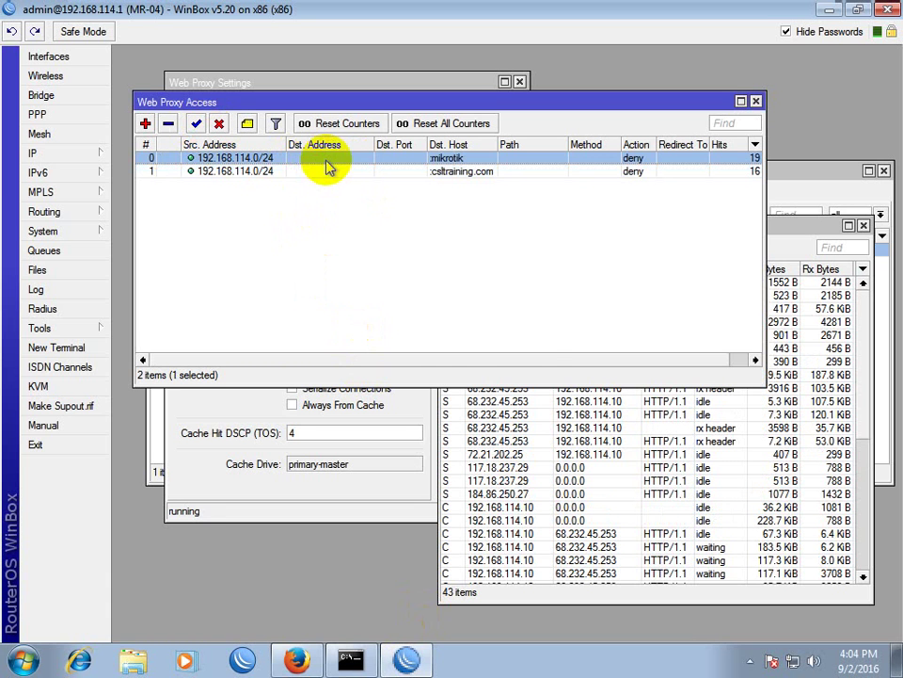
pyautogui.doubleClick(352, 171)
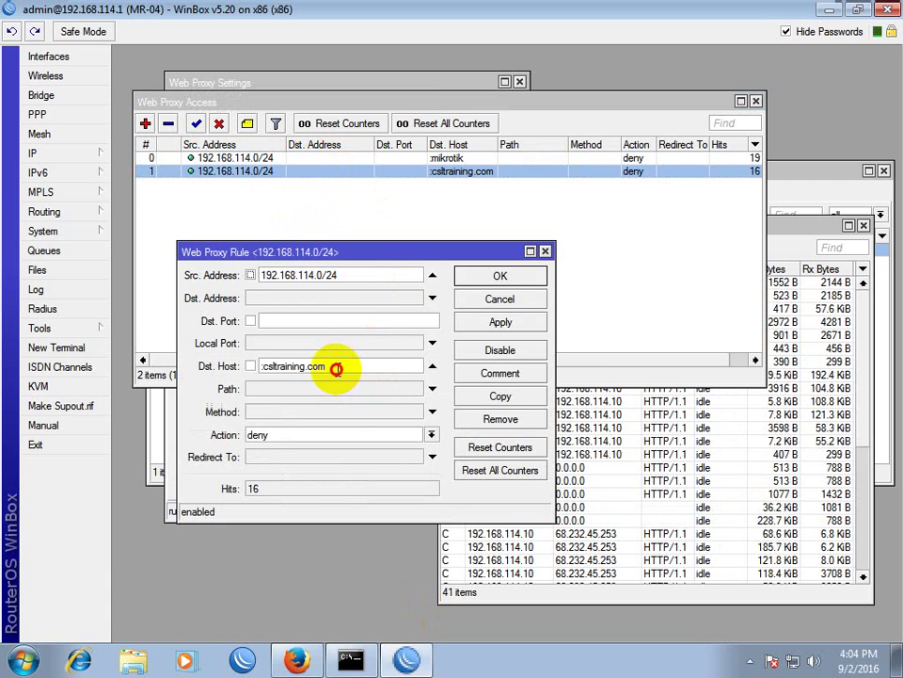
pyautogui.moveTo(333, 366); pyautogui.dragTo(261, 367)
pyautogui.hotkey('ctrl', 'v')
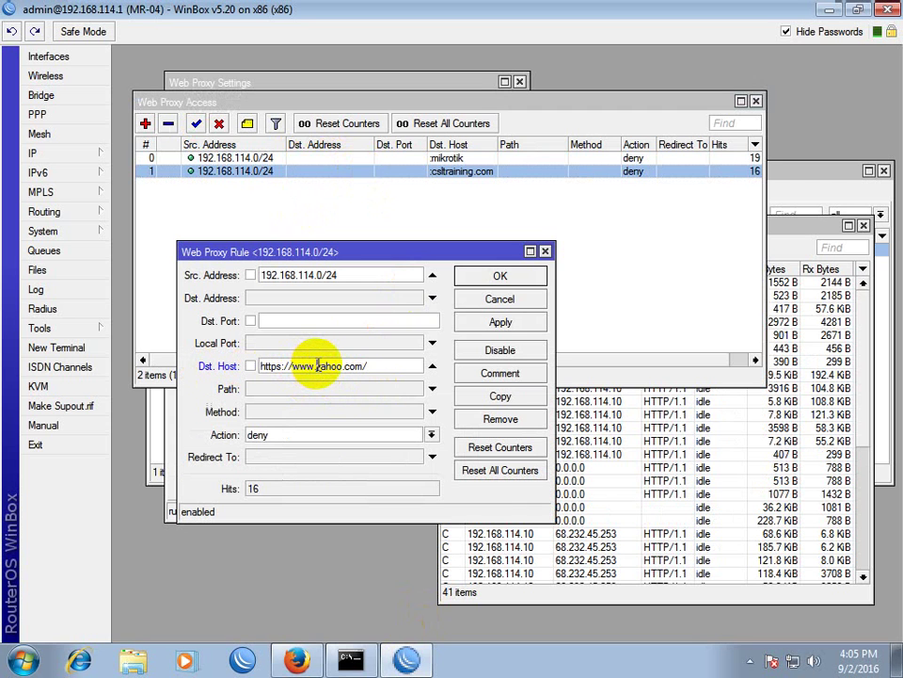
pyautogui.click(318, 366)
pyautogui.press('BackSpace')
pyautogui.press('BackSpace')
pyautogui.press('BackSpace')
pyautogui.press('BackSpace')
pyautogui.press('BackSpace')
pyautogui.press('BackSpace')
pyautogui.press('BackSpace')
pyautogui.press('BackSpace')
pyautogui.press('BackSpace')
pyautogui.press('BackSpace')
pyautogui.press('BackSpace')
pyautogui.press('BackSpace')
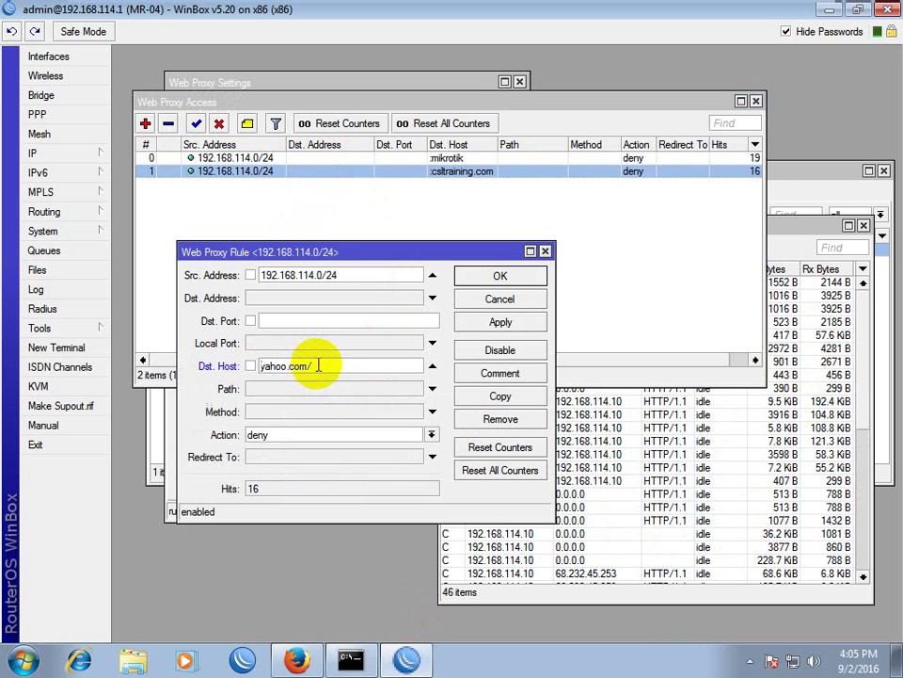
pyautogui.write(':')
pyautogui.click(318, 366)
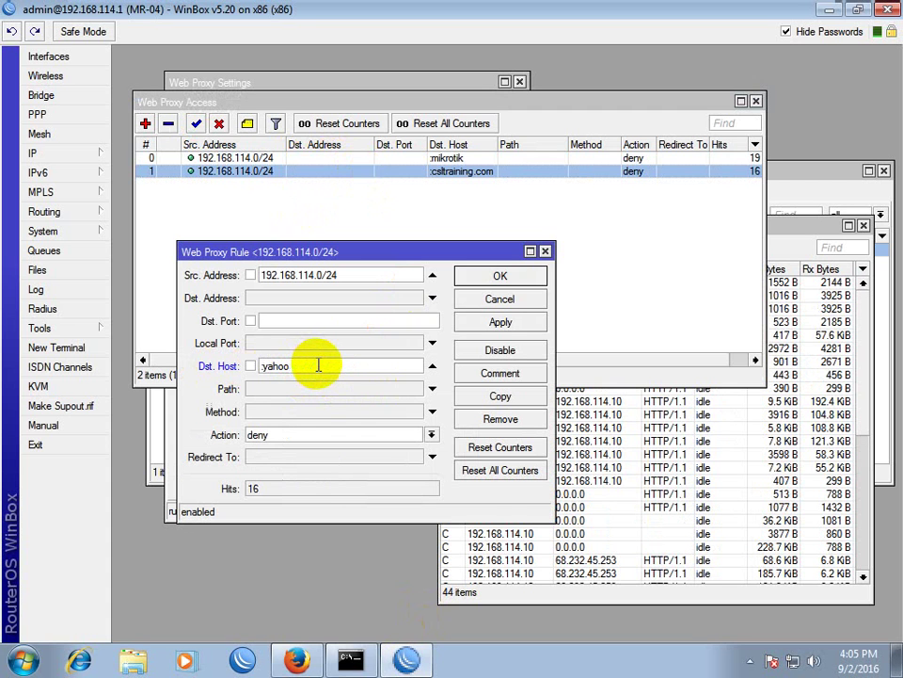
pyautogui.click(502, 276)
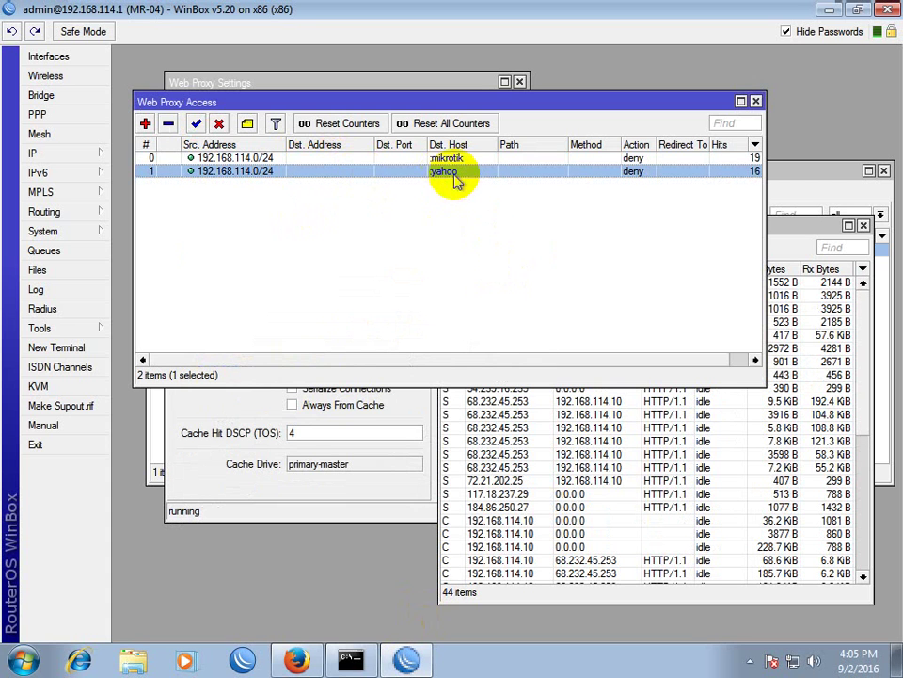
pyautogui.click(297, 658)
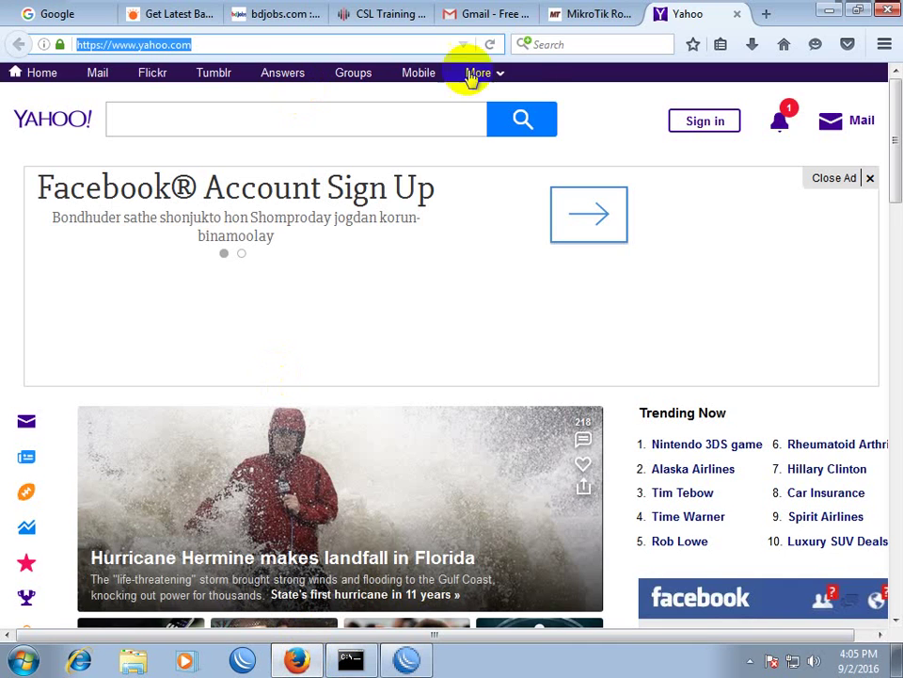
# - Reload Yahoo in Firefox to test the block, then return to WinBox's web proxy access rules
pyautogui.click(491, 45)
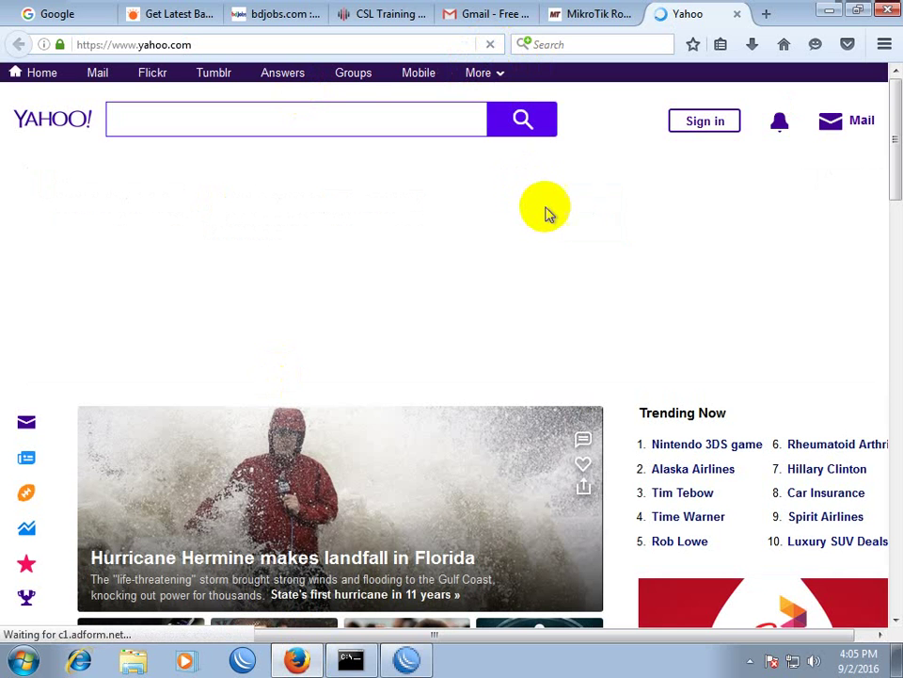
pyautogui.click(406, 662)
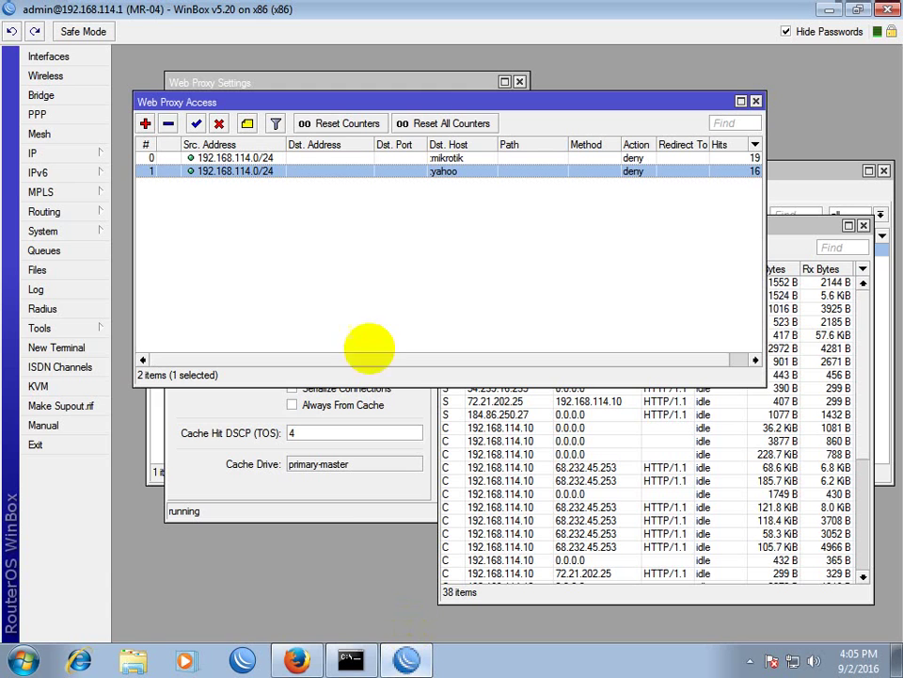
# - Open the port 80 redirect NAT rule and discard an edit of its destination port
pyautogui.click(340, 499)
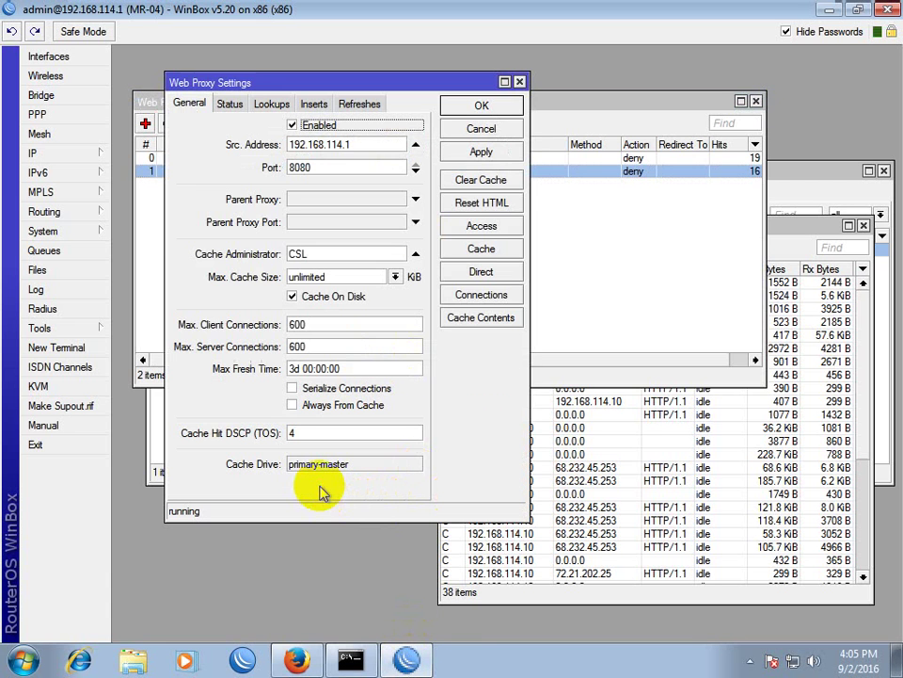
pyautogui.click(160, 434)
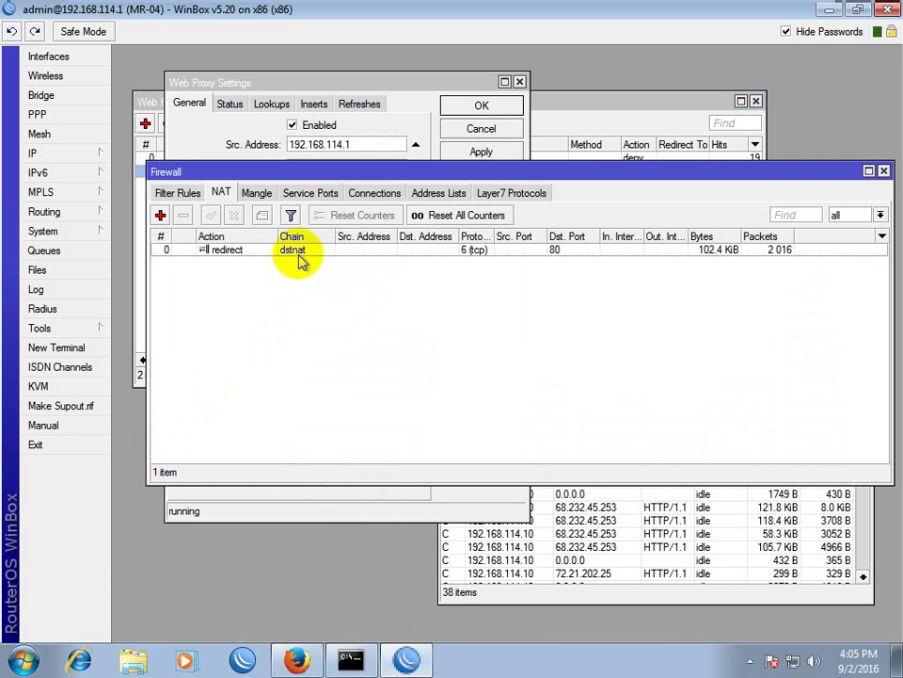
pyautogui.doubleClick(293, 250)
pyautogui.doubleClick(347, 242)
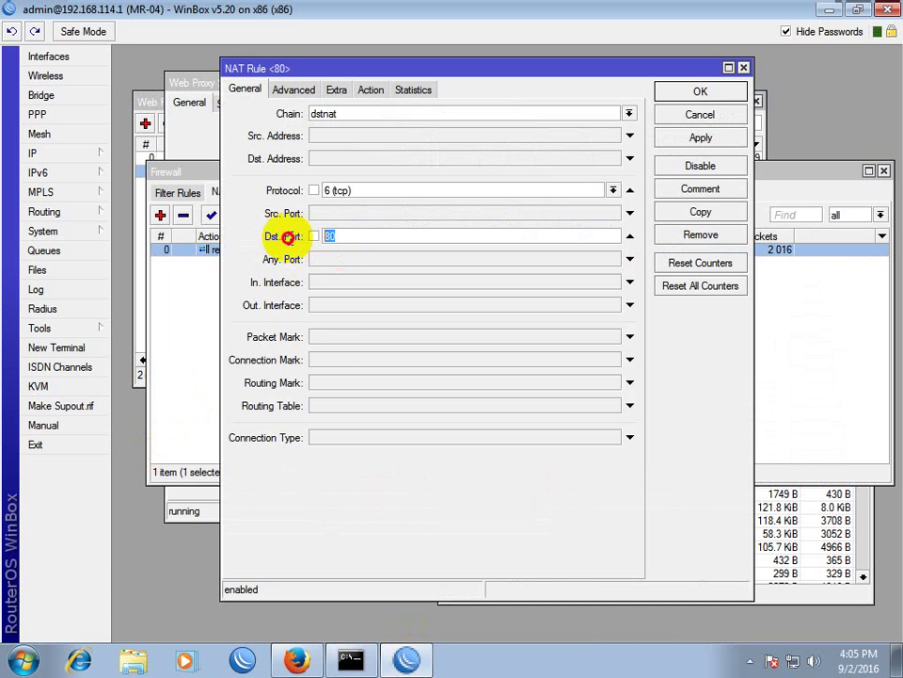
pyautogui.write('443')
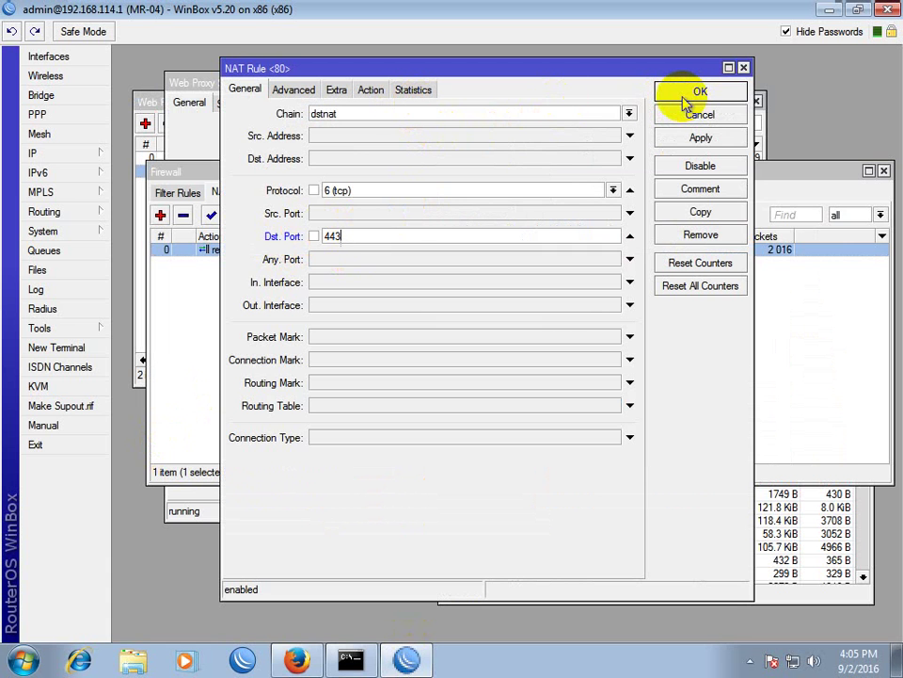
pyautogui.click(704, 113)
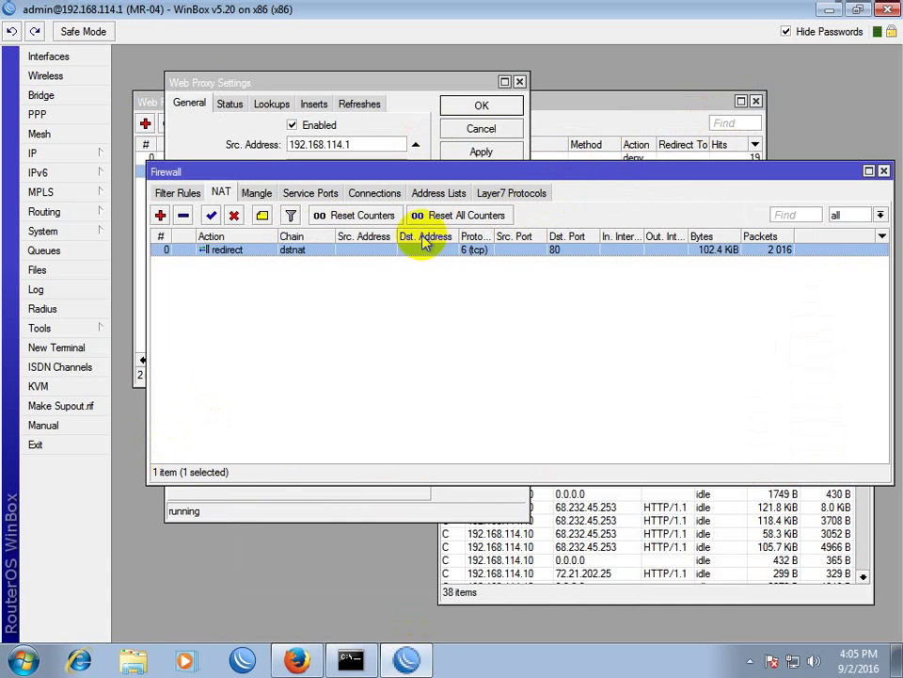
# - Copy the port 80 redirect rule as a new dstnat redirect for TCP port 443 and save it
pyautogui.doubleClick(391, 249)
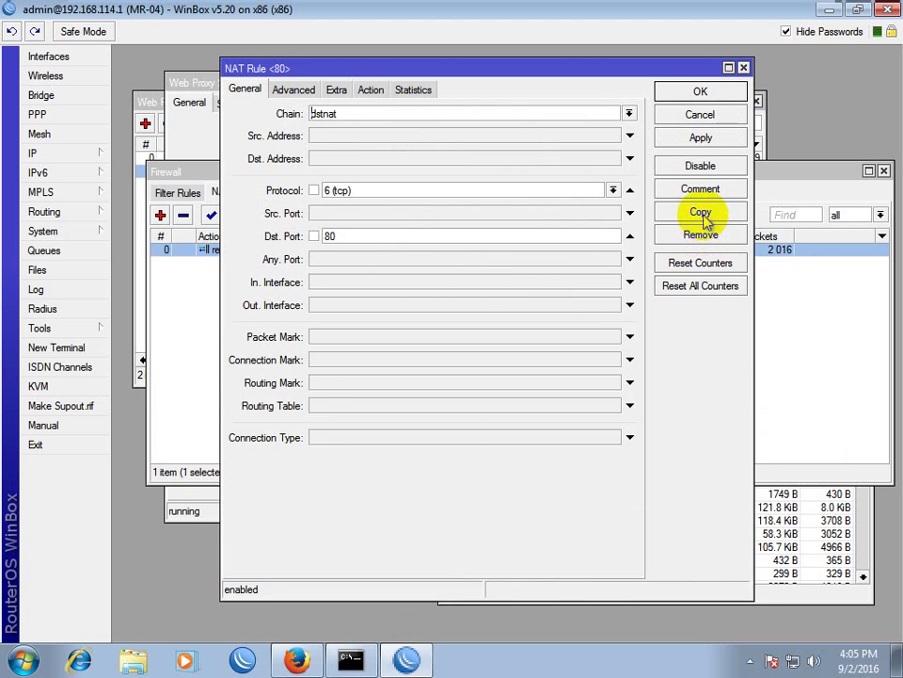
pyautogui.click(701, 213)
pyautogui.doubleClick(381, 256)
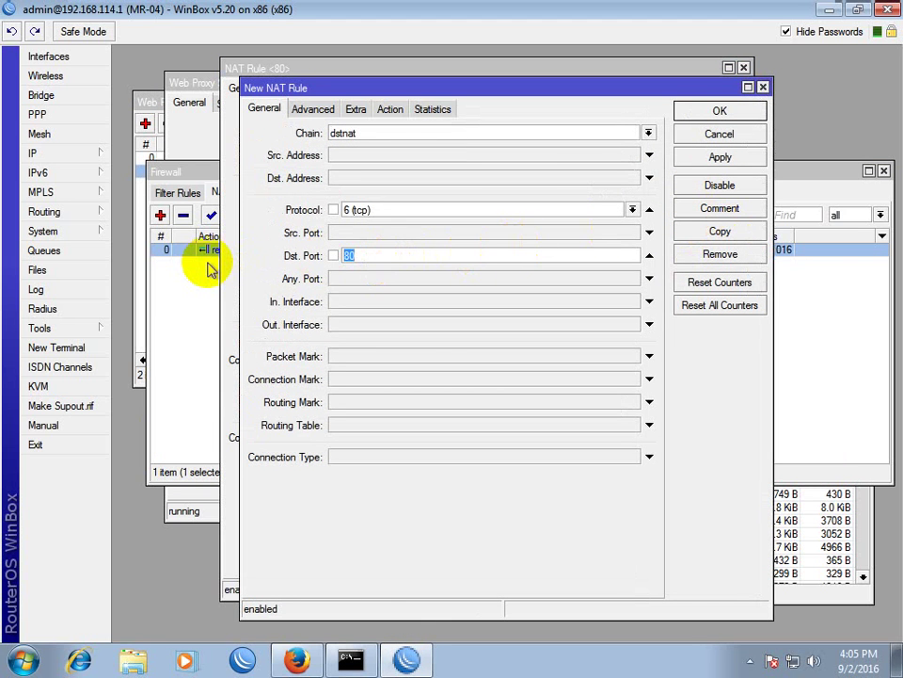
pyautogui.write('443')
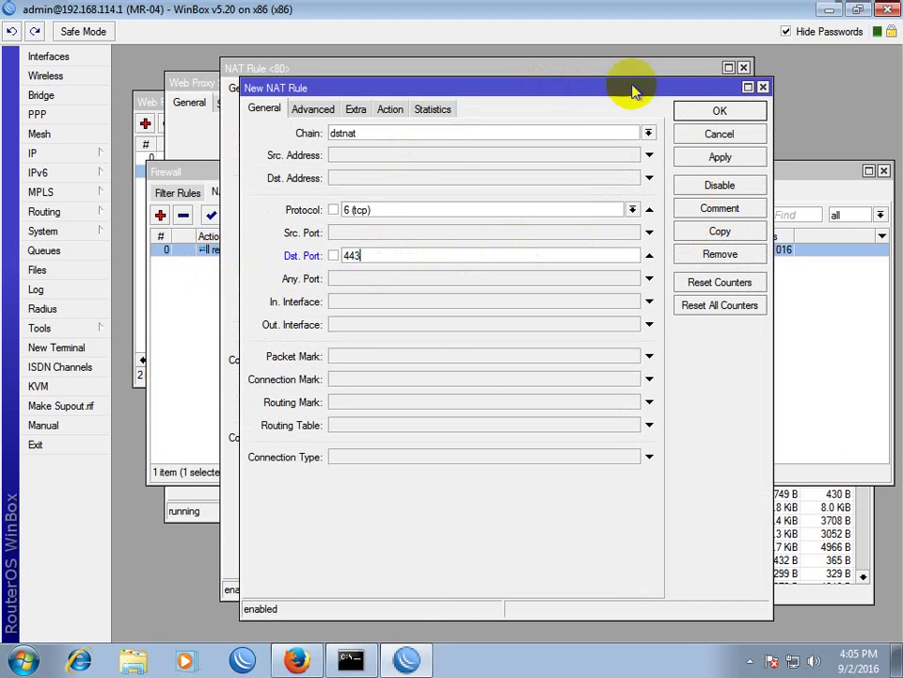
pyautogui.click(715, 111)
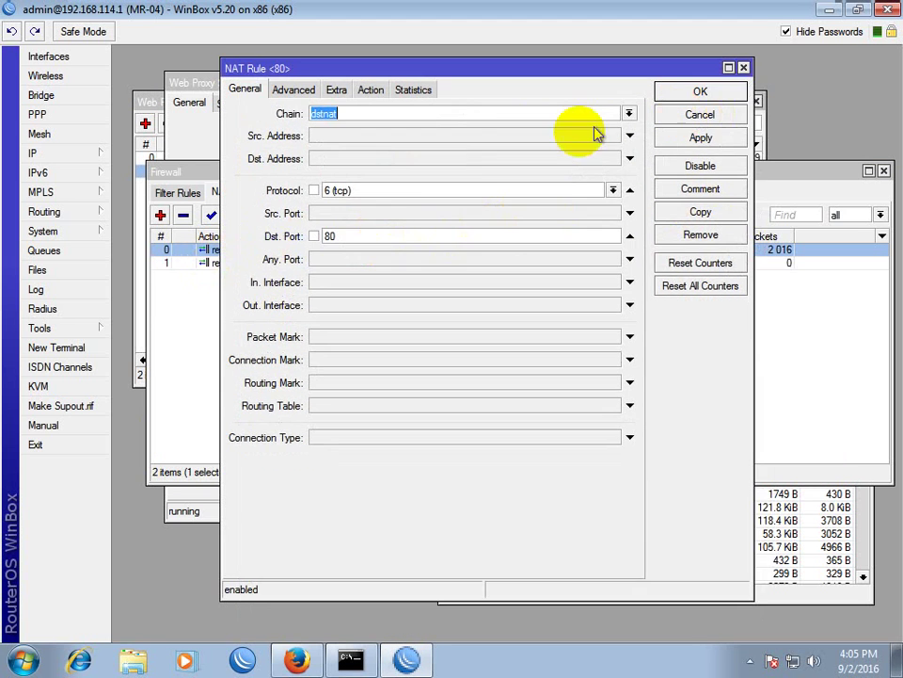
pyautogui.click(701, 91)
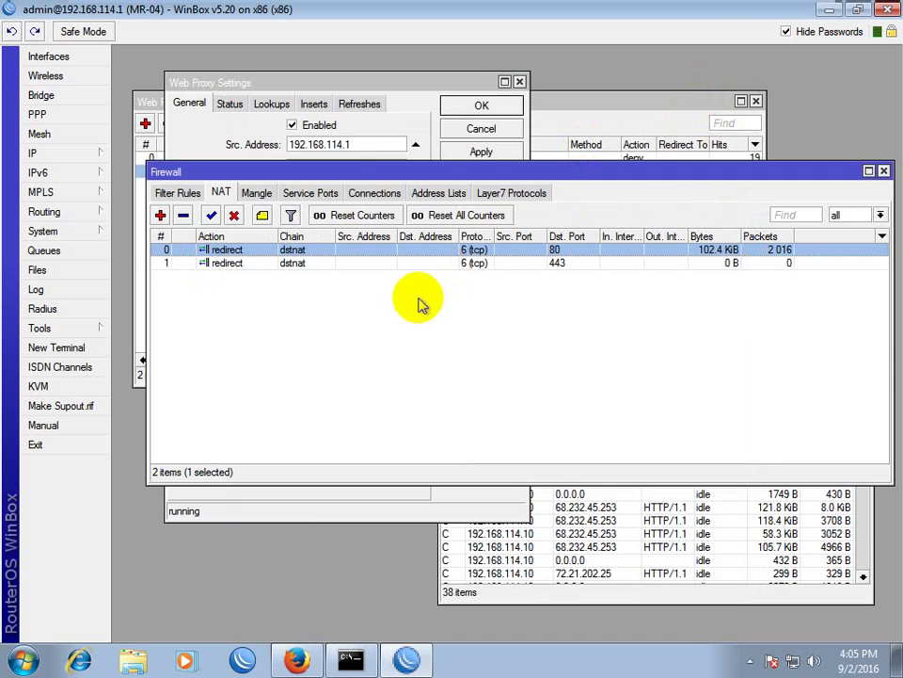
pyautogui.click(294, 659)
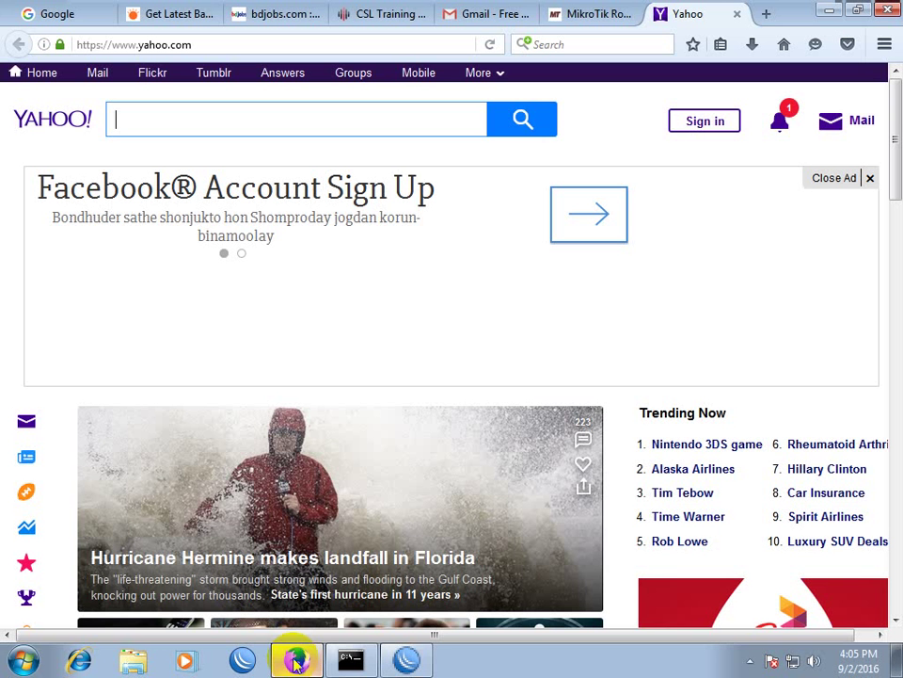
# - Close the Yahoo tab and load yahoo.com in a new tab, getting the proxy's ERROR: Forbidden page
pyautogui.click(490, 43)
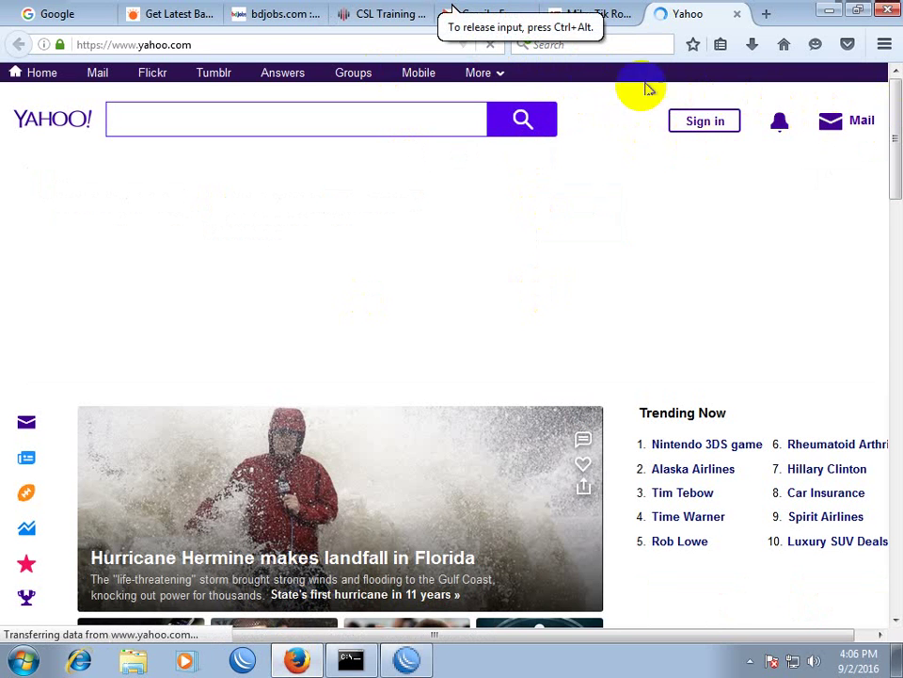
pyautogui.click(736, 14)
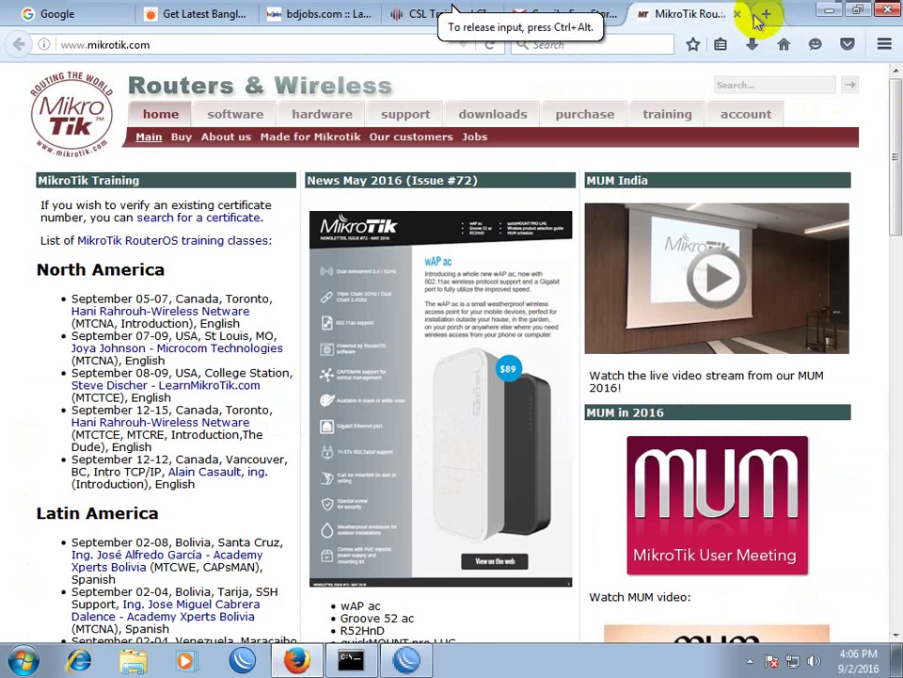
pyautogui.click(764, 15)
pyautogui.write('yahoo.com/')
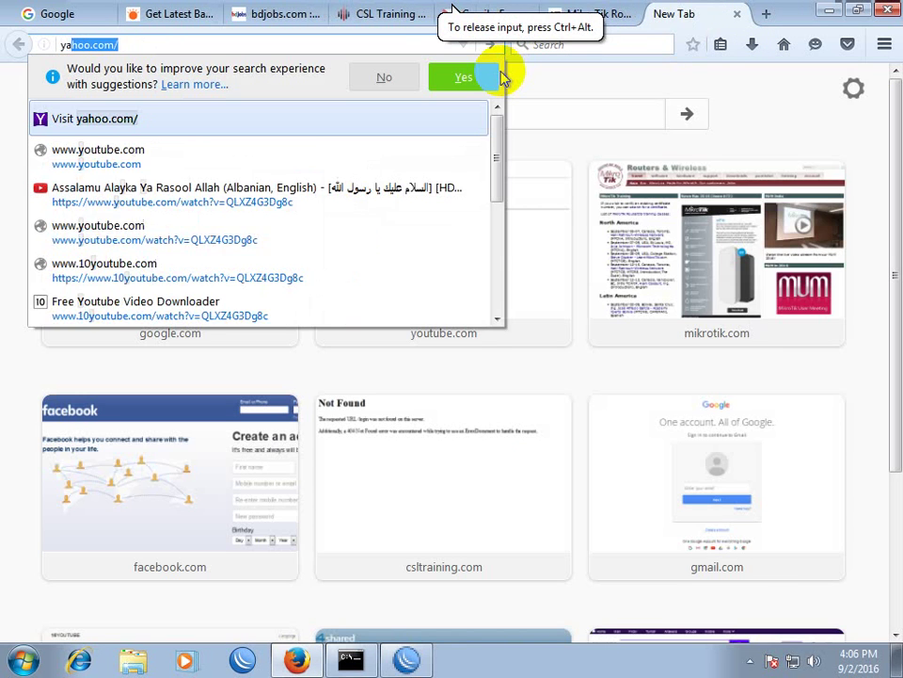
pyautogui.press('Return')
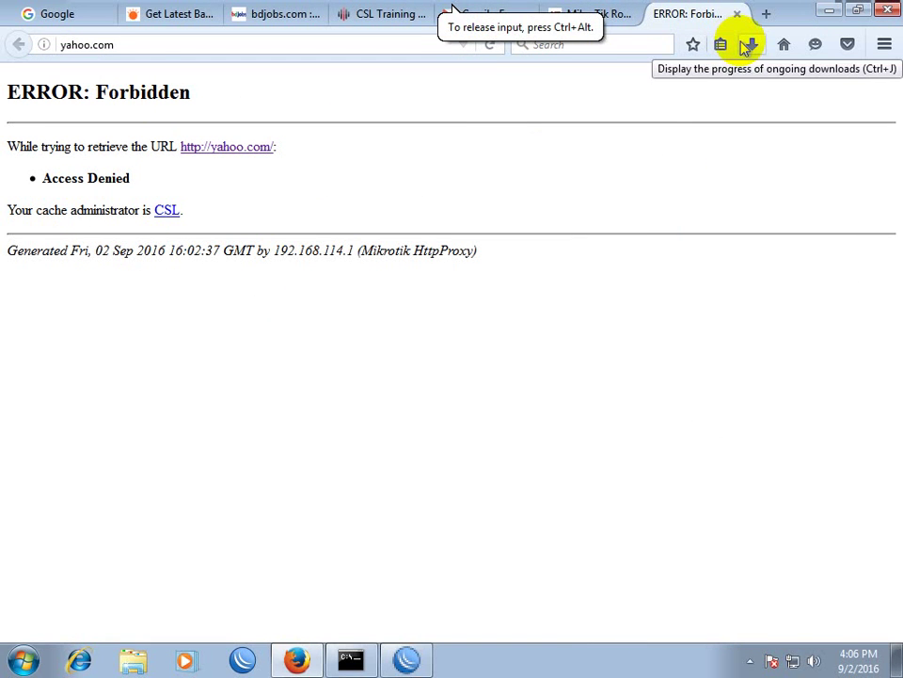
# - Start loading youtube.com in another new tab and compare it with the forbidden Yahoo tab
pyautogui.click(767, 13)
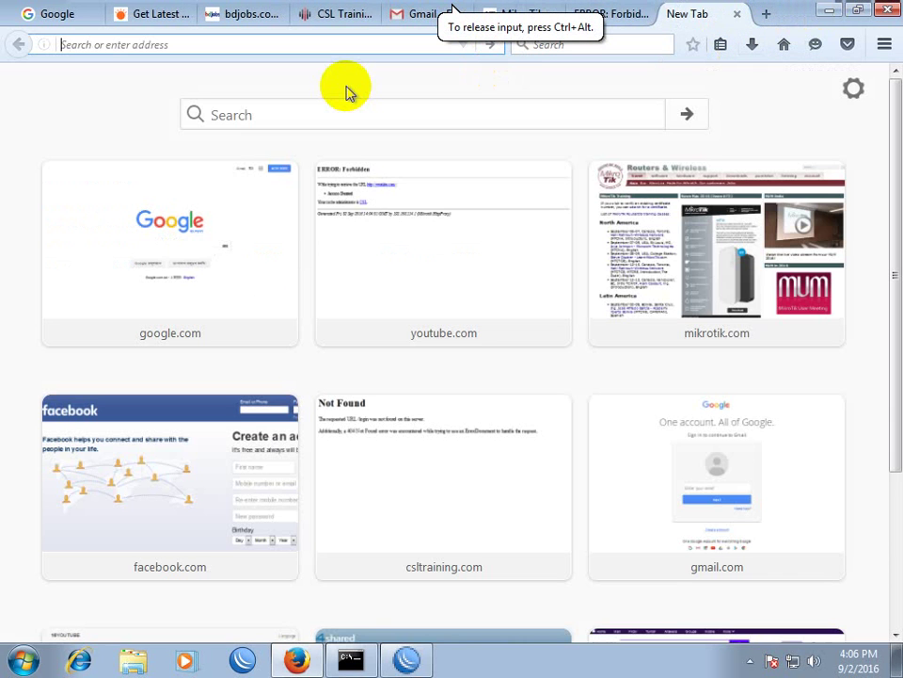
pyautogui.write('youtube.com/')
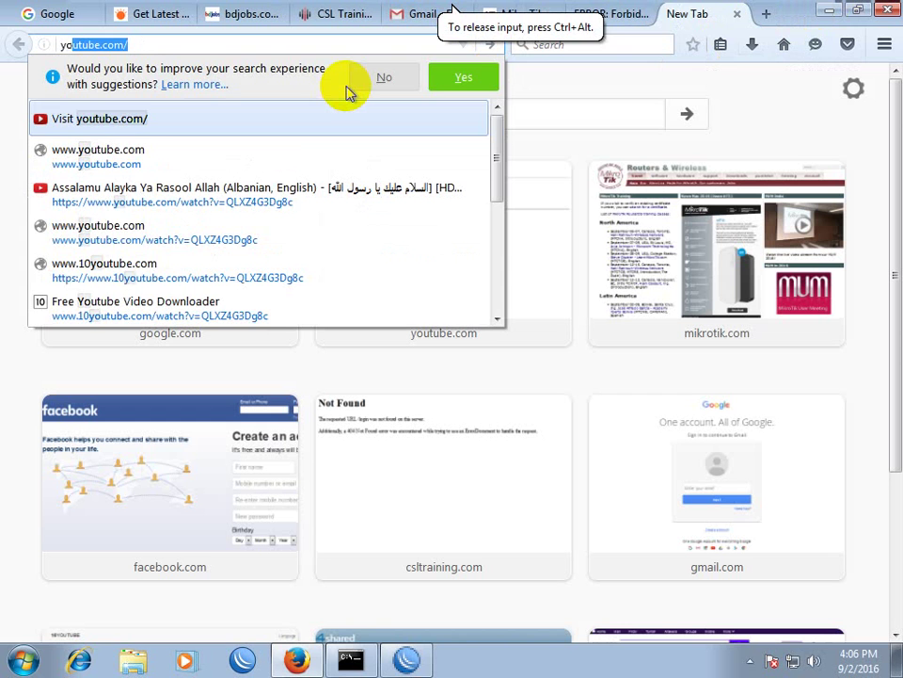
pyautogui.press('Return')
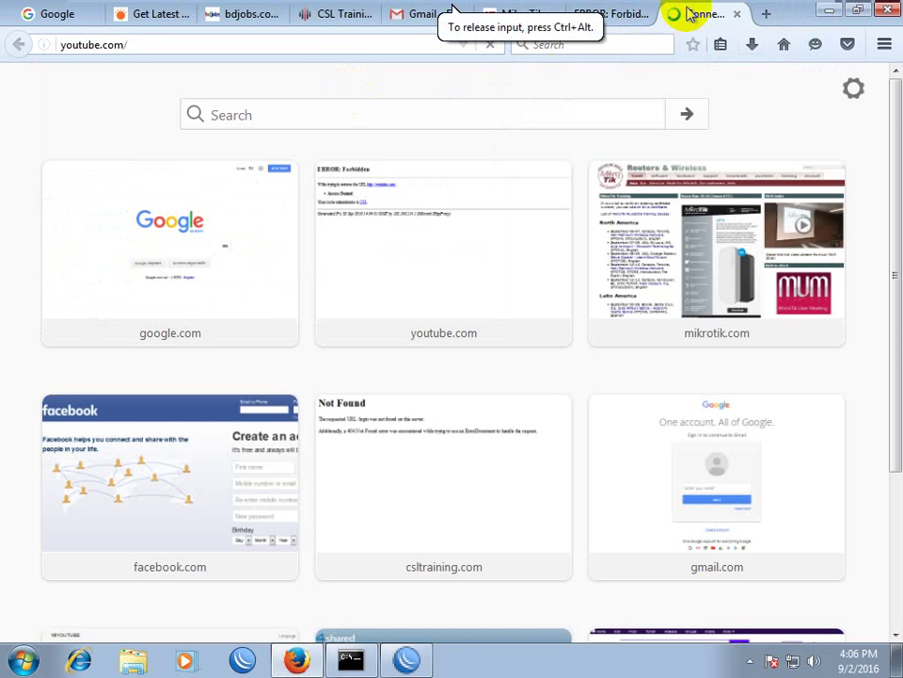
pyautogui.click(625, 16)
pyautogui.click(677, 16)
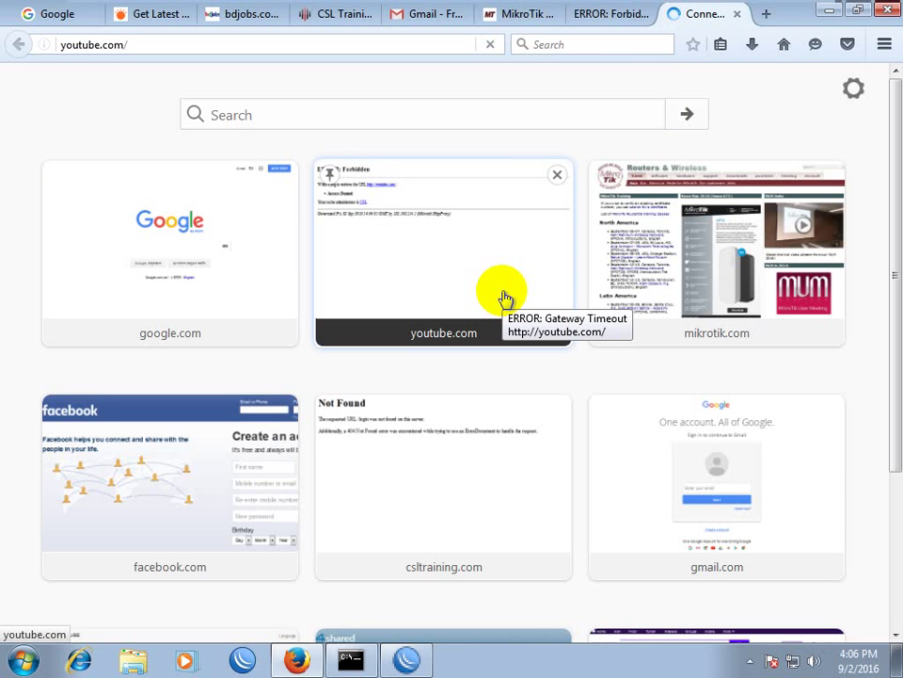
pyautogui.click(414, 658)
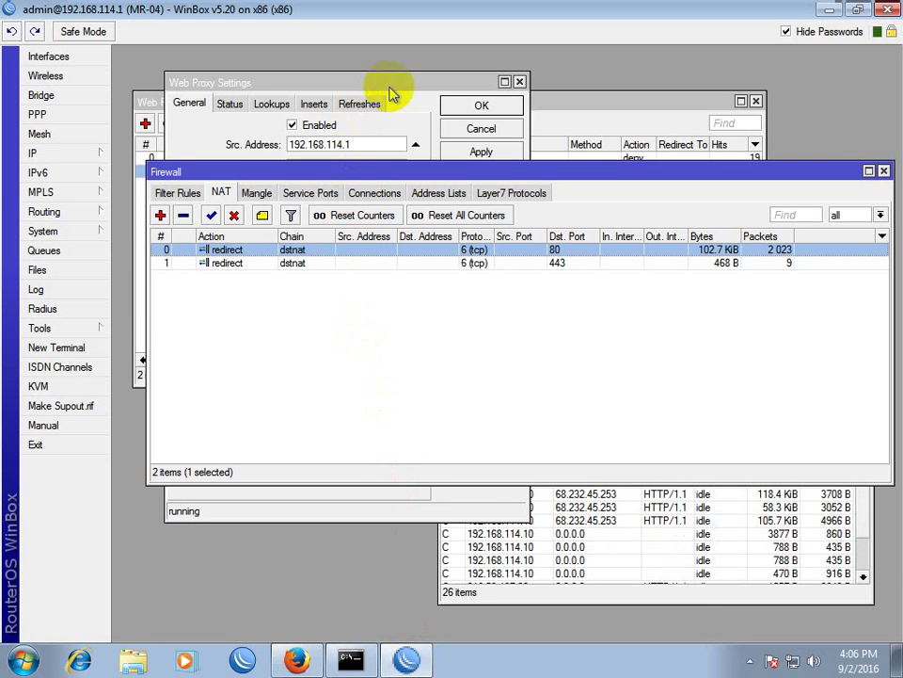
# - Move the Firewall window aside and raise Web Proxy Access to check the mikrotik and yahoo deny-rule hits
pyautogui.moveTo(496, 179); pyautogui.dragTo(538, 267)
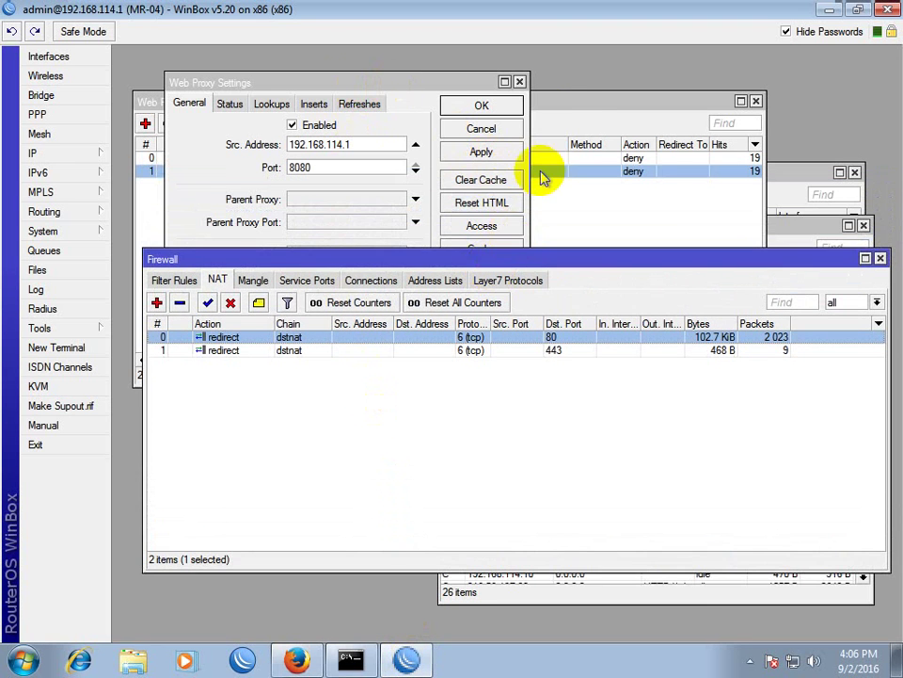
pyautogui.click(565, 110)
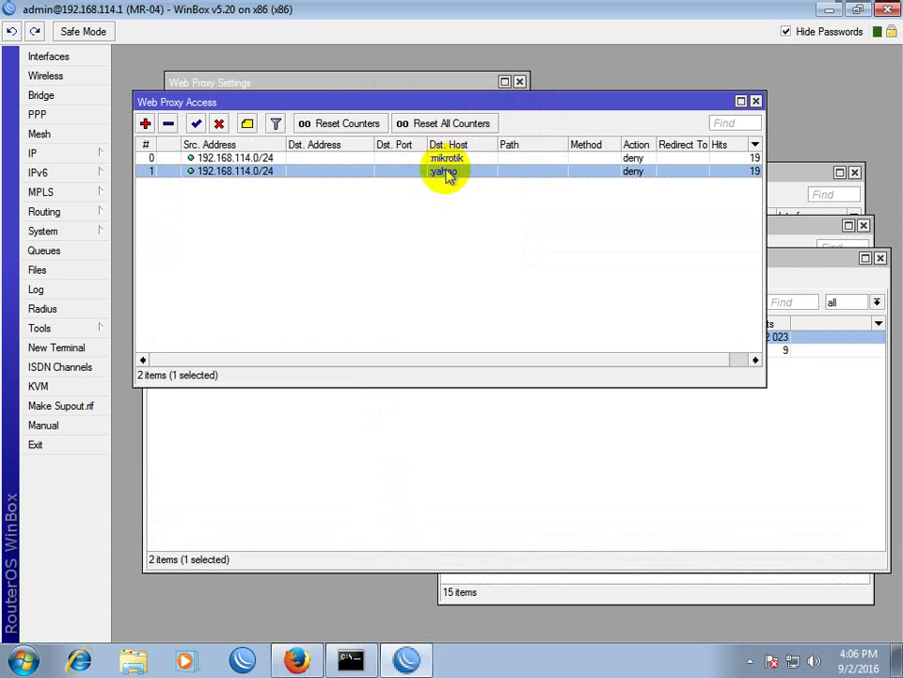
pyautogui.click(297, 659)
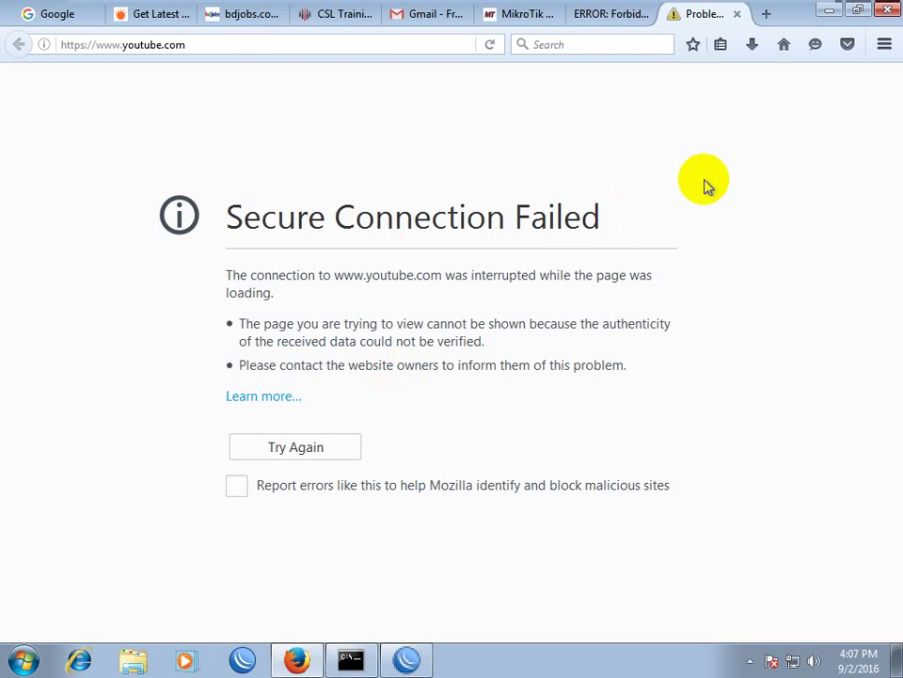
# - Open facebook.com from the New Tab top sites in a fresh tab
pyautogui.click(764, 15)
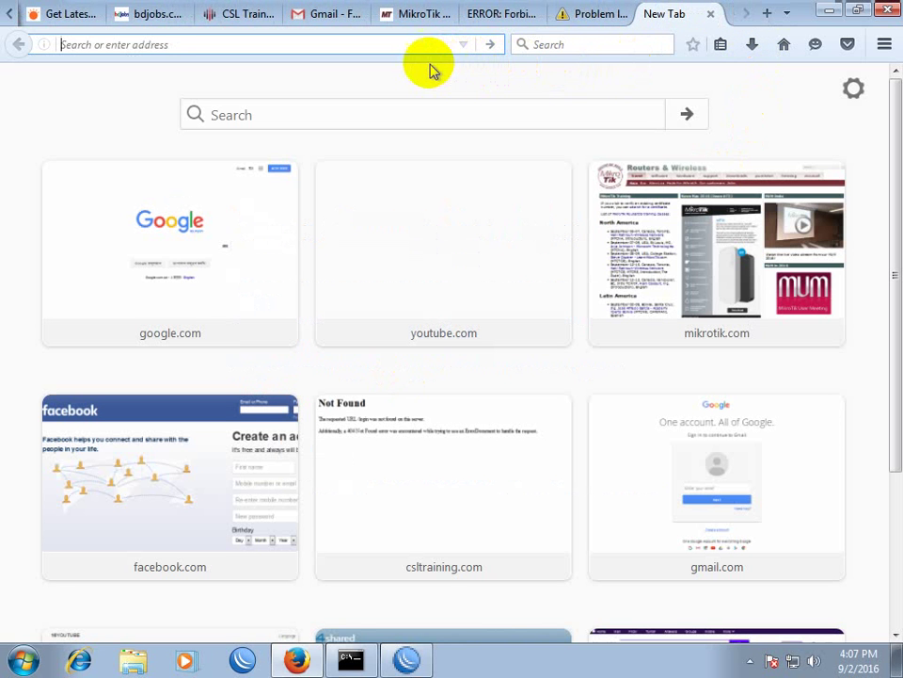
pyautogui.click(174, 486)
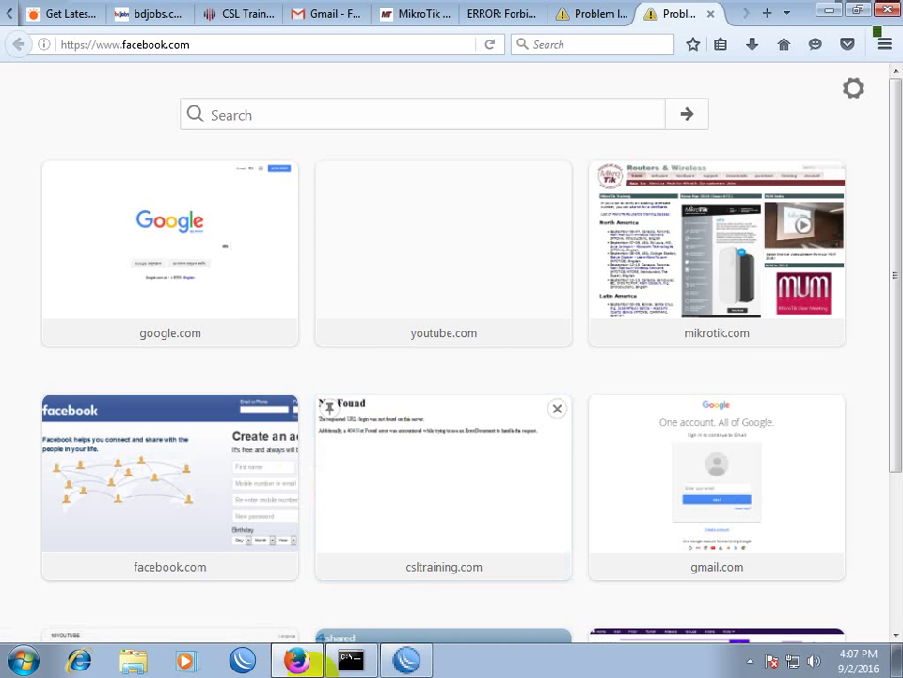
pyautogui.moveTo(350, 658)
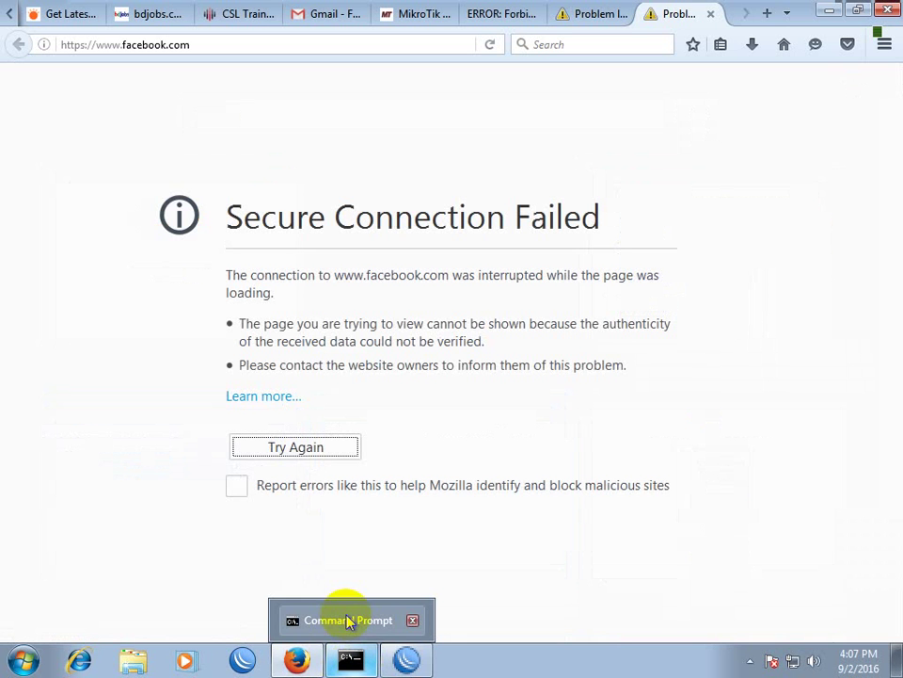
pyautogui.click(407, 659)
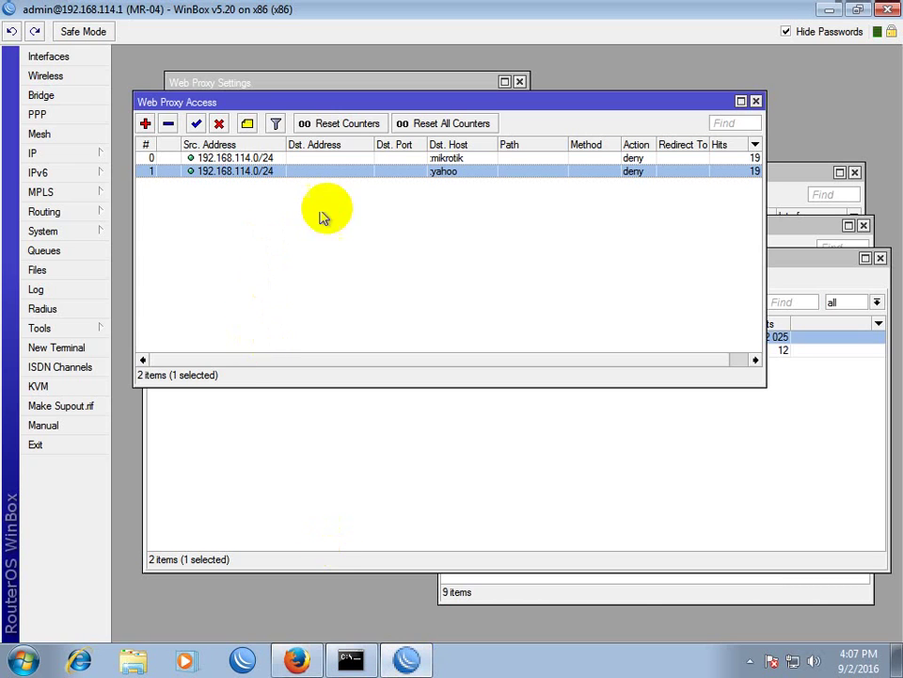
# - Disable NAT rule 1, the port 443 dstnat redirect, leaving only the port 80 redirect active
pyautogui.click(395, 482)
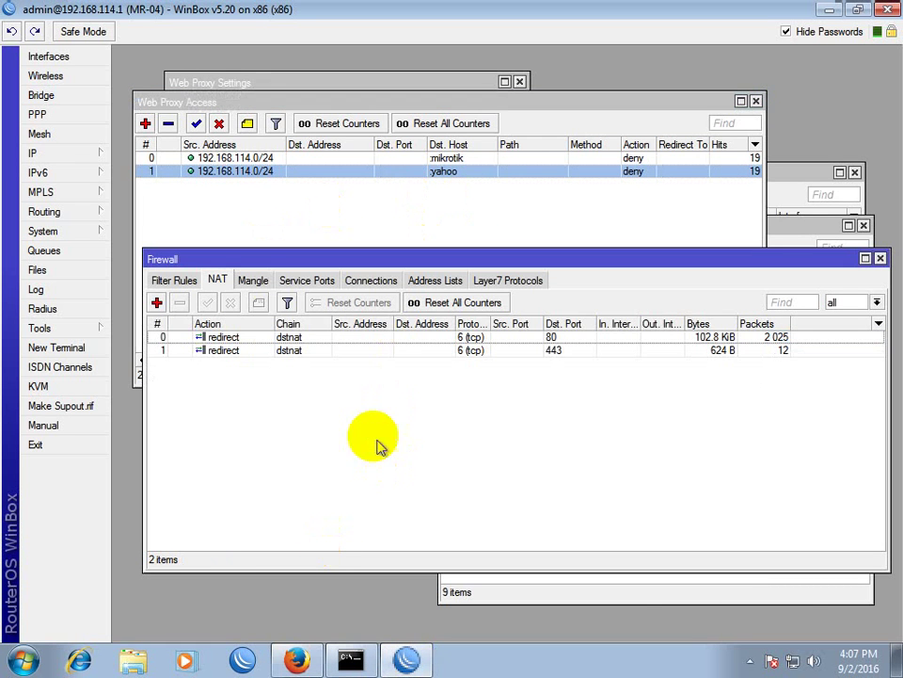
pyautogui.click(330, 356)
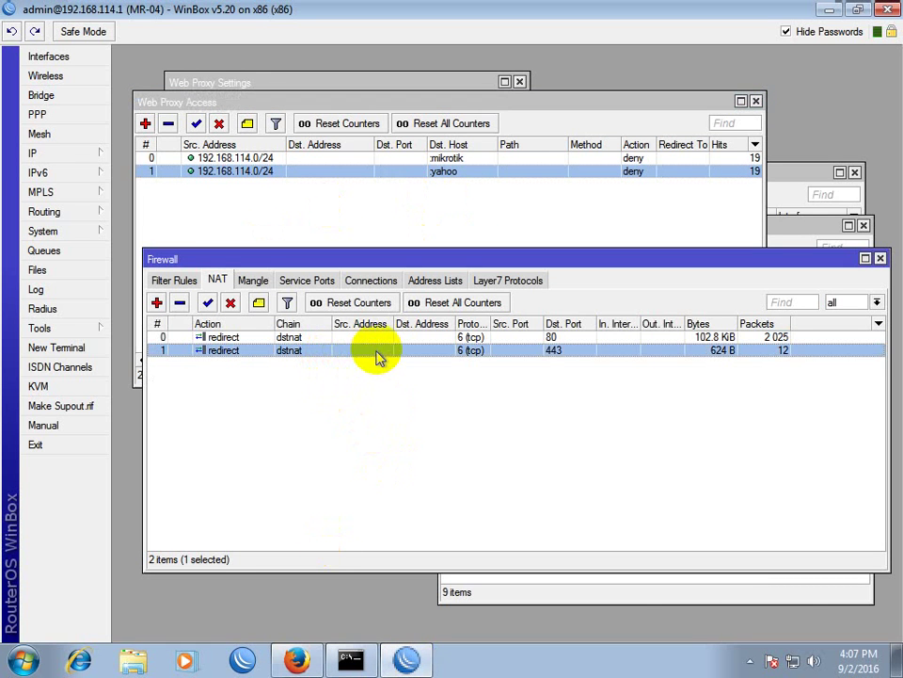
pyautogui.click(229, 302)
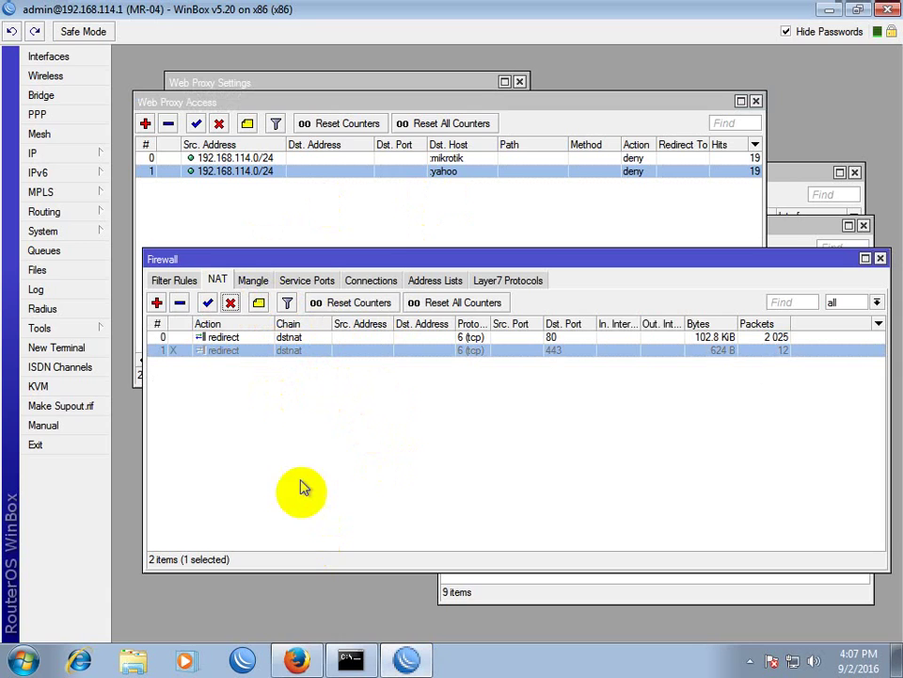
pyautogui.click(296, 659)
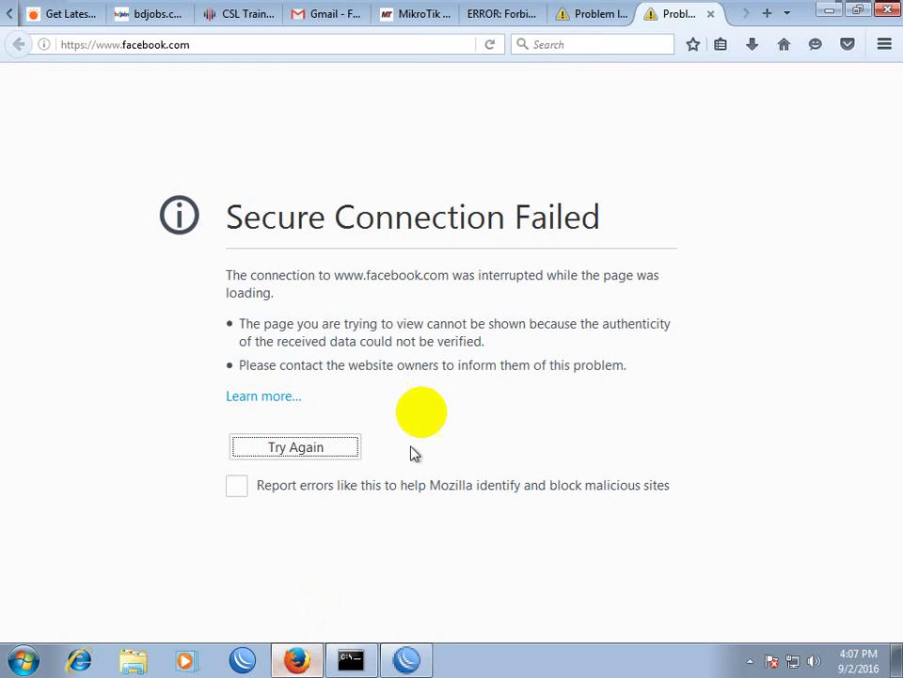
# - Reload the failed Facebook and YouTube tabs until YouTube's home page loads
pyautogui.click(491, 47)
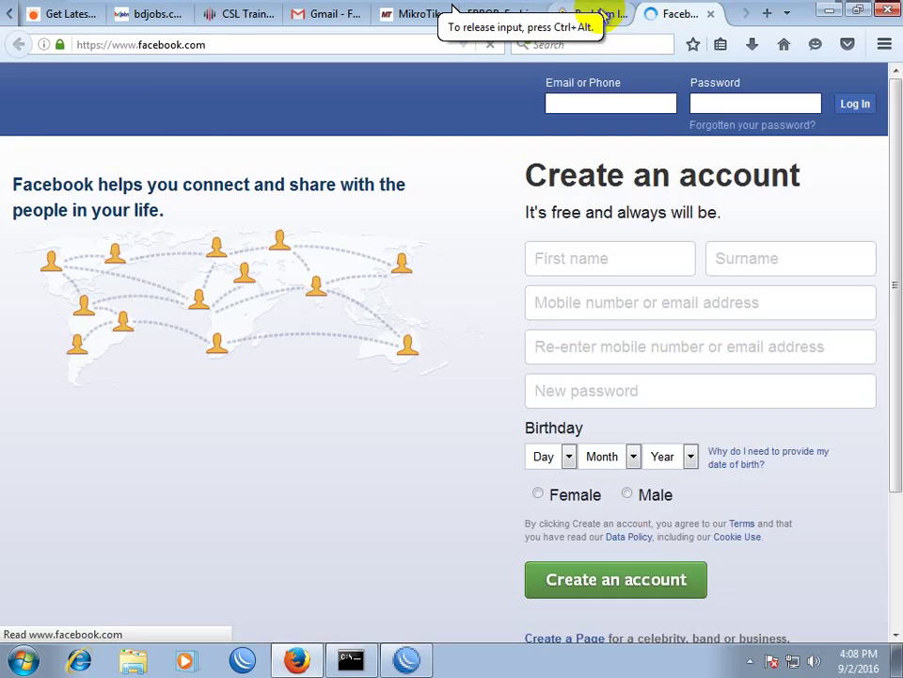
pyautogui.click(591, 15)
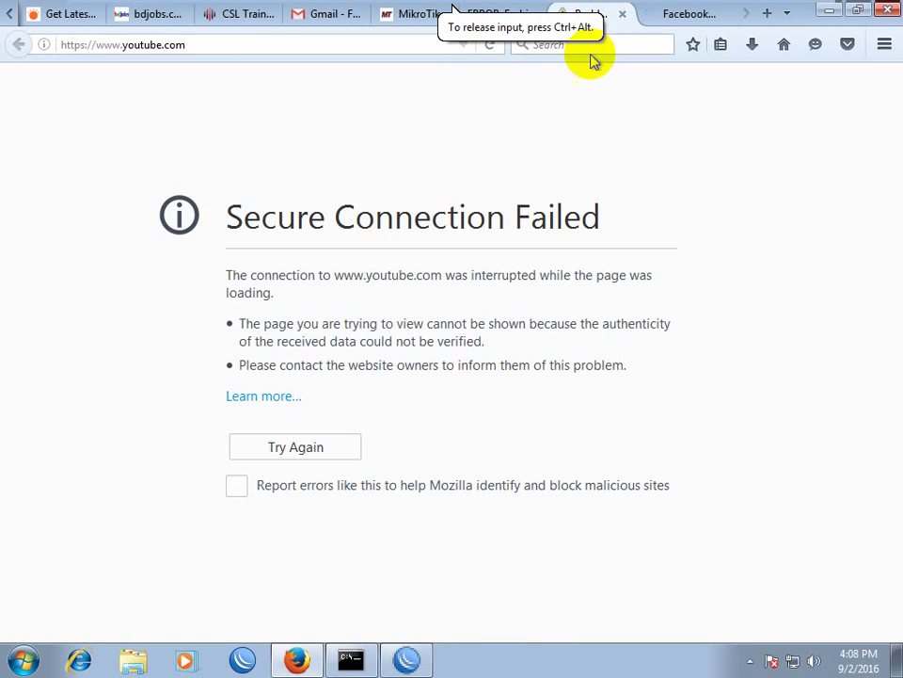
pyautogui.click(490, 47)
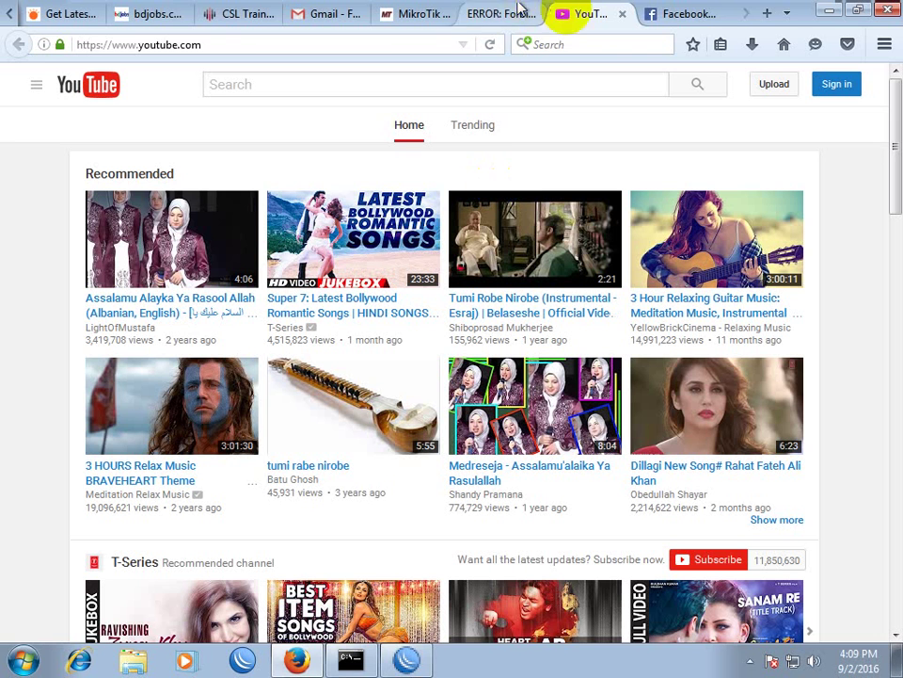
# - Minimize the VMware full-screen guest to return to the host desktop
pyautogui.click(455, 12)
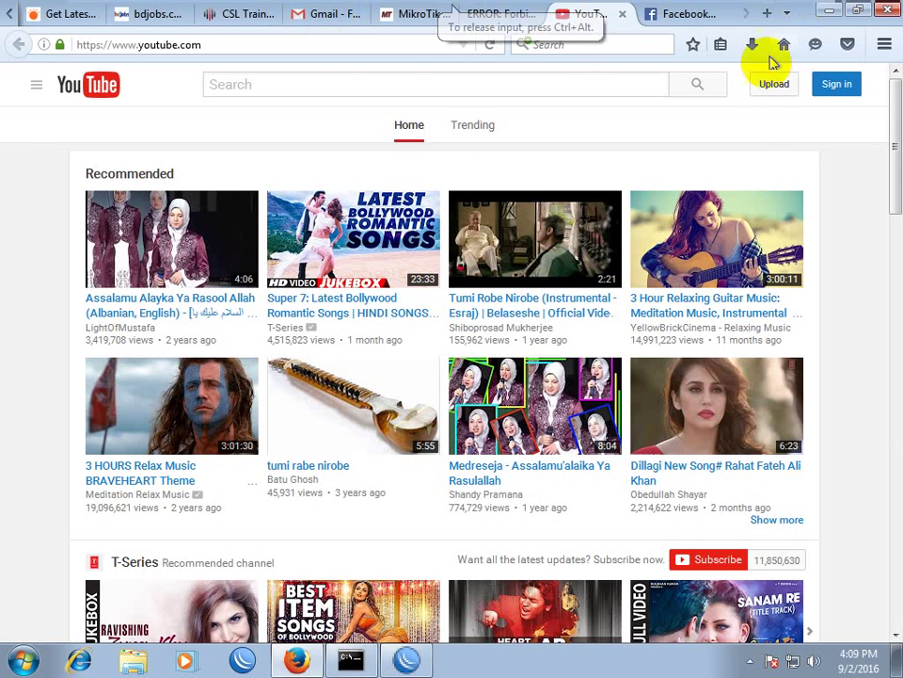
pyautogui.moveTo(710, 6)
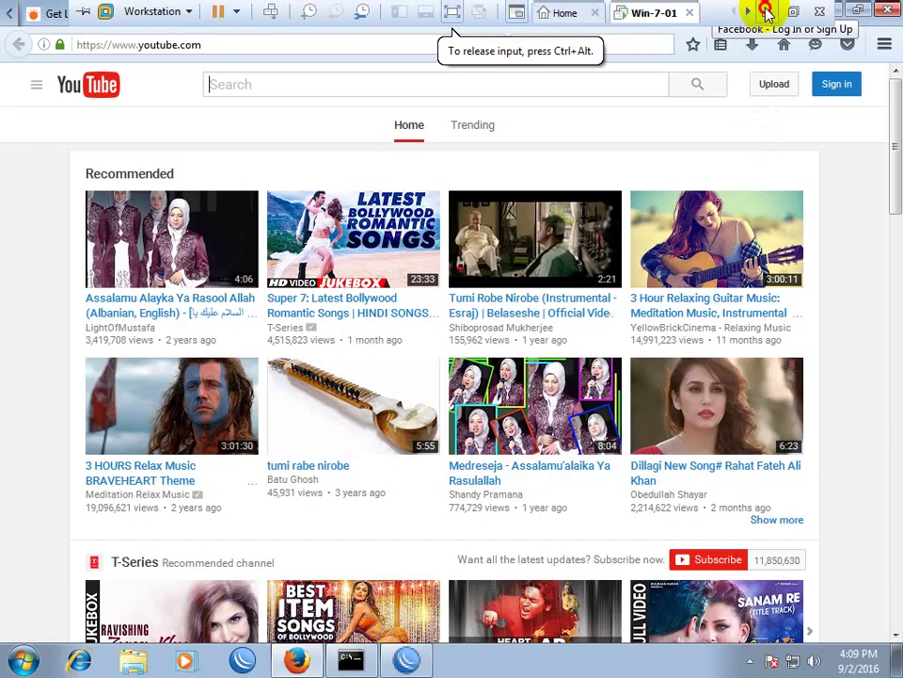
pyautogui.click(764, 11)
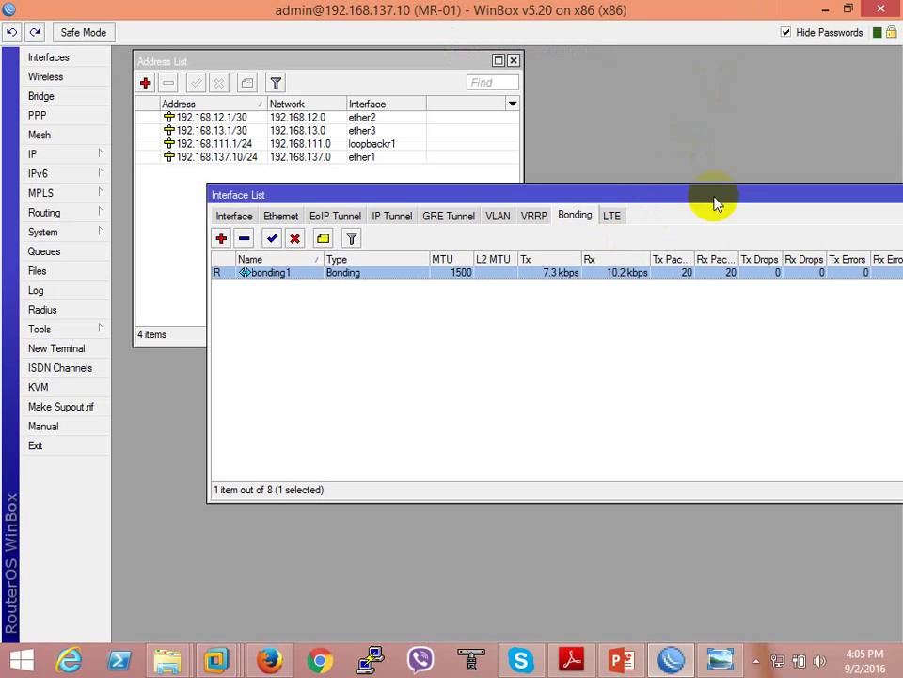
# - Select the Lesson 05 Proxy Configuration topics in the MikroTik 30 course outline, then show the Class-5 slides
pyautogui.click(826, 11)
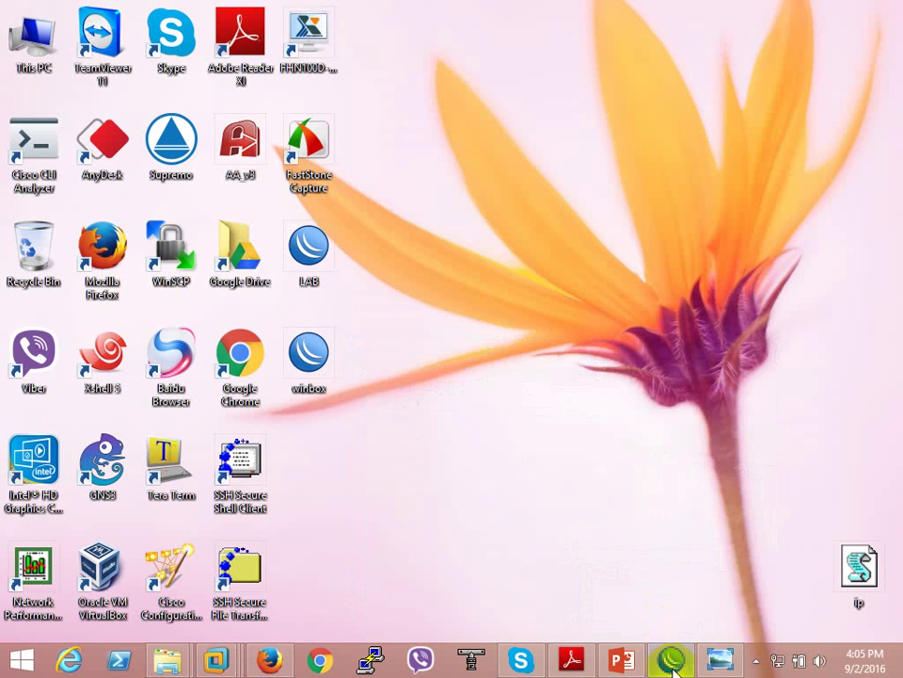
pyautogui.click(576, 661)
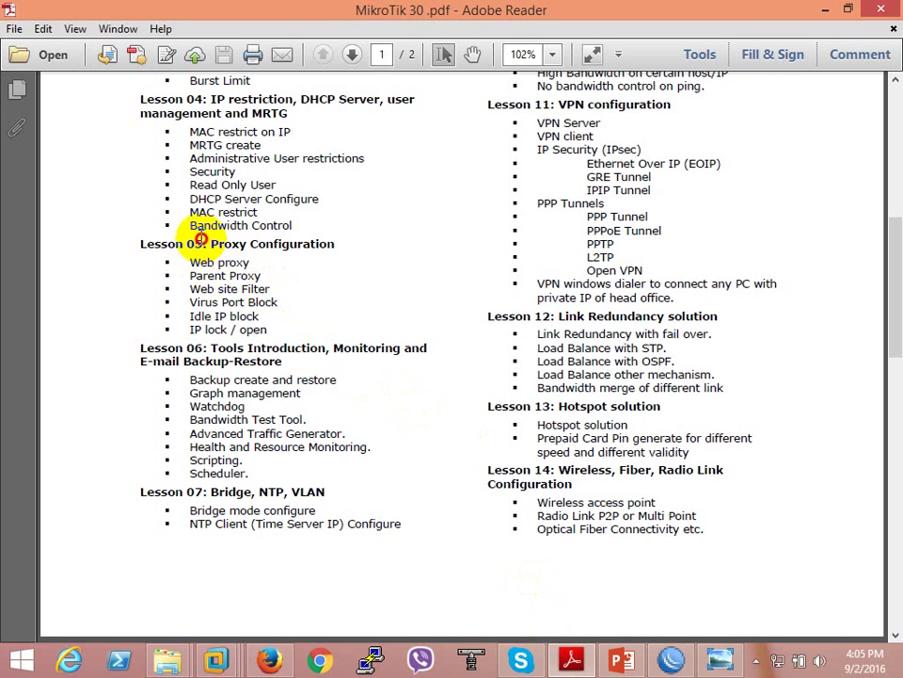
pyautogui.moveTo(188, 244); pyautogui.dragTo(270, 325)
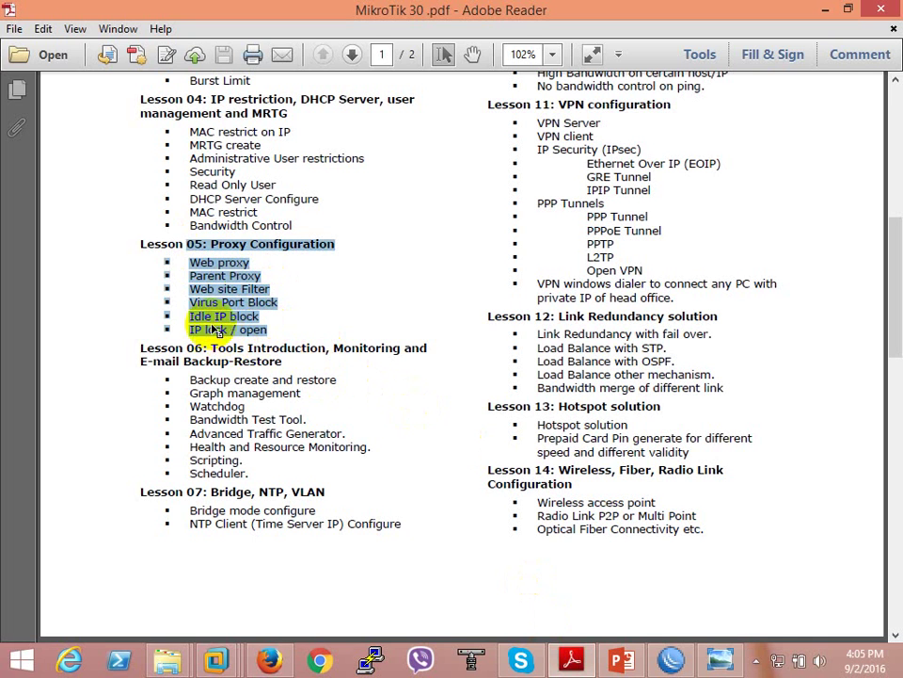
pyautogui.click(622, 662)
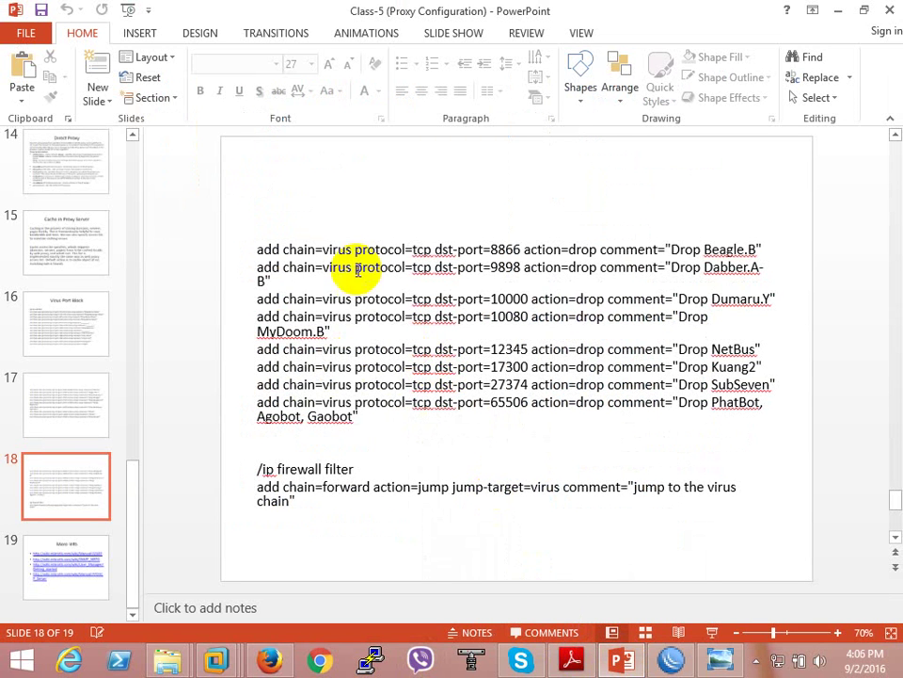
# - Highlight the start of the first 'add chain=virus' drop rule on slide 18
pyautogui.moveTo(259, 249); pyautogui.dragTo(656, 247)
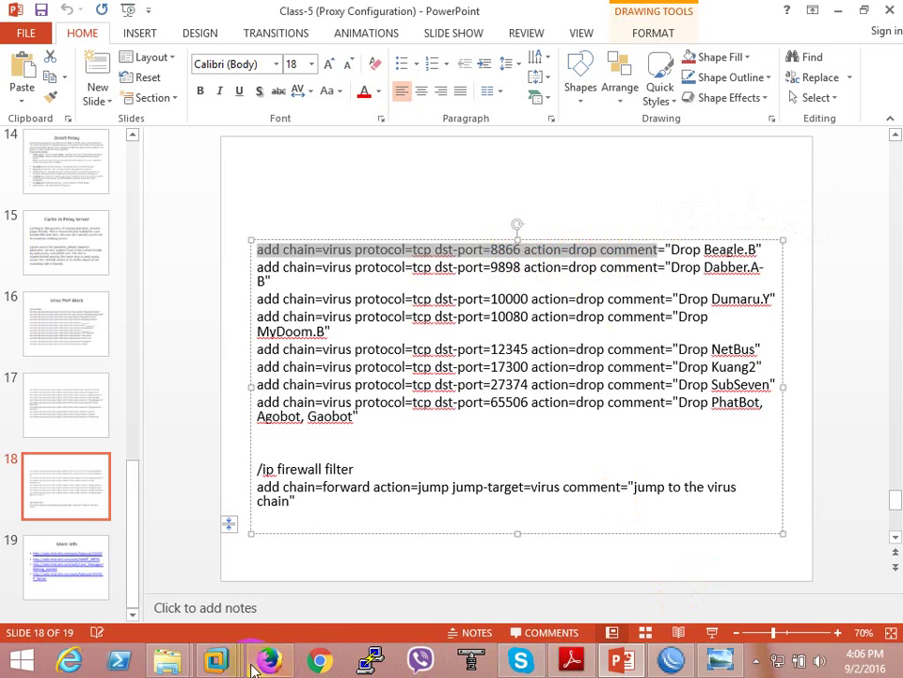
# - Open IP > Firewall in the MR-01 WinBox session and look over the Filter Rules and NAT lists
pyautogui.click(671, 662)
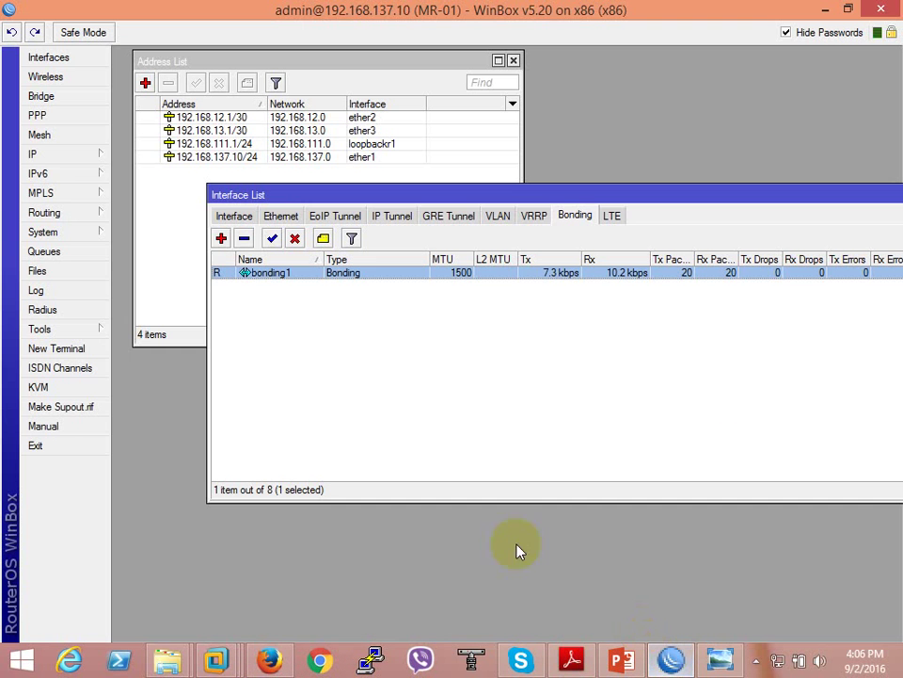
pyautogui.click(85, 158)
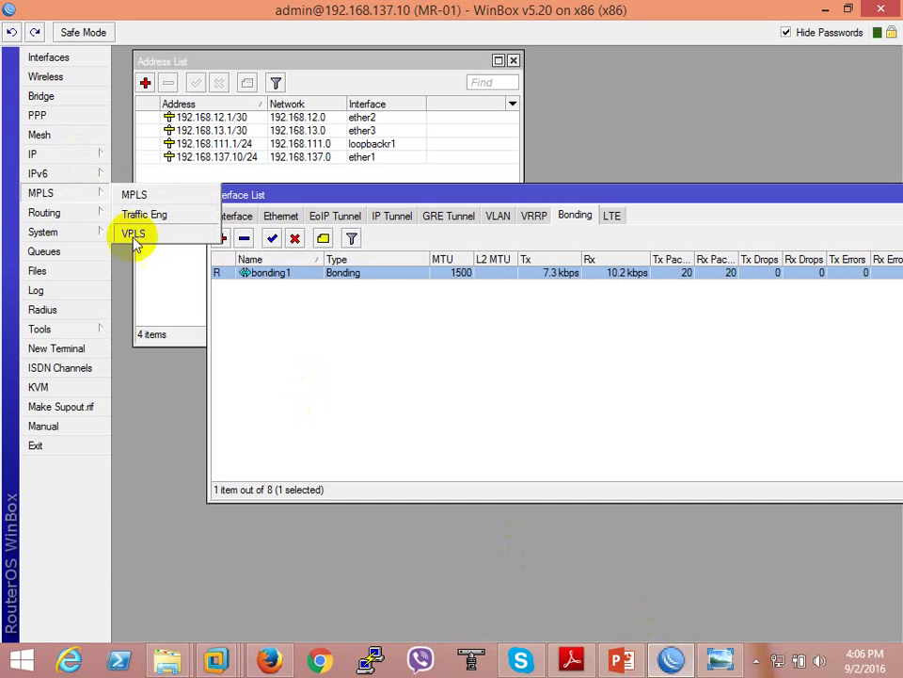
pyautogui.moveTo(88, 154)
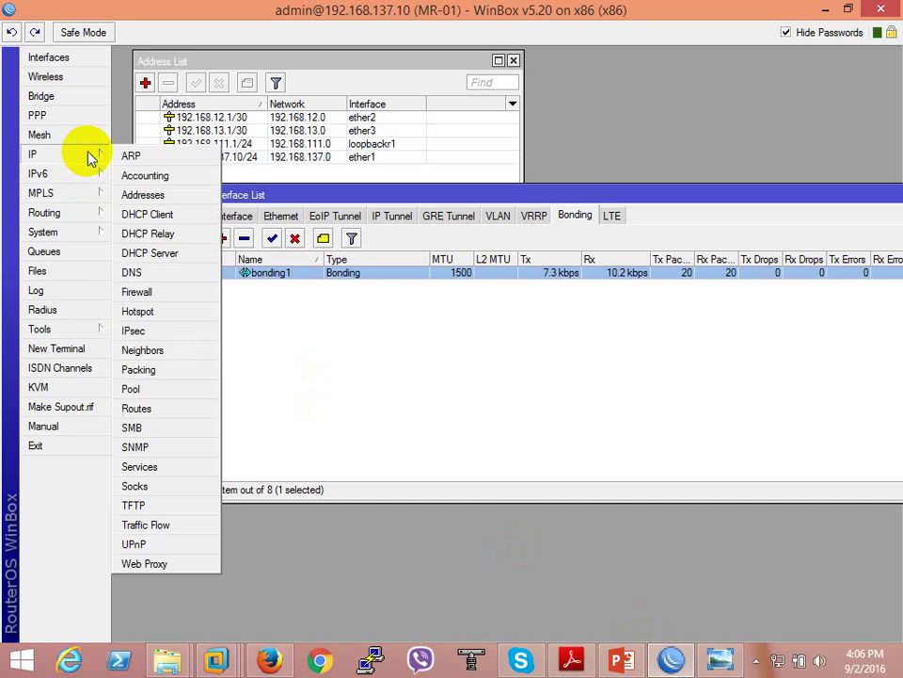
pyautogui.click(143, 294)
pyautogui.click(146, 232)
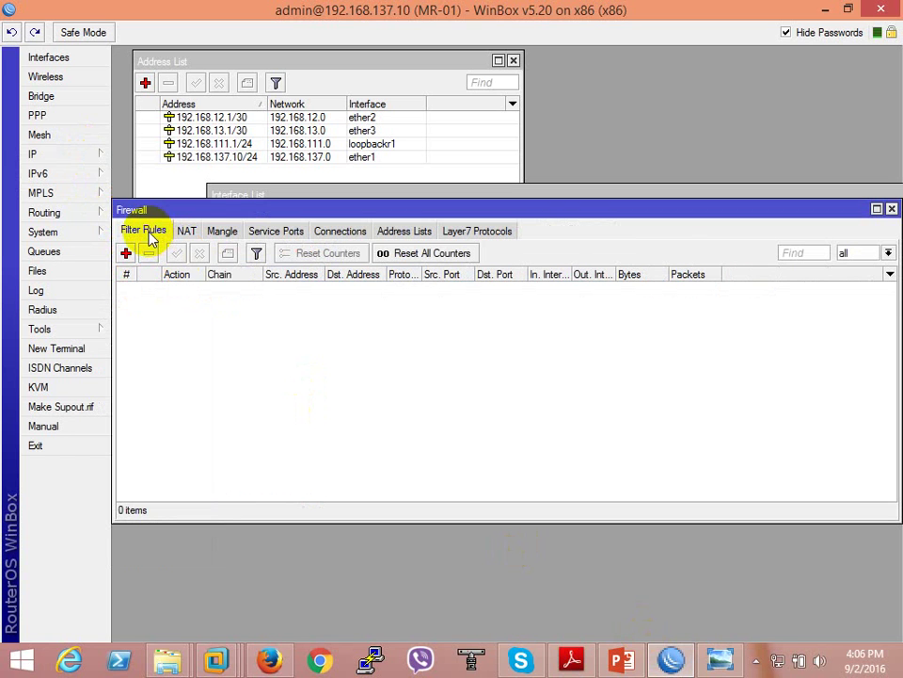
pyautogui.click(187, 234)
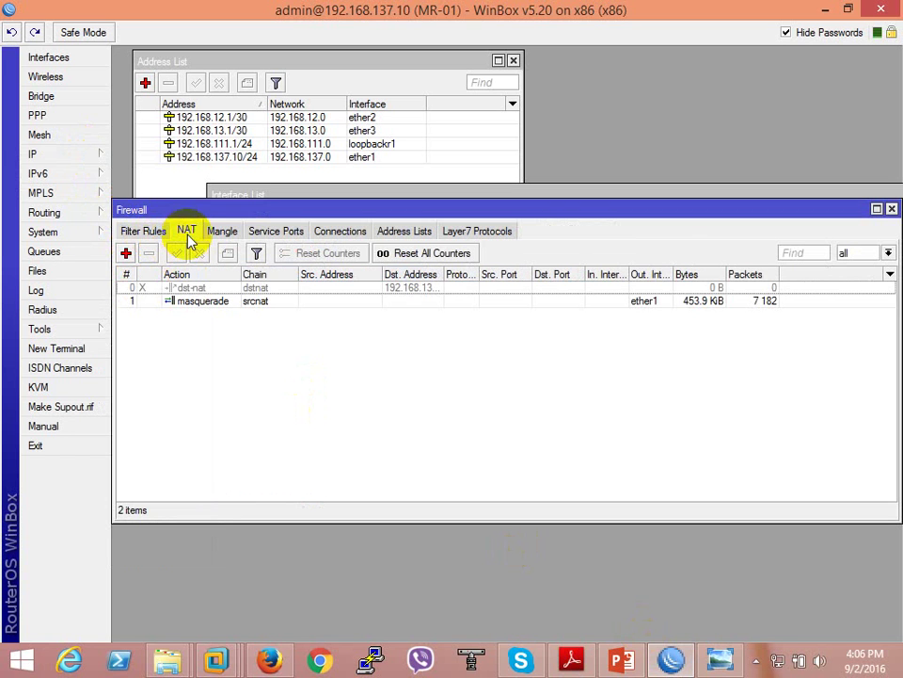
pyautogui.click(139, 236)
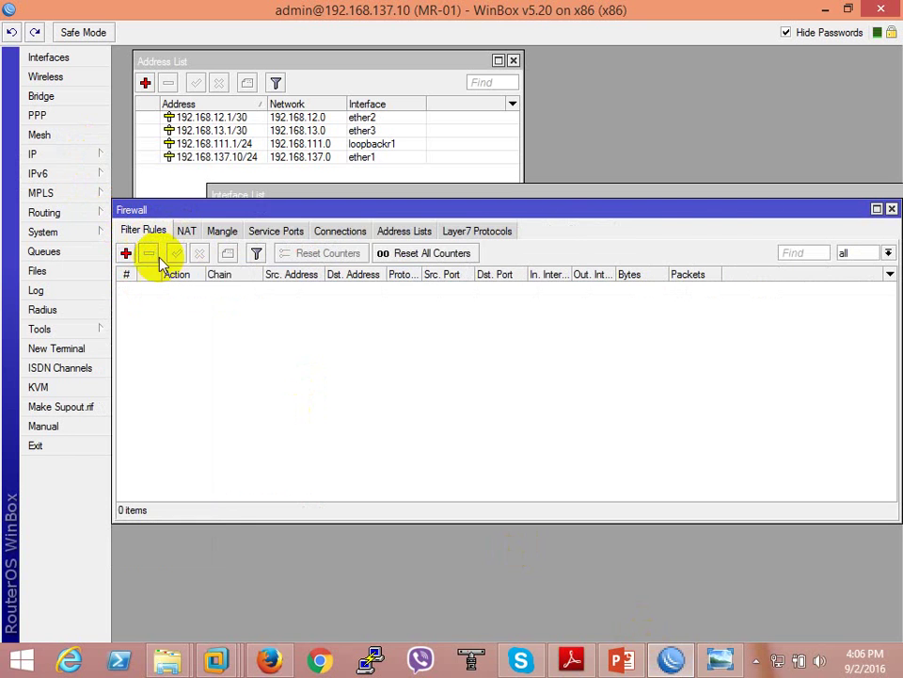
# - Draft a new filter rule with chain forward and action drop, then cancel it
pyautogui.click(126, 253)
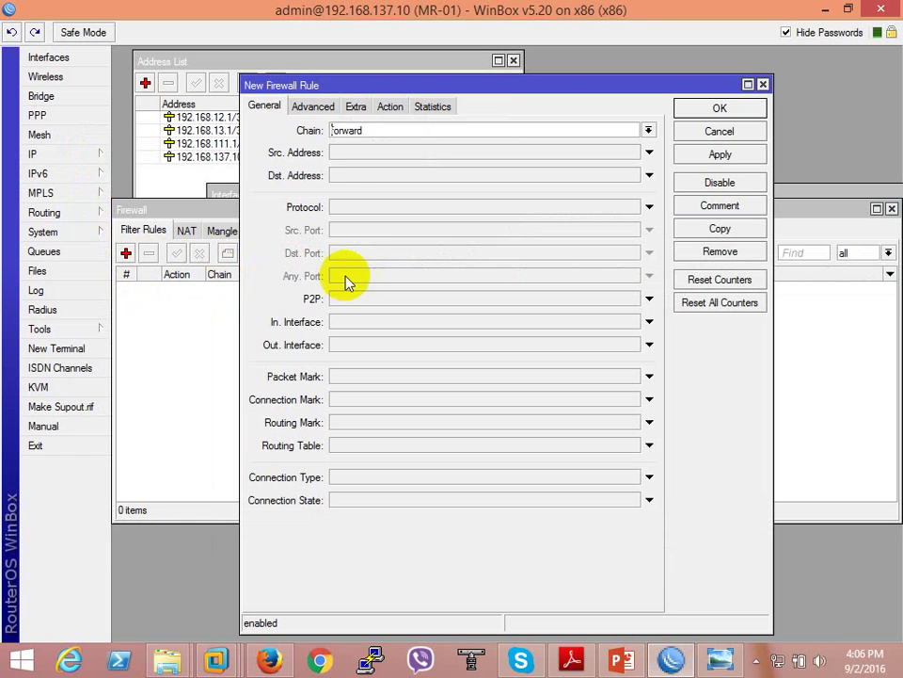
pyautogui.click(649, 133)
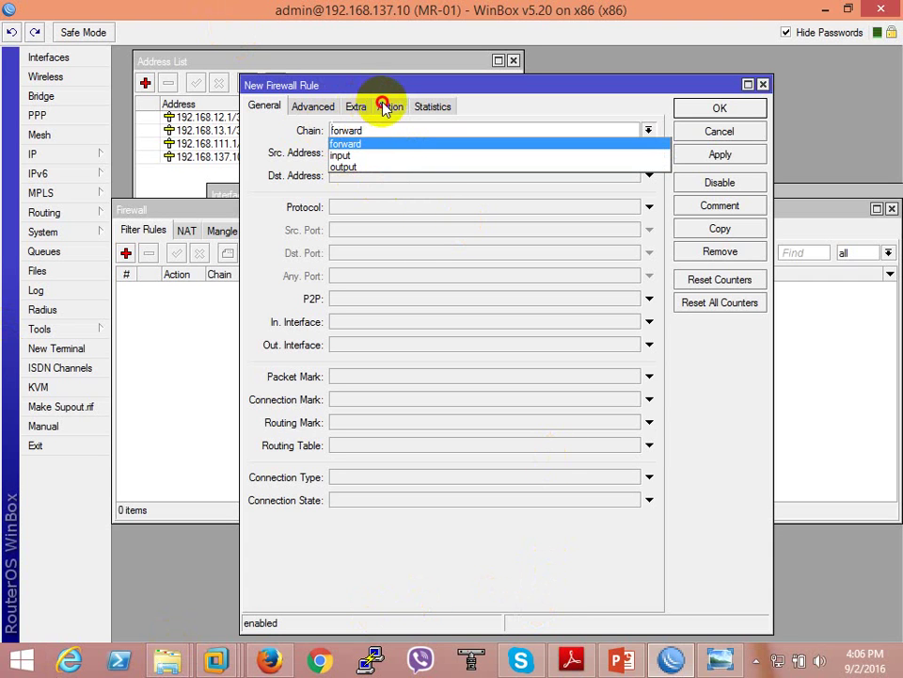
pyautogui.click(375, 142)
pyautogui.click(390, 106)
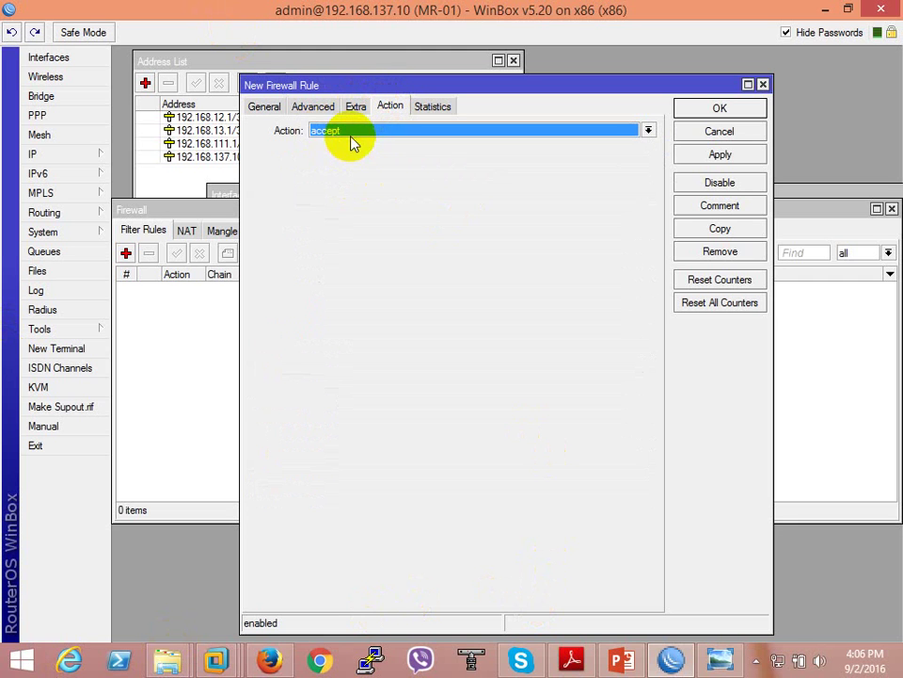
pyautogui.click(353, 141)
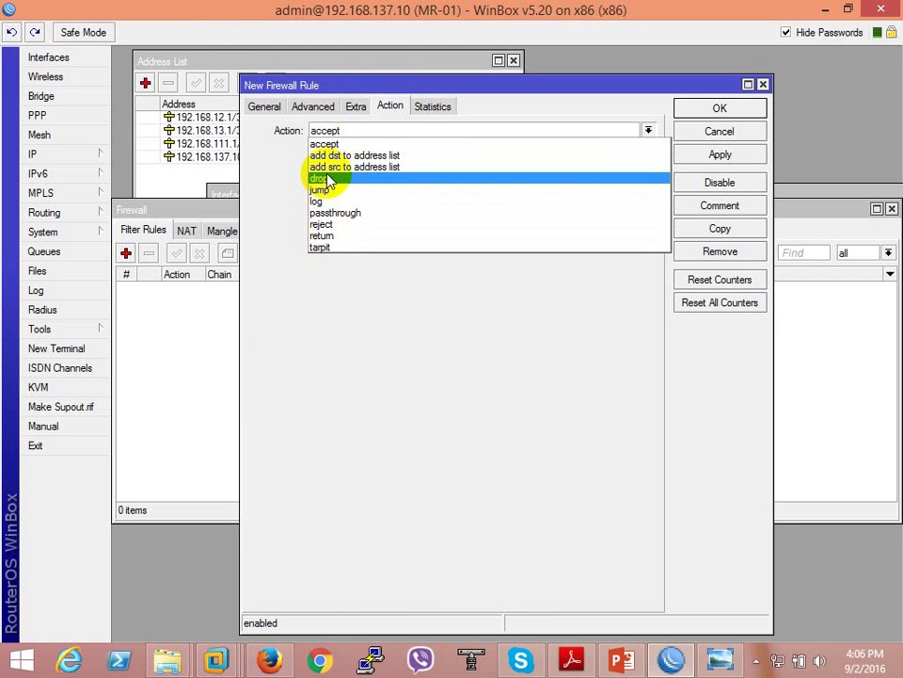
pyautogui.click(325, 178)
pyautogui.click(282, 108)
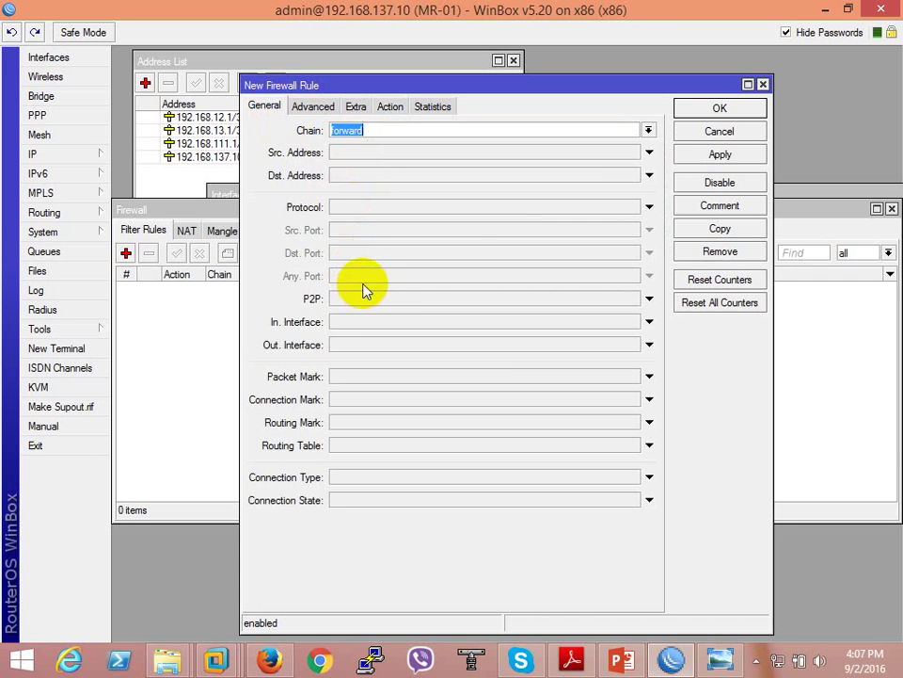
pyautogui.click(739, 135)
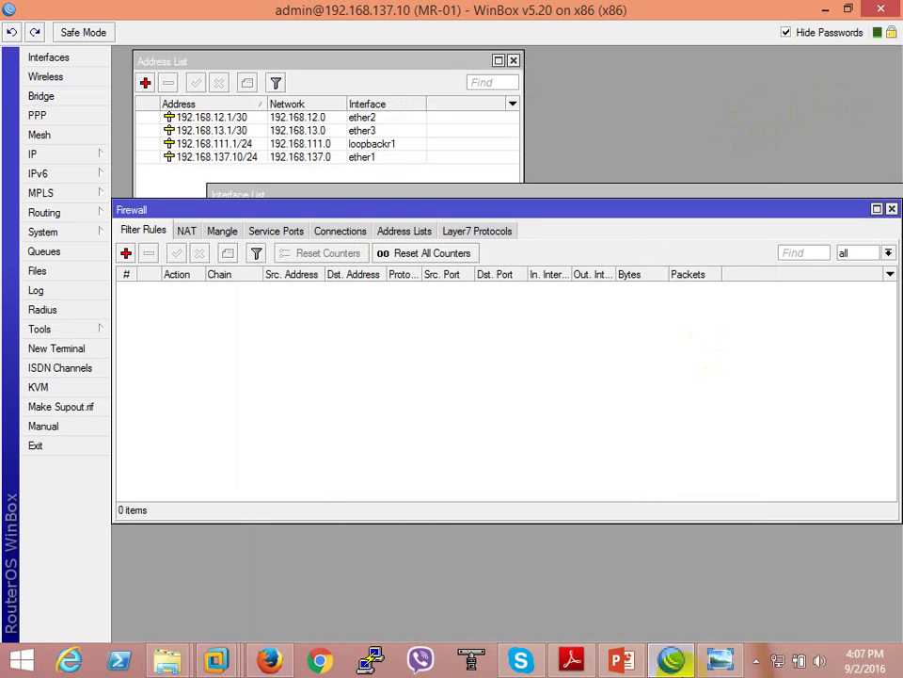
# - Close the firewall settings and open a new terminal, closing the Interface List
pyautogui.click(892, 209)
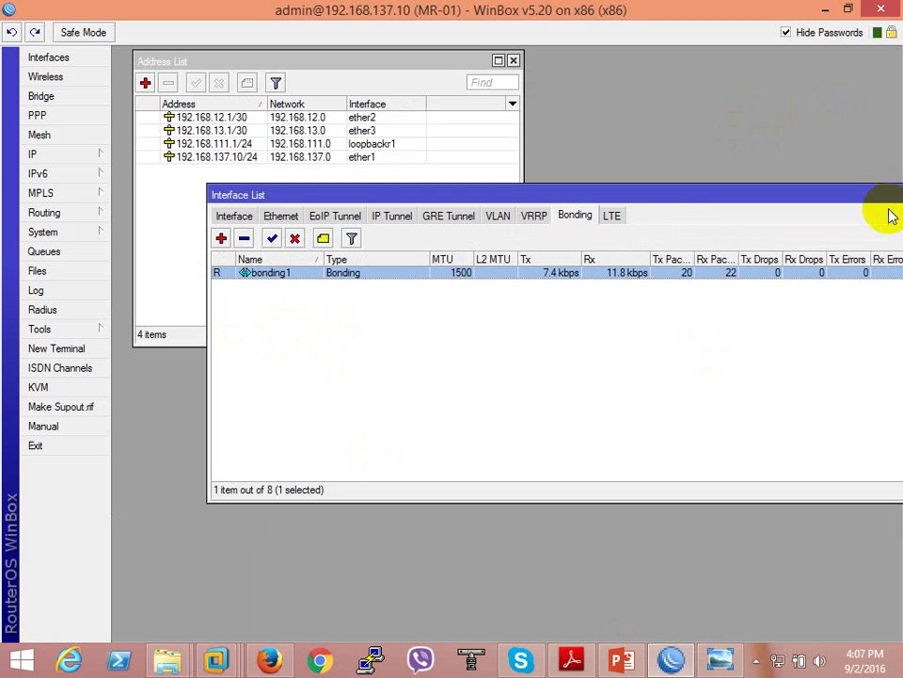
pyautogui.click(68, 347)
pyautogui.moveTo(650, 188); pyautogui.dragTo(509, 161)
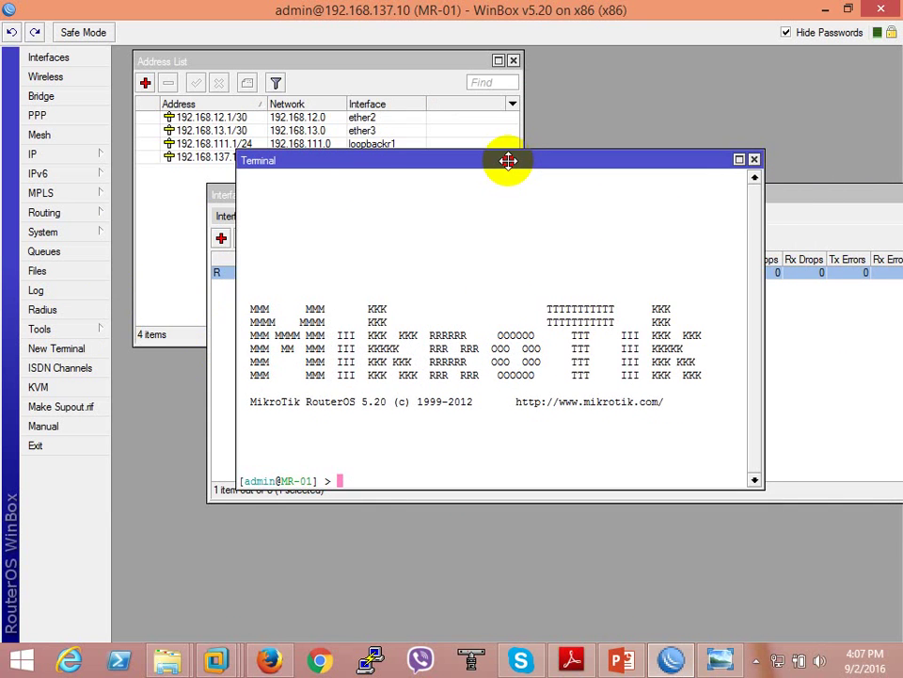
pyautogui.moveTo(867, 203); pyautogui.dragTo(749, 177)
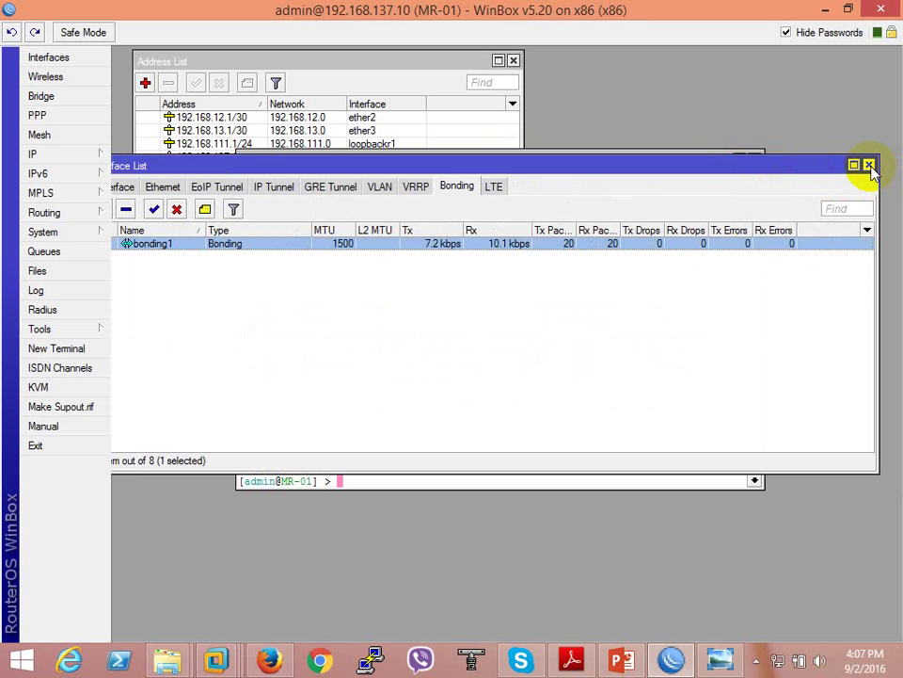
pyautogui.click(869, 166)
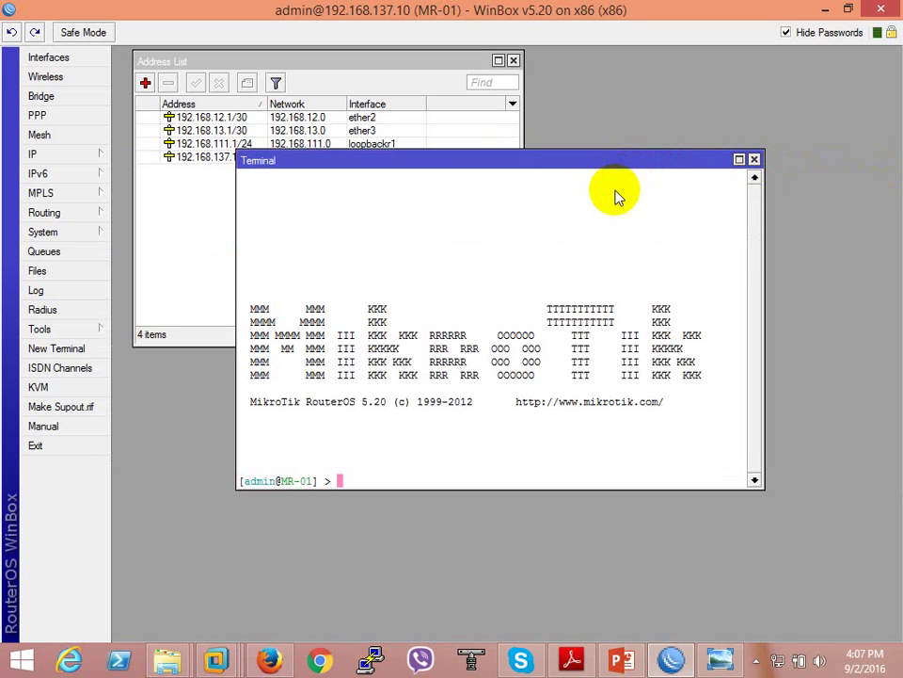
# - Under /ip firewall filter, add a rule with chain=virus and action=drop
pyautogui.press('Return')
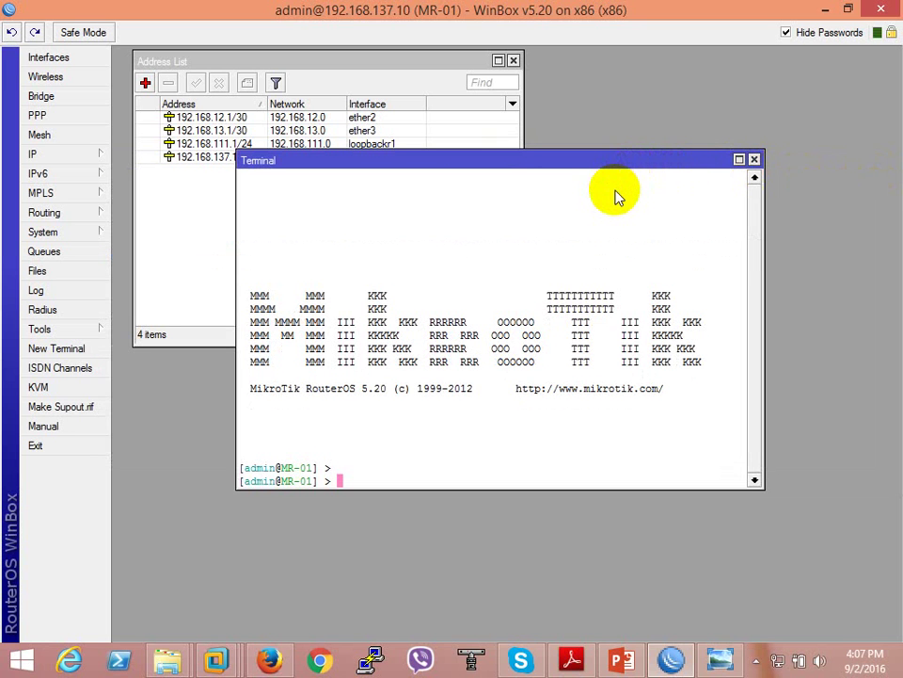
pyautogui.write('ip firewall filter')
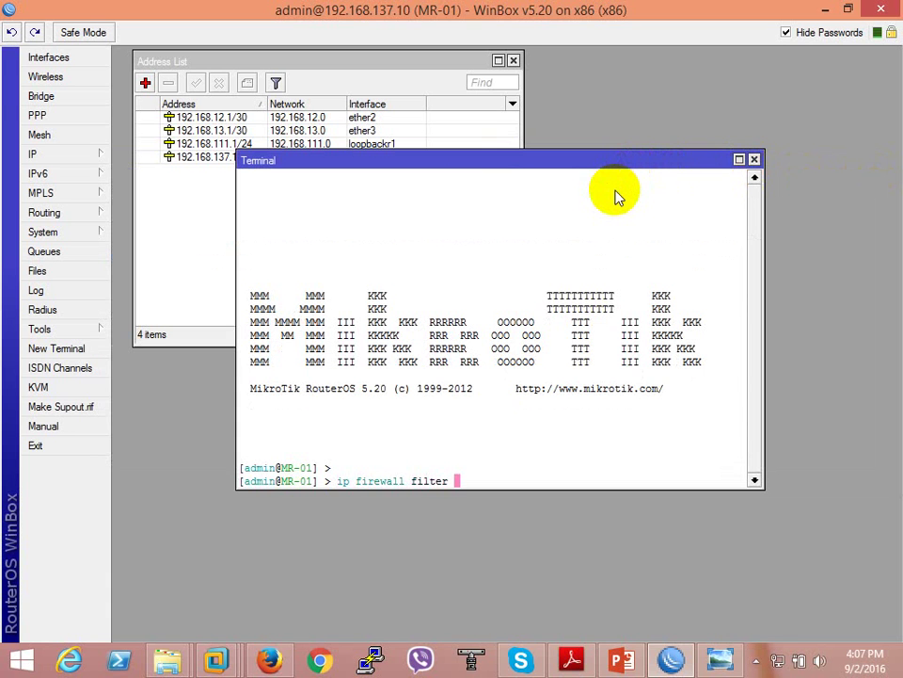
pyautogui.press('Return')
pyautogui.write('add ')
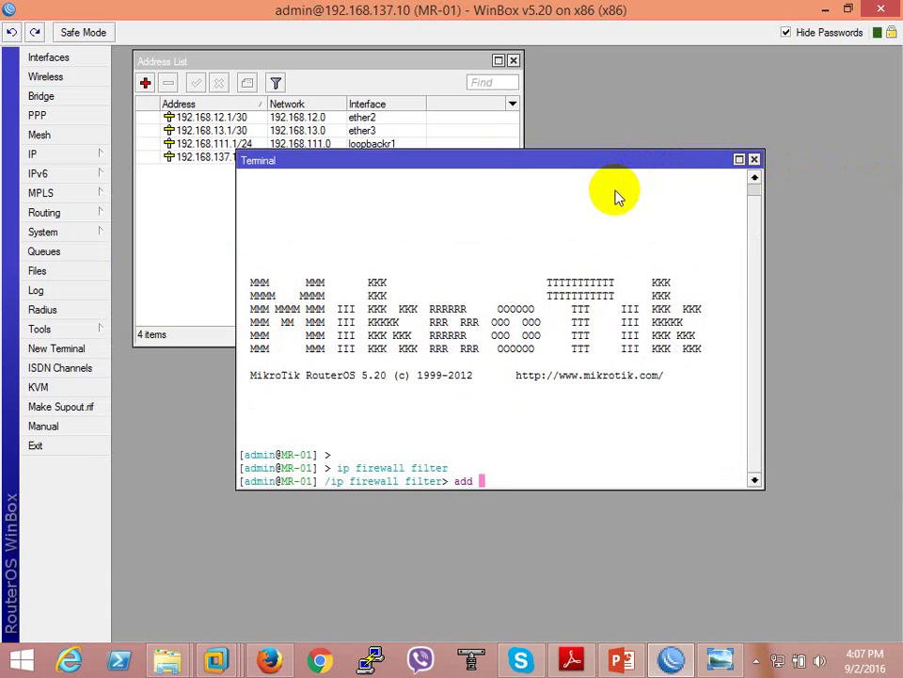
pyautogui.write('chain=')
pyautogui.press('?')
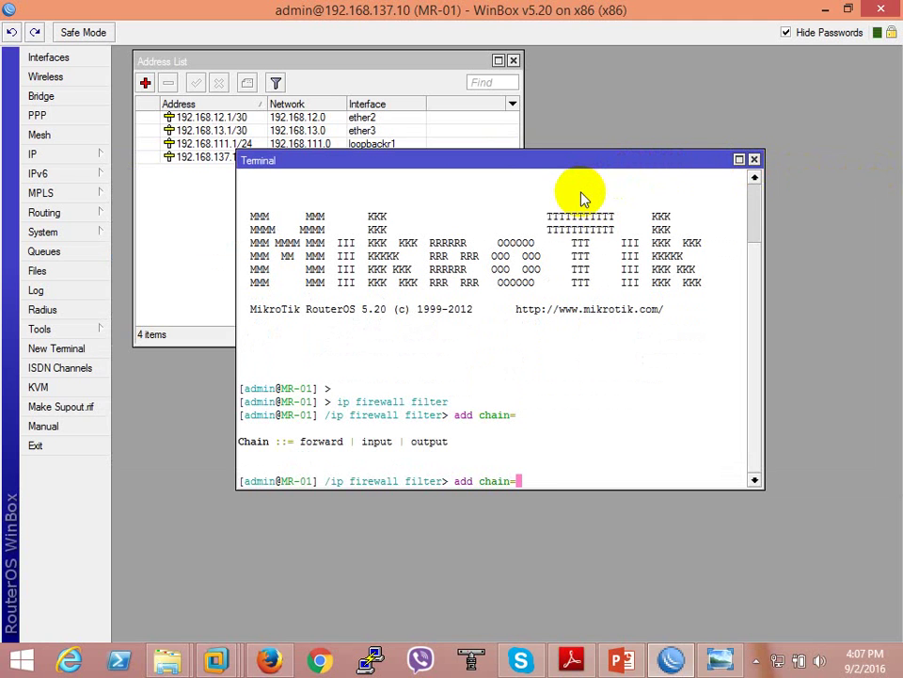
pyautogui.write('virus')
pyautogui.press('?')
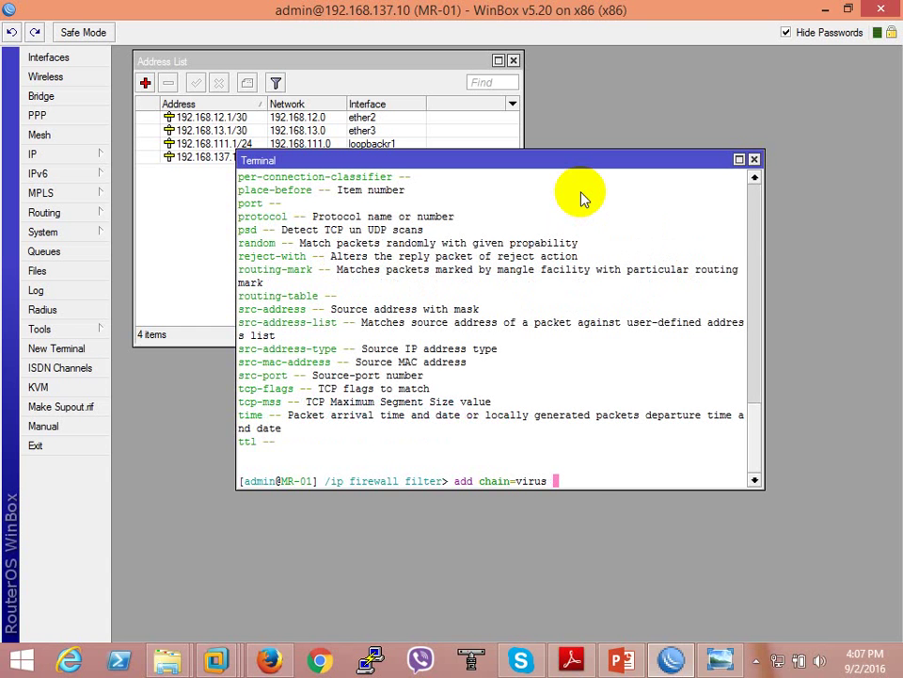
pyautogui.write('action=drop')
pyautogui.press('Return')
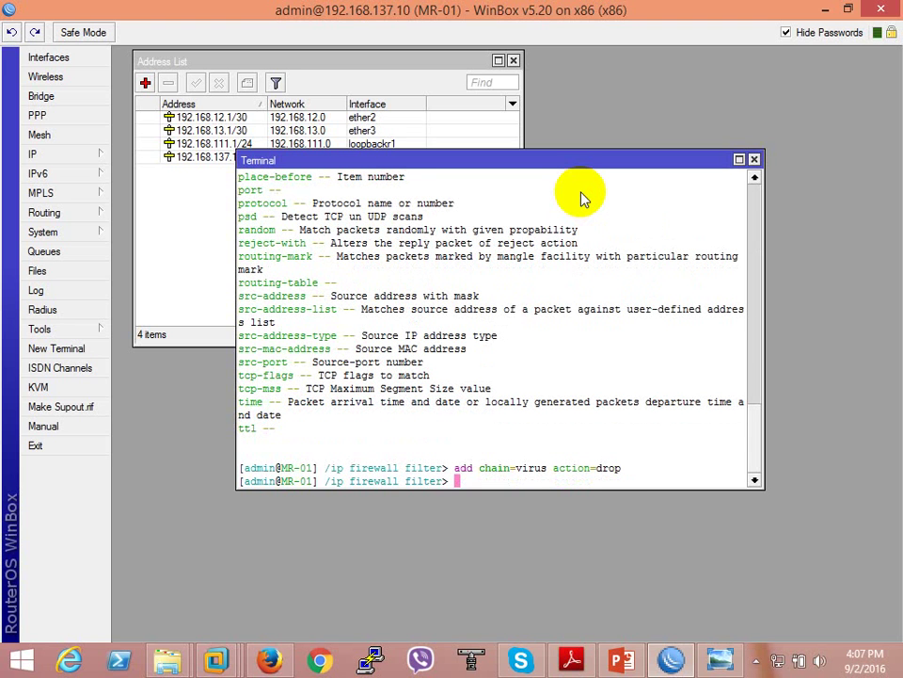
# - Print the firewall filter rules to confirm the virus drop rule exists
pyautogui.write('print')
pyautogui.press('Return')
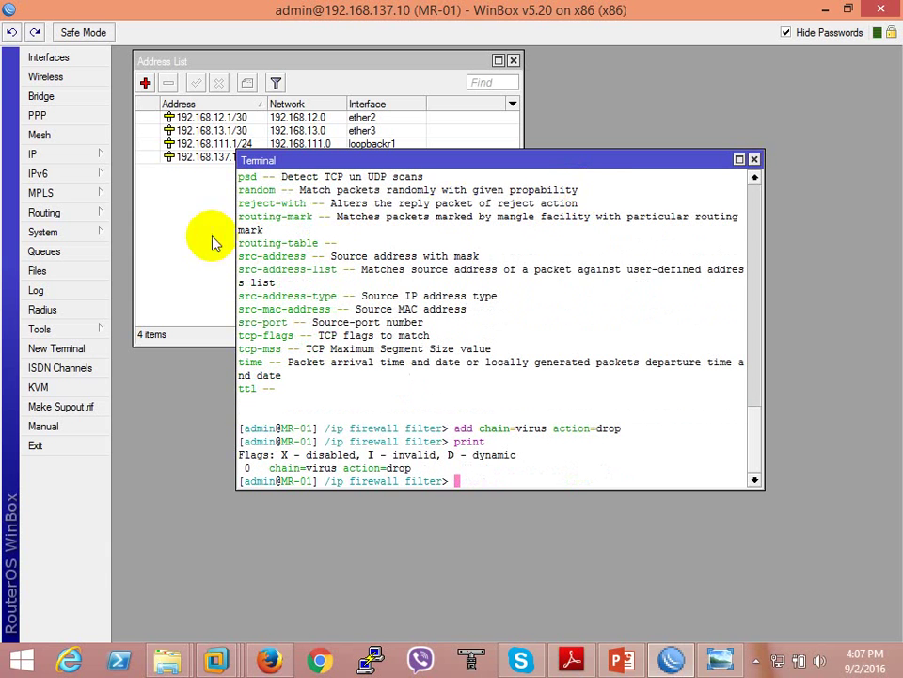
pyautogui.click(66, 153)
# - Open the virus-chain drop rule, keeping chain virus and reviewing its Advanced and Action settings
pyautogui.click(141, 295)
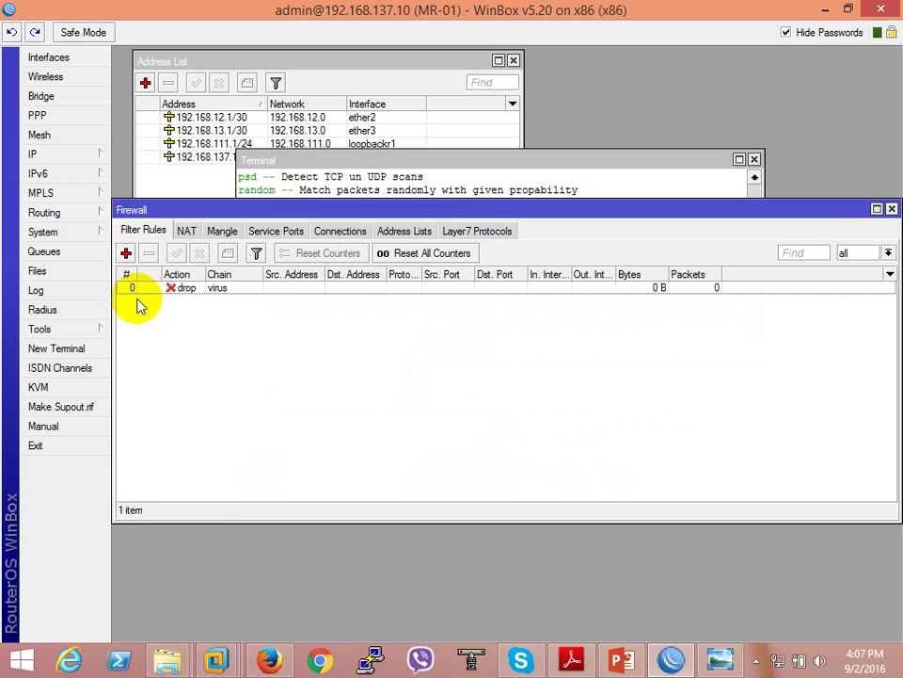
pyautogui.click(236, 289)
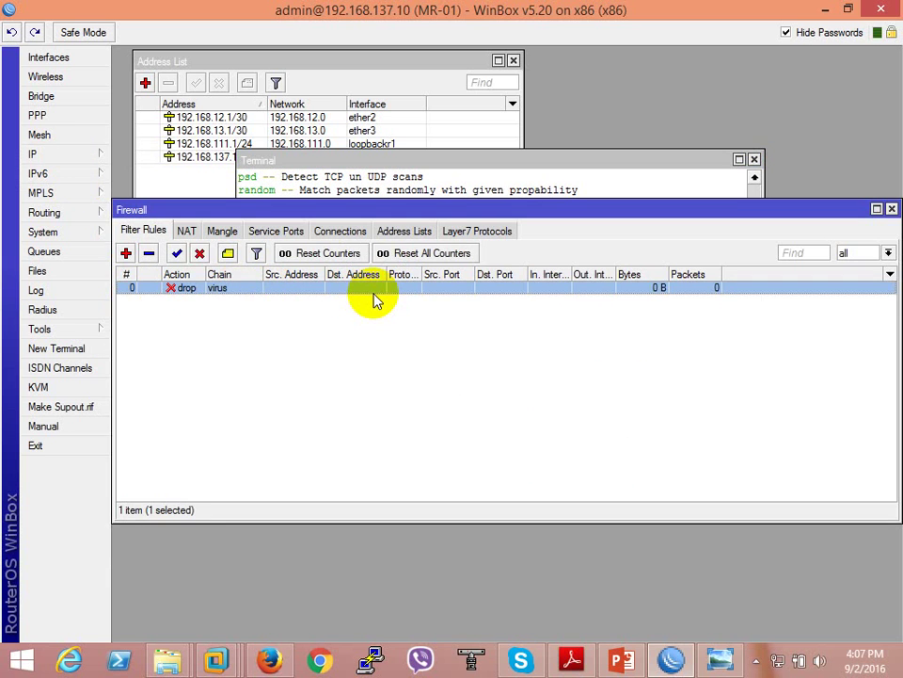
pyautogui.doubleClick(294, 299)
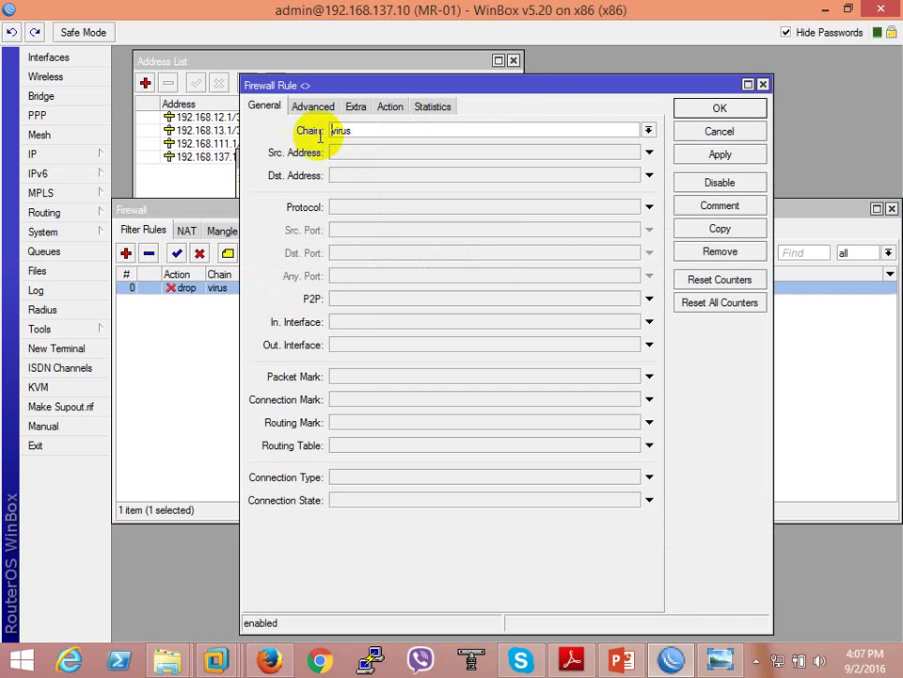
pyautogui.click(649, 130)
pyautogui.click(650, 129)
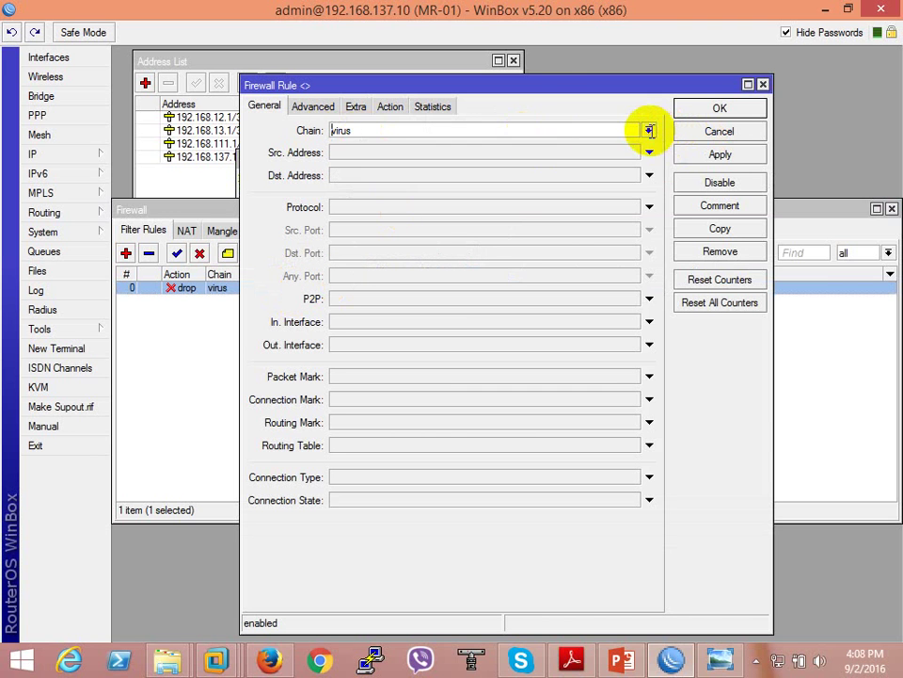
pyautogui.click(313, 107)
pyautogui.click(391, 107)
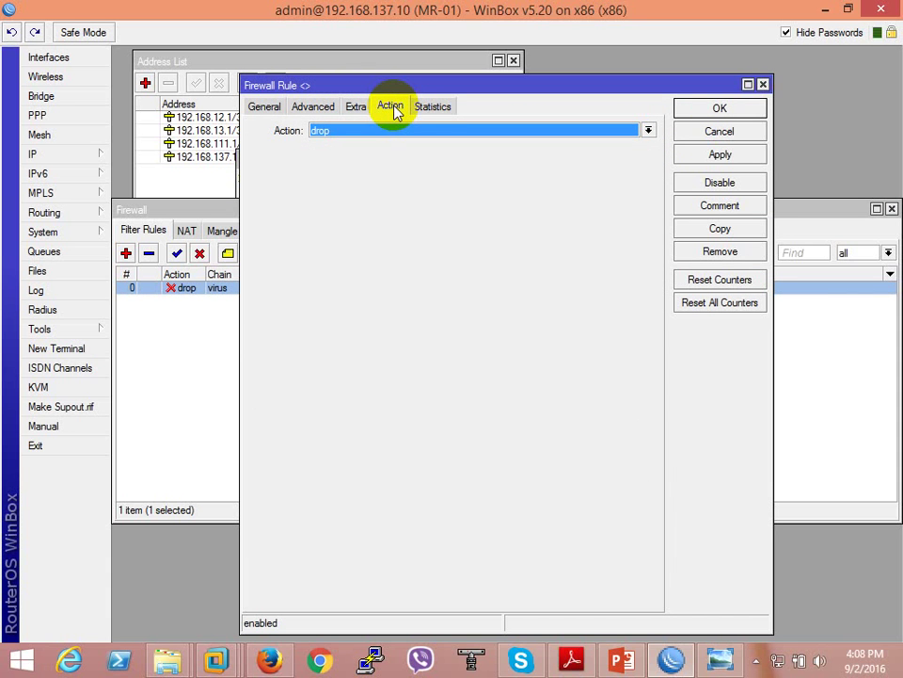
pyautogui.click(265, 109)
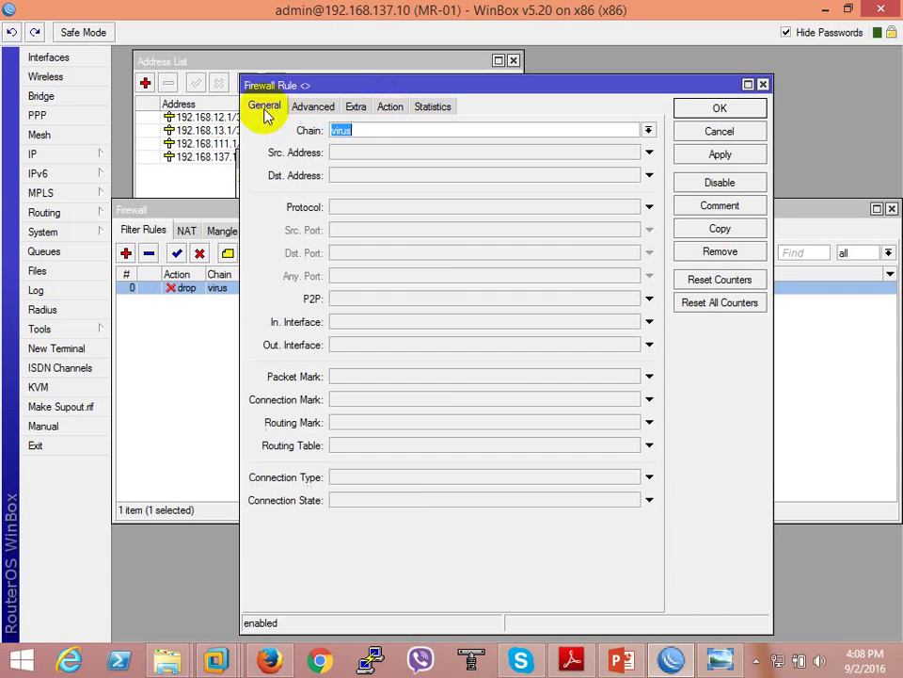
pyautogui.click(612, 651)
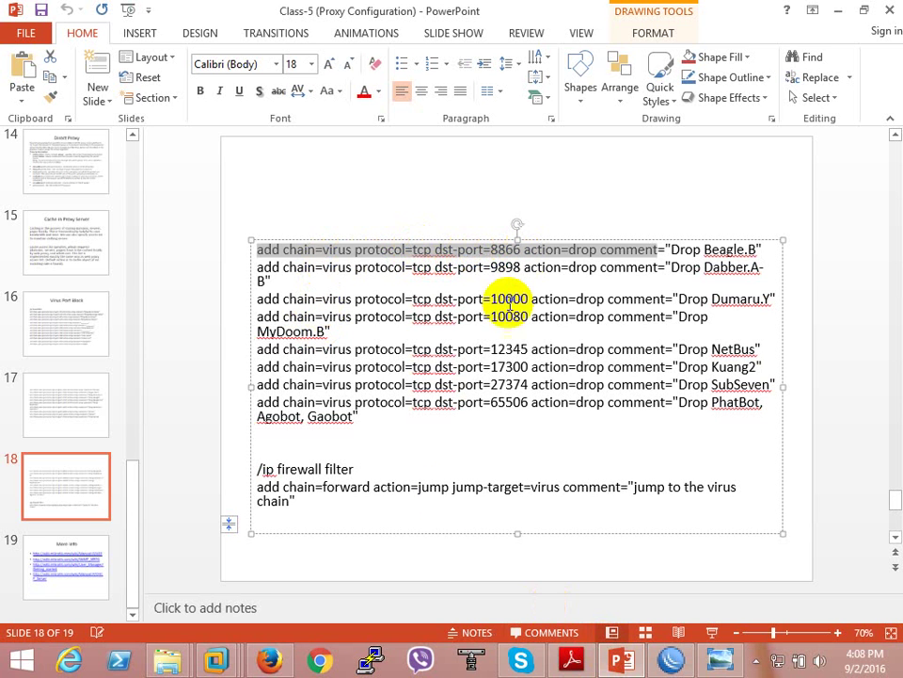
pyautogui.click(670, 659)
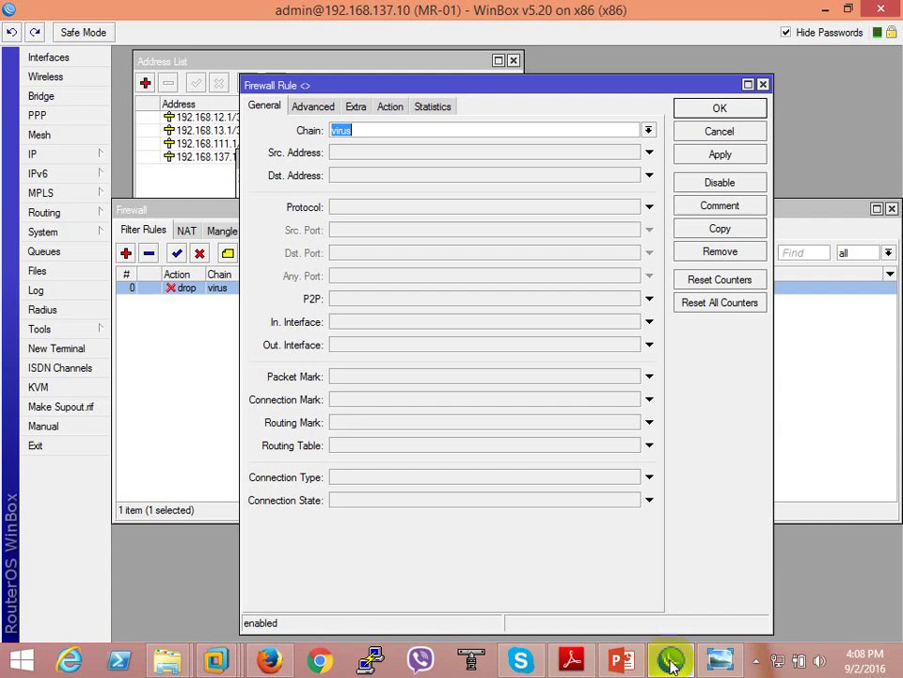
# - Set the rule's protocol to tcp and destination port to 8866
pyautogui.click(353, 206)
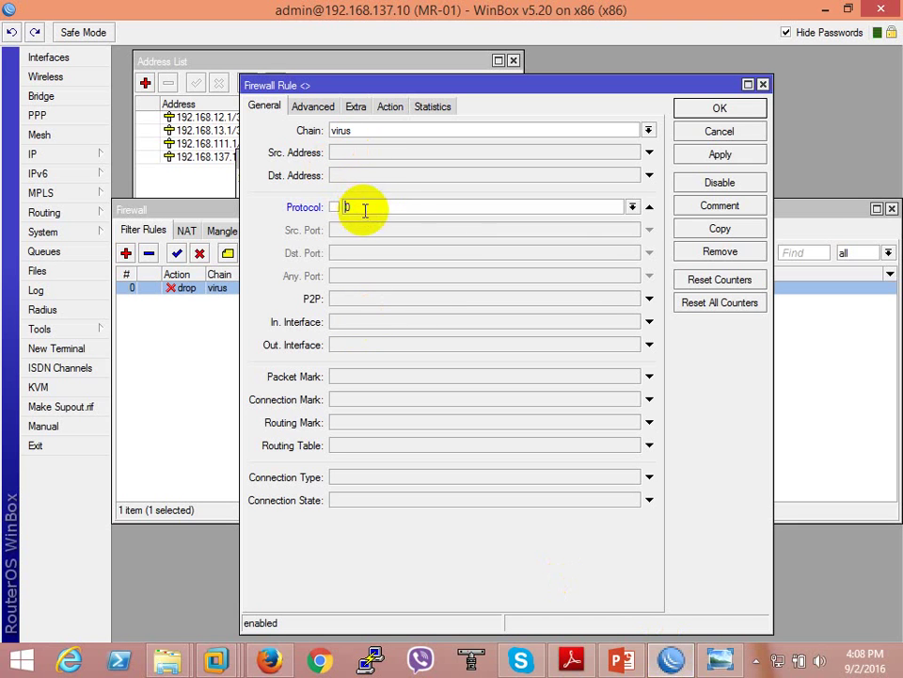
pyautogui.click(631, 207)
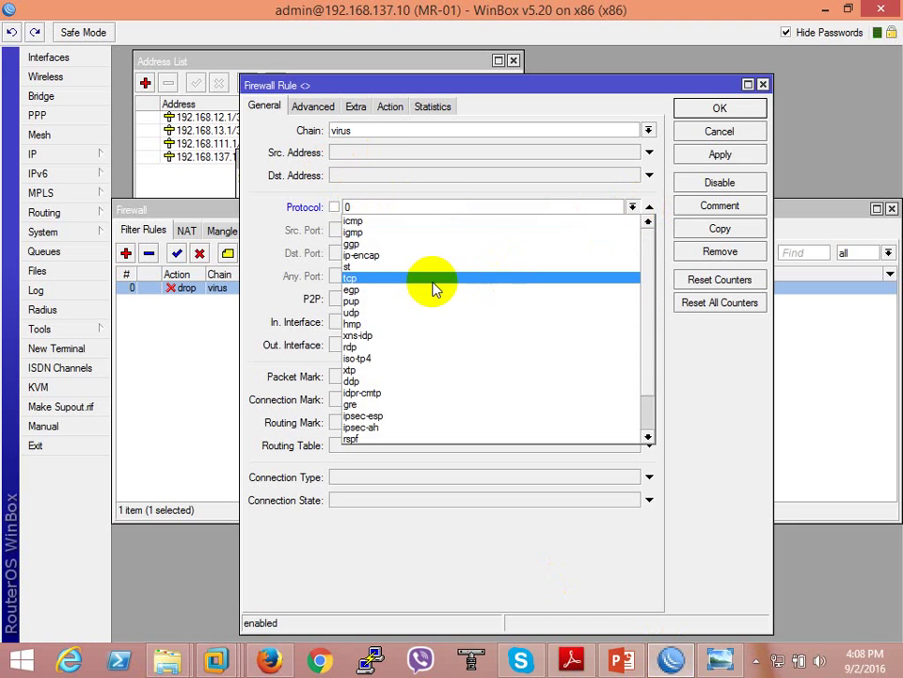
pyautogui.click(356, 277)
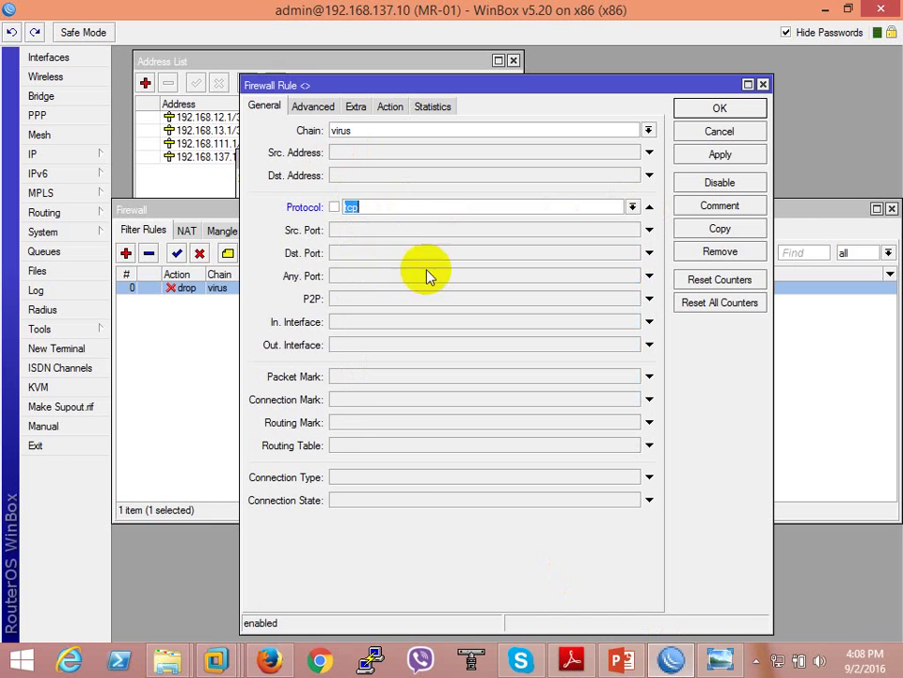
pyautogui.click(367, 252)
pyautogui.click(620, 658)
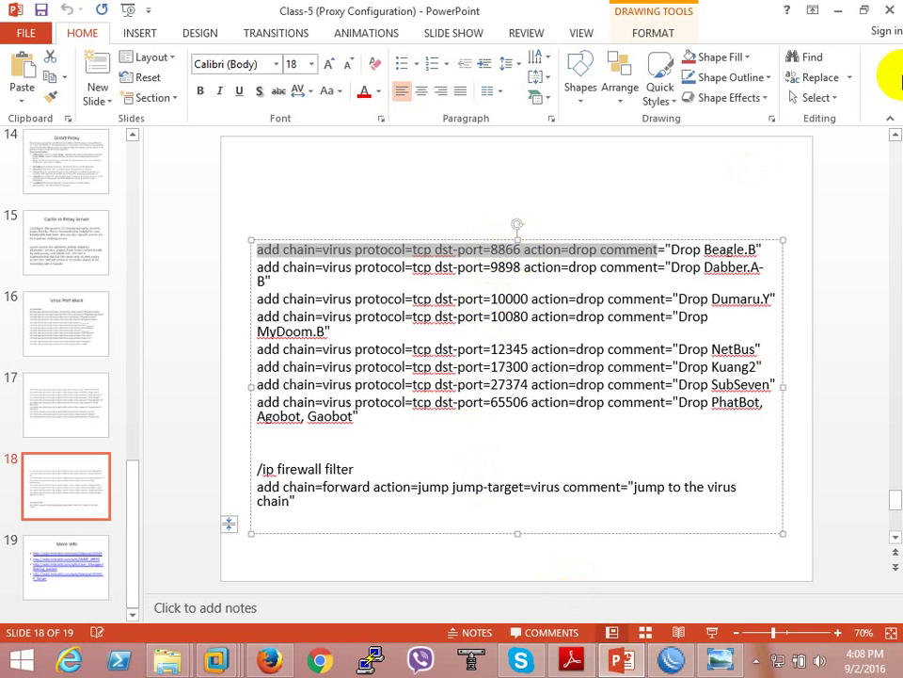
pyautogui.click(837, 11)
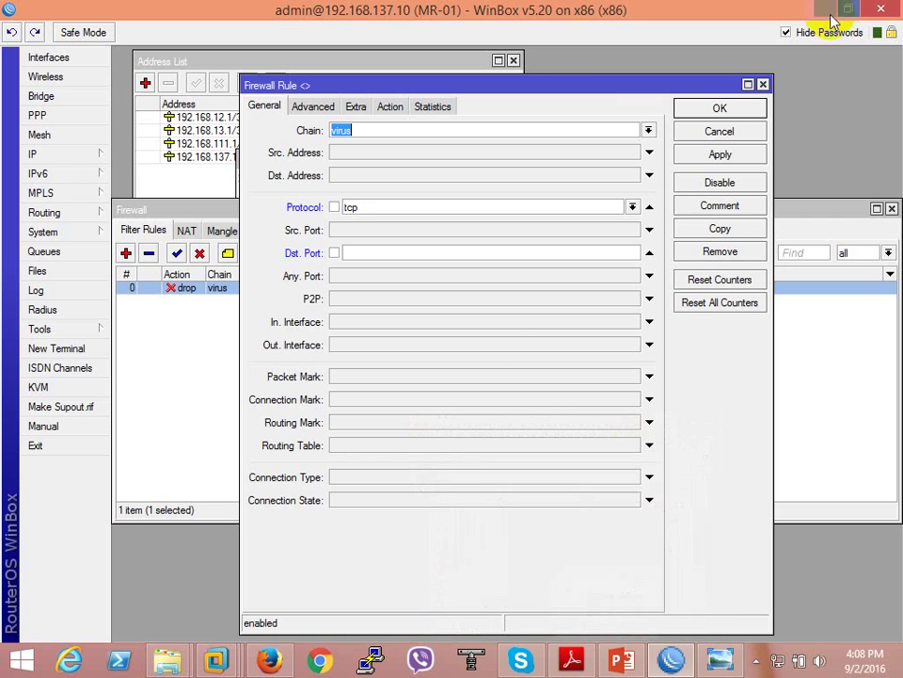
pyautogui.click(375, 252)
pyautogui.write('8866')
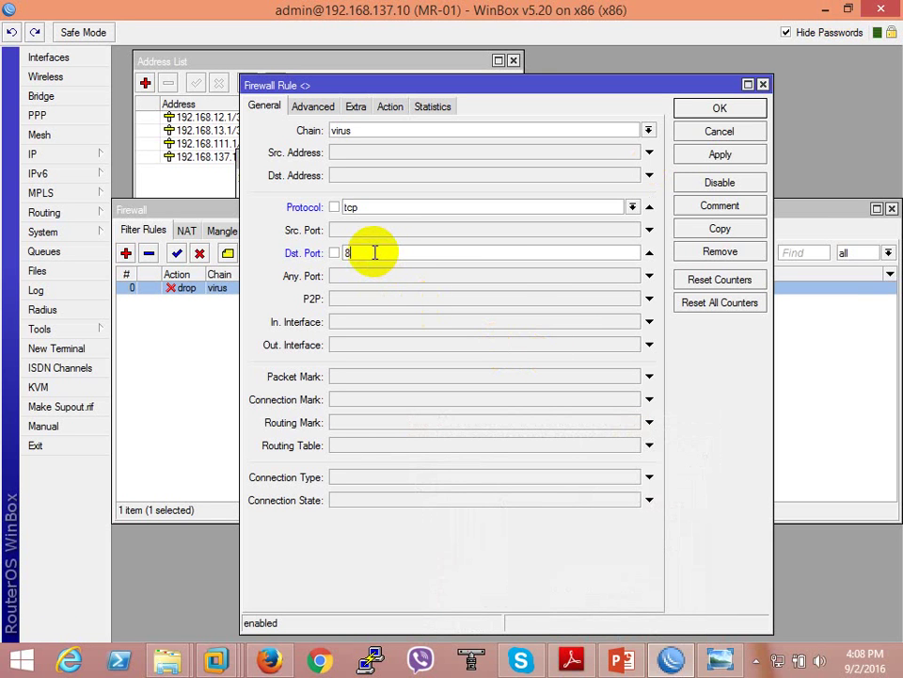
# - Copy the text 'Drop Beagle.B' from the firewall commands slide
pyautogui.click(621, 659)
pyautogui.click(710, 247)
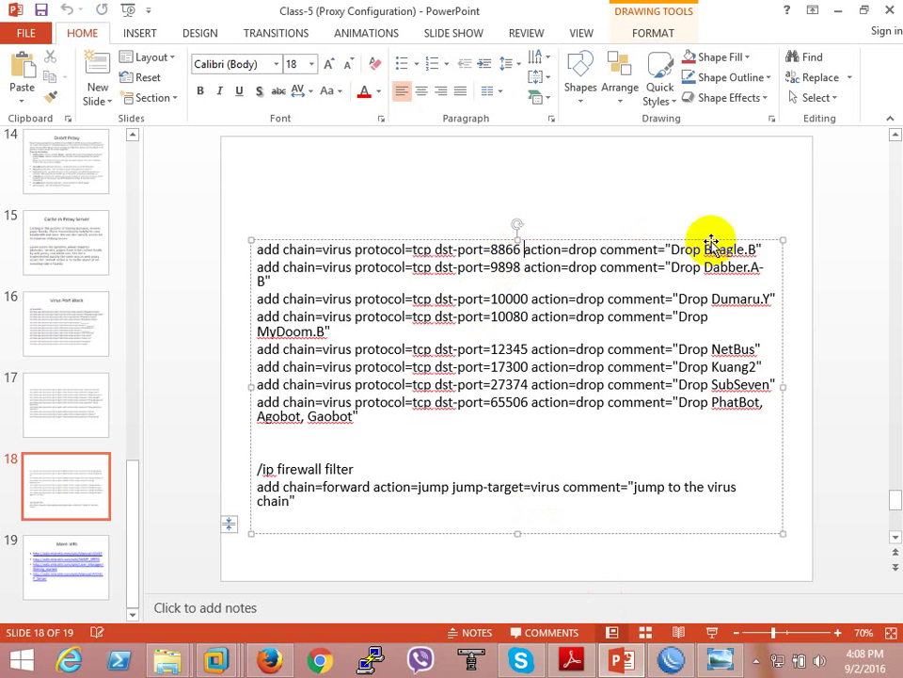
pyautogui.click(750, 250)
pyautogui.moveTo(750, 250); pyautogui.dragTo(670, 249)
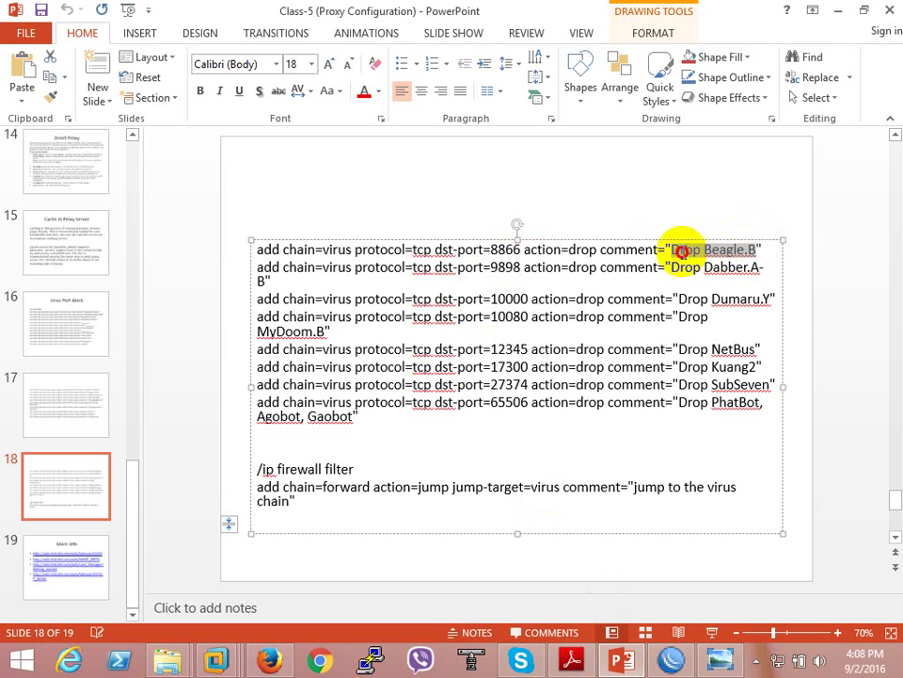
pyautogui.rightClick(693, 252)
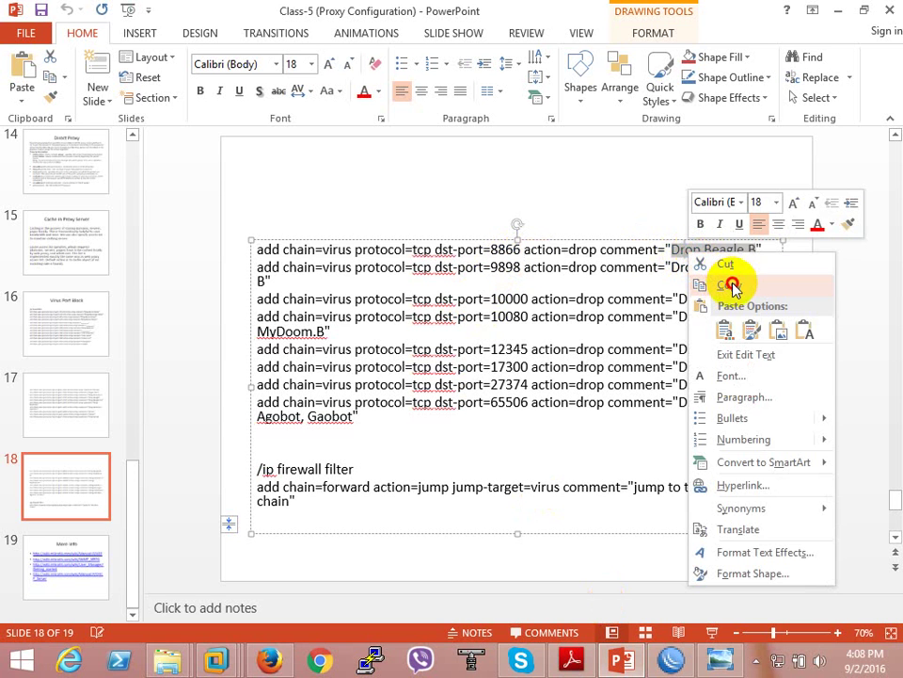
pyautogui.click(725, 284)
pyautogui.click(587, 280)
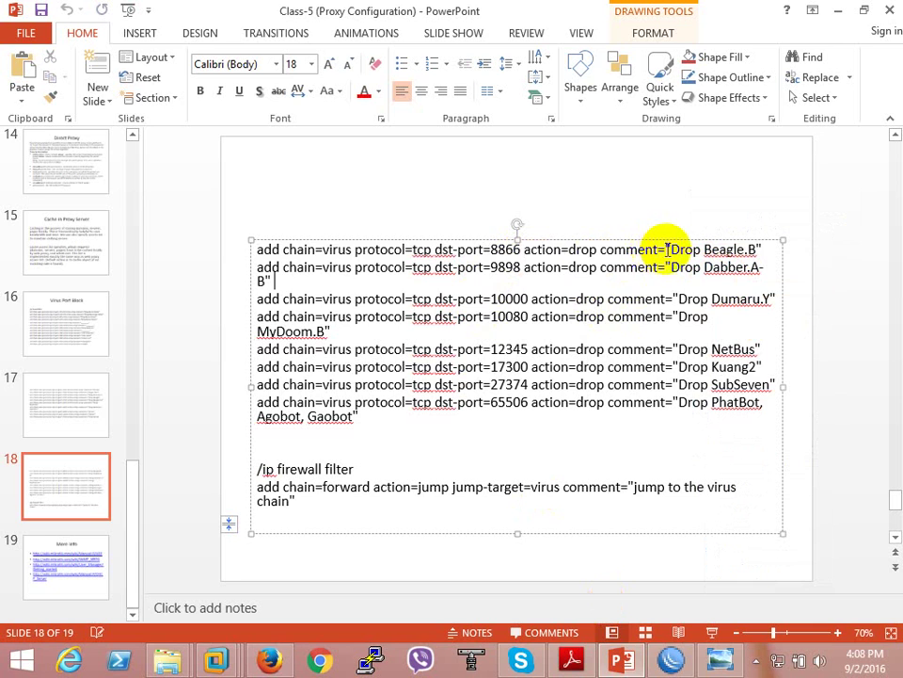
pyautogui.click(674, 659)
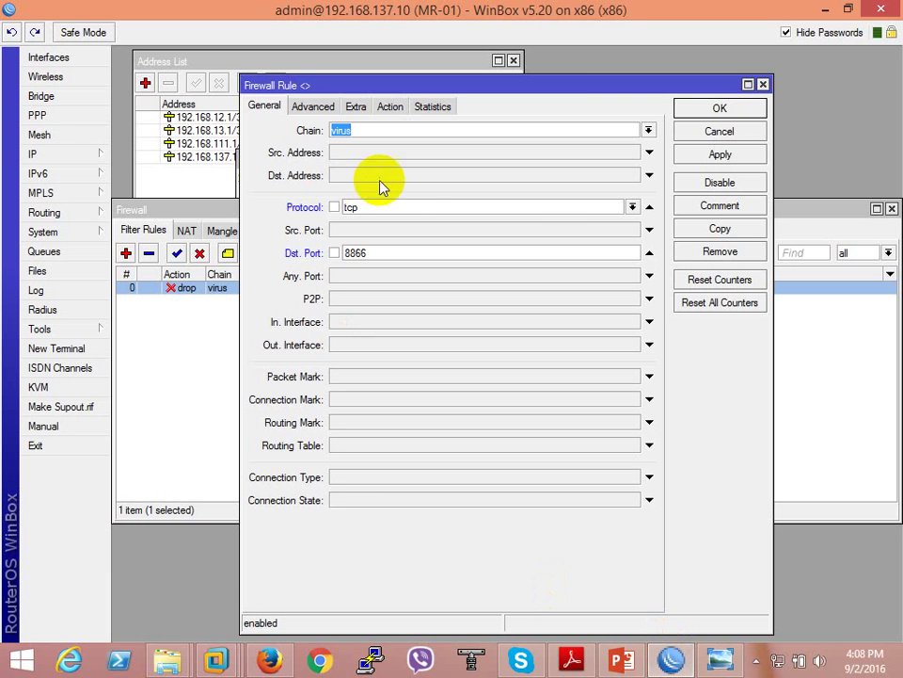
# - Paste 'Drop Beagle.B' as the rule's comment and save the rule
pyautogui.click(728, 213)
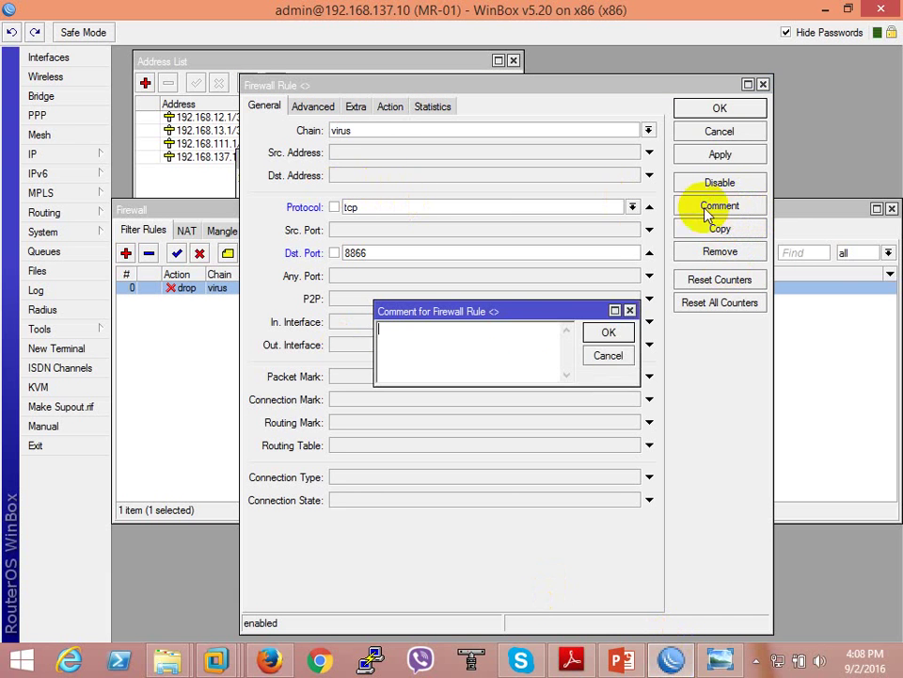
pyautogui.rightClick(469, 339)
pyautogui.click(513, 411)
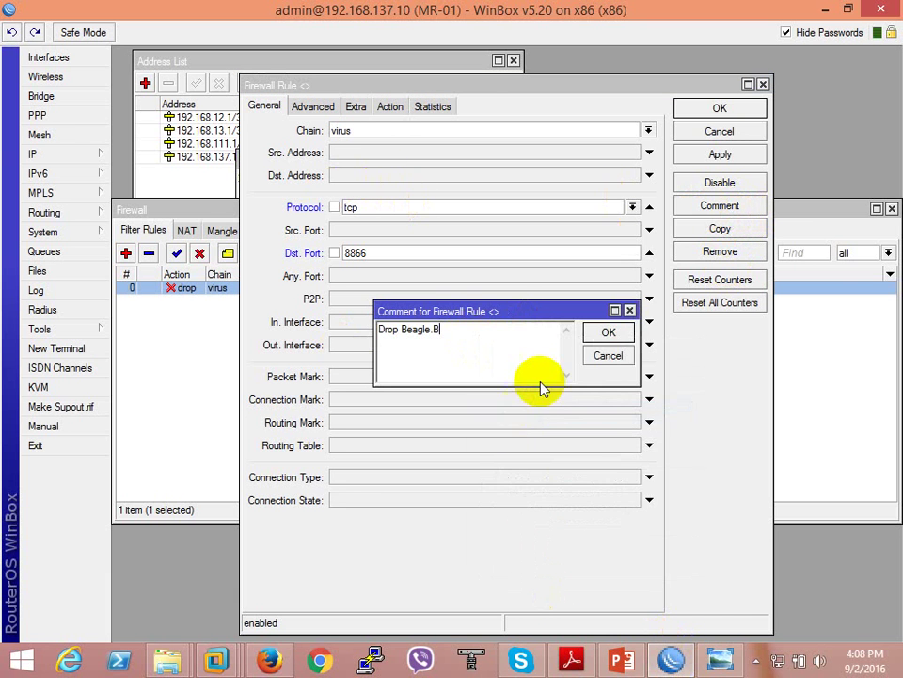
pyautogui.click(607, 332)
pyautogui.click(720, 111)
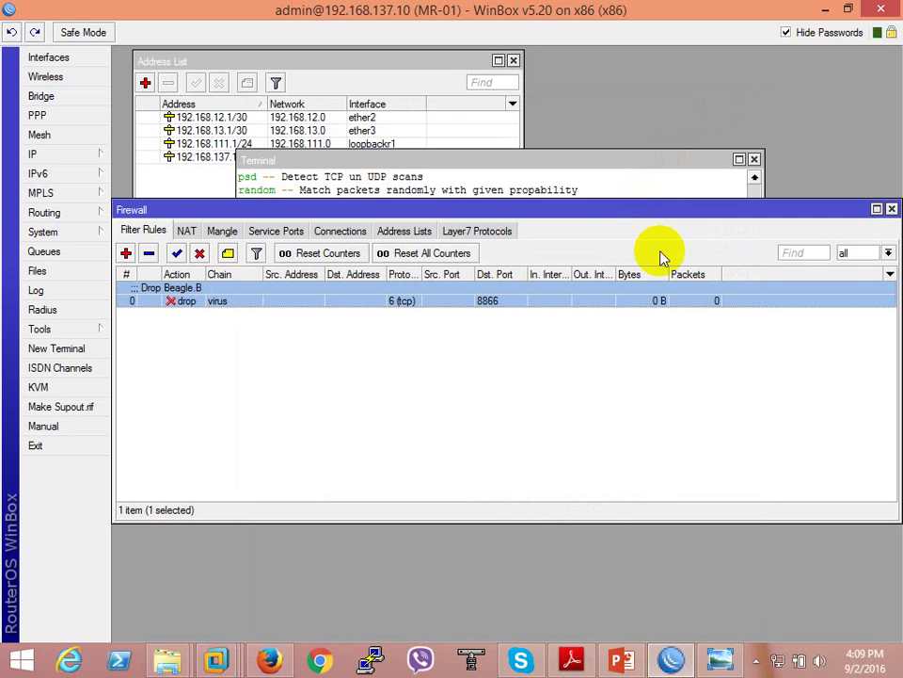
# - Bring up the course outline PDF and select the Lesson 12 Link Redundancy topics
pyautogui.click(825, 10)
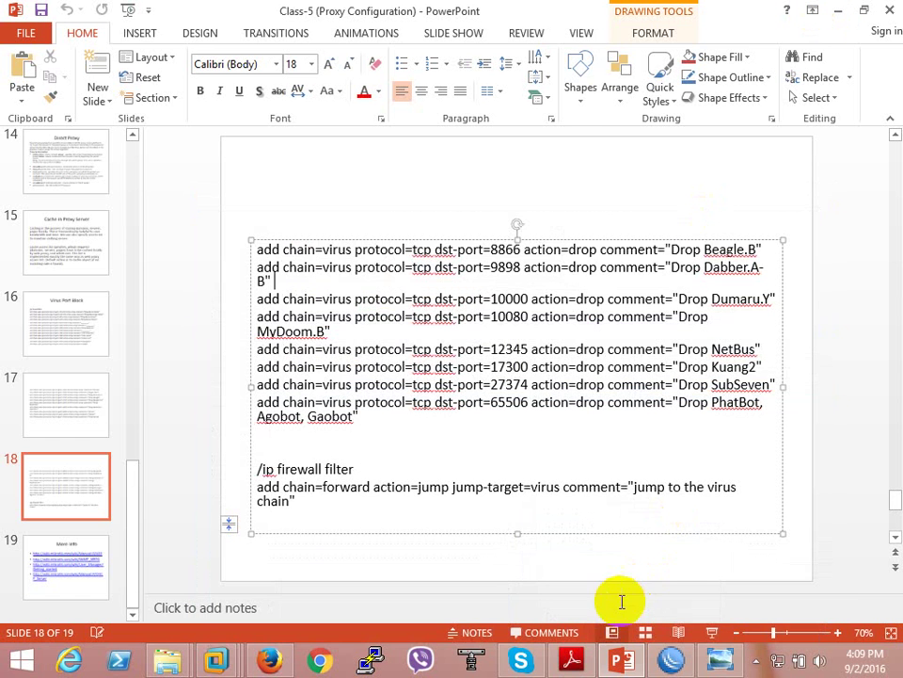
pyautogui.click(571, 659)
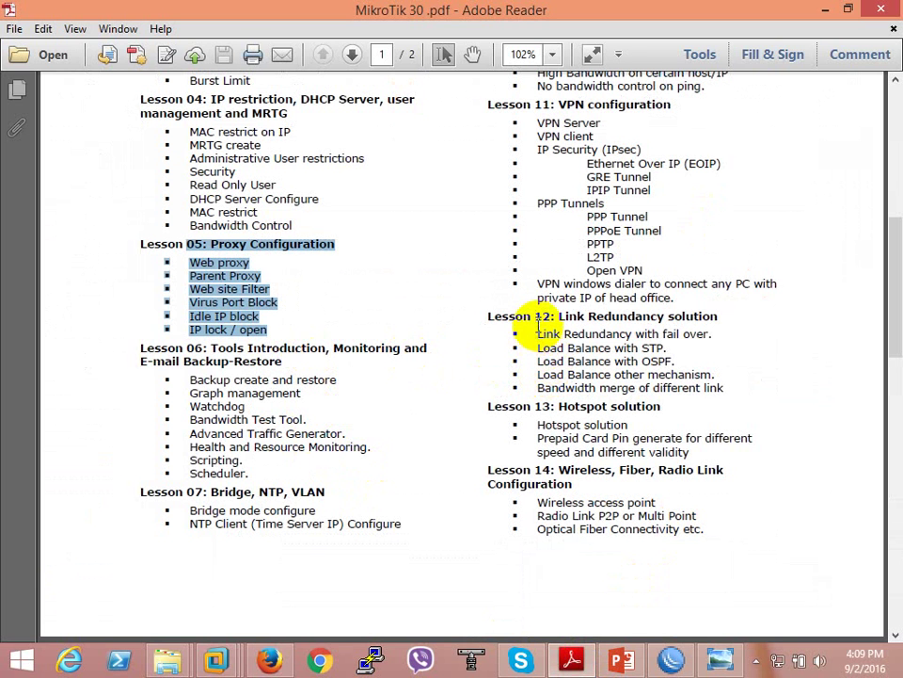
pyautogui.moveTo(535, 318); pyautogui.dragTo(729, 388)
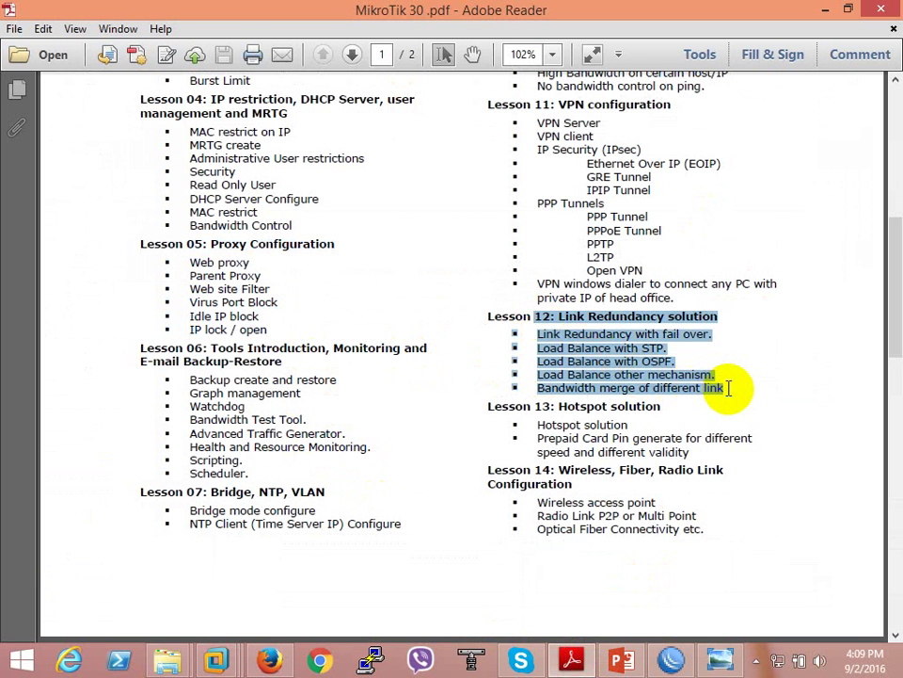
# - Highlight the VLAN Configure and Bonding lines under Lesson 07
pyautogui.scroll(1, 739, 394)
pyautogui.scroll(-1, 744, 398)
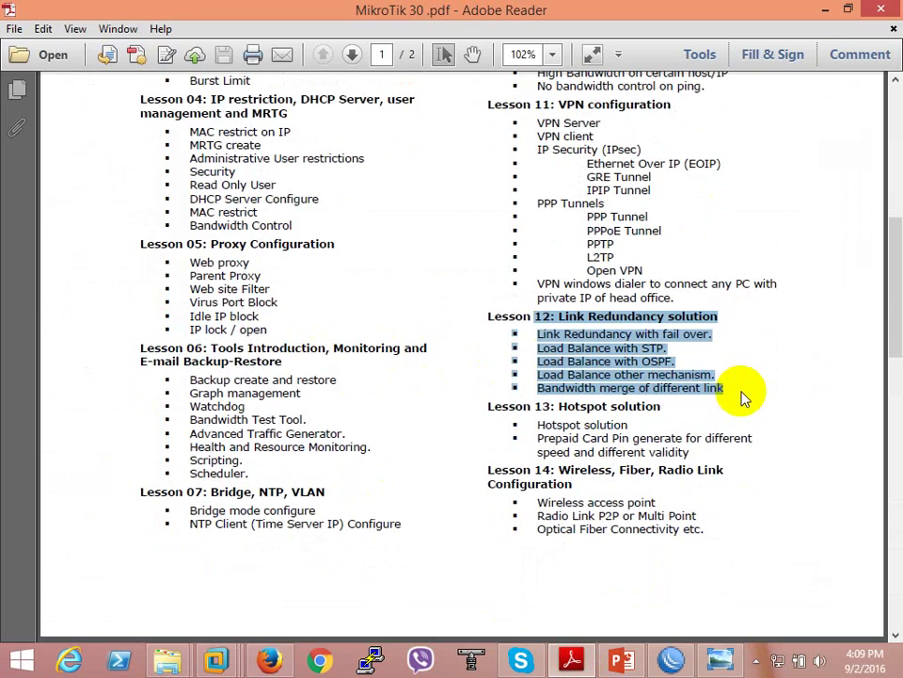
pyautogui.scroll(9, 744, 395)
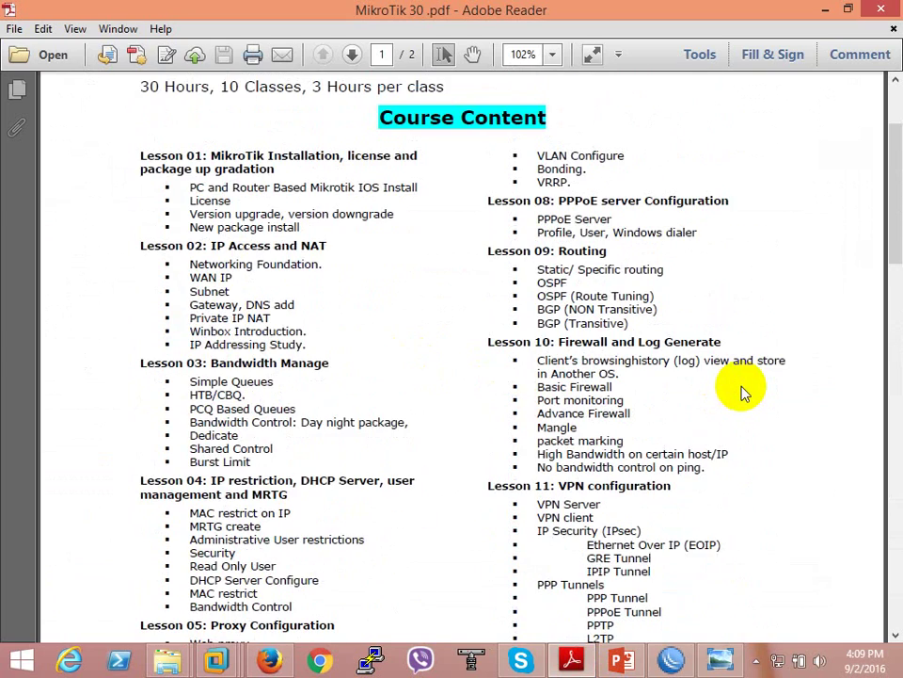
pyautogui.scroll(-9, 744, 394)
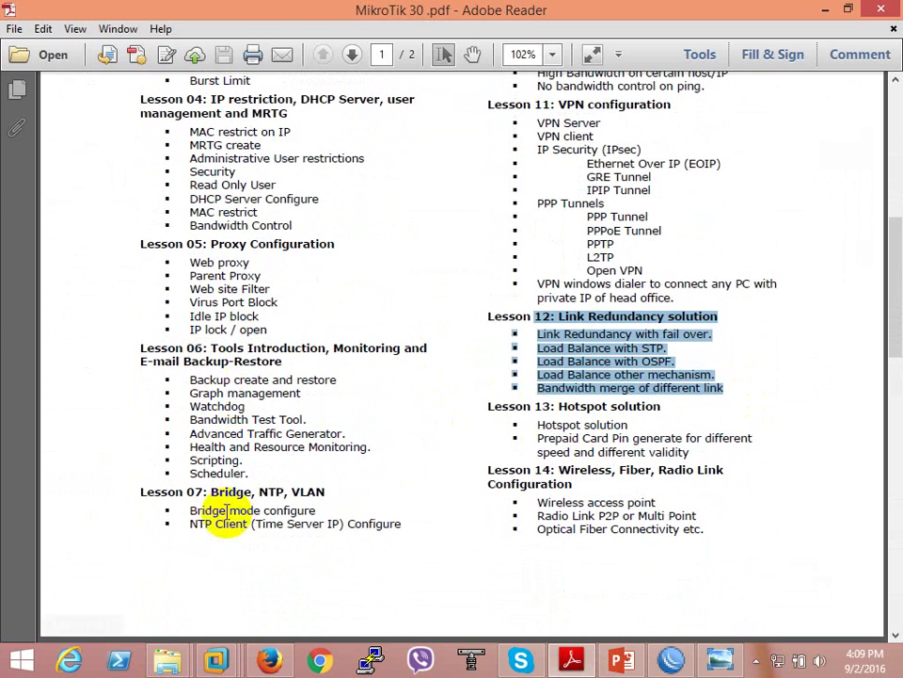
pyautogui.moveTo(191, 510); pyautogui.dragTo(402, 513)
pyautogui.scroll(11, 443, 433)
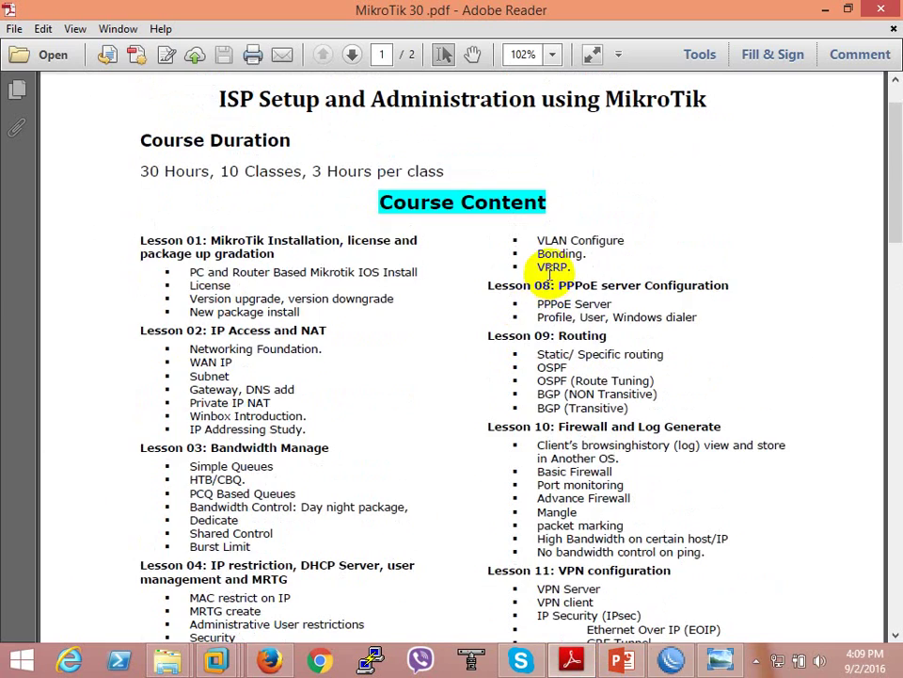
pyautogui.moveTo(539, 243); pyautogui.dragTo(580, 251)
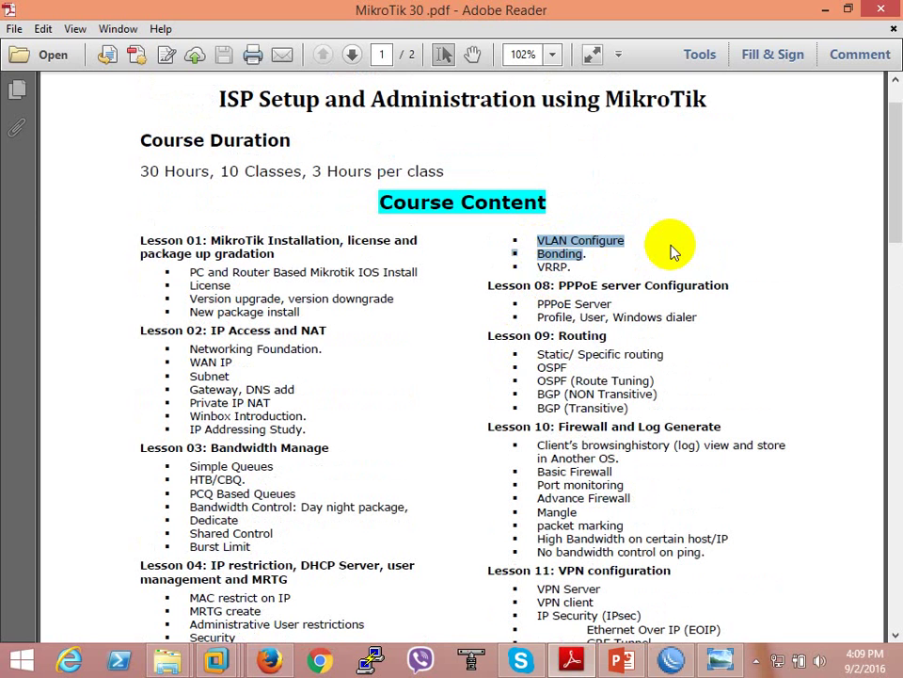
# - Return to the Win-7-01 VM, close the YouTube and Facebook tabs, and minimize Firefox
pyautogui.click(824, 9)
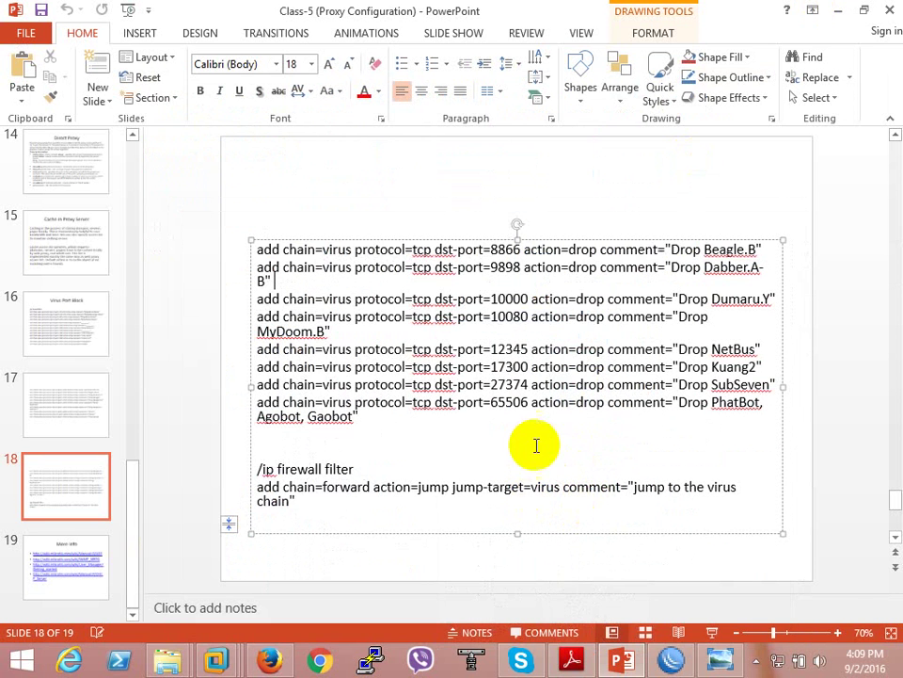
pyautogui.click(837, 10)
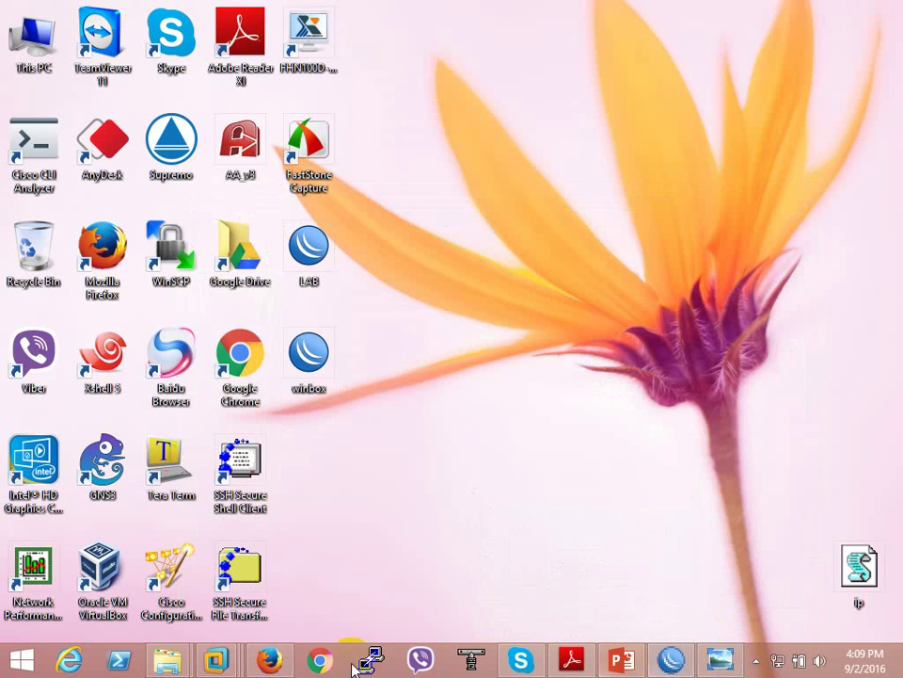
pyautogui.moveTo(216, 658)
pyautogui.click(208, 570)
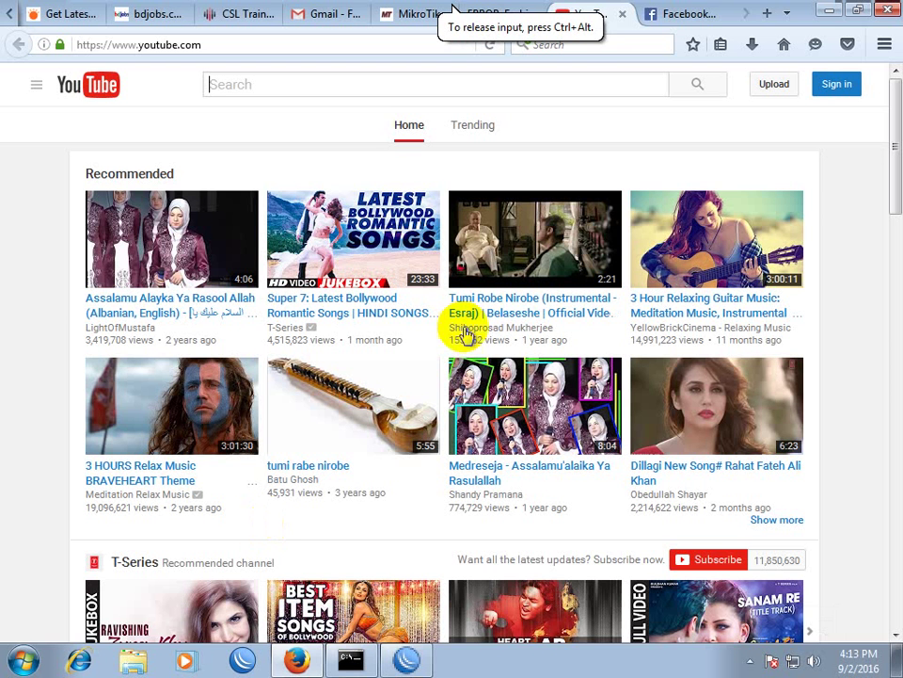
pyautogui.click(622, 13)
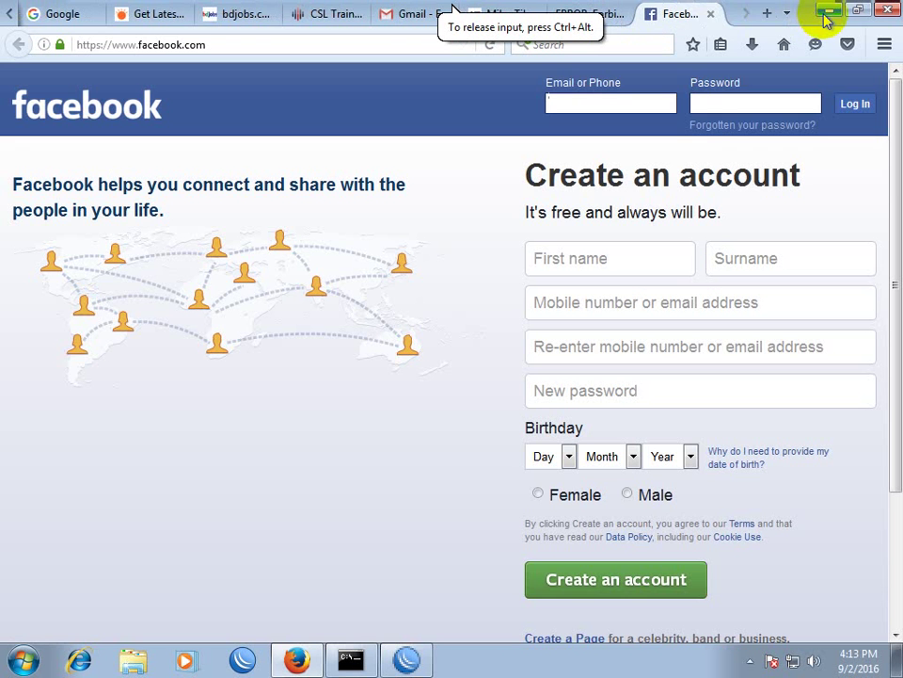
pyautogui.click(710, 13)
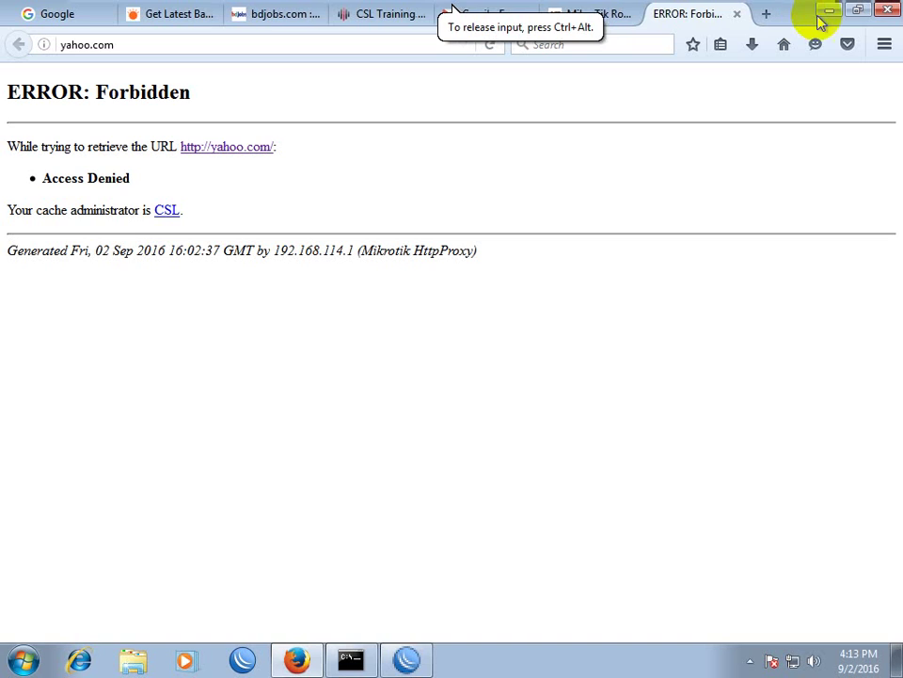
pyautogui.click(826, 11)
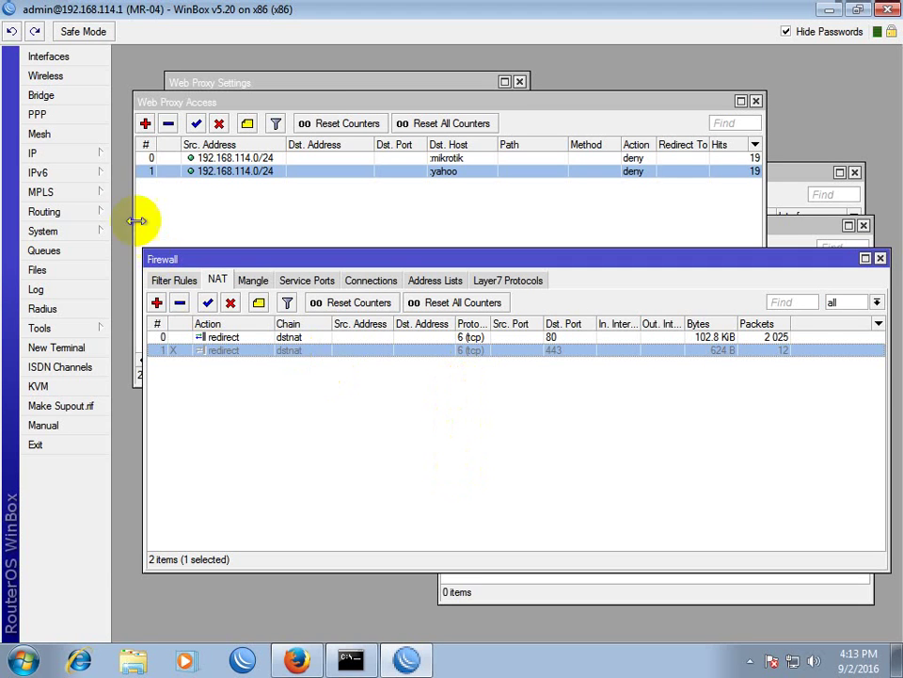
# - Show the IP address list with 192.168.114.1/24 on ether4, moving the Firewall window lower
pyautogui.click(80, 155)
pyautogui.click(145, 194)
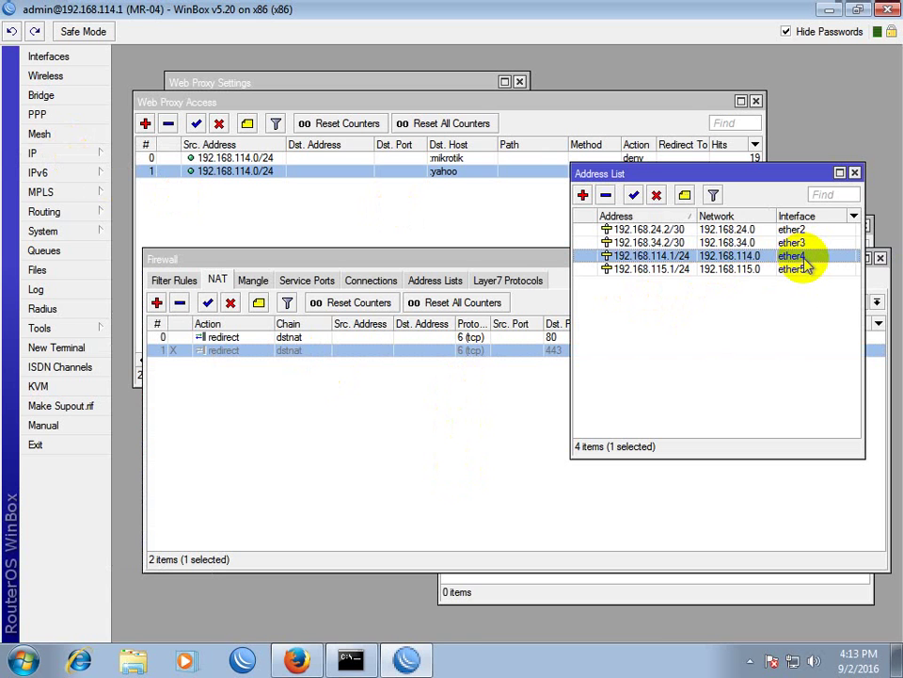
pyautogui.moveTo(521, 259); pyautogui.dragTo(506, 383)
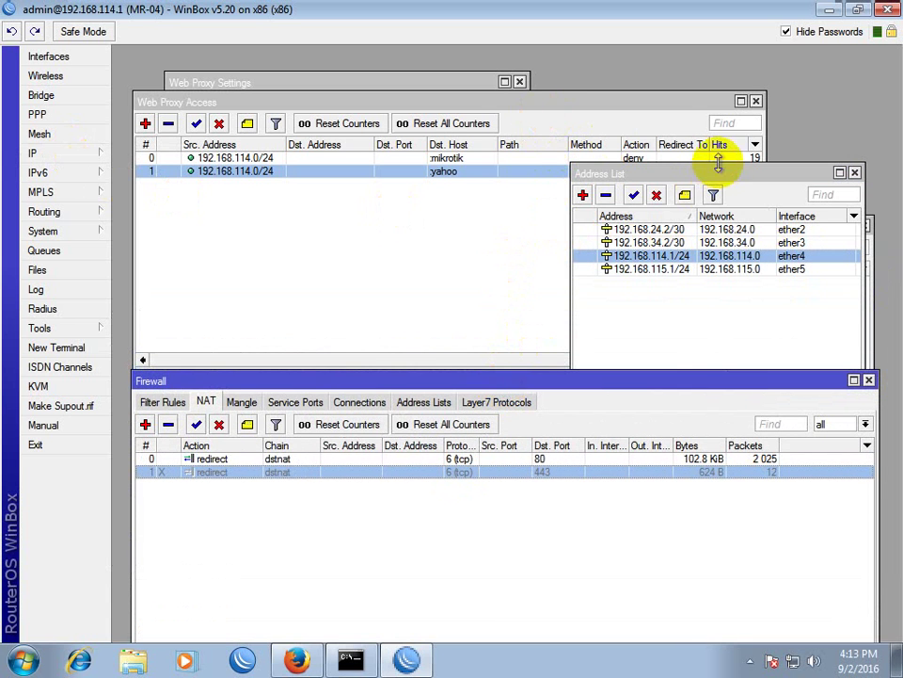
pyautogui.moveTo(795, 9)
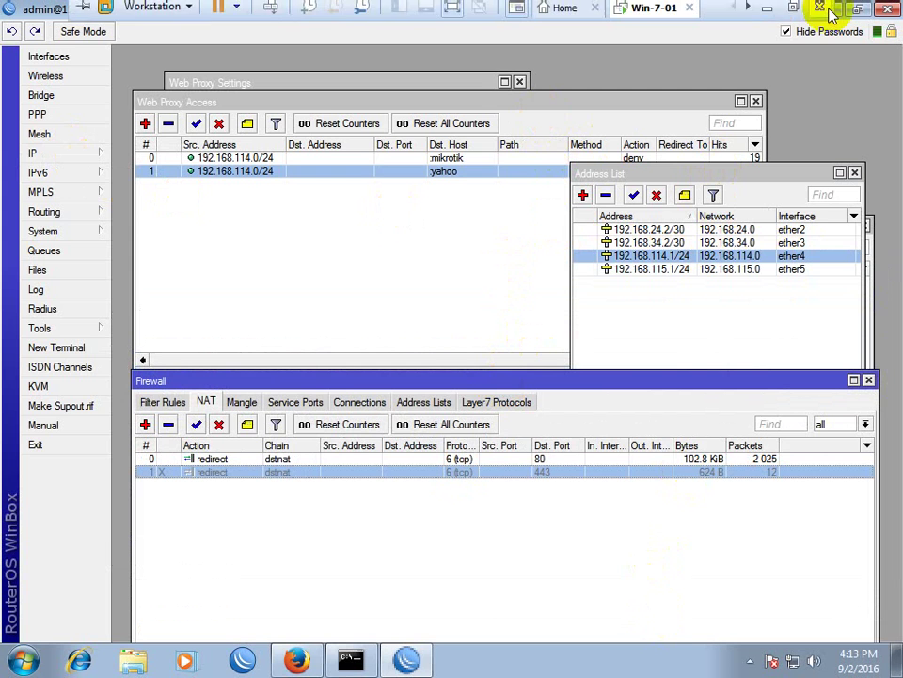
pyautogui.click(767, 12)
# - Open the LAB-04 topology diagram in Photo Viewer, review it, then minimize it
pyautogui.click(719, 658)
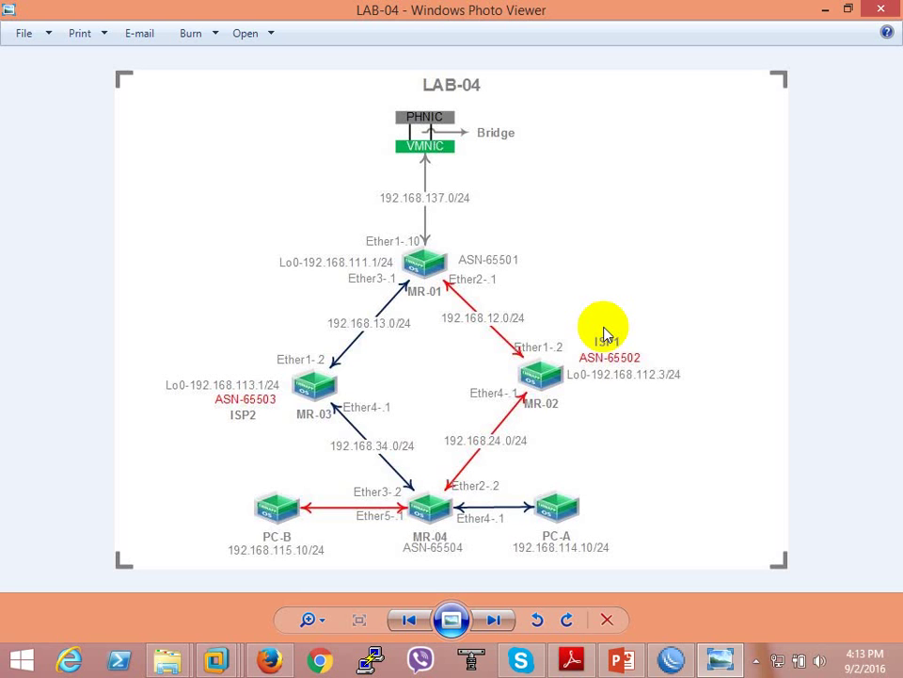
pyautogui.click(825, 9)
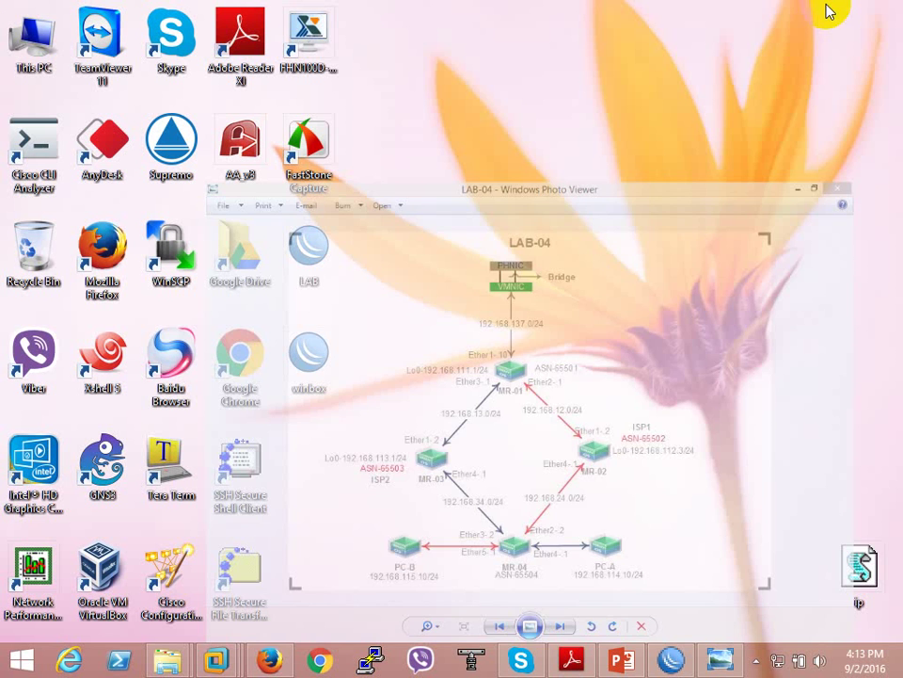
# - Back in WinBox, close the Firewall and three Web Proxy windows, moving the Address List aside
pyautogui.moveTo(217, 660)
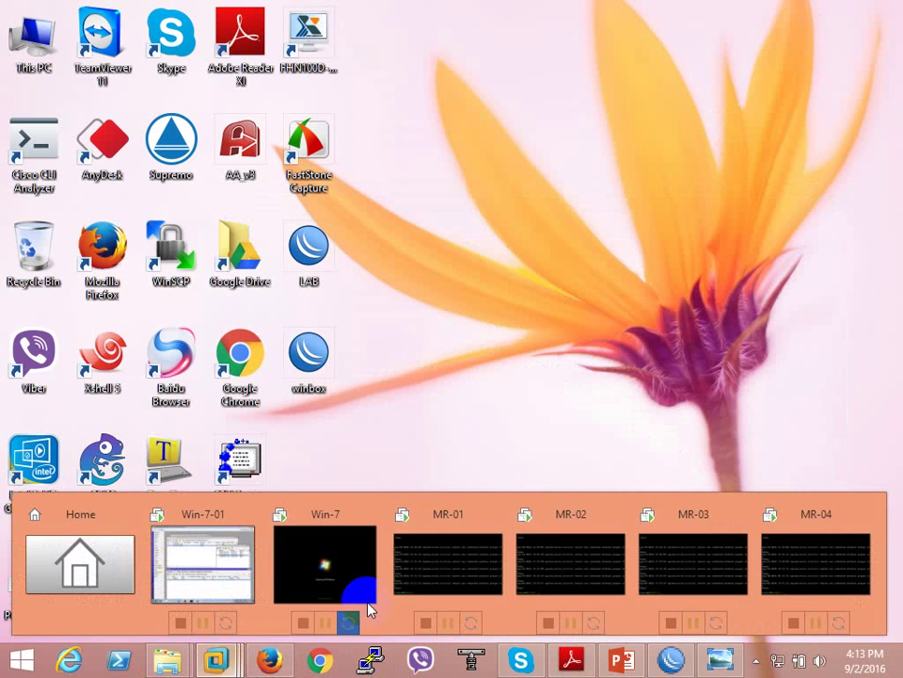
pyautogui.click(411, 559)
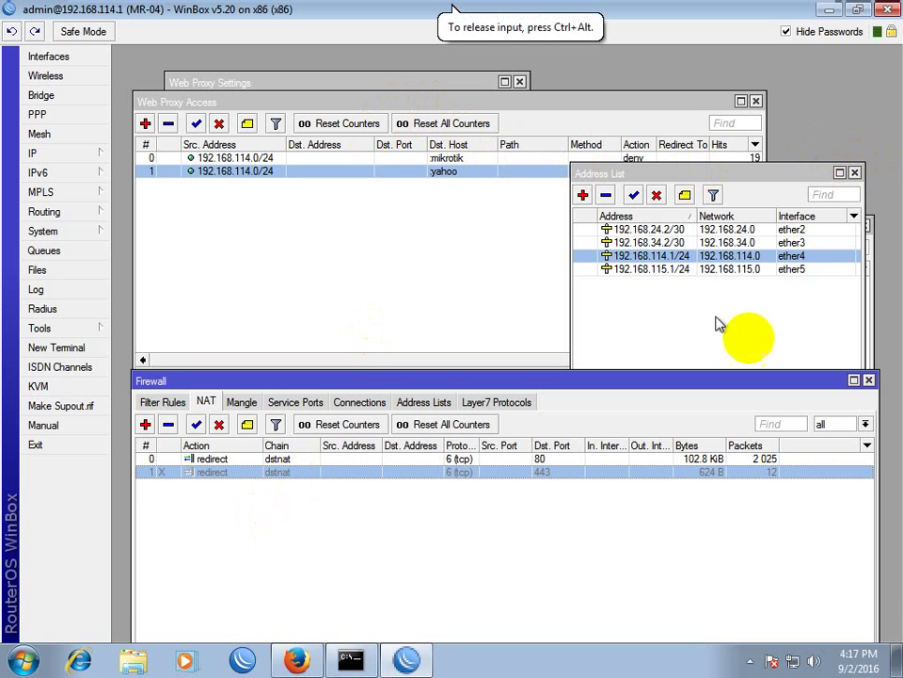
pyautogui.click(868, 380)
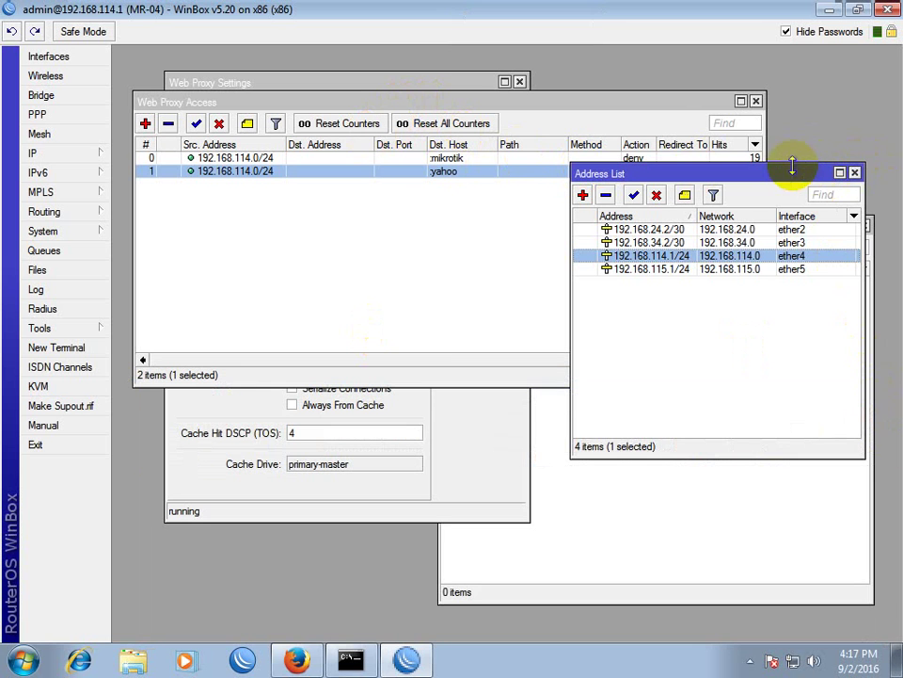
pyautogui.moveTo(793, 177); pyautogui.dragTo(718, 366)
pyautogui.click(863, 224)
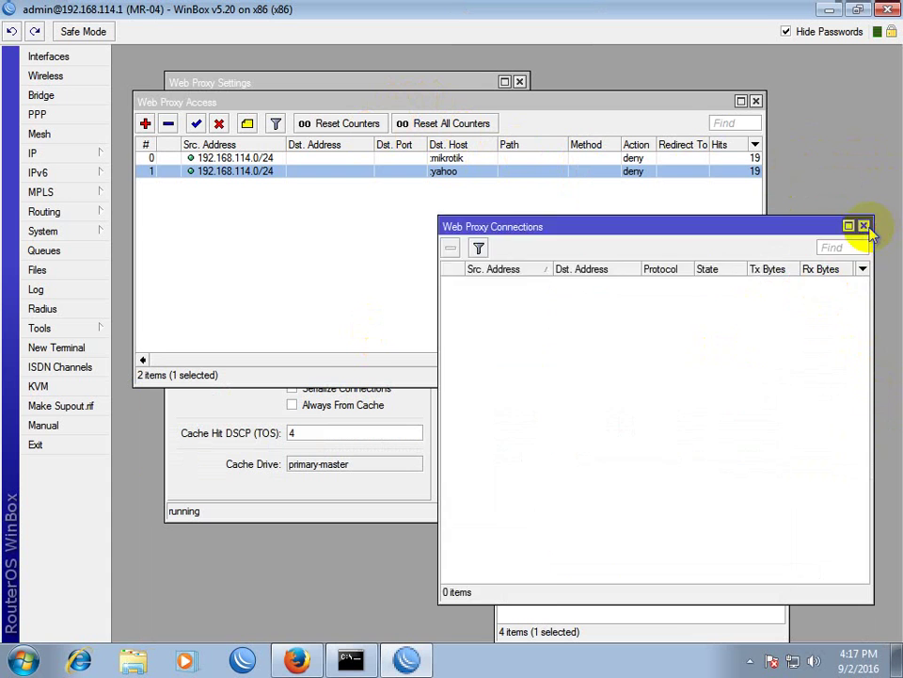
pyautogui.click(756, 99)
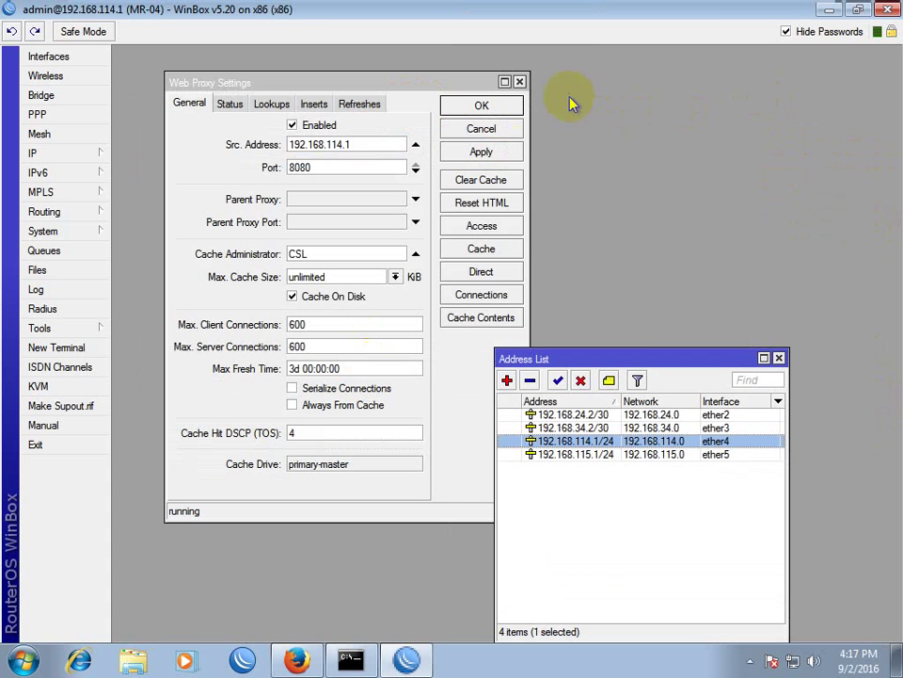
pyautogui.click(520, 82)
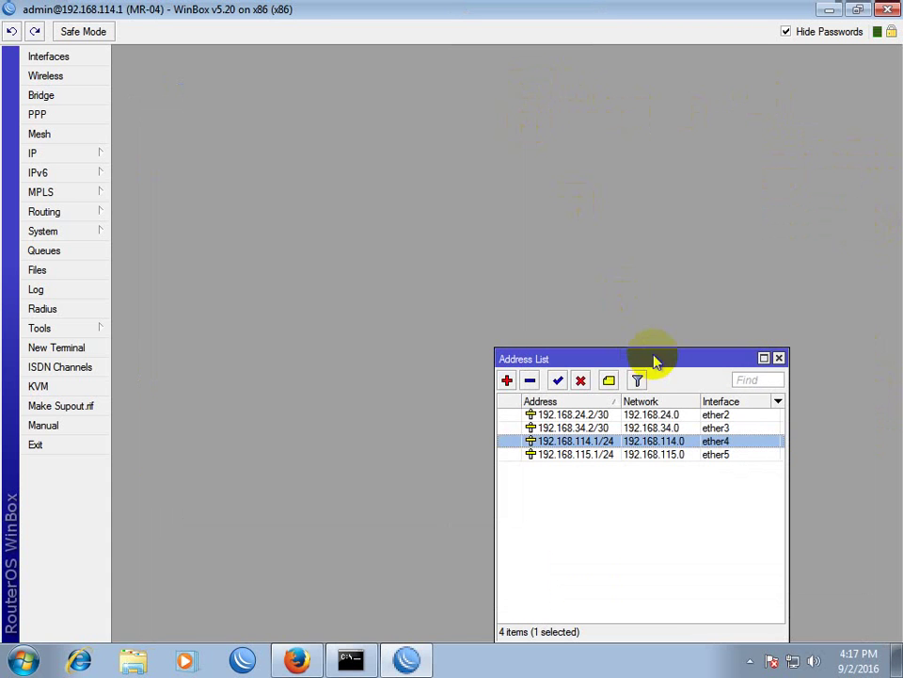
pyautogui.moveTo(655, 356); pyautogui.dragTo(720, 70)
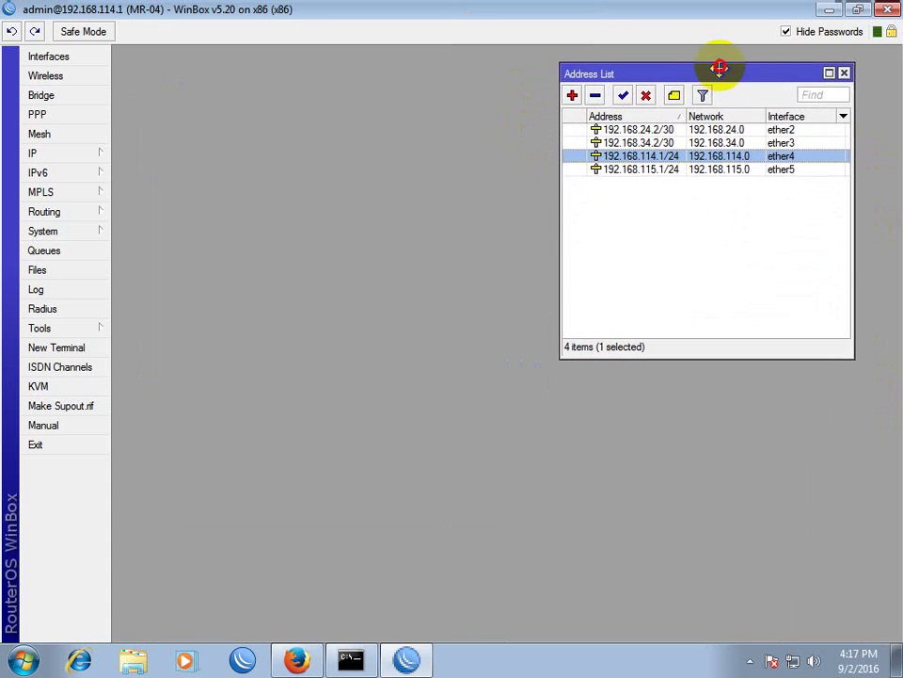
# - Open the Interface List and check its VLAN tab before returning to all interfaces
pyautogui.click(83, 61)
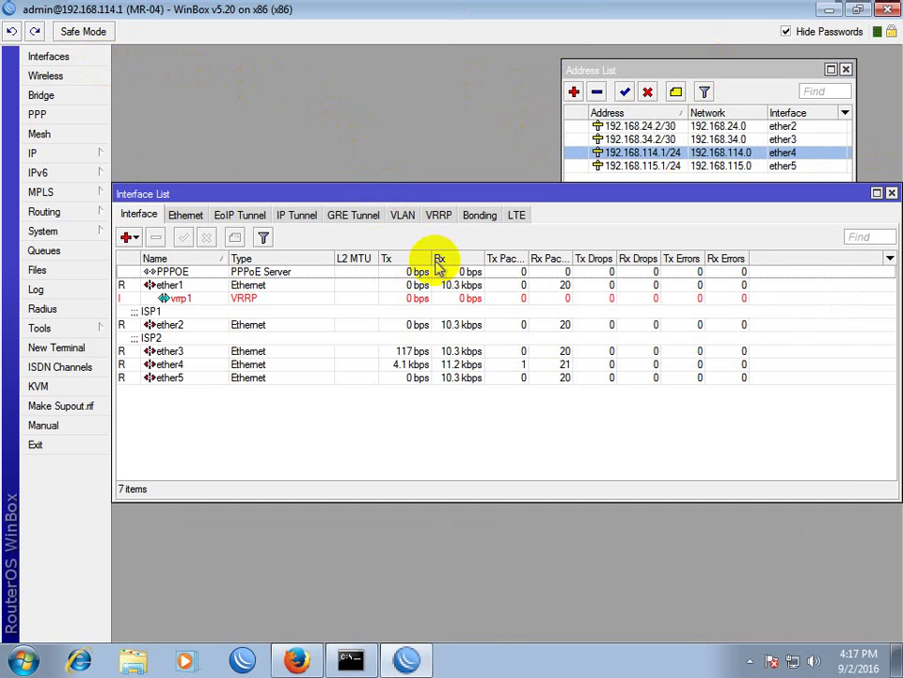
pyautogui.click(403, 215)
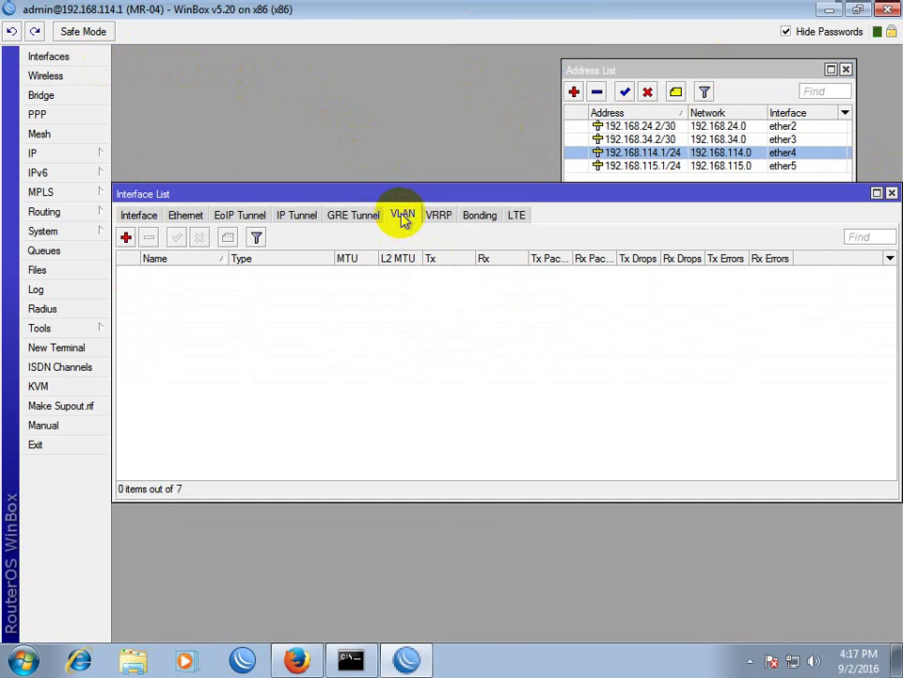
pyautogui.click(138, 215)
# - Delete the vrrp1 interface and start a new VLAN interface
pyautogui.click(242, 297)
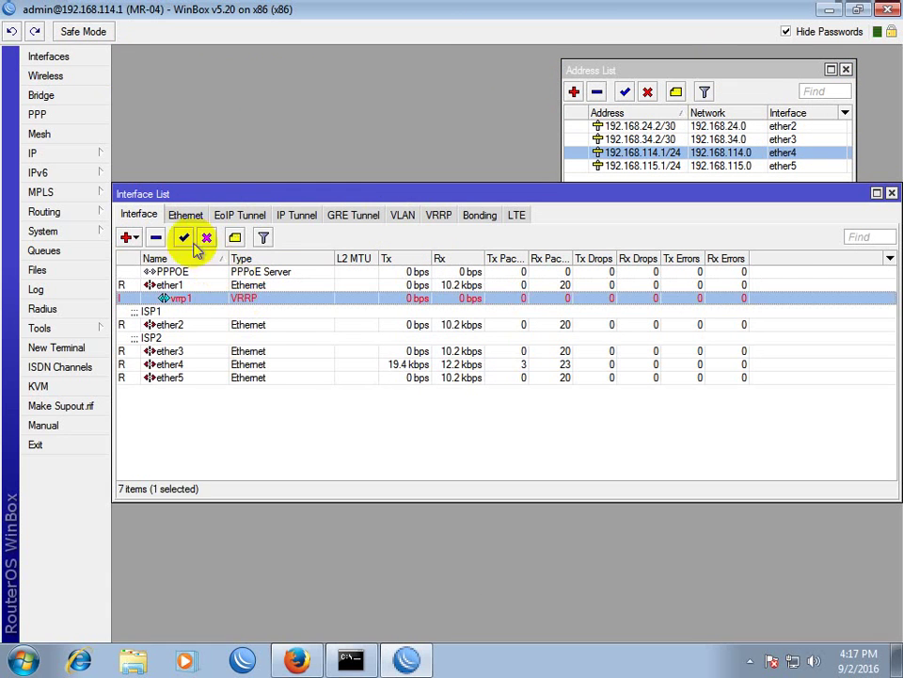
pyautogui.click(156, 237)
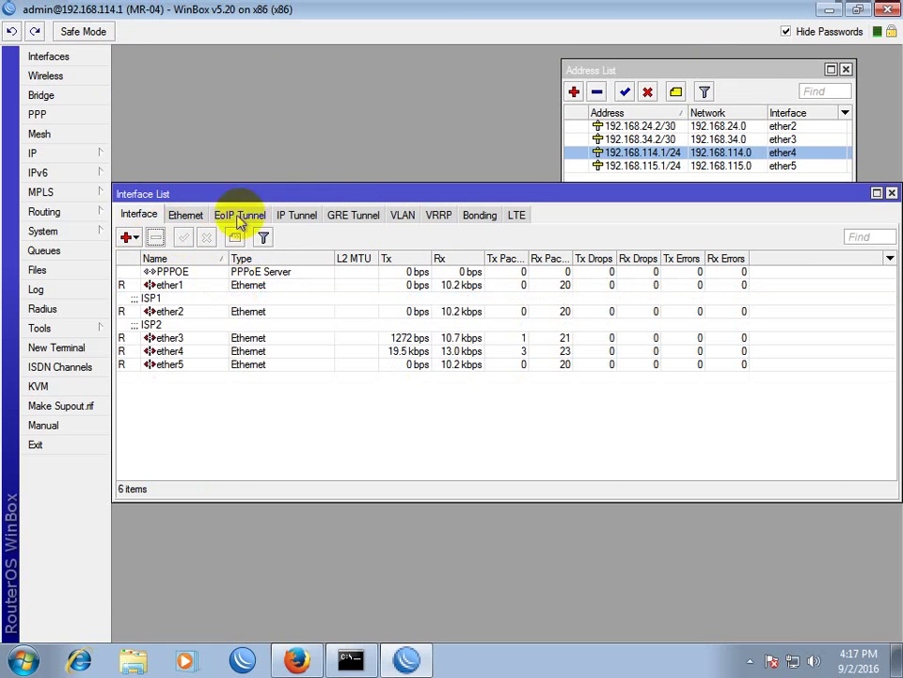
pyautogui.click(402, 216)
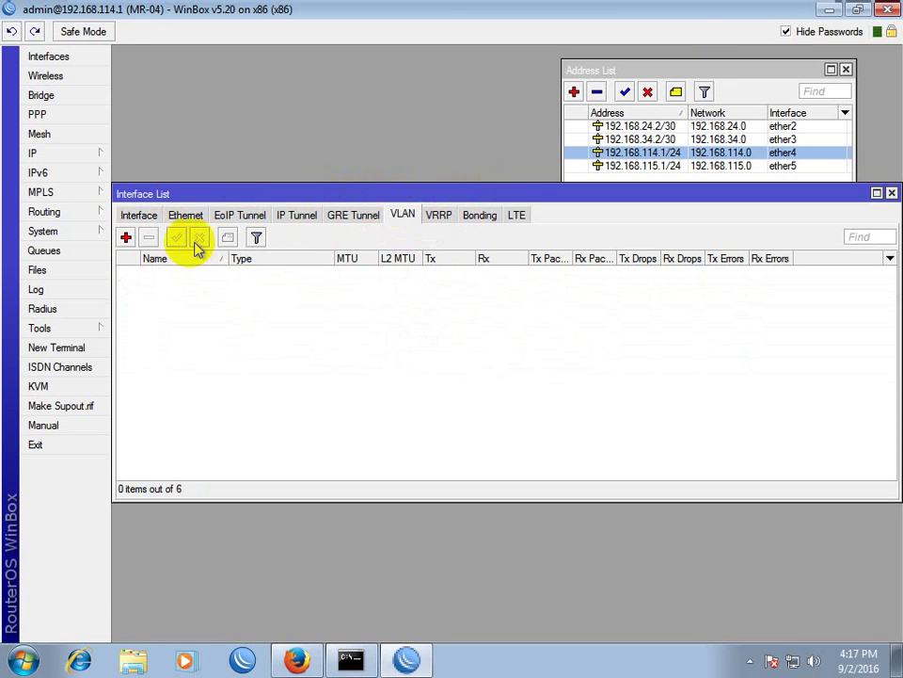
pyautogui.click(127, 238)
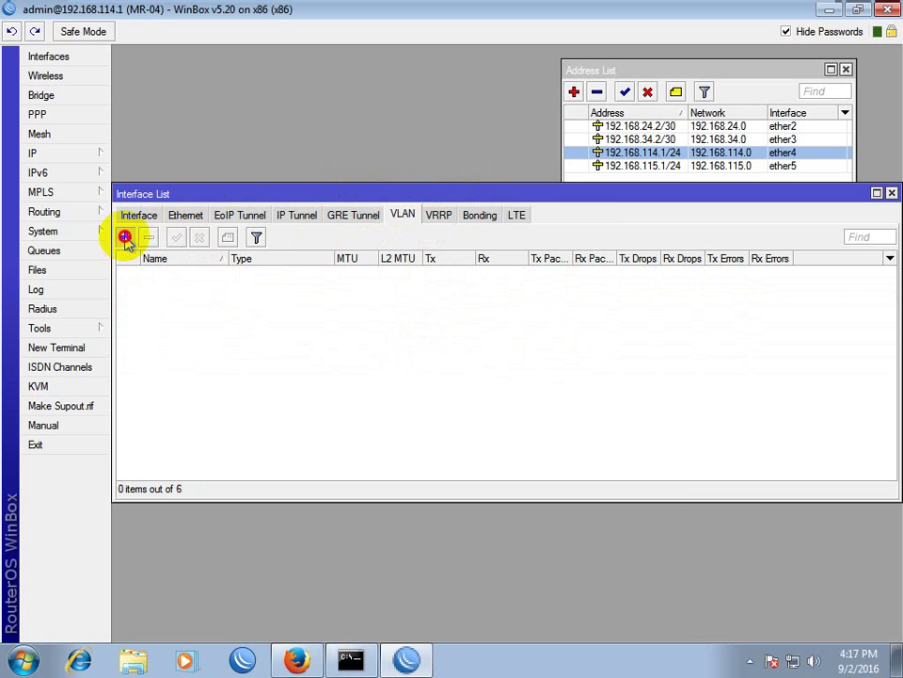
pyautogui.moveTo(437, 182); pyautogui.dragTo(287, 137)
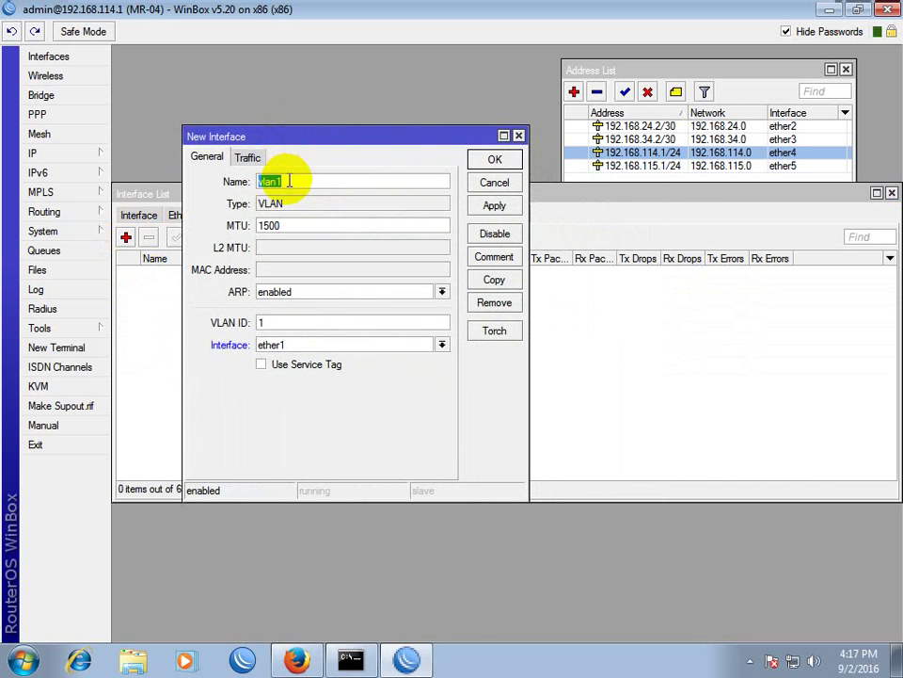
# - Name the VLAN TEST with VLAN ID 100 on ether4 and create it
pyautogui.click(226, 179)
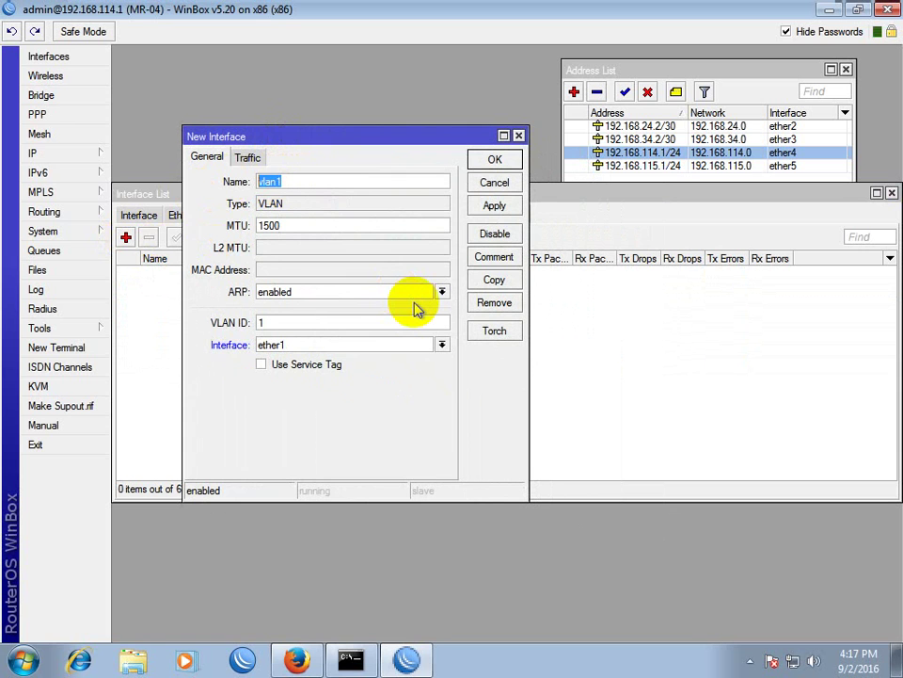
pyautogui.write('TEST')
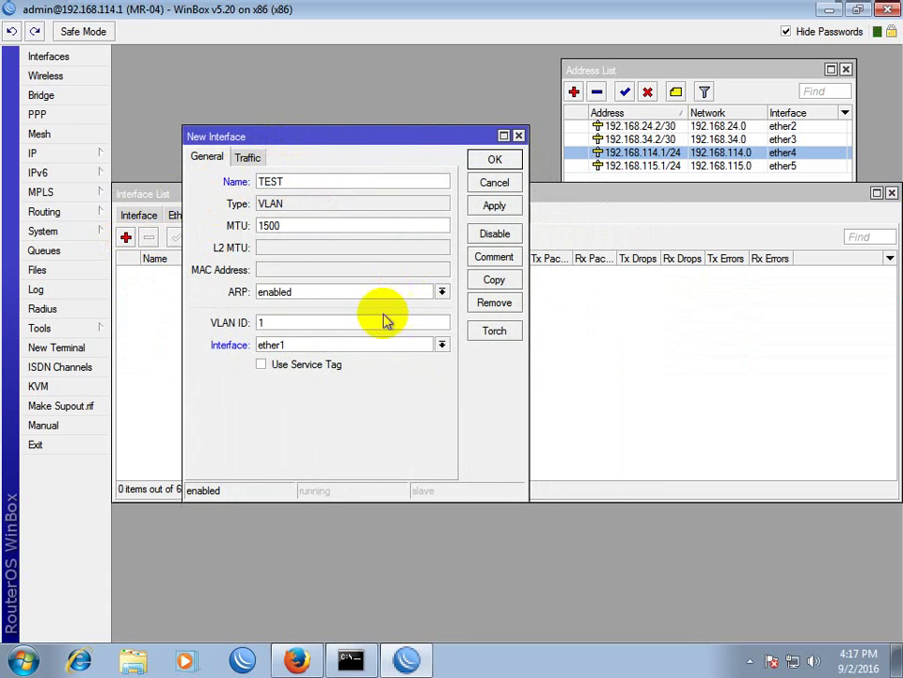
pyautogui.doubleClick(287, 322)
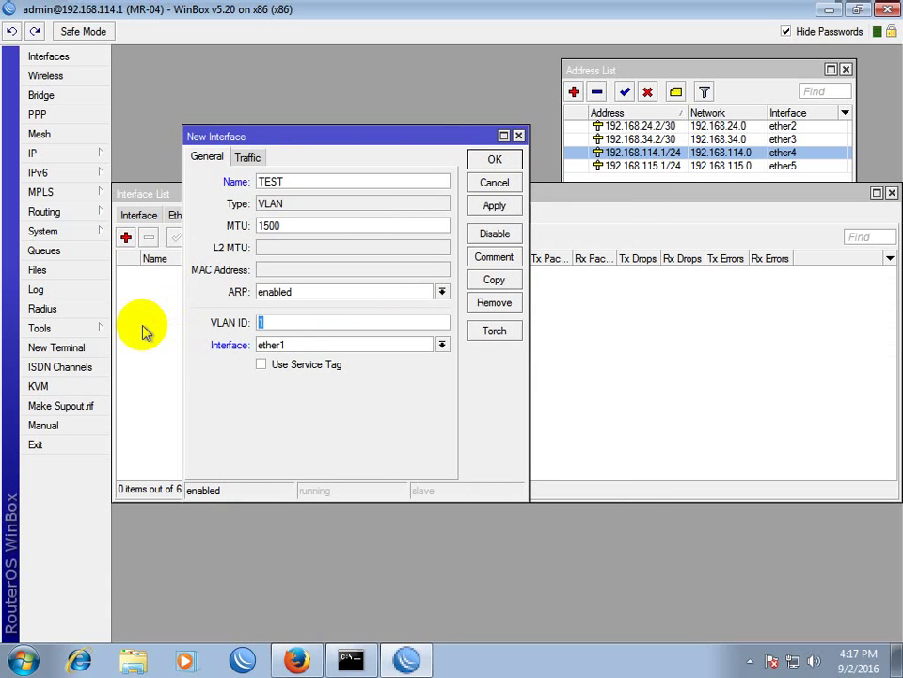
pyautogui.write('100')
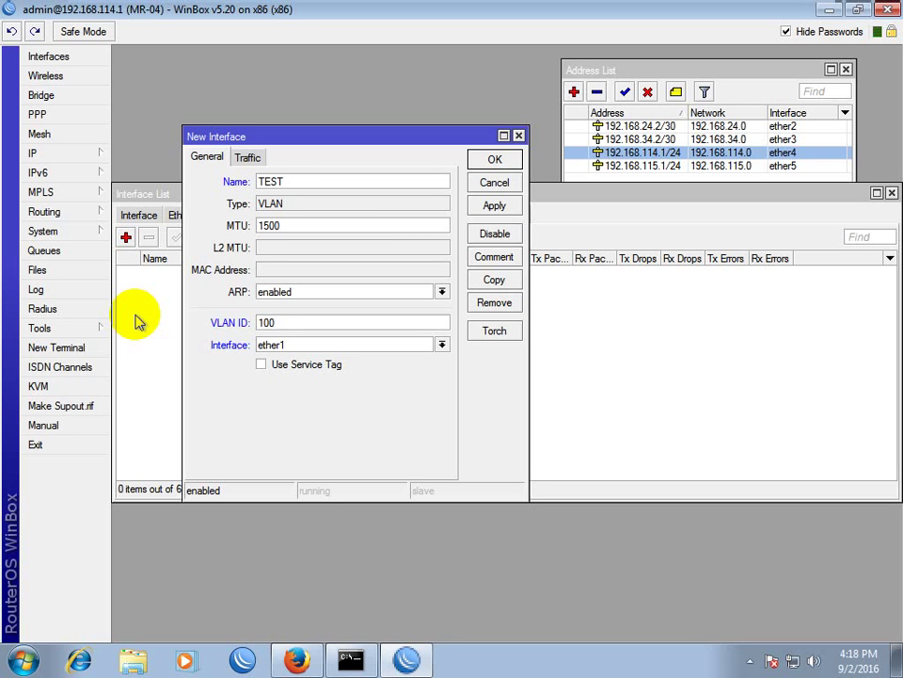
pyautogui.click(439, 346)
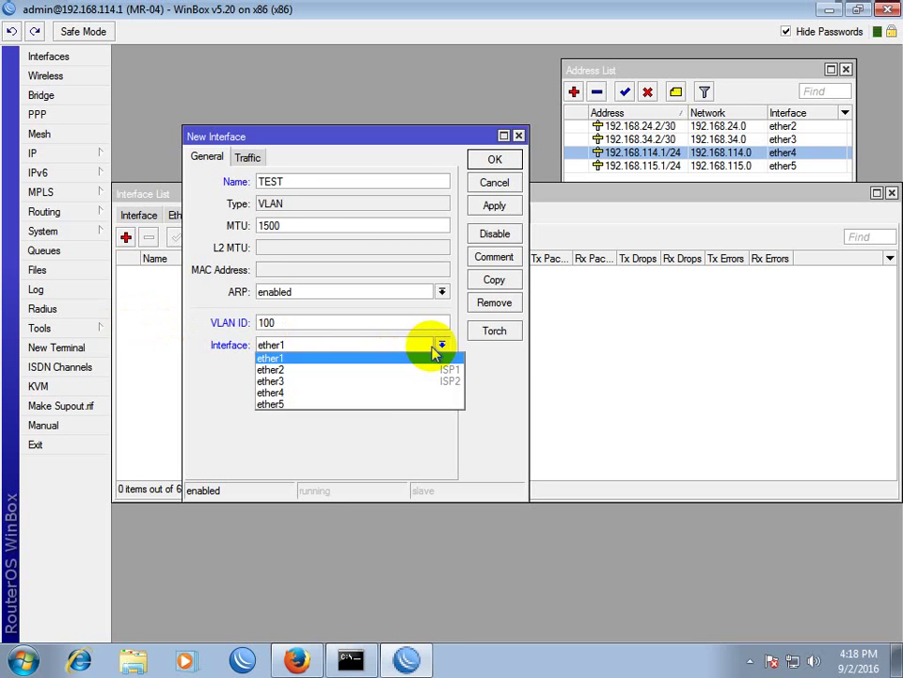
pyautogui.click(341, 396)
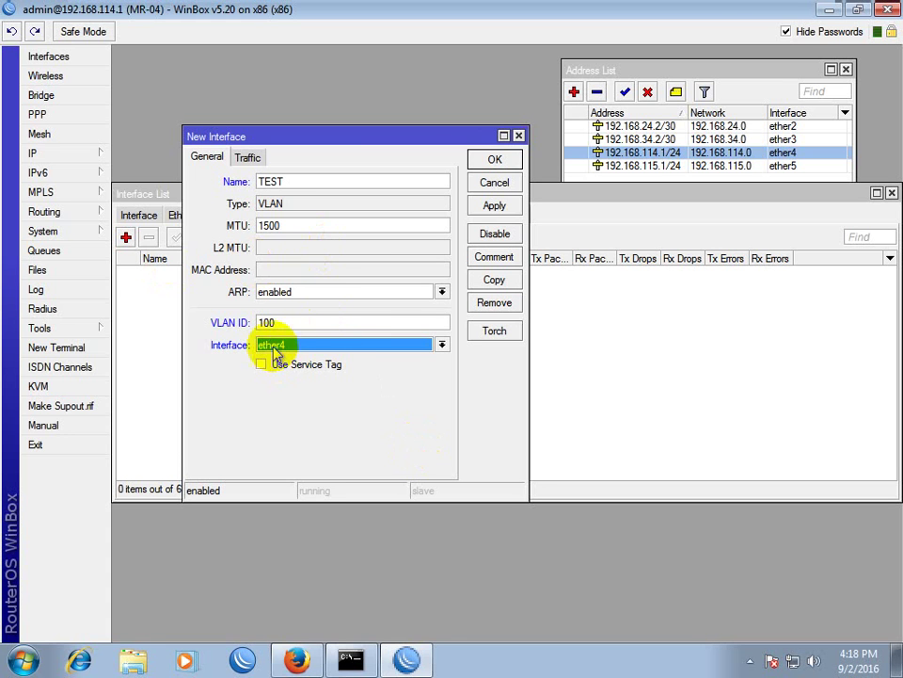
pyautogui.click(292, 323)
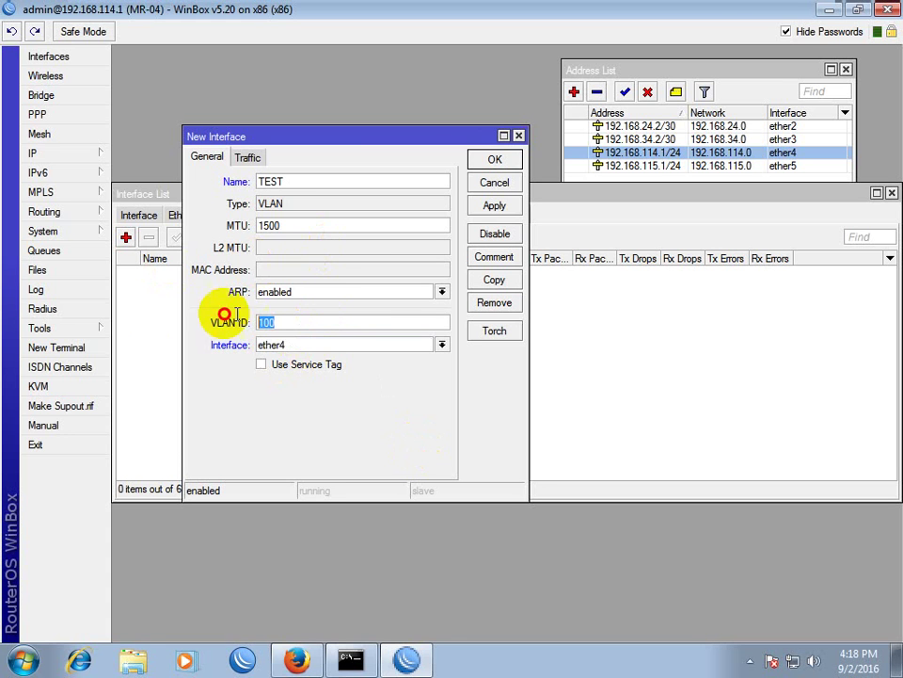
pyautogui.click(495, 165)
pyautogui.click(493, 162)
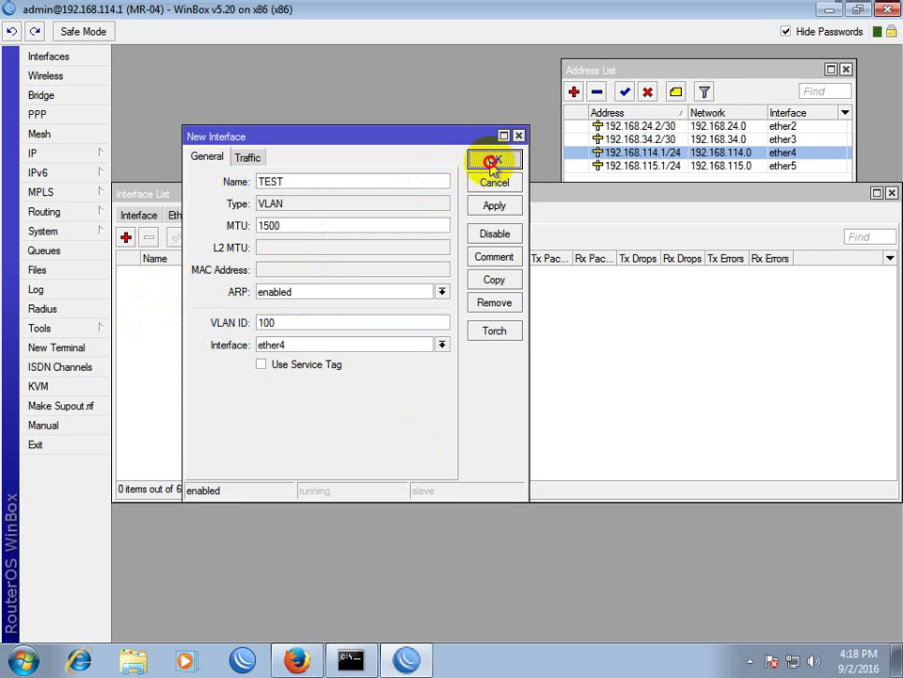
pyautogui.click(341, 272)
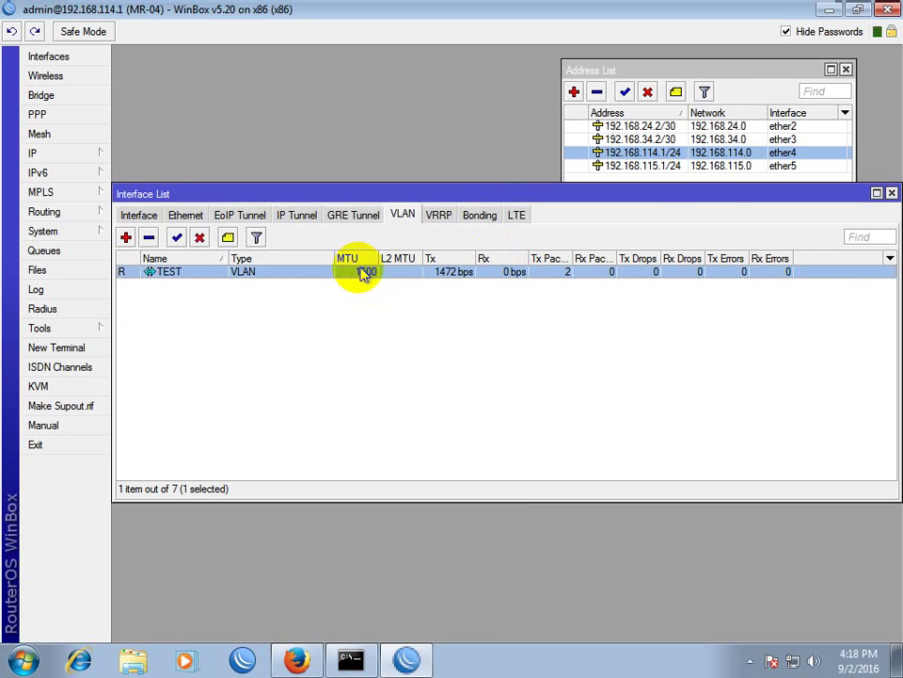
# - Reassign address 192.168.114.1/24 from ether4 to the TEST VLAN interface
pyautogui.doubleClick(748, 157)
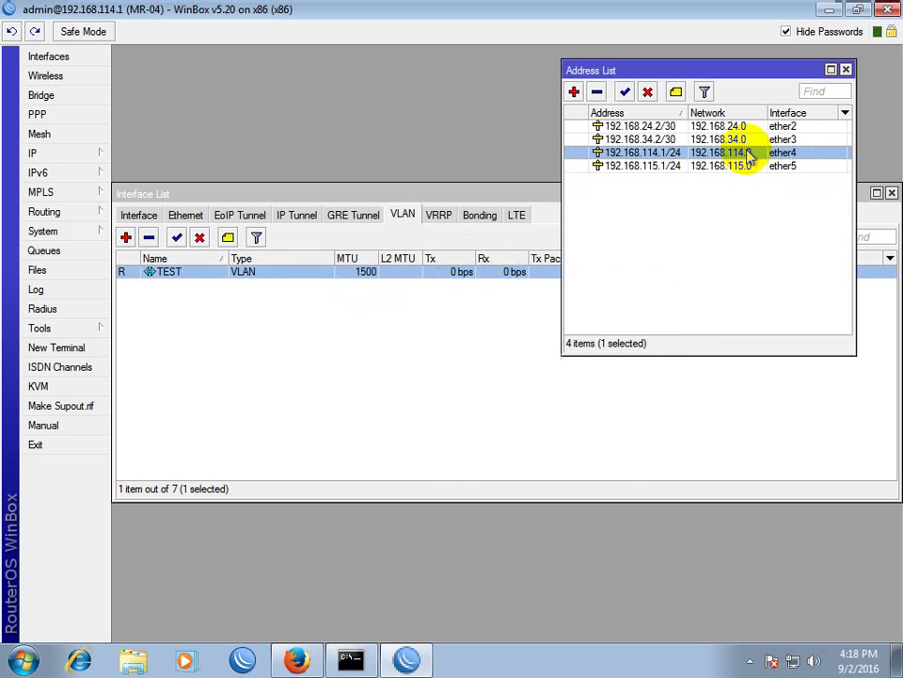
pyautogui.click(815, 372)
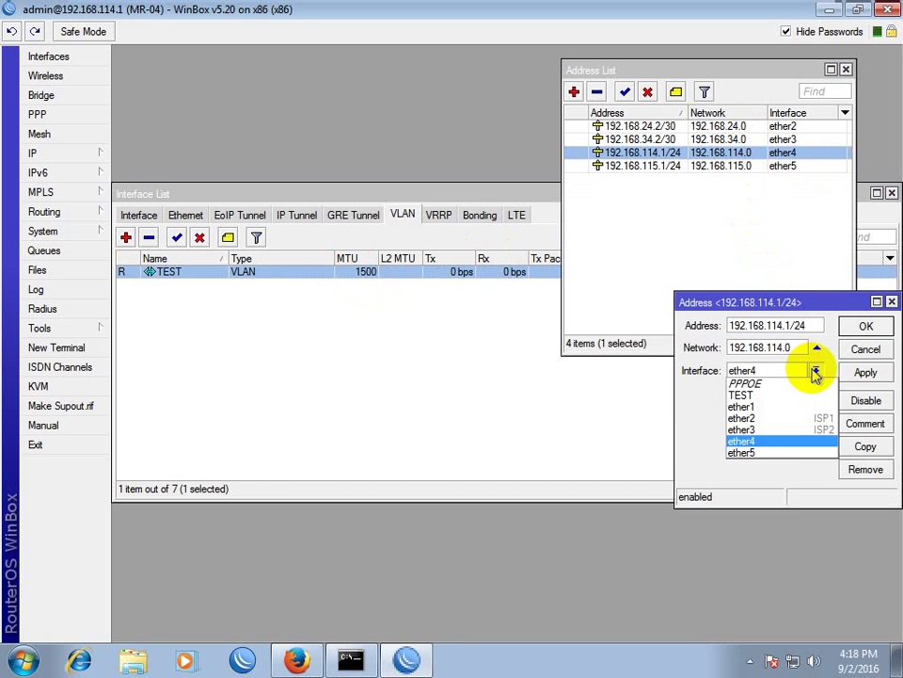
pyautogui.click(768, 395)
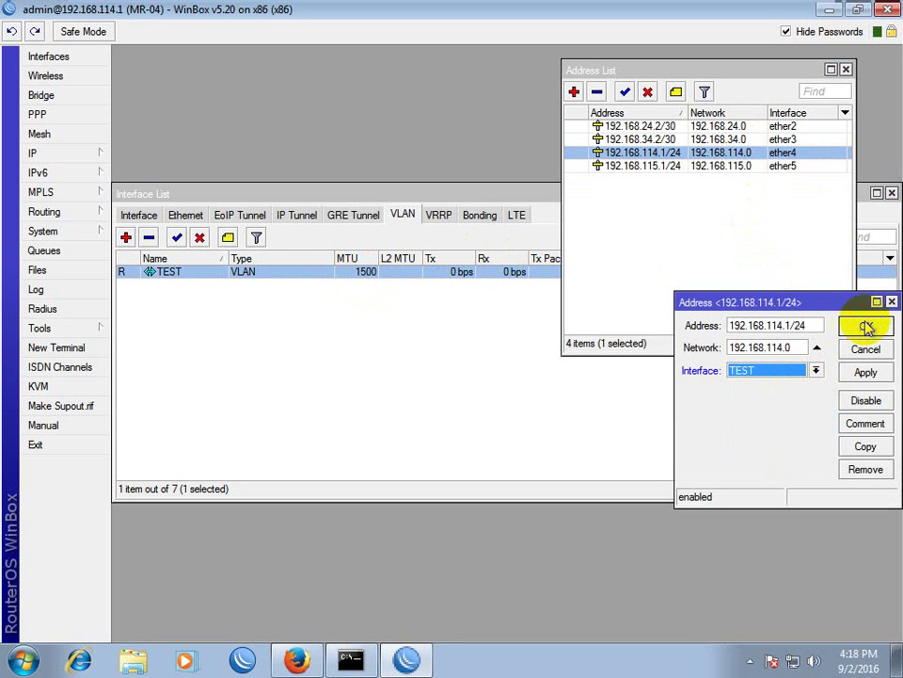
pyautogui.click(866, 327)
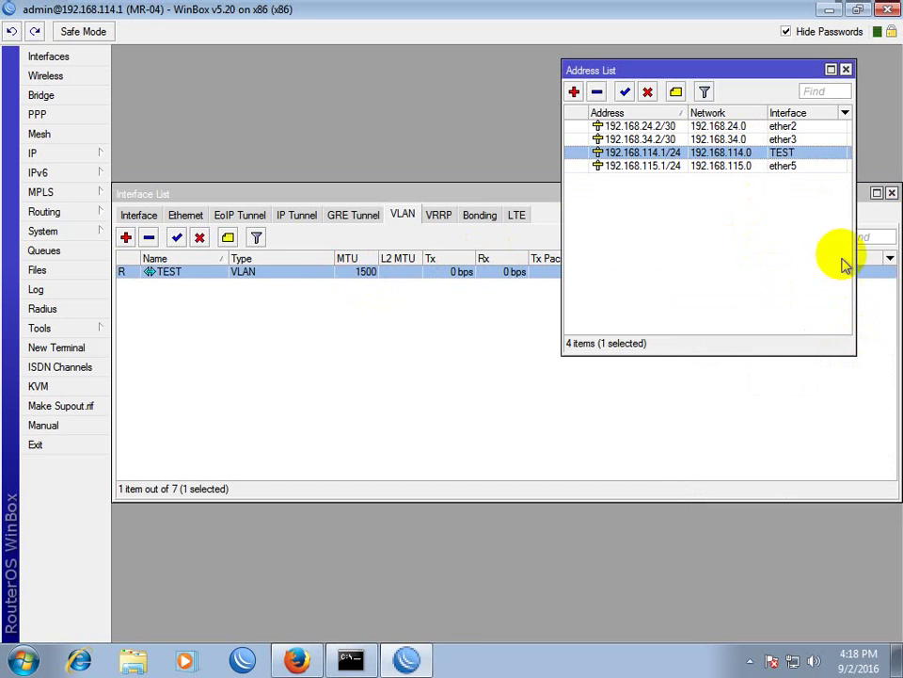
pyautogui.click(544, 196)
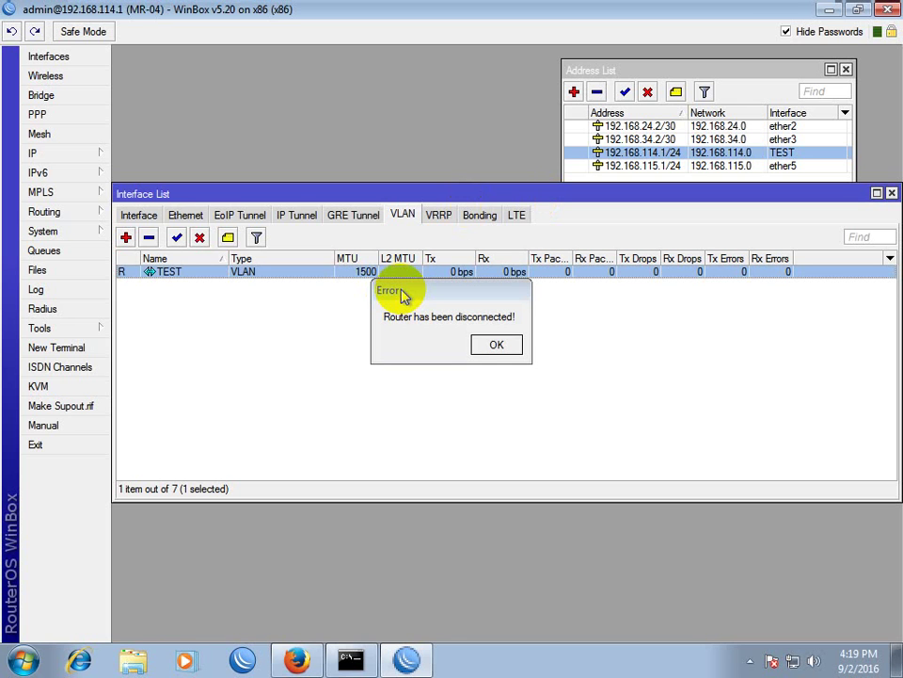
# - Dismiss the disconnect error and rerun tracert -d 8.8.8.8 in Command Prompt
pyautogui.click(497, 346)
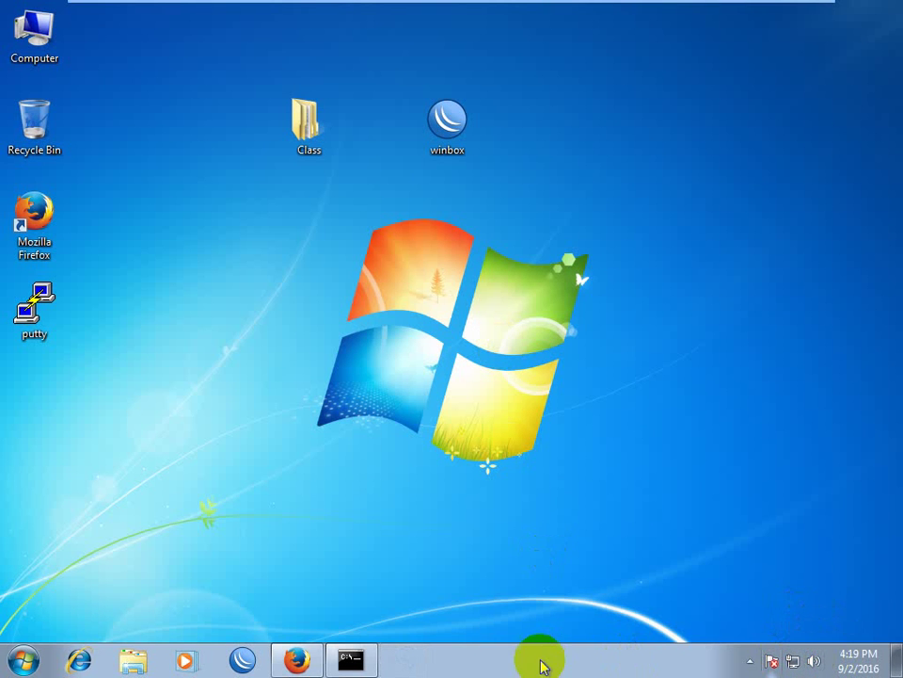
pyautogui.click(352, 659)
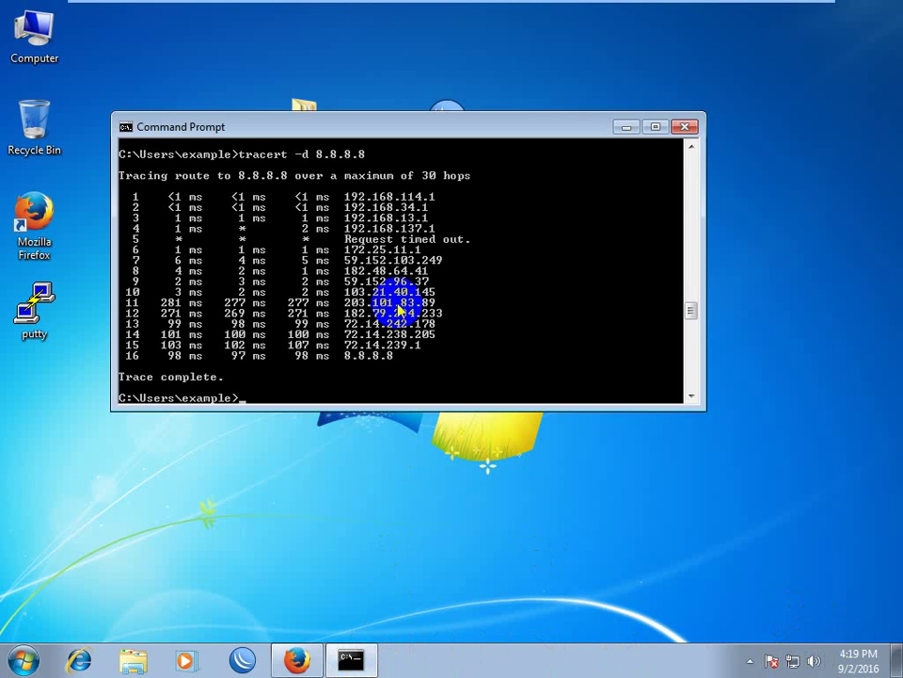
pyautogui.press('Up')
pyautogui.press('Return')
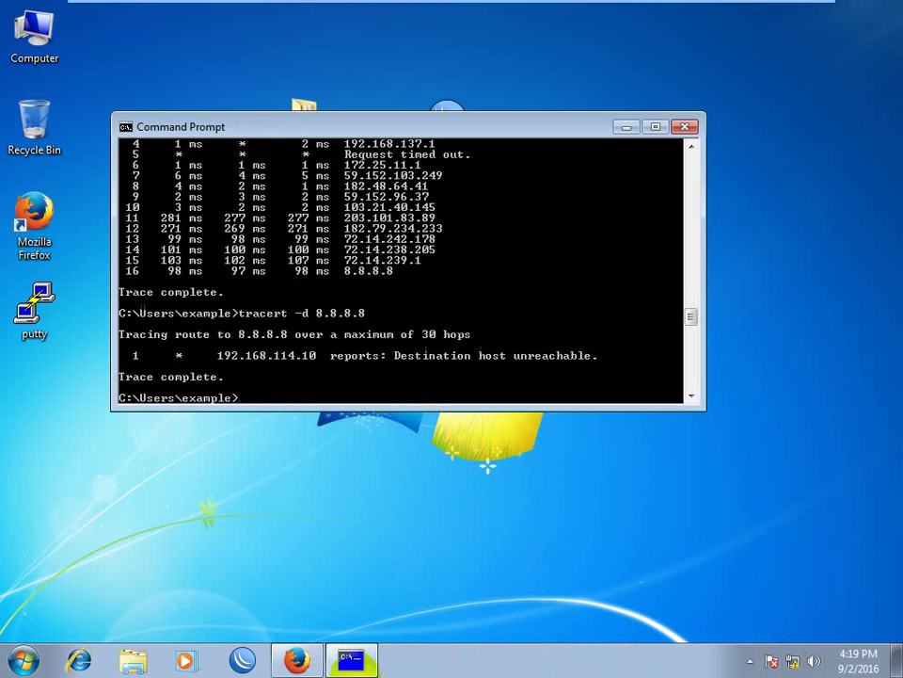
pyautogui.moveTo(304, 662)
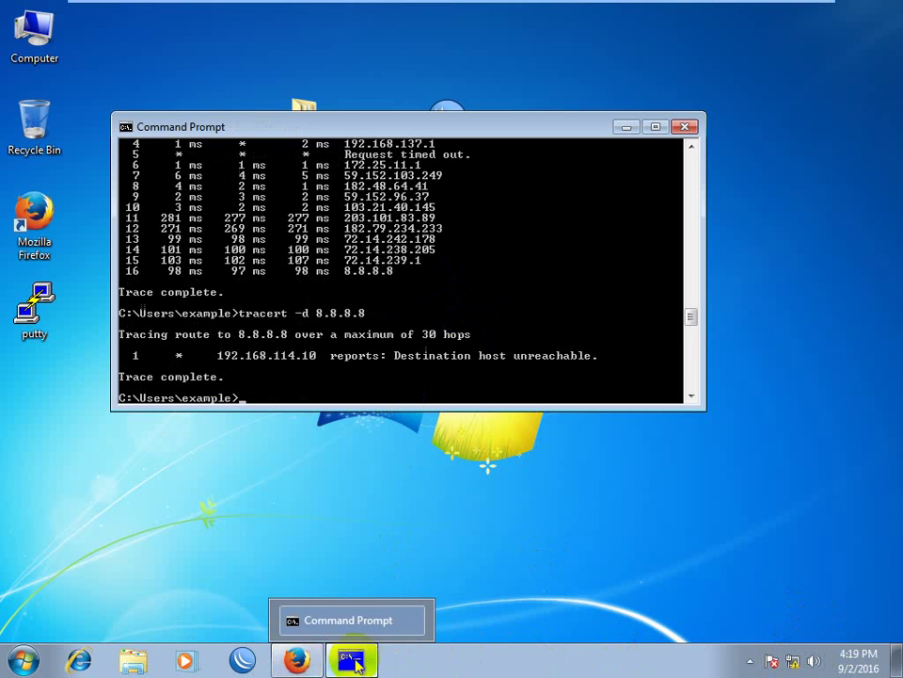
# - Relaunch WinBox and try connecting to 192.168.114.1, cancelling the stalled attempt
pyautogui.click(242, 659)
pyautogui.click(501, 357)
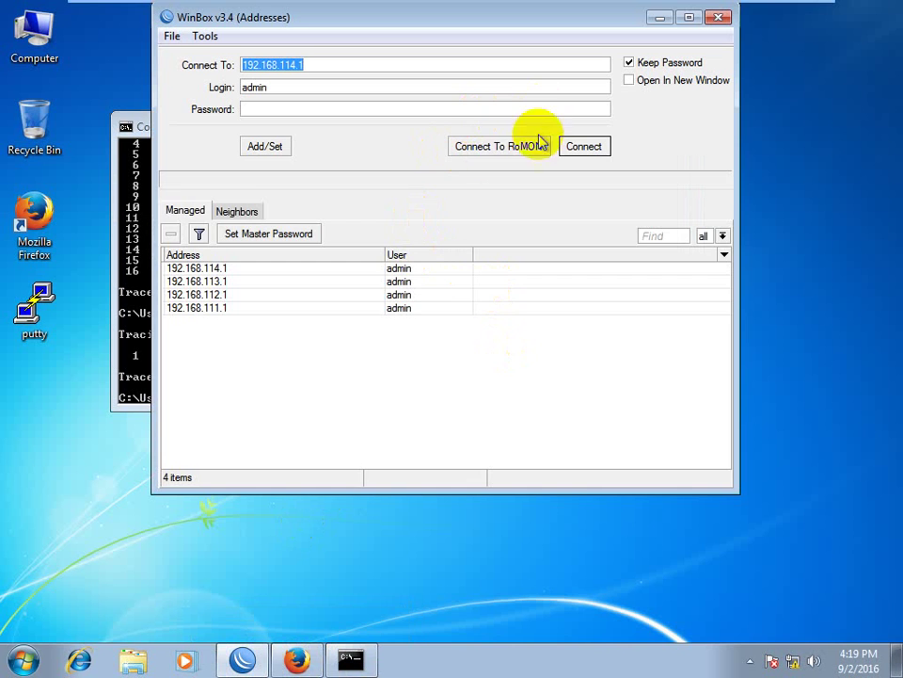
pyautogui.click(584, 150)
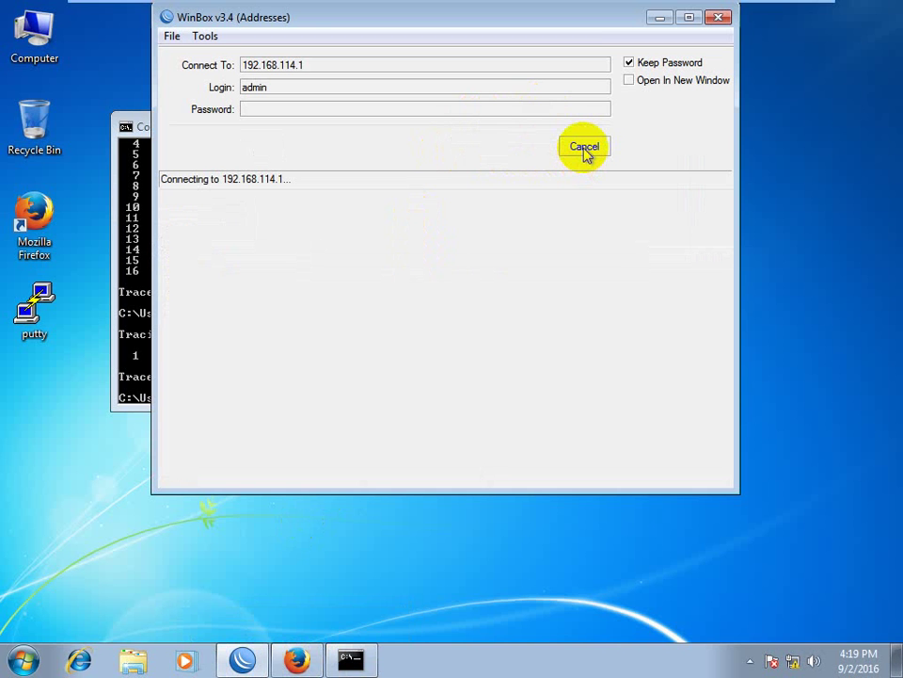
pyautogui.click(584, 149)
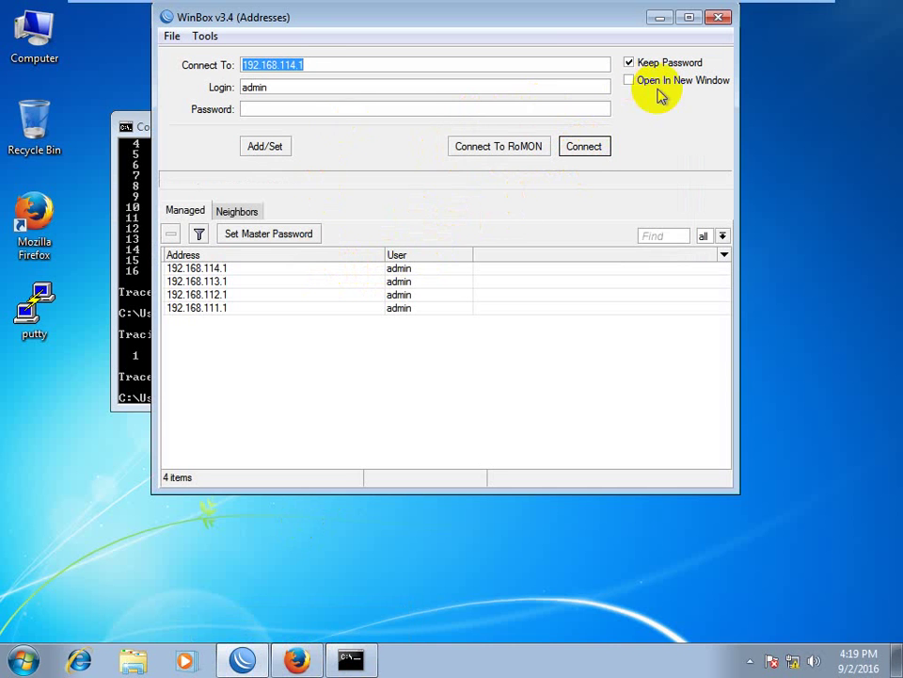
# - Look through the discovered neighbor routers for MR-04, then close WinBox
pyautogui.click(238, 212)
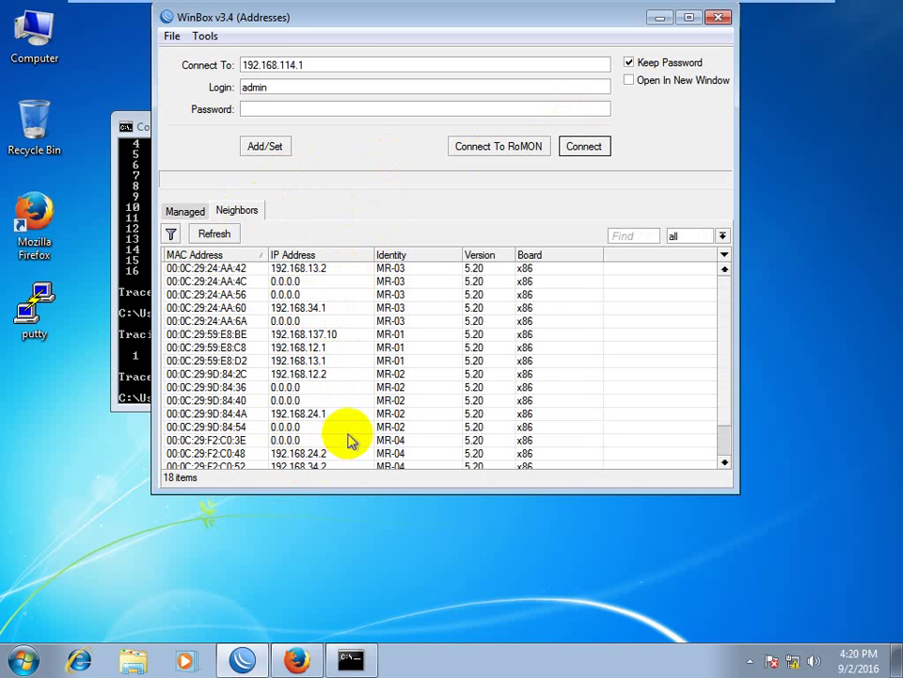
pyautogui.scroll(-1, 350, 440)
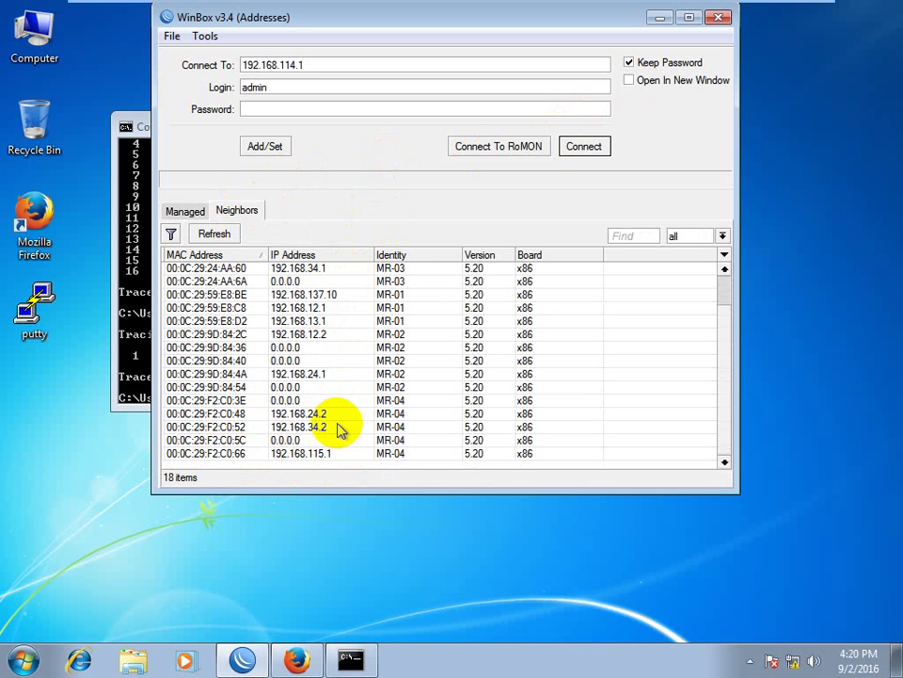
pyautogui.scroll(2, 341, 428)
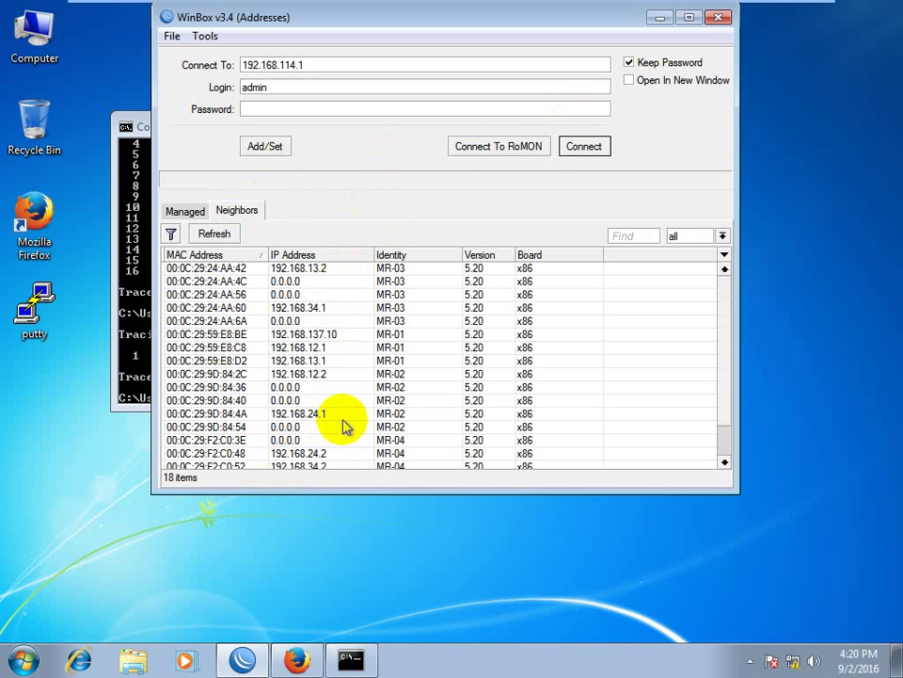
pyautogui.scroll(-2, 322, 385)
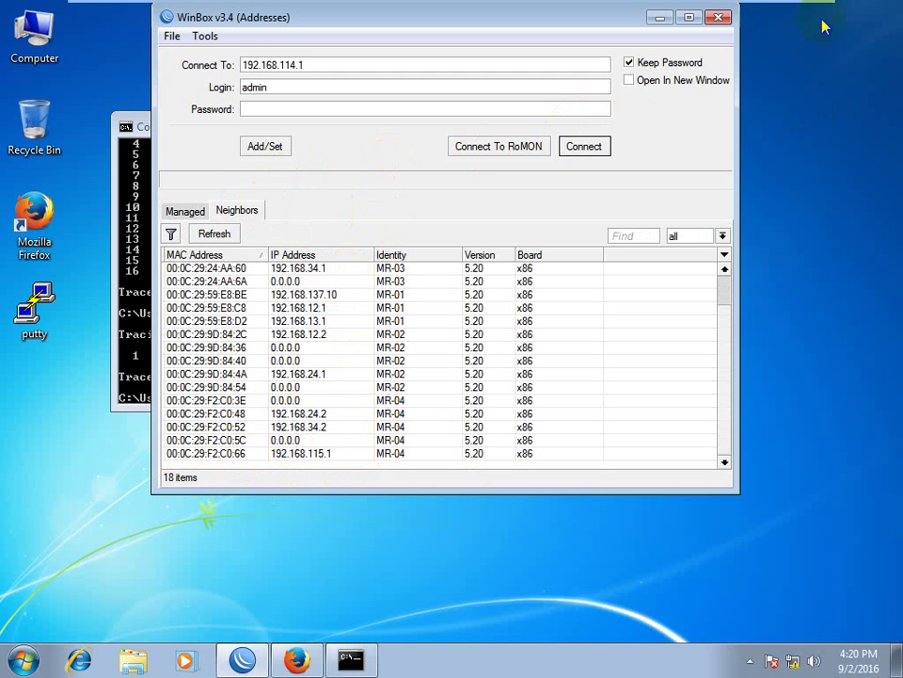
pyautogui.click(720, 19)
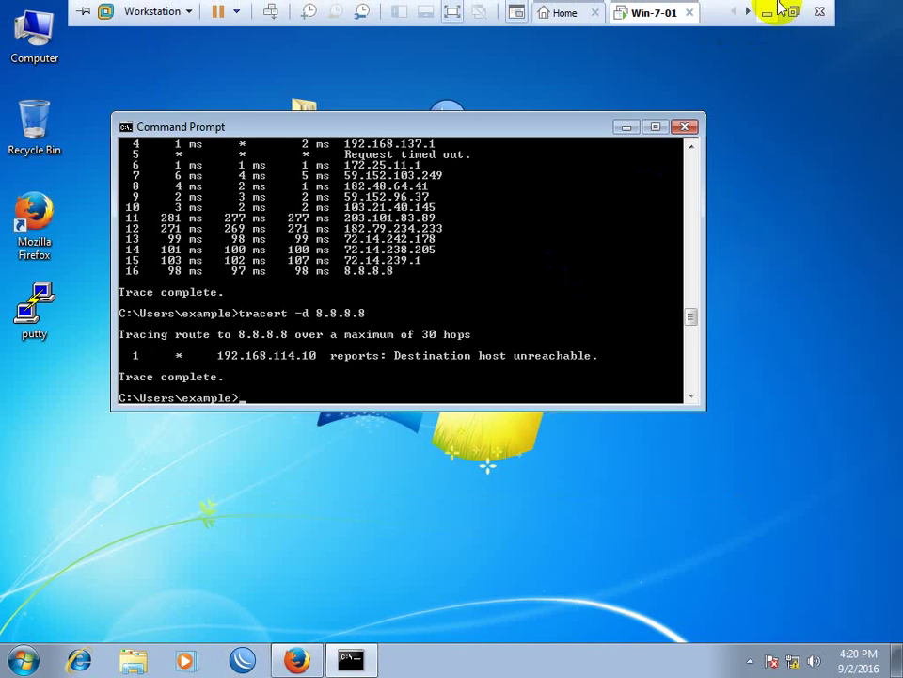
# - Leave the Win-7-01 console and bring up the Win-7 virtual machine's full-screen console
pyautogui.click(773, 8)
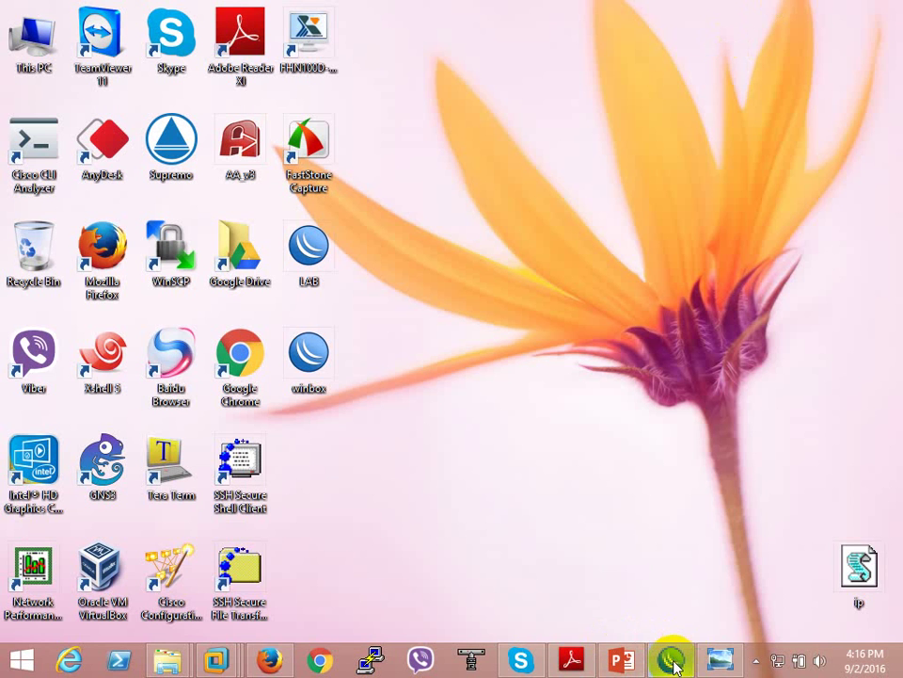
pyautogui.moveTo(220, 661)
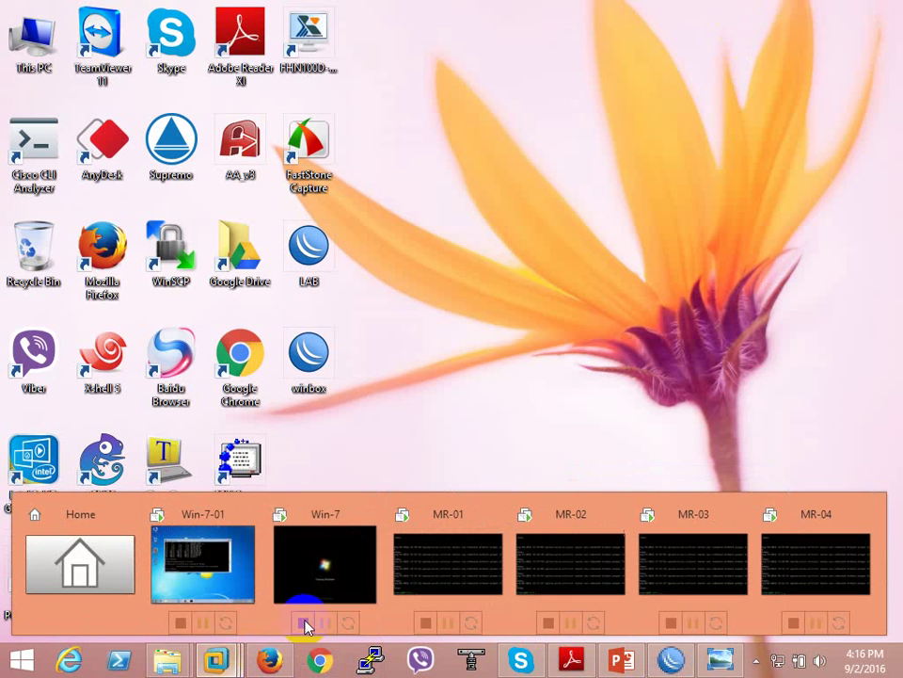
pyautogui.click(723, 559)
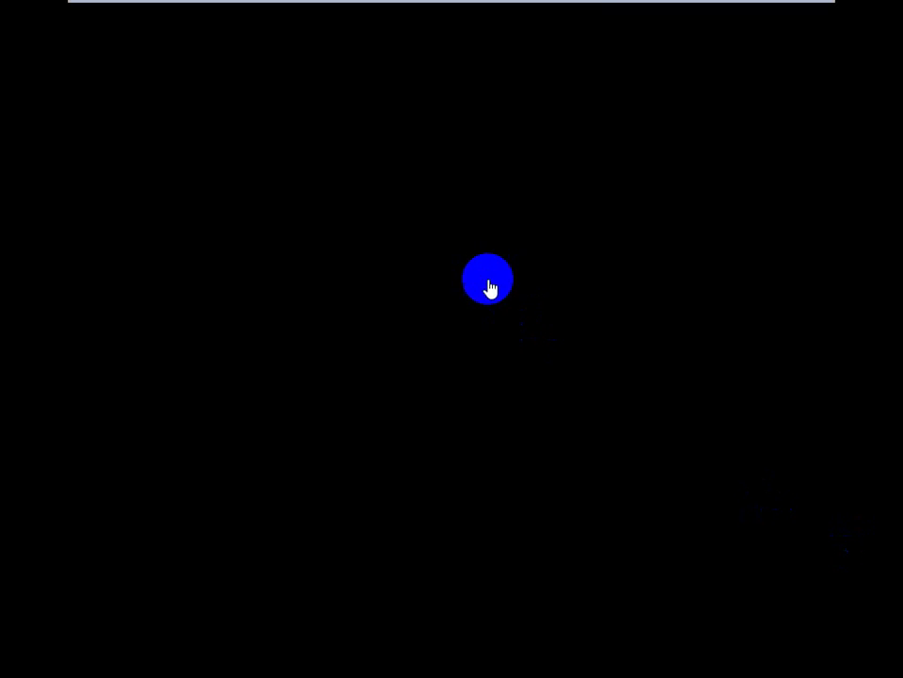
pyautogui.click(474, 260)
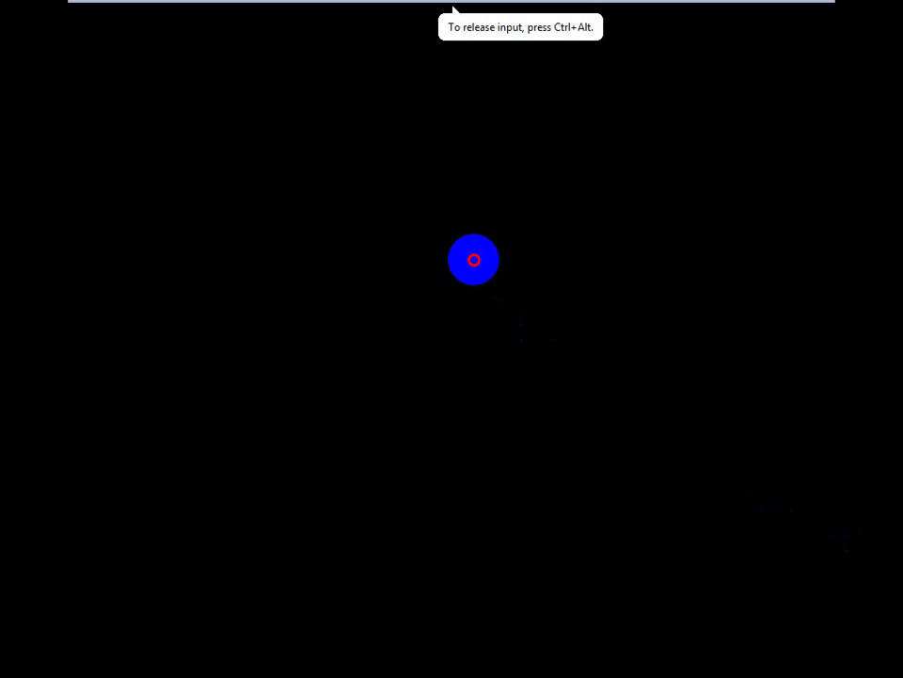
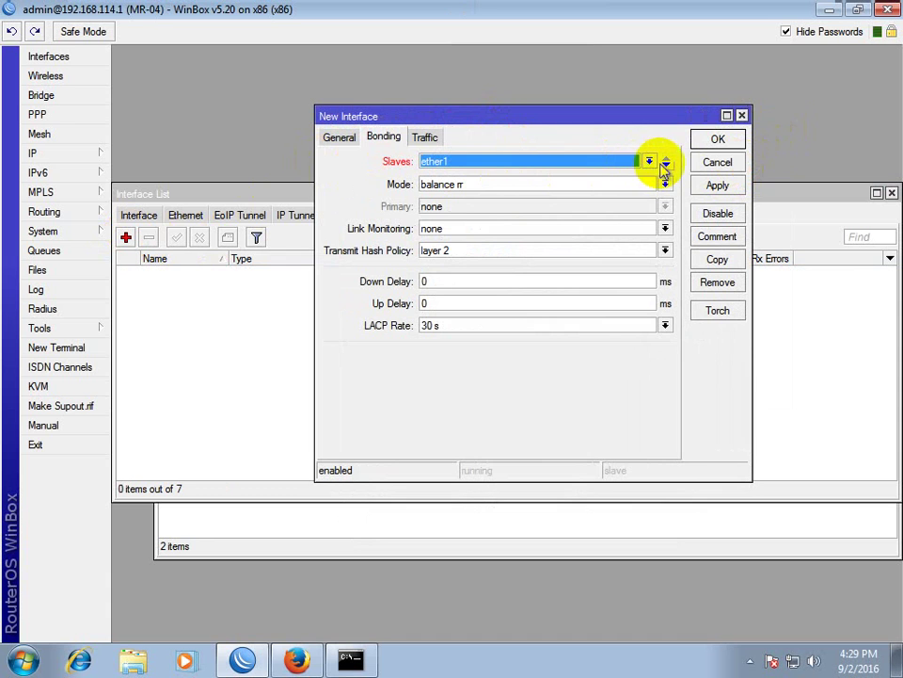
# - Add a second slave row and check that 192.168.34.2/30 sits on ether3 in IP > Addresses
pyautogui.click(665, 165)
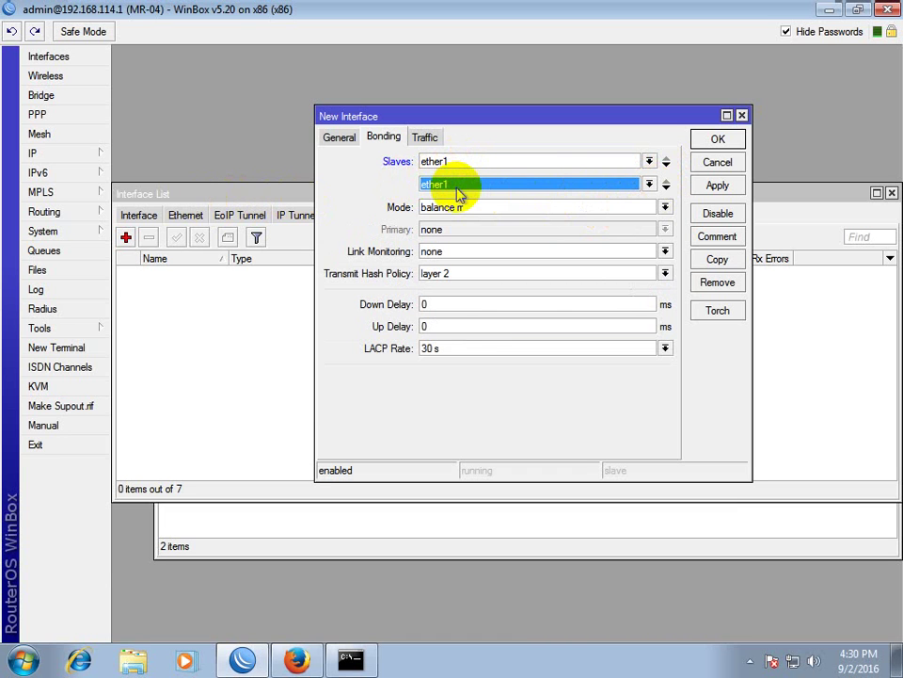
pyautogui.click(83, 154)
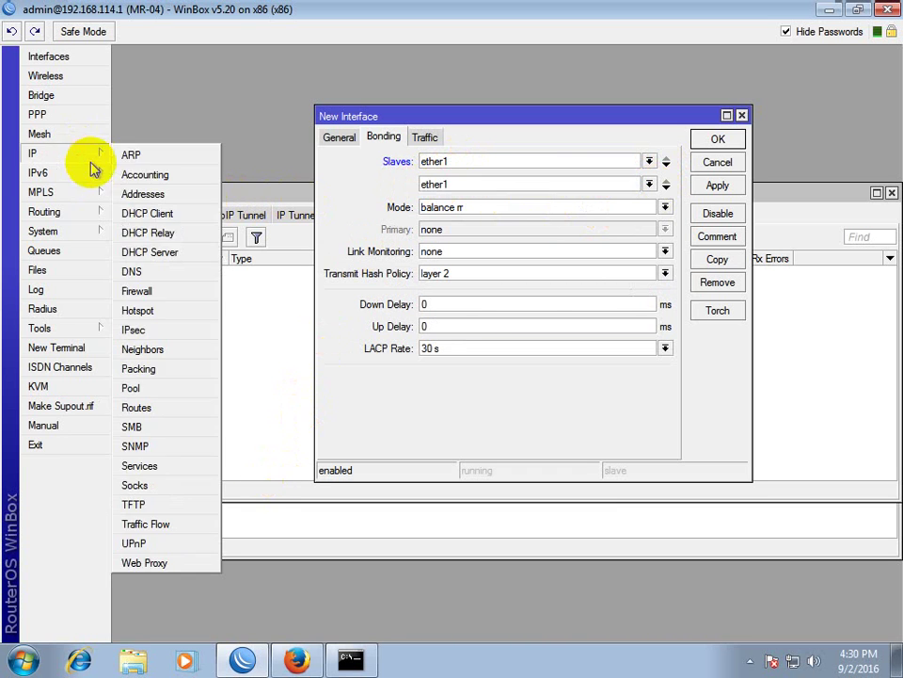
pyautogui.click(155, 192)
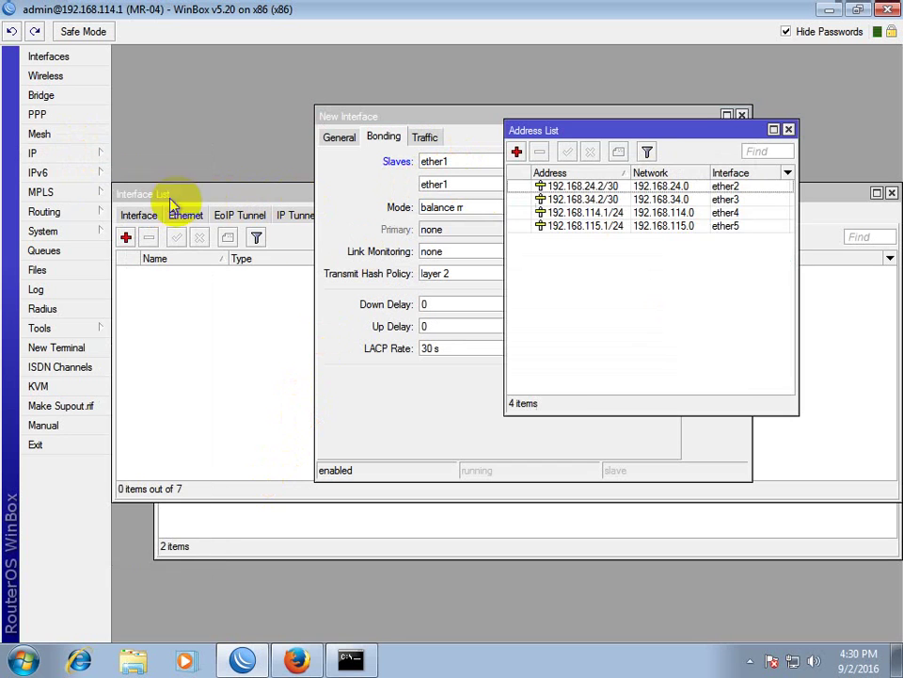
pyautogui.click(734, 200)
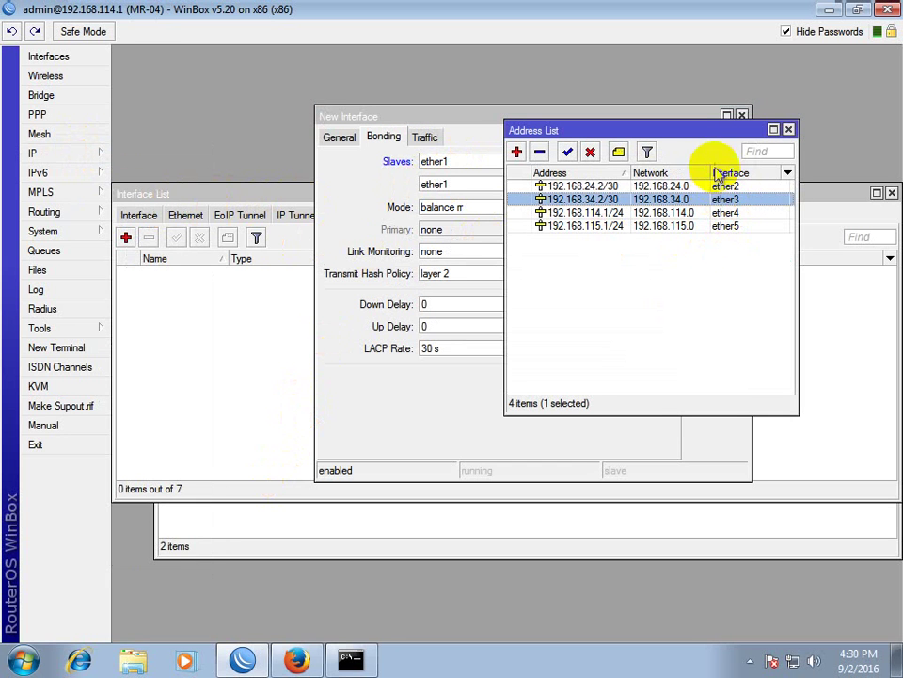
pyautogui.moveTo(698, 136); pyautogui.dragTo(718, 355)
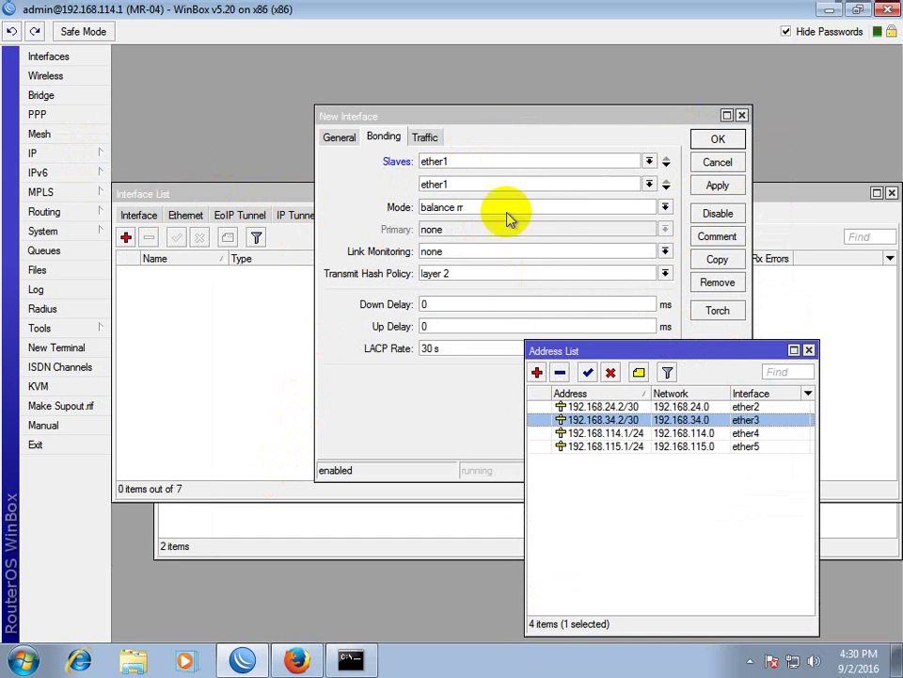
# - Set ether3 as the second slave and create bonding1 with ether1 and ether3
pyautogui.click(484, 127)
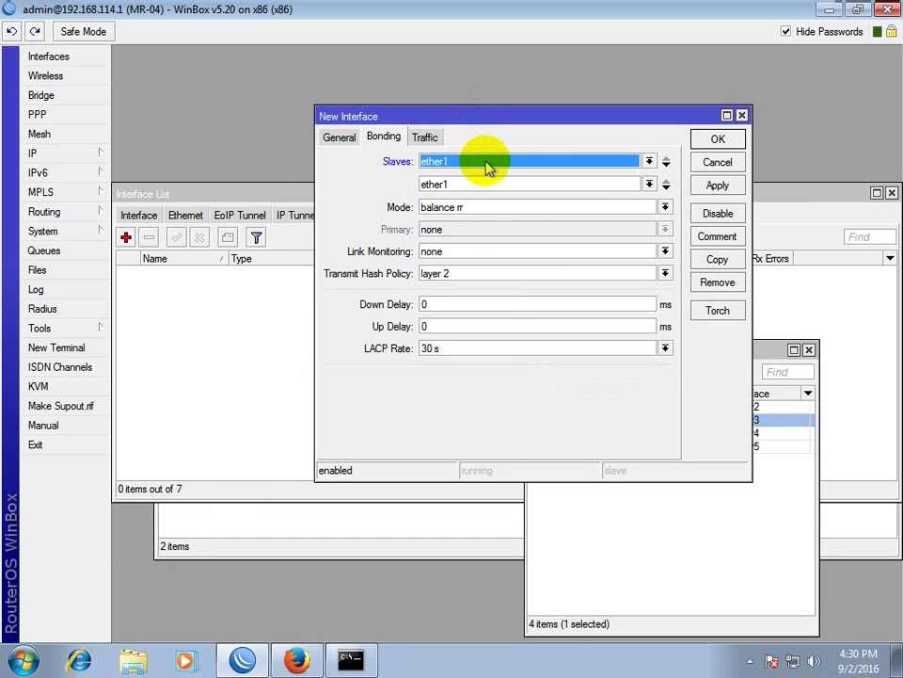
pyautogui.click(653, 184)
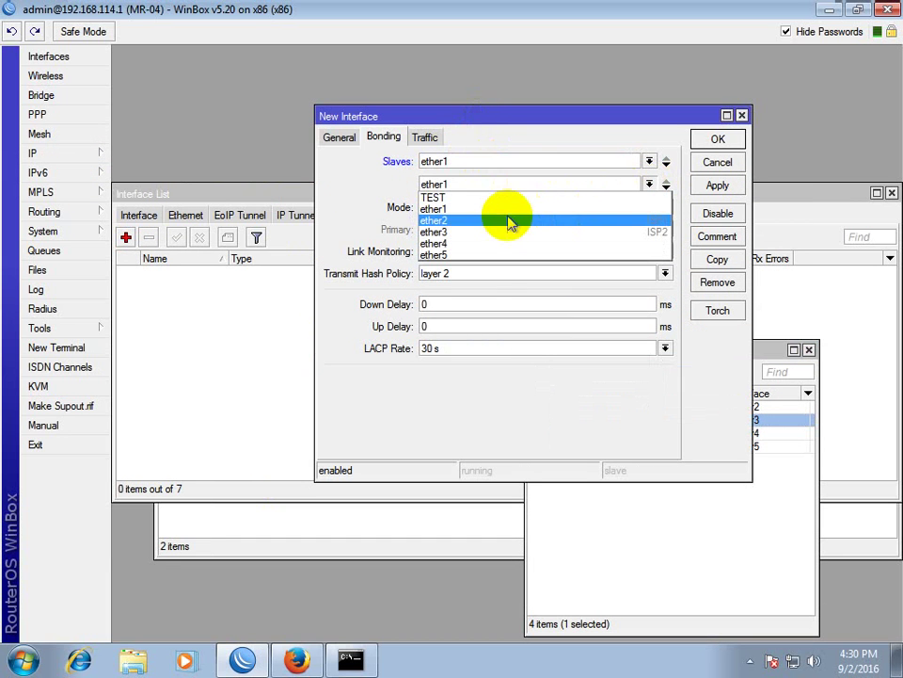
pyautogui.click(452, 233)
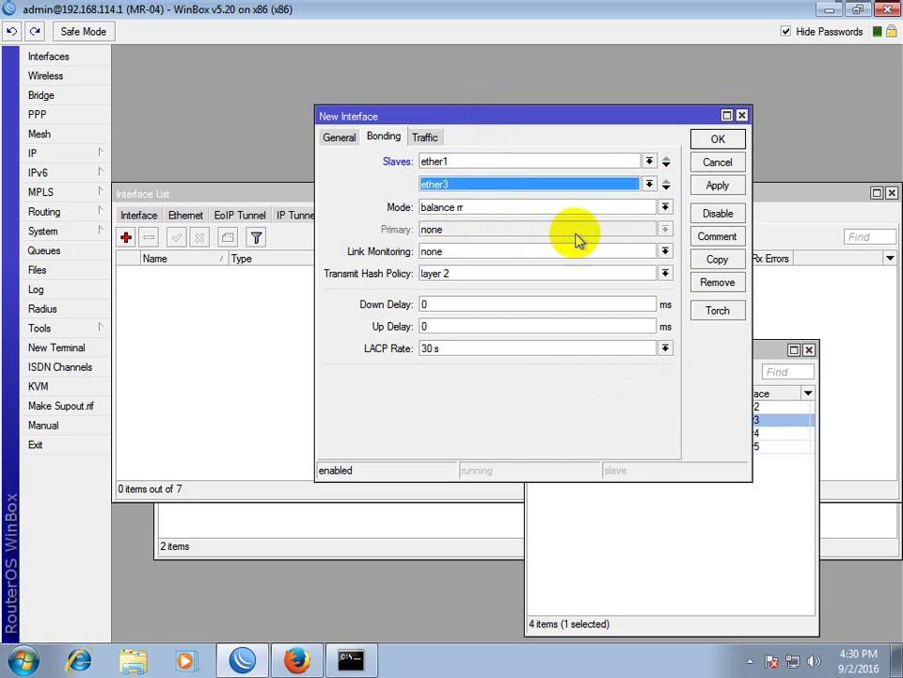
pyautogui.click(716, 141)
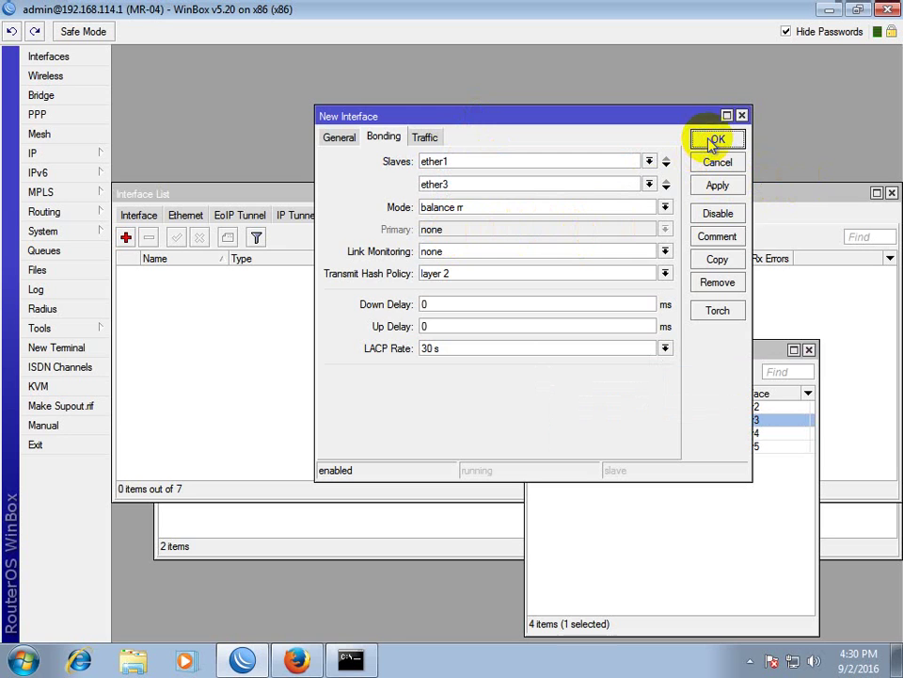
pyautogui.click(726, 186)
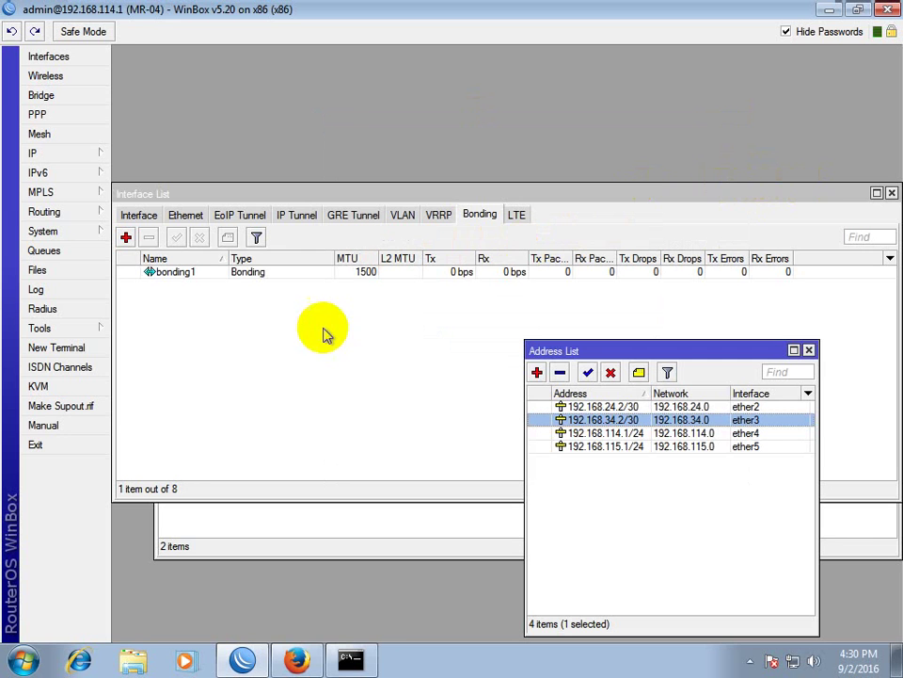
# - Disable the bonding1 interface and widen the Rx column to show full values
pyautogui.click(342, 275)
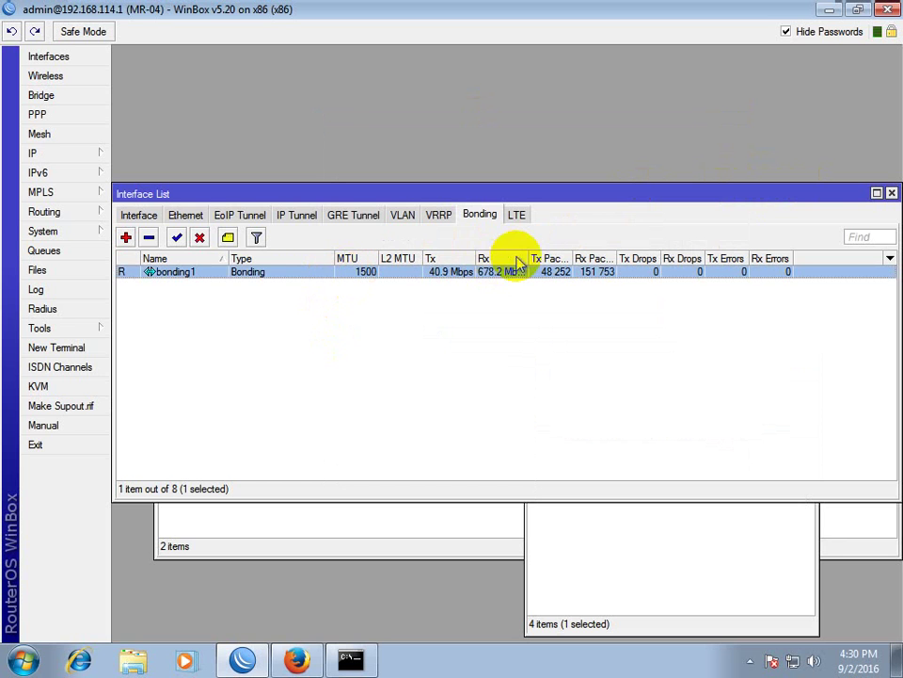
pyautogui.click(199, 238)
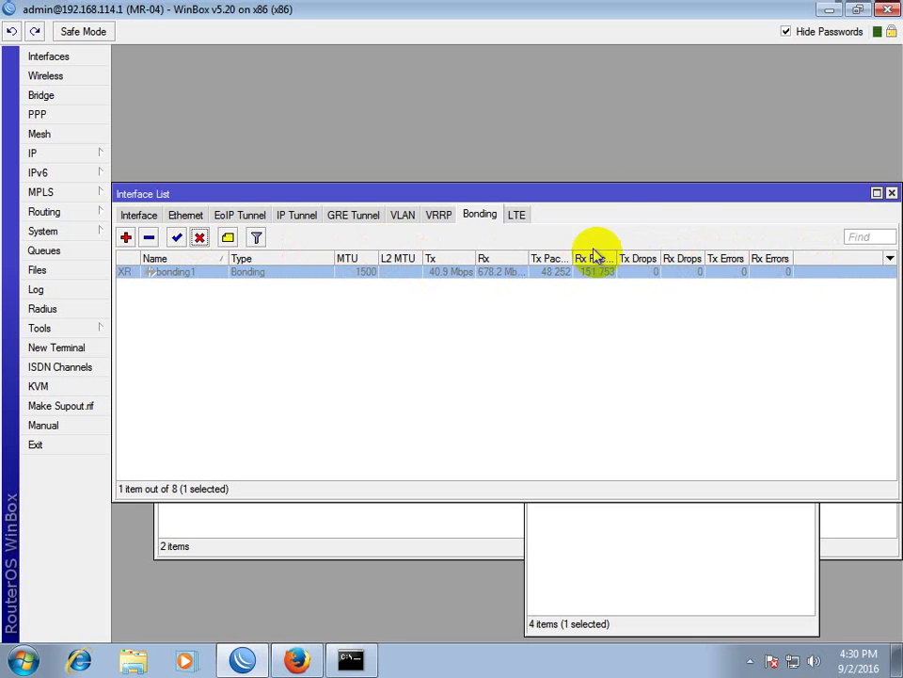
pyautogui.moveTo(528, 254); pyautogui.dragTo(544, 254)
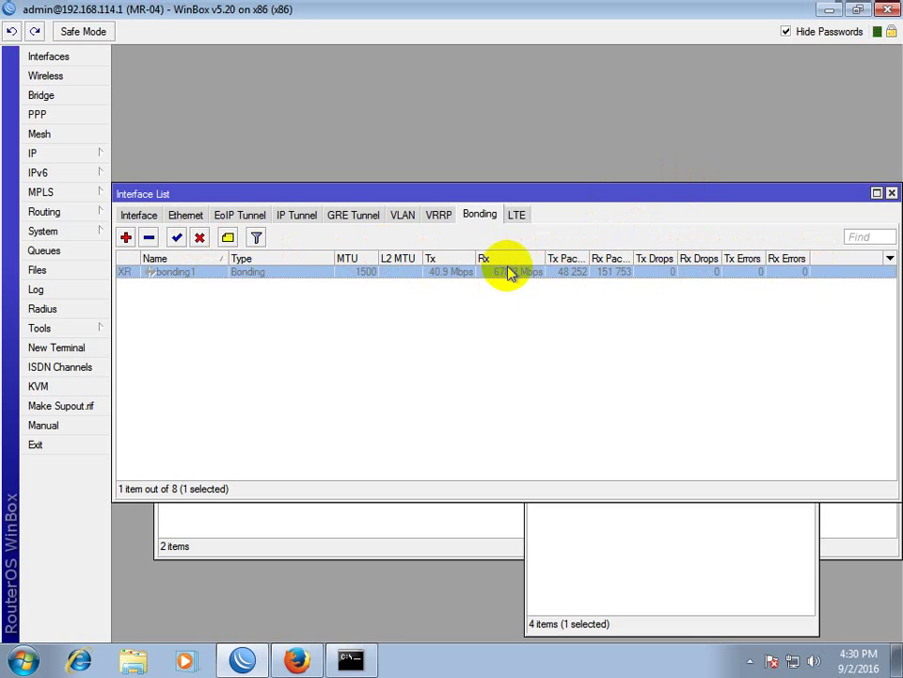
# - Dismiss the WinBox error, minimize the MR-04 session and launch the WinBox loader
pyautogui.click(243, 659)
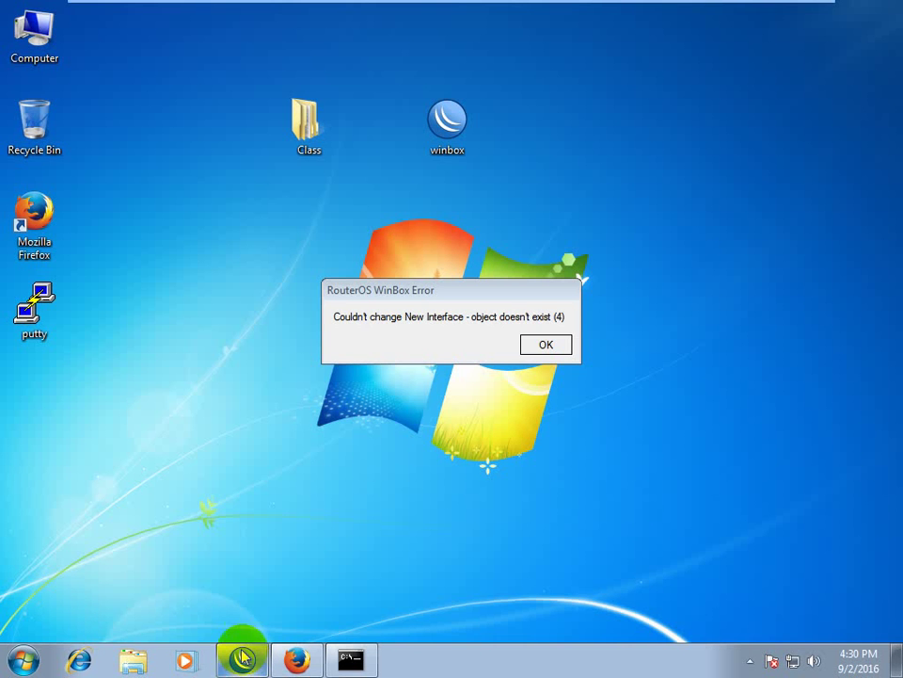
pyautogui.click(535, 345)
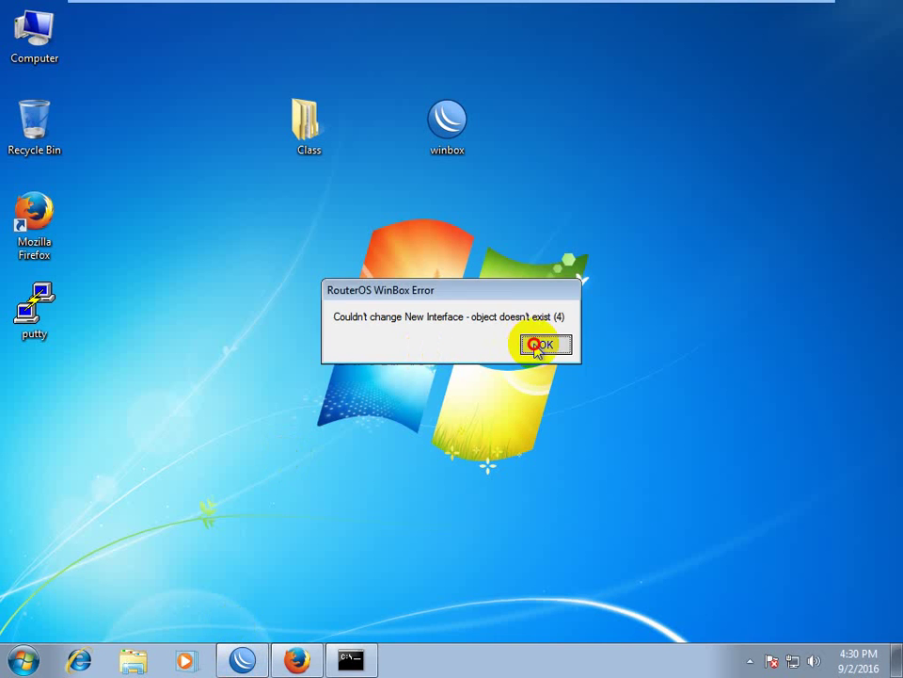
pyautogui.click(254, 659)
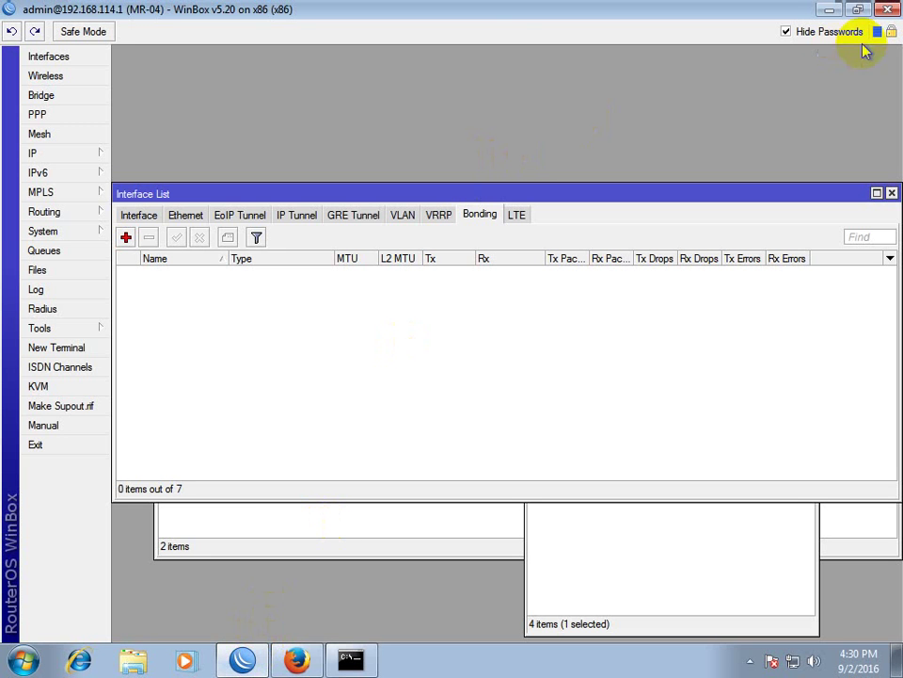
pyautogui.click(827, 9)
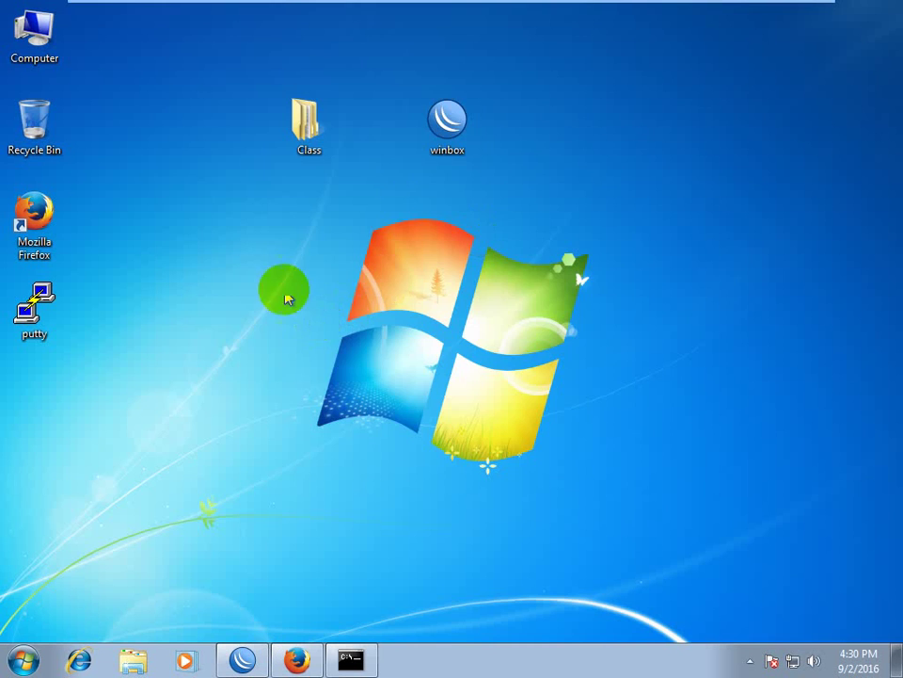
pyautogui.doubleClick(440, 127)
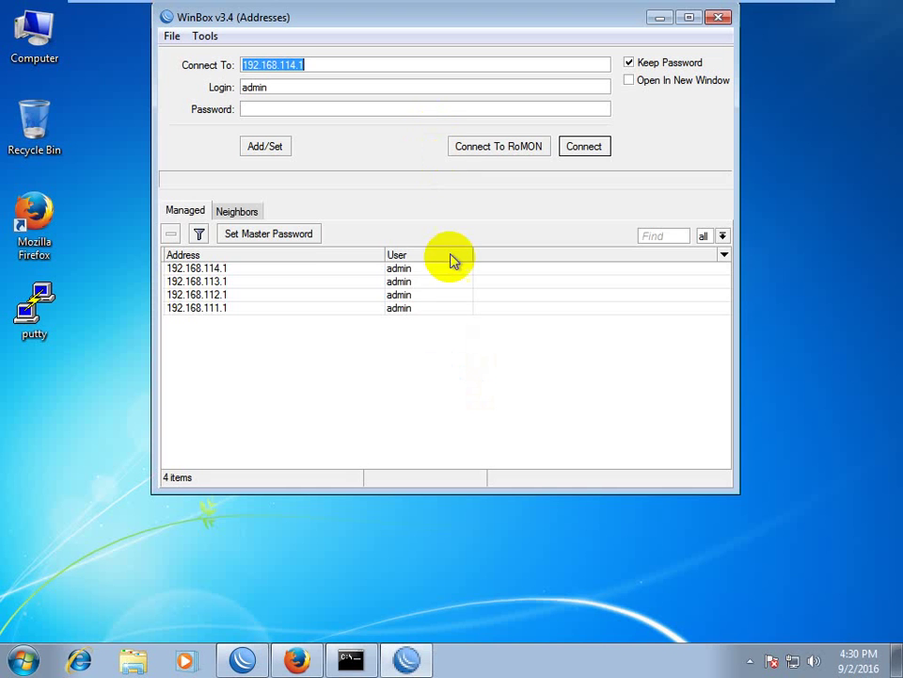
# - Start connecting to 192.168.113.1, recheck the MR-04 session, then cancel the attempt
pyautogui.doubleClick(210, 280)
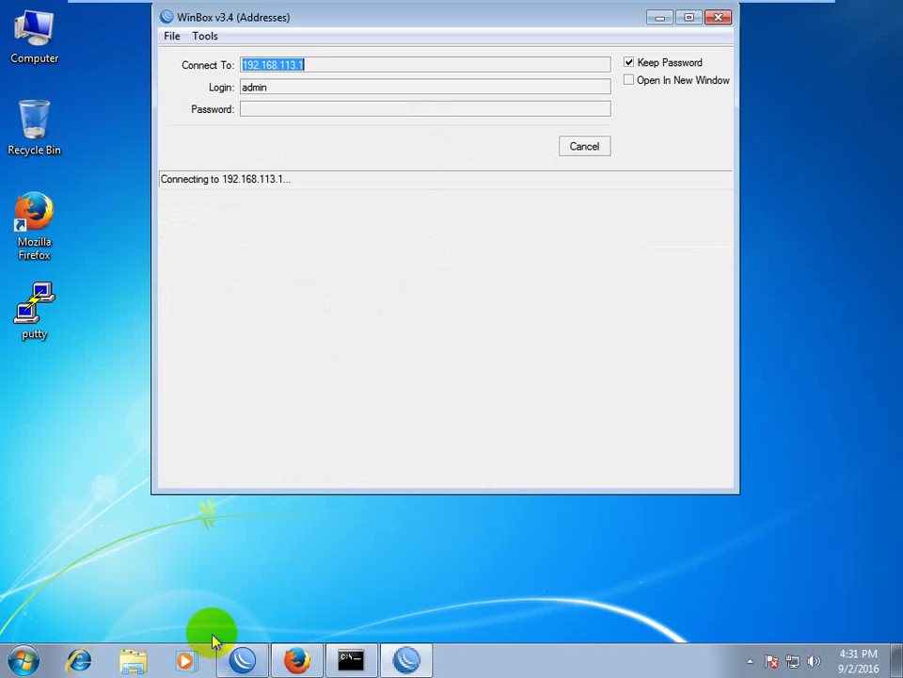
pyautogui.moveTo(243, 662)
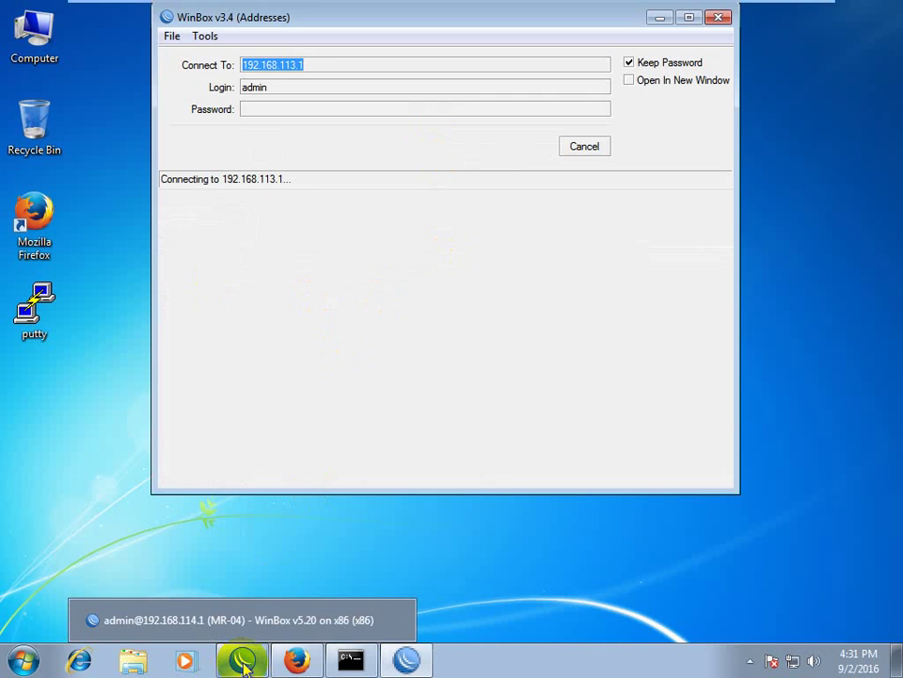
pyautogui.click(243, 661)
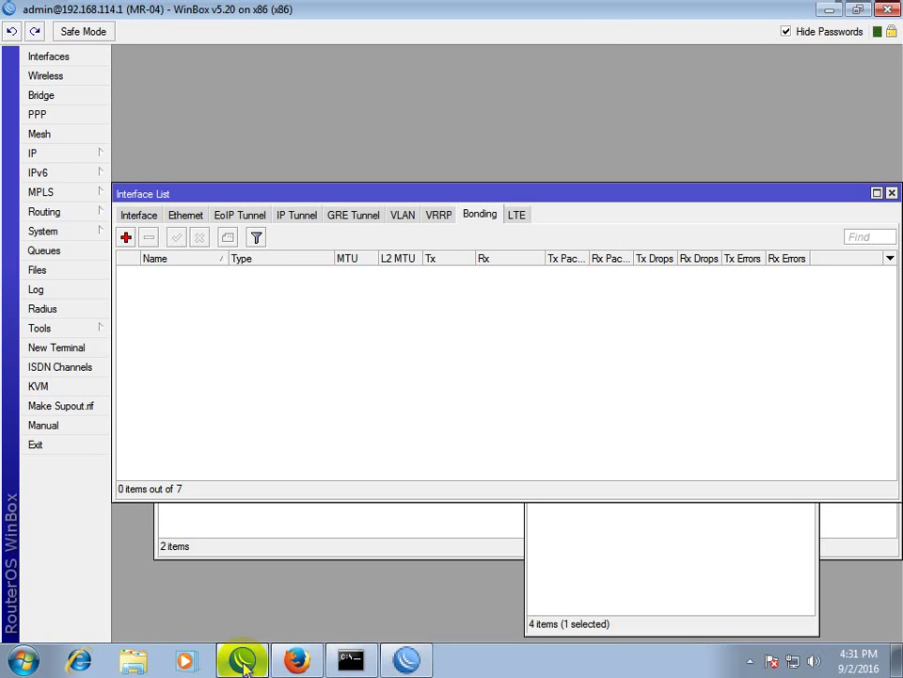
pyautogui.click(823, 12)
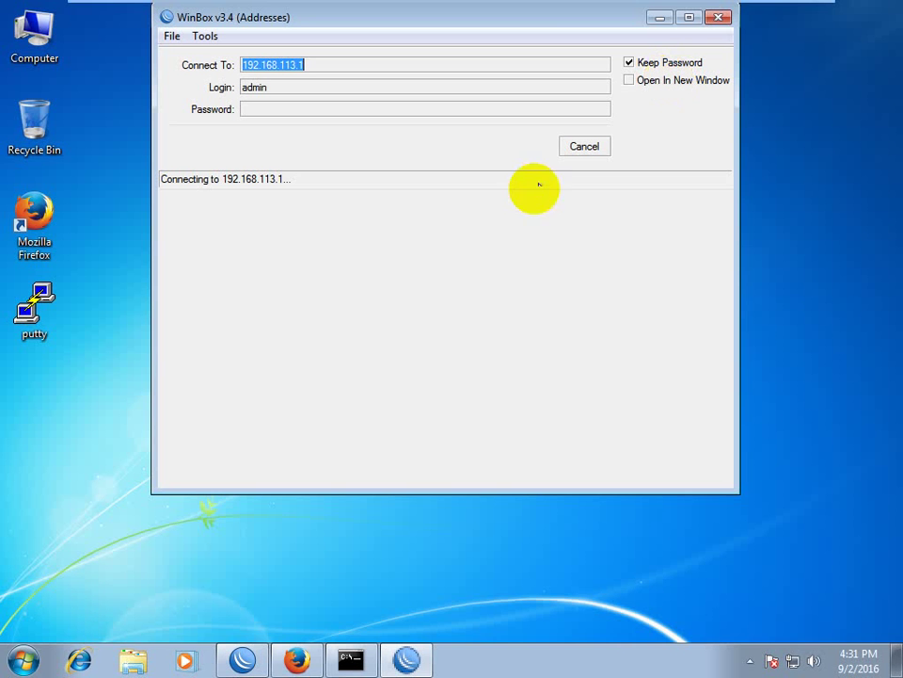
pyautogui.click(585, 148)
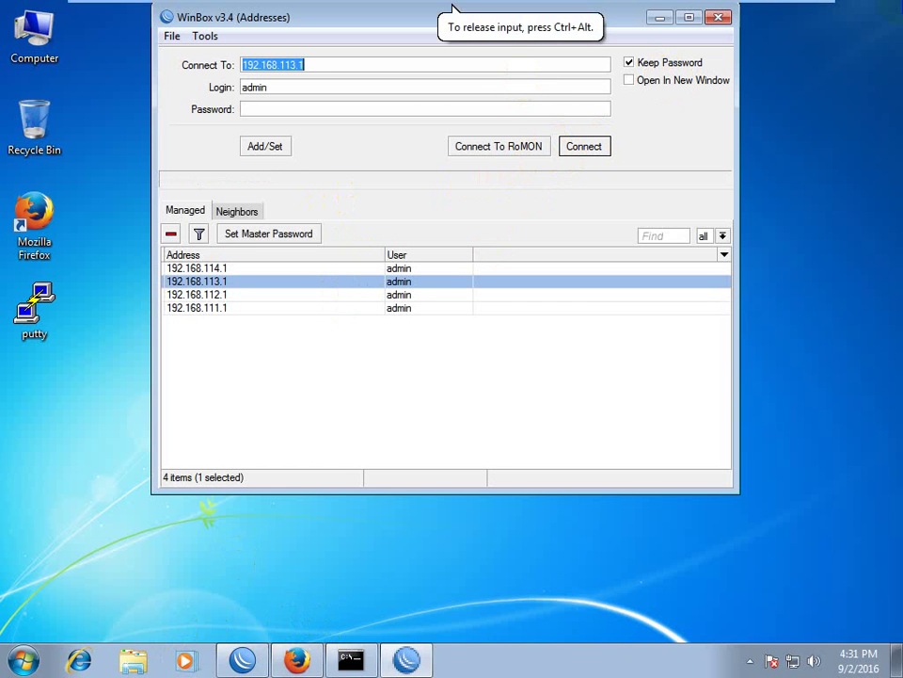
# - In MR-03's console, enter /interface bonding and print the existing bonding interfaces
pyautogui.click(774, 9)
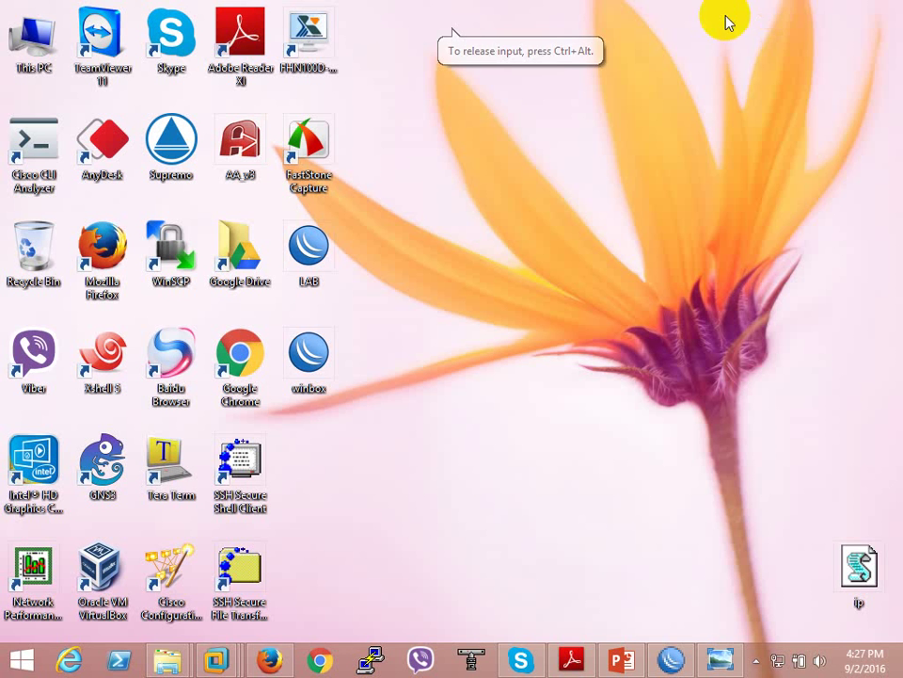
pyautogui.moveTo(222, 657)
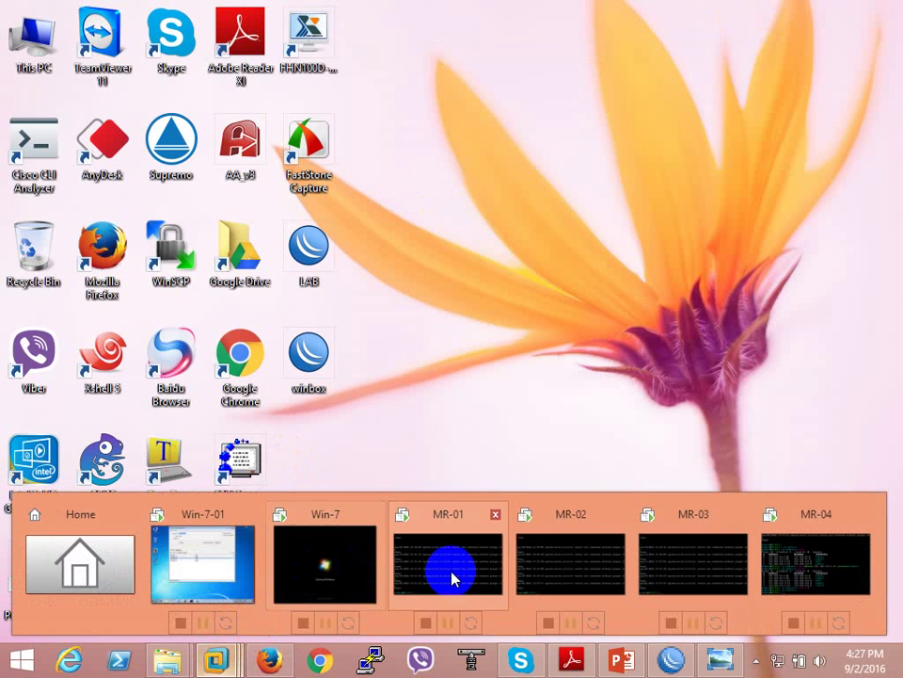
pyautogui.click(685, 559)
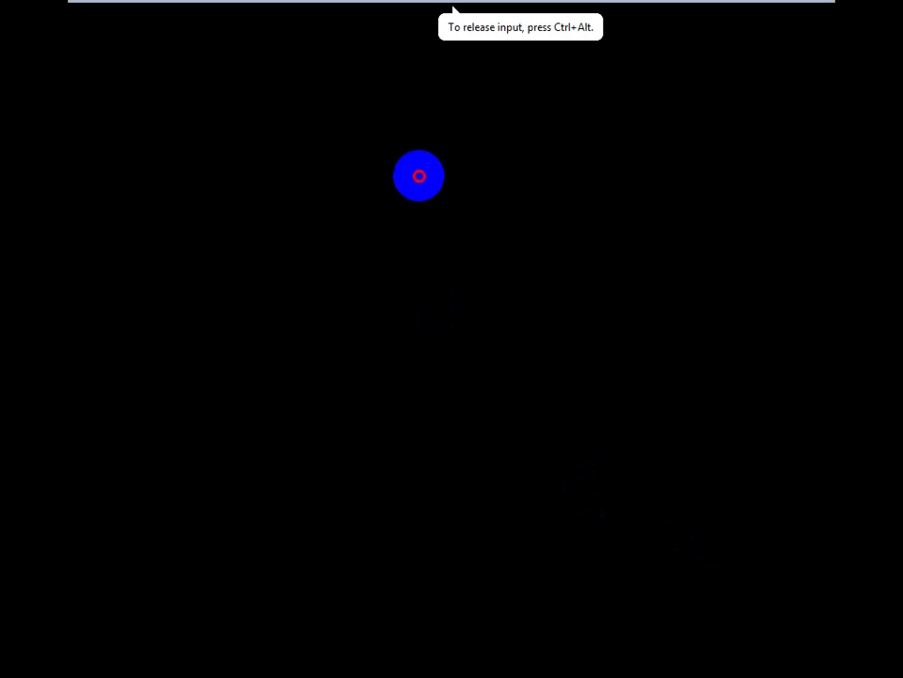
pyautogui.press('Return')
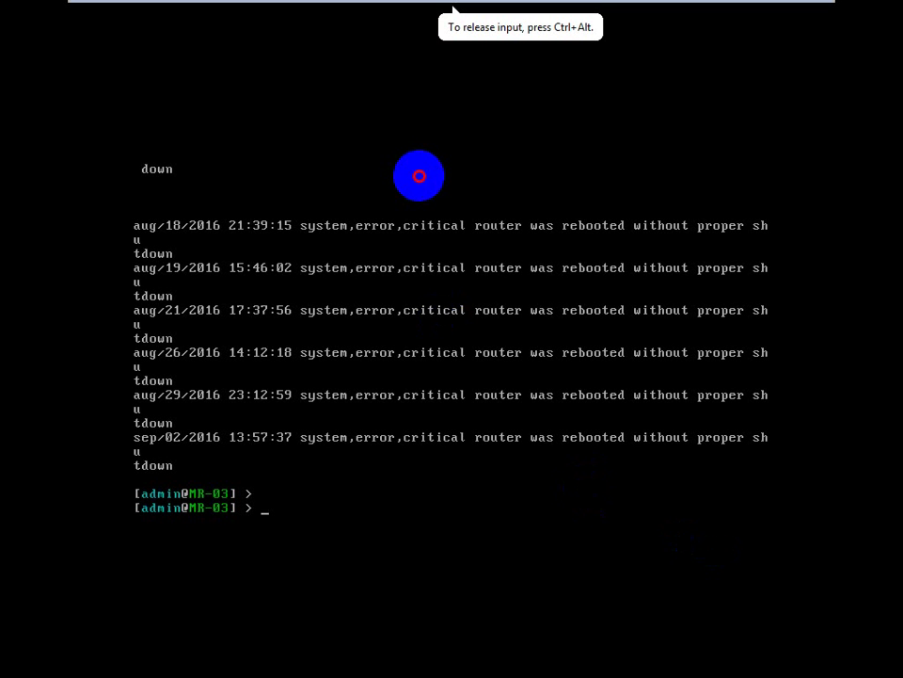
pyautogui.press('Return')
pyautogui.write('in')
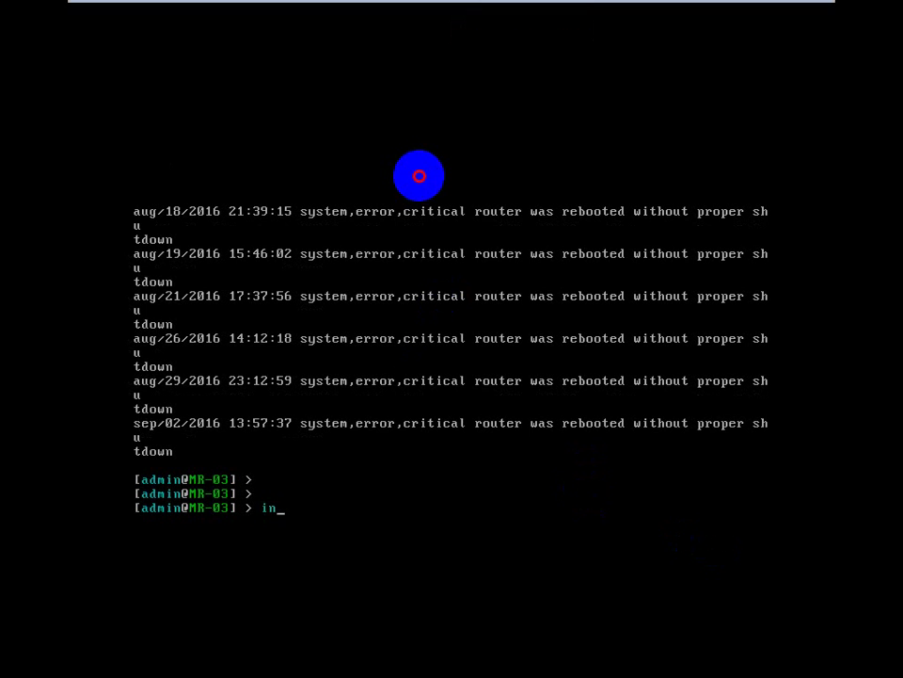
pyautogui.write('terface bonding')
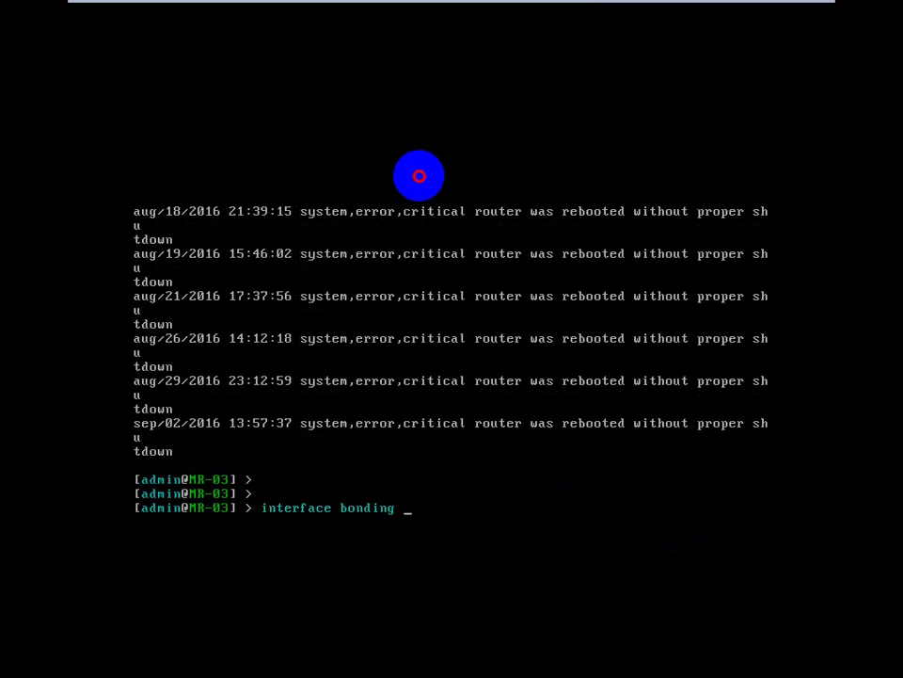
pyautogui.press('Return')
pyautogui.write('print')
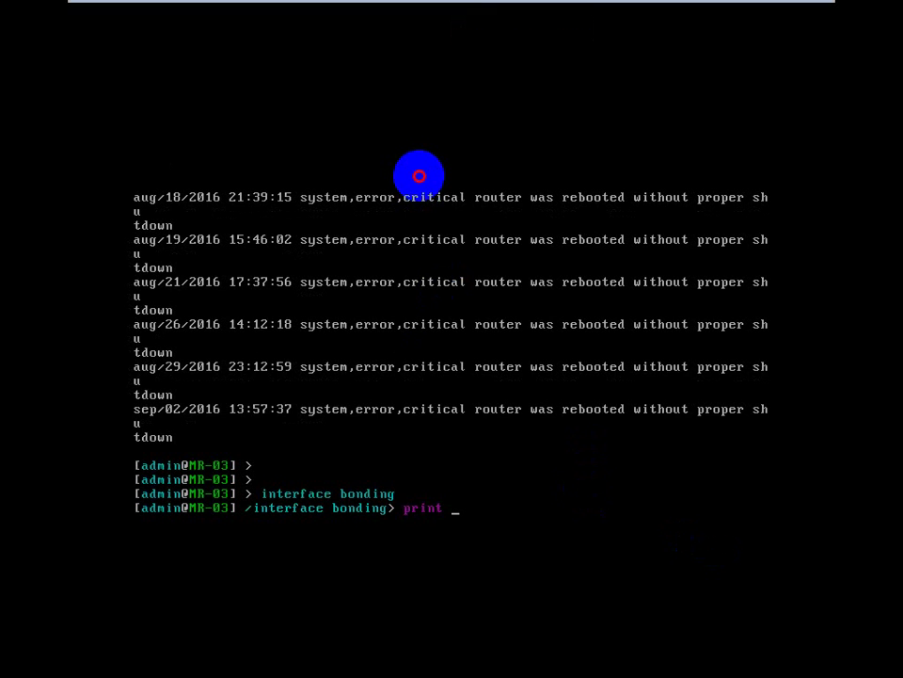
pyautogui.press('Return')
# - Type 'add name=bonding1 slaves=' and show the slaves parameter help, then minimize the console
pyautogui.write('add')
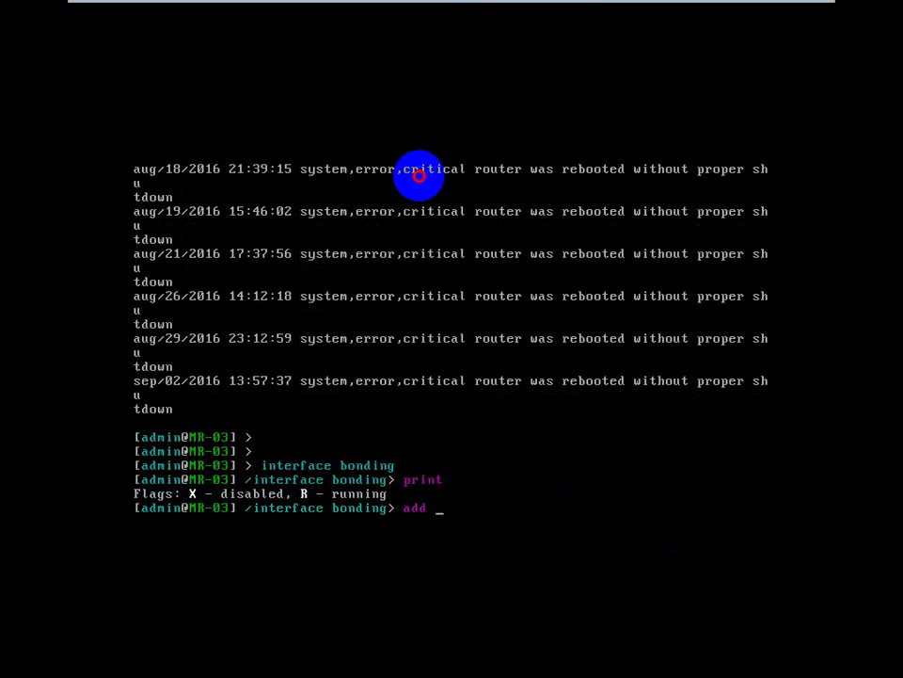
pyautogui.press('?')
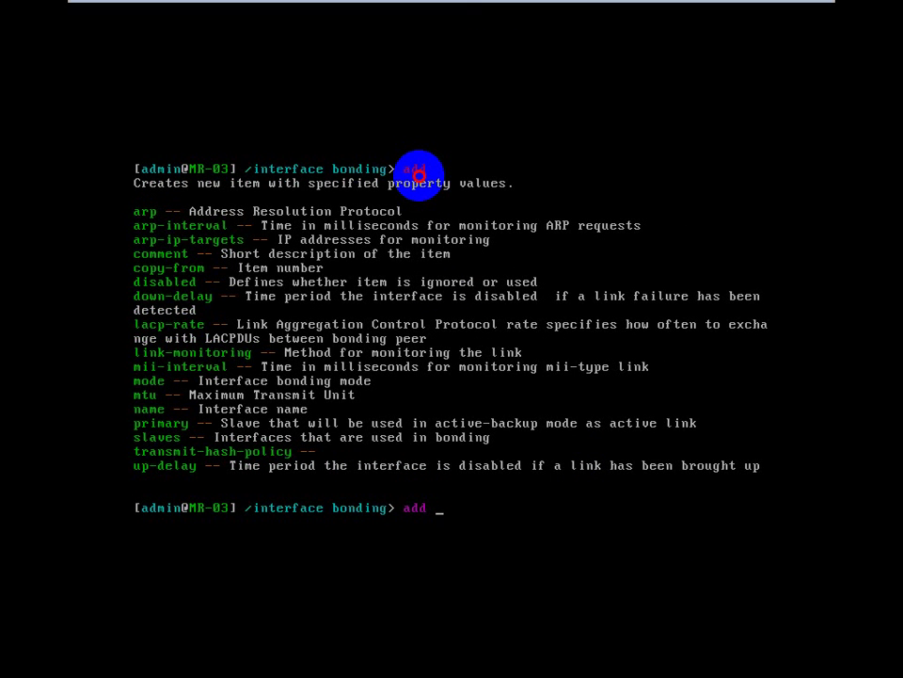
pyautogui.write('nam')
pyautogui.press('Tab')
pyautogui.write('bonding')
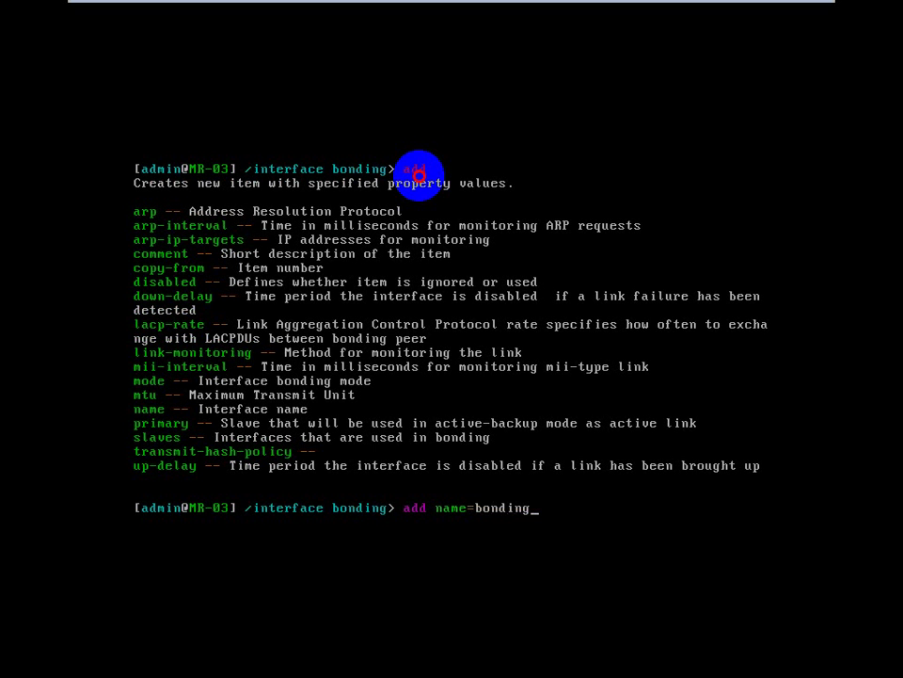
pyautogui.write('1 sla')
pyautogui.press('Tab')
pyautogui.press('?')
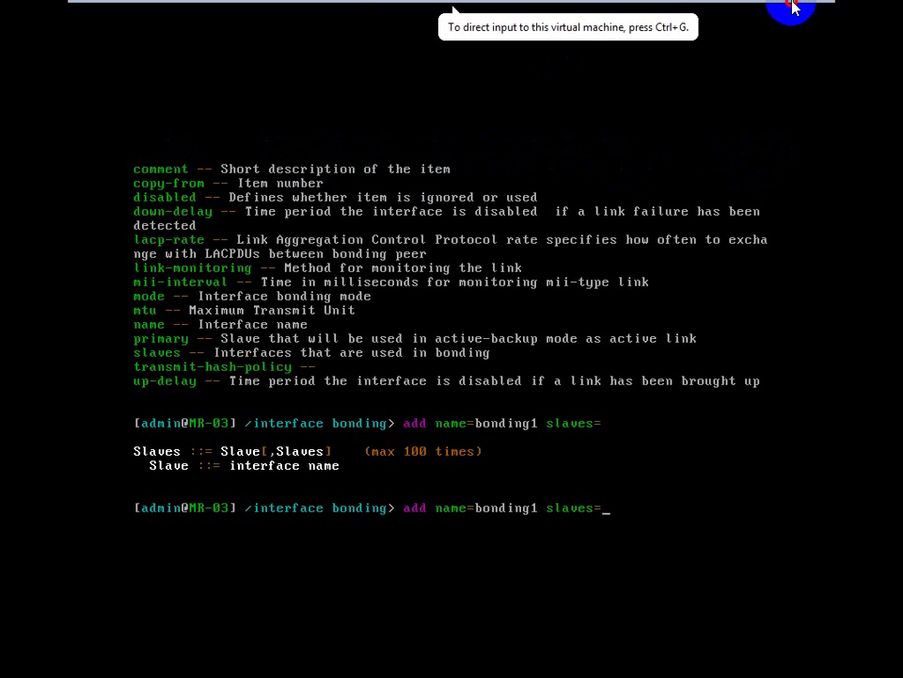
pyautogui.click(769, 13)
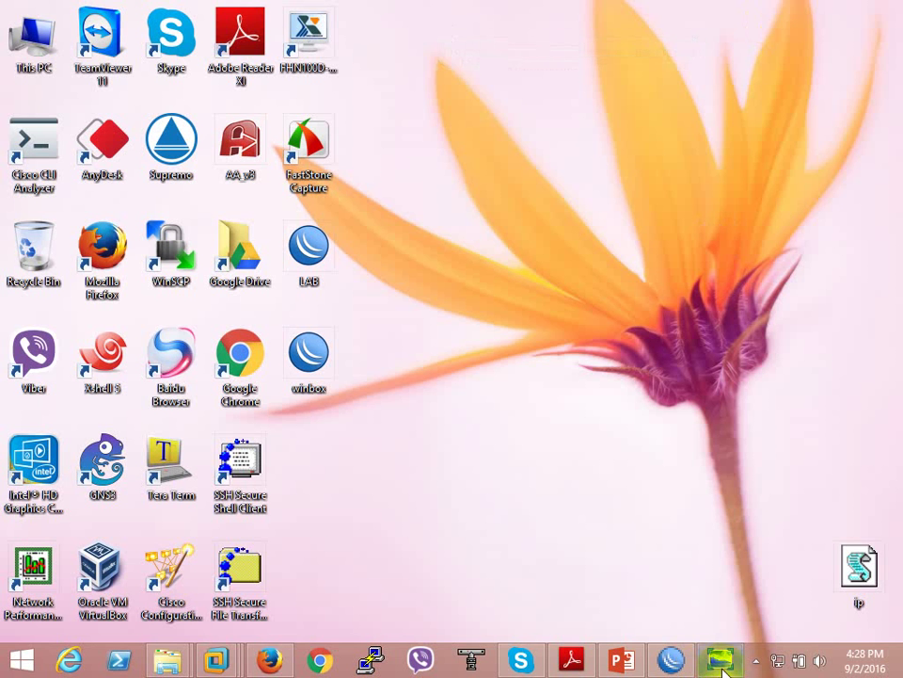
# - View the LAB-04 topology diagram in Photo Viewer, then return to the MR-03 console
pyautogui.click(719, 659)
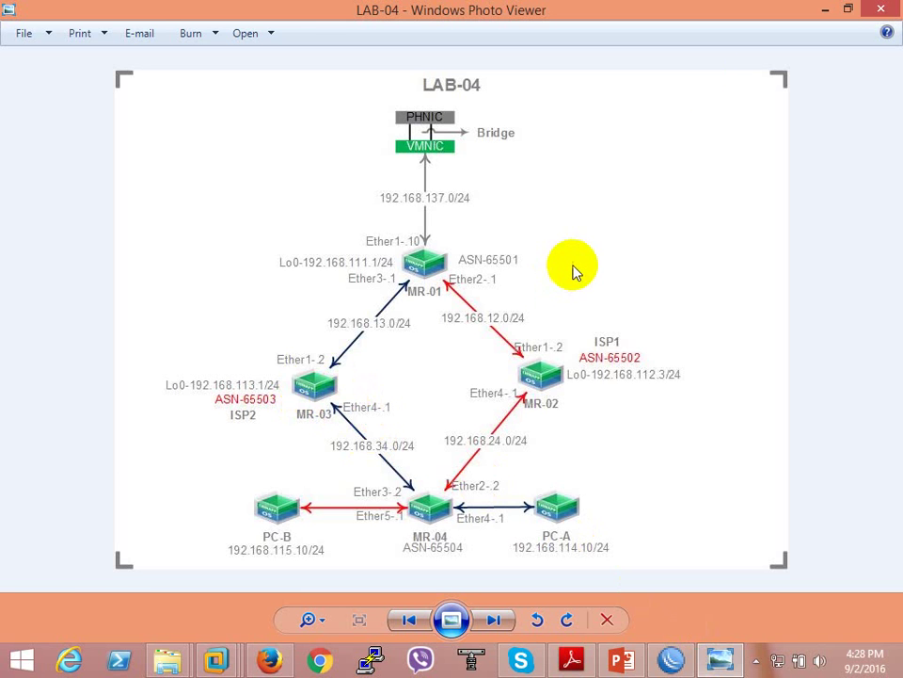
pyautogui.click(824, 9)
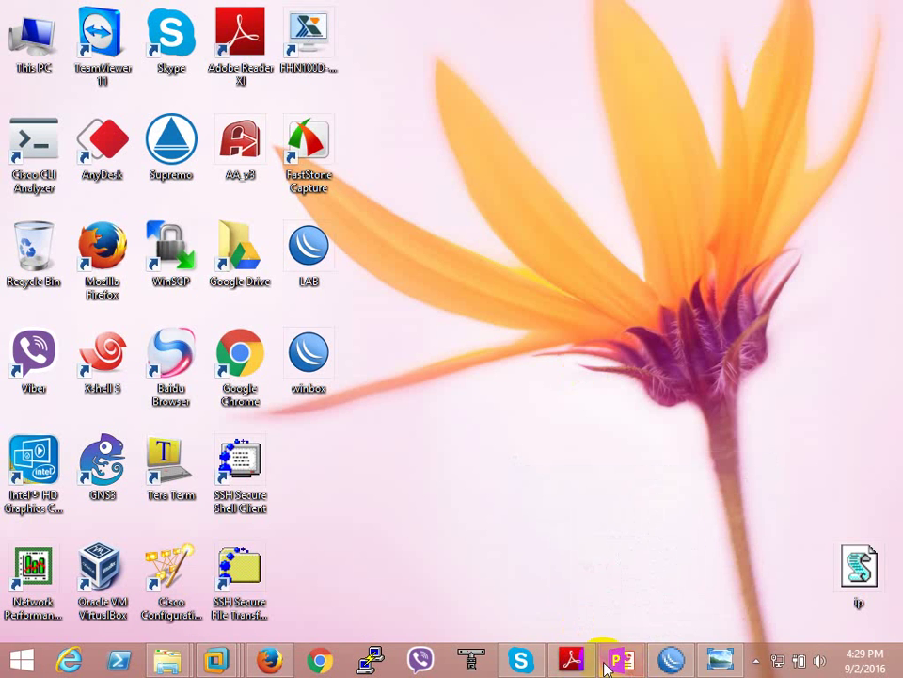
pyautogui.moveTo(219, 658)
pyautogui.click(706, 567)
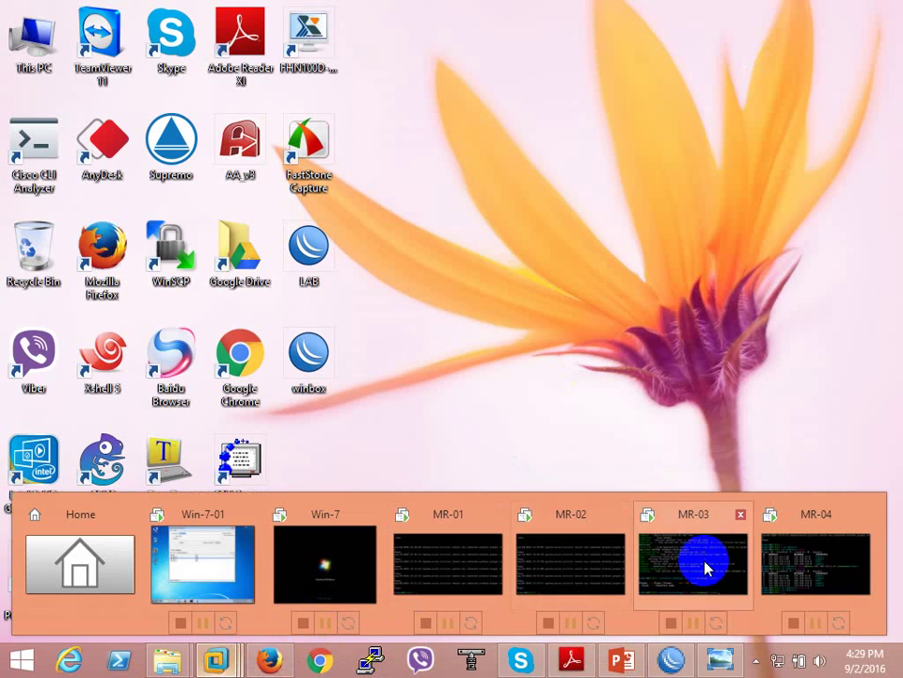
# - Enter ether3 as the bonding1 slave and show the add command's argument help
pyautogui.click(564, 319)
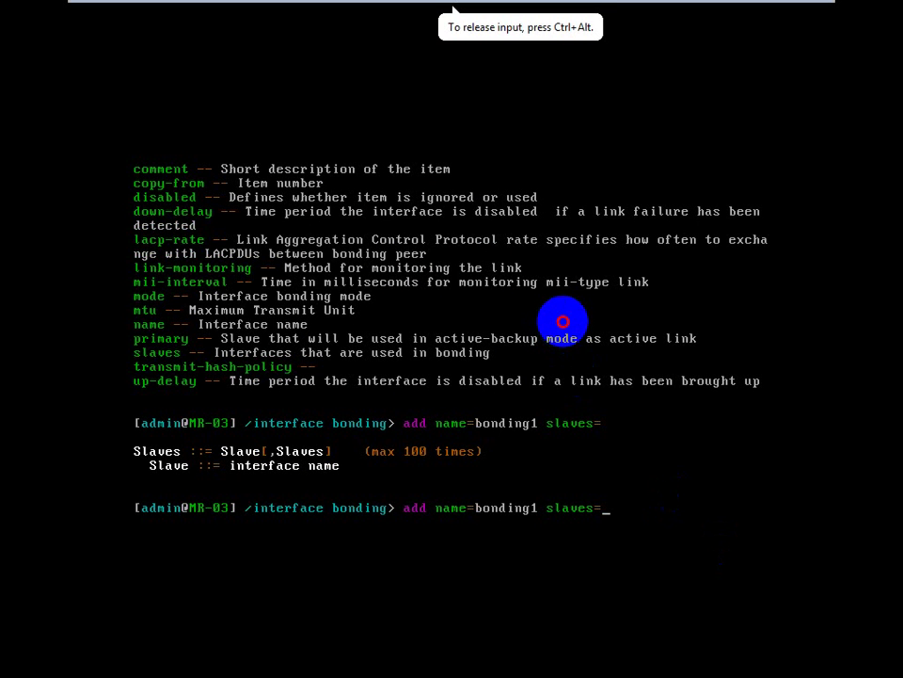
pyautogui.write('ether3')
pyautogui.press('?')
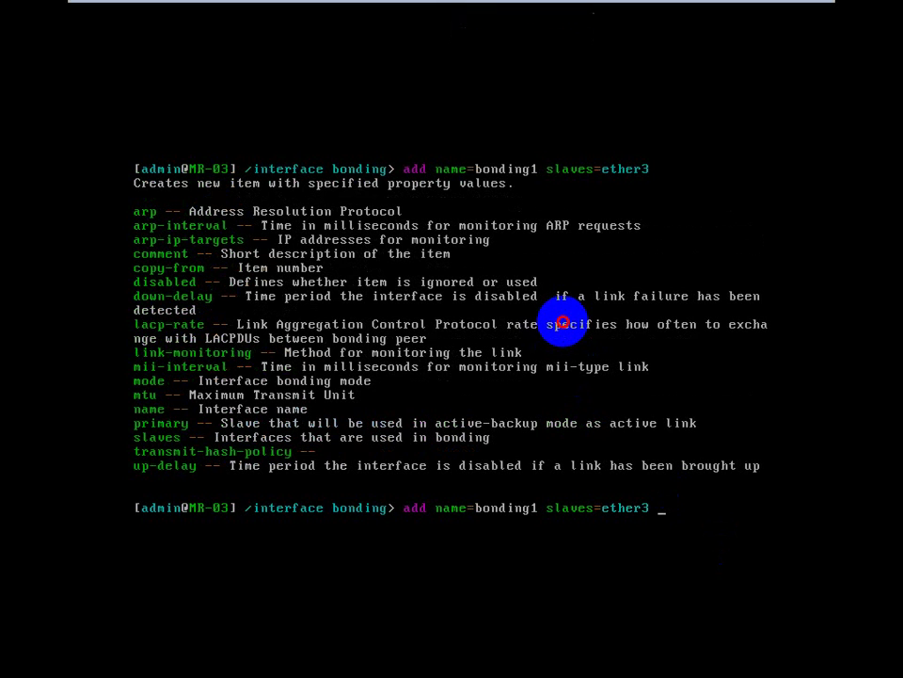
pyautogui.write('eth')
pyautogui.press('BackSpace')
pyautogui.press('BackSpace')
pyautogui.press('BackSpace')
# - Erase stray 'sl', 'eth' and 'sla' text so the line reads 'add name=bonding1 slaves=ether3'
pyautogui.write('sl')
pyautogui.press('Tab')
pyautogui.press('Tab')
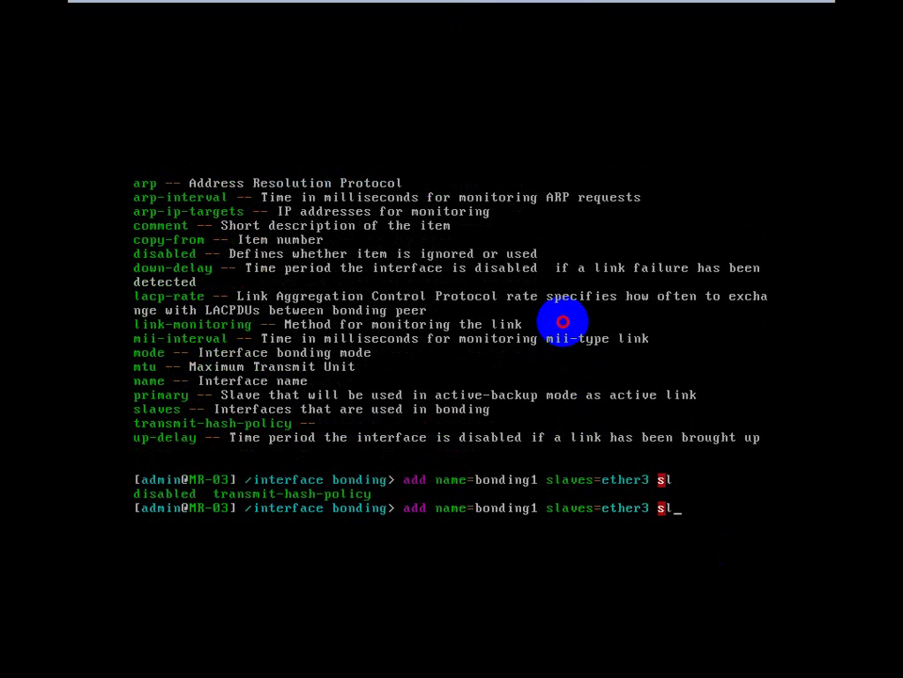
pyautogui.press('BackSpace')
pyautogui.press('BackSpace')
pyautogui.press('BackSpace')
pyautogui.press('BackSpace')
pyautogui.write('eth')
pyautogui.press('BackSpace')
pyautogui.press('BackSpace')
pyautogui.press('BackSpace')
pyautogui.press('BackSpace')
pyautogui.press('?')
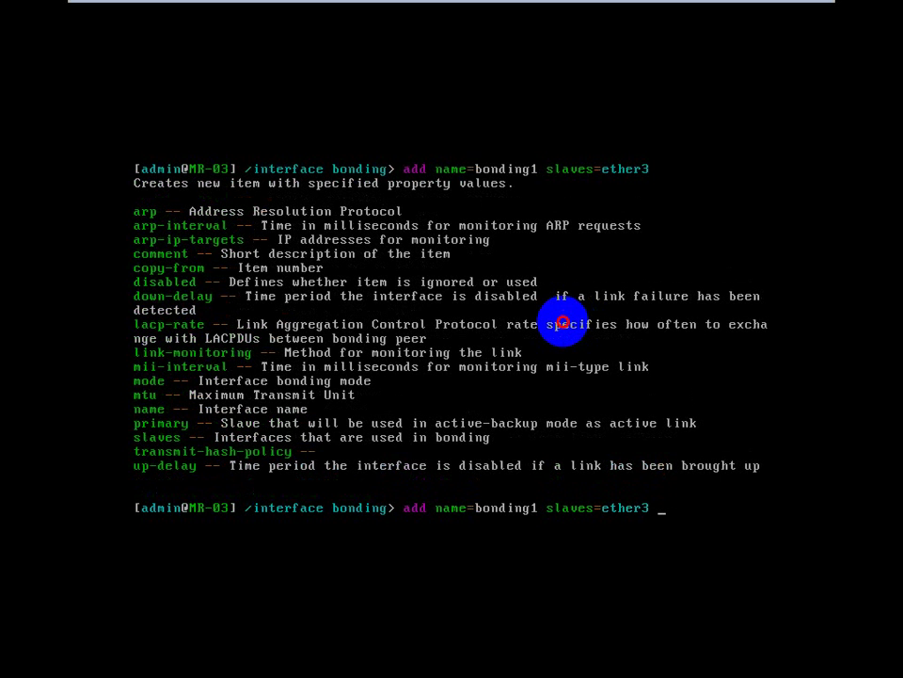
pyautogui.write('sla')
pyautogui.press('BackSpace')
pyautogui.press('BackSpace')
pyautogui.press('BackSpace')
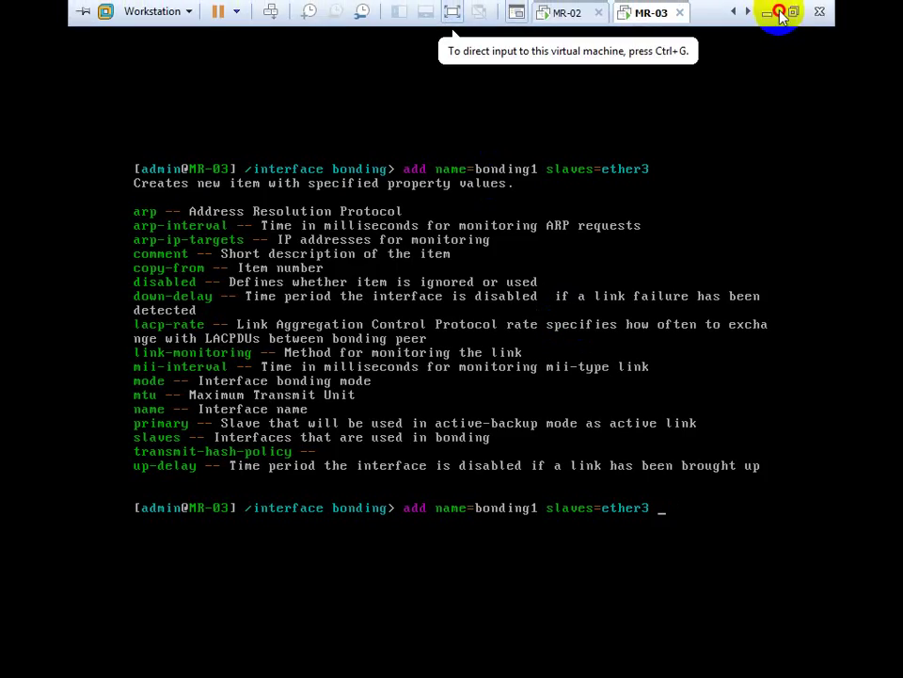
# - Check the Bonding wiki's Quick Setup Guide multi-slave example in Firefox, then return to MR-03's console
pyautogui.click(778, 12)
pyautogui.click(267, 659)
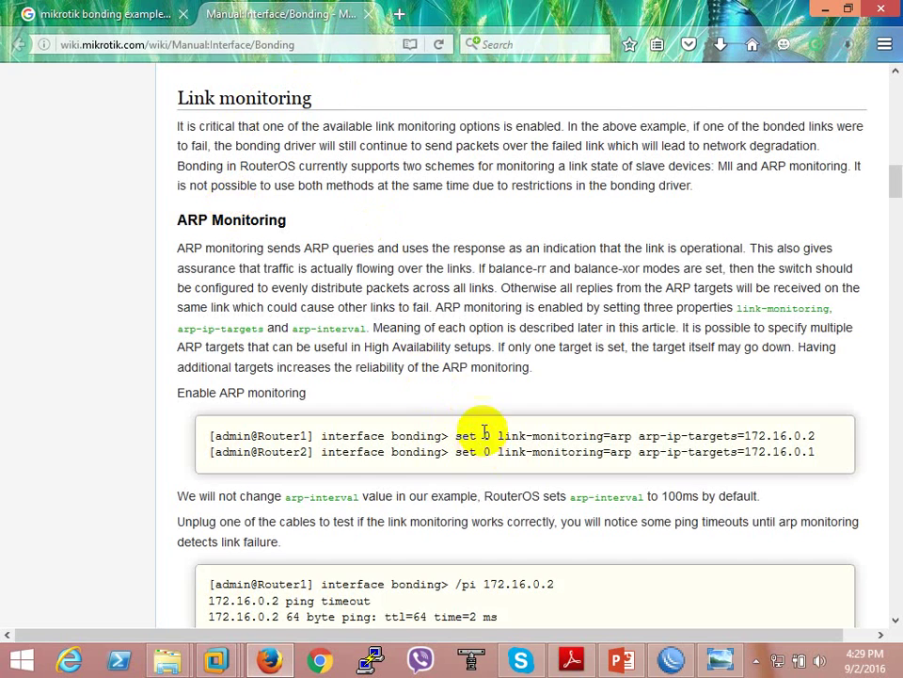
pyautogui.scroll(10, 454, 425)
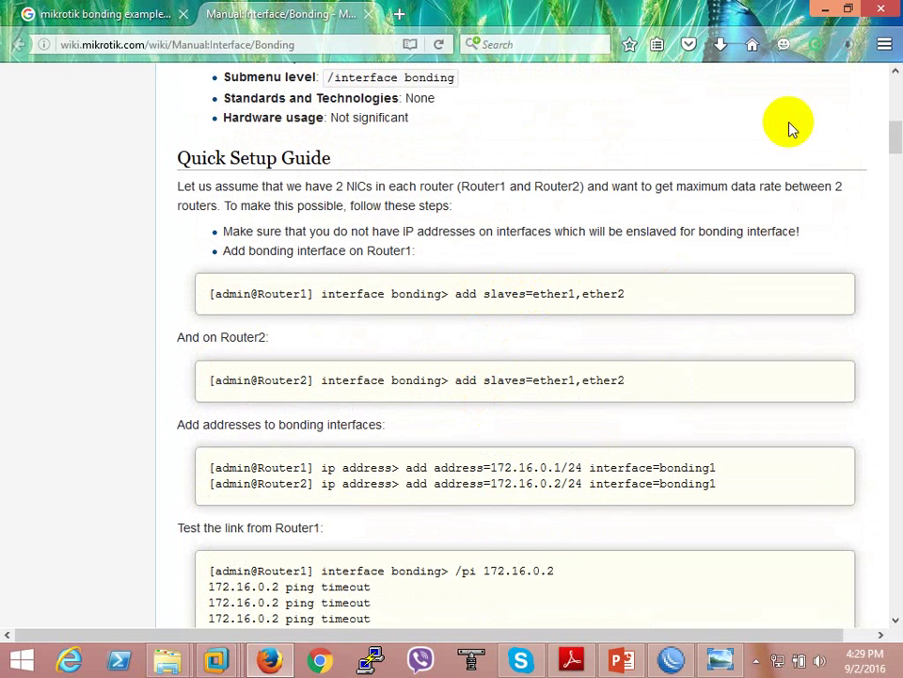
pyautogui.click(826, 8)
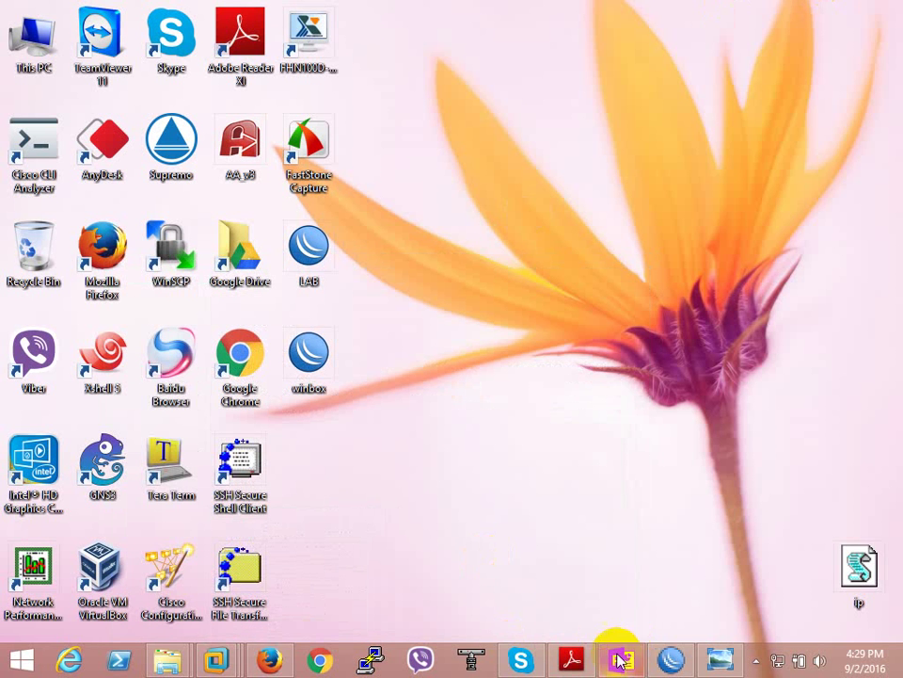
pyautogui.moveTo(217, 658)
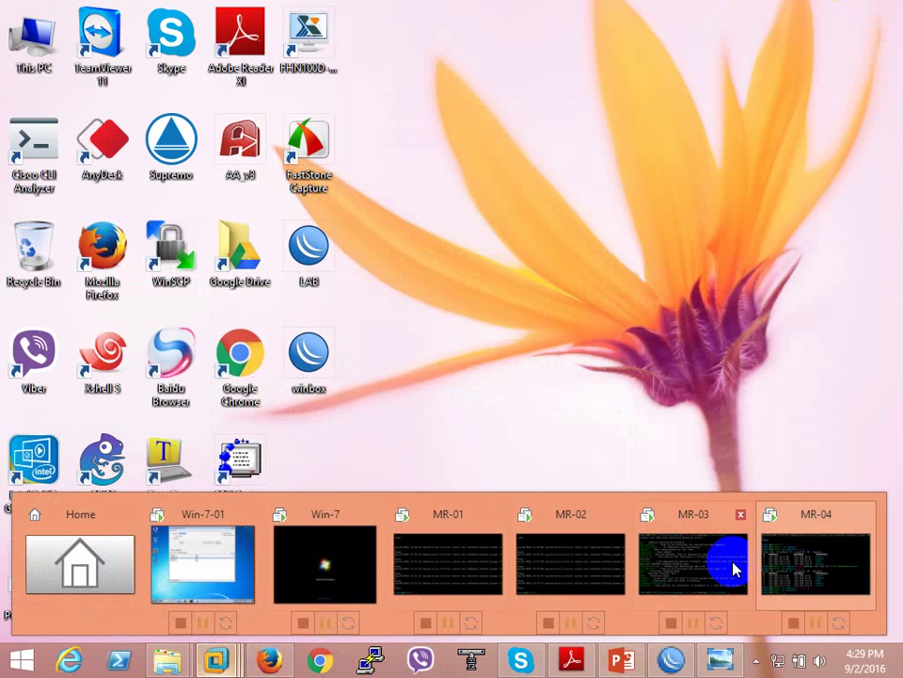
pyautogui.click(677, 563)
# - Append ',ether4' to slaves=ether3 and run the command to create bonding1
pyautogui.click(672, 509)
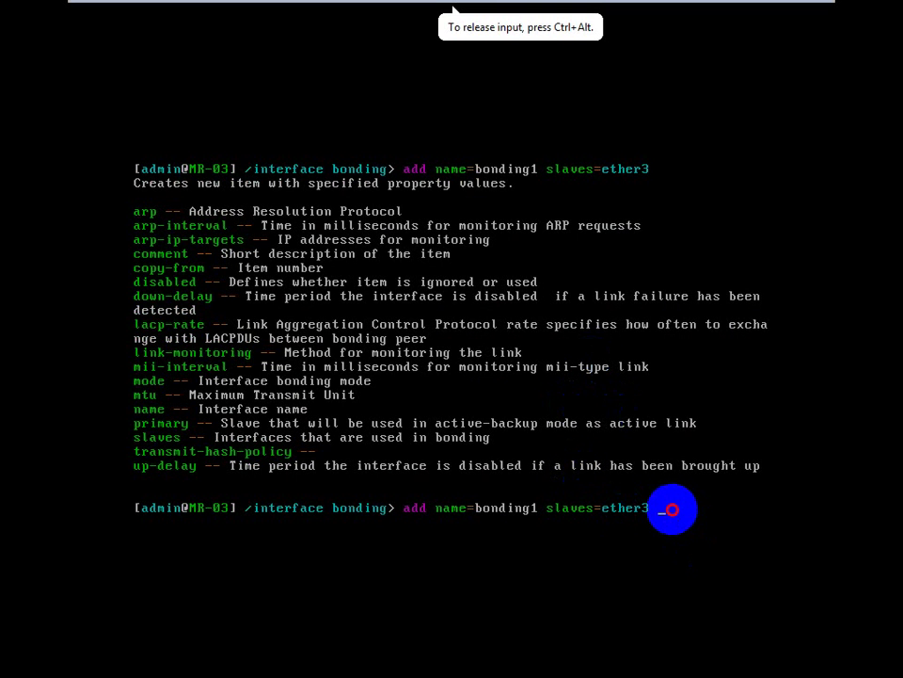
pyautogui.press('BackSpace')
pyautogui.write(',ether4')
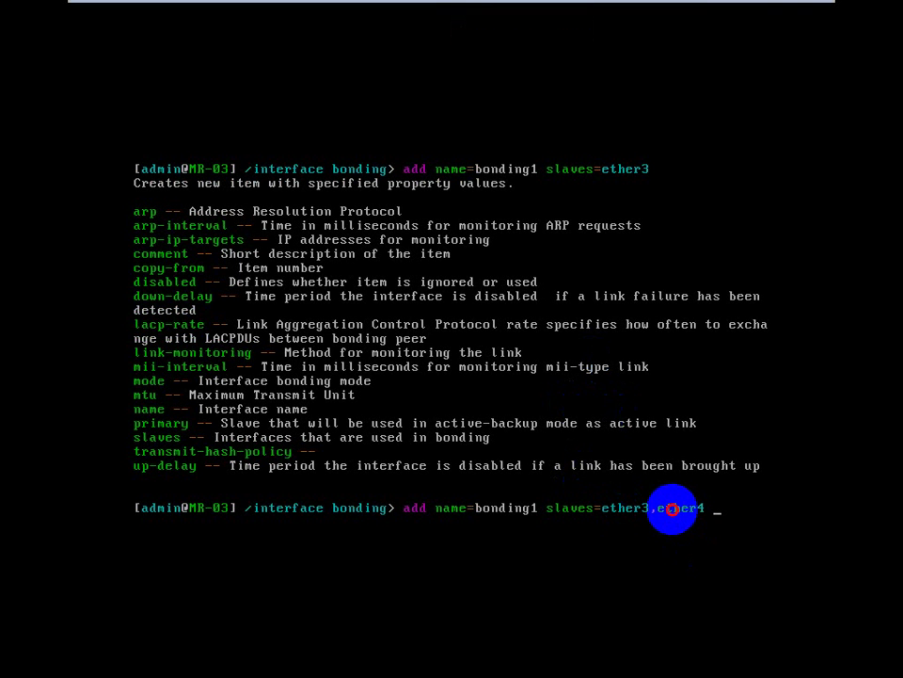
pyautogui.press('Return')
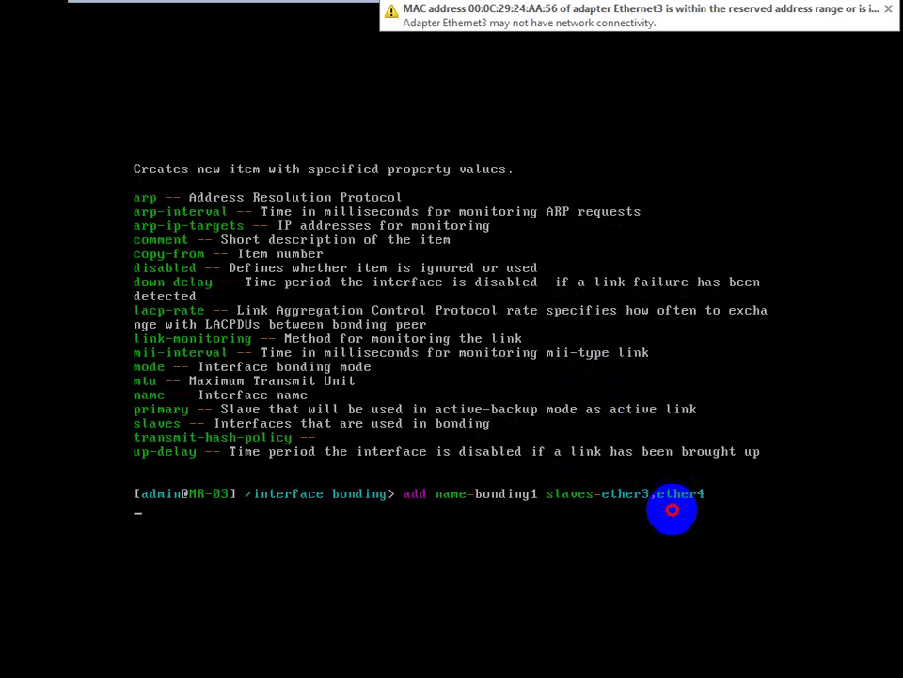
# - Print bonding1's full and brief details, confirming balance-rr mode with MTU 1500
pyautogui.write('pri')
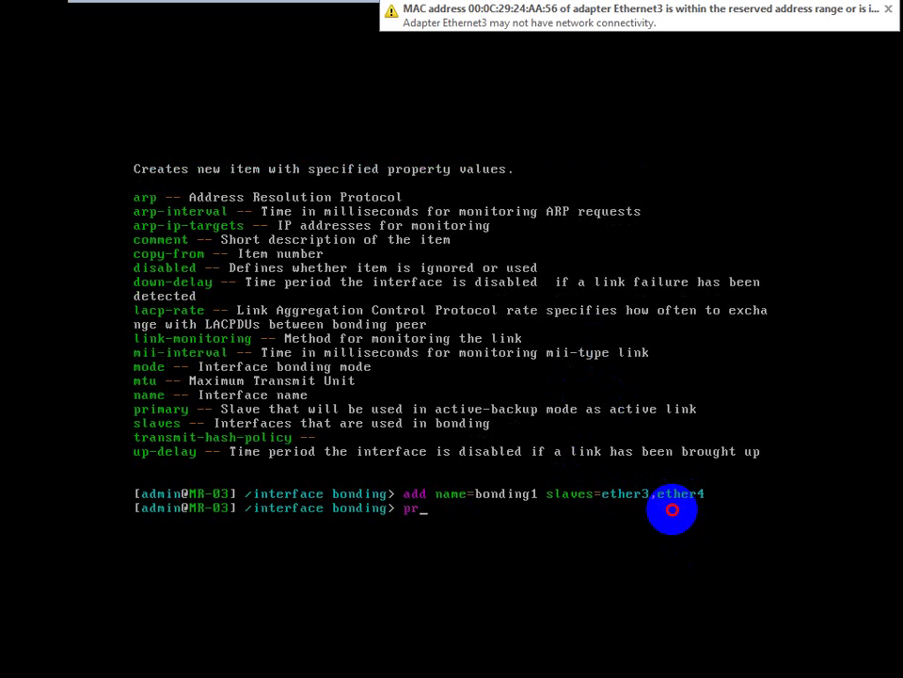
pyautogui.write('nt')
pyautogui.press('Return')
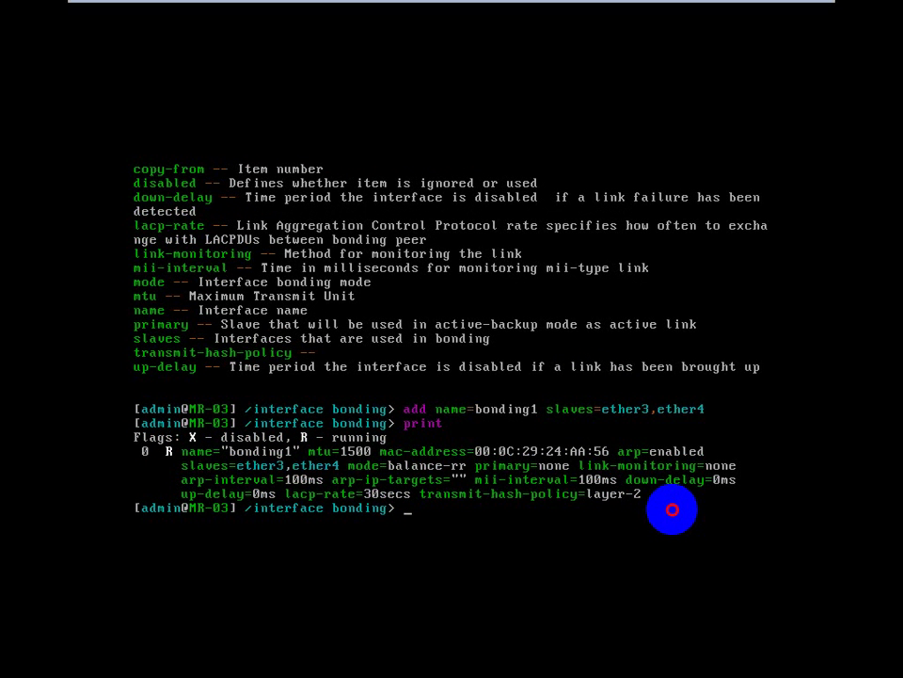
pyautogui.write('print brief')
pyautogui.press('Return')
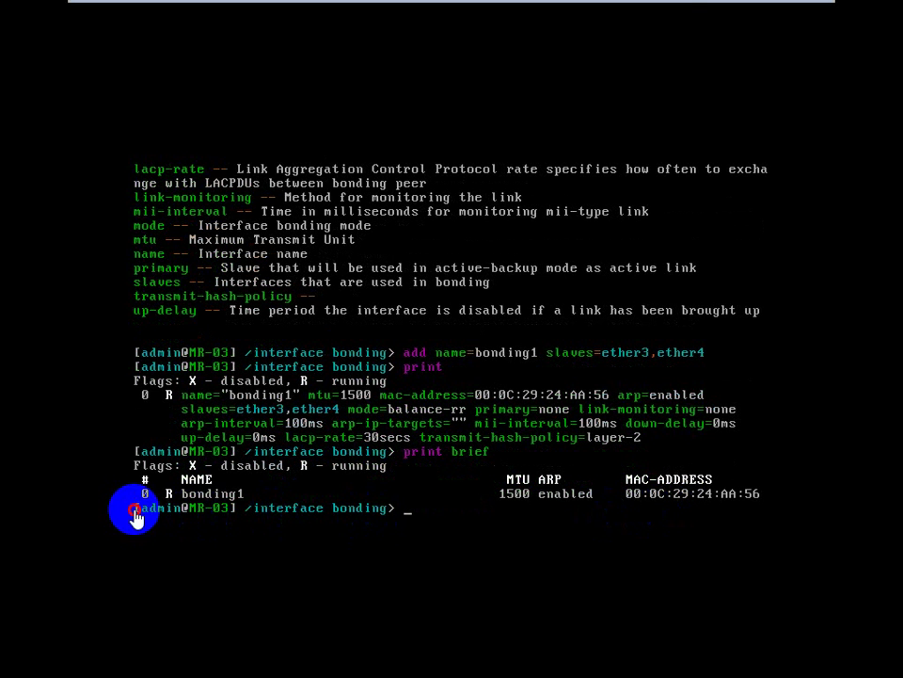
pyautogui.click(487, 490)
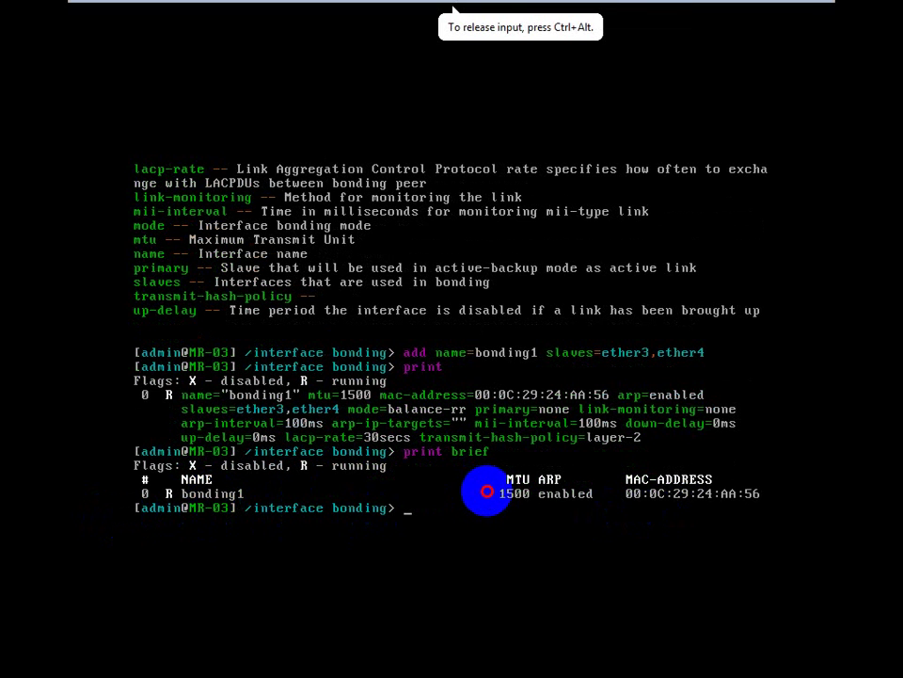
# - Print MR-03's /ip address list: 192.168.34.1/30 on ether4, 192.168.13.2/30 on ether1, loopback
pyautogui.write('/')
pyautogui.press('Return')
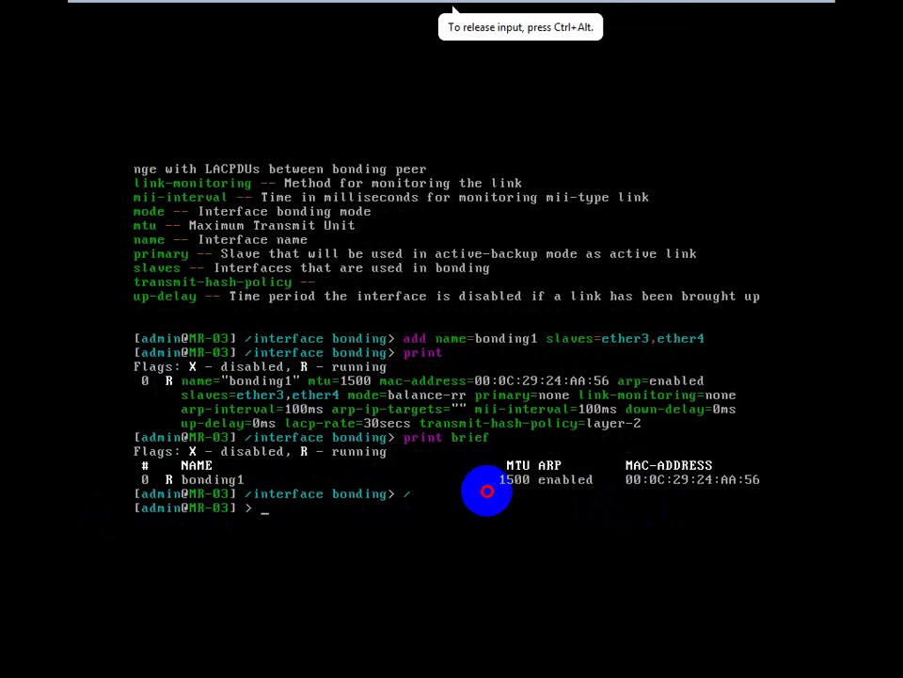
pyautogui.write('ip address')
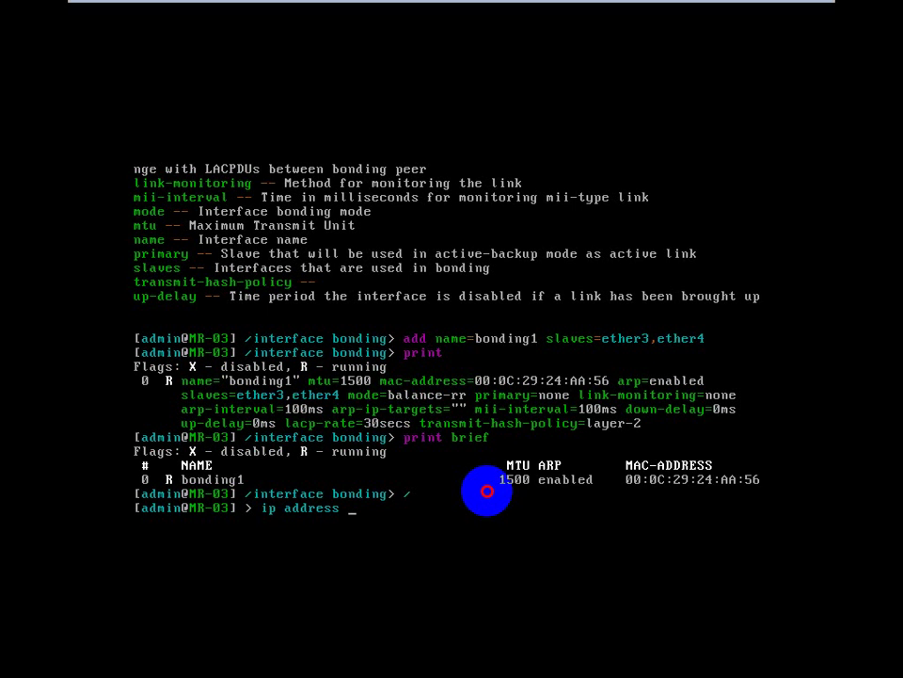
pyautogui.press('Return')
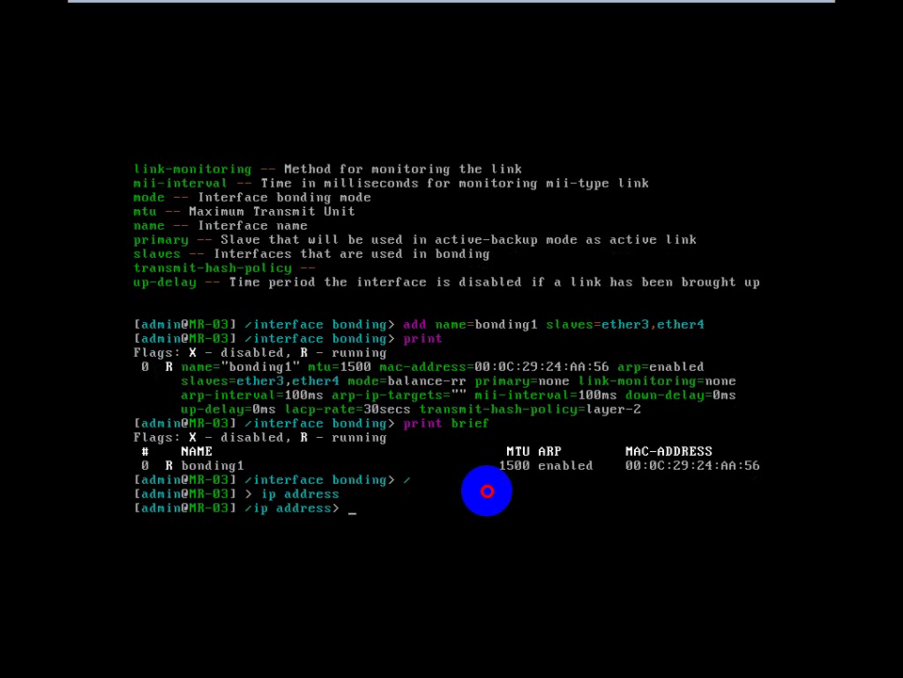
pyautogui.write('print')
pyautogui.press('Return')
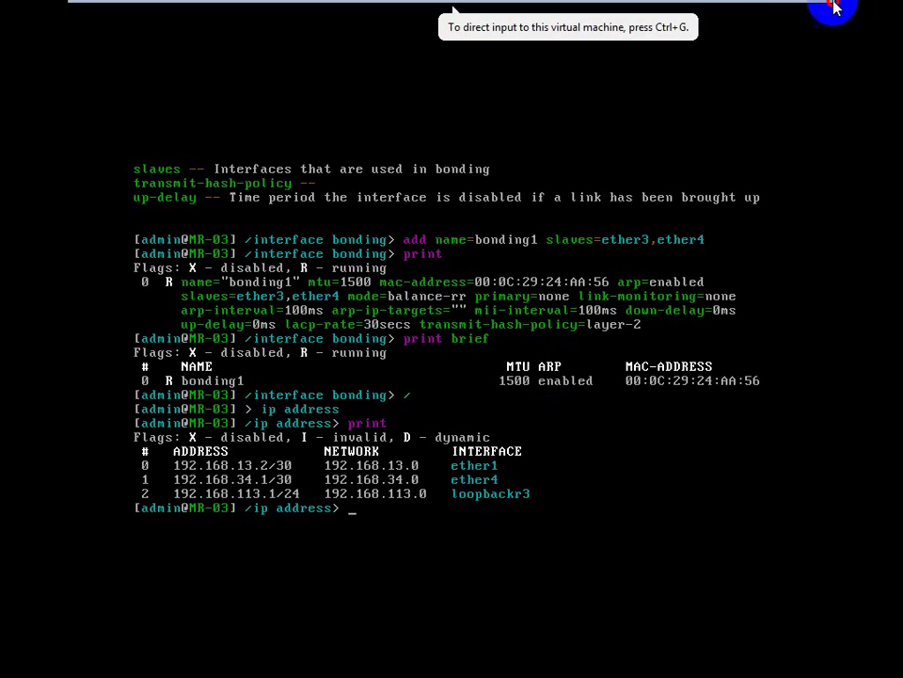
pyautogui.click(762, 11)
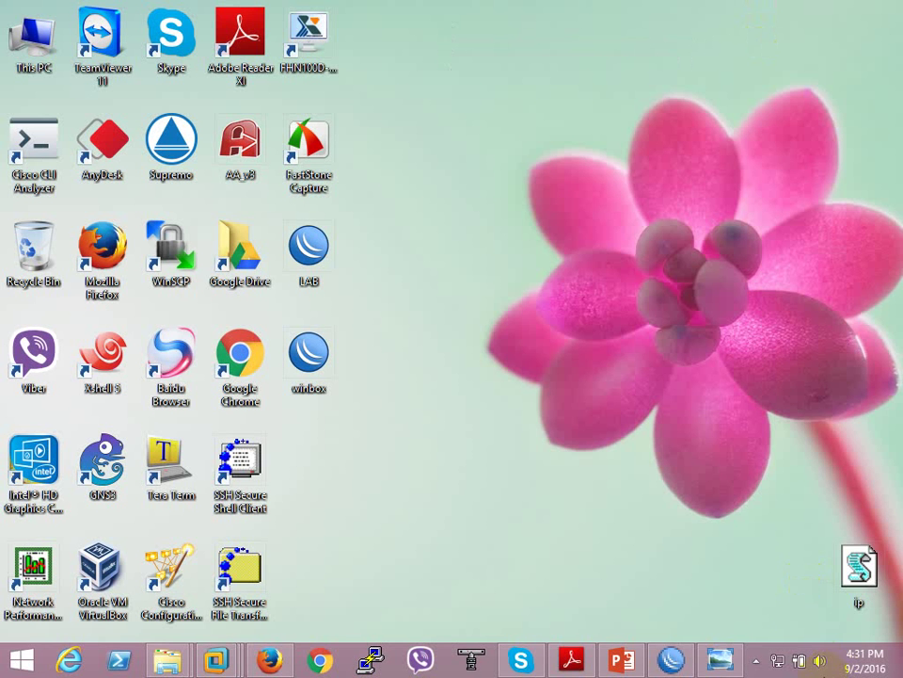
pyautogui.click(723, 656)
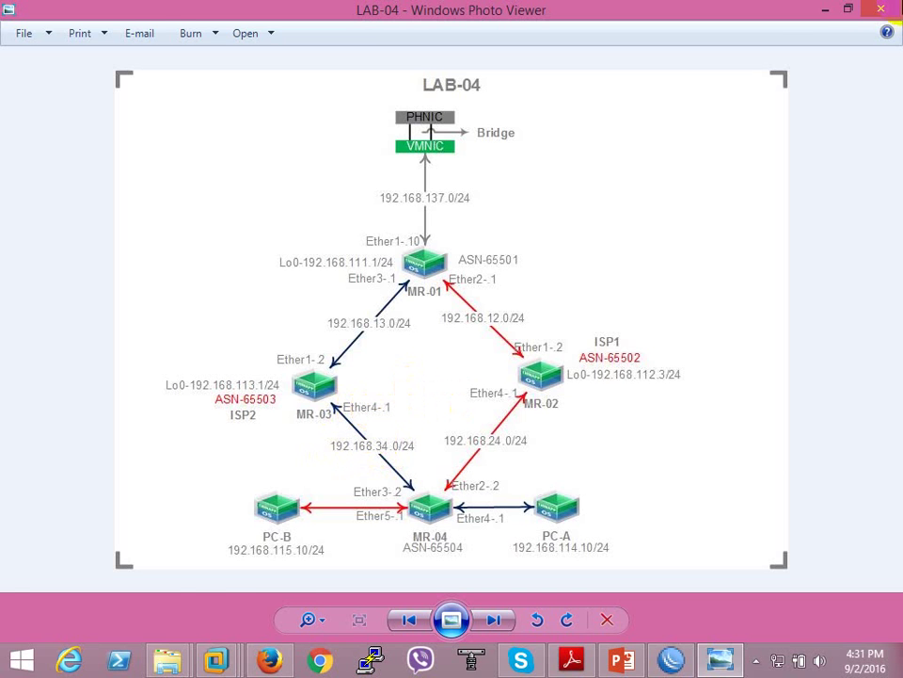
pyautogui.click(825, 8)
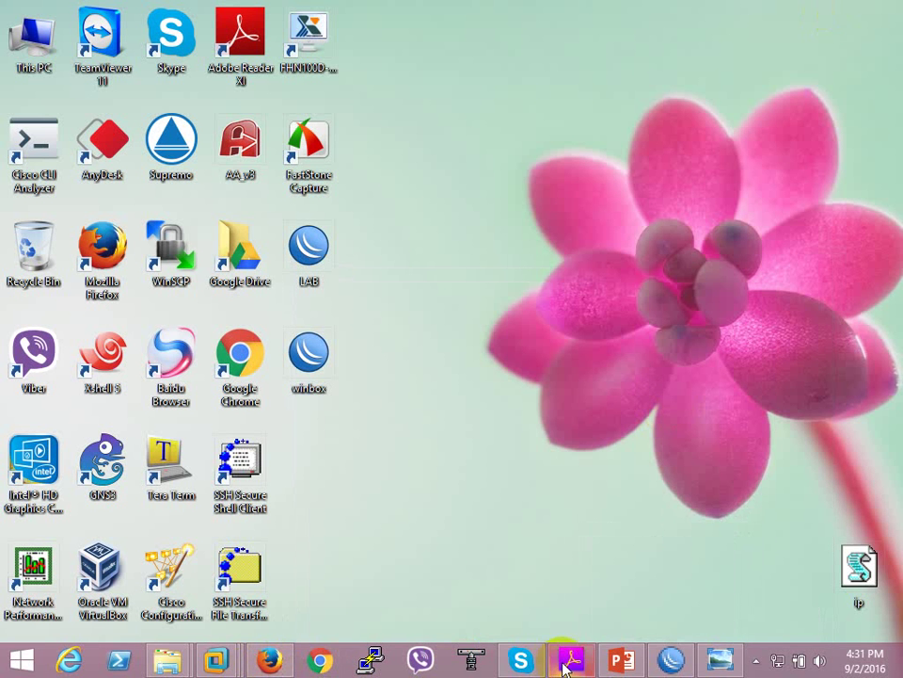
# - Add address 192.168.34.1/24 on interface bonding1 and print the address list
pyautogui.moveTo(217, 658)
pyautogui.click(644, 568)
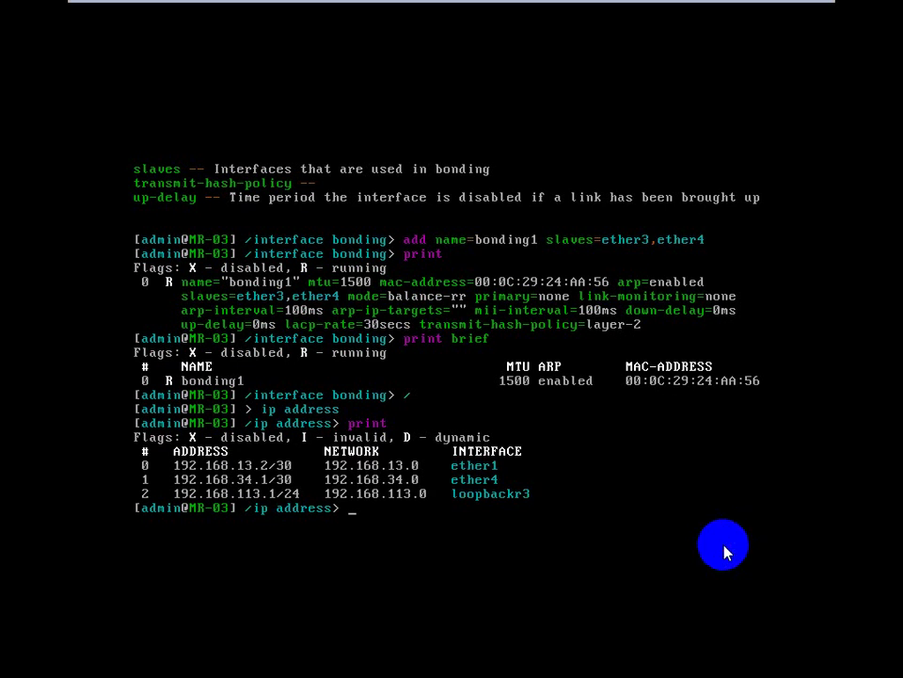
pyautogui.click(554, 499)
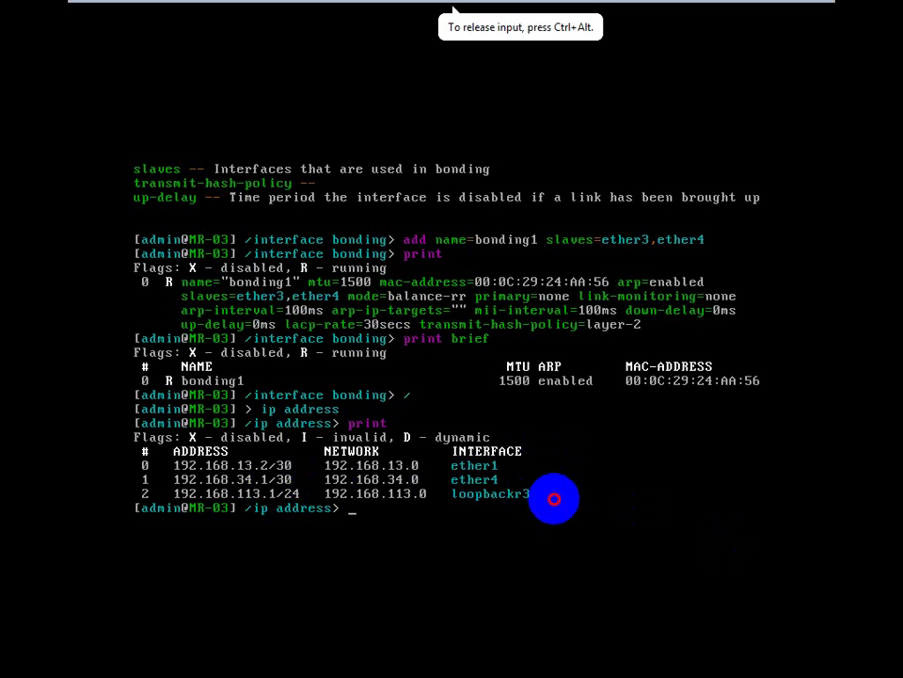
pyautogui.write('add address=')
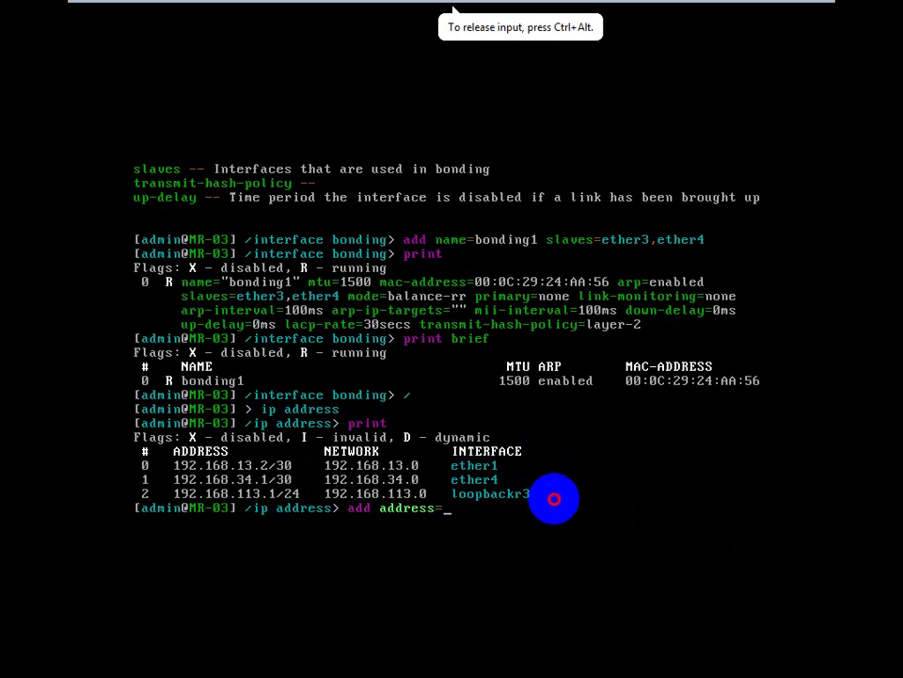
pyautogui.write('192.15')
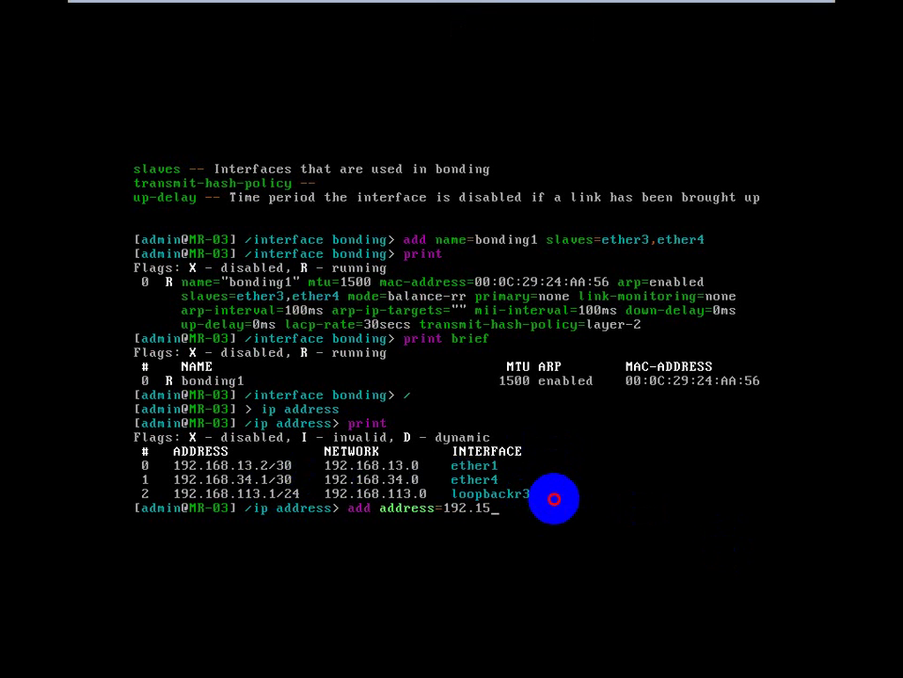
pyautogui.press('BackSpace')
pyautogui.write('68.34.1/24 interface=b')
pyautogui.press('Tab')
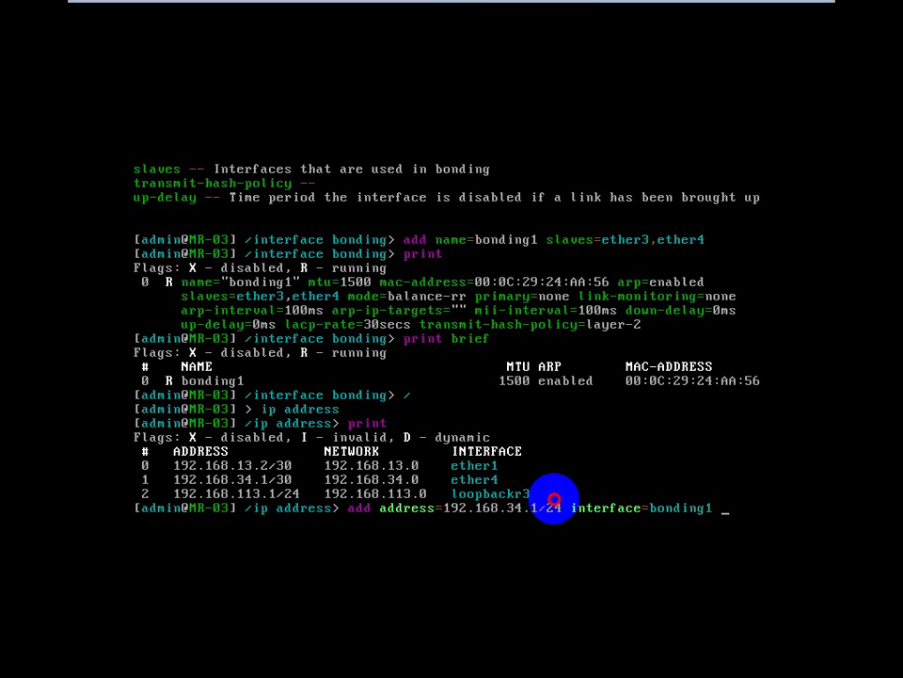
pyautogui.press('Return')
pyautogui.write('print')
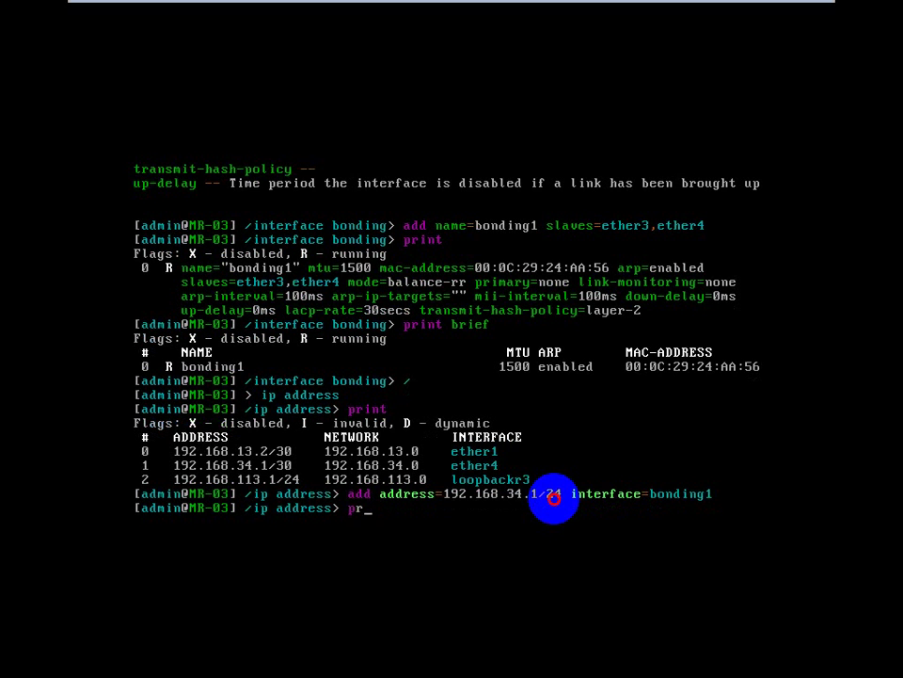
pyautogui.press('Return')
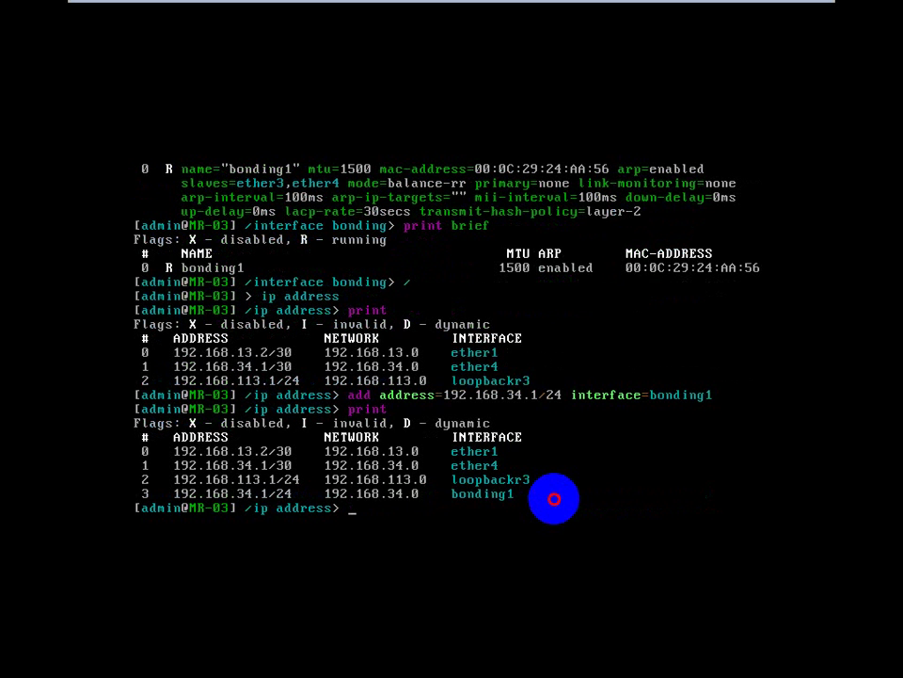
# - Remove entry 1, the old 192.168.34.1/30 on ether4, and reprint the list
pyautogui.write('remove 1')
pyautogui.press('Return')
pyautogui.write('print')
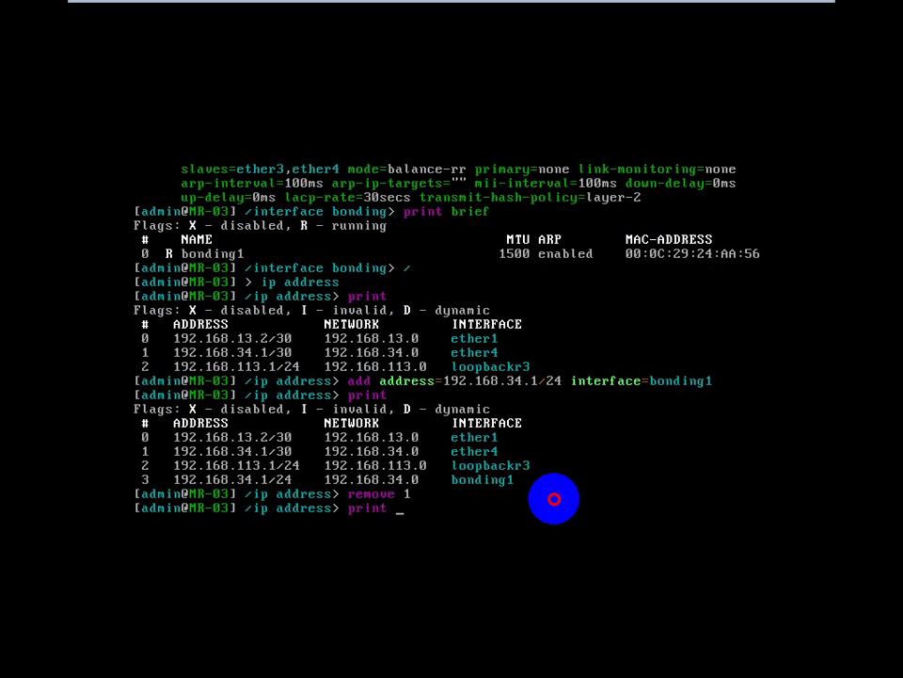
pyautogui.press('Return')
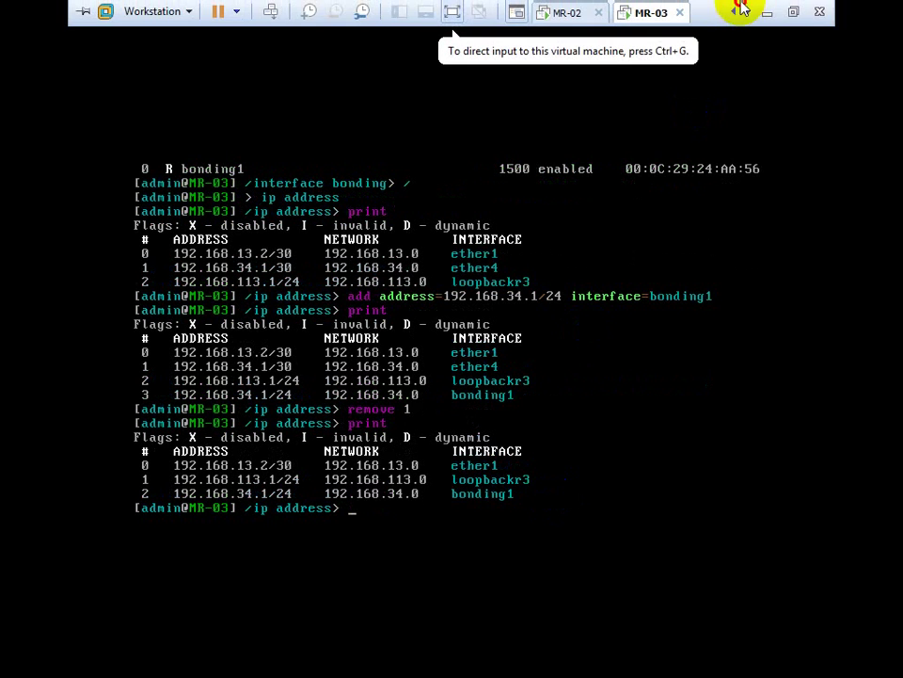
# - Leave the MR-03 console and bring up the Win7 VM with the WinBox login window
pyautogui.click(764, 12)
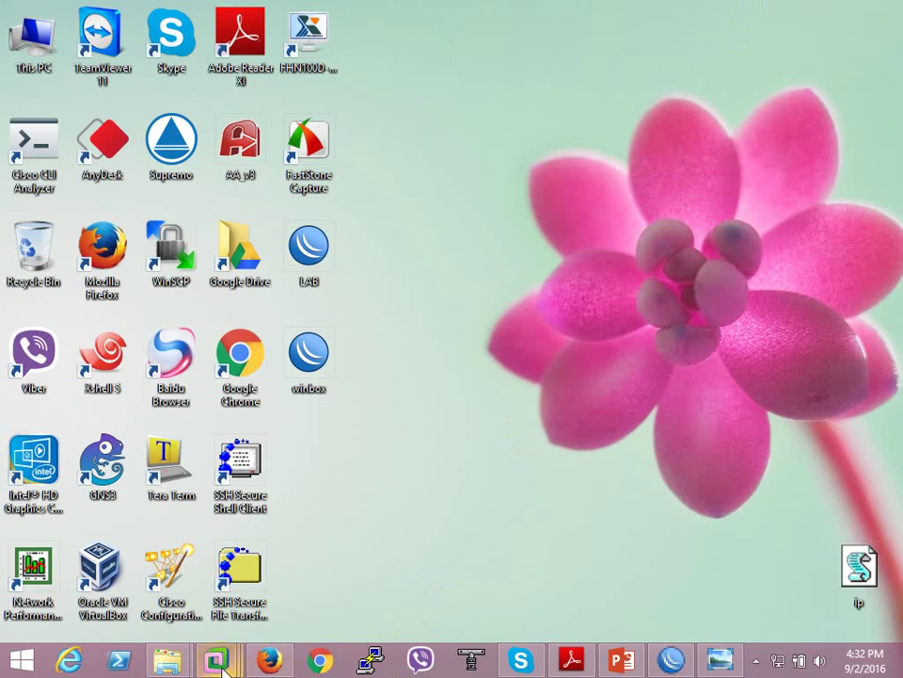
pyautogui.moveTo(216, 659)
pyautogui.click(225, 612)
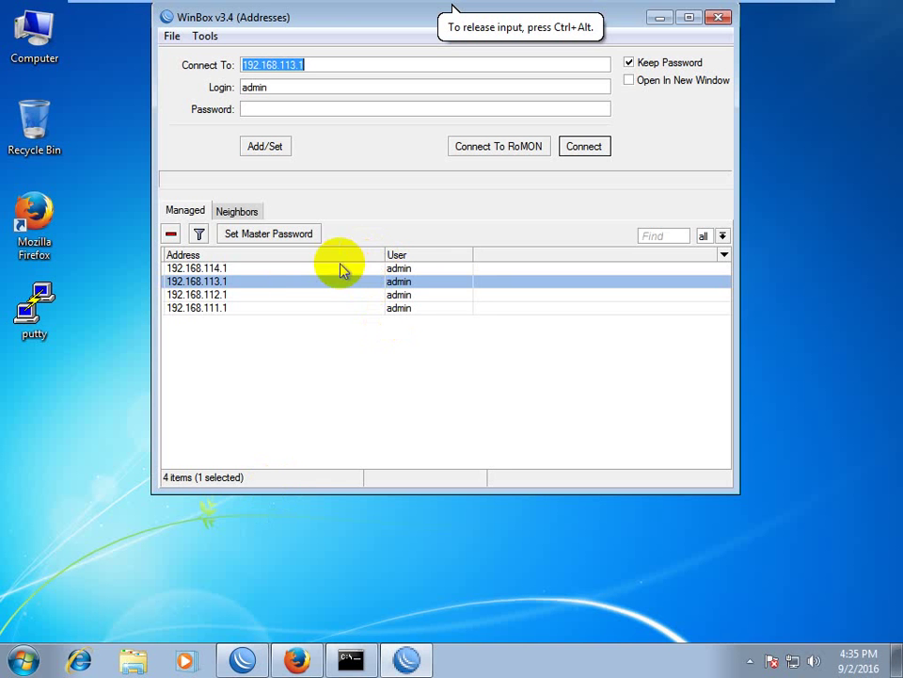
pyautogui.click(407, 657)
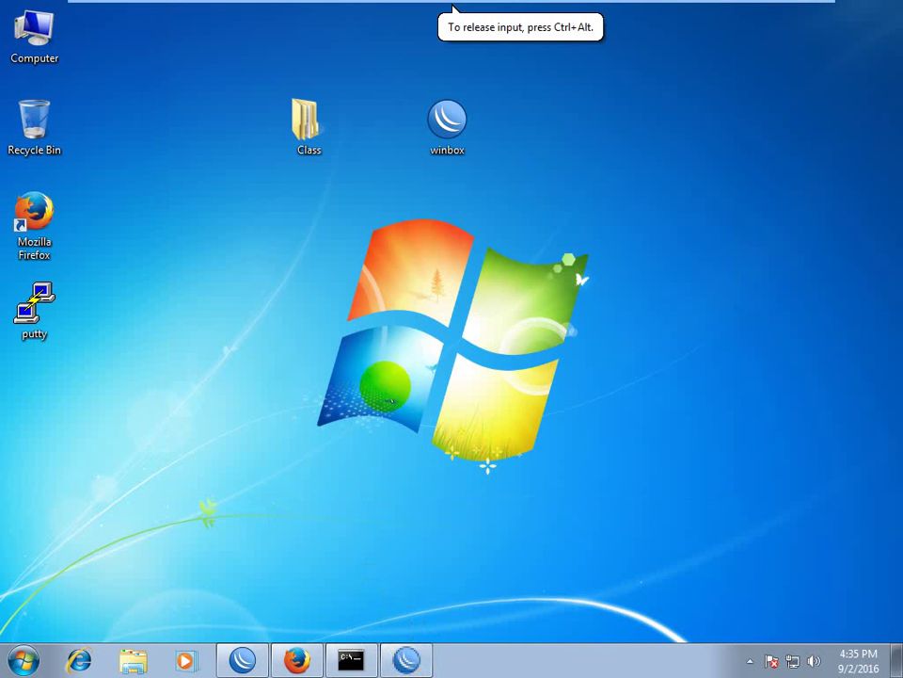
pyautogui.click(407, 657)
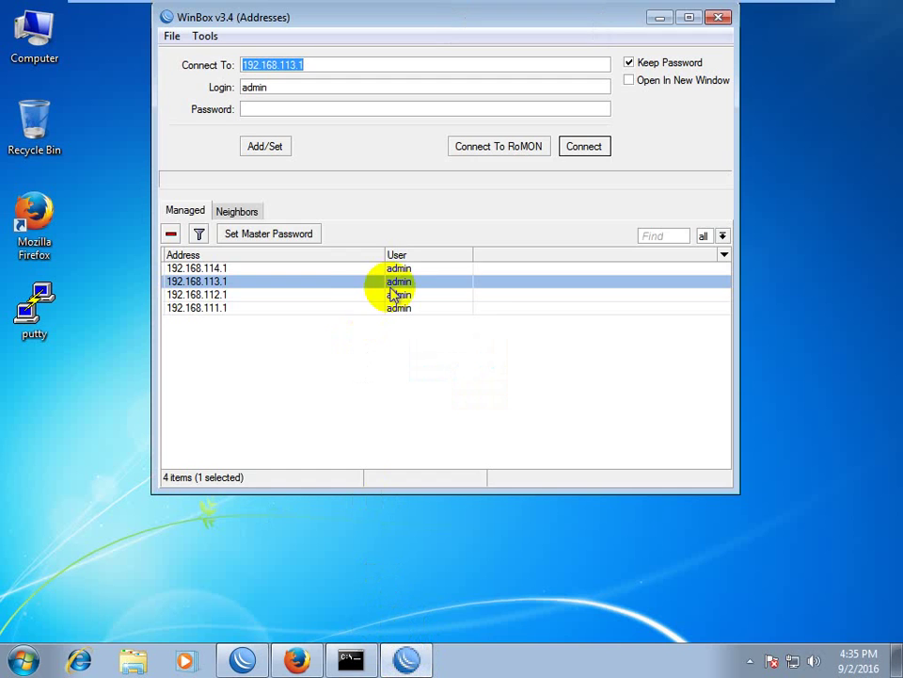
# - Connect to MR-04 at 192.168.114.1, close Firewall, and show the empty Bonding interface list
pyautogui.doubleClick(375, 268)
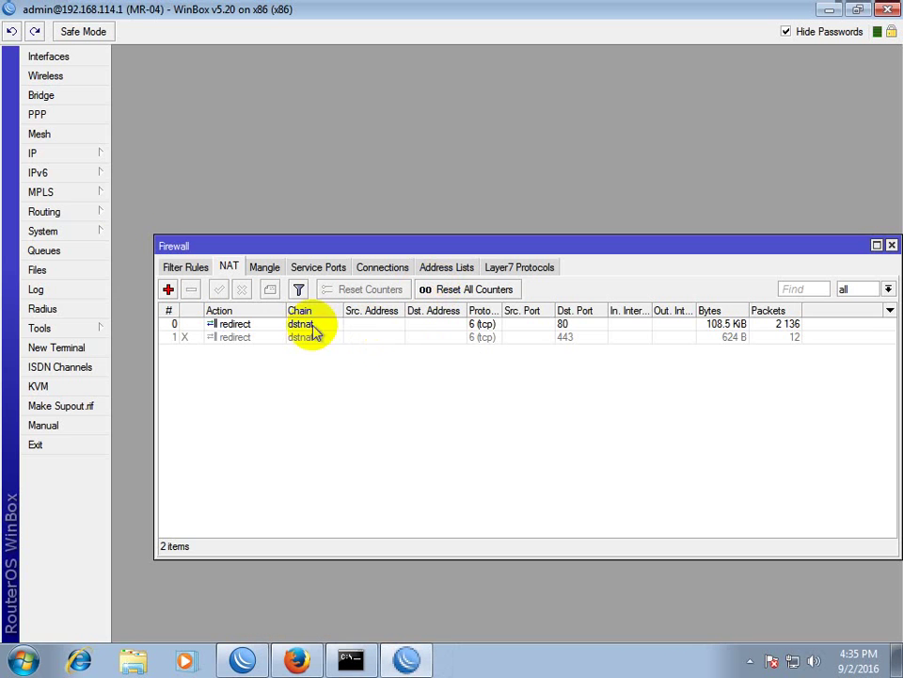
pyautogui.click(892, 245)
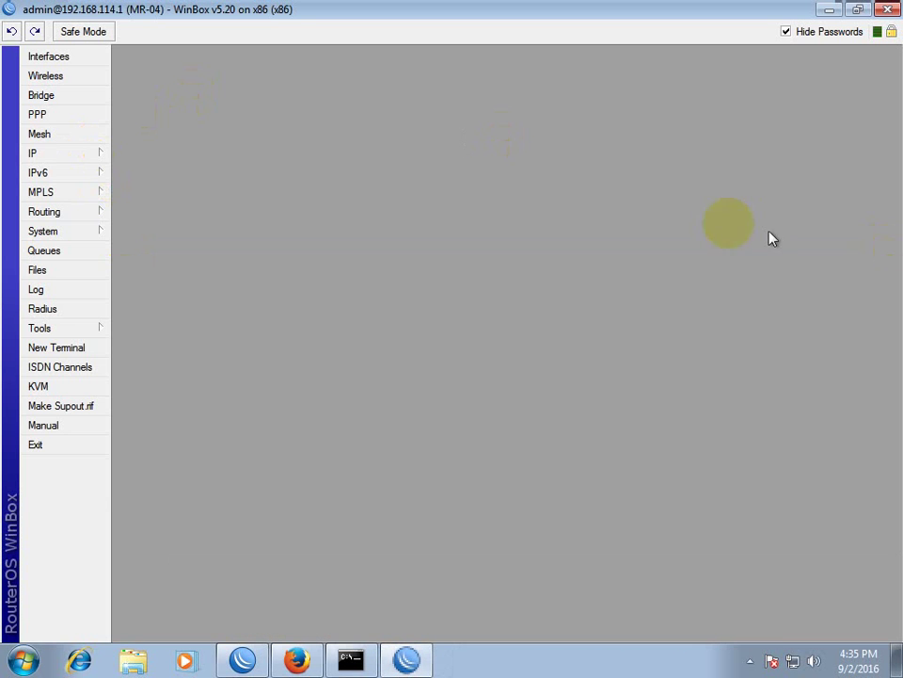
pyautogui.click(56, 60)
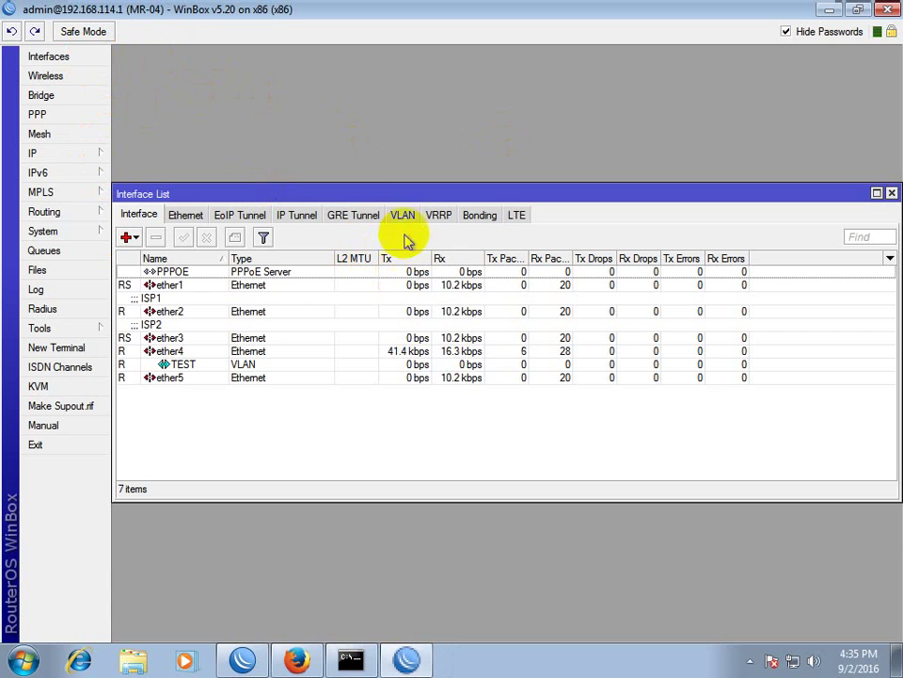
pyautogui.click(477, 217)
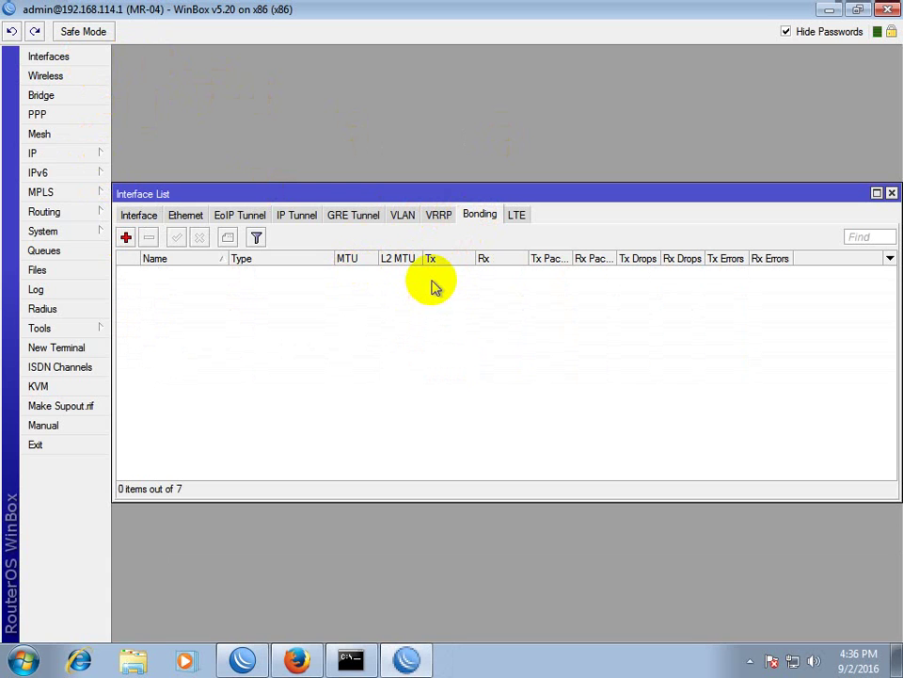
# - Add a new bonding interface, bonding1, with ether1 and ether2 as its slaves
pyautogui.click(127, 239)
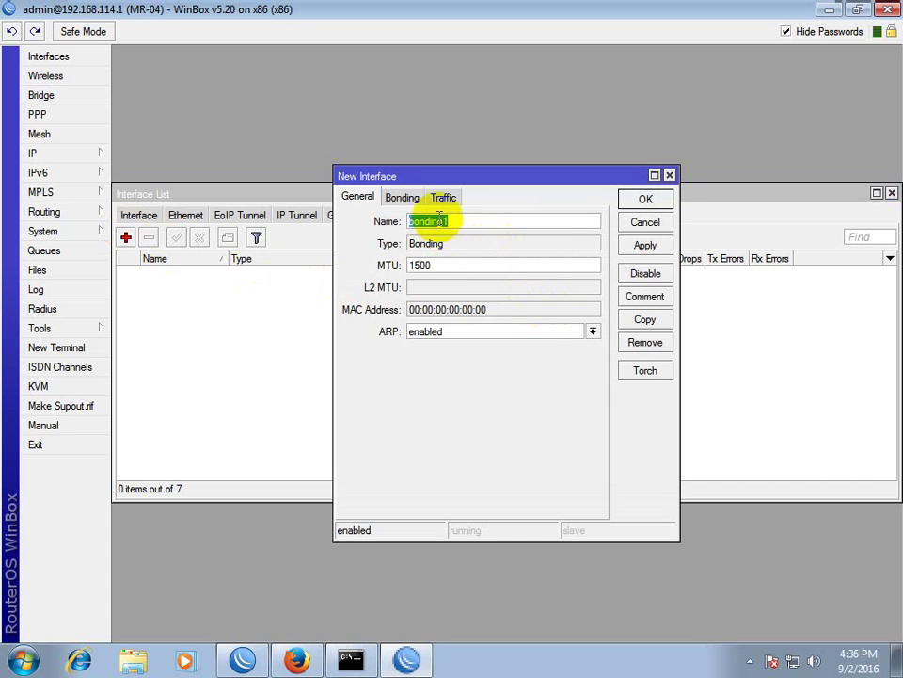
pyautogui.click(400, 197)
pyautogui.click(511, 222)
pyautogui.click(527, 237)
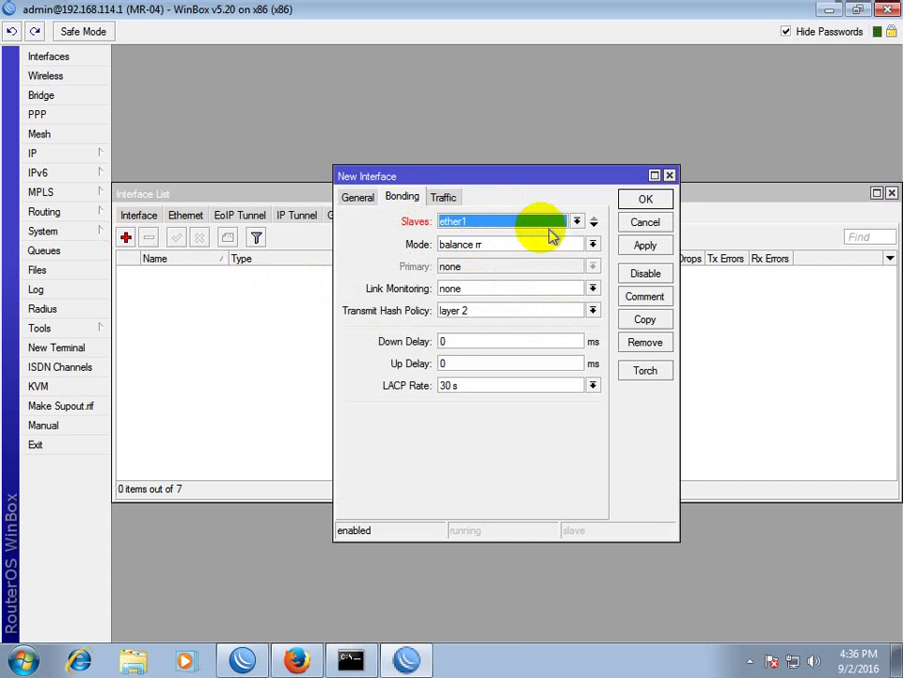
pyautogui.click(594, 227)
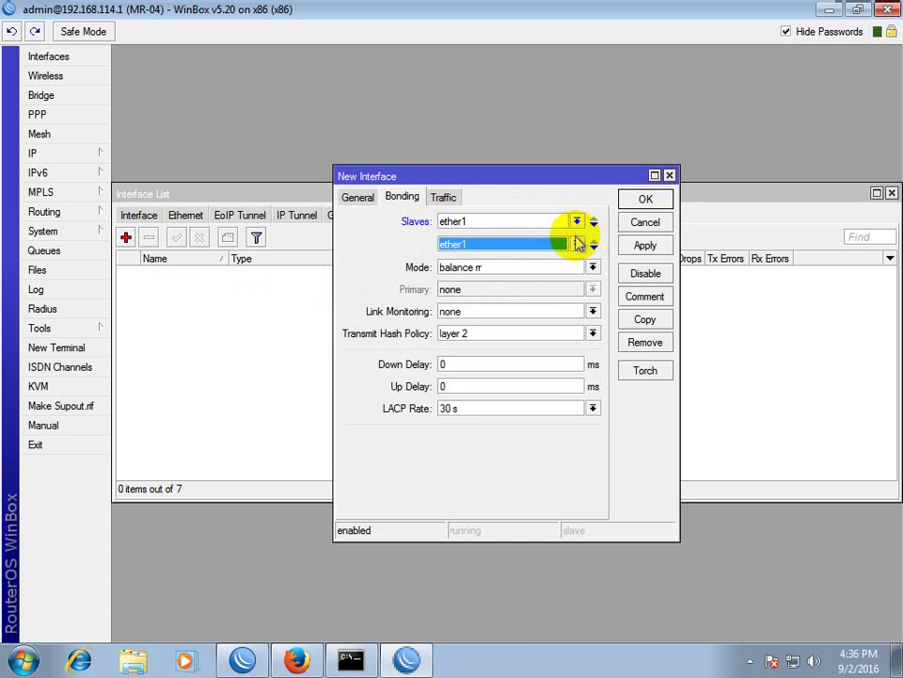
pyautogui.click(578, 243)
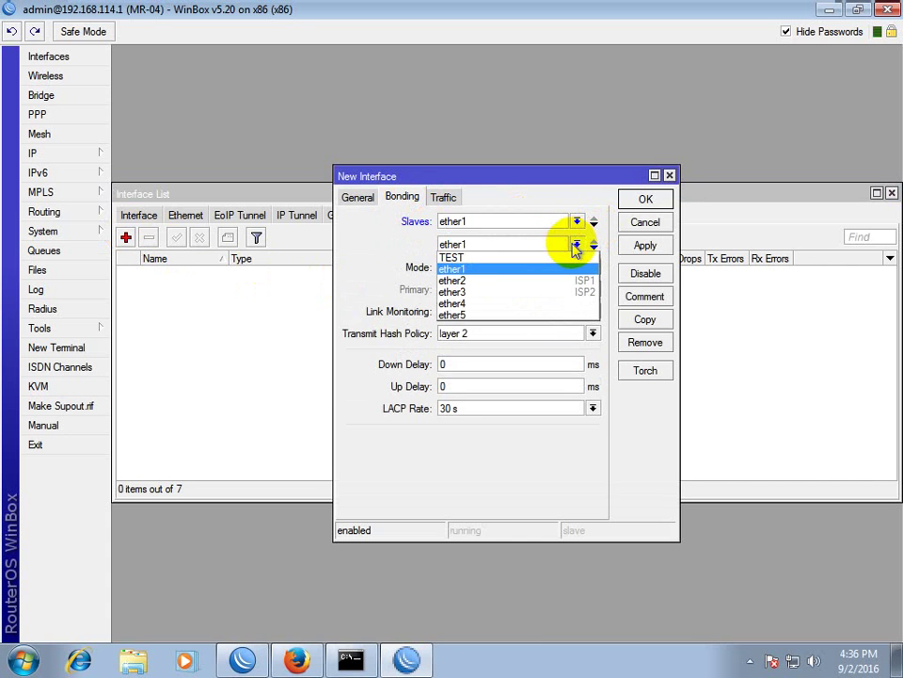
pyautogui.click(466, 281)
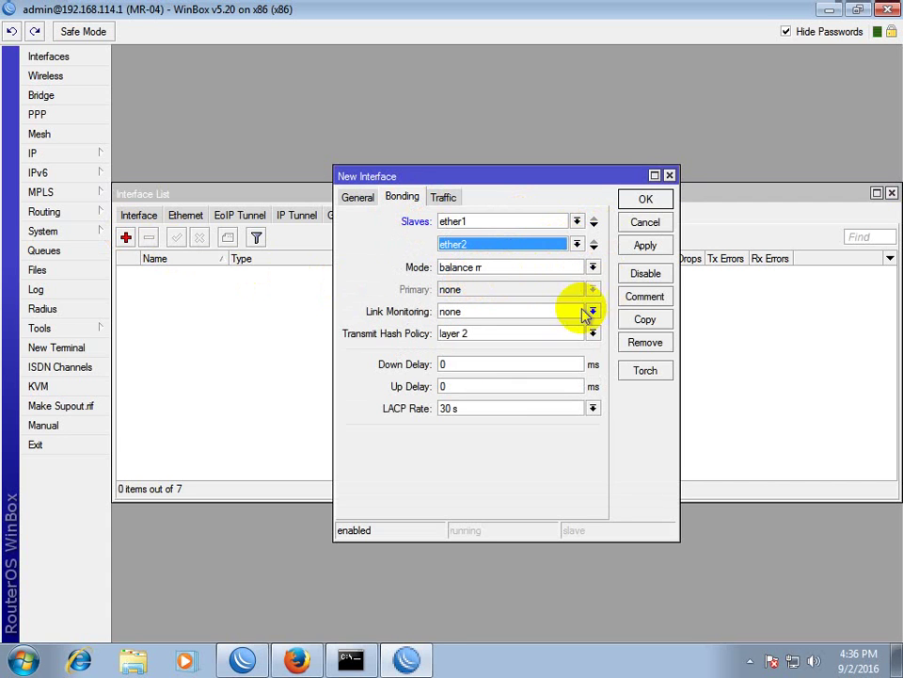
pyautogui.click(648, 202)
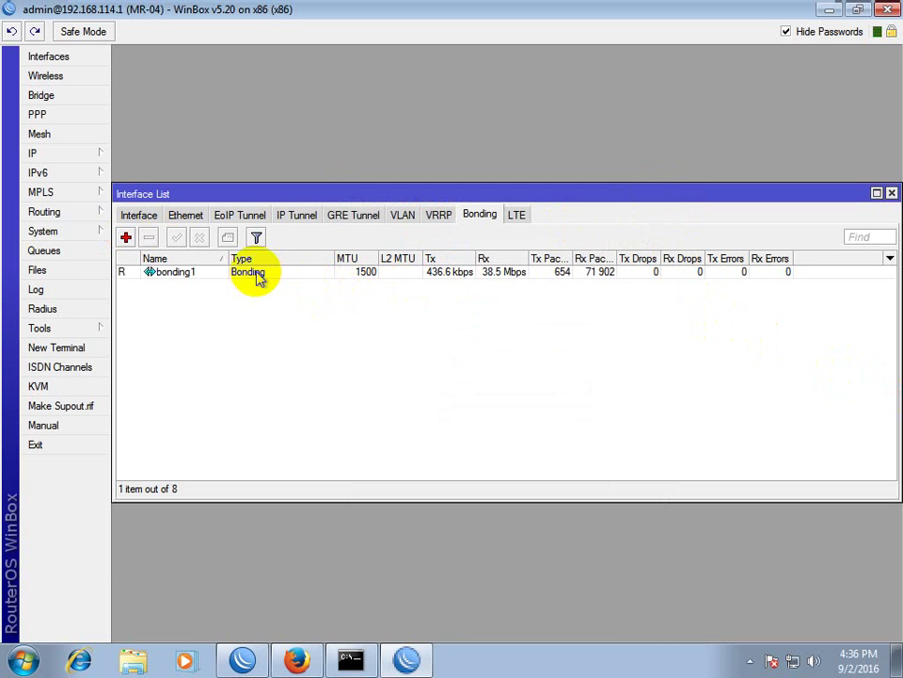
# - Open MR-04's IP address list, disable bonding1, and close the address list
pyautogui.click(47, 154)
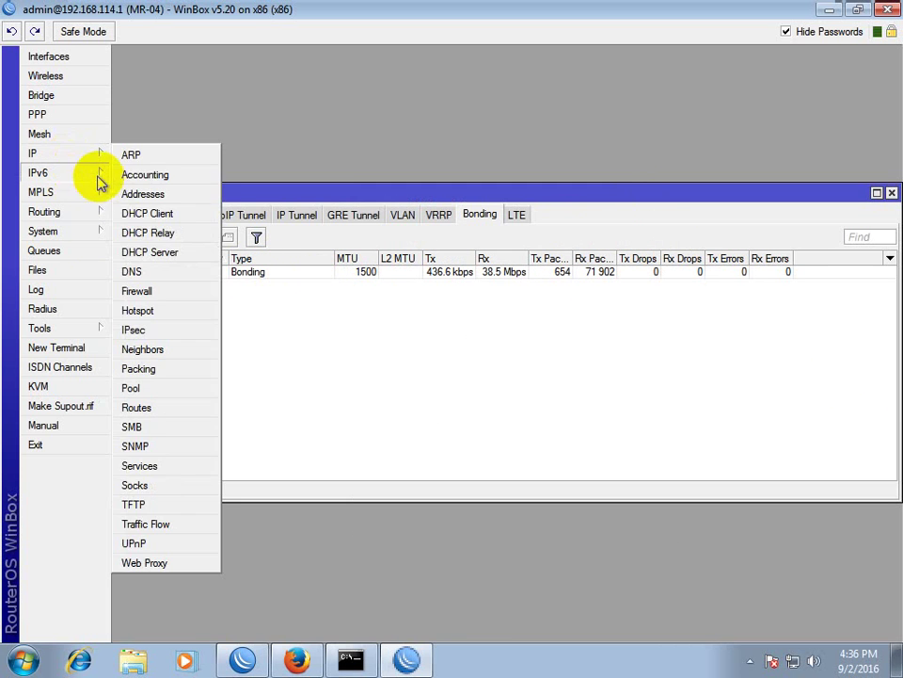
pyautogui.click(160, 192)
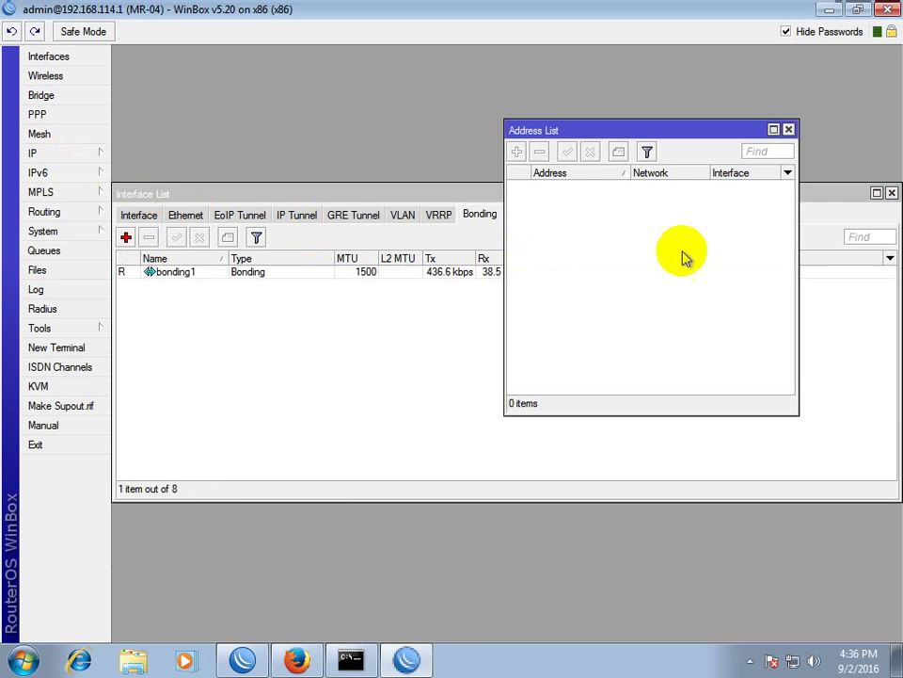
pyautogui.click(401, 211)
pyautogui.click(470, 273)
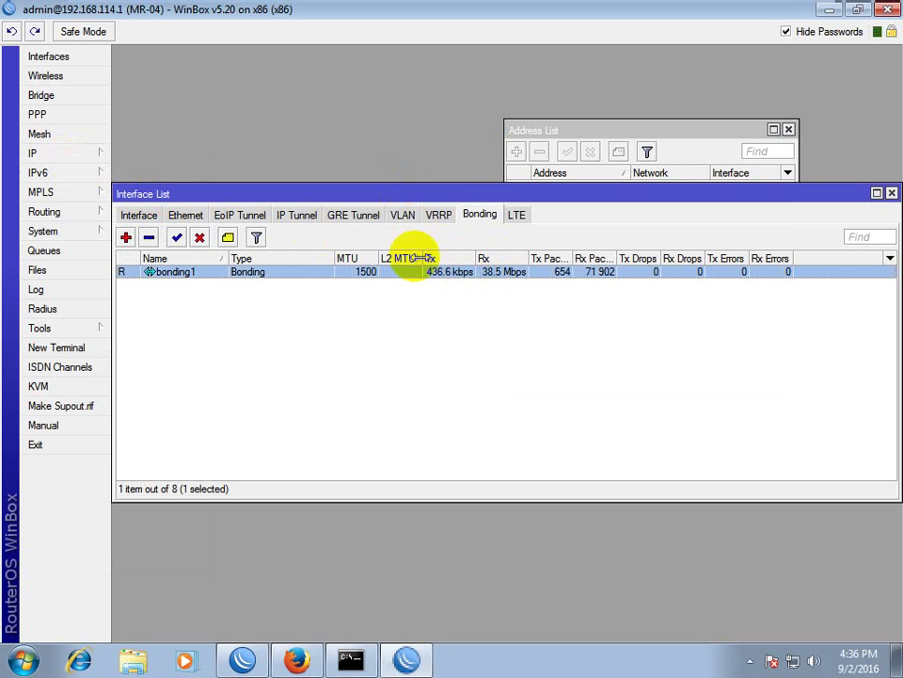
pyautogui.click(200, 237)
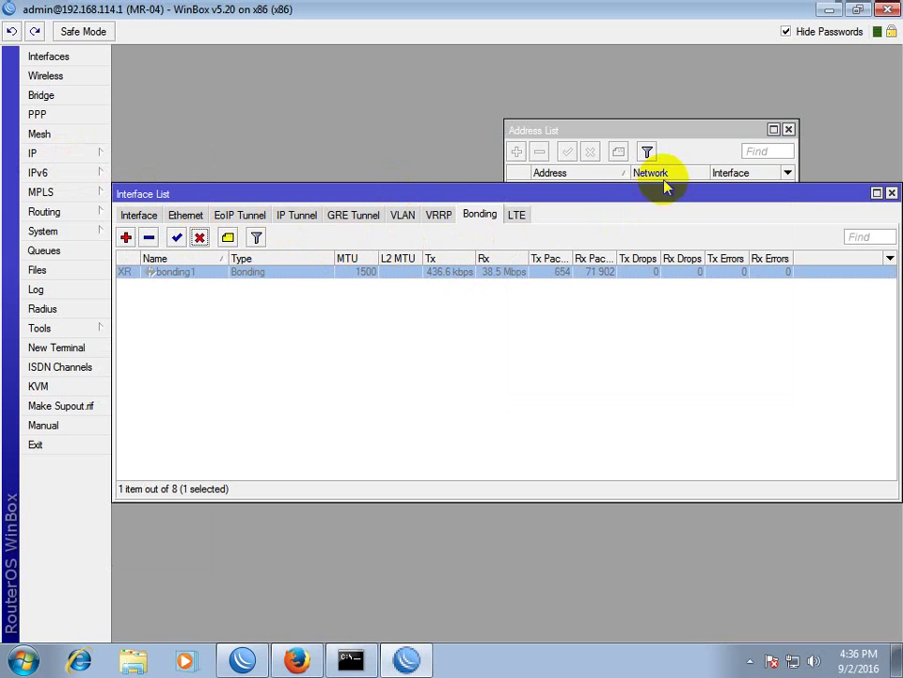
pyautogui.click(670, 133)
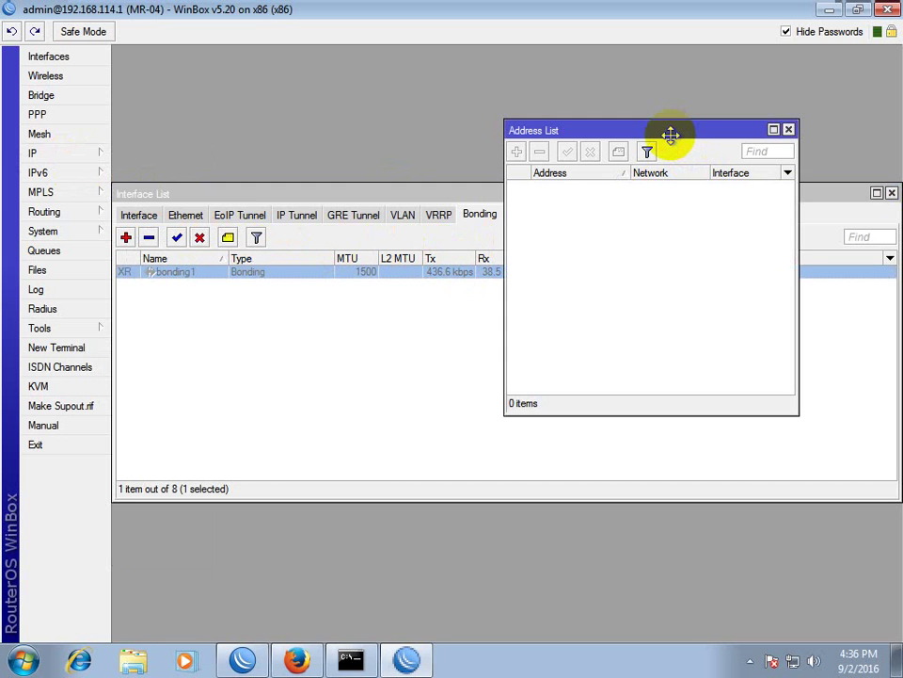
pyautogui.click(789, 129)
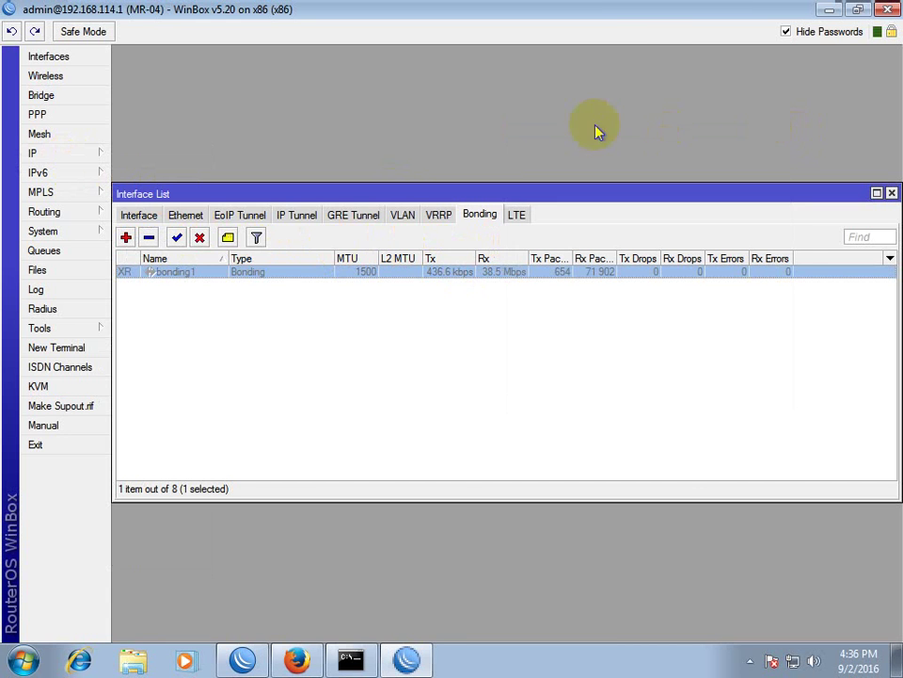
# - Add a CPU readout to the toolbar, recheck the empty IP address list, and minimize WinBox
pyautogui.rightClick(658, 38)
pyautogui.click(713, 55)
pyautogui.click(81, 155)
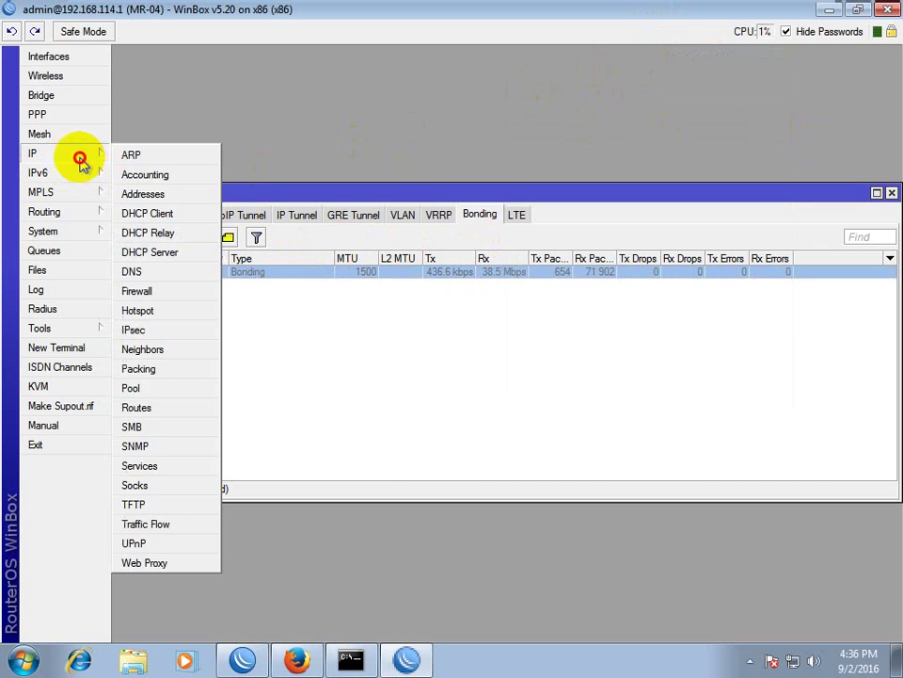
pyautogui.click(158, 195)
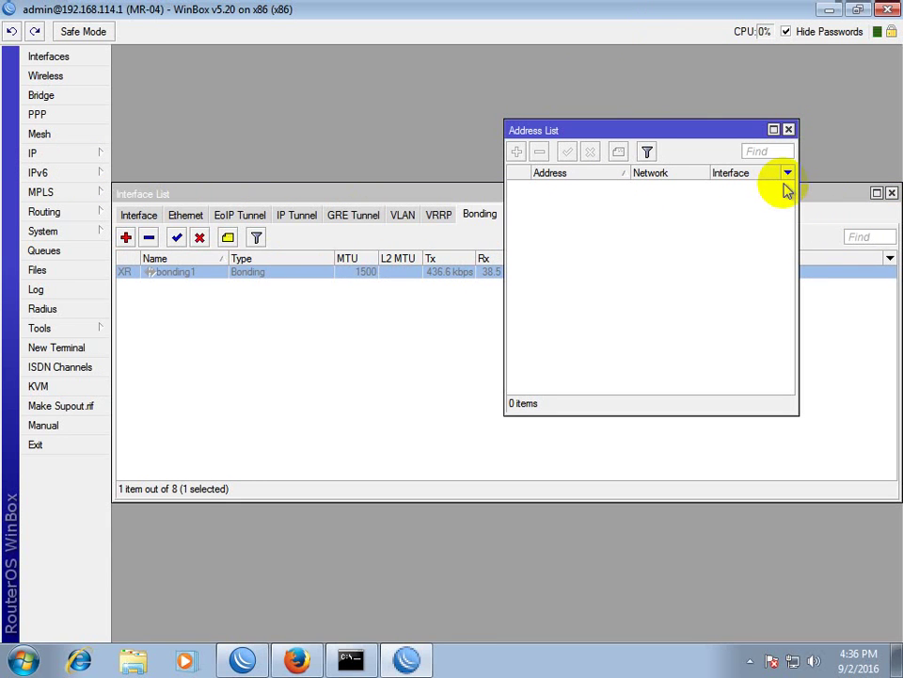
pyautogui.click(791, 131)
pyautogui.click(887, 10)
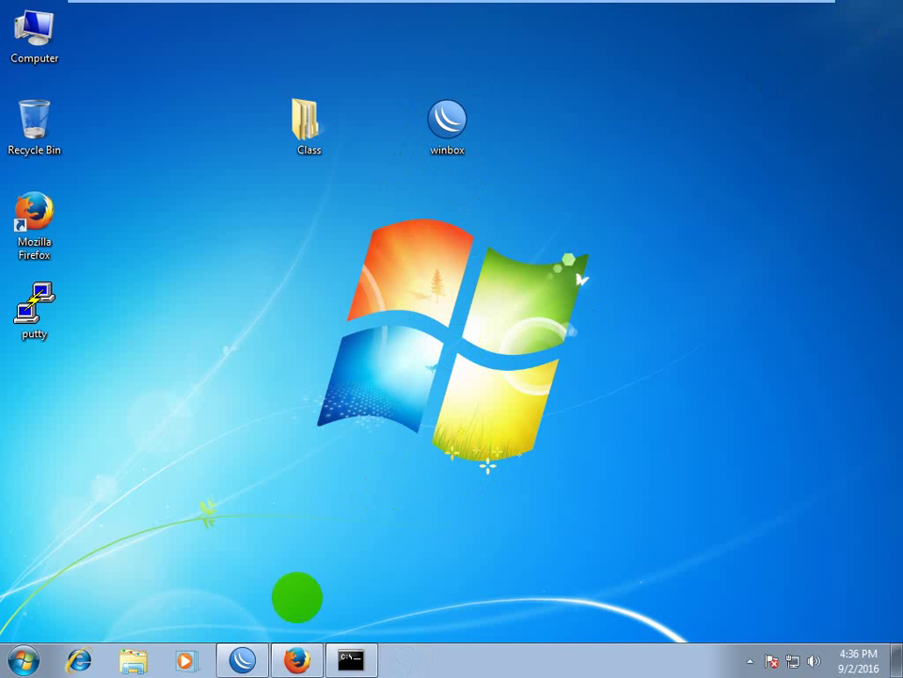
# - Restore the MR-04 WinBox session and disable bonding1
pyautogui.click(247, 660)
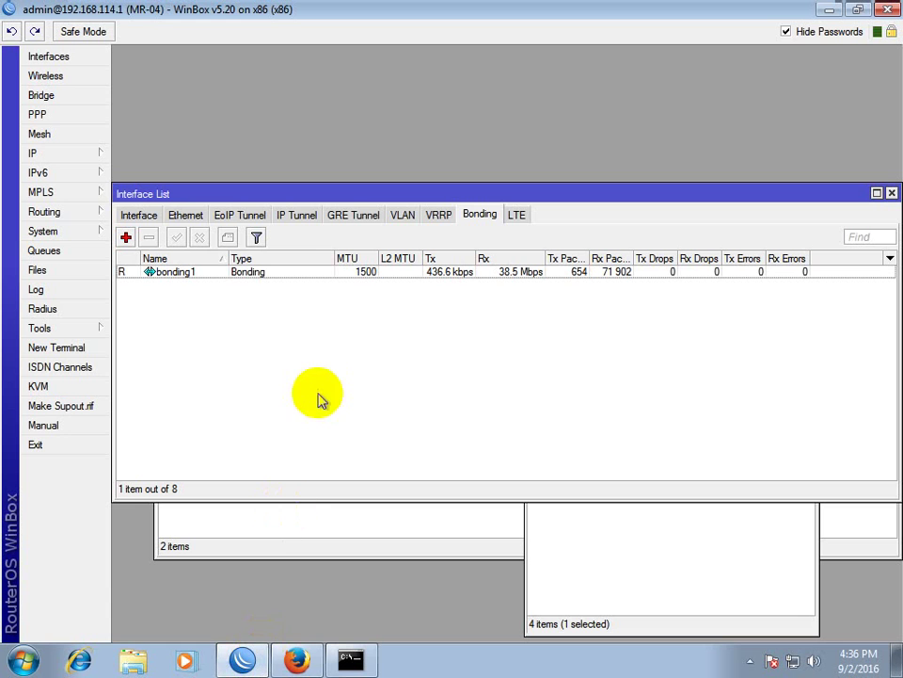
pyautogui.click(305, 273)
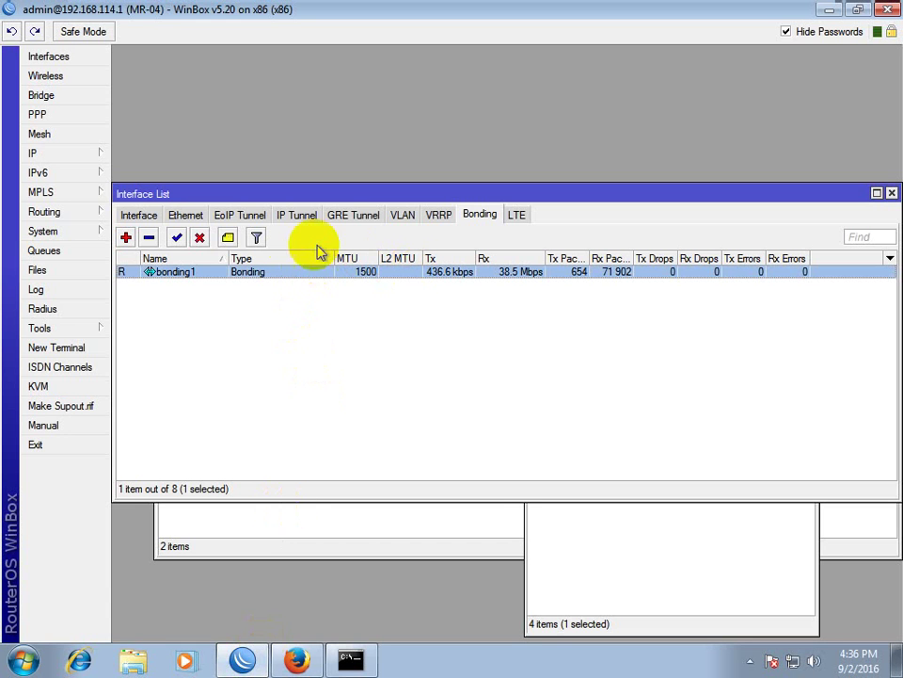
pyautogui.click(200, 237)
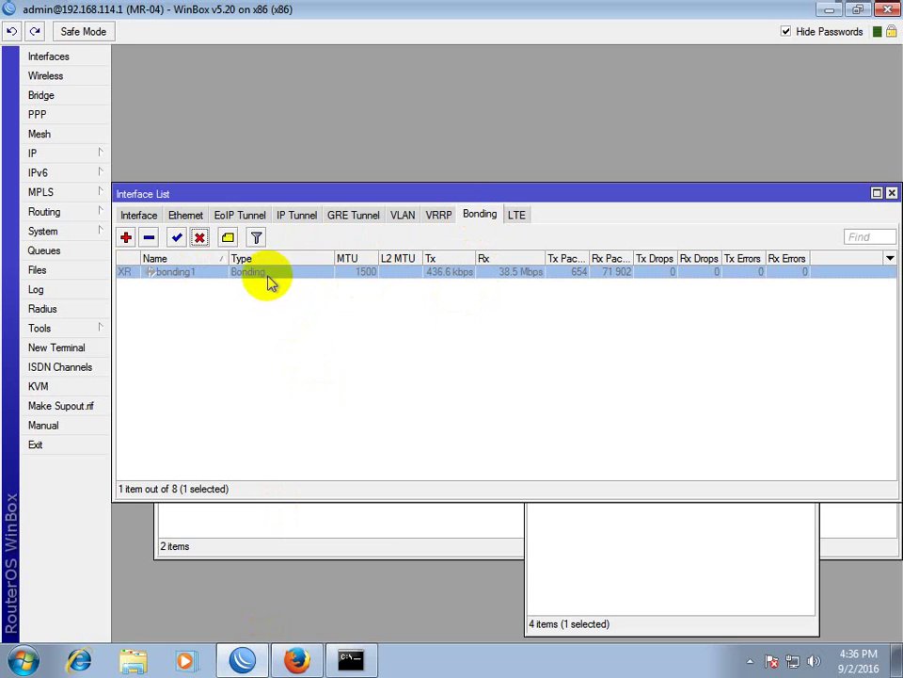
# - Change the 192.168.34.2/30 address's interface from ether3 to bonding1
pyautogui.click(383, 528)
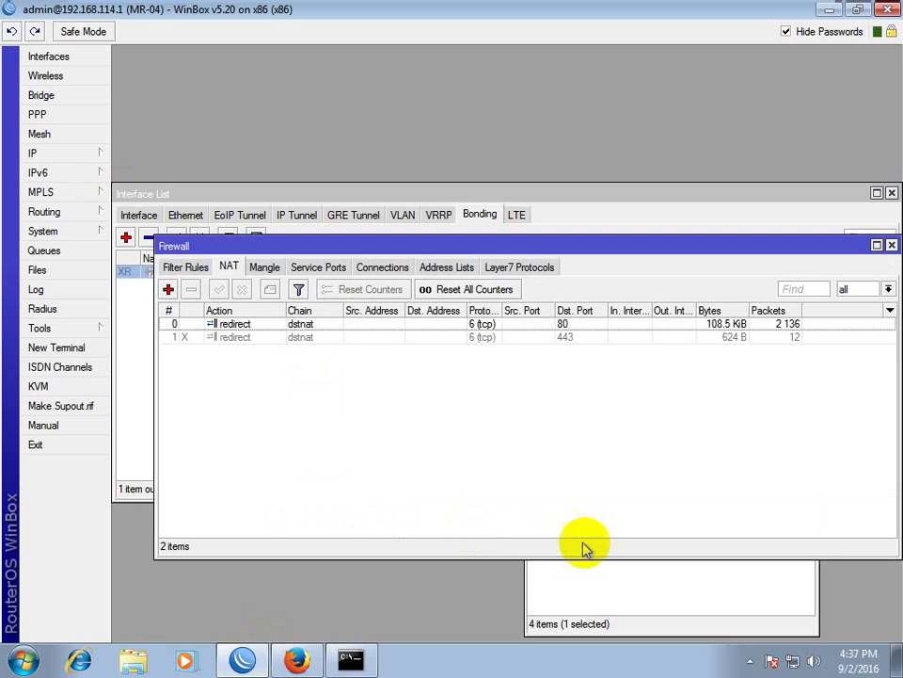
pyautogui.click(665, 580)
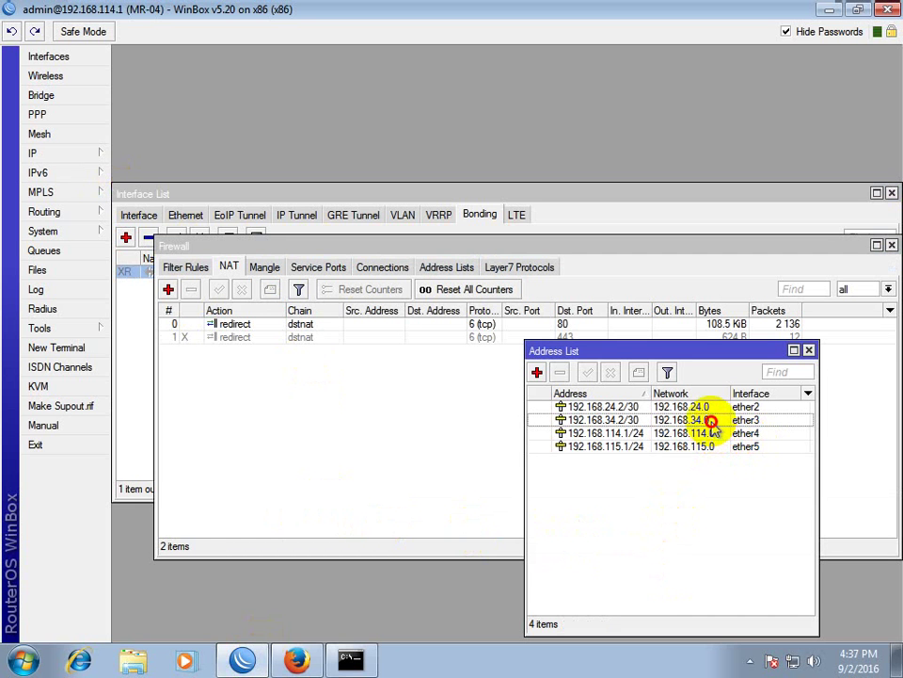
pyautogui.doubleClick(702, 420)
pyautogui.click(816, 370)
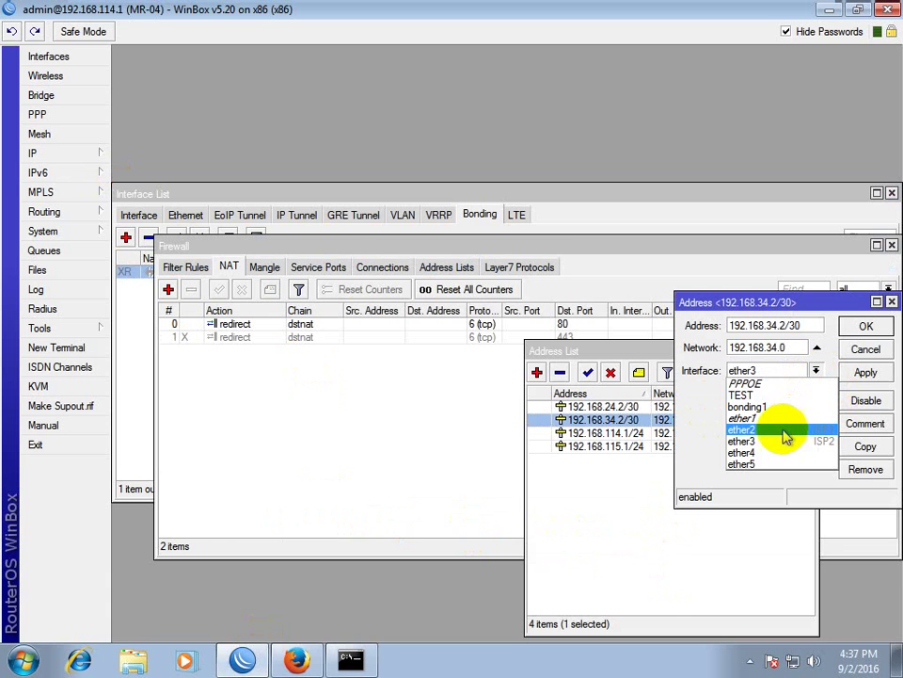
pyautogui.click(805, 404)
pyautogui.click(865, 329)
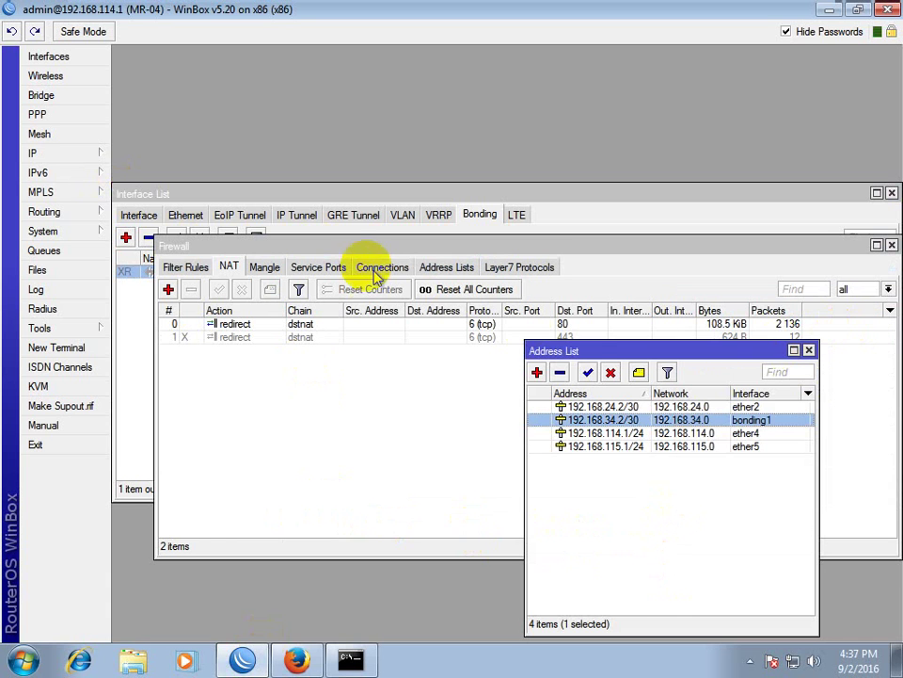
# - Close the firewall rules window and re-enable bonding1
pyautogui.click(891, 244)
pyautogui.moveTo(607, 194); pyautogui.dragTo(601, 129)
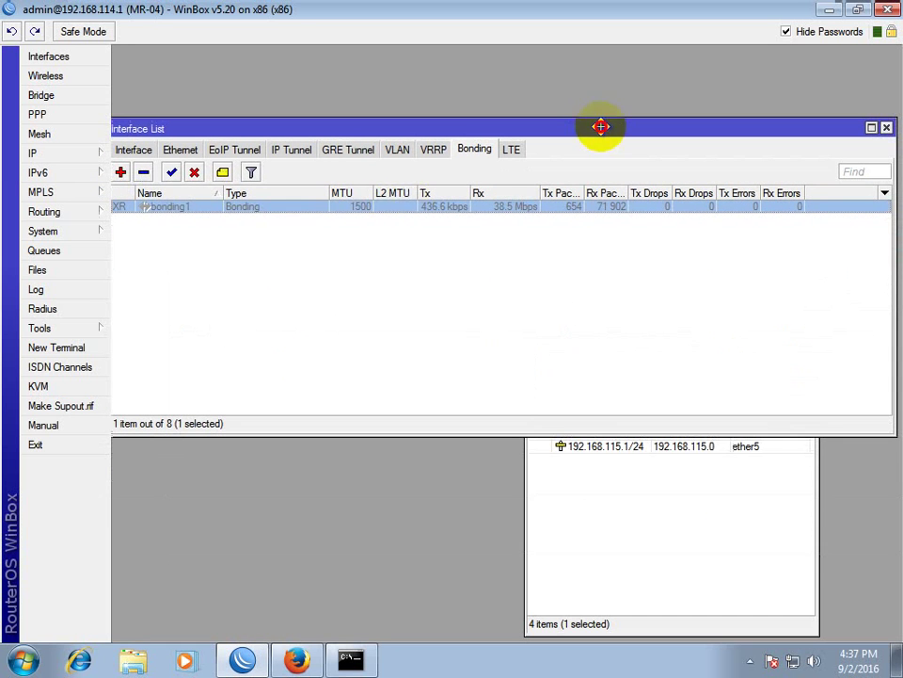
pyautogui.click(172, 173)
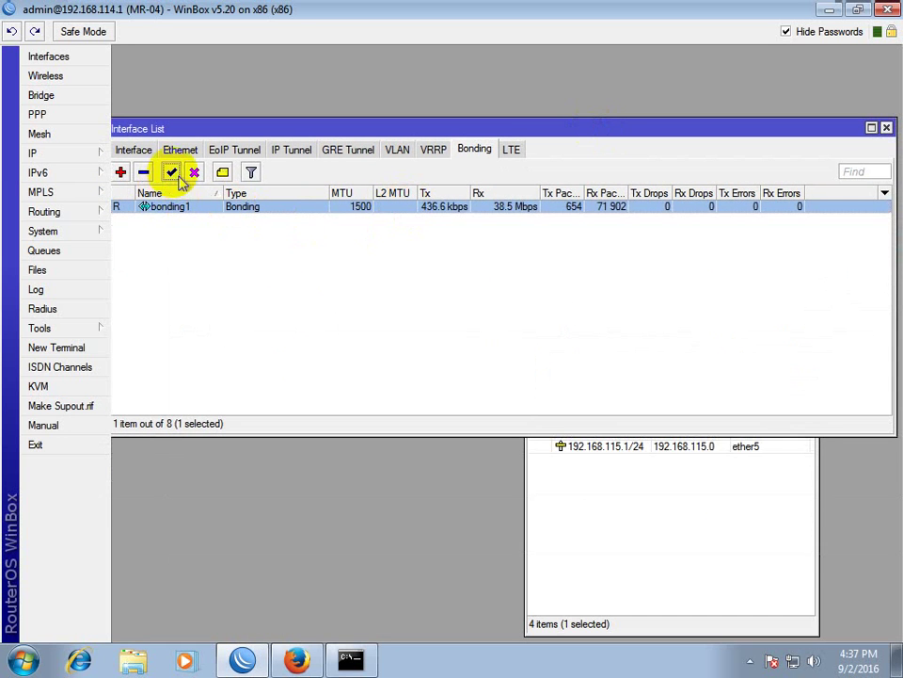
pyautogui.click(654, 518)
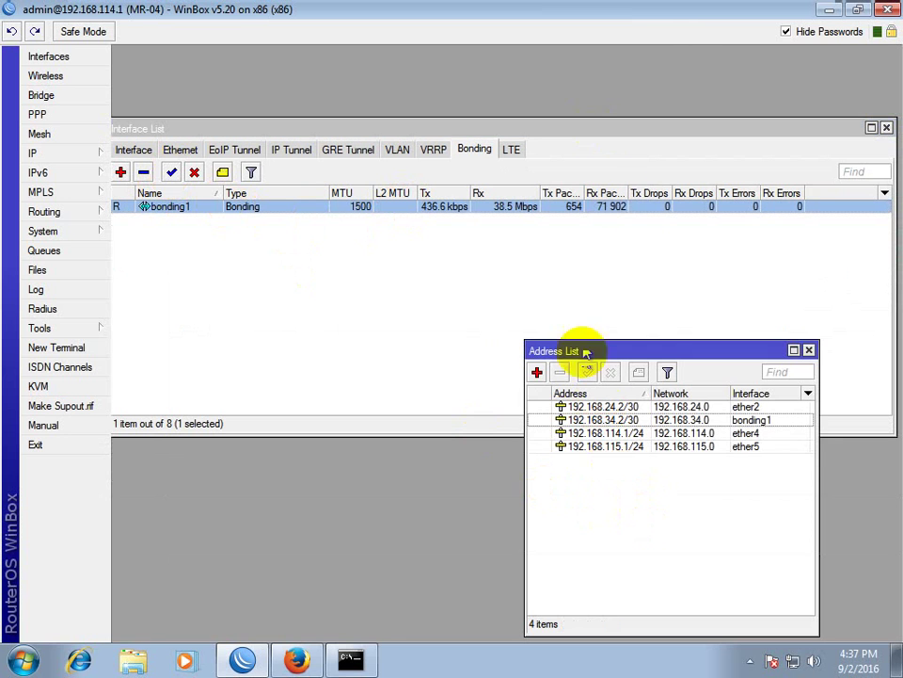
# - Add a CPU load readout to the toolbar, cycle bonding1 off and on, and select 192.168.34.2/30
pyautogui.rightClick(666, 38)
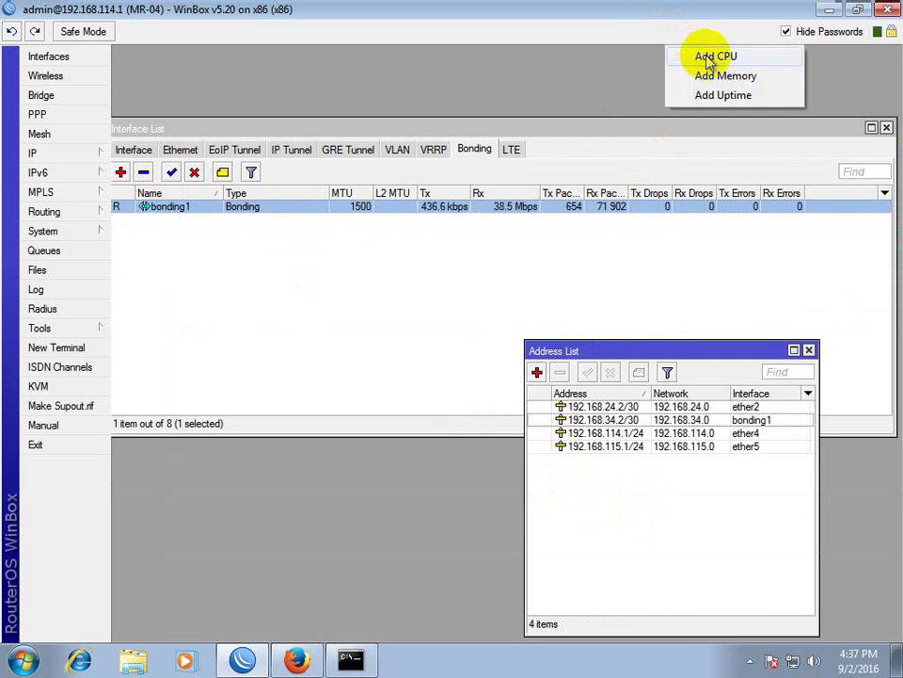
pyautogui.click(663, 54)
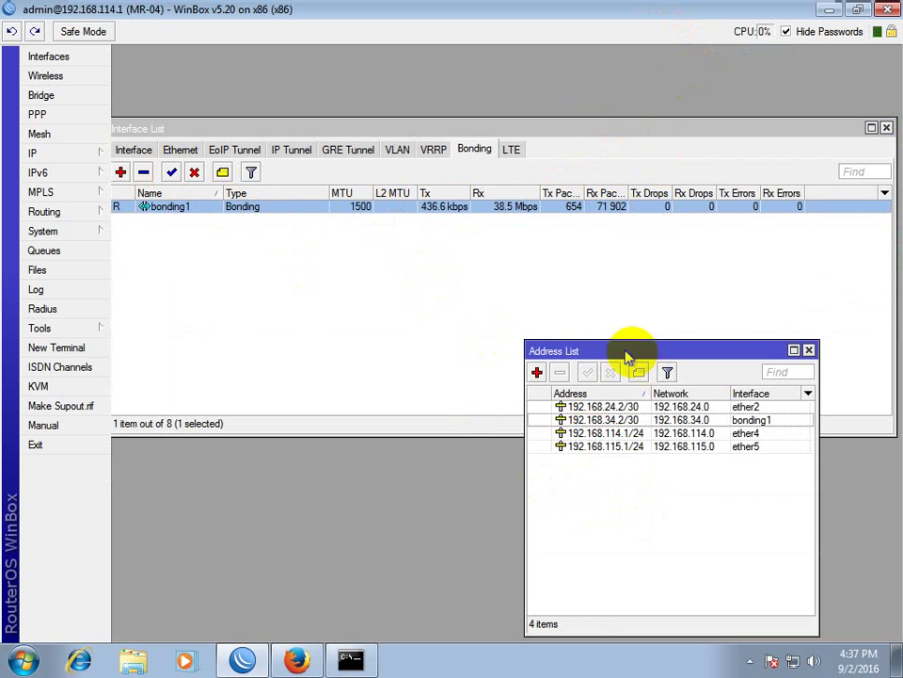
pyautogui.click(194, 171)
pyautogui.click(172, 173)
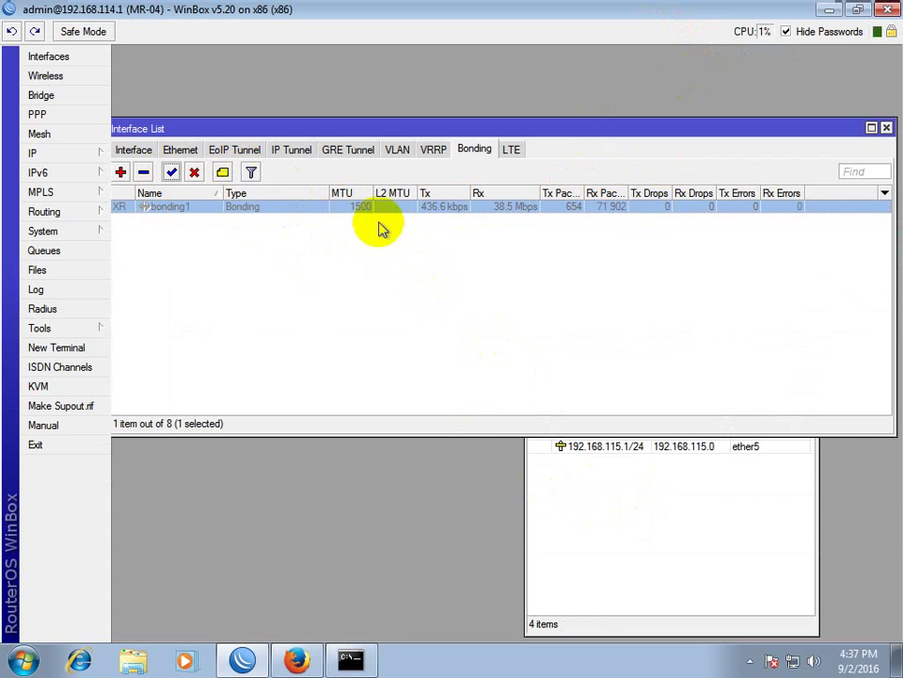
pyautogui.click(173, 174)
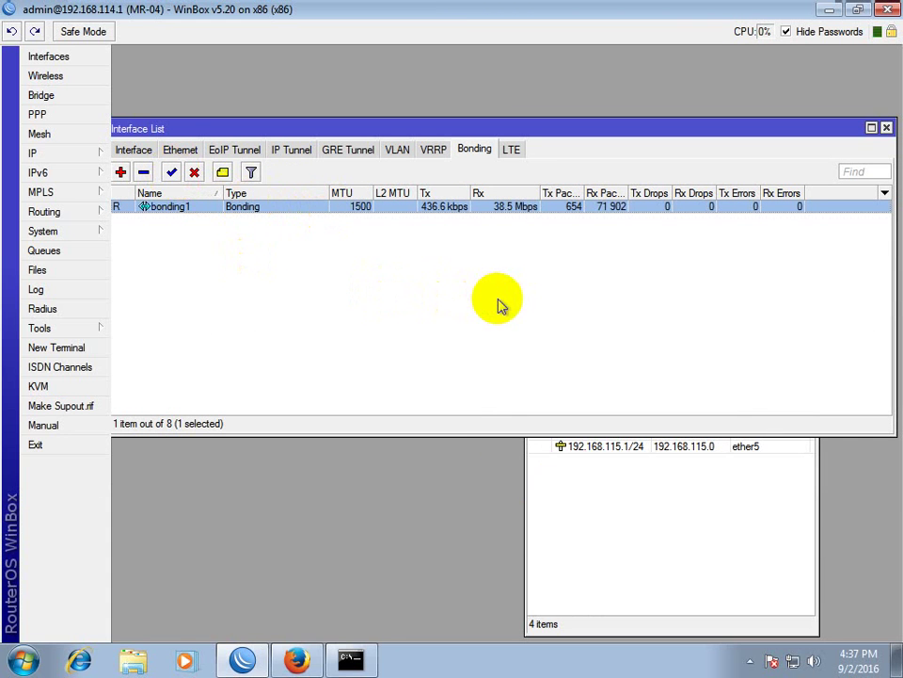
pyautogui.click(649, 528)
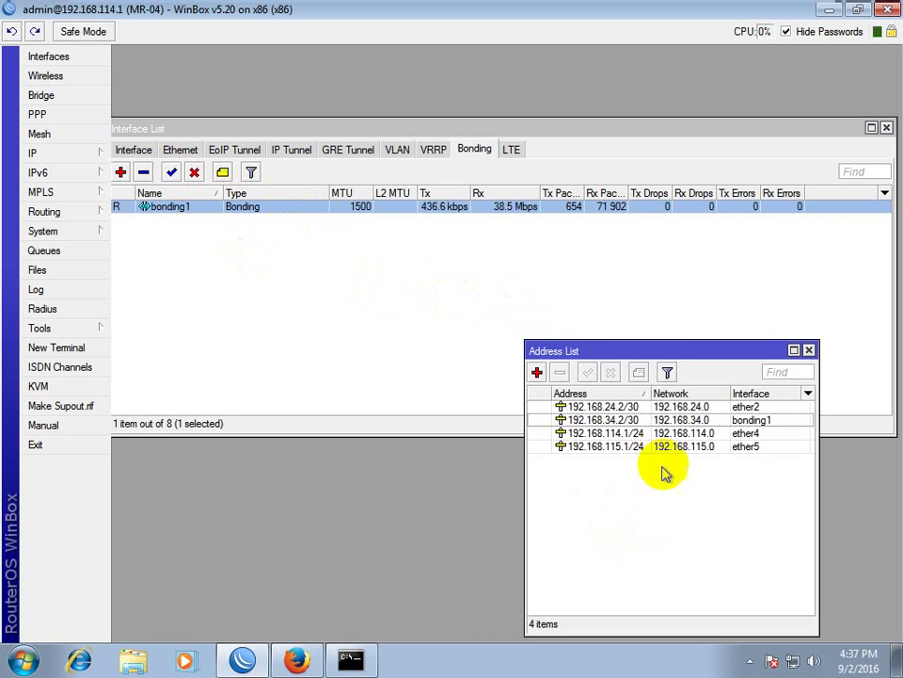
pyautogui.click(750, 419)
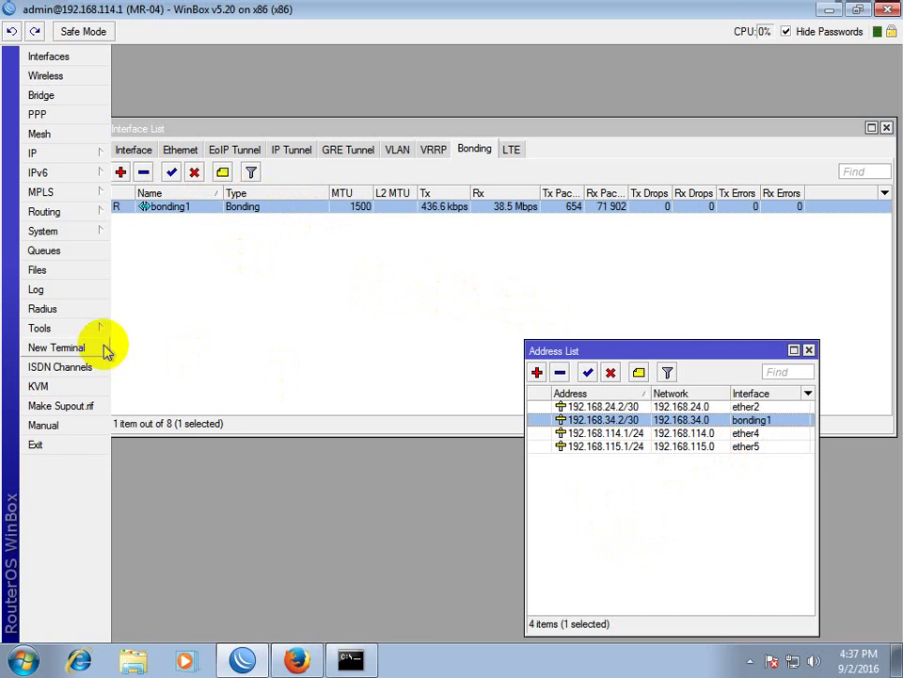
# - Ping 192.168.34.2 from MR-04 with the Ping tool, then stop it
pyautogui.click(73, 331)
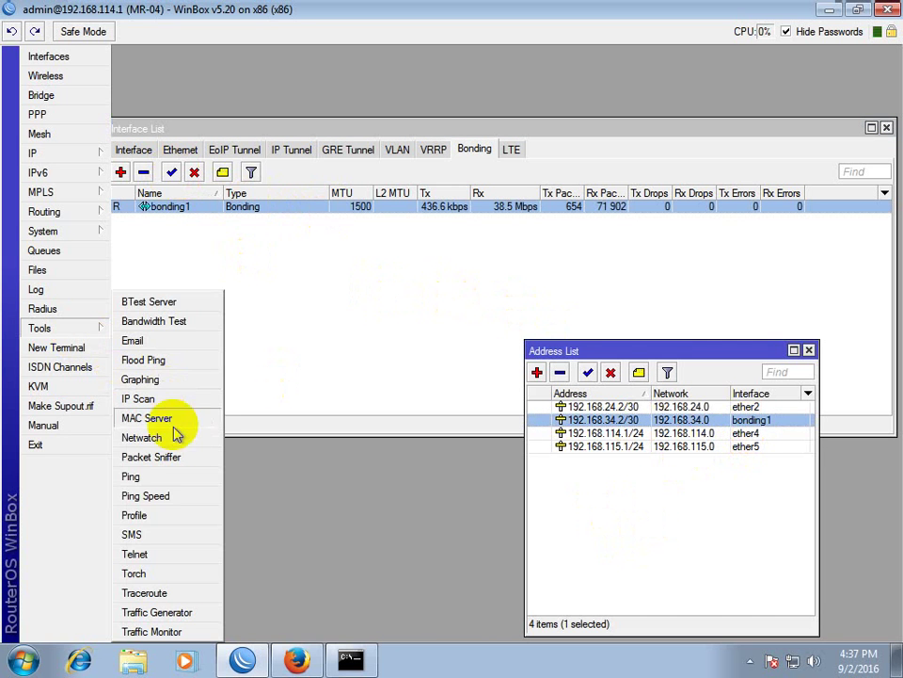
pyautogui.click(131, 475)
pyautogui.moveTo(532, 137); pyautogui.dragTo(406, 265)
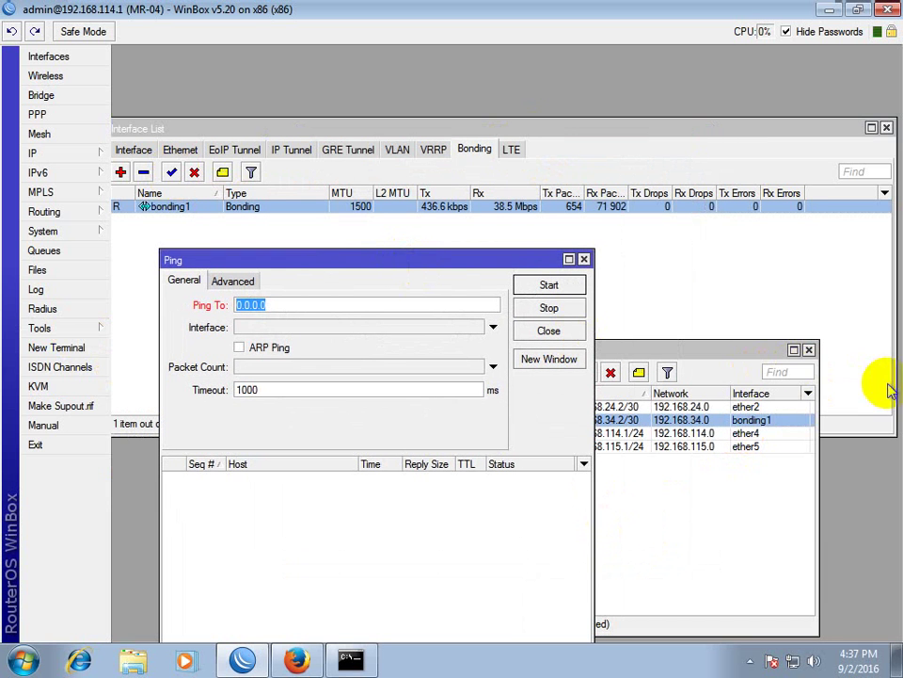
pyautogui.moveTo(716, 355); pyautogui.dragTo(790, 302)
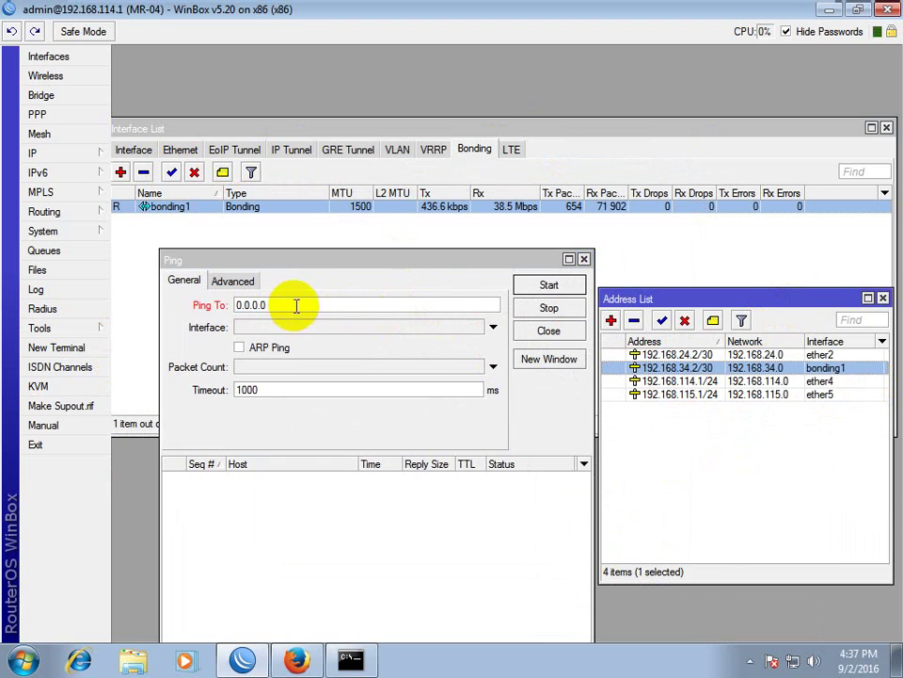
pyautogui.click(174, 313)
pyautogui.write('192.168.34.')
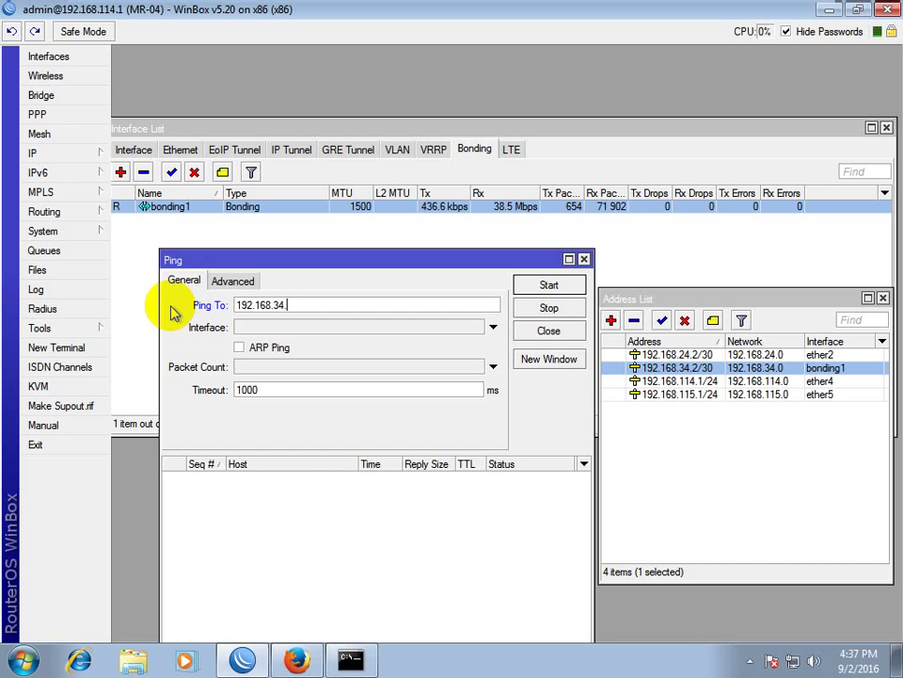
pyautogui.write('2')
pyautogui.click(550, 284)
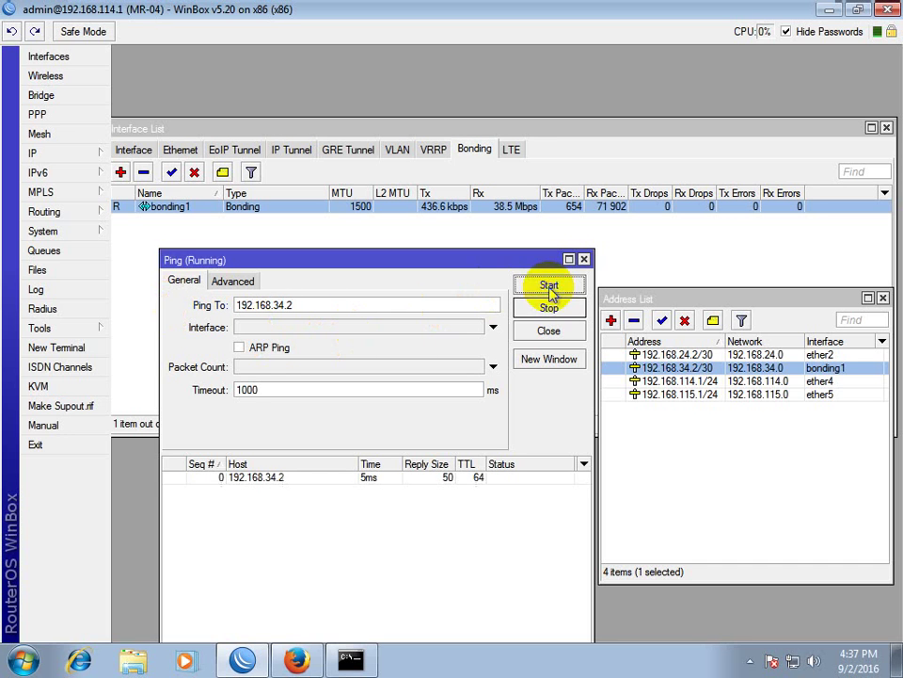
pyautogui.click(547, 309)
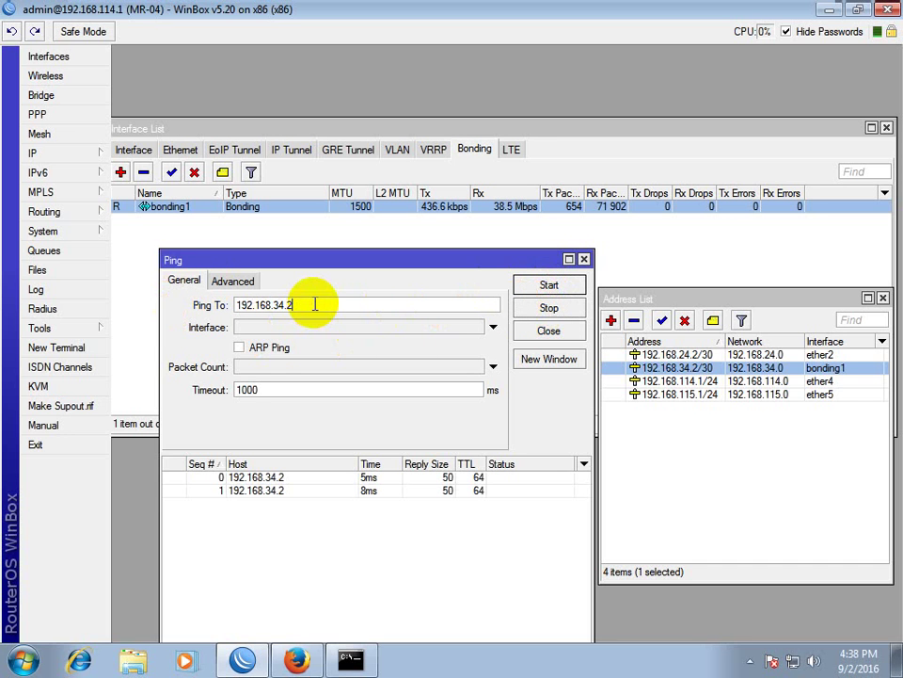
# - Ping 192.168.34.1 instead, which times out, then minimize the VM
pyautogui.write('1')
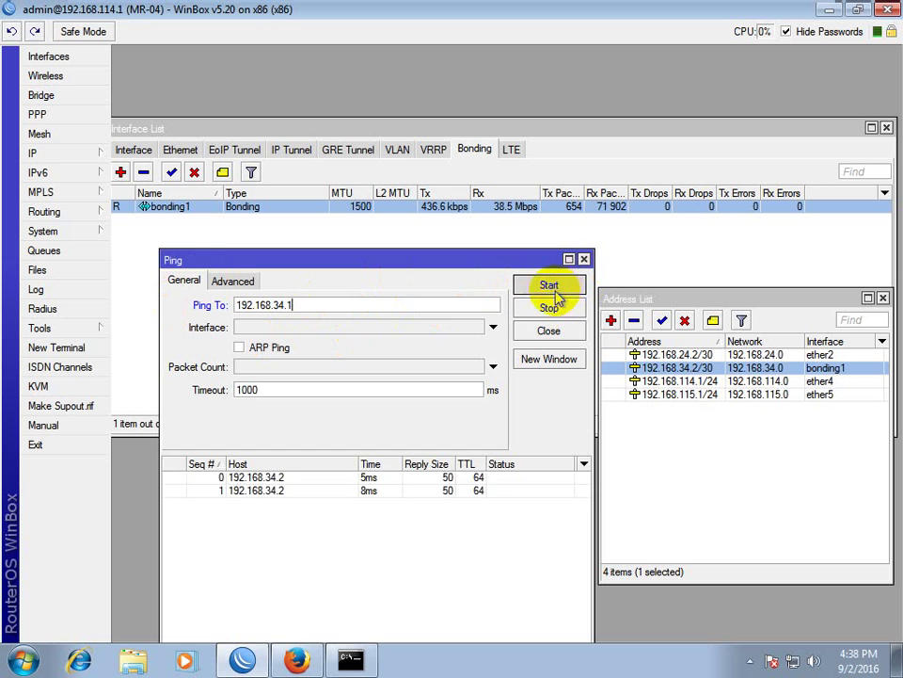
pyautogui.click(565, 285)
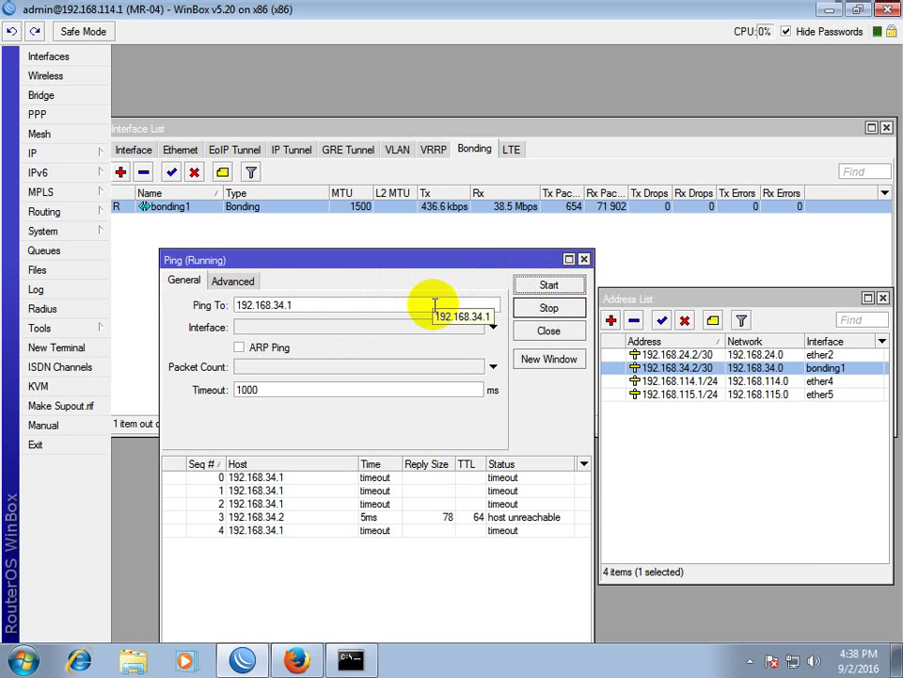
pyautogui.click(796, 299)
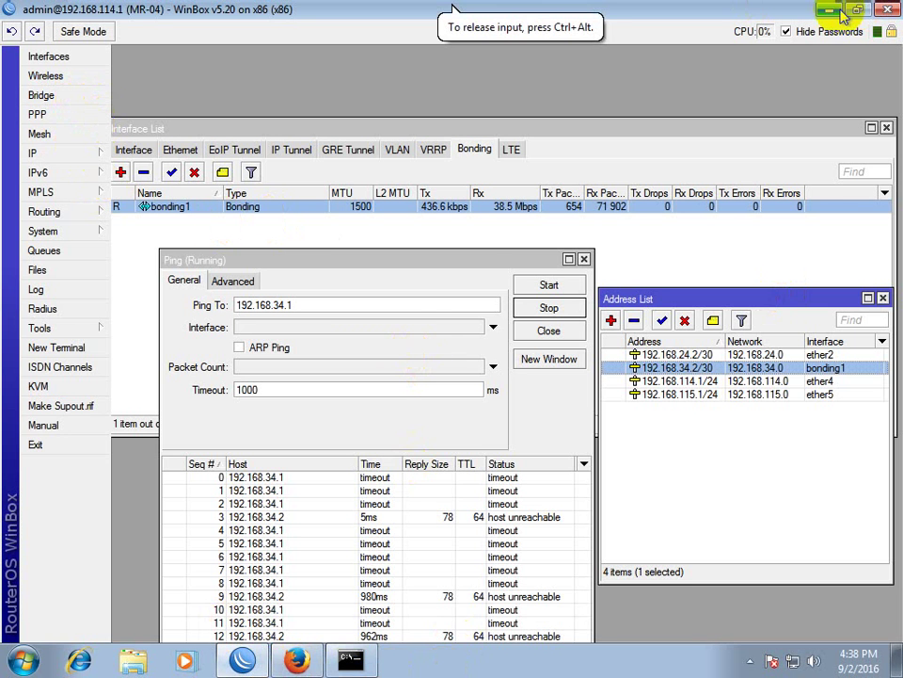
pyautogui.click(780, 13)
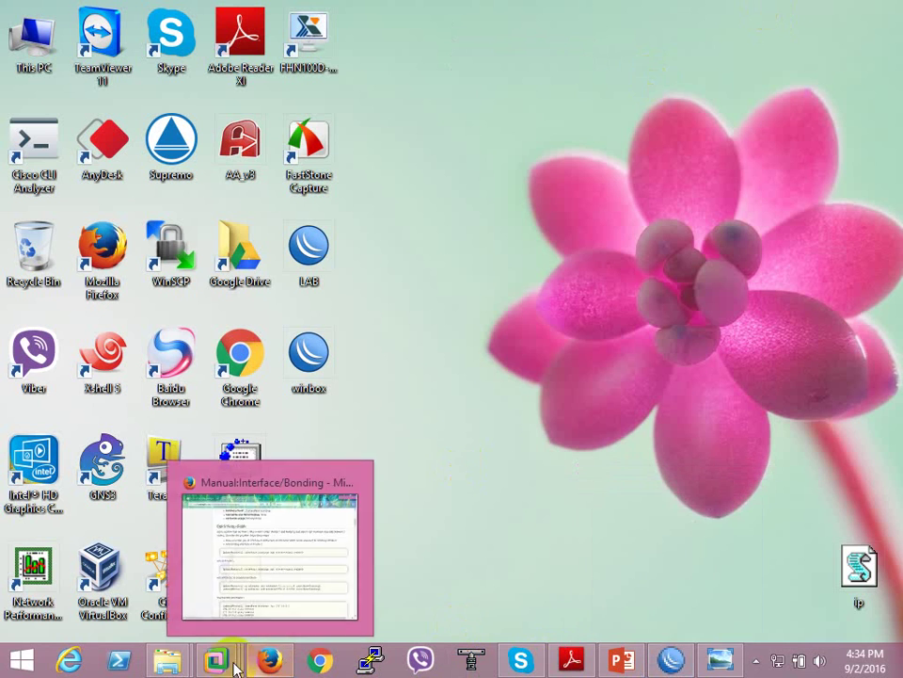
# - From the MR-03 console, ping 192.168.34.1 successfully and 192.168.34.2 with all pings lost
pyautogui.moveTo(219, 660)
pyautogui.click(681, 575)
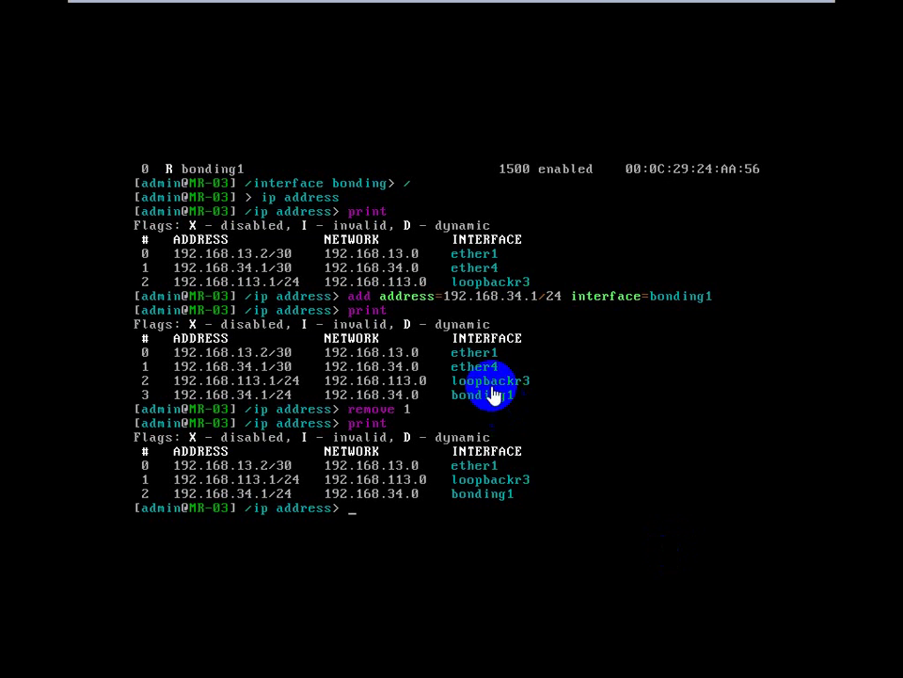
pyautogui.press('Return')
pyautogui.press('Return')
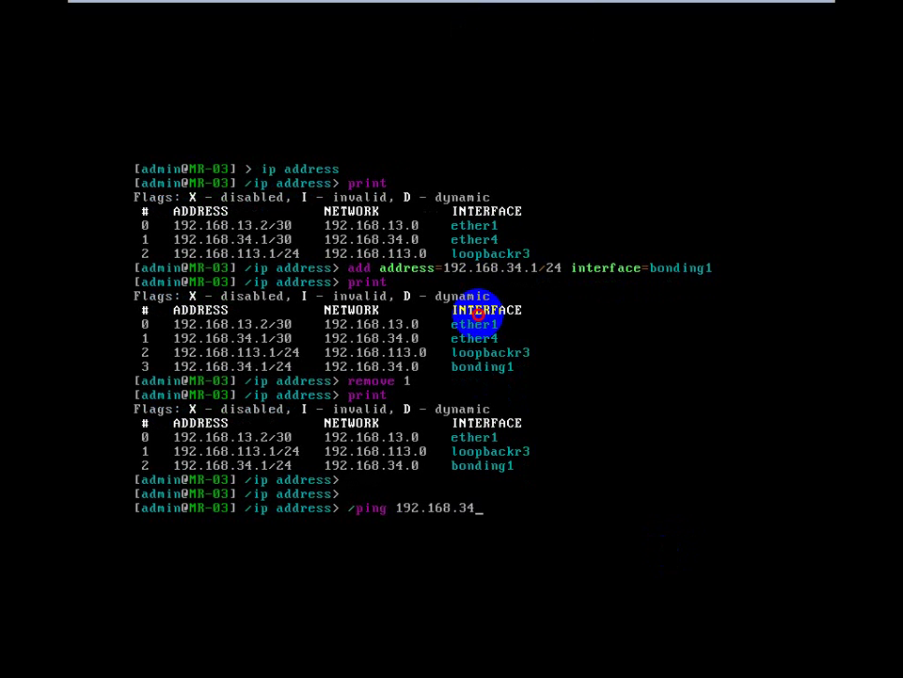
pyautogui.press('Return')
pyautogui.hotkey('ctrl', 'c')
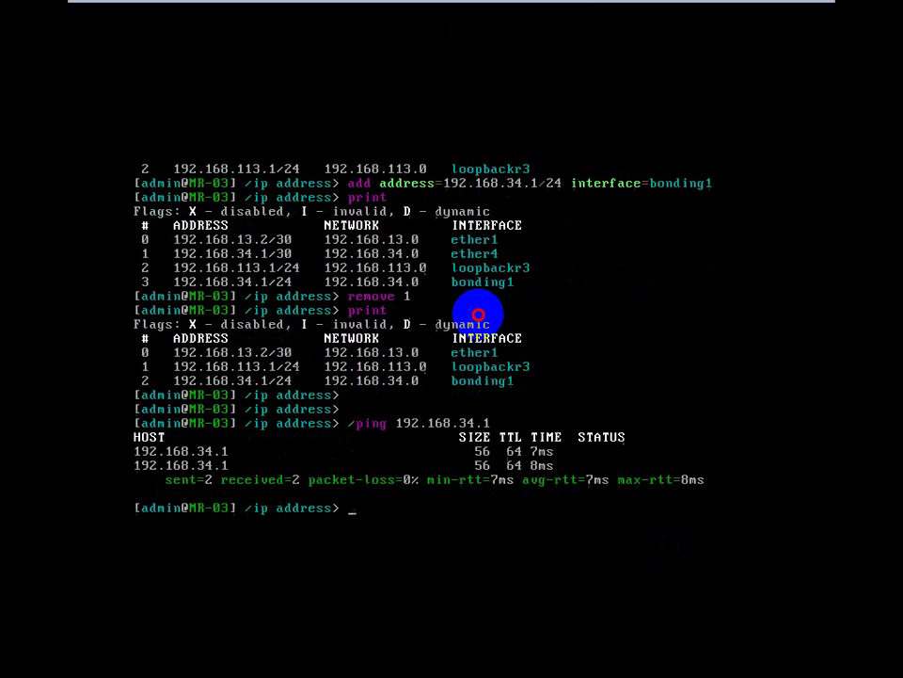
pyautogui.press('Up')
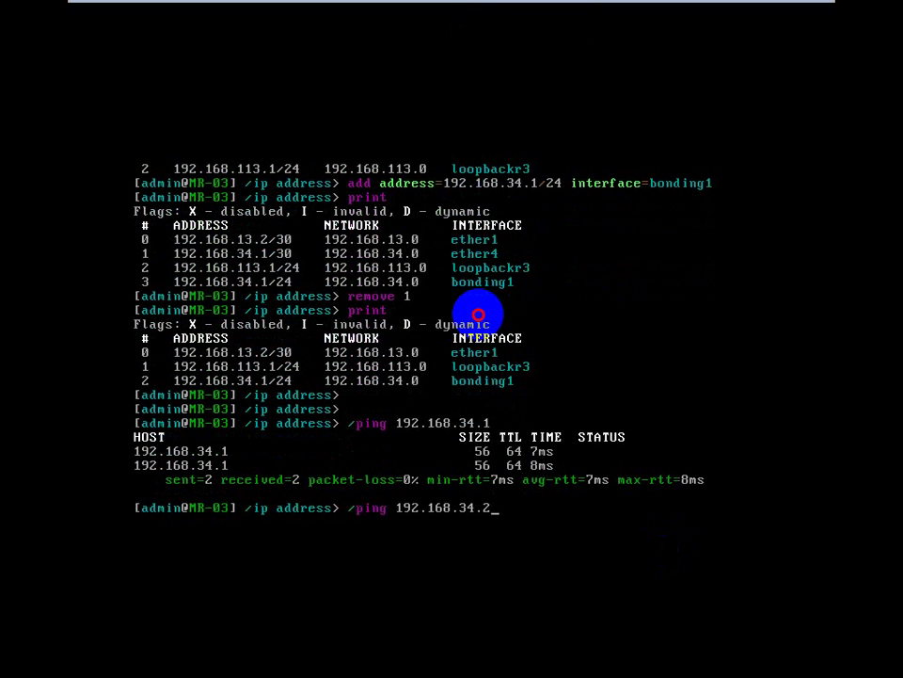
pyautogui.press('Return')
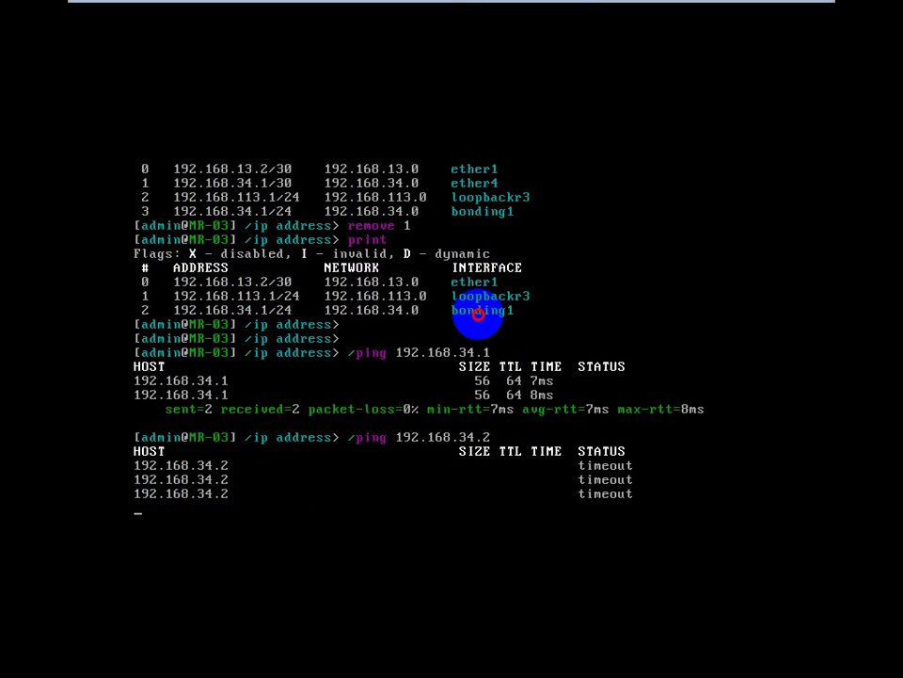
pyautogui.hotkey('ctrl', 'c')
# - Run /interface bonding print to show bonding1 with slaves ether3 and ether4, then minimize the VM
pyautogui.write('/ip address>')
pyautogui.press('Return')
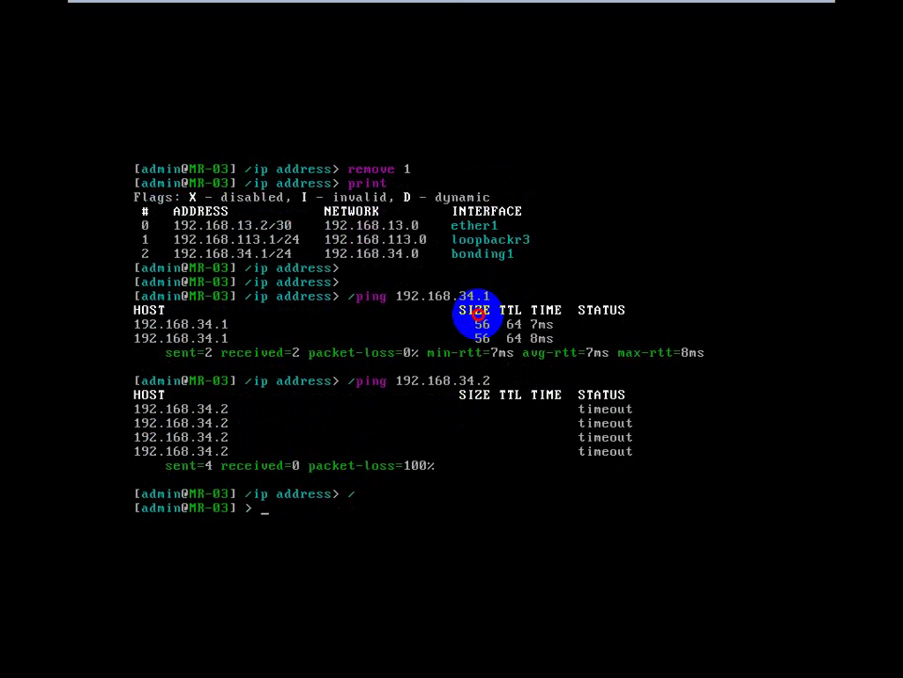
pyautogui.write('int')
pyautogui.press('Tab')
pyautogui.press('Return')
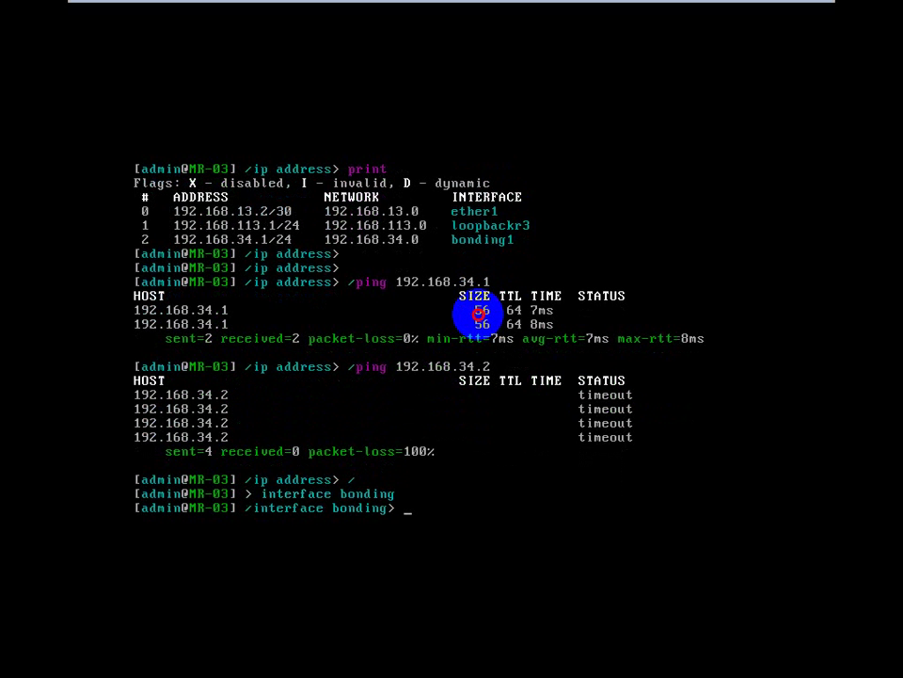
pyautogui.write('print')
pyautogui.press('Return')
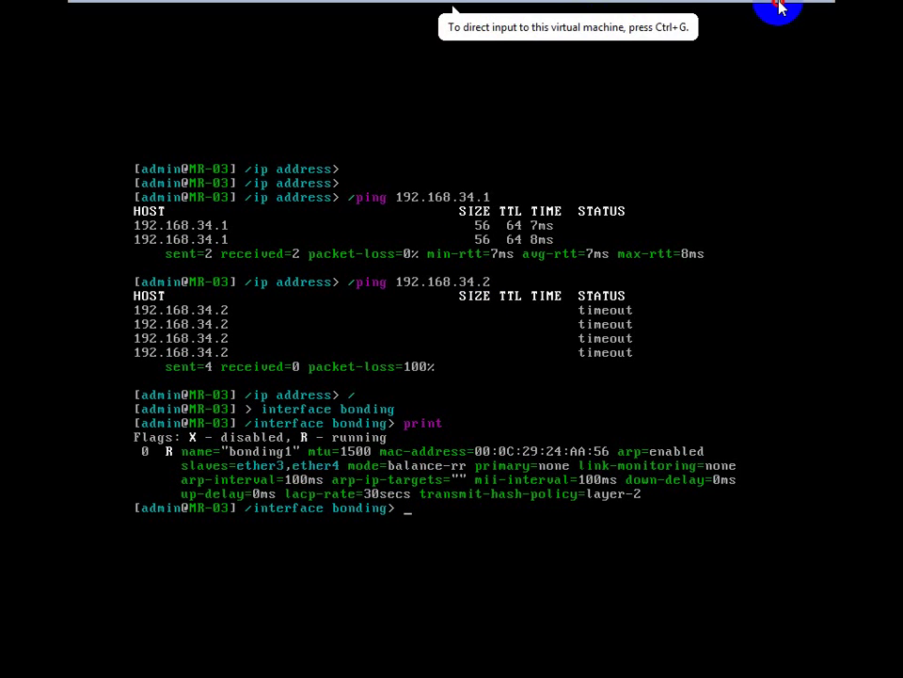
pyautogui.click(767, 11)
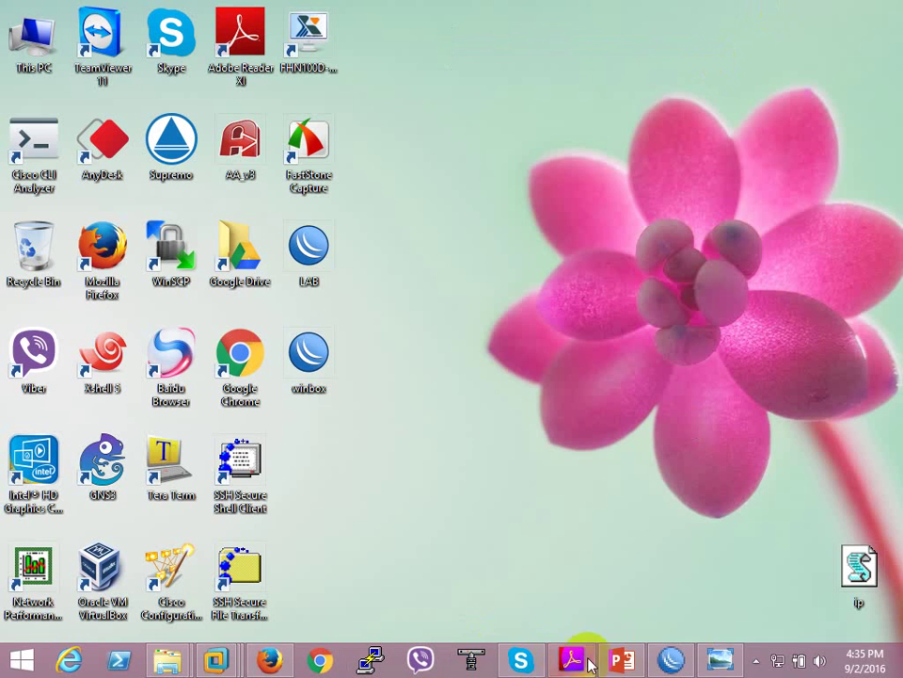
# - Scroll the MikroTik Wiki bonding manual to the ARP Monitoring section, then minimize Firefox
pyautogui.click(270, 659)
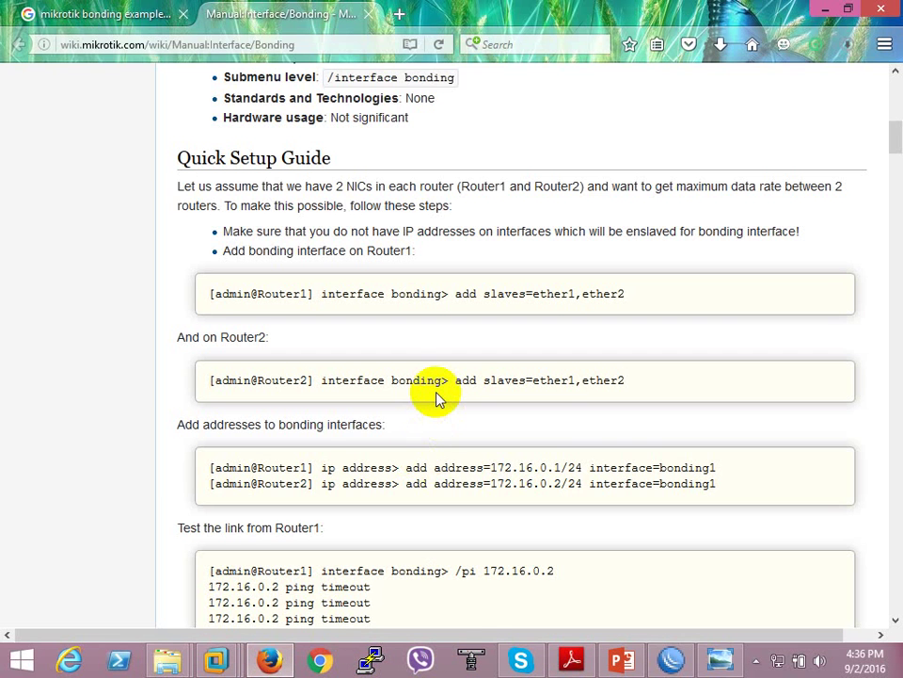
pyautogui.scroll(-4, 435, 397)
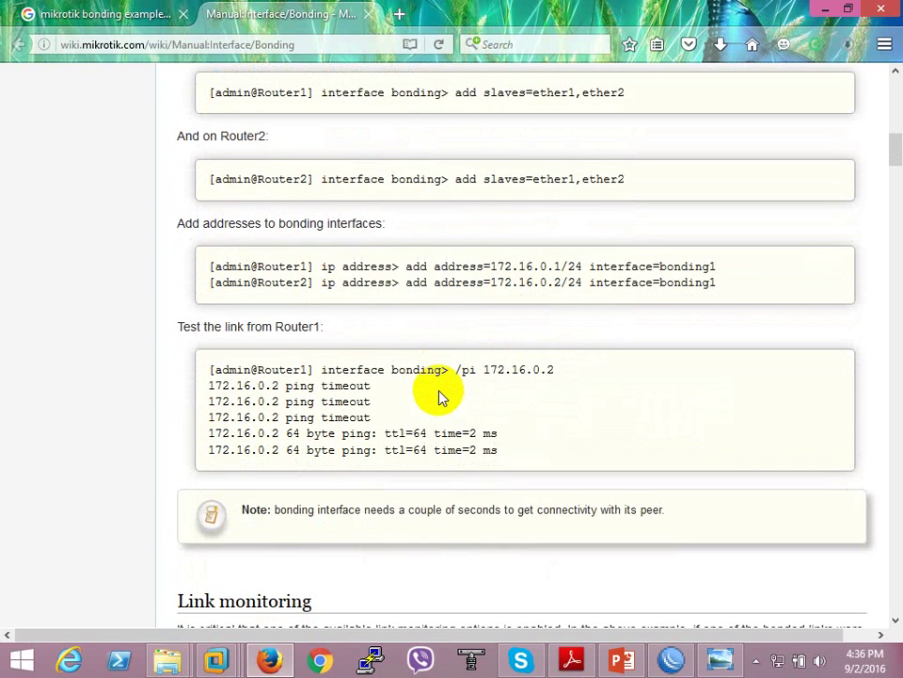
pyautogui.scroll(10, 442, 397)
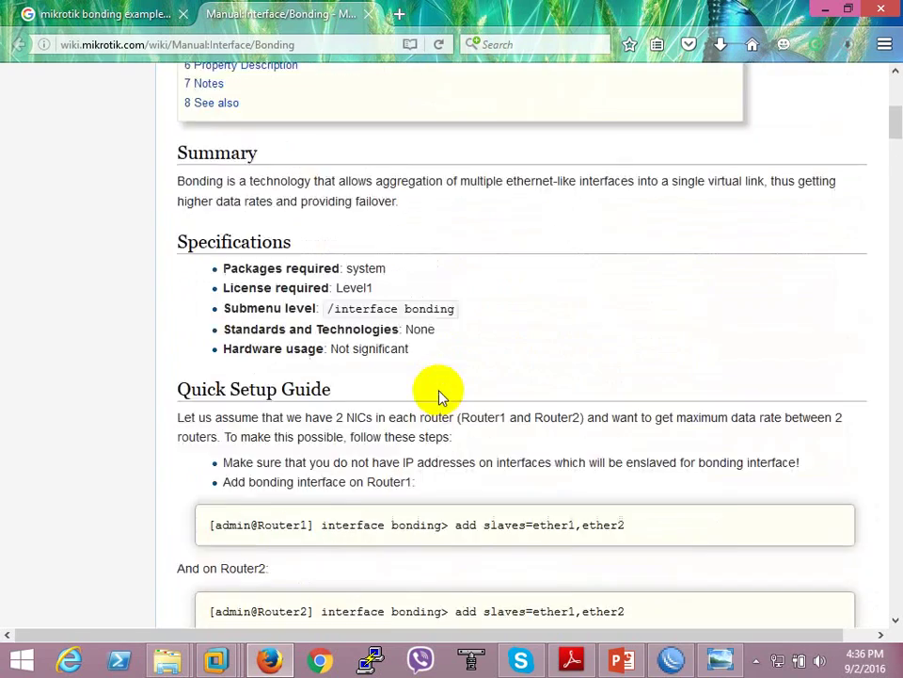
pyautogui.scroll(-11, 442, 397)
pyautogui.scroll(-10, 443, 397)
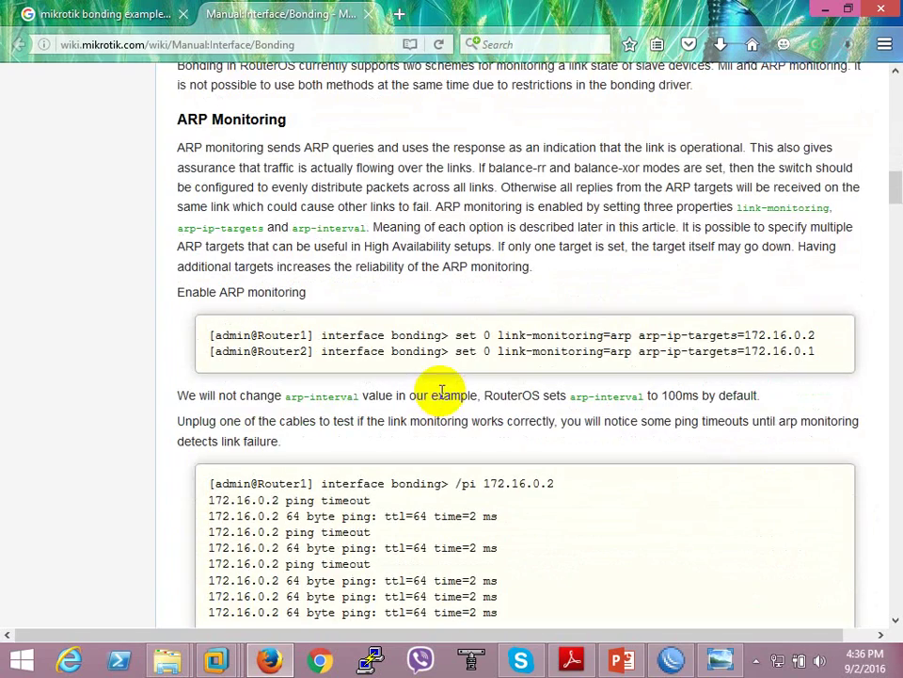
pyautogui.click(820, 11)
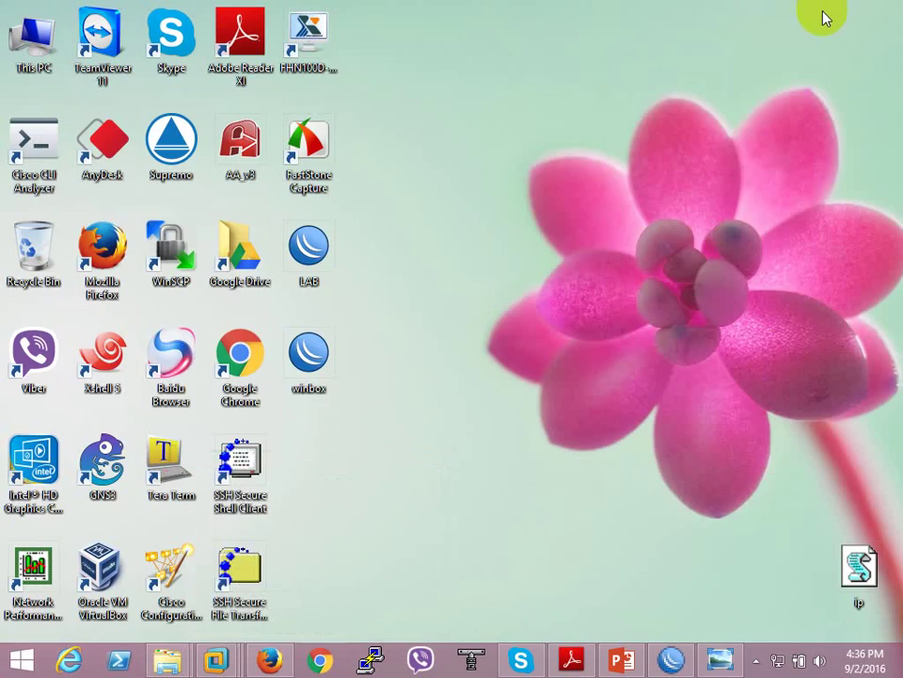
# - Return to the Win-7-01 VM and stop and close the ping to 192.168.34.1
pyautogui.moveTo(276, 663)
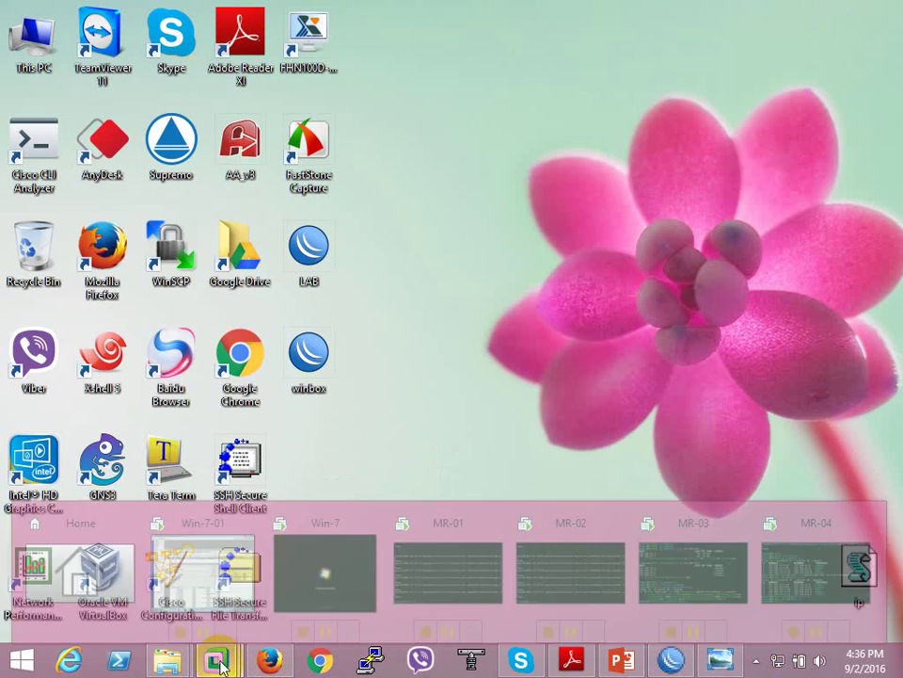
pyautogui.click(211, 533)
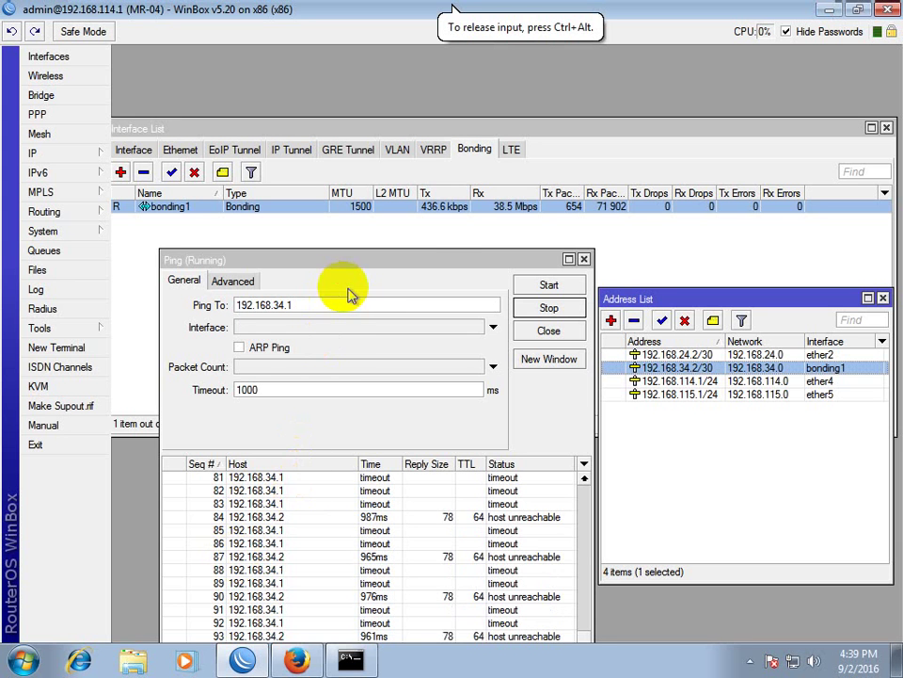
pyautogui.moveTo(417, 263); pyautogui.dragTo(413, 218)
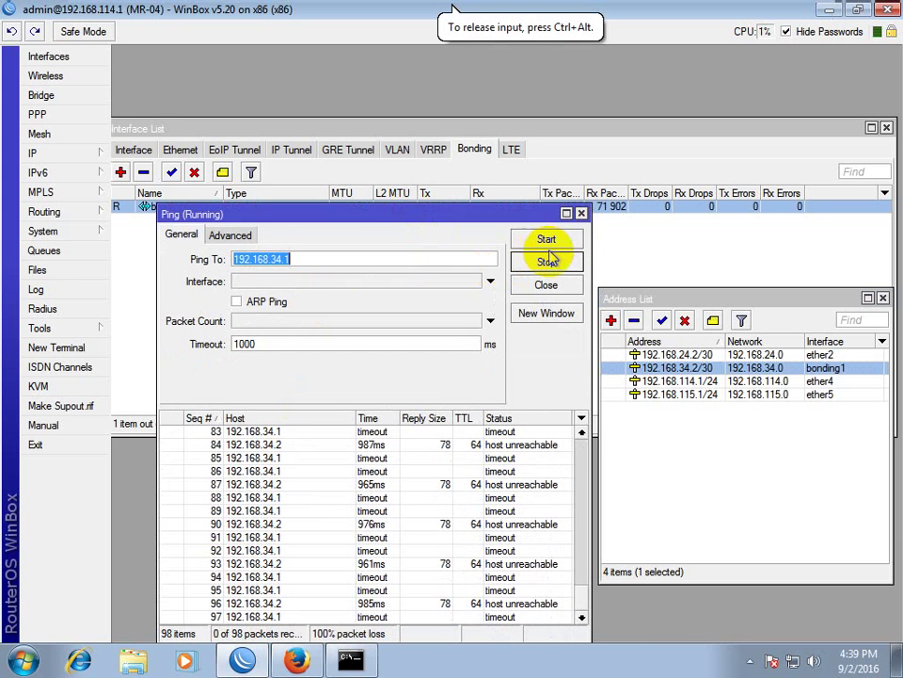
pyautogui.click(547, 262)
pyautogui.click(545, 284)
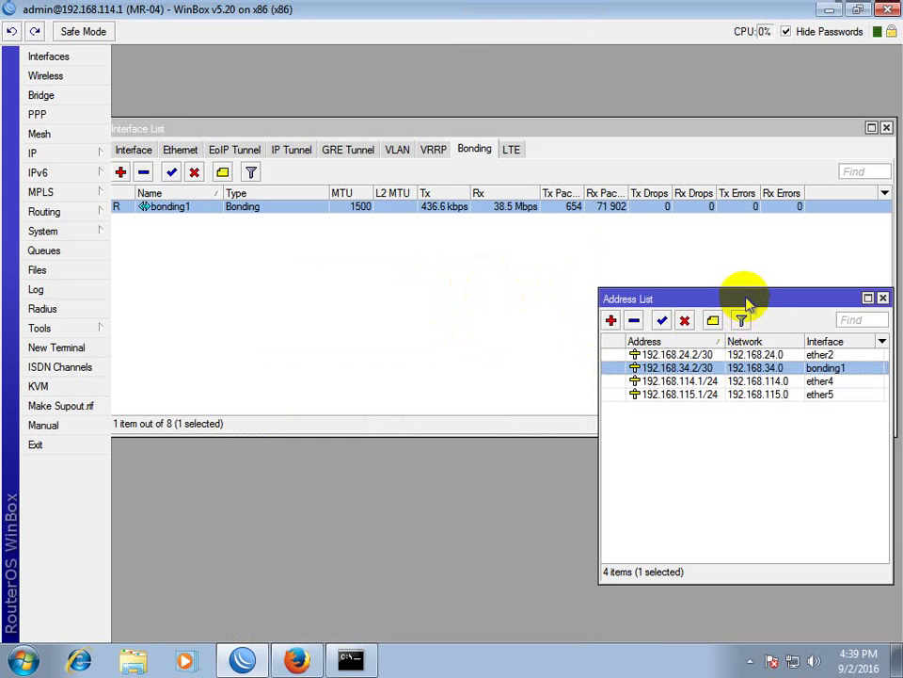
# - Review 192.168.34.2/30's interface choices, leaving it on bonding1 and cancelling the editor
pyautogui.moveTo(746, 292); pyautogui.dragTo(511, 259)
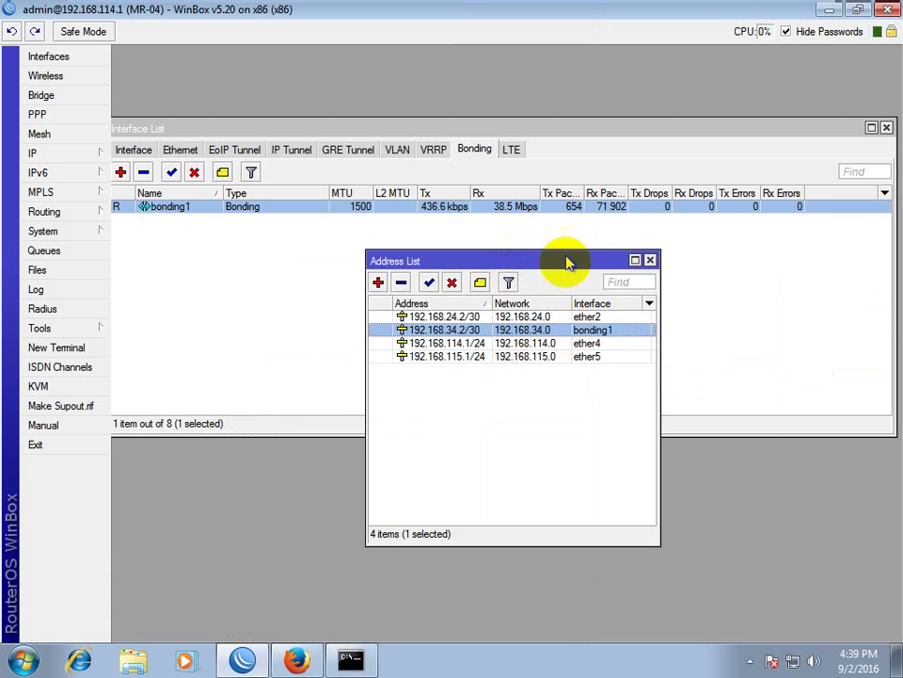
pyautogui.doubleClick(574, 330)
pyautogui.click(815, 372)
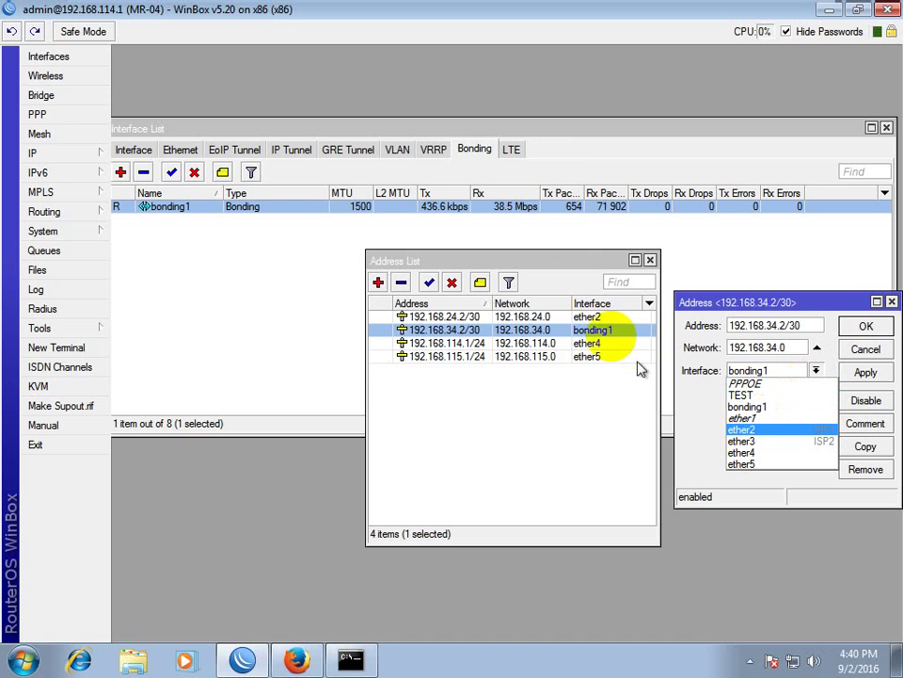
pyautogui.click(553, 135)
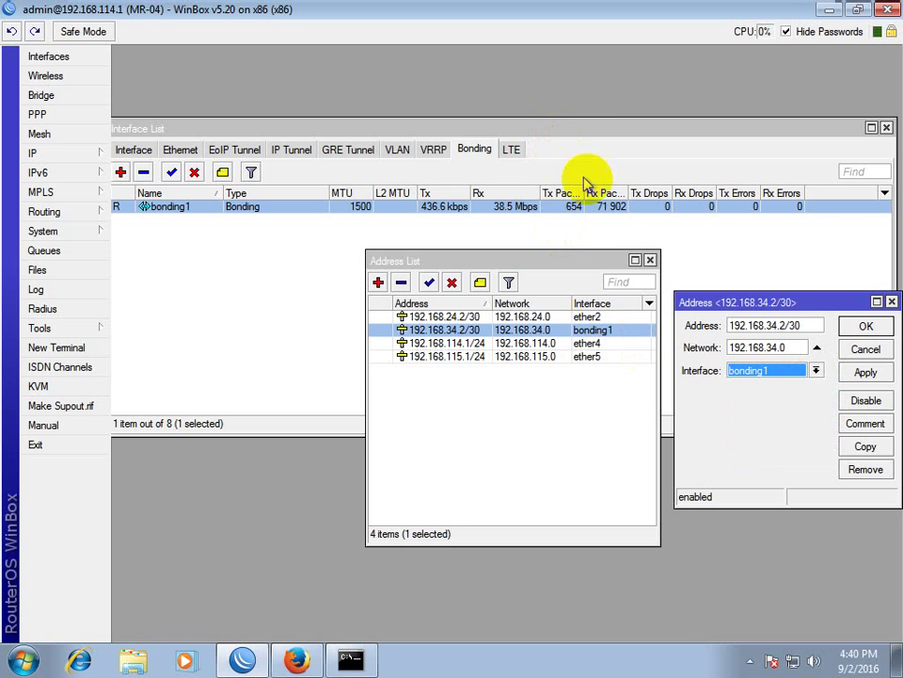
pyautogui.click(873, 353)
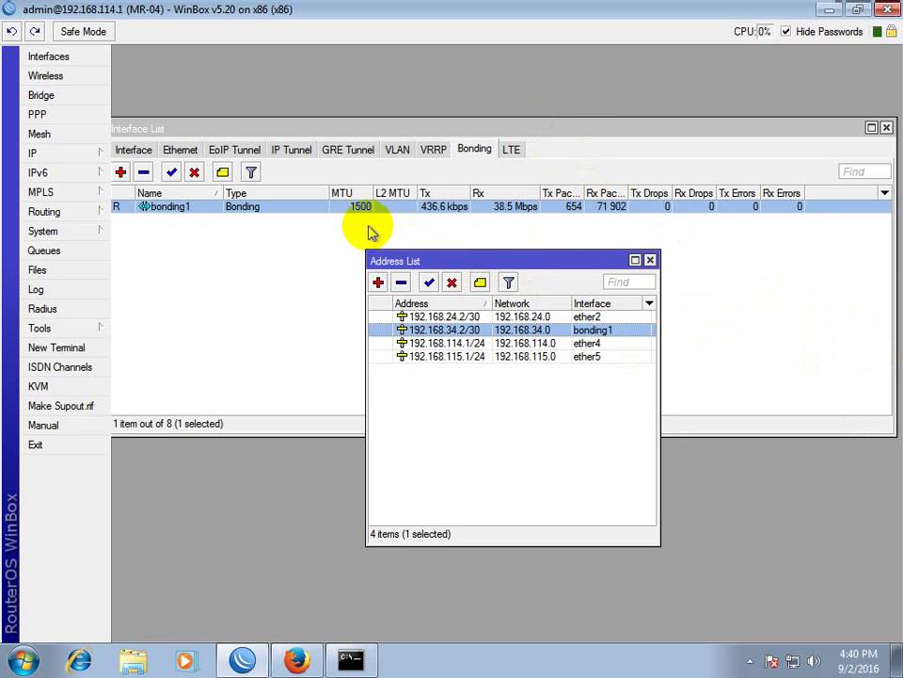
# - Disable bonding1 in MR-04's interface list
pyautogui.click(440, 214)
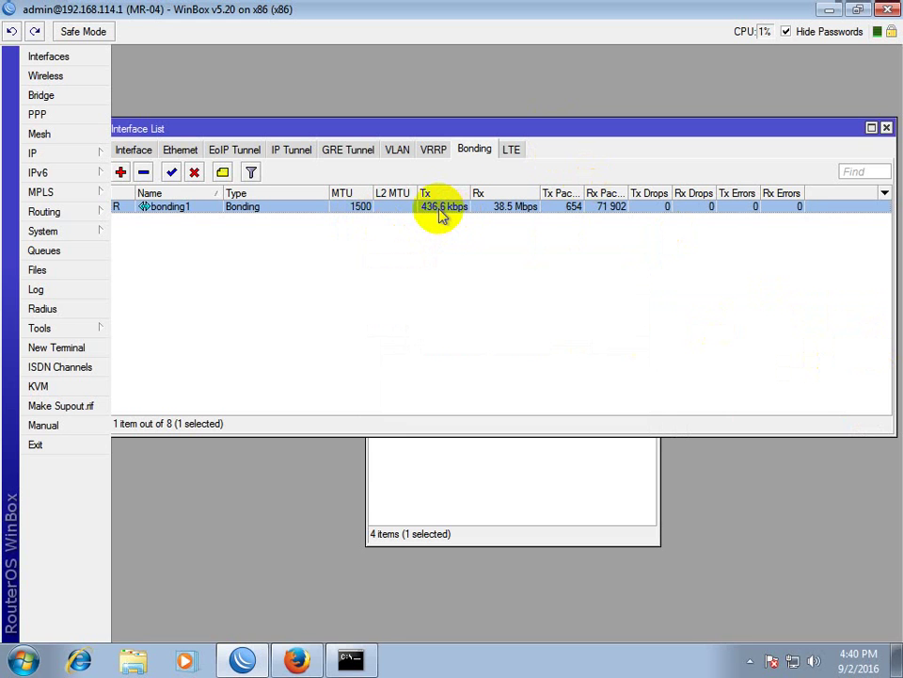
pyautogui.click(540, 499)
pyautogui.click(598, 333)
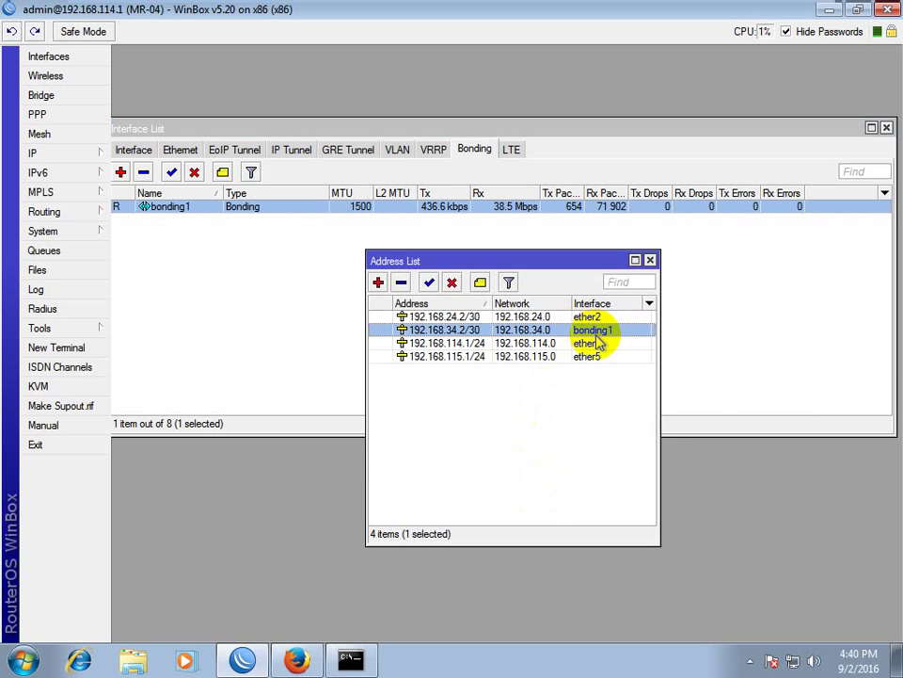
pyautogui.click(252, 218)
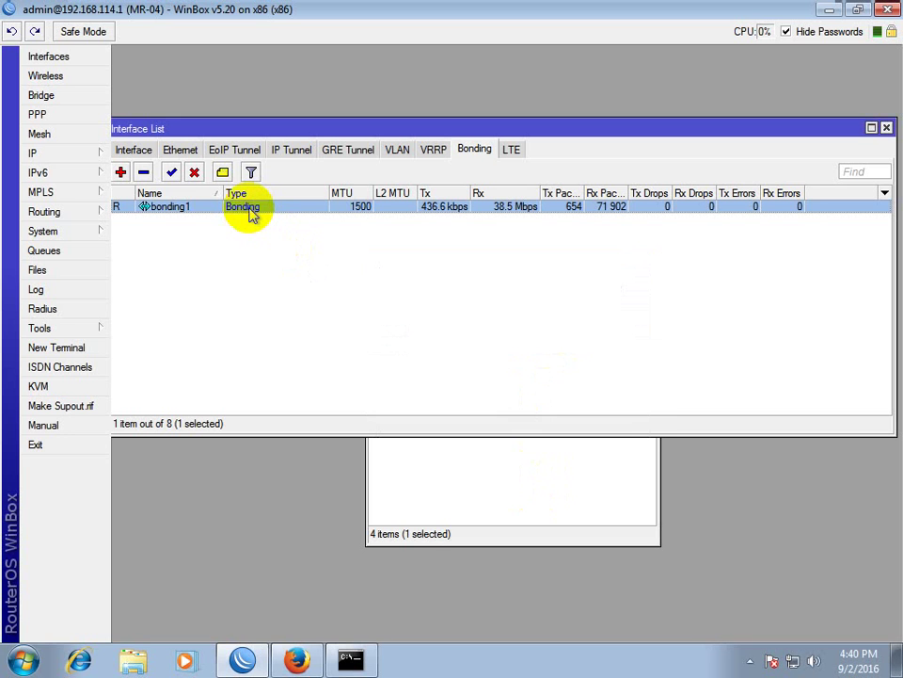
pyautogui.click(194, 171)
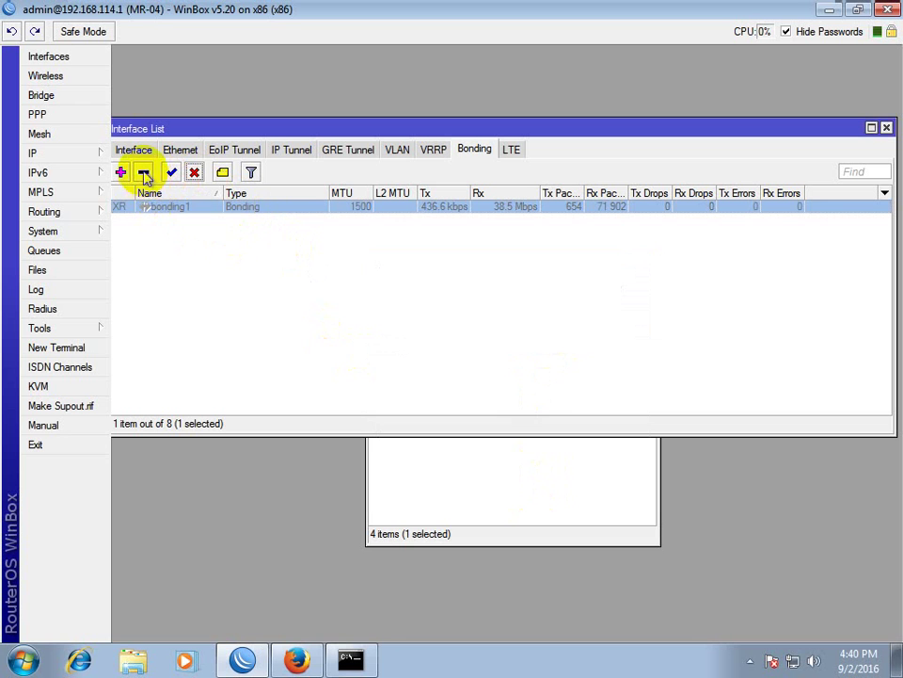
# - Move the 192.168.34.2/30 address from bonding1 back to ether3
pyautogui.click(549, 473)
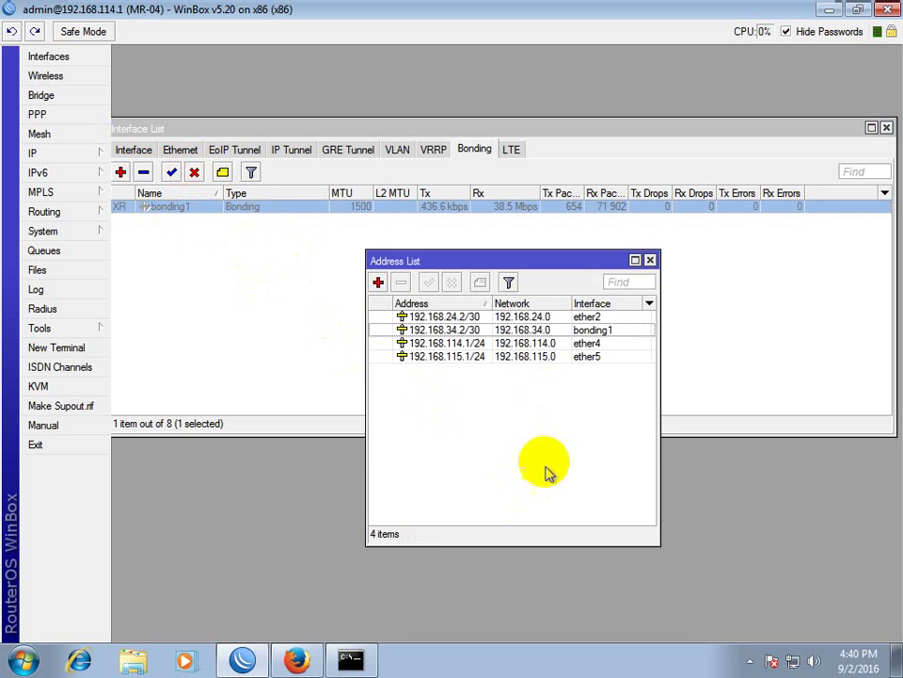
pyautogui.doubleClick(593, 331)
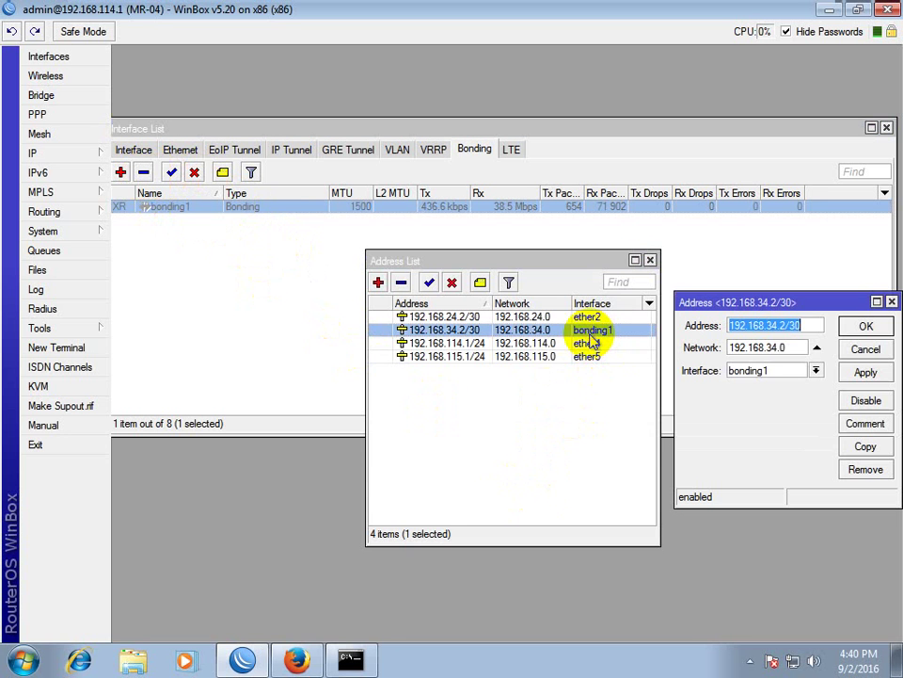
pyautogui.click(813, 369)
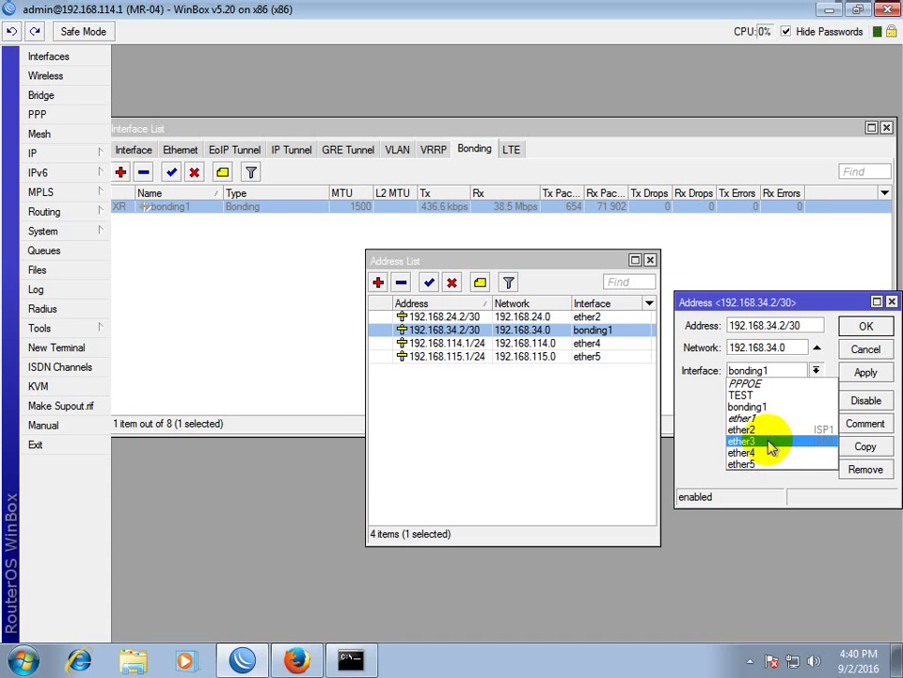
pyautogui.click(769, 443)
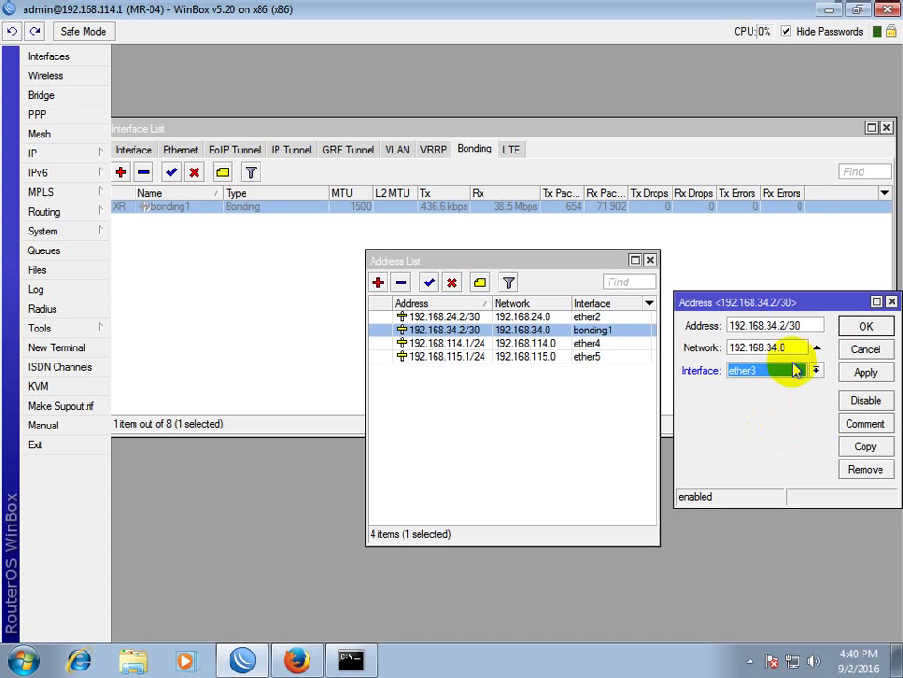
pyautogui.click(863, 327)
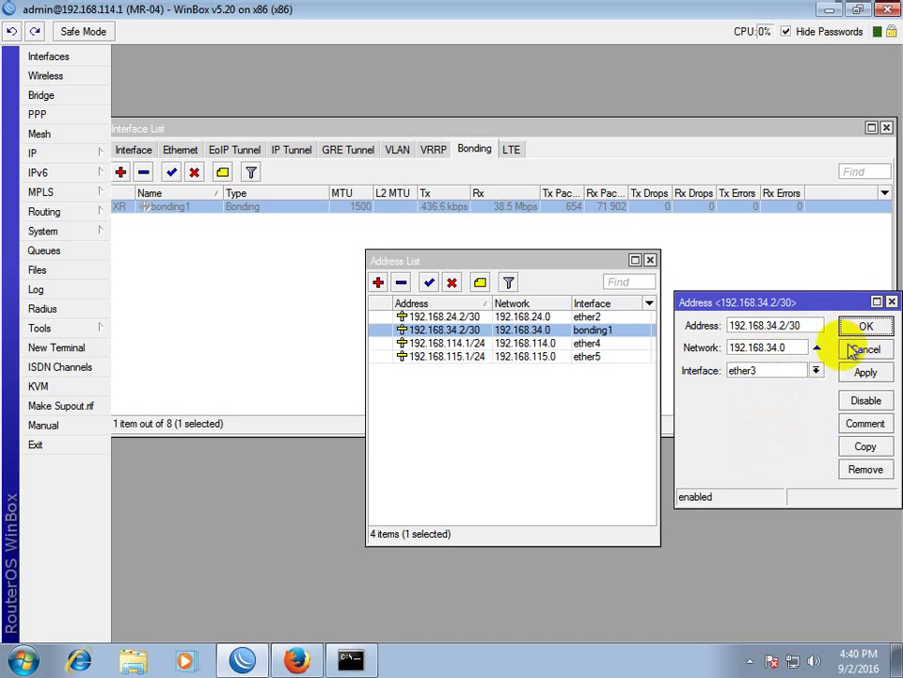
pyautogui.click(863, 326)
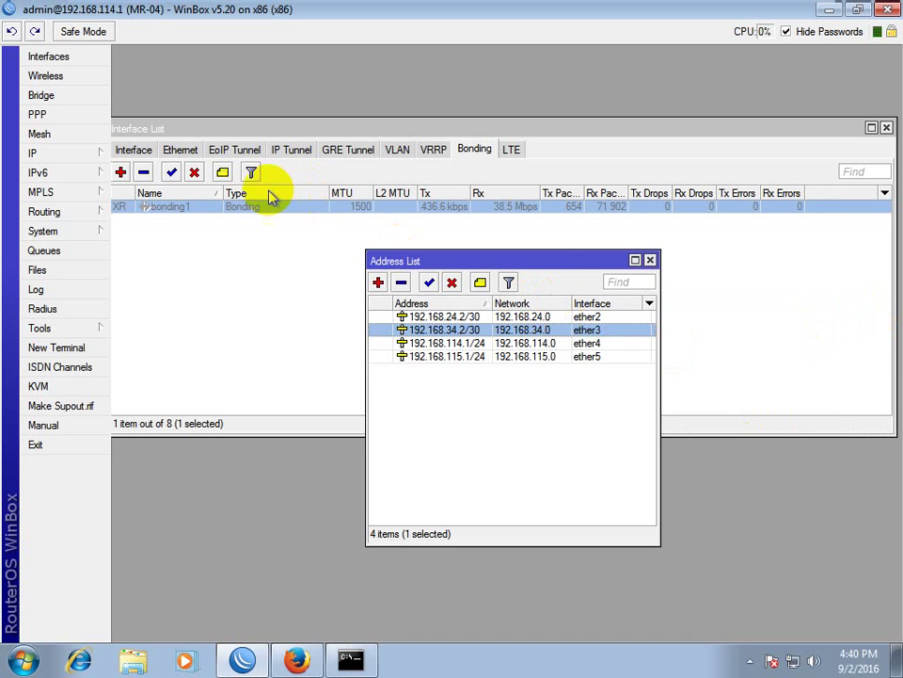
# - Remove the disabled bonding1 interface and minimize WinBox
pyautogui.click(144, 173)
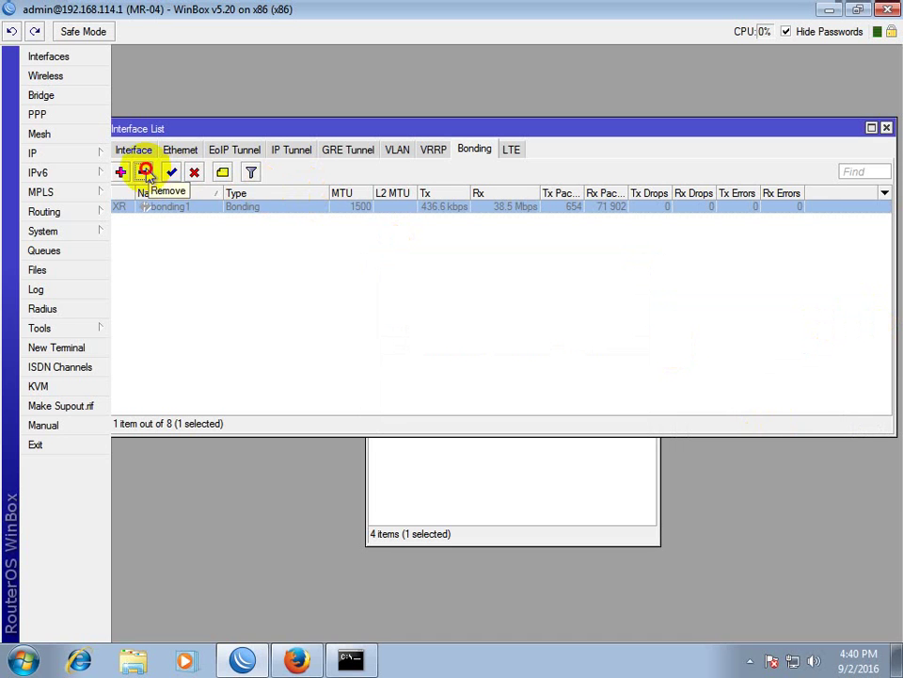
pyautogui.click(146, 175)
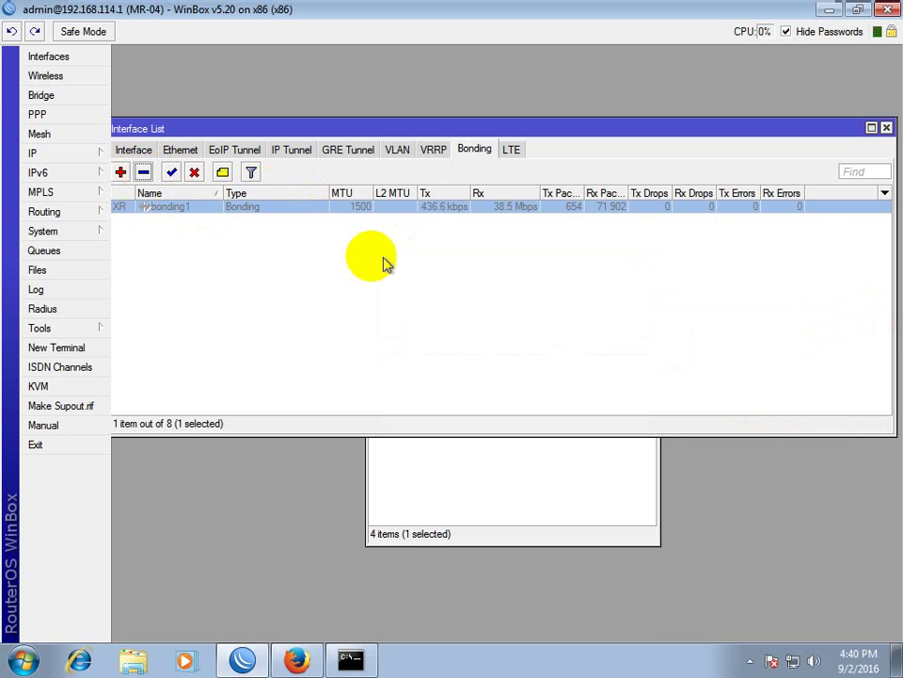
pyautogui.click(830, 11)
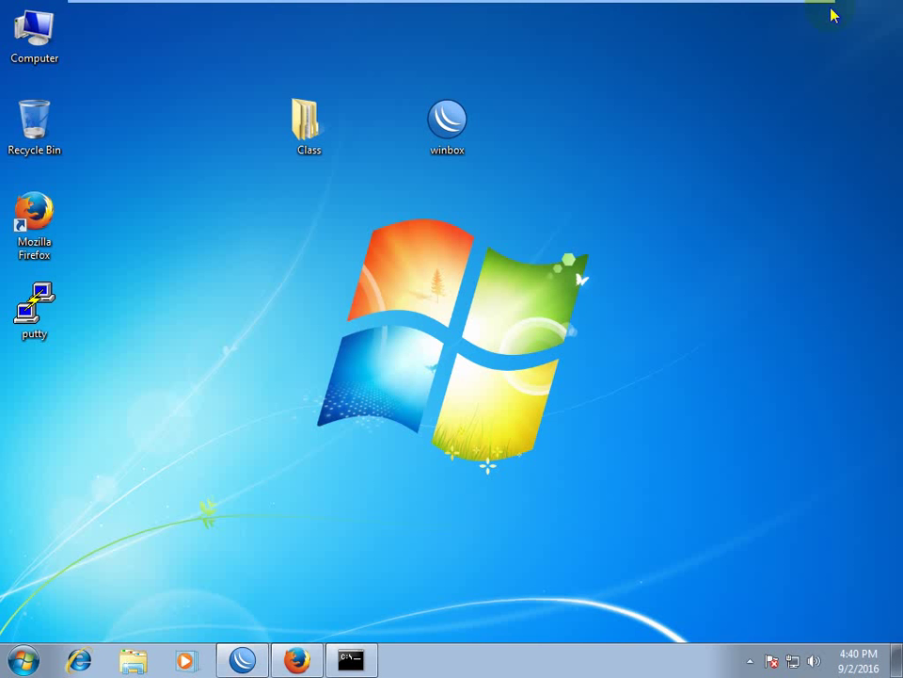
# - Refresh the VM desktop, then return to the host's Firefox window with the bonding wiki
pyautogui.rightClick(420, 363)
pyautogui.click(482, 403)
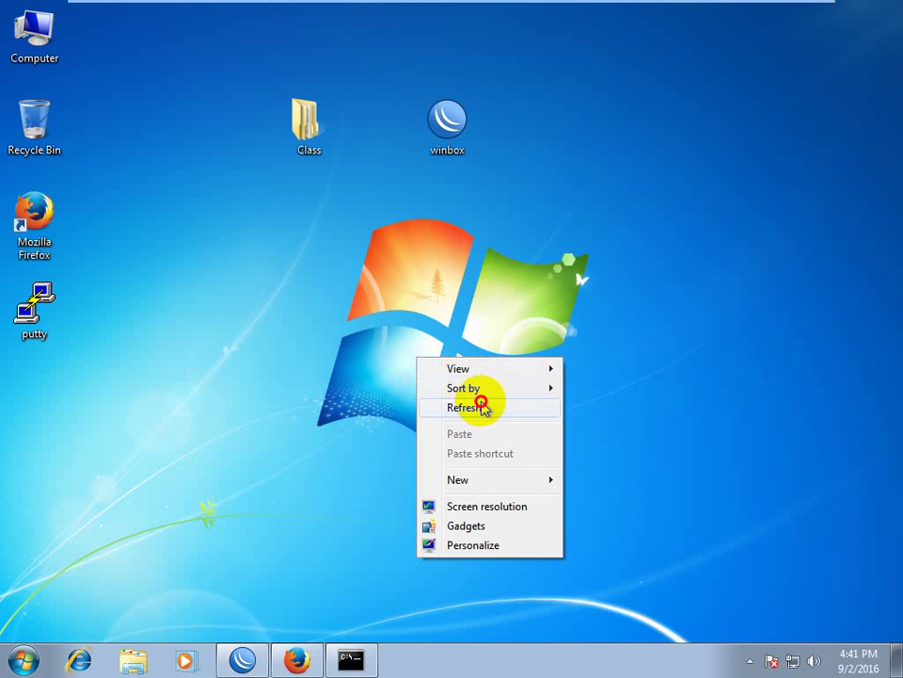
pyautogui.click(768, 11)
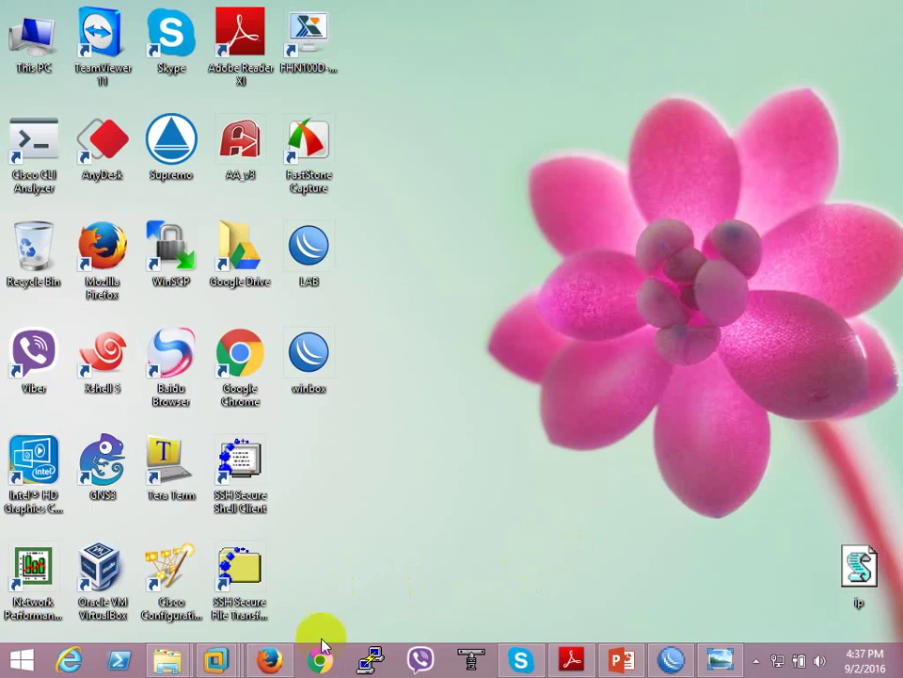
pyautogui.click(269, 659)
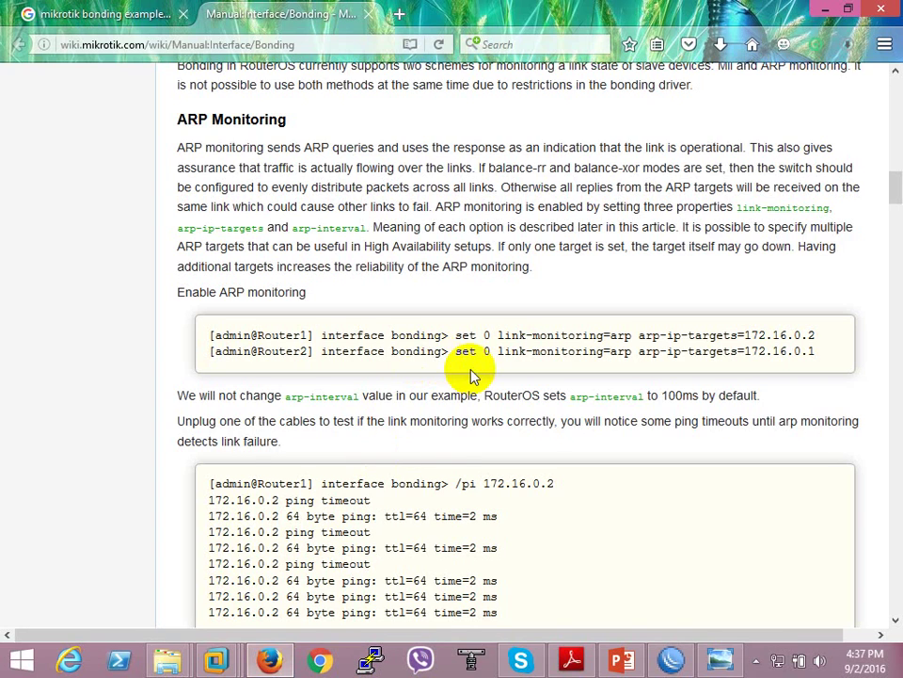
# - Scroll the Manual:Interface/Bonding page to the ARP Monitoring example with arp-ip-targets
pyautogui.scroll(6, 468, 373)
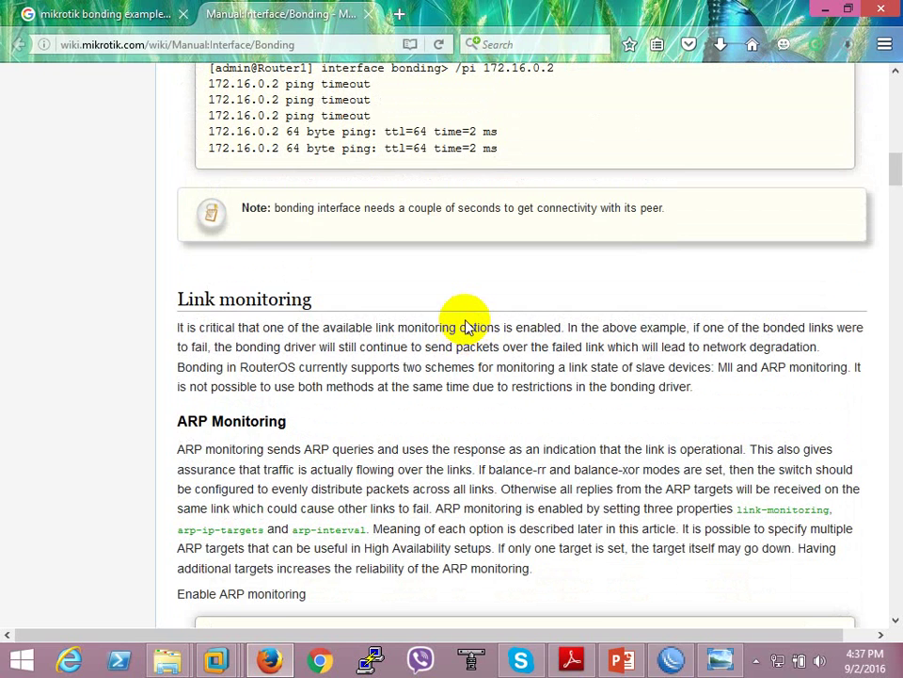
pyautogui.scroll(10, 609, 238)
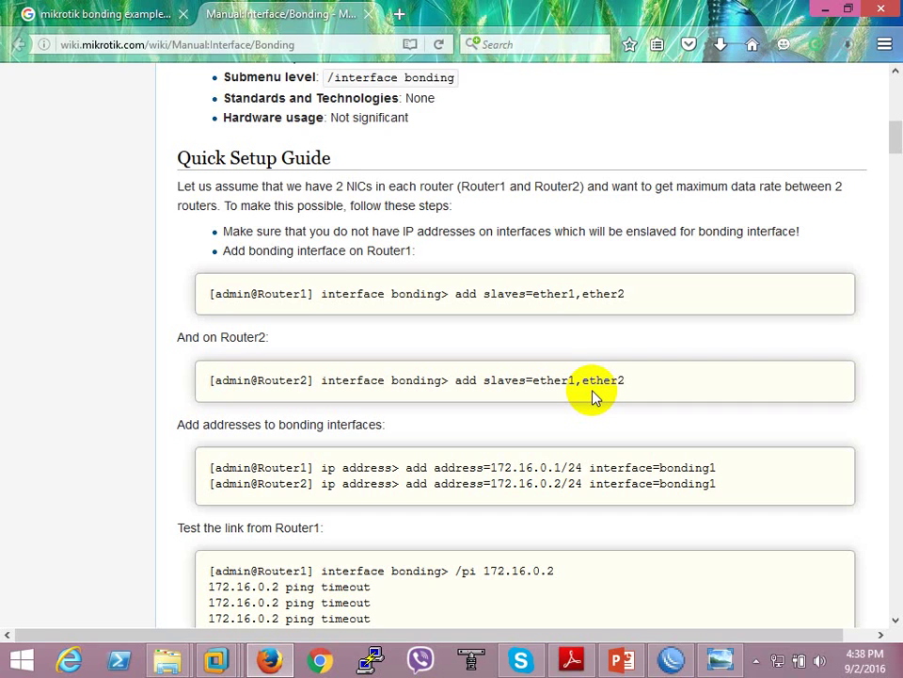
pyautogui.scroll(-5, 593, 396)
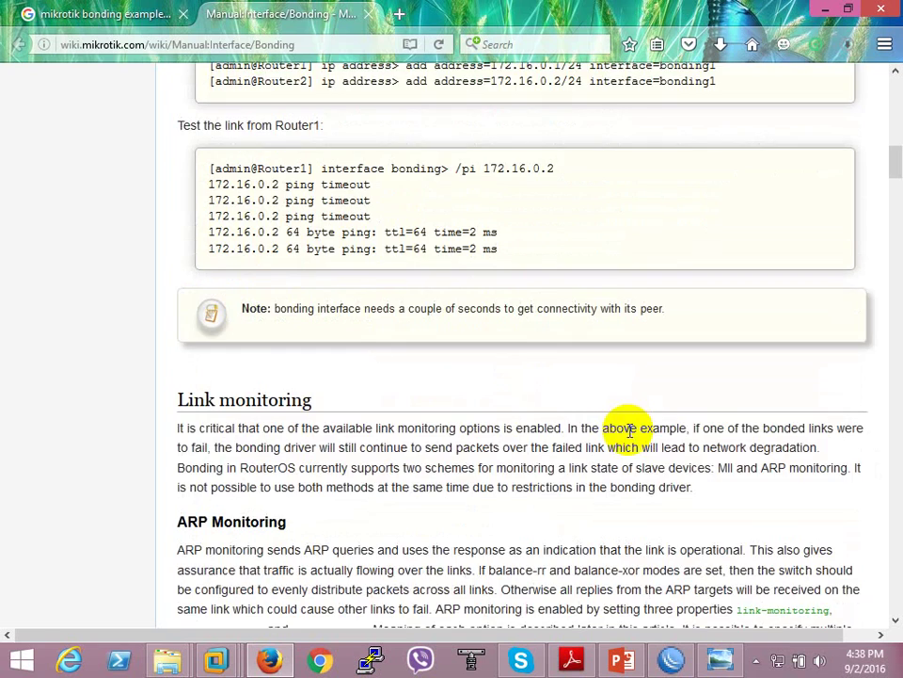
pyautogui.scroll(-5, 626, 437)
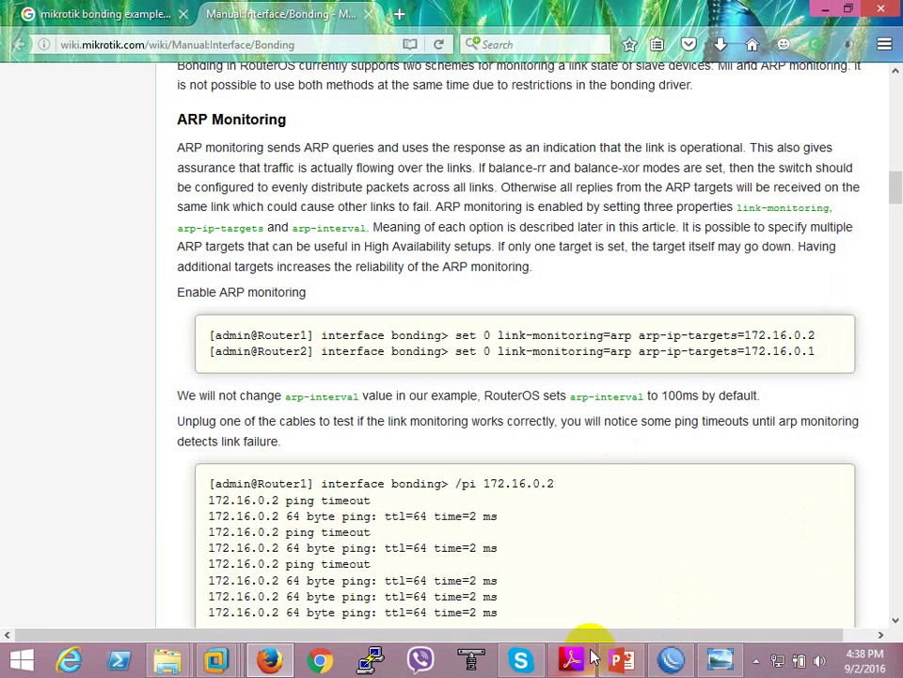
# - Back in WinBox on MR-01, delete the Drop Beagle.B firewall filter rule
pyautogui.click(824, 11)
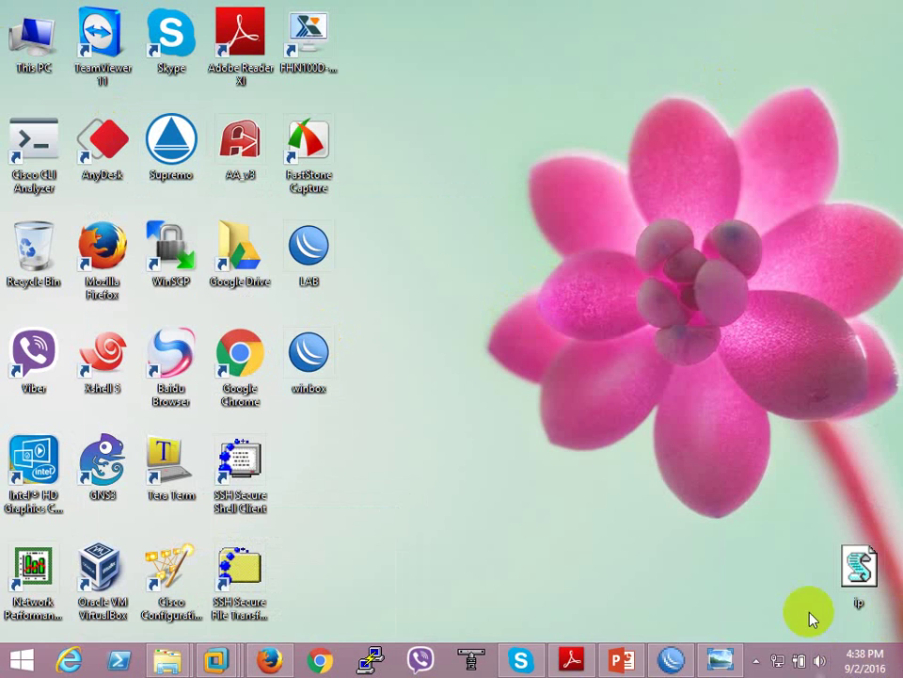
pyautogui.click(671, 660)
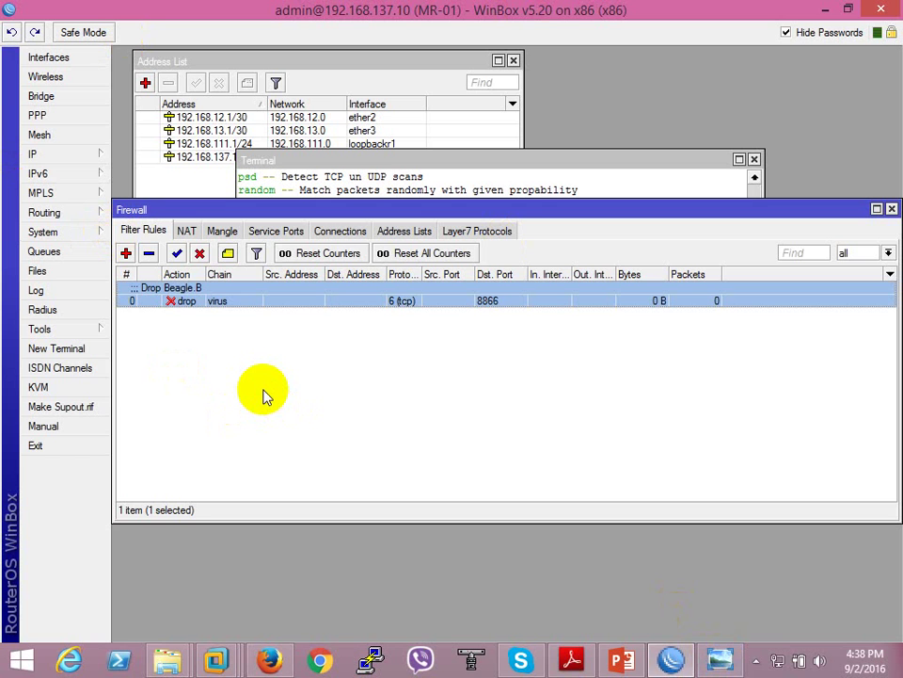
pyautogui.click(148, 254)
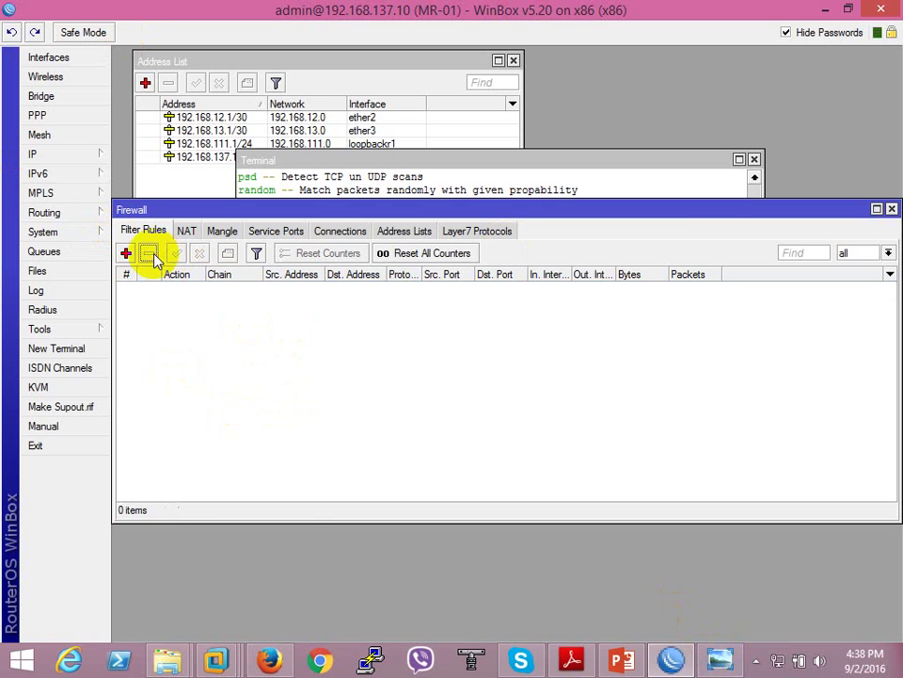
# - Close the Firewall and Terminal windows and quit WinBox
pyautogui.click(891, 208)
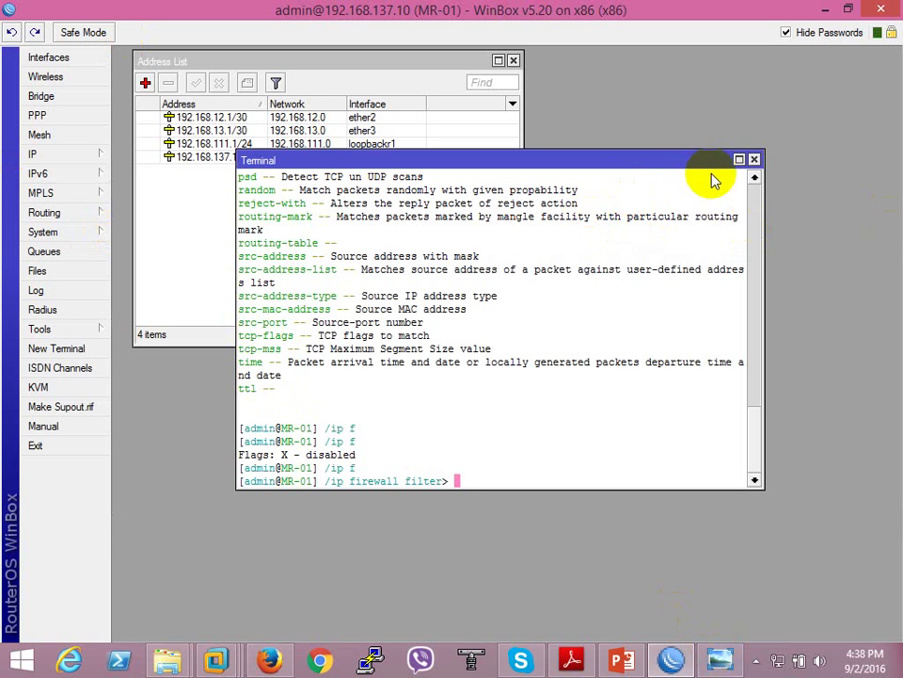
pyautogui.click(753, 160)
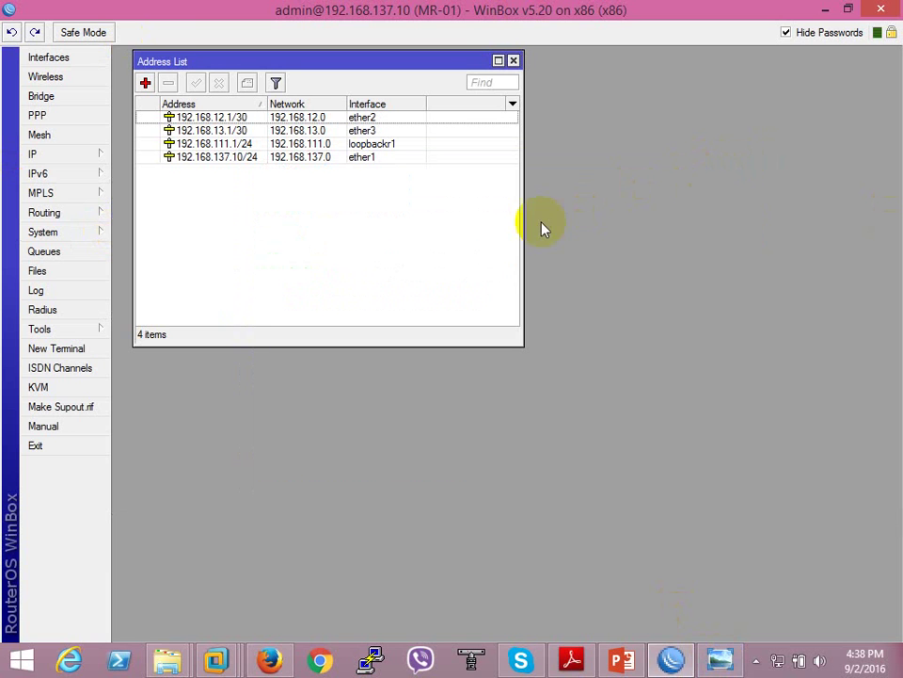
pyautogui.click(881, 9)
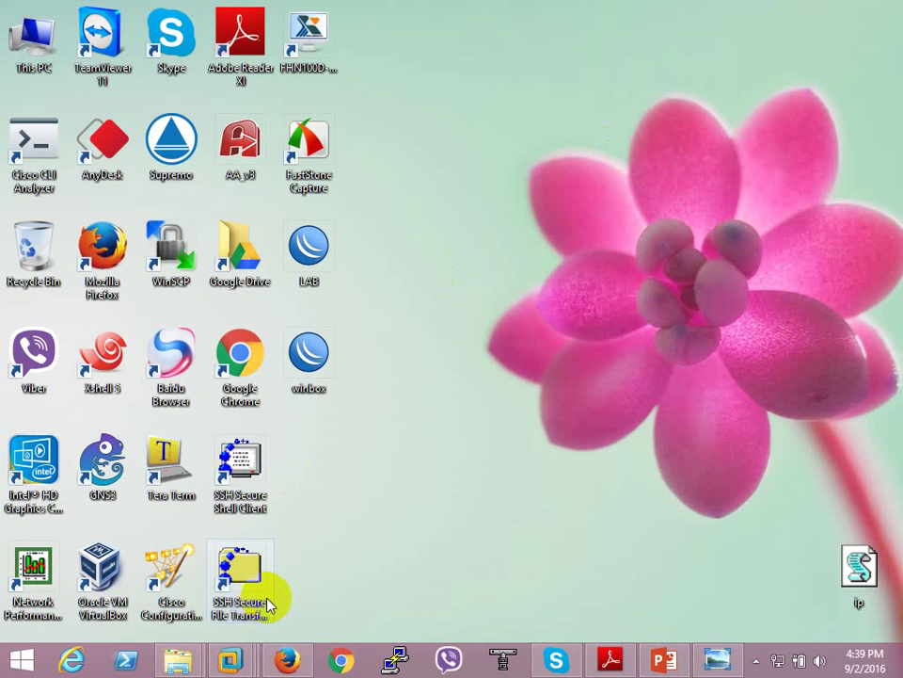
# - On the MR-03 console, disable and remove bonding interface 0 (bonding1)
pyautogui.moveTo(230, 658)
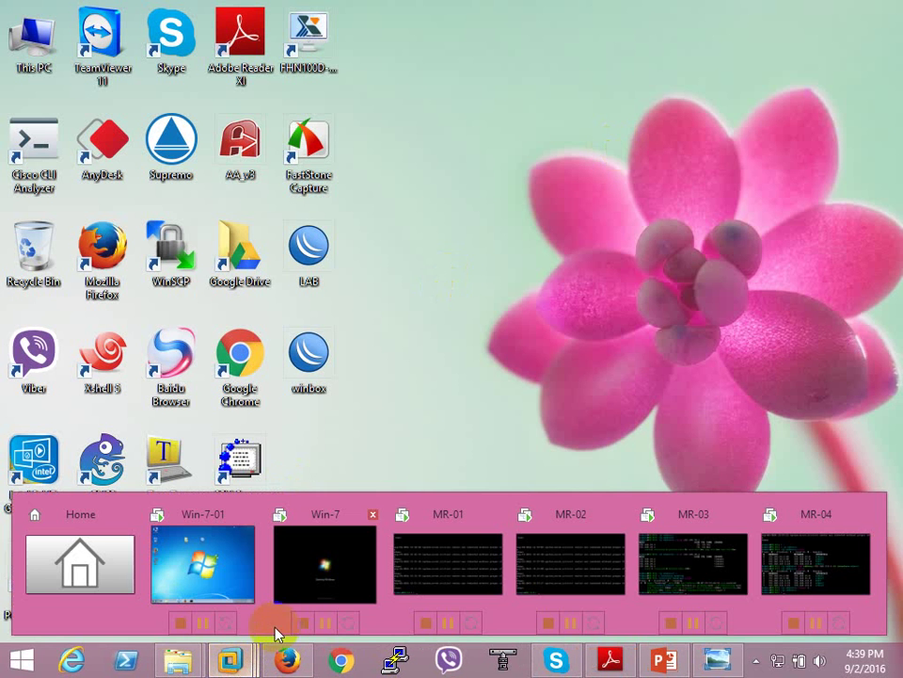
pyautogui.click(687, 561)
pyautogui.click(543, 386)
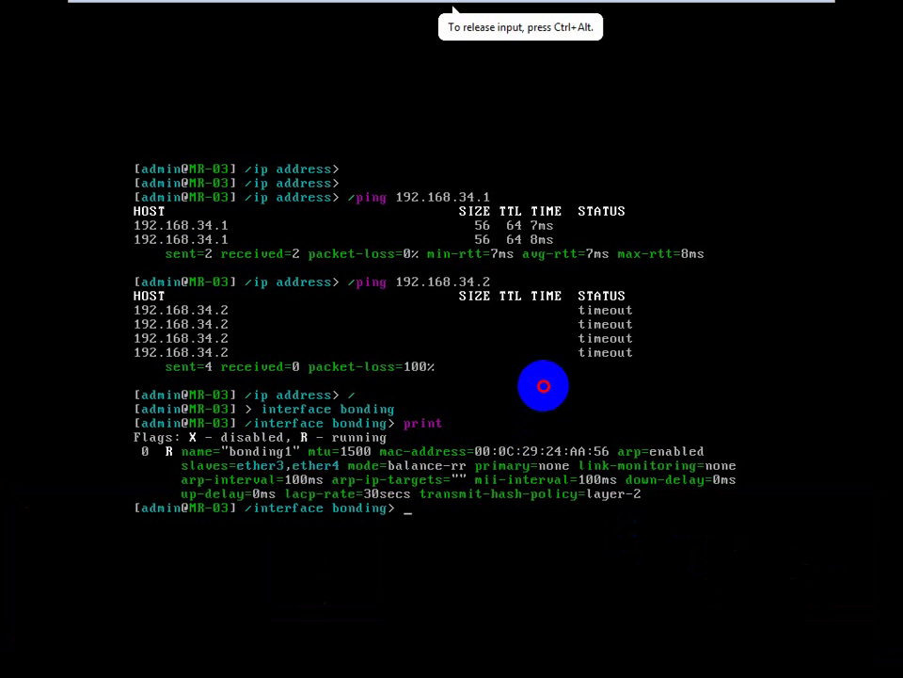
pyautogui.write('disable')
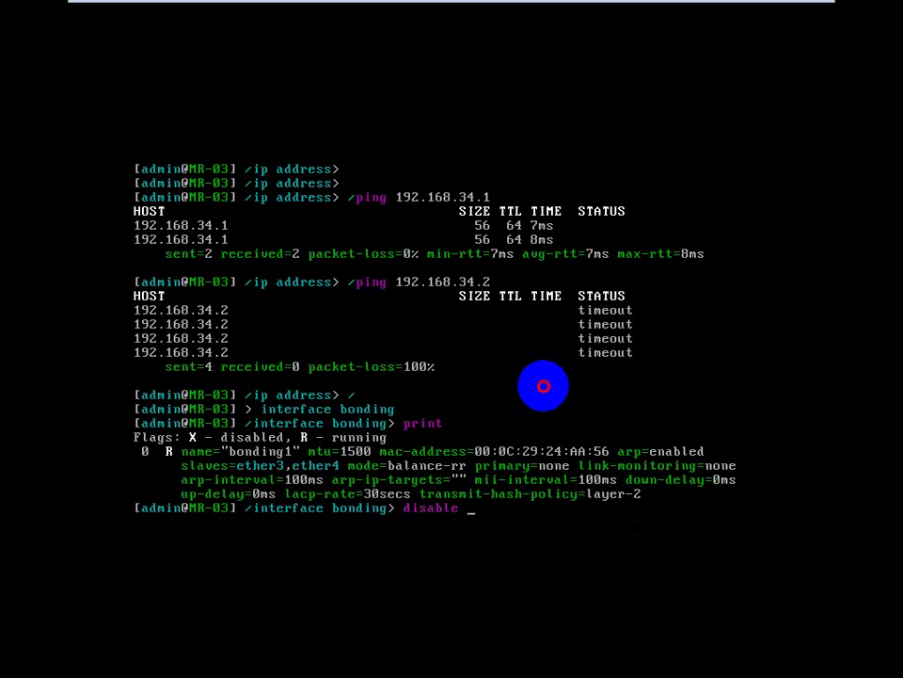
pyautogui.press('Return')
pyautogui.write('0')
pyautogui.press('Return')
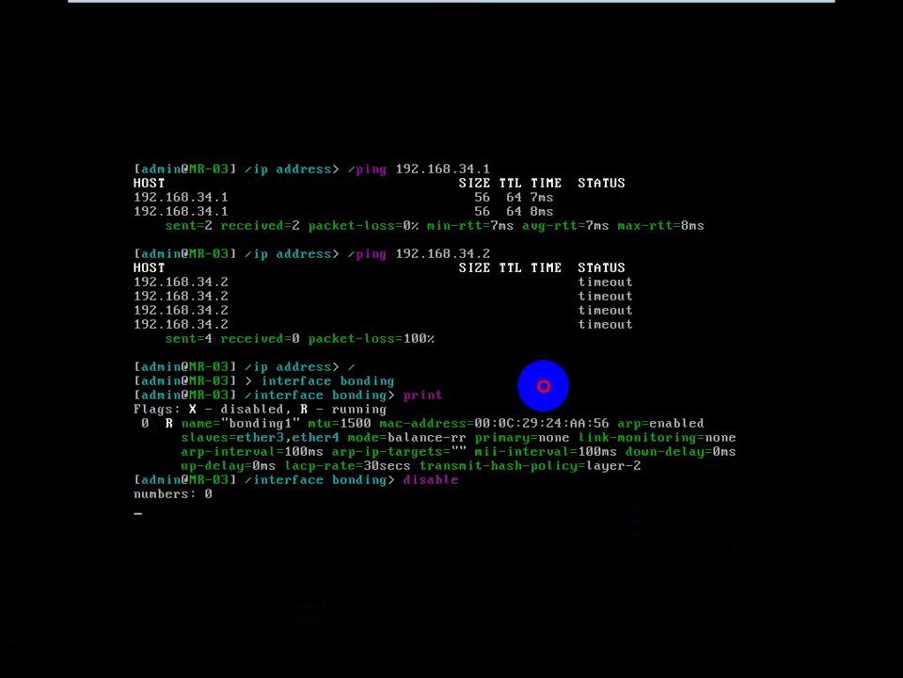
pyautogui.press('Return')
pyautogui.press('Return')
pyautogui.press('Return')
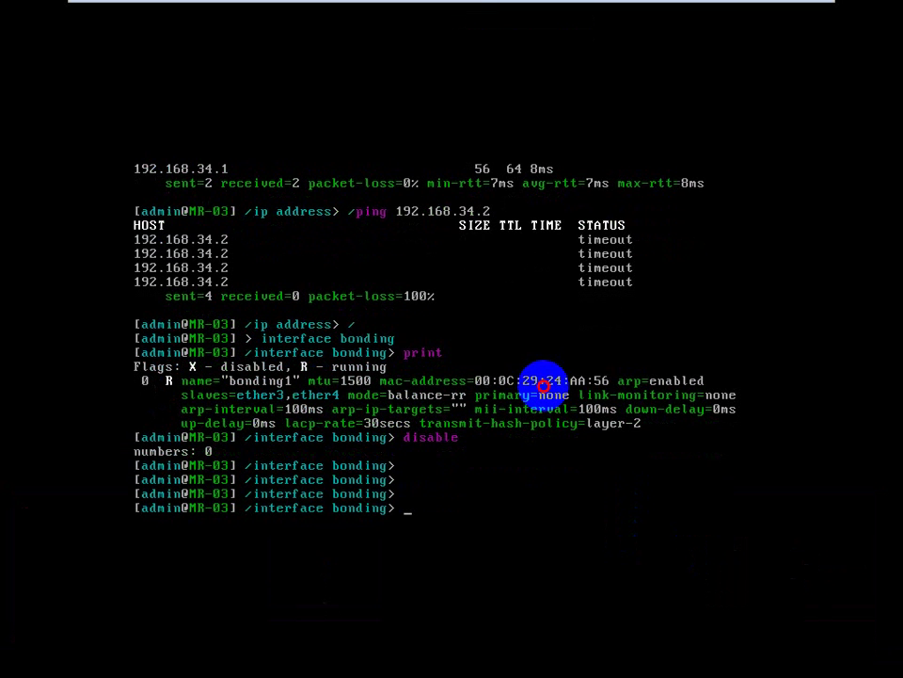
pyautogui.write('remove 0')
pyautogui.press('Return')
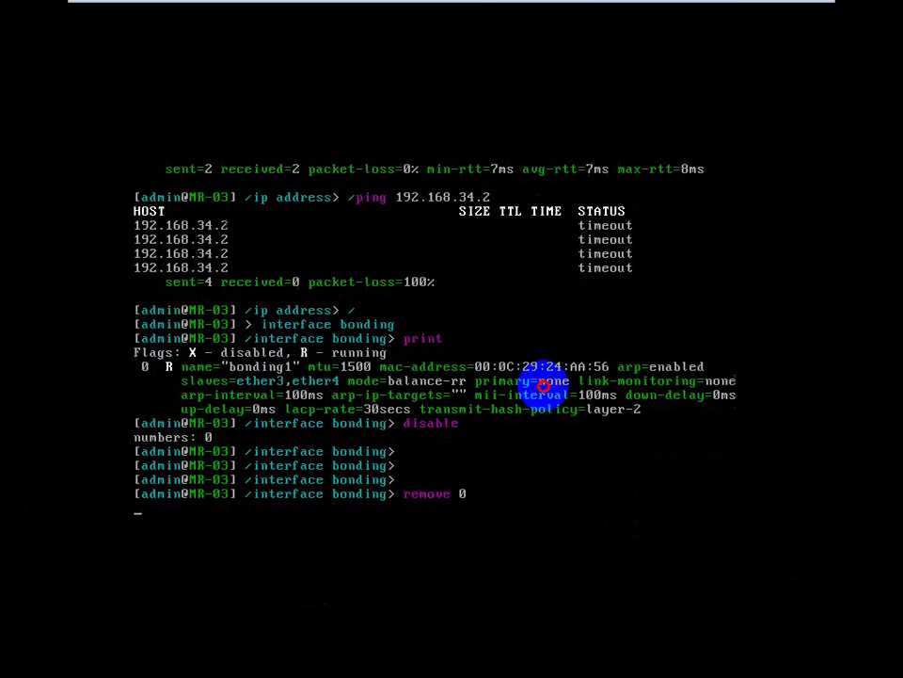
pyautogui.press('Return')
pyautogui.press('Return')
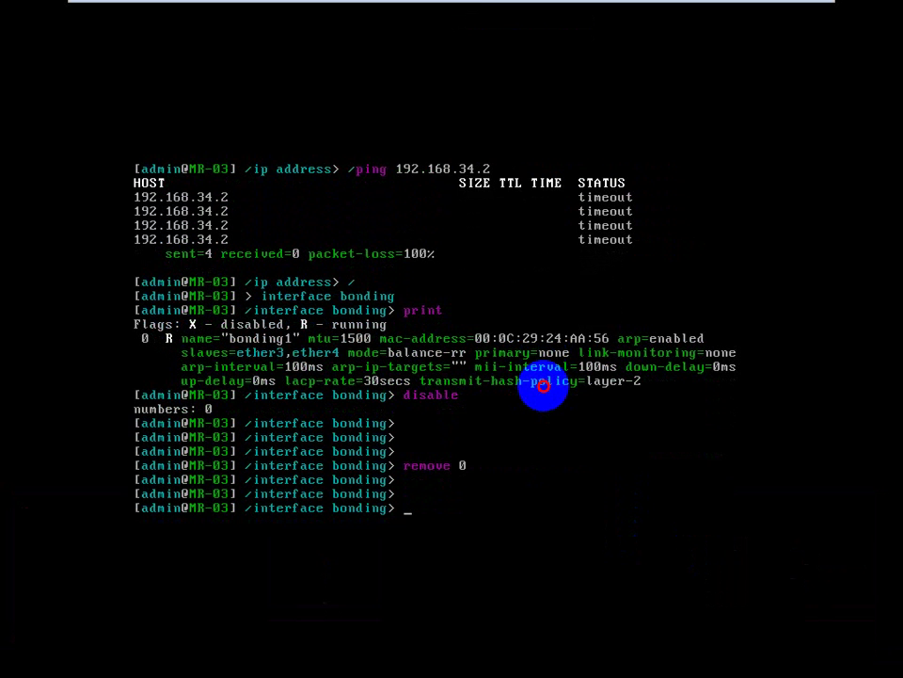
# - List MR-03's IP addresses and remove entry 2, 192.168.34.1/24 on bonding1
pyautogui.write('/')
pyautogui.press('Return')
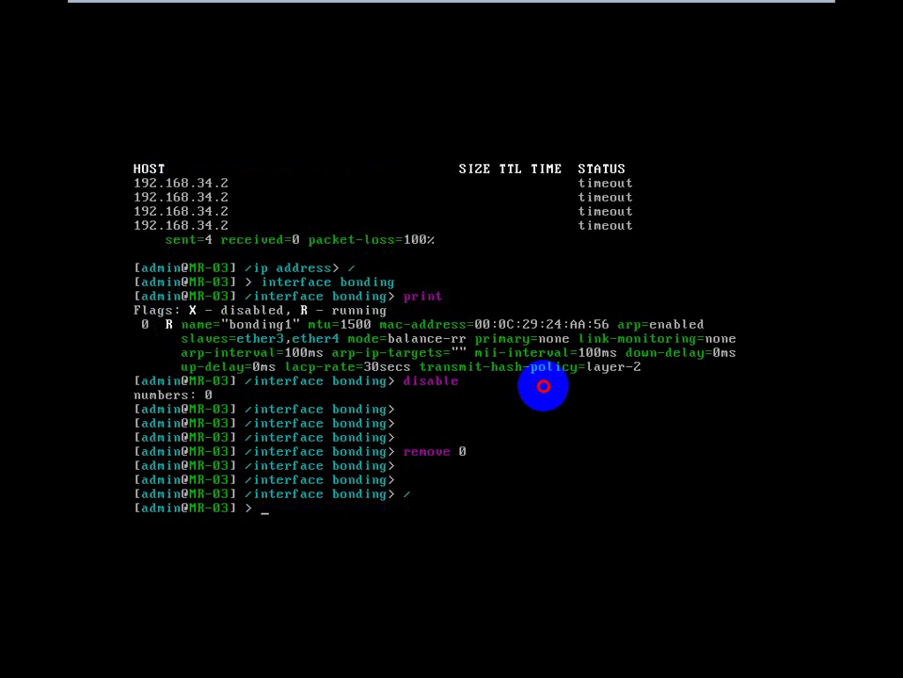
pyautogui.write('ip address')
pyautogui.press('Return')
pyautogui.write('print')
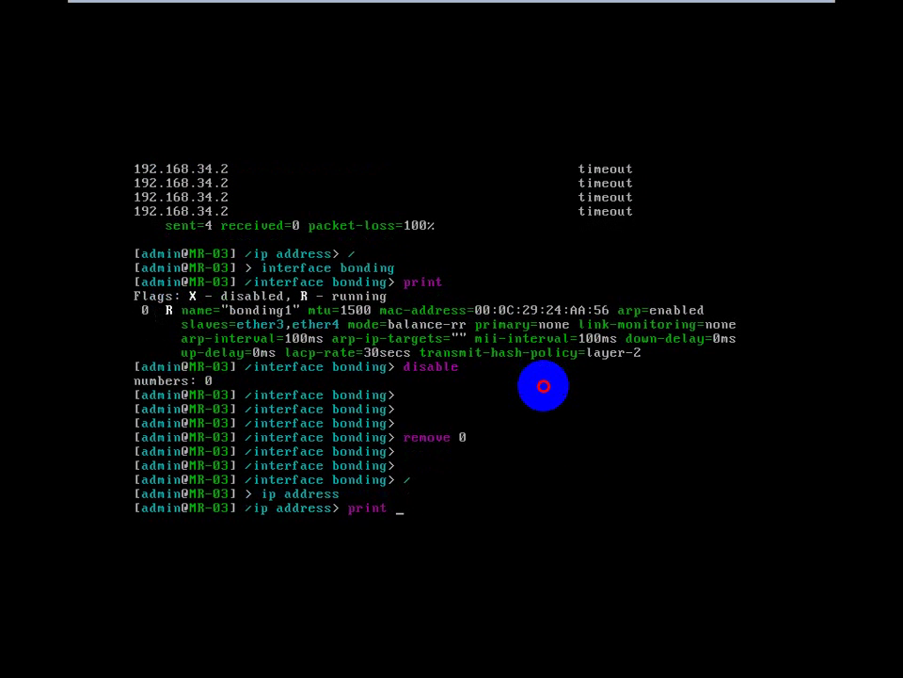
pyautogui.press('Return')
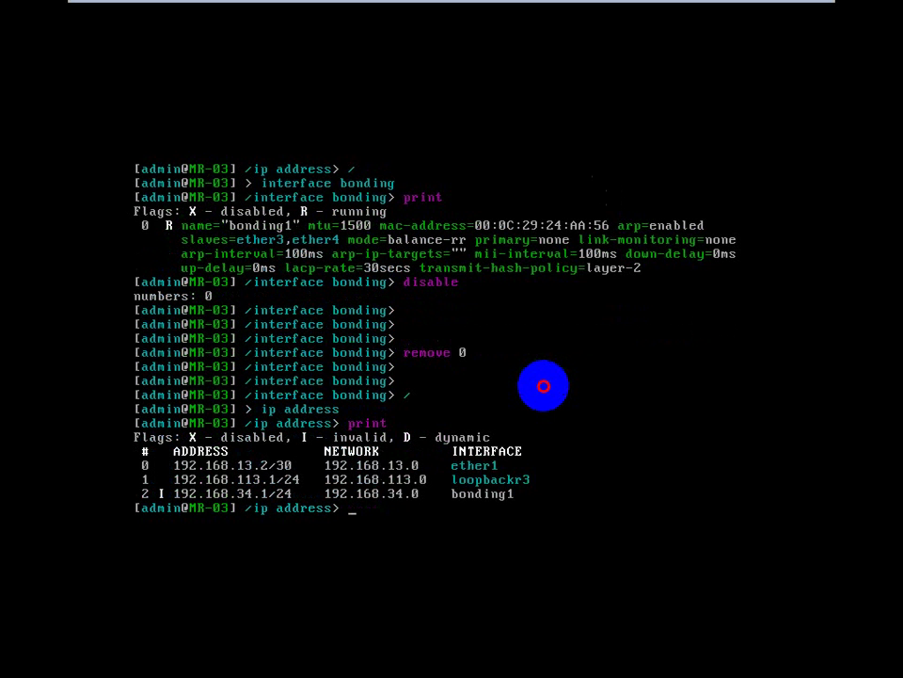
pyautogui.write('remove 2')
pyautogui.press('Return')
# - Begin re-adding the address with 'add address=192.168.34'
pyautogui.write('a')
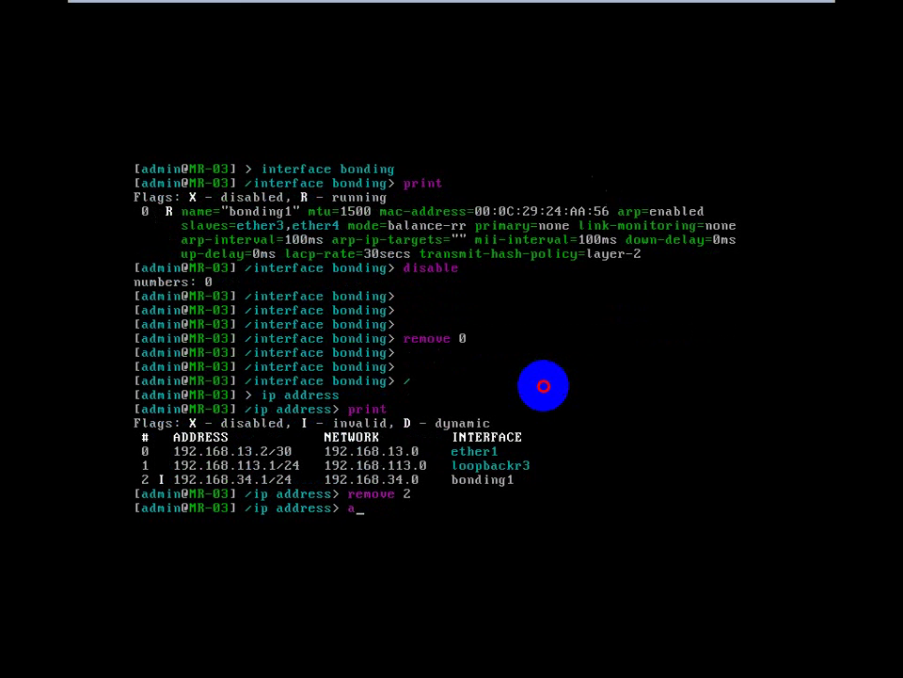
pyautogui.write('dd ad')
pyautogui.press('Tab')
pyautogui.write('192')
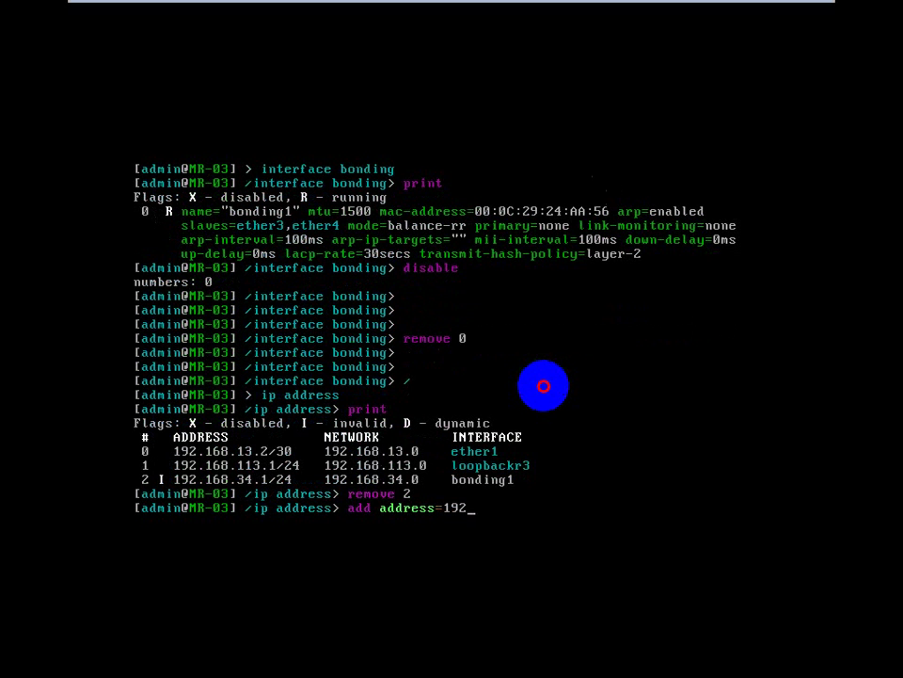
pyautogui.write('.168.34.1/24 interface=')
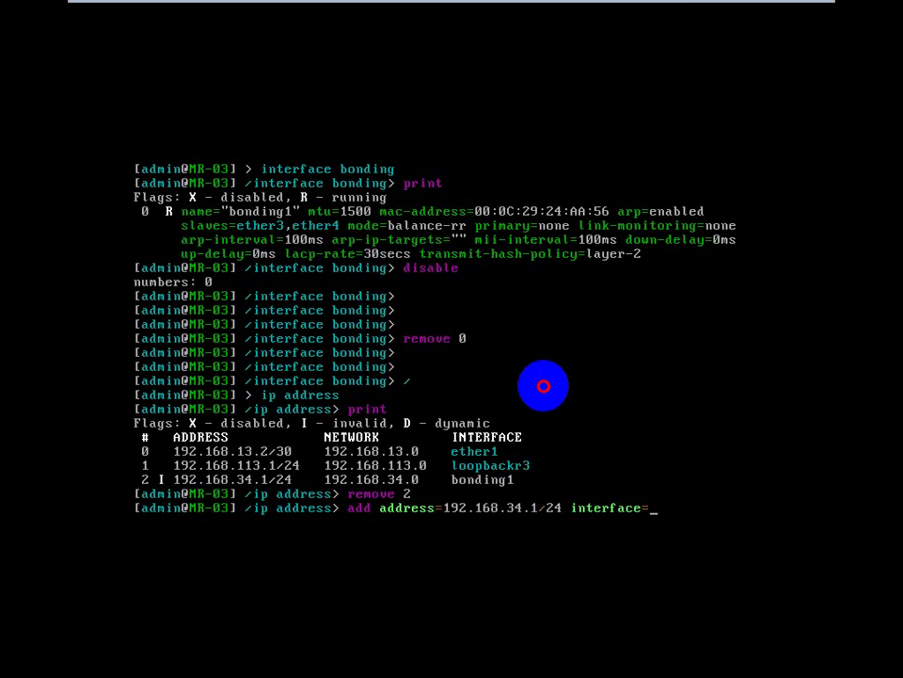
# - Check the LAB-04 topology diagram in Photo Viewer
pyautogui.moveTo(715, 6)
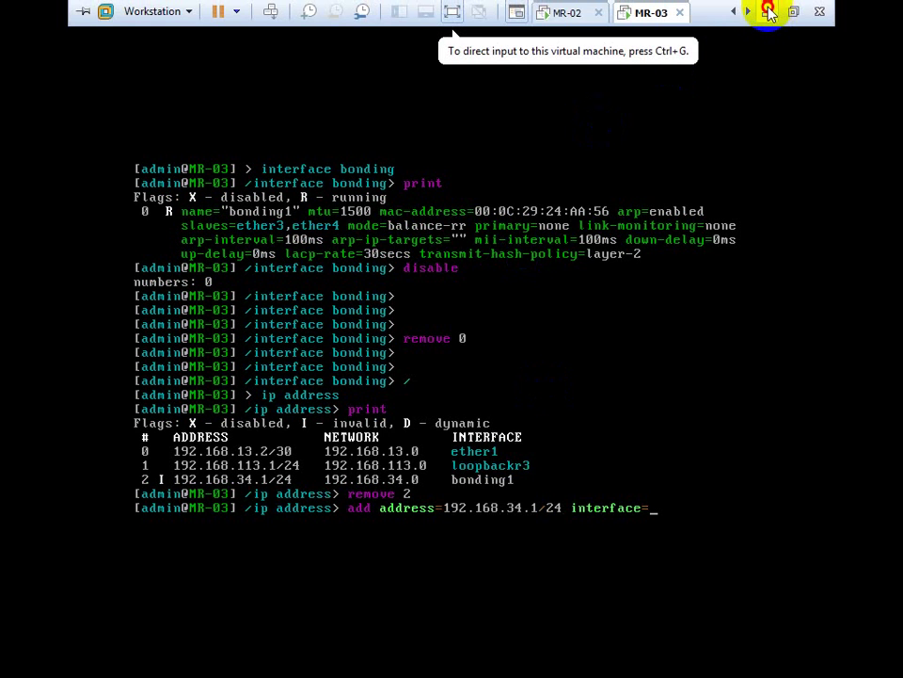
pyautogui.click(768, 11)
pyautogui.click(717, 659)
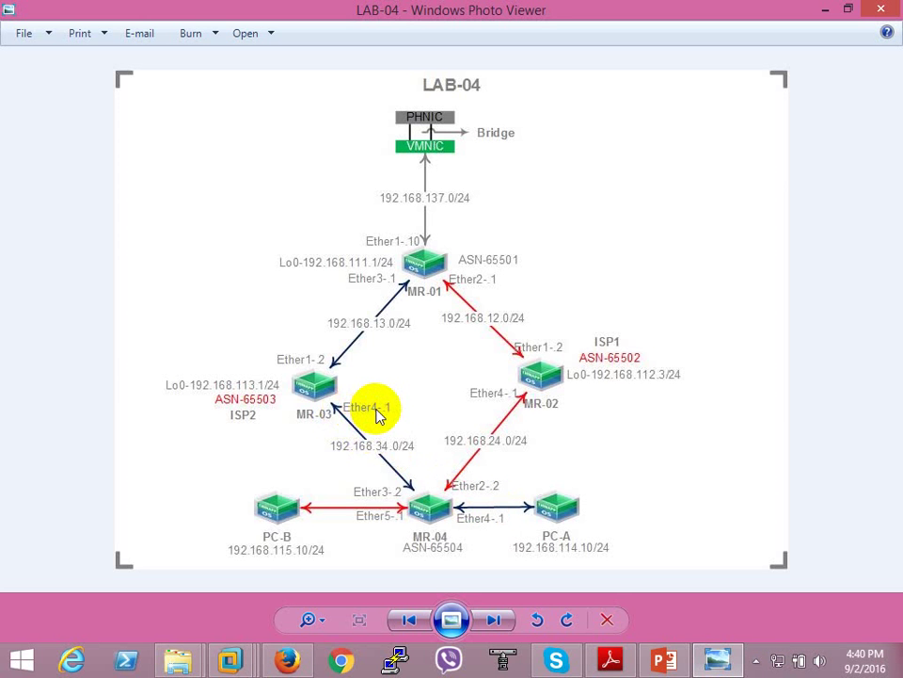
pyautogui.click(826, 9)
# - Finish adding 192.168.34.1/24 on ether4 in MR-03, then minimise the console
pyautogui.moveTo(252, 665)
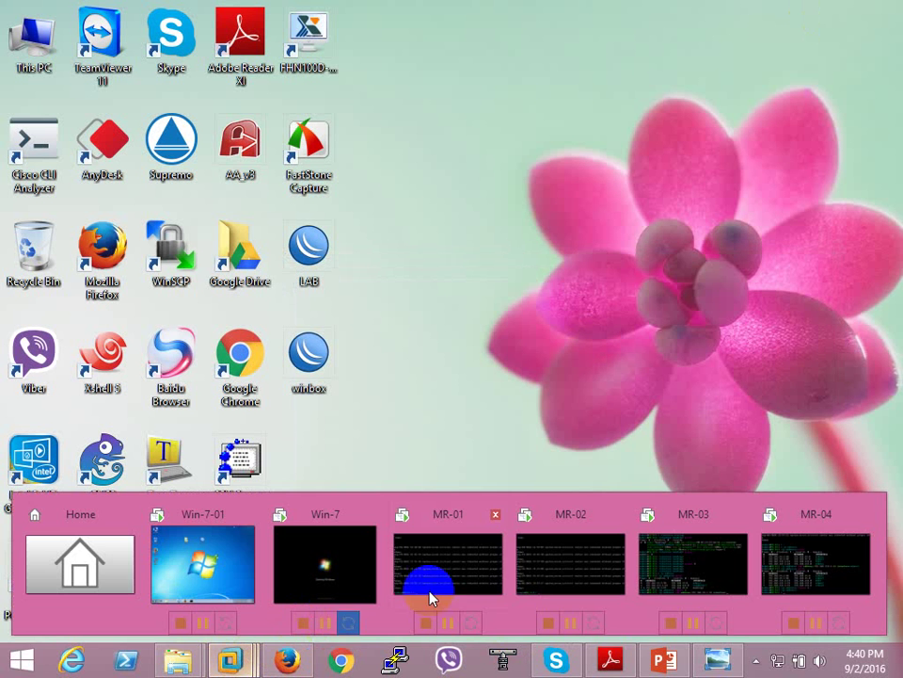
pyautogui.click(658, 605)
pyautogui.click(651, 483)
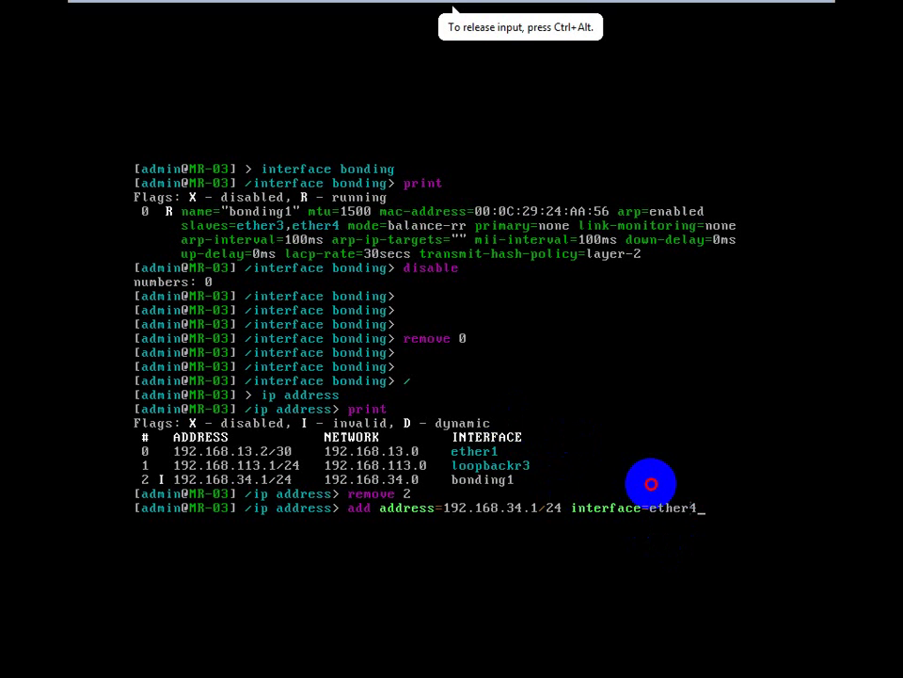
pyautogui.press('Return')
pyautogui.press('Return')
pyautogui.press('Return')
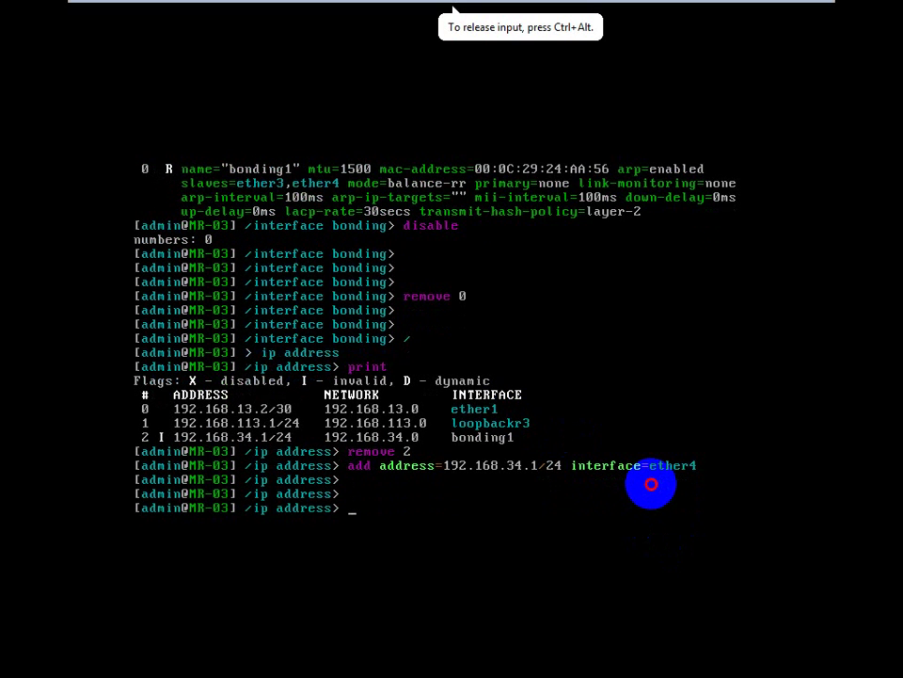
pyautogui.press('Return')
pyautogui.press('Return')
pyautogui.press('Return')
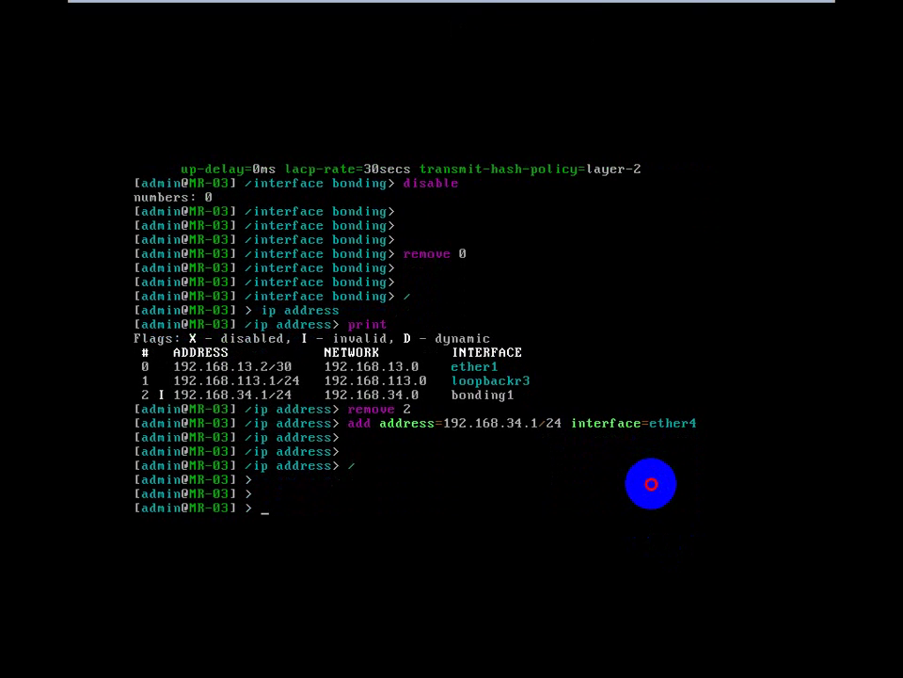
pyautogui.hotkey('ctrl', 'alt')
pyautogui.moveTo(815, 7)
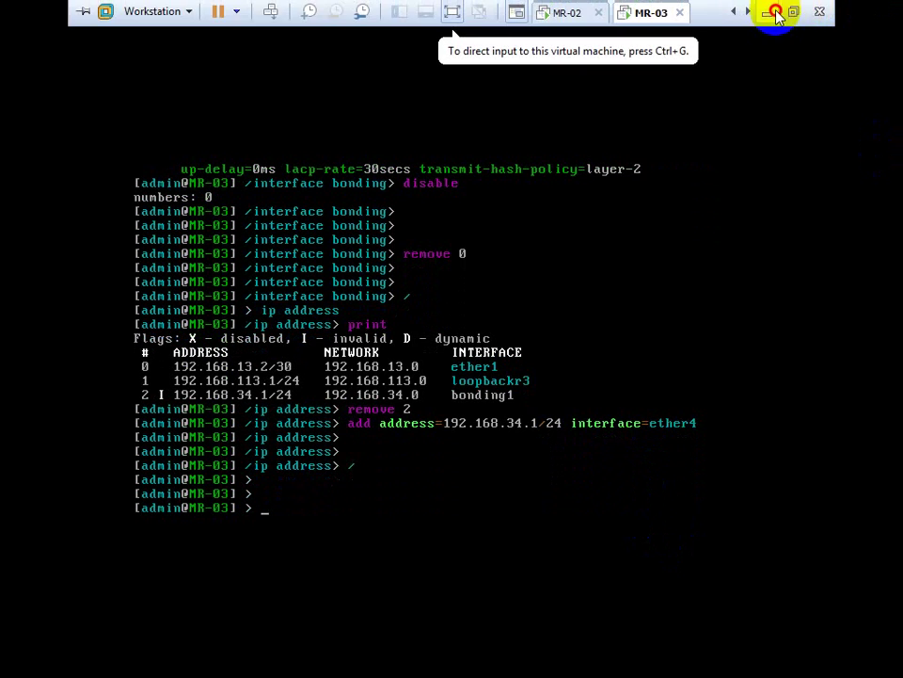
pyautogui.click(774, 12)
# - In Win-7-01, close the bonding interface list and the WinBox session to MR-04
pyautogui.moveTo(228, 659)
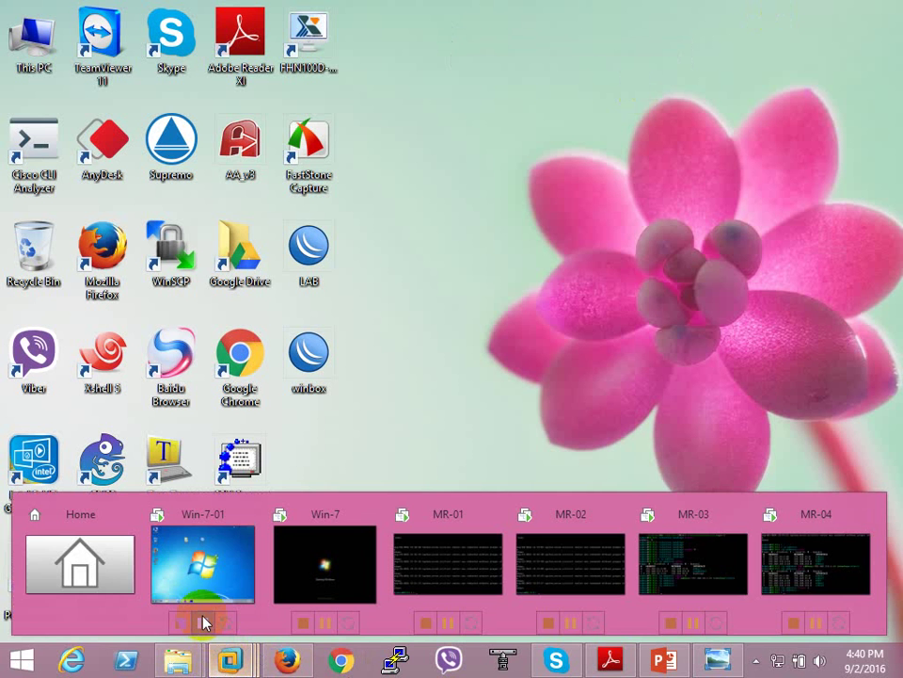
pyautogui.click(225, 580)
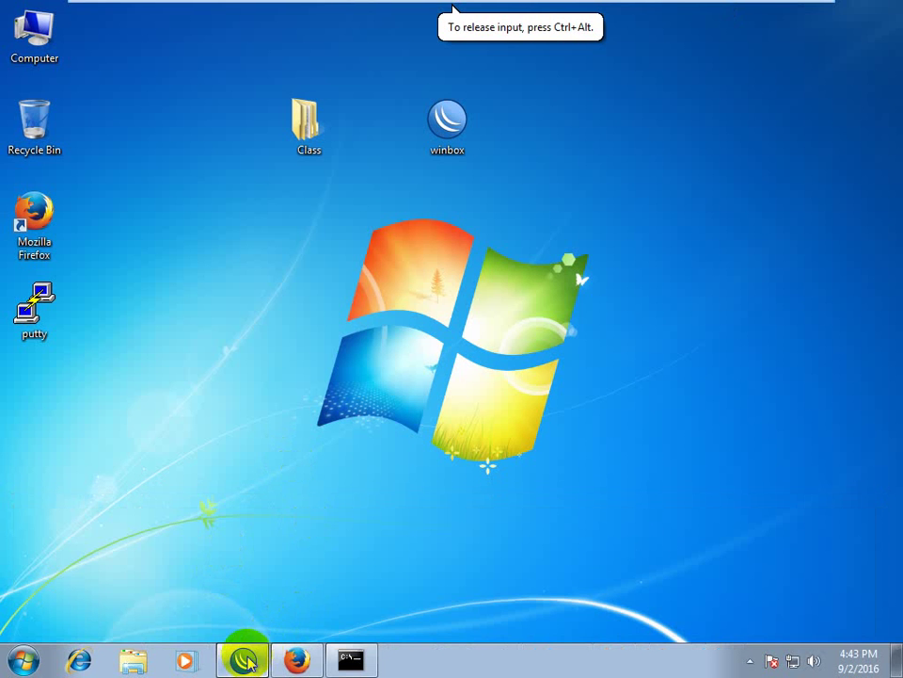
pyautogui.click(244, 658)
pyautogui.click(351, 658)
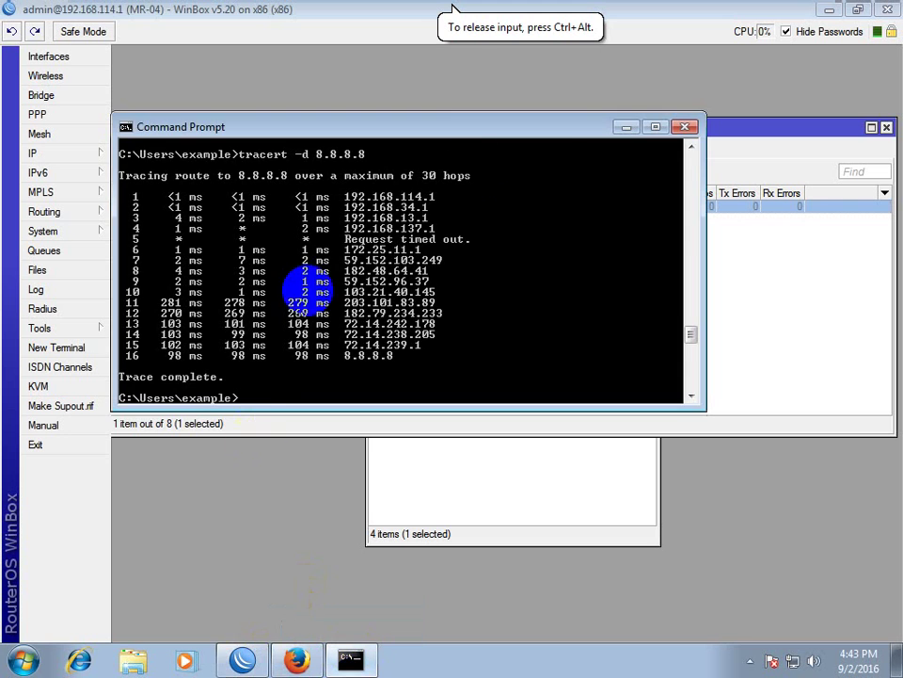
pyautogui.click(766, 137)
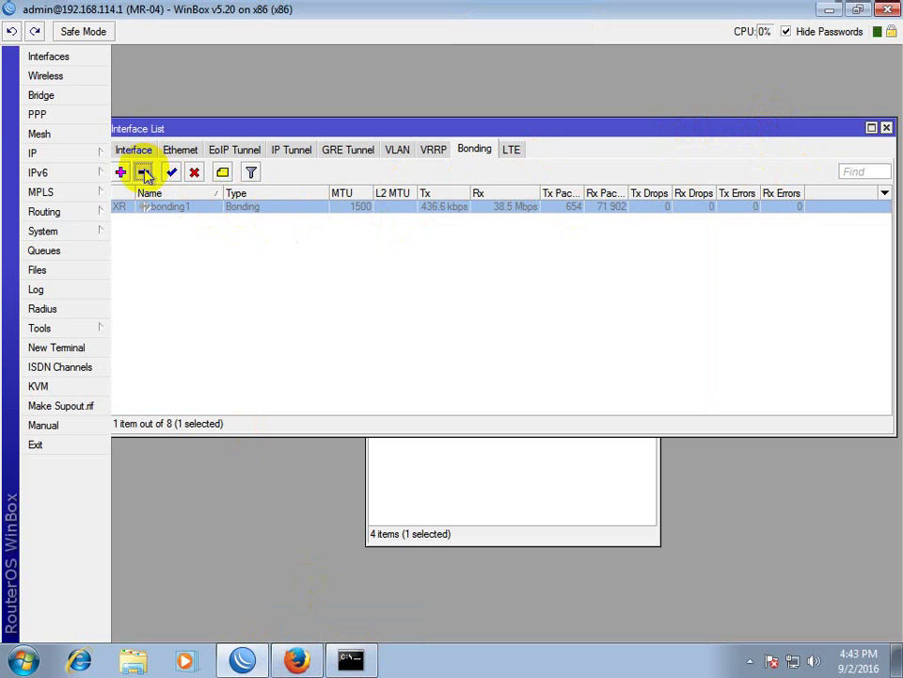
pyautogui.click(887, 128)
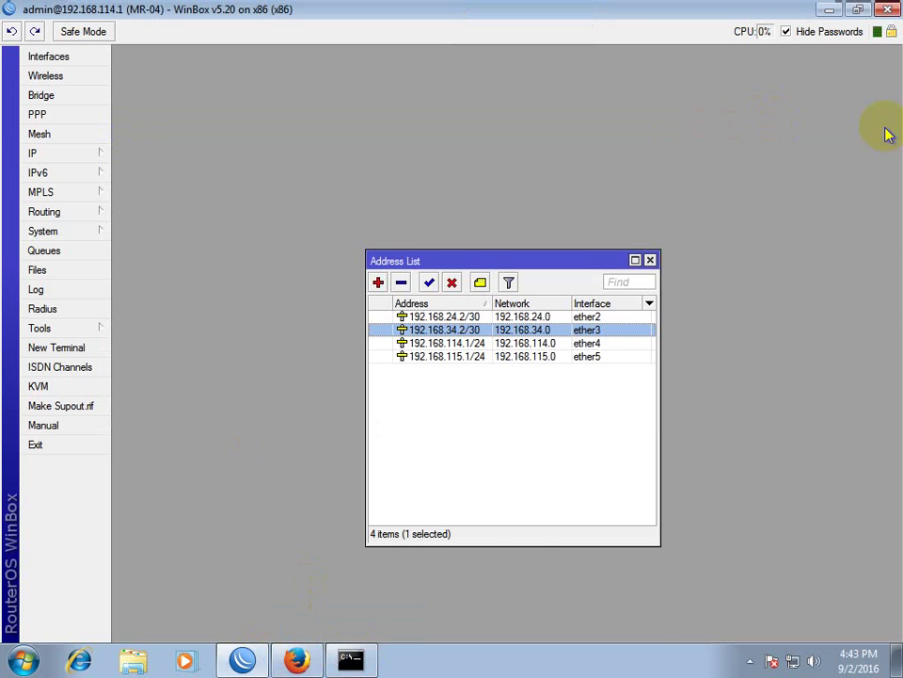
pyautogui.click(888, 9)
# - Relaunch WinBox, connect to 192.168.114.1, and confirm the Bonding list is empty
pyautogui.click(243, 661)
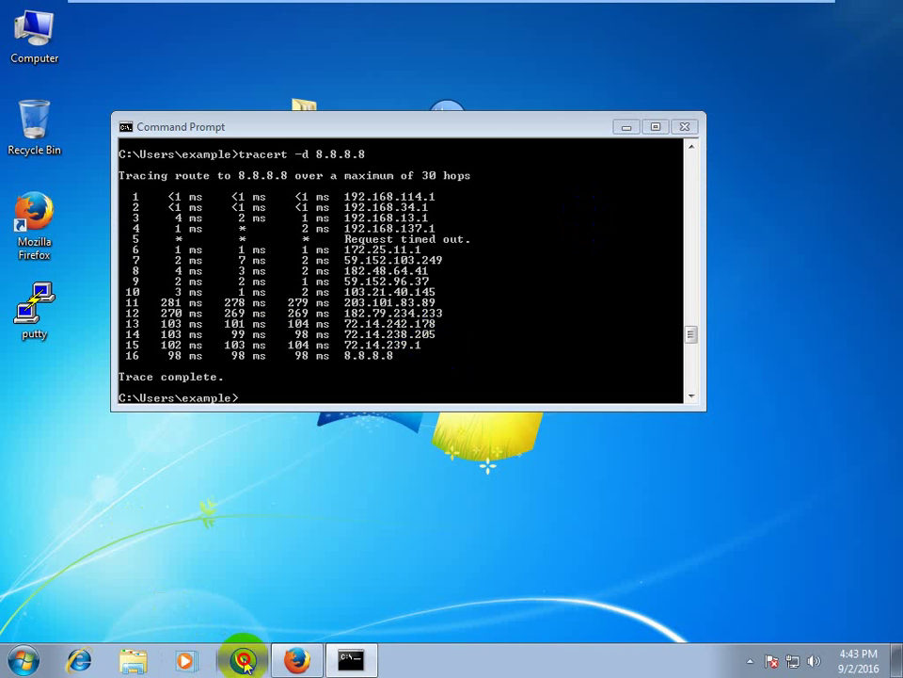
pyautogui.click(502, 353)
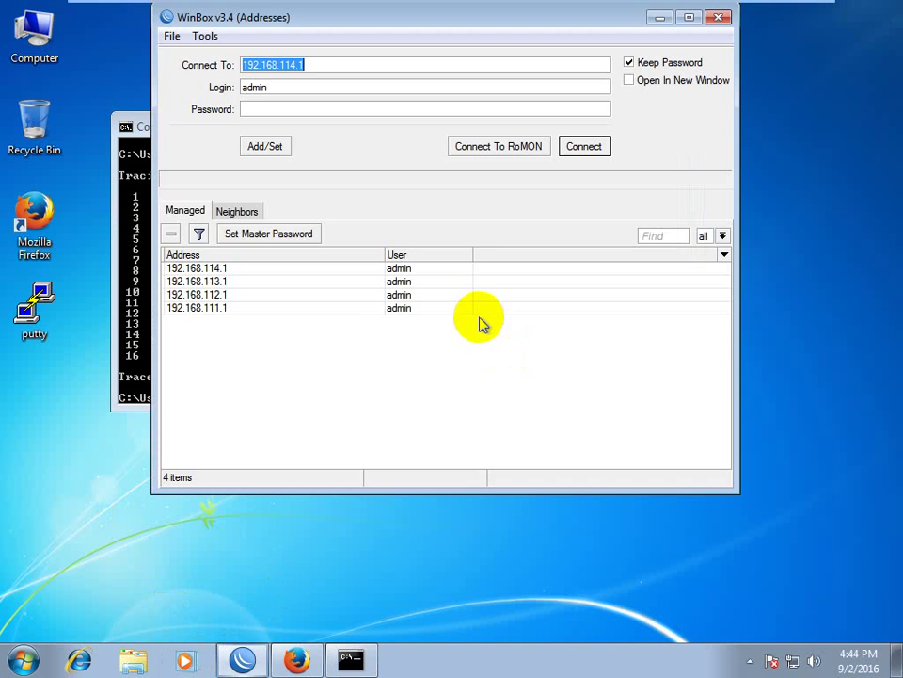
pyautogui.doubleClick(266, 268)
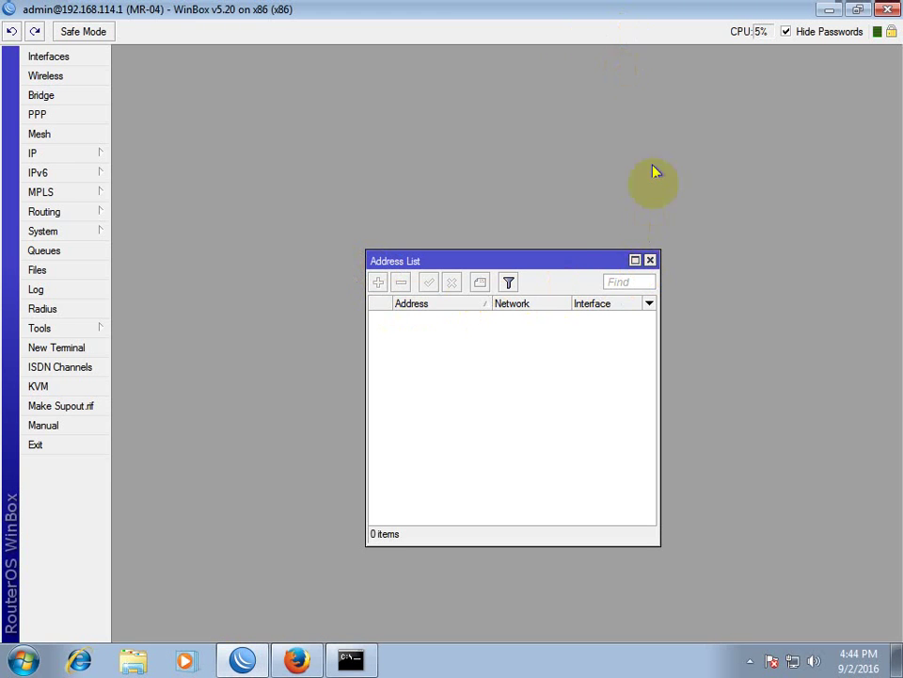
pyautogui.click(649, 260)
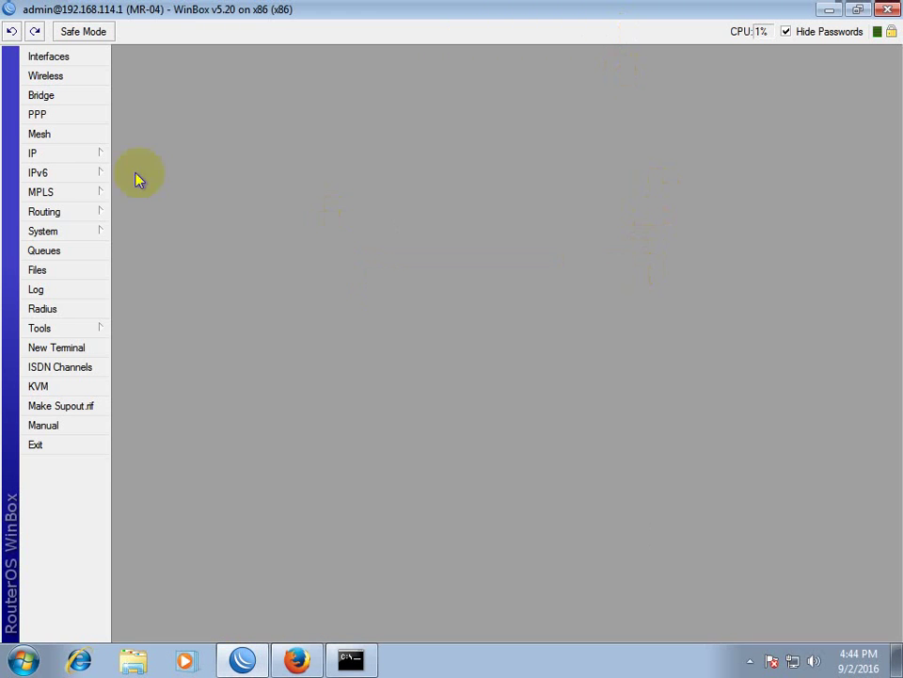
pyautogui.click(62, 58)
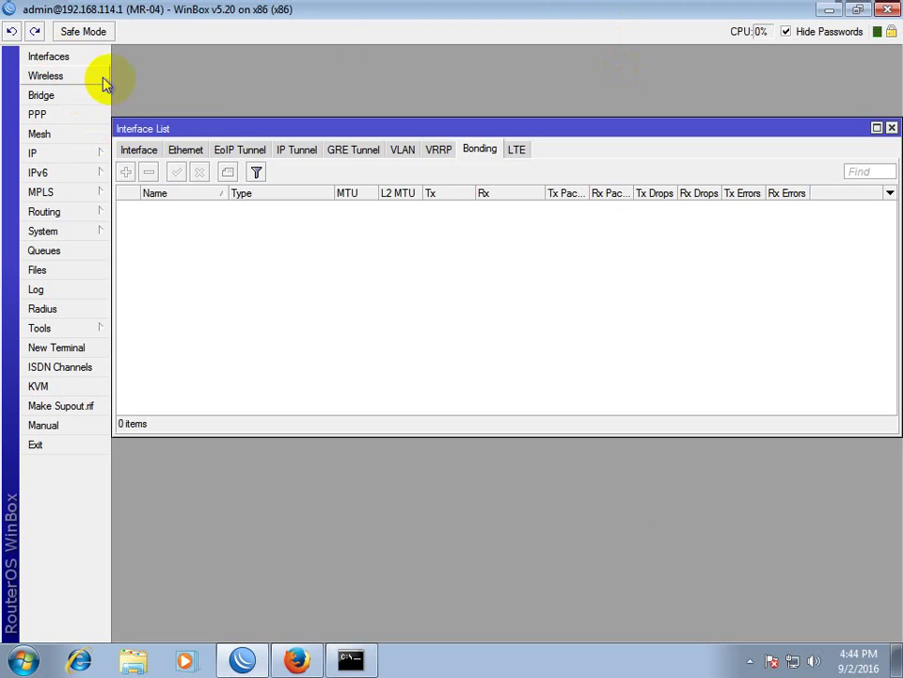
pyautogui.click(891, 129)
# - Check MR-04's IP > Addresses list, then bring Firefox forward
pyautogui.click(57, 155)
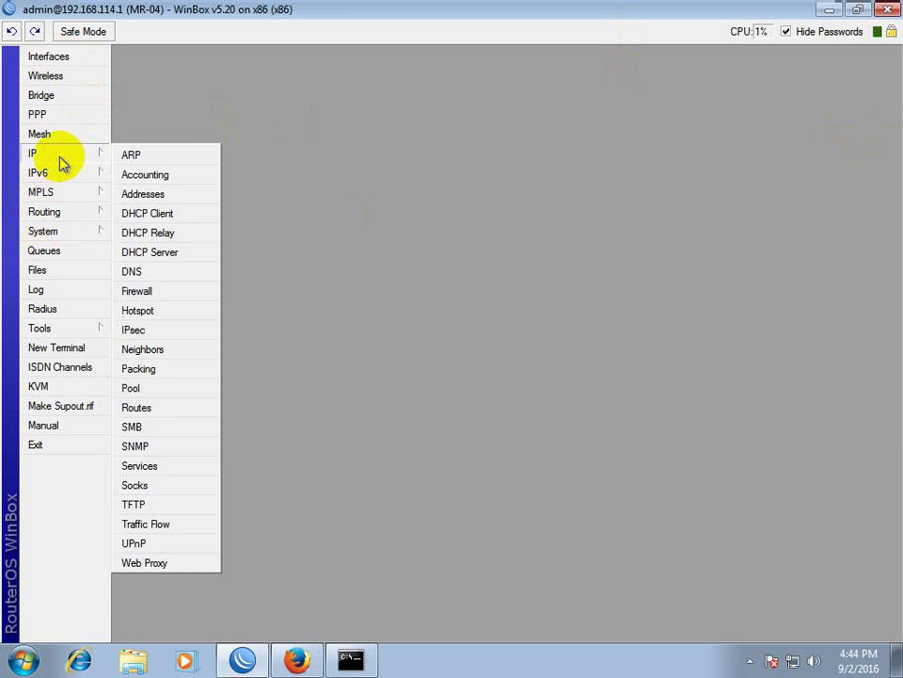
pyautogui.click(144, 194)
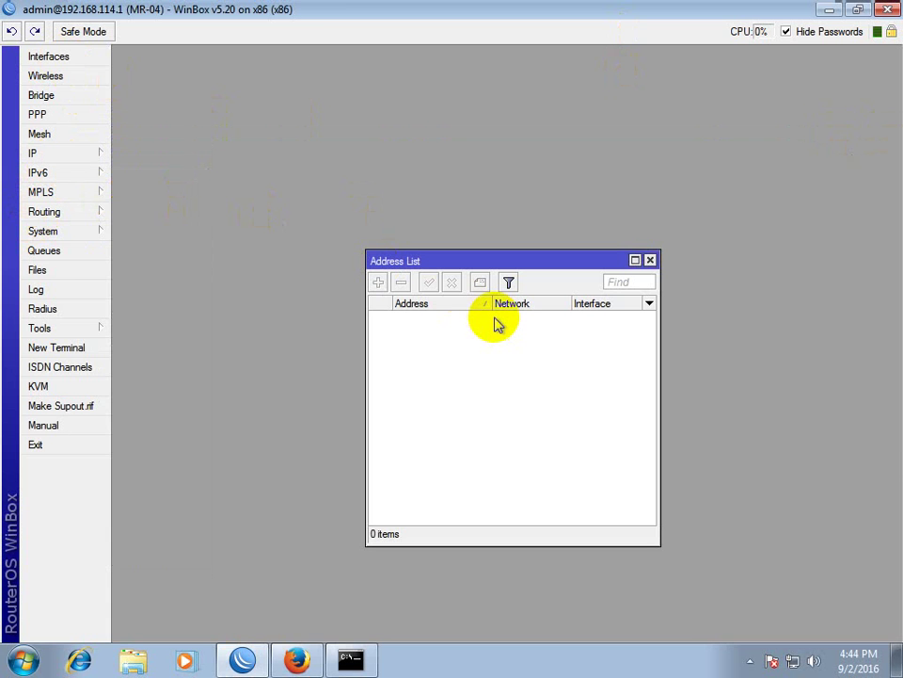
pyautogui.click(295, 662)
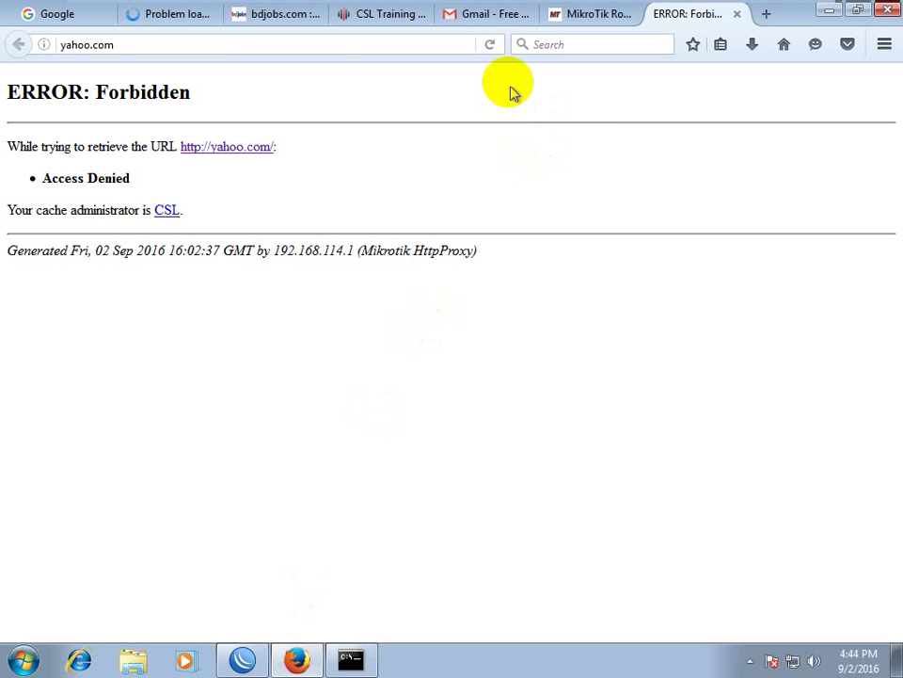
# - Close the failed page tab and quit Firefox, confirming all tabs close
pyautogui.click(203, 16)
pyautogui.click(210, 14)
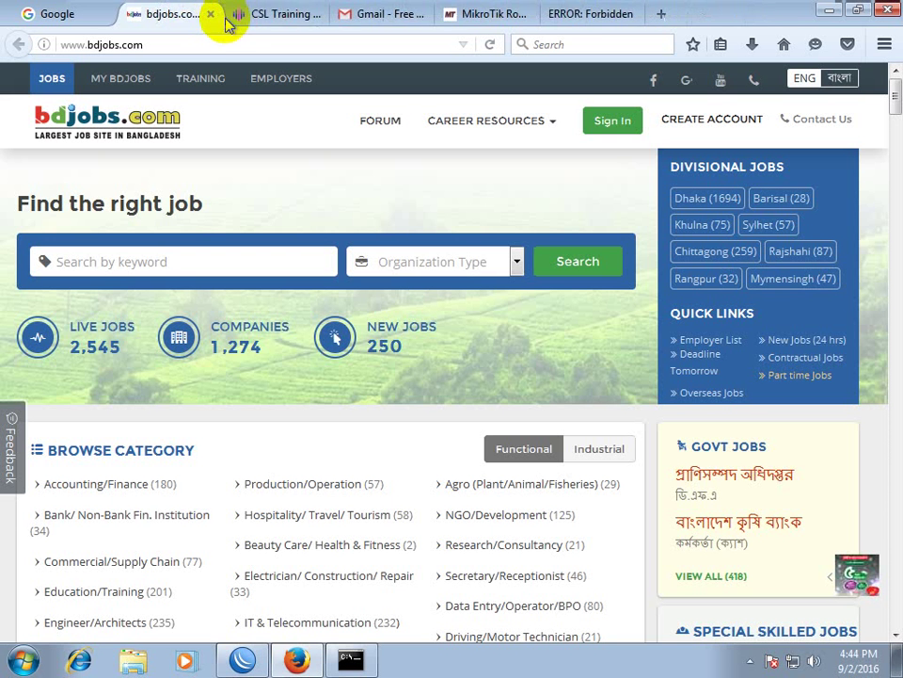
pyautogui.click(889, 12)
pyautogui.click(433, 357)
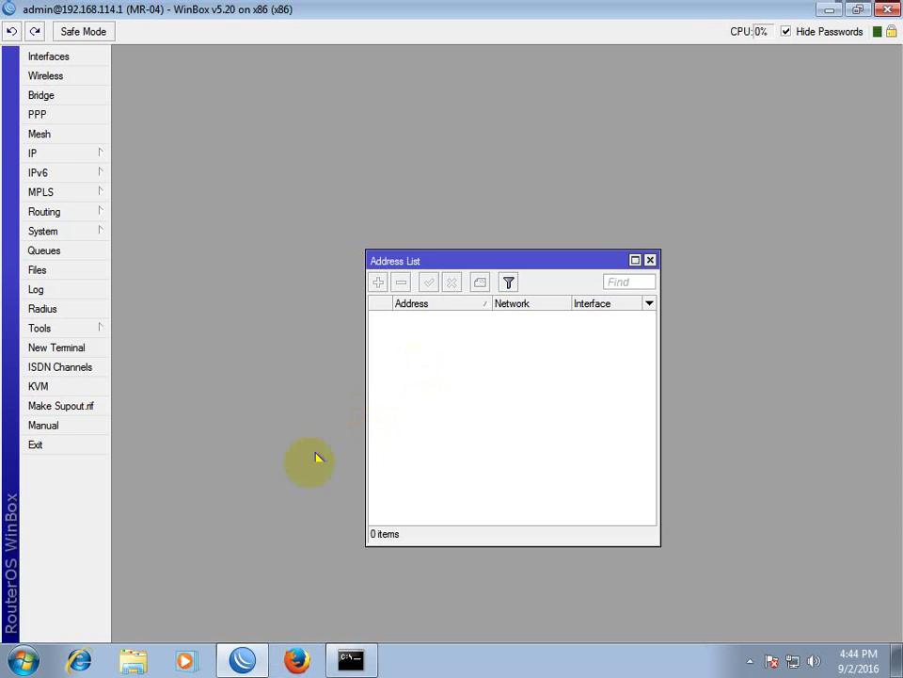
# - Exit WinBox, minimize Command Prompt, then relaunch WinBox and connect to the saved router
pyautogui.click(60, 445)
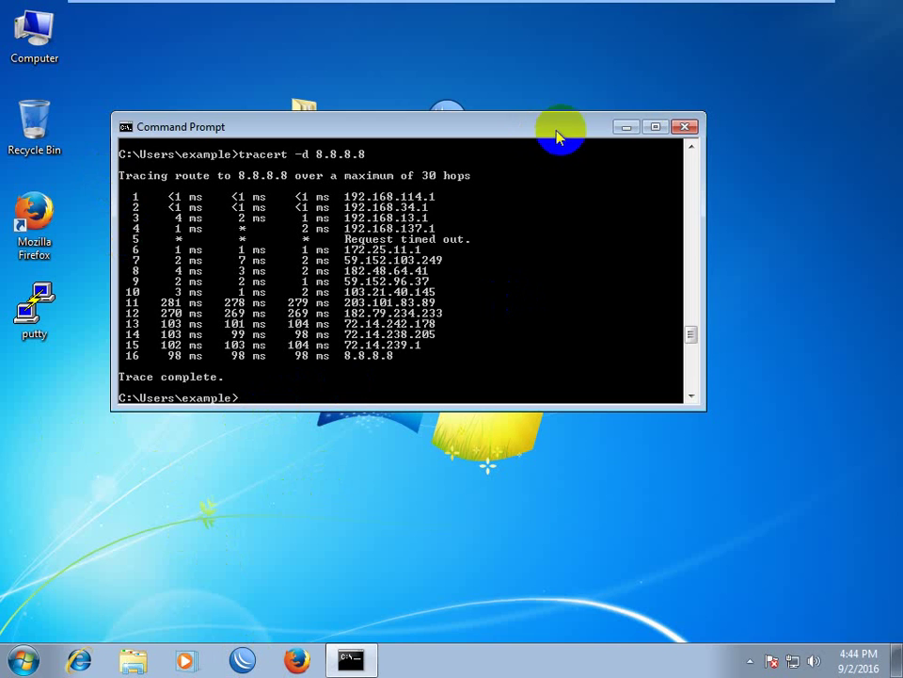
pyautogui.click(626, 126)
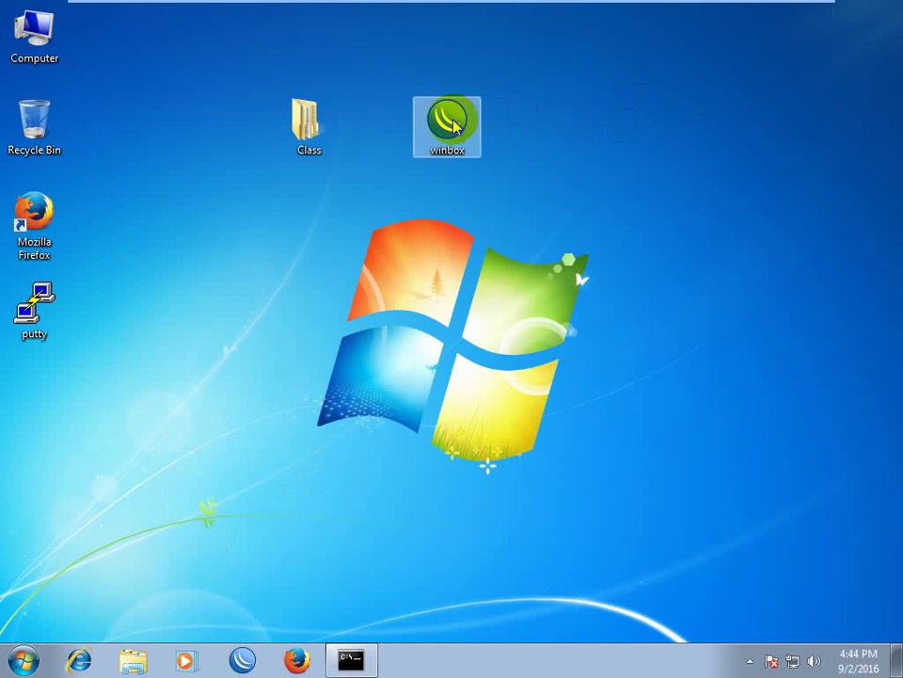
pyautogui.doubleClick(453, 125)
pyautogui.doubleClick(351, 273)
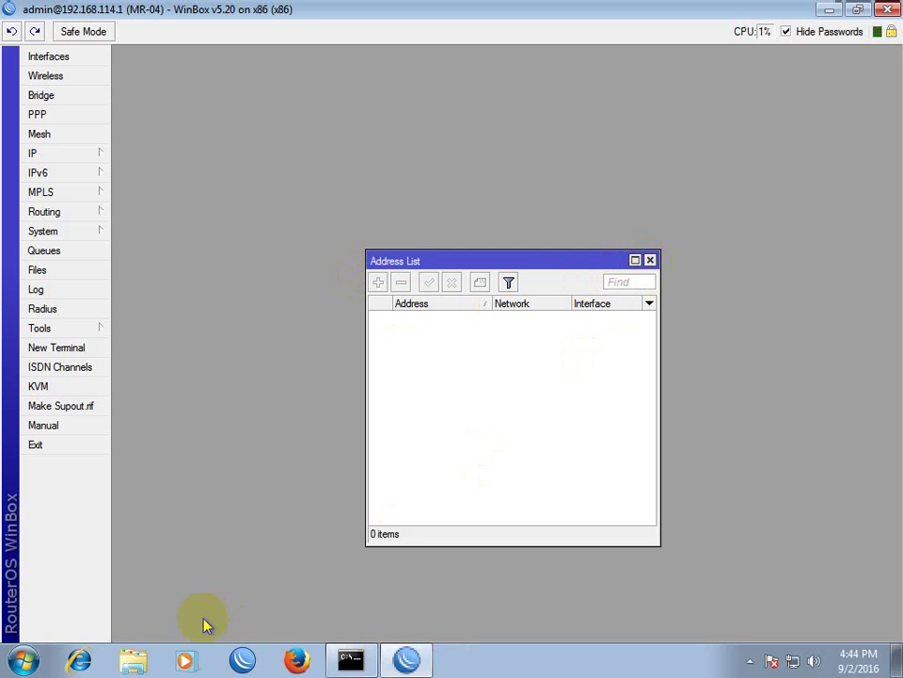
# - Leave the full-screen VM and bring up the MR-01 virtual machine
pyautogui.moveTo(722, 5)
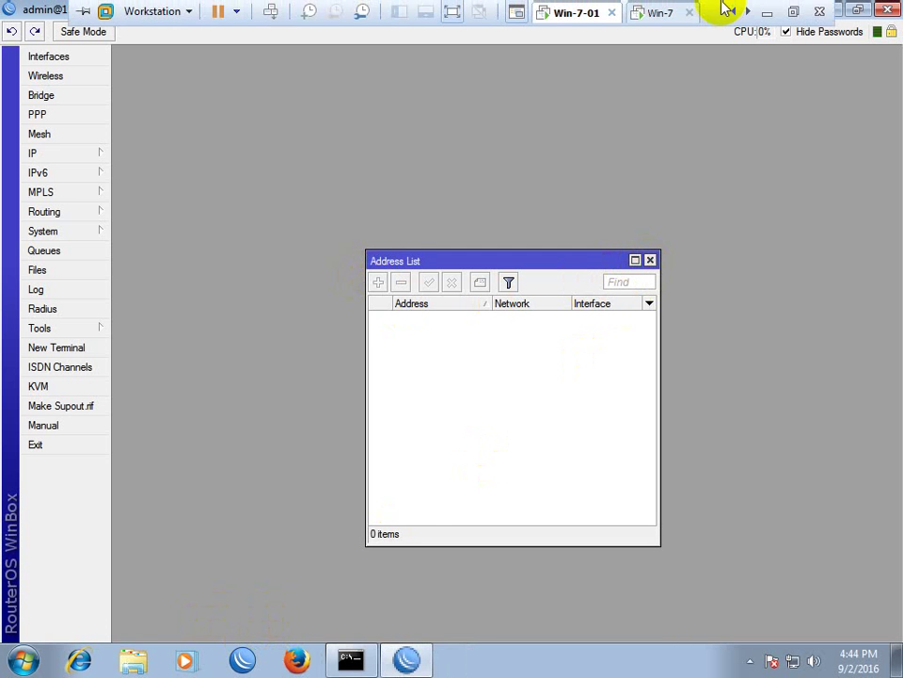
pyautogui.click(767, 13)
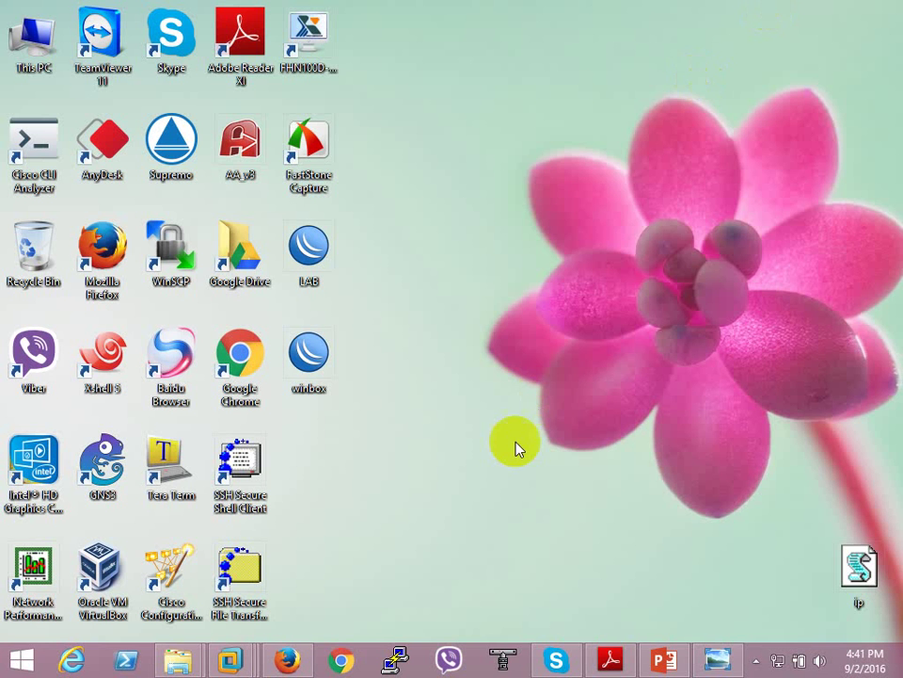
pyautogui.moveTo(247, 661)
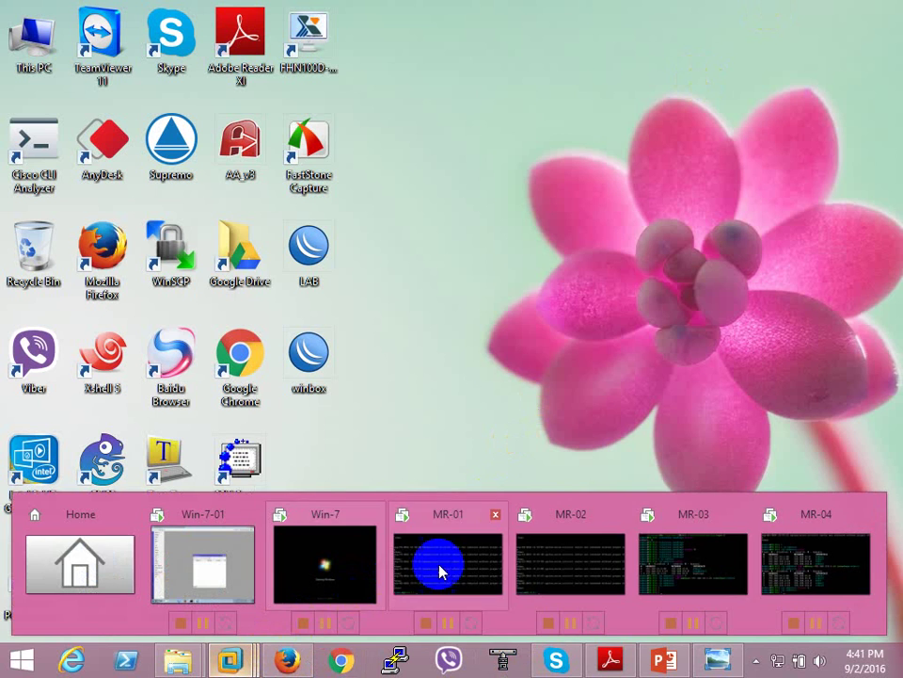
pyautogui.click(440, 570)
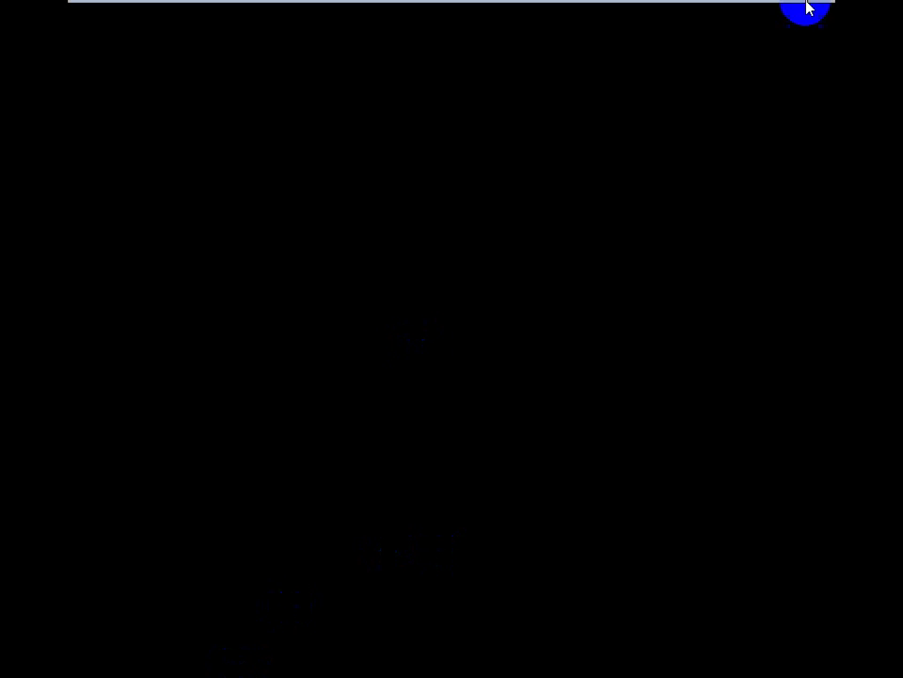
# - Scroll the full-screen VM tab strip to reach and switch to MR-04
pyautogui.moveTo(804, 5)
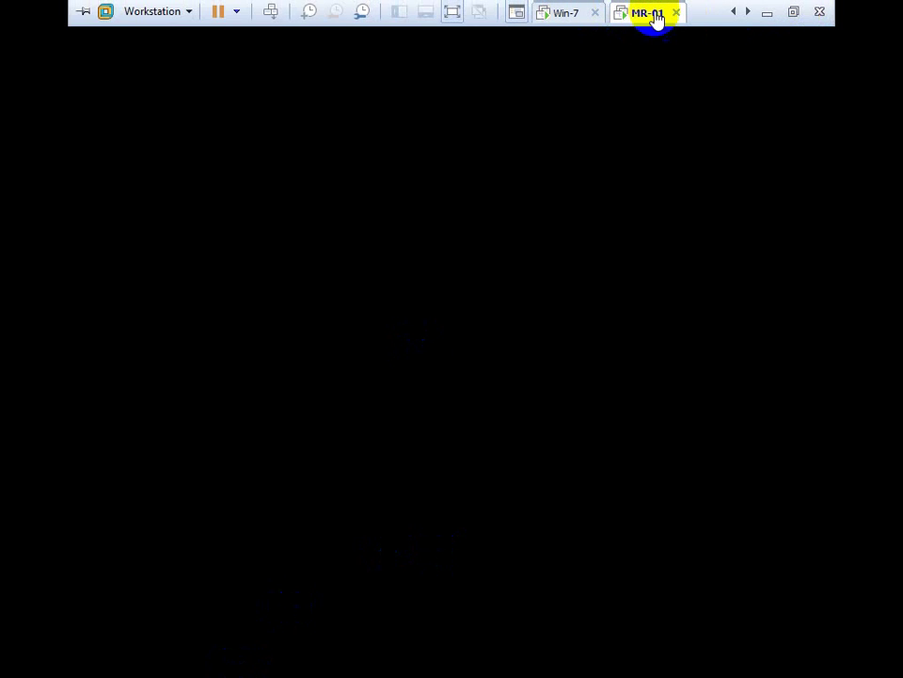
pyautogui.click(748, 13)
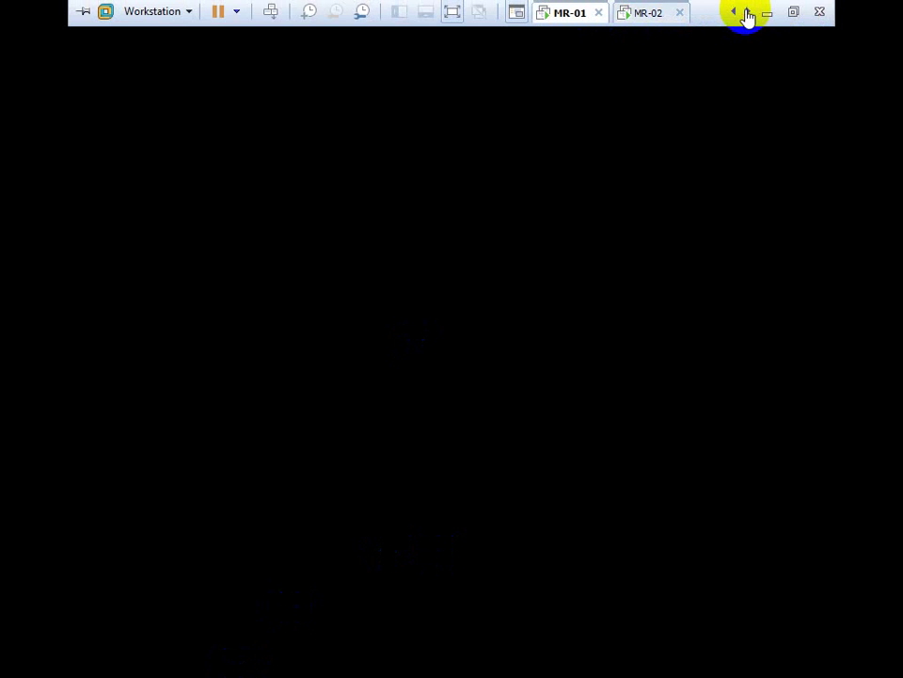
pyautogui.click(748, 13)
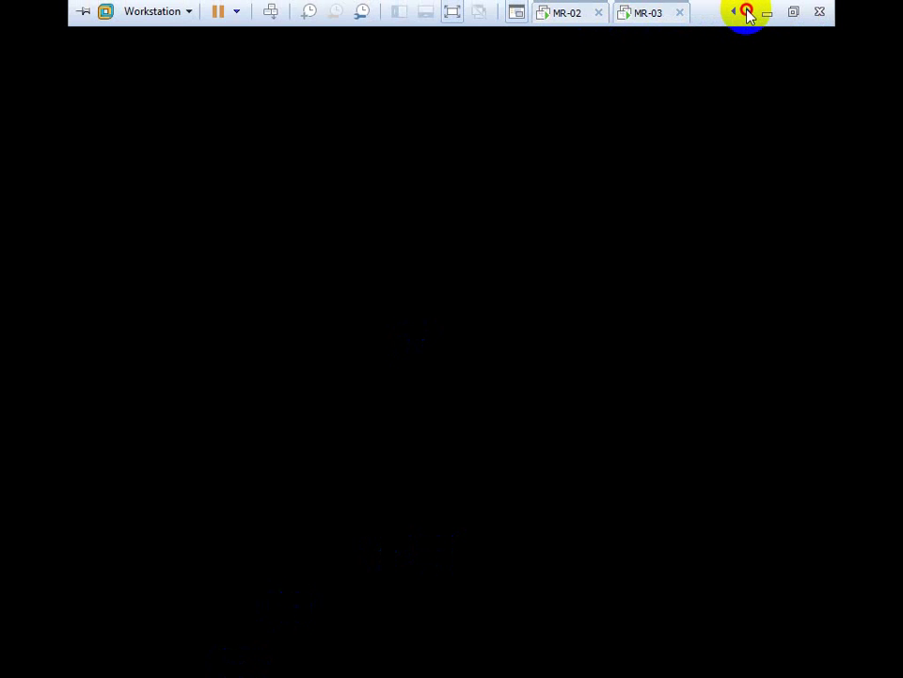
pyautogui.click(748, 13)
pyautogui.click(646, 13)
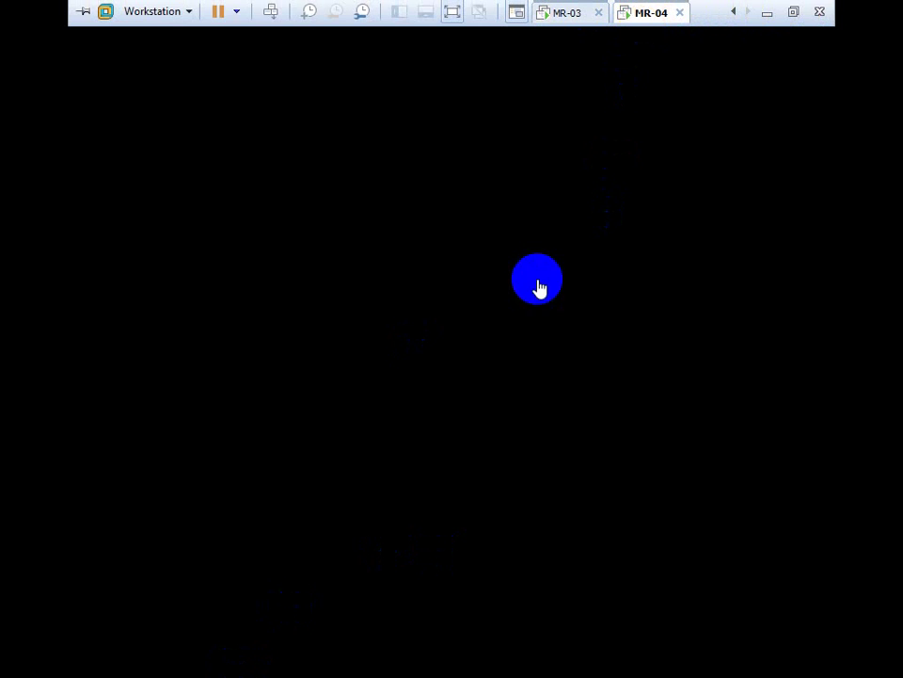
# - Print MR-04's IP addresses, then release input and exit full-screen mode
pyautogui.click(524, 325)
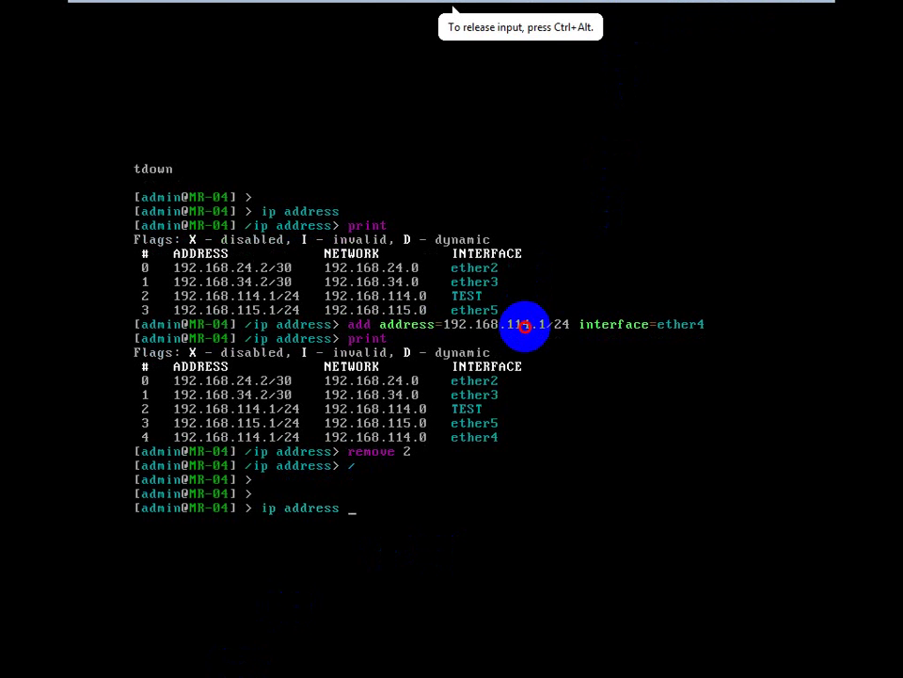
pyautogui.press('Return')
pyautogui.write('print')
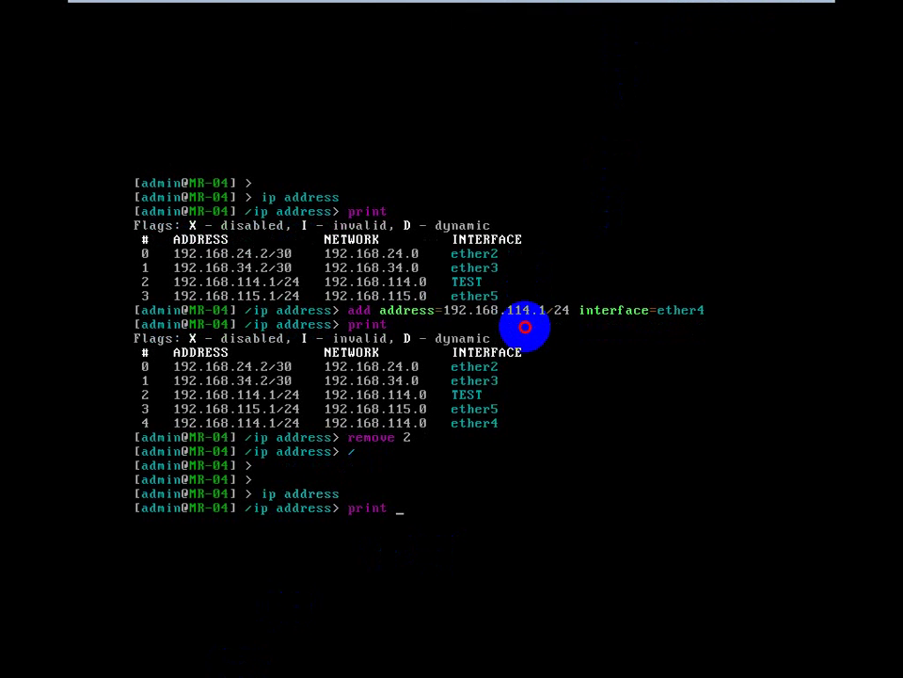
pyautogui.press('Return')
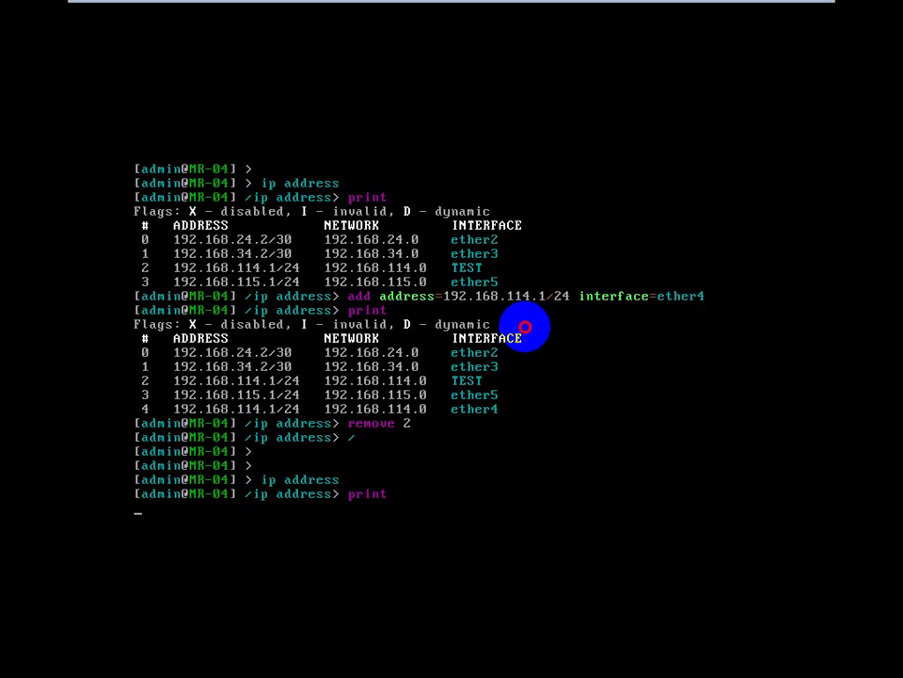
pyautogui.hotkey('ctrl', 'alt')
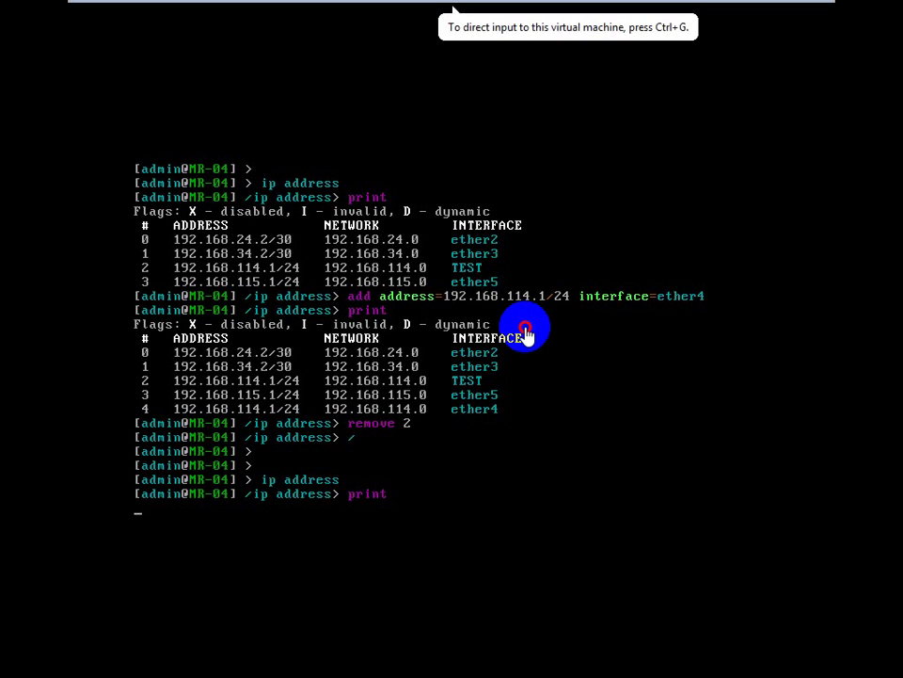
pyautogui.moveTo(746, 4)
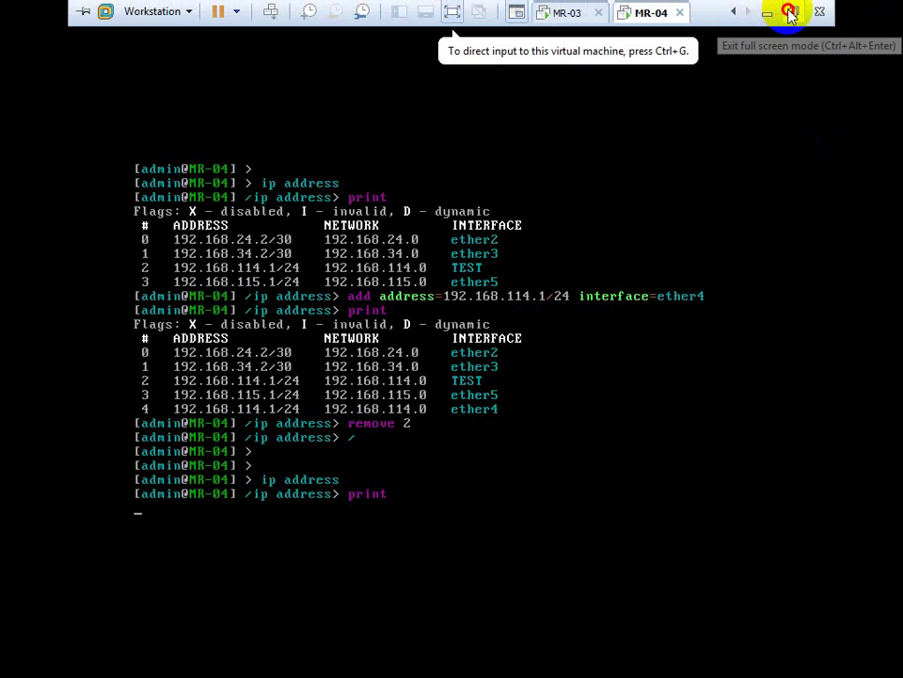
pyautogui.click(790, 12)
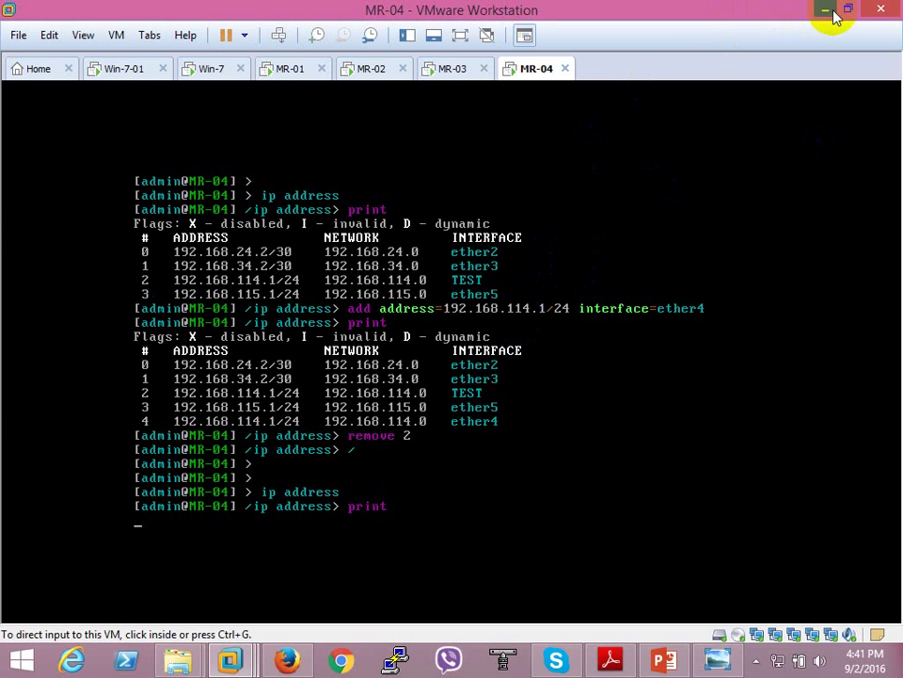
# - Power off MR-04 with confirmation, then power it back on to reload RouterOS
pyautogui.click(244, 38)
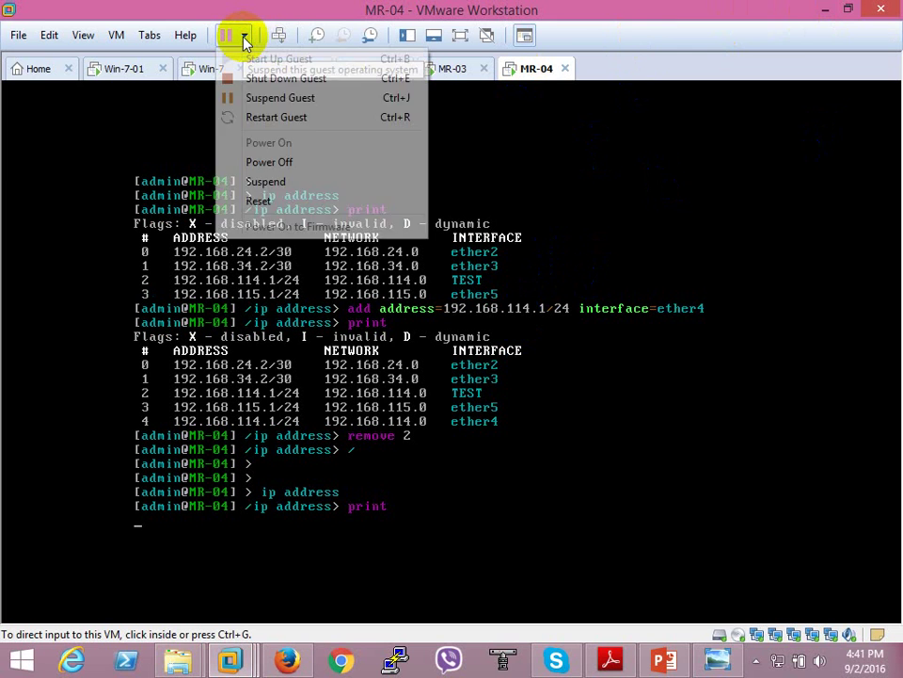
pyautogui.click(289, 167)
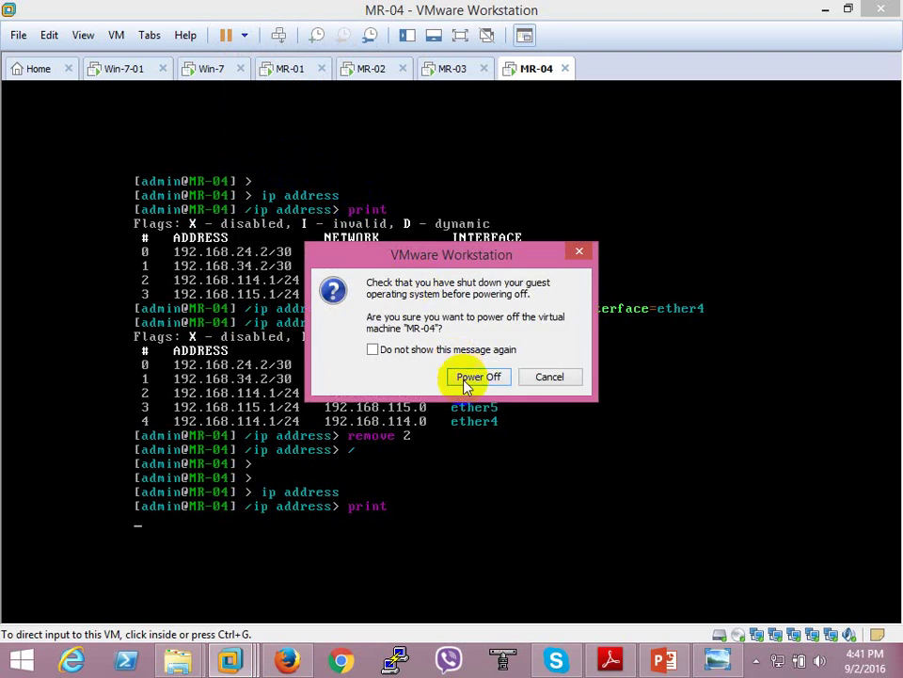
pyautogui.click(467, 380)
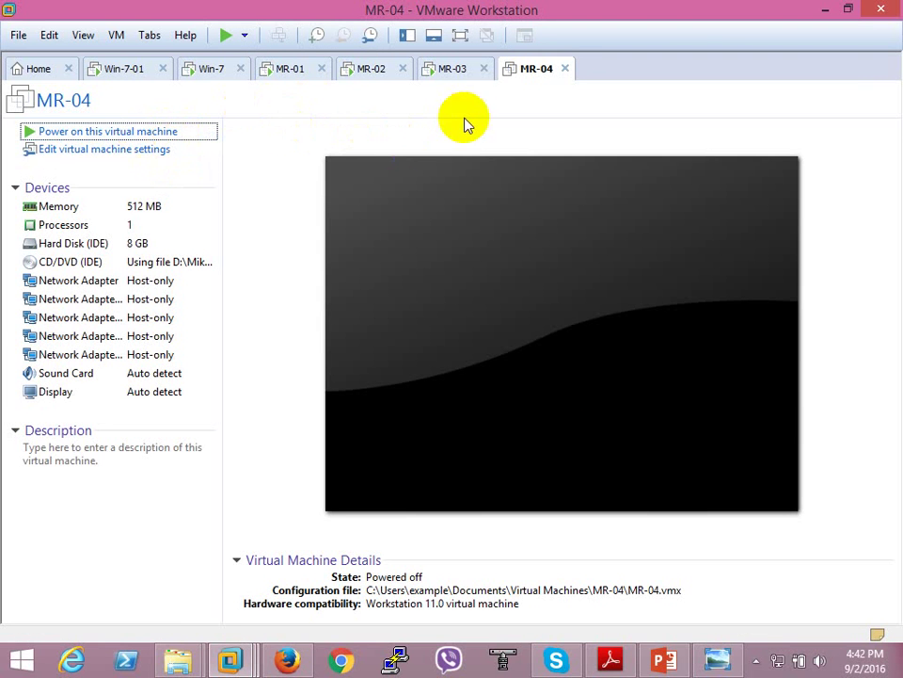
pyautogui.click(735, 191)
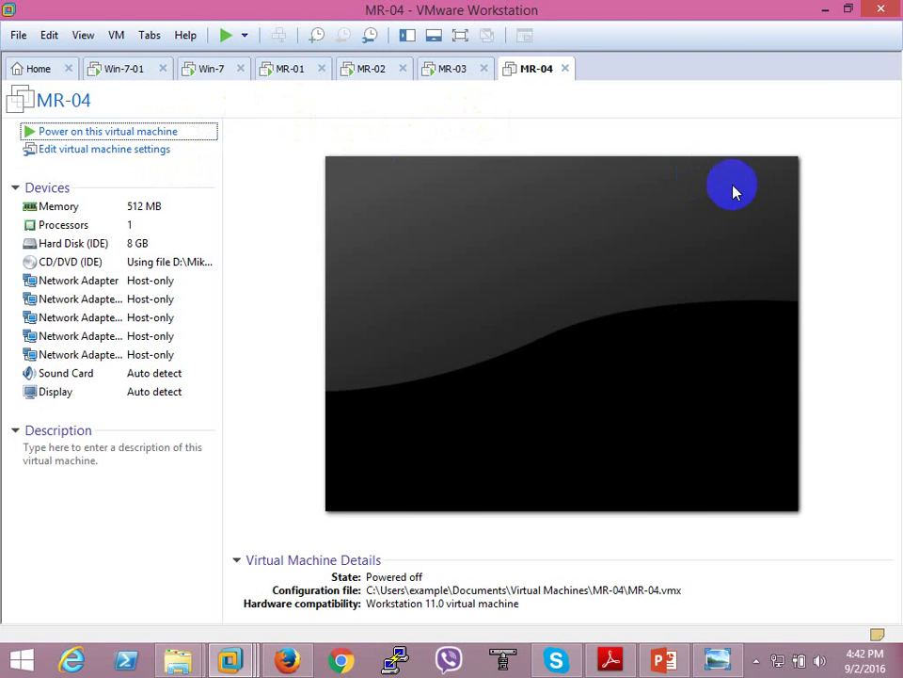
pyautogui.click(499, 178)
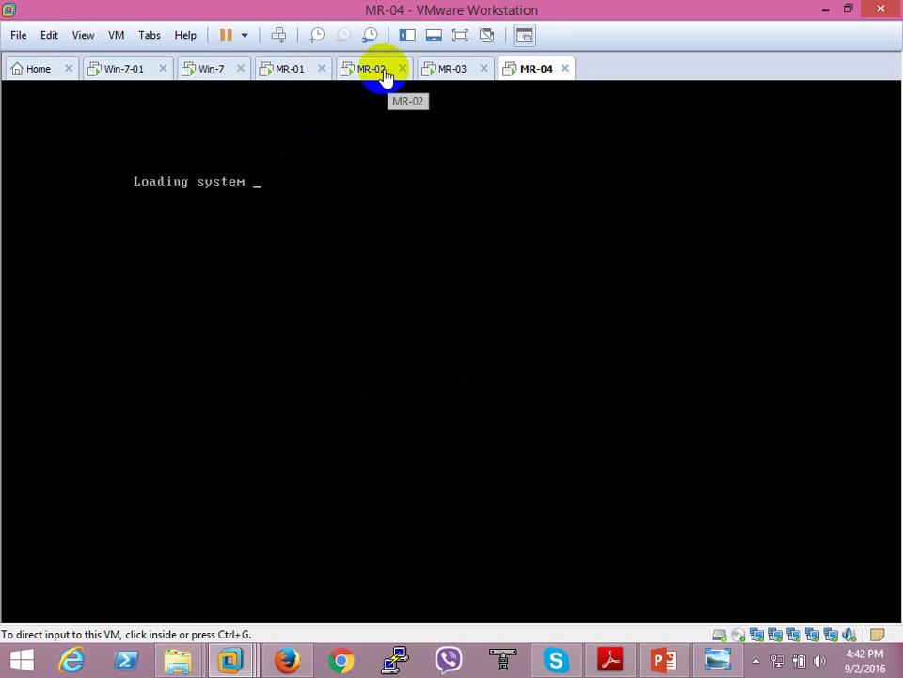
# - On MR-03, print IP addresses to confirm 192.168.34.1/24 is on ether4
pyautogui.click(453, 70)
pyautogui.click(434, 295)
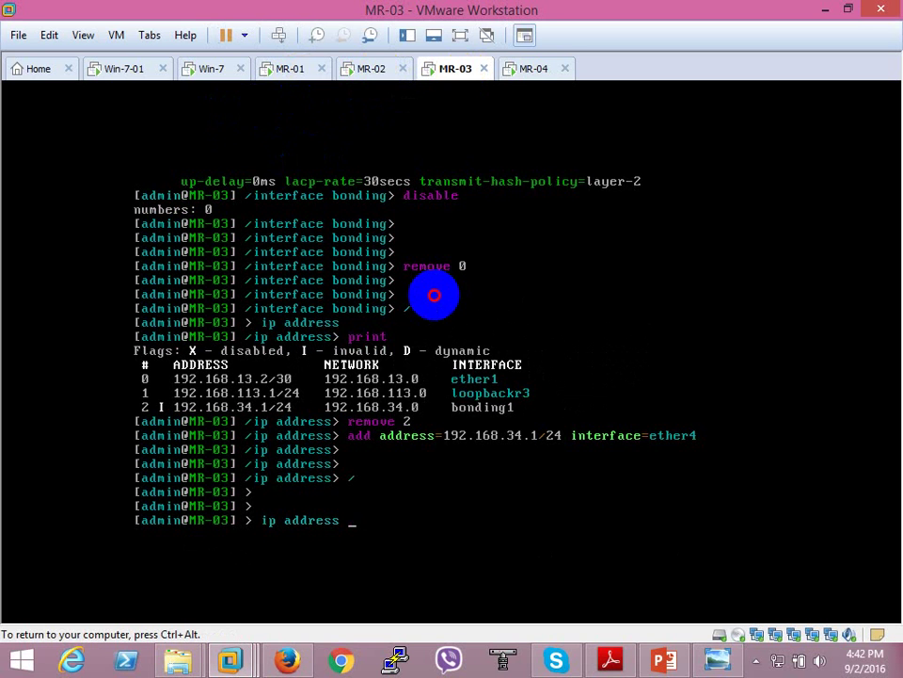
pyautogui.press('Return')
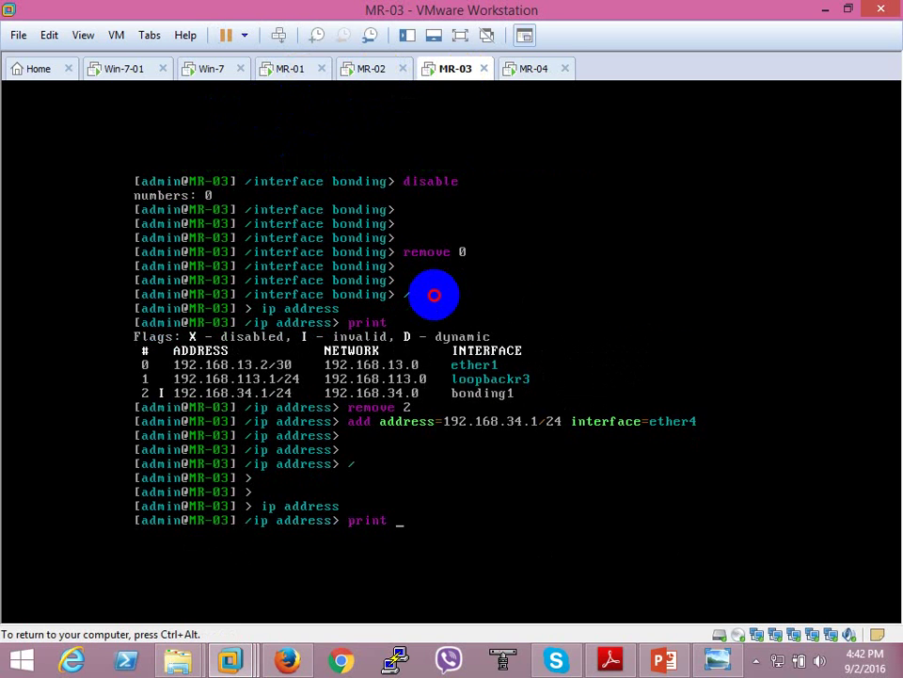
pyautogui.press('Return')
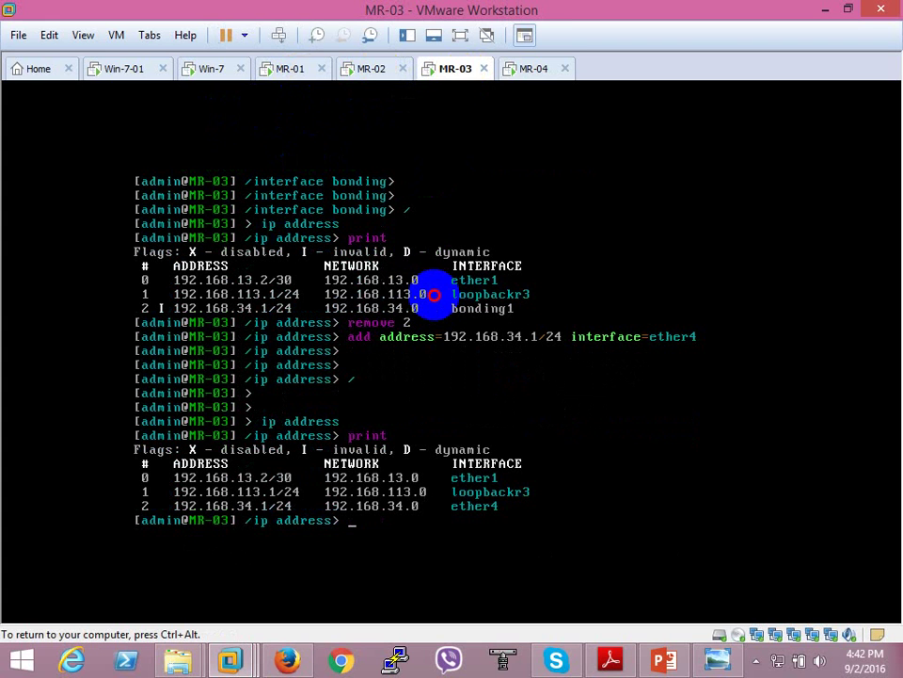
# - Return to the root menu and run 'ip route print' on MR-03
pyautogui.write('/')
pyautogui.press('Return')
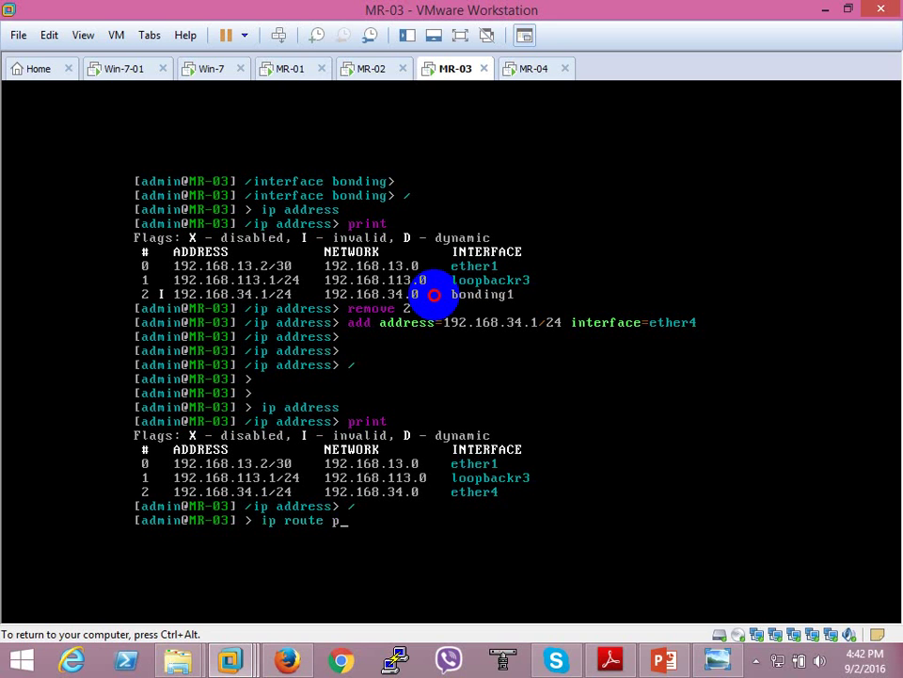
pyautogui.write('ip route print')
pyautogui.press('Return')
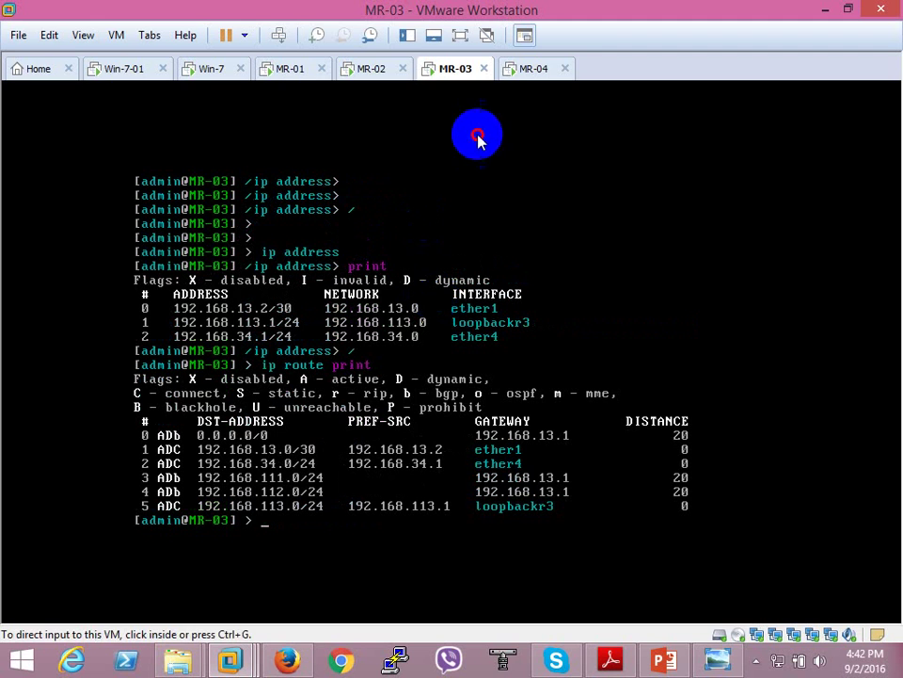
# - Log in to MR-04 and run 'ip address print', showing ether3 and ether4 addresses
pyautogui.click(529, 68)
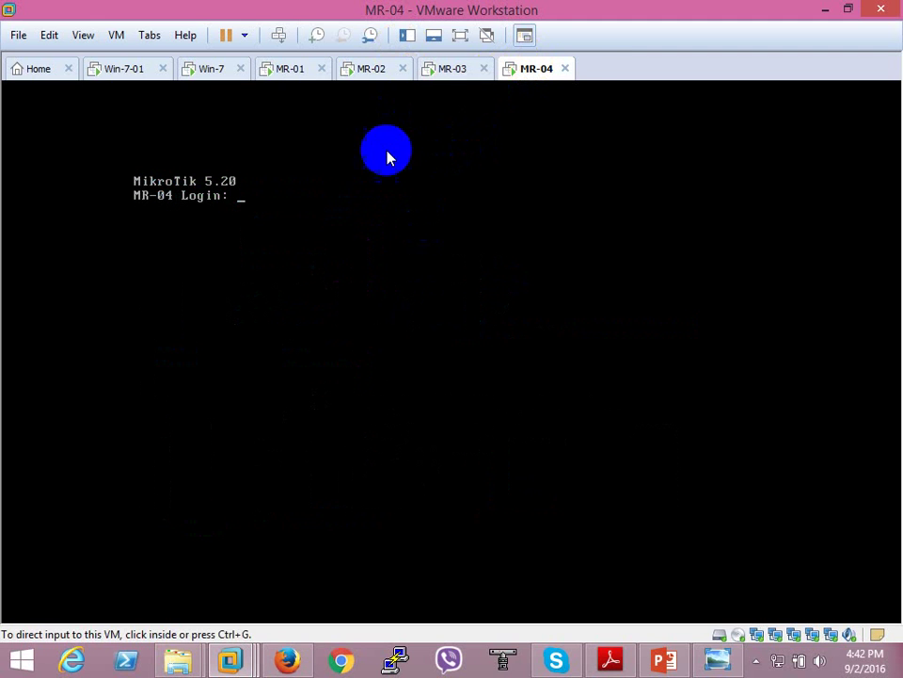
pyautogui.click(317, 256)
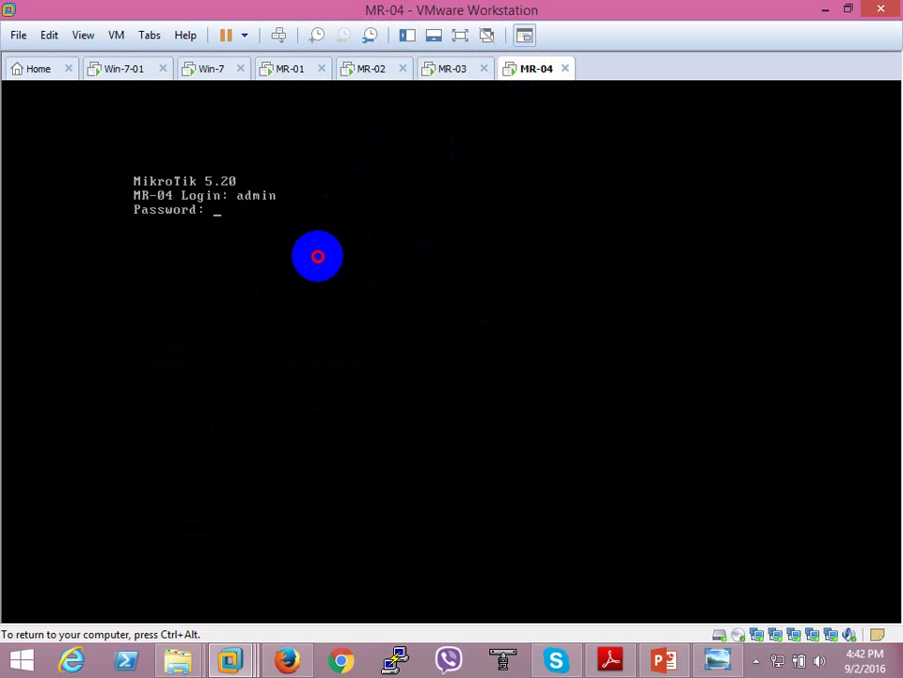
pyautogui.press('Return')
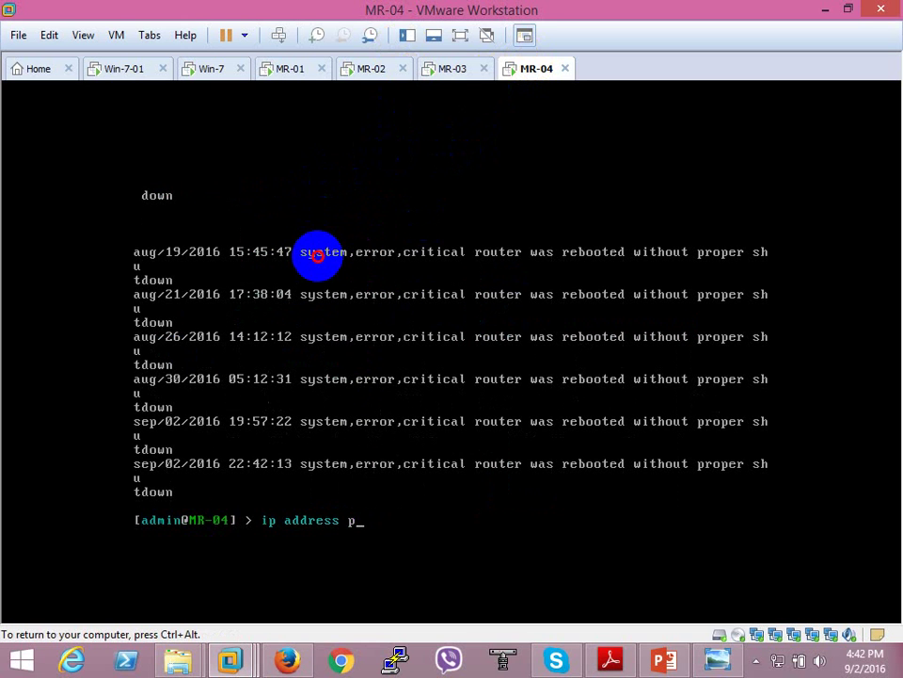
pyautogui.write('ip address print')
pyautogui.press('Return')
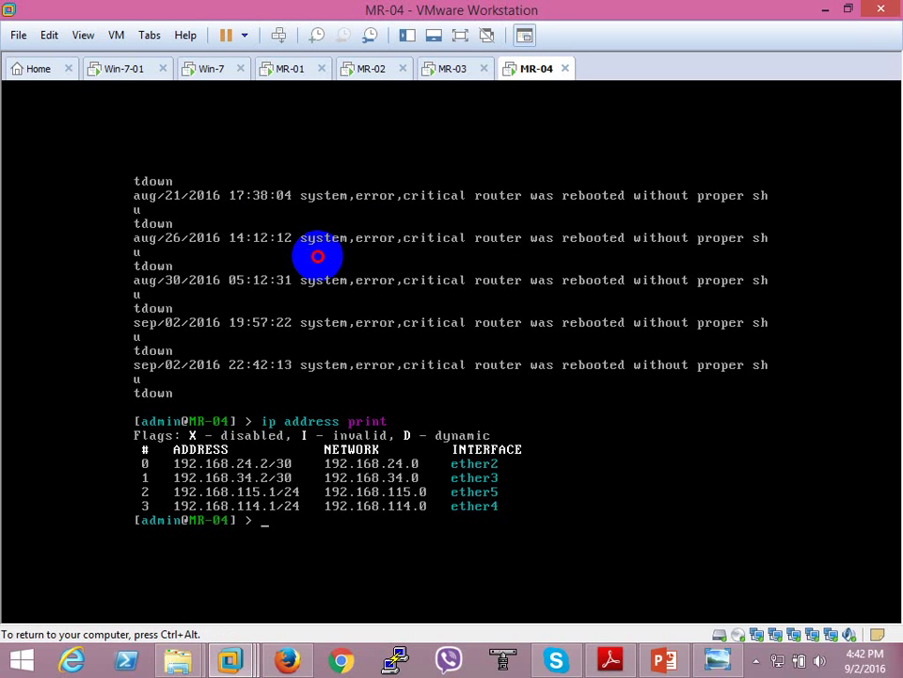
# - Release the console, restore the VMware window and minimize it to the desktop
pyautogui.hotkey('ctrl', 'alt')
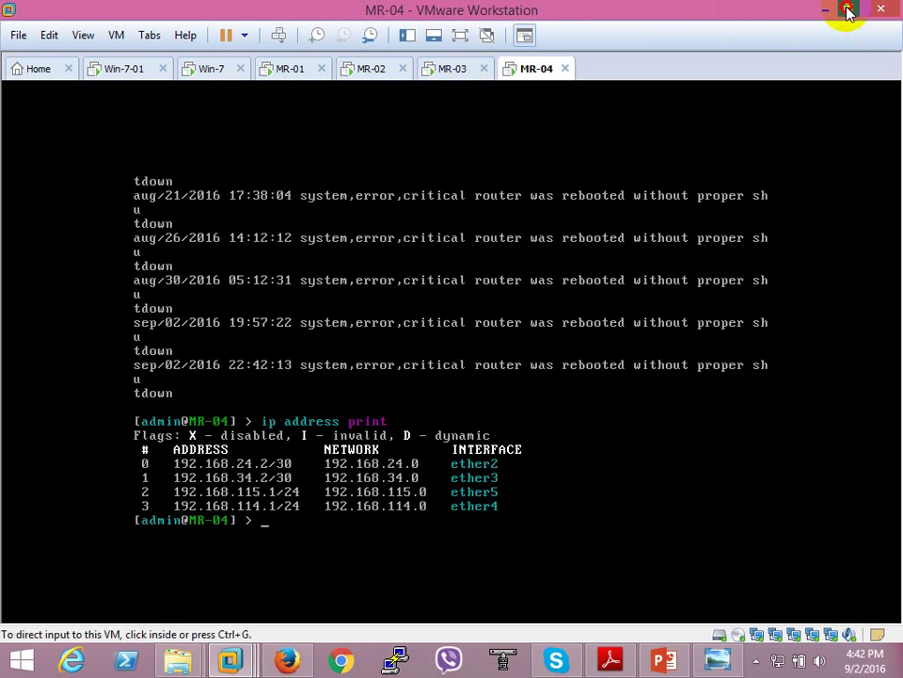
pyautogui.click(846, 11)
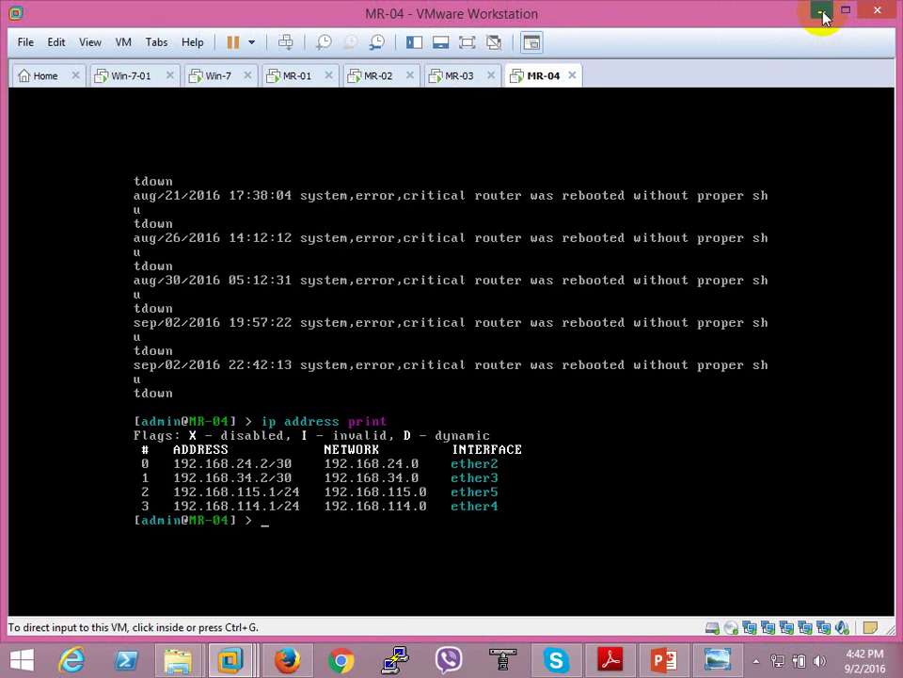
pyautogui.click(821, 14)
# - Refresh the host desktop, restore the Win-7-01 VM window, and dismiss the could-not-connect error
pyautogui.rightClick(470, 337)
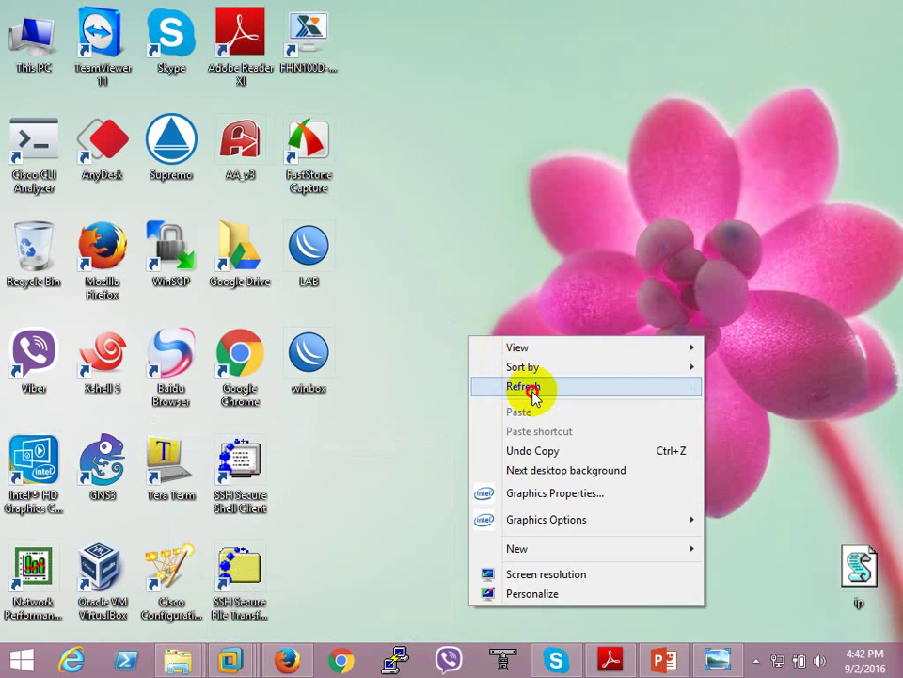
pyautogui.click(532, 396)
pyautogui.moveTo(232, 652)
pyautogui.click(218, 517)
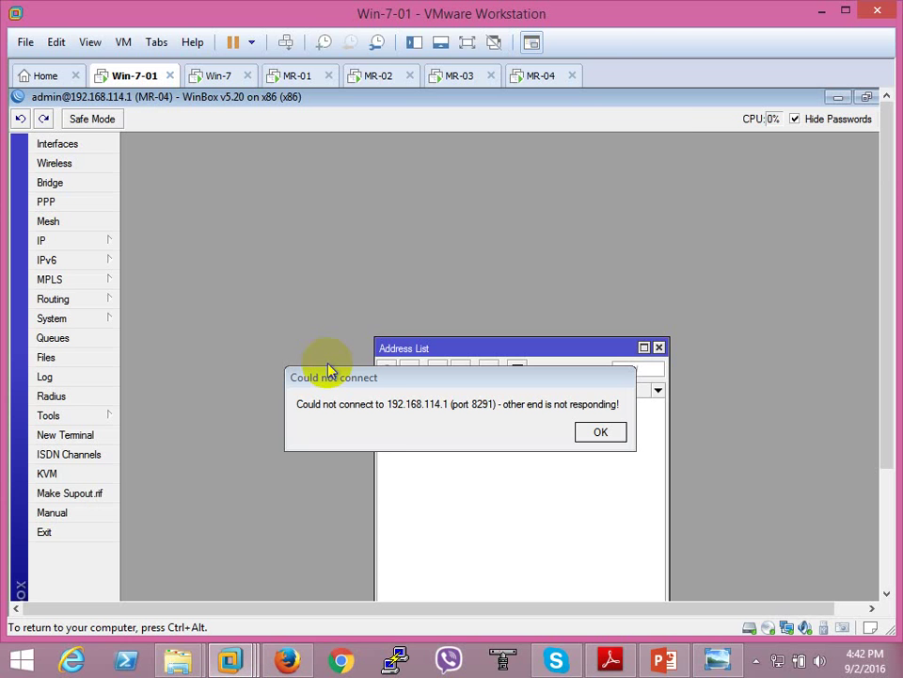
pyautogui.click(598, 432)
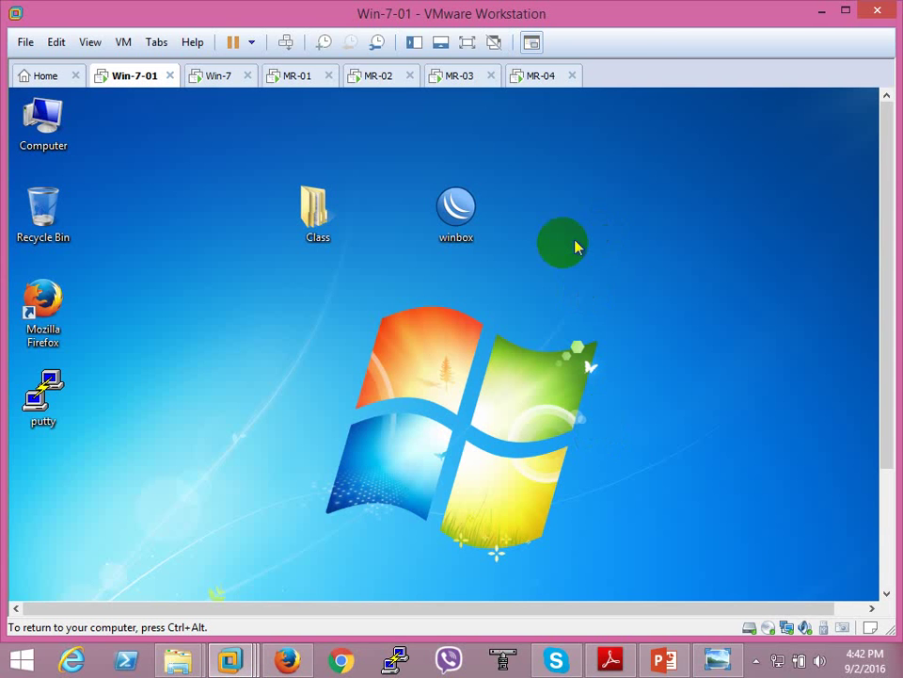
pyautogui.click(475, 235)
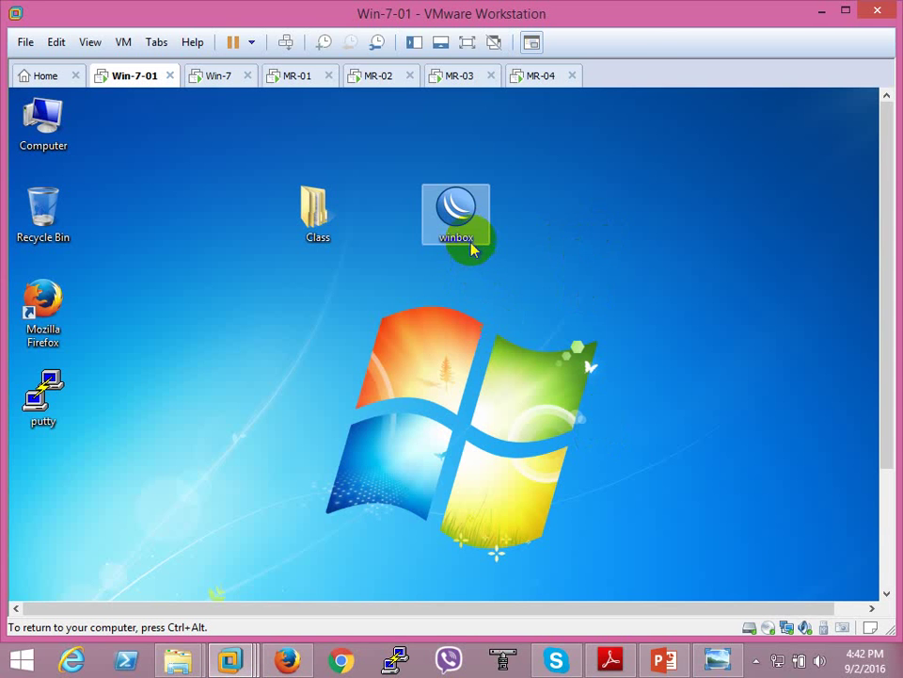
# - In the full-screen guest, launch WinBox, connect to MR-04 at 192.168.114.1, then minimize the VM
pyautogui.click(468, 42)
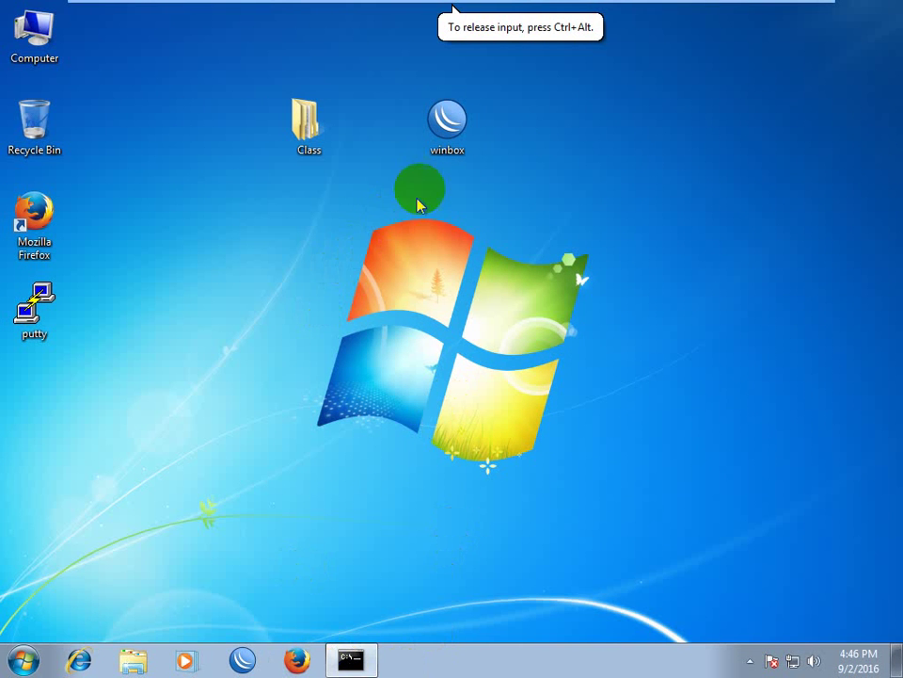
pyautogui.doubleClick(447, 121)
pyautogui.click(286, 268)
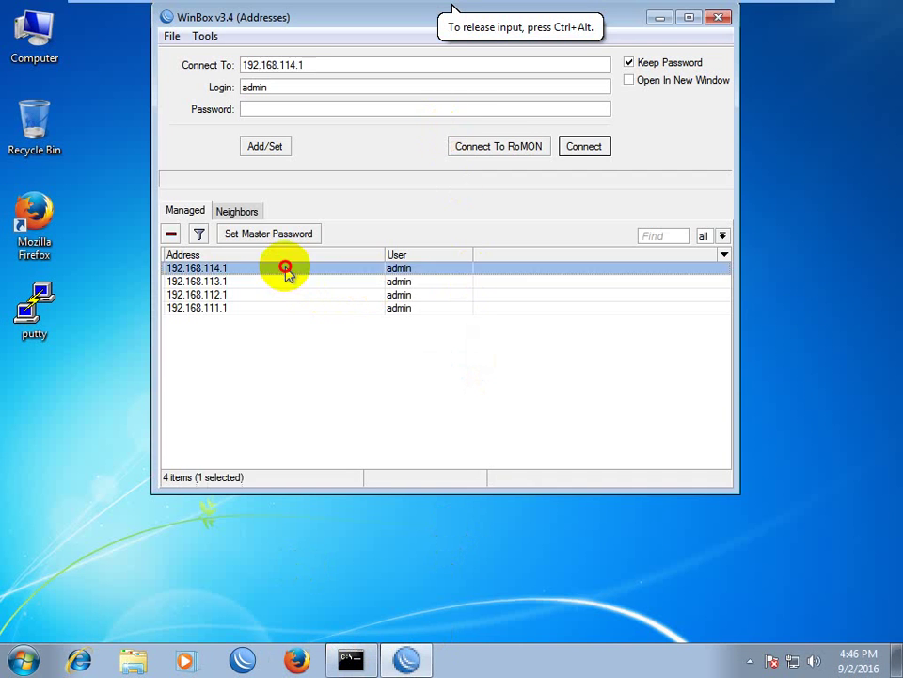
pyautogui.doubleClick(285, 268)
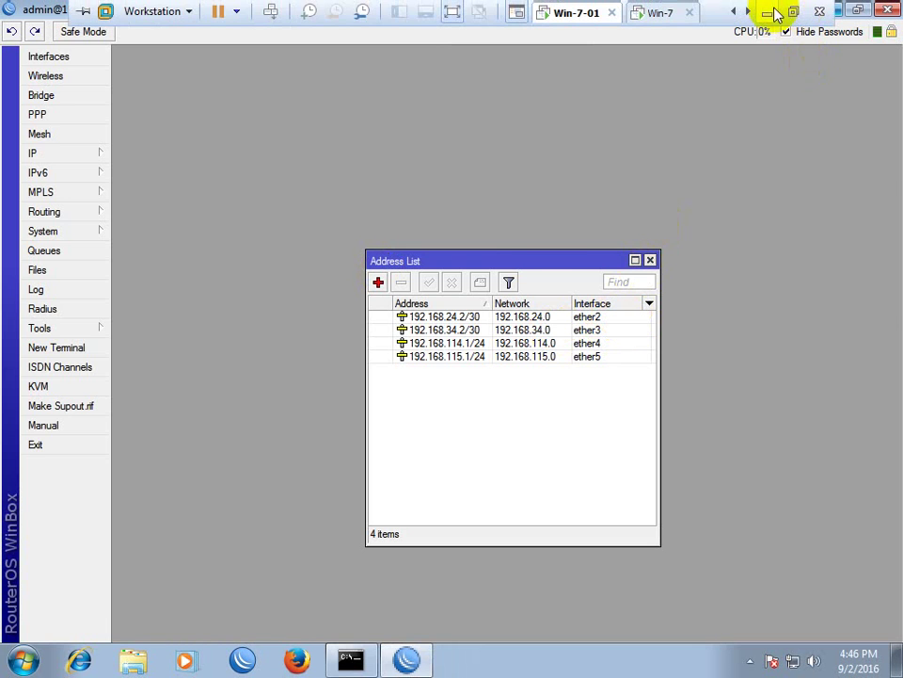
pyautogui.click(774, 16)
# - In MikroTik 30.pdf, scroll to Lesson 12 and select its fail-over, load balancing and bandwidth merging topics
pyautogui.click(629, 660)
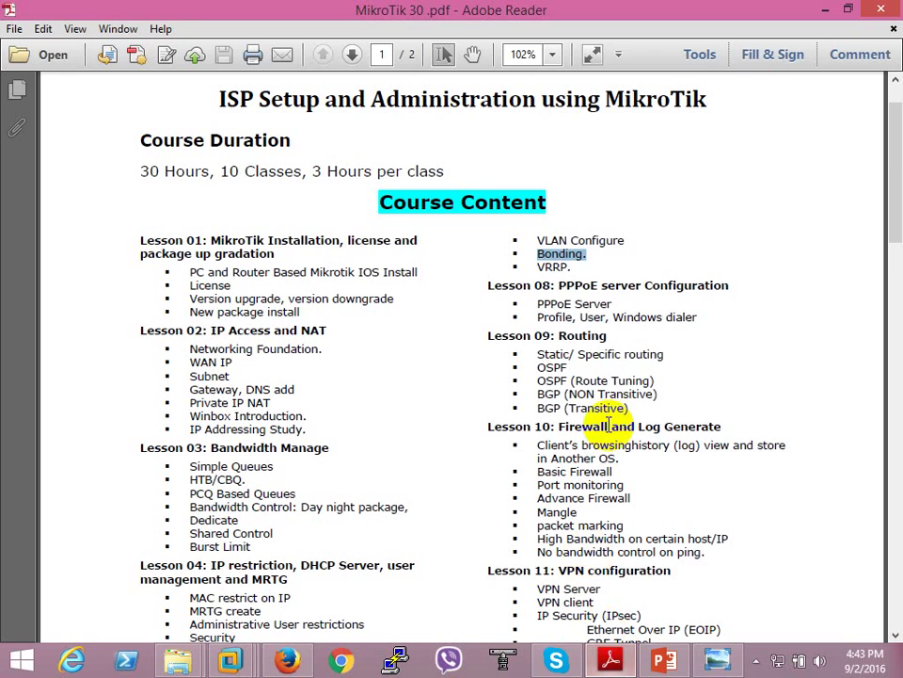
pyautogui.scroll(-3, 633, 367)
pyautogui.scroll(-3, 633, 367)
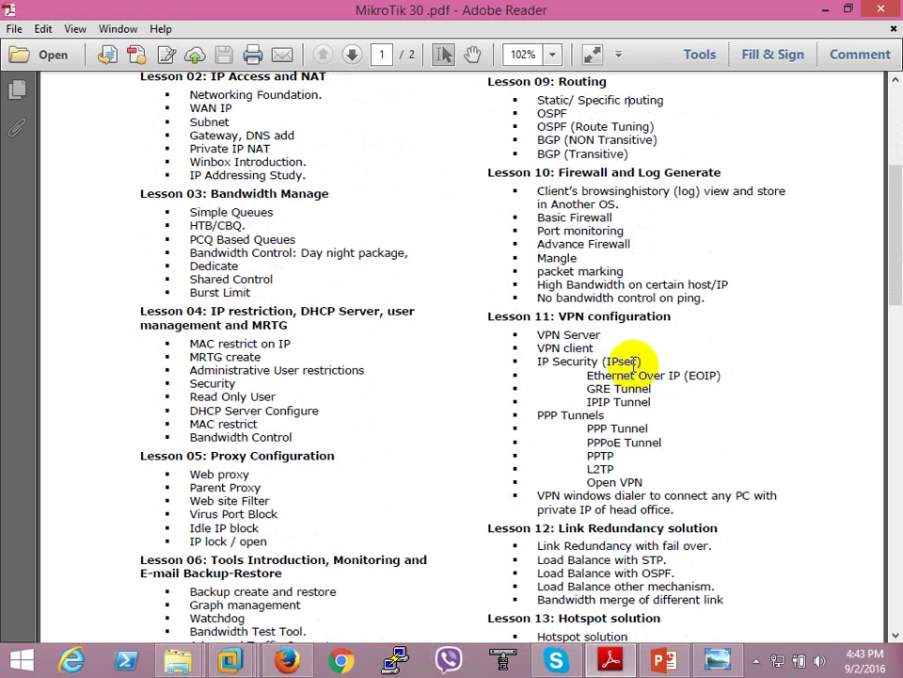
pyautogui.scroll(-1, 633, 367)
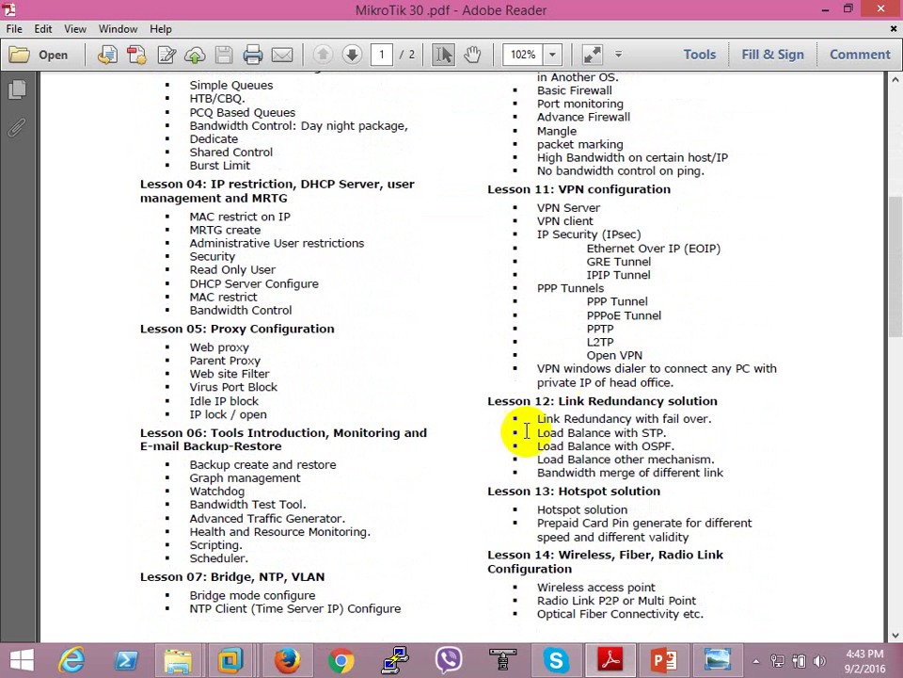
pyautogui.moveTo(535, 419); pyautogui.dragTo(725, 470)
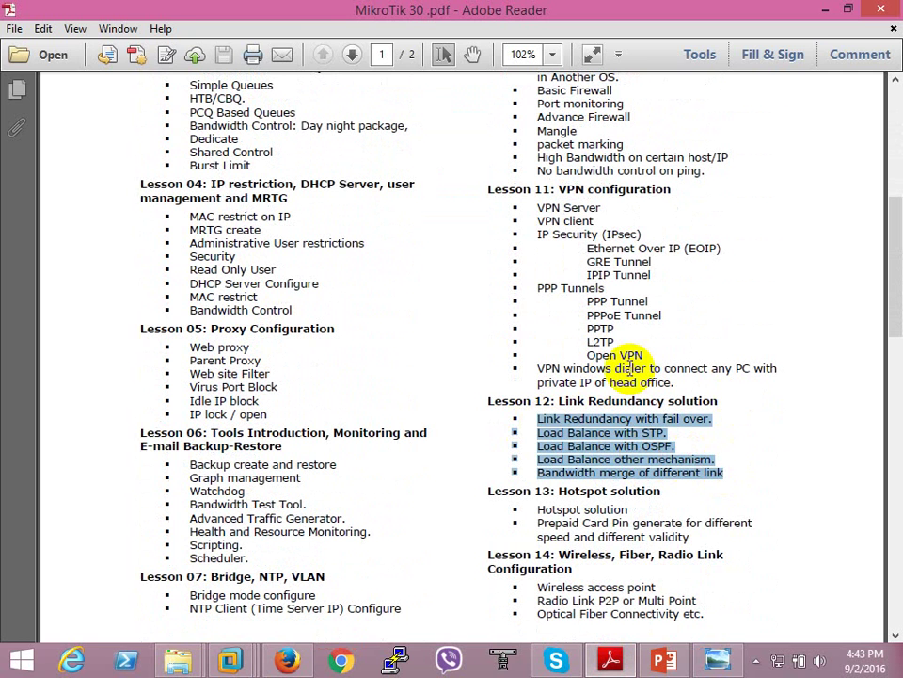
pyautogui.scroll(-1, 733, 527)
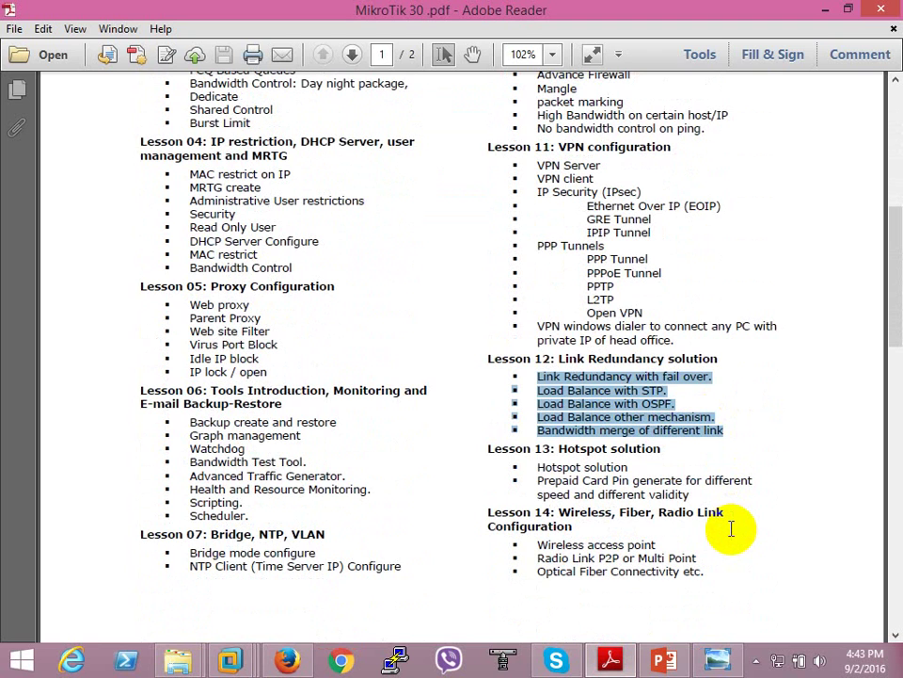
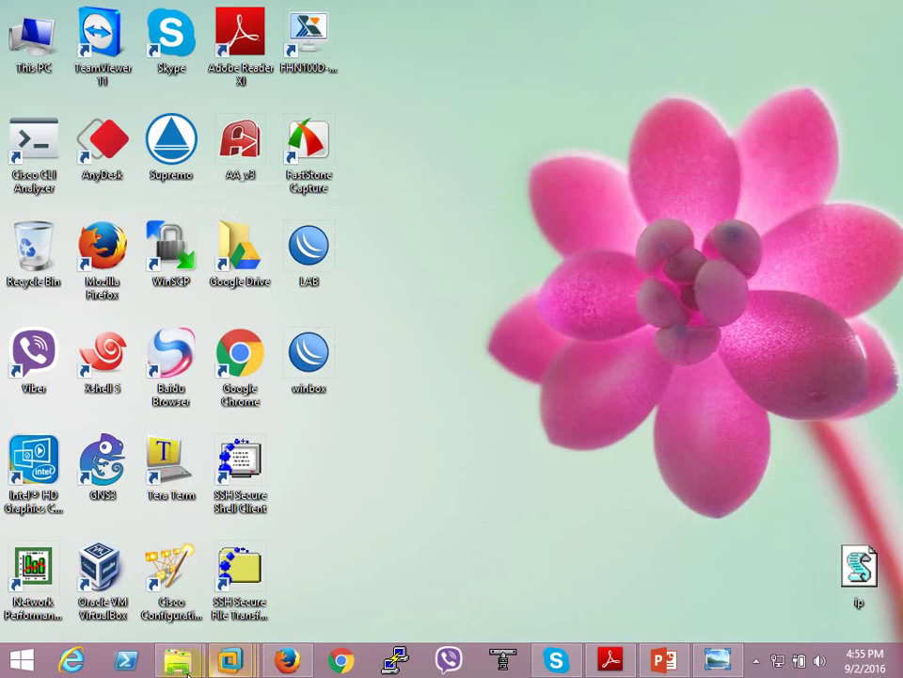
# - Return to WinBox in the VM, close the Address List and select the 0.0.0.0/0 route in IP > Routes
pyautogui.moveTo(235, 656)
pyautogui.click(203, 569)
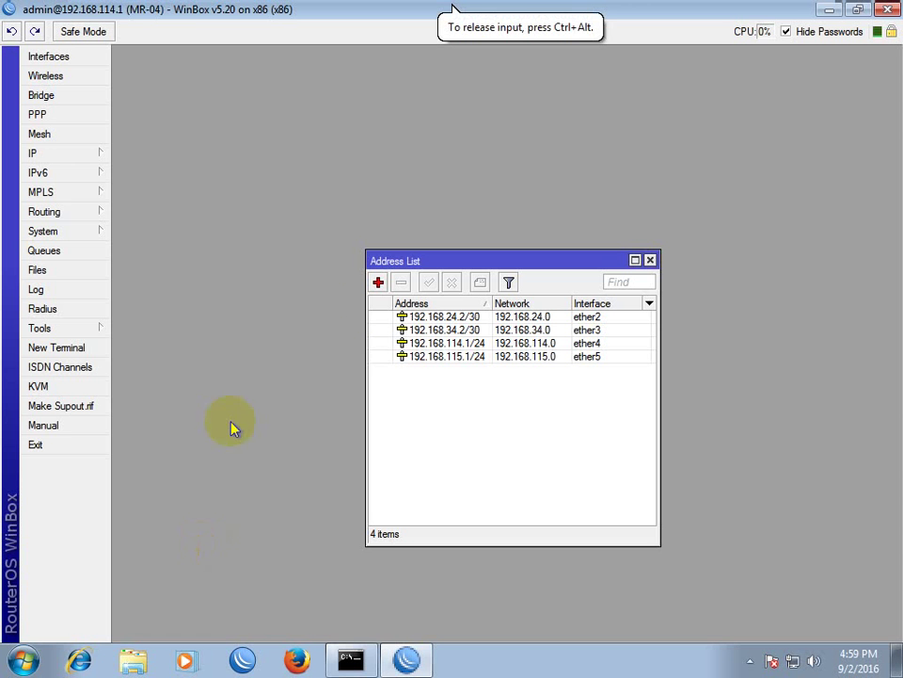
pyautogui.click(650, 260)
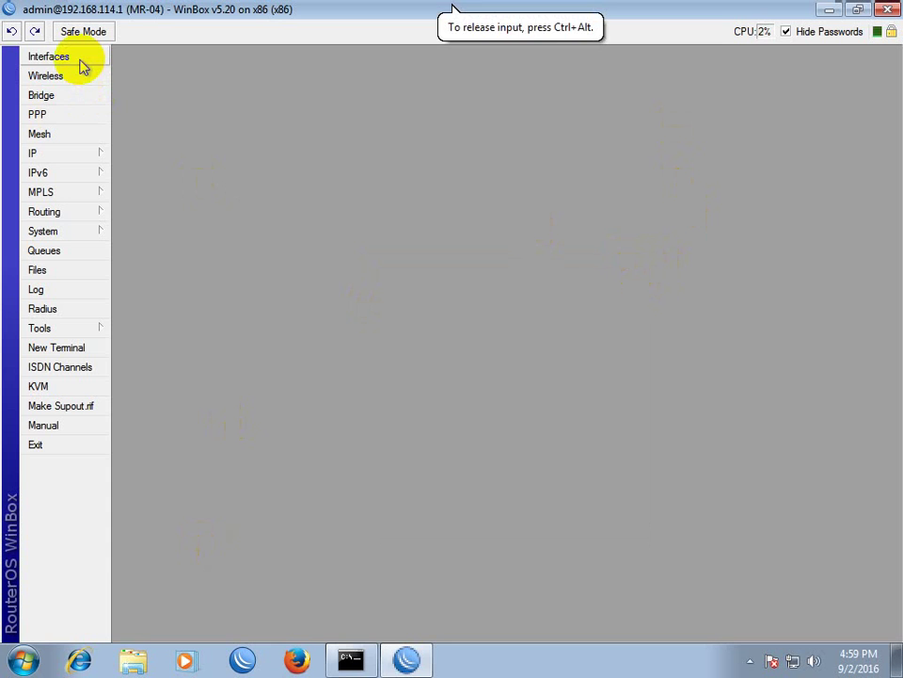
pyautogui.click(90, 160)
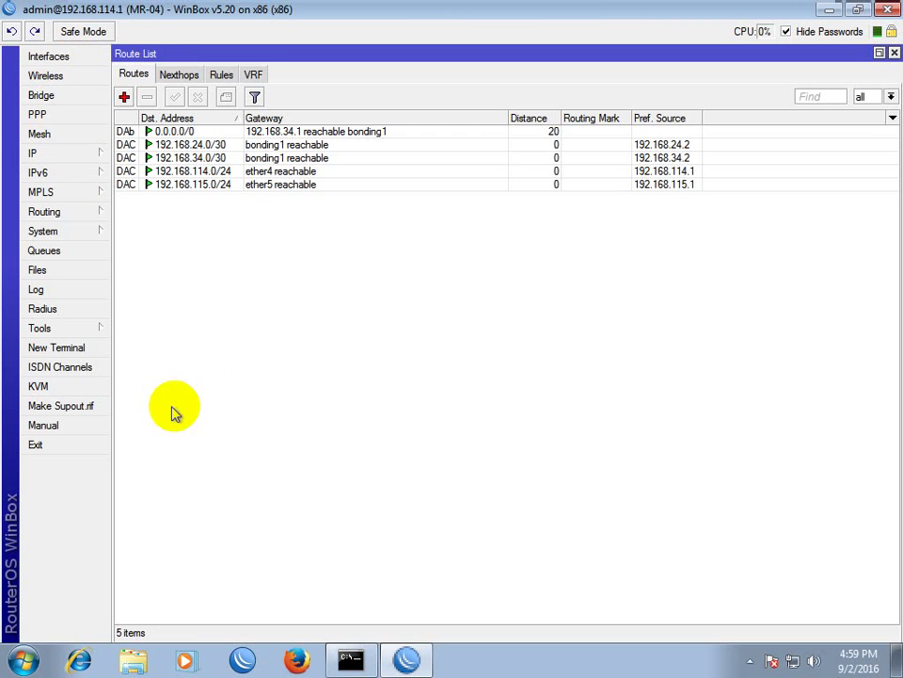
pyautogui.click(158, 414)
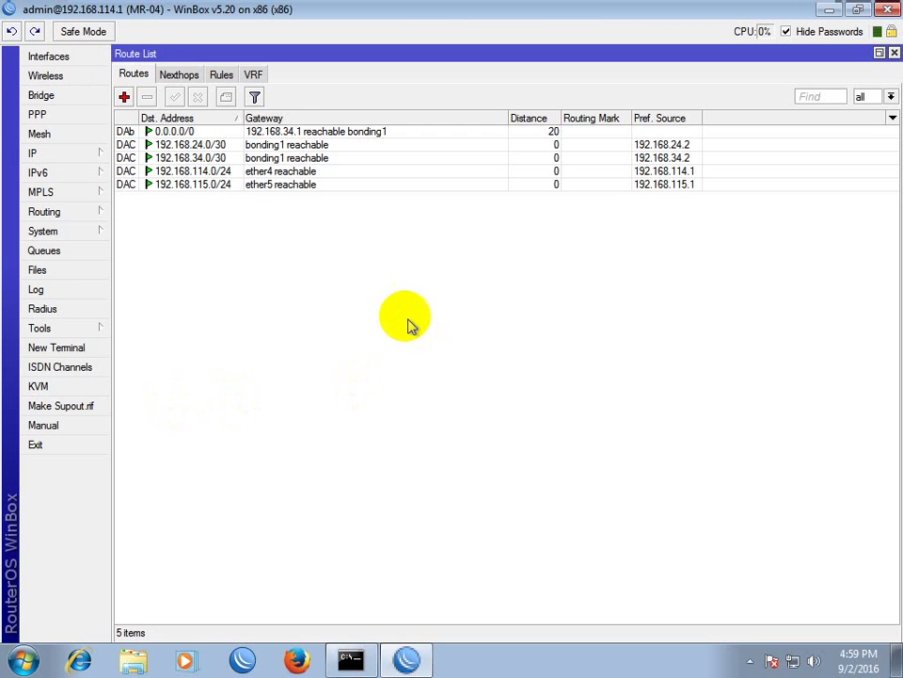
pyautogui.click(287, 131)
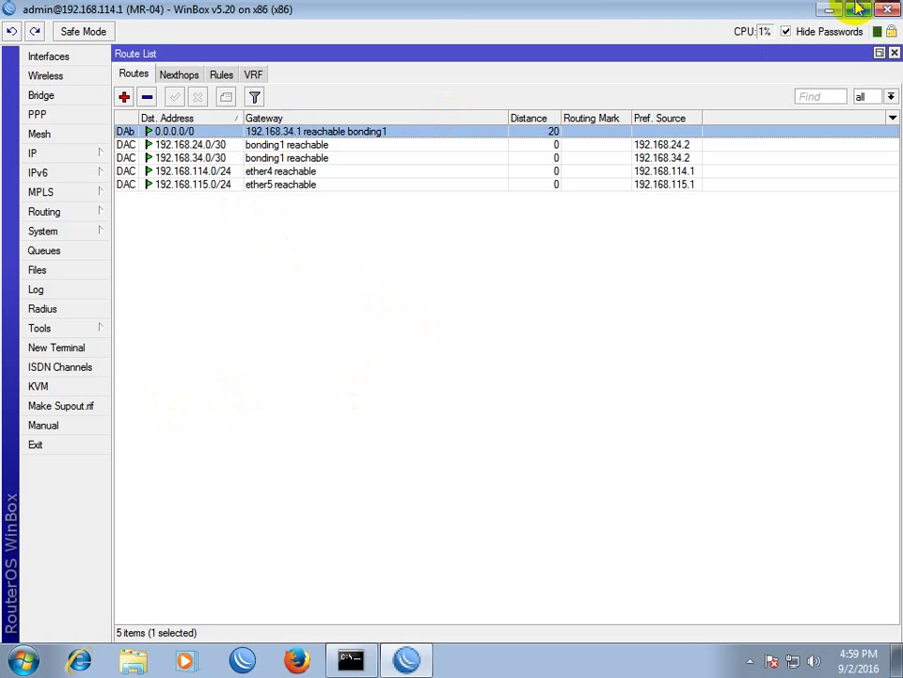
# - Minimize the VM to check the host's notification icons, then return to WinBox's route list
pyautogui.click(766, 11)
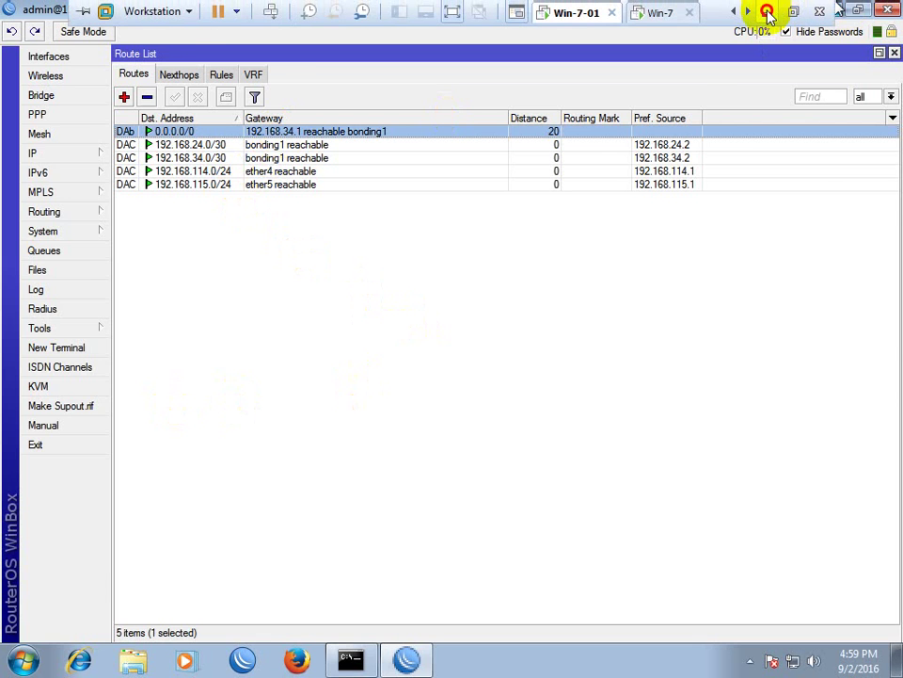
pyautogui.click(758, 663)
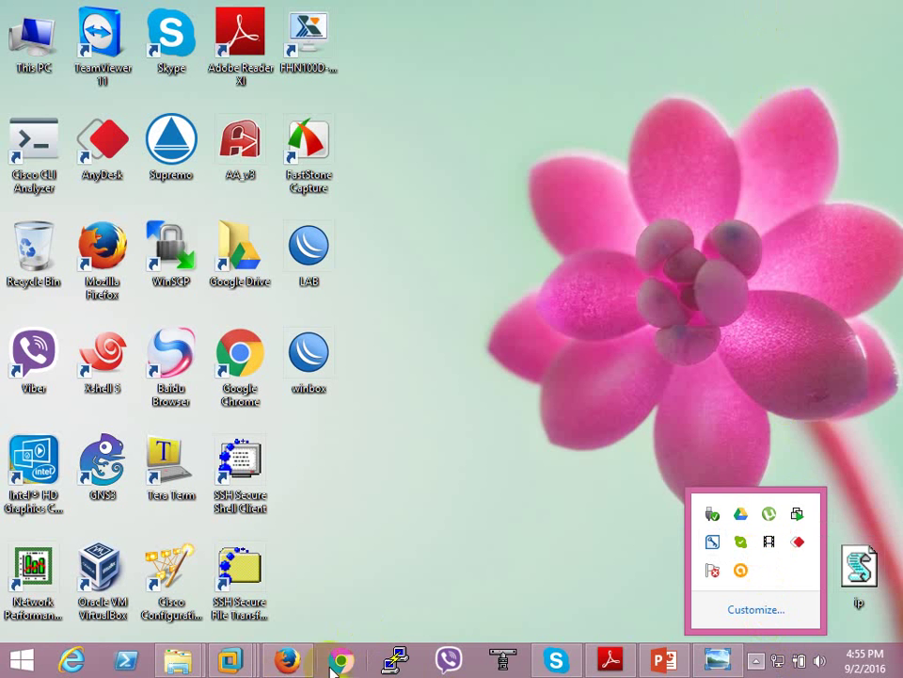
pyautogui.click(228, 661)
pyautogui.click(223, 585)
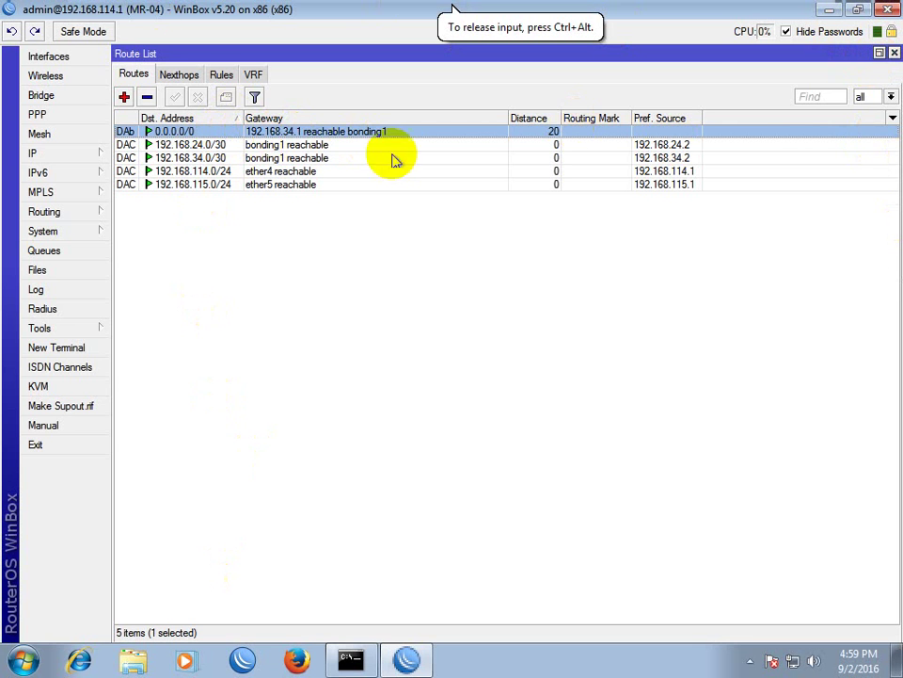
# - Review the routing policy rules, then start a new route from the Routes tab
pyautogui.click(218, 78)
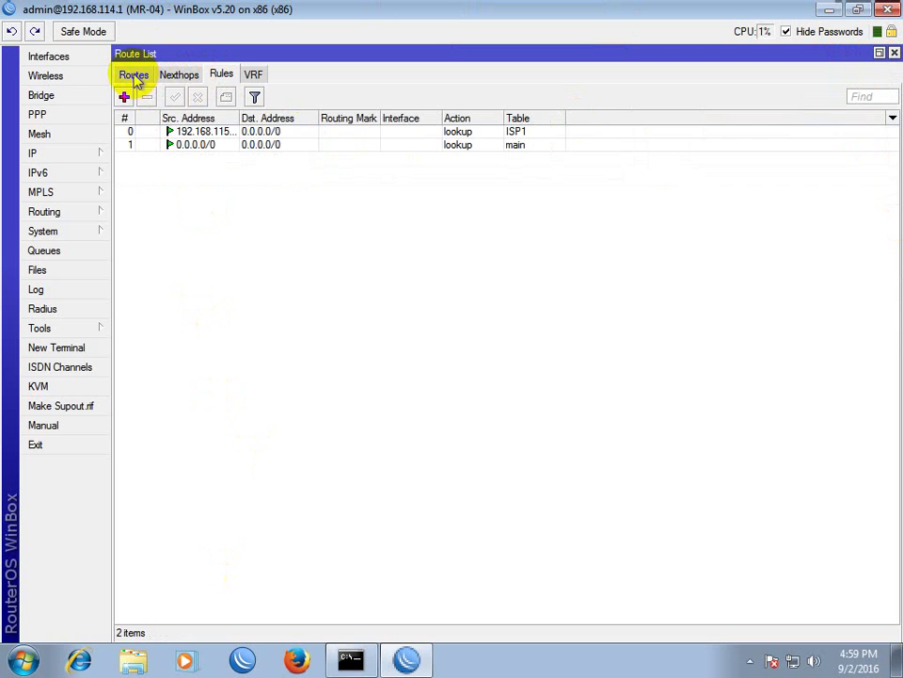
pyautogui.click(135, 76)
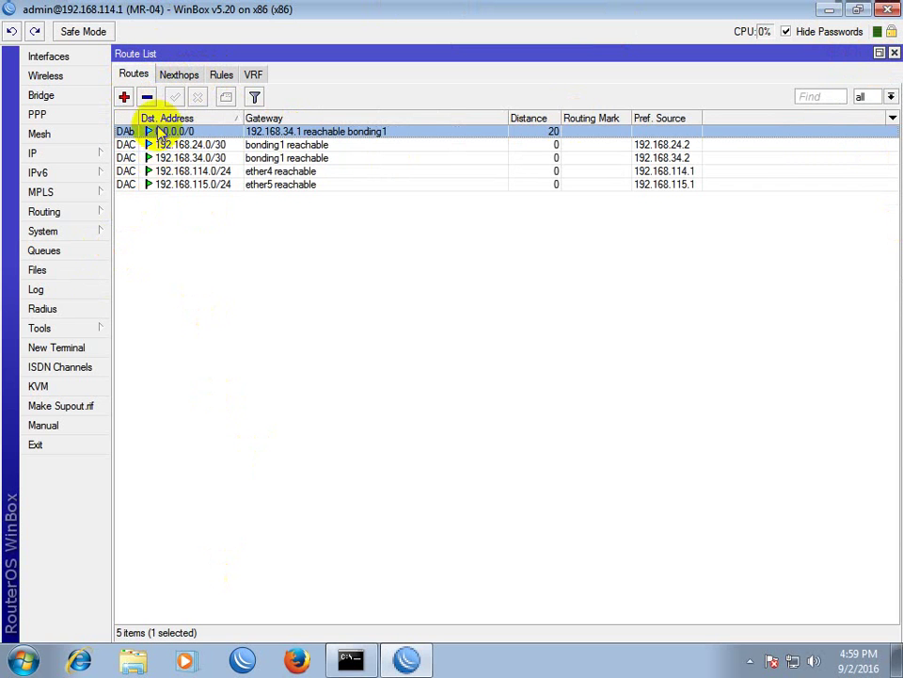
pyautogui.click(124, 98)
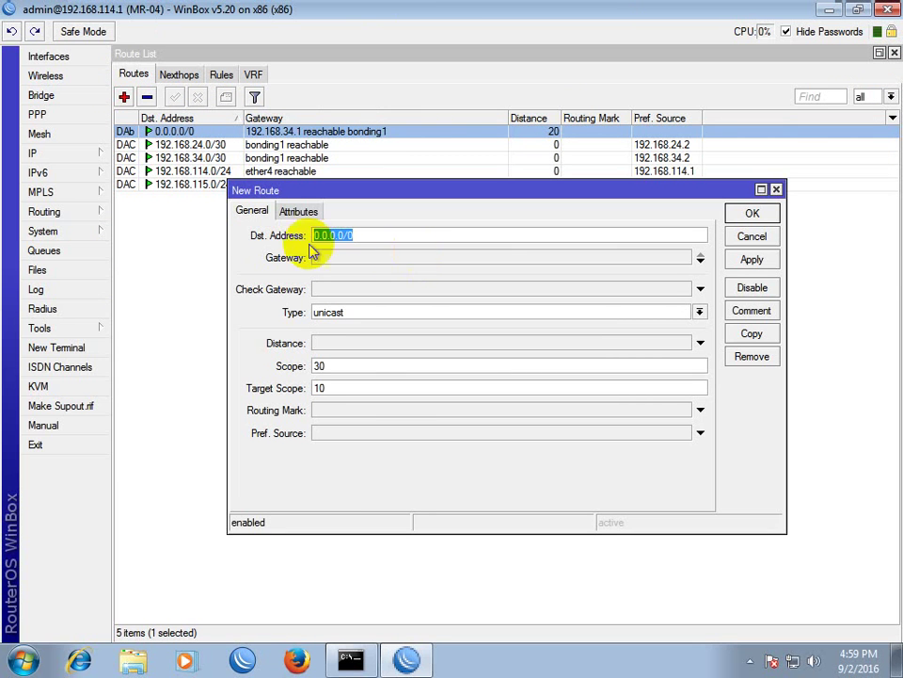
# - Inspect the MR-04-To-MR-02 BGP peer's ISP1-IN inbound filter without saving changes
pyautogui.click(81, 211)
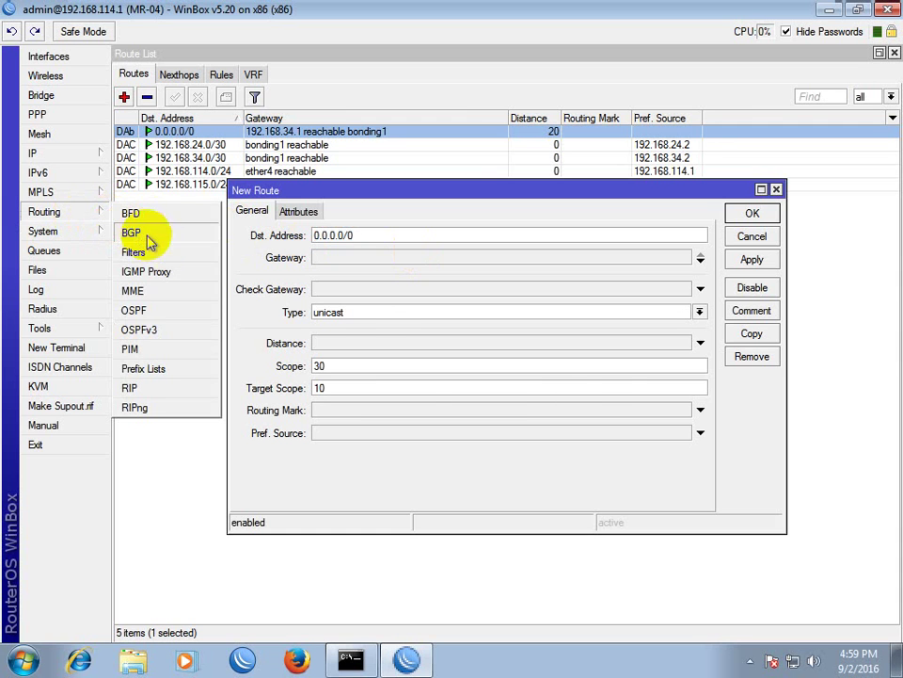
pyautogui.click(146, 234)
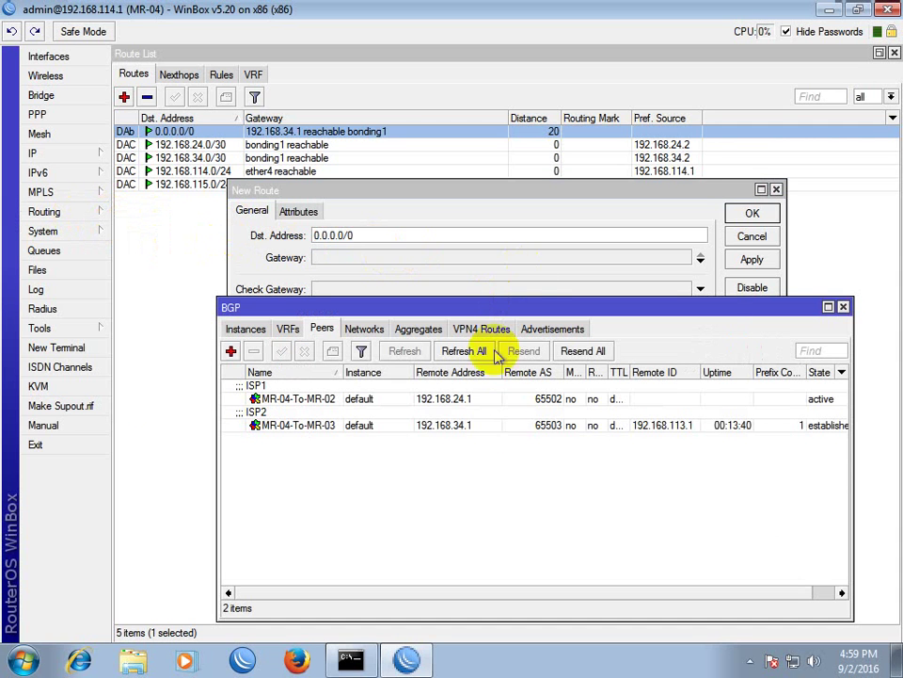
pyautogui.doubleClick(372, 397)
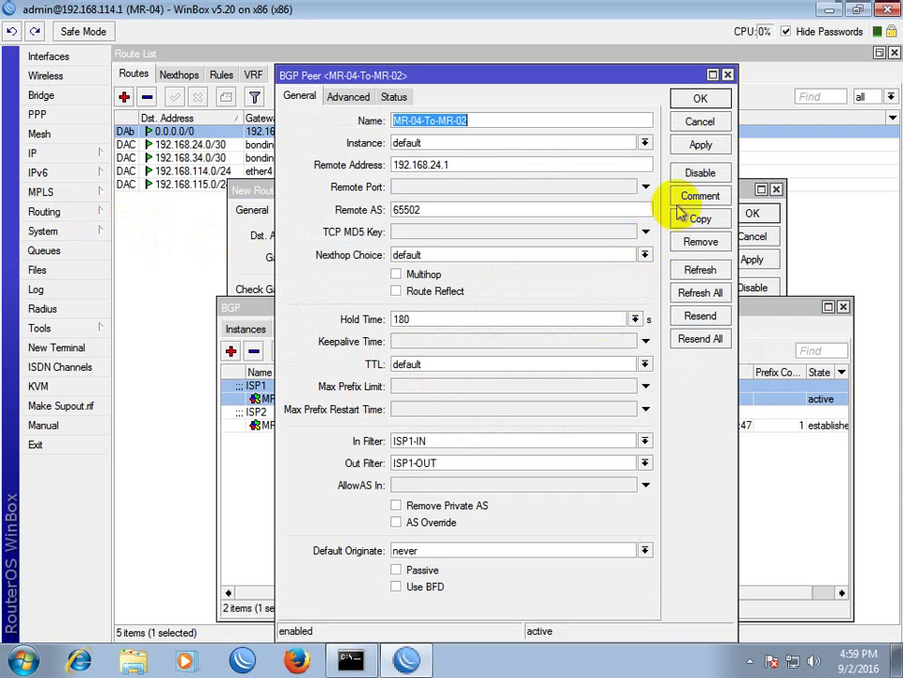
pyautogui.click(541, 437)
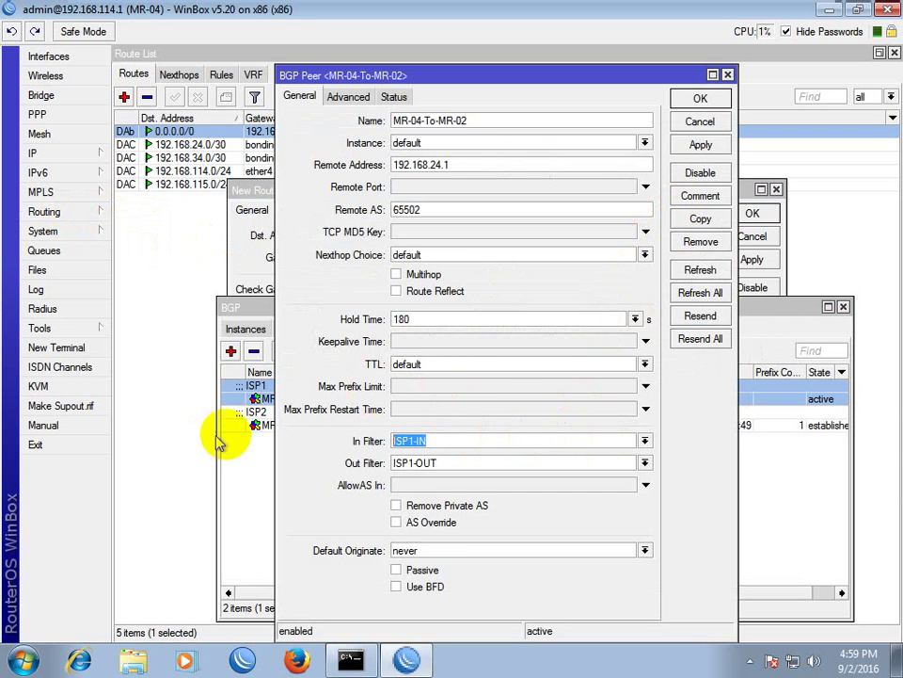
pyautogui.click(699, 124)
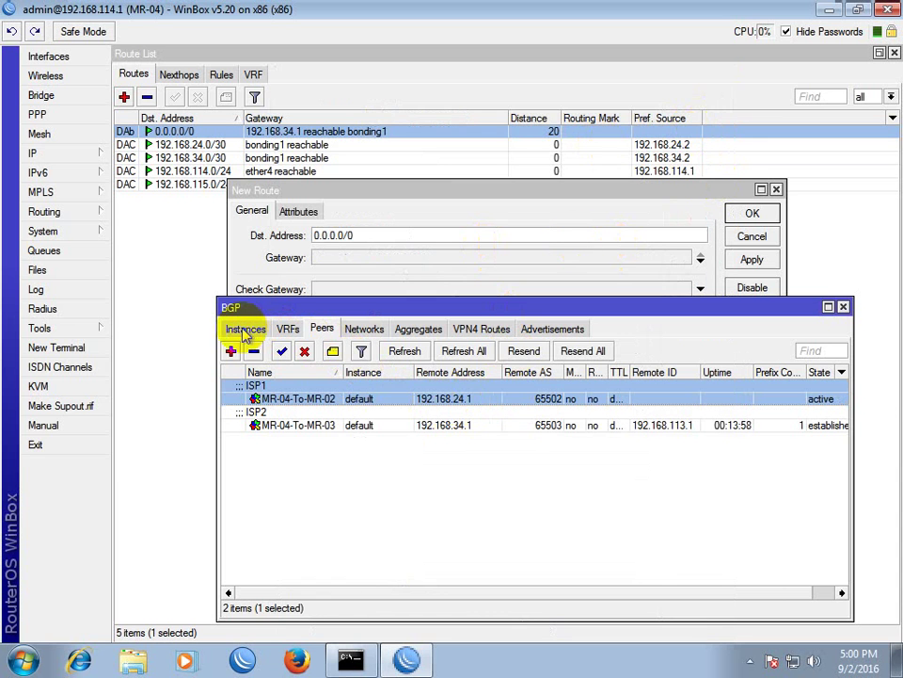
# - Disable the default BGP instance, discard the new route, and close the Route List and BGP windows
pyautogui.click(244, 329)
pyautogui.click(282, 386)
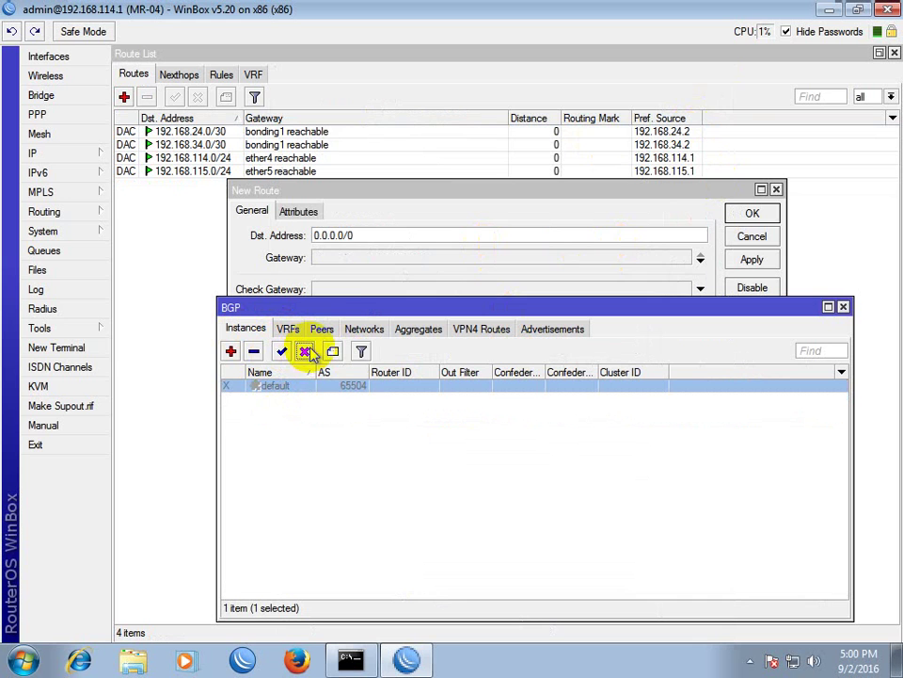
pyautogui.click(758, 237)
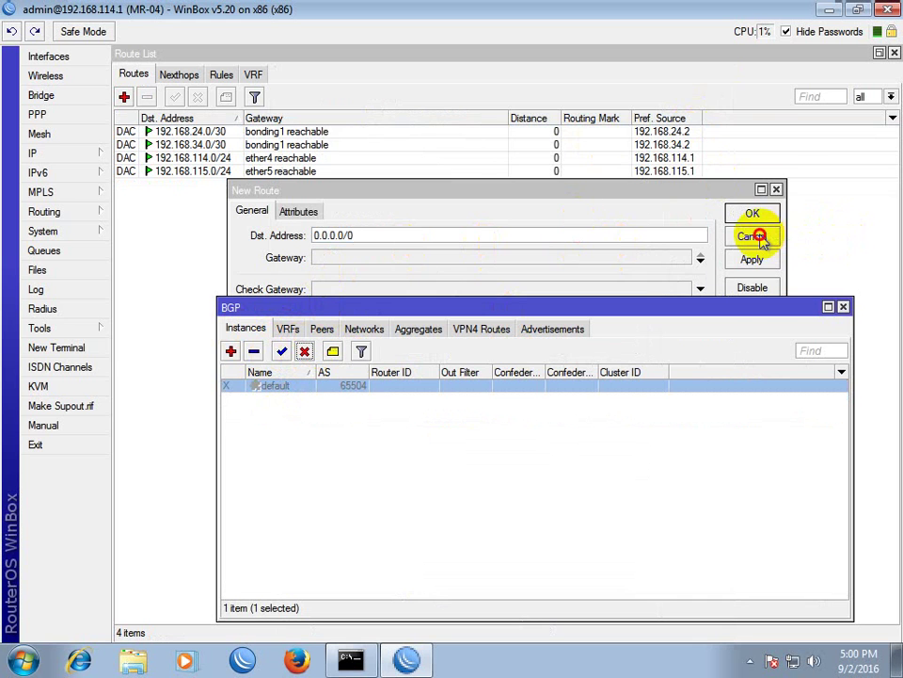
pyautogui.click(894, 54)
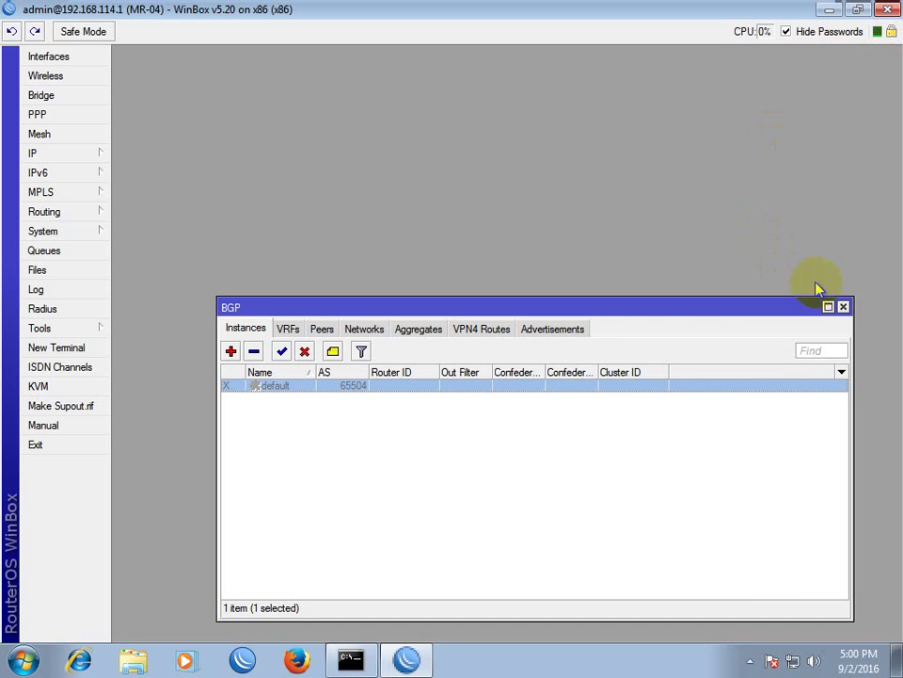
pyautogui.click(844, 308)
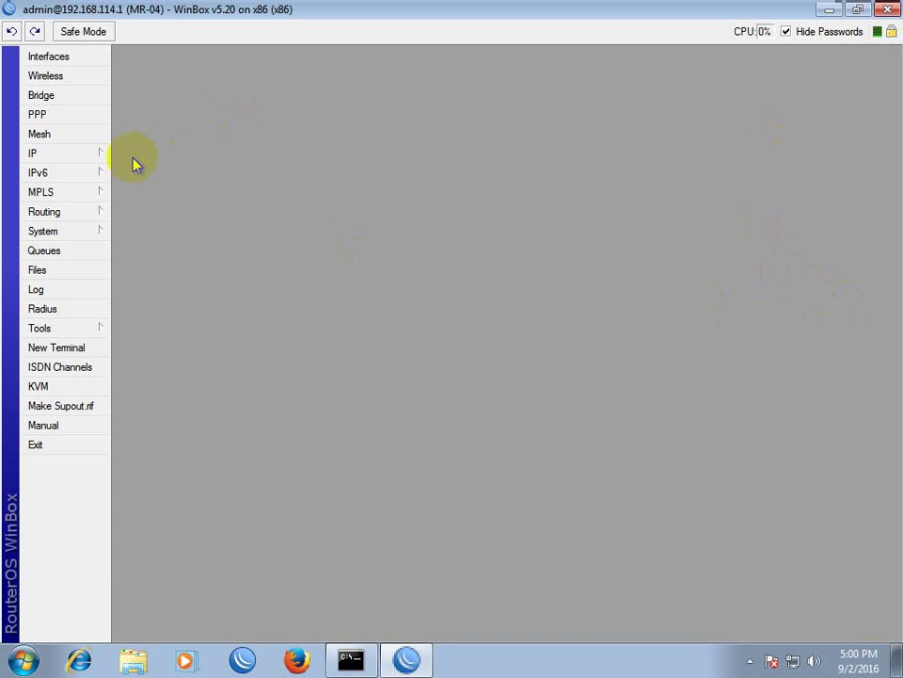
# - Place the IP address list at the top-right and the routing table at half width
pyautogui.click(80, 155)
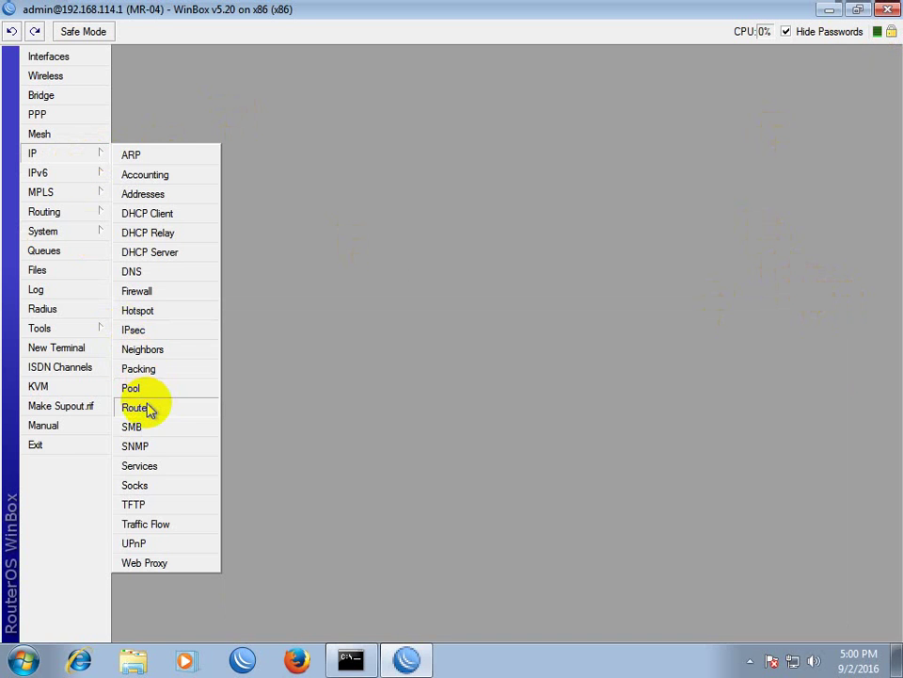
pyautogui.click(135, 407)
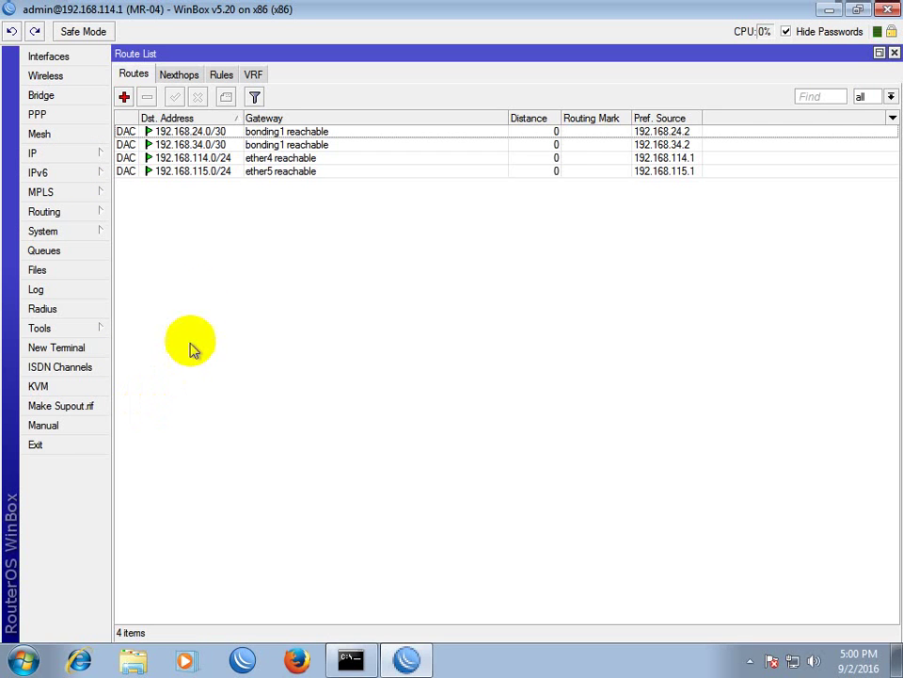
pyautogui.click(97, 156)
pyautogui.click(173, 195)
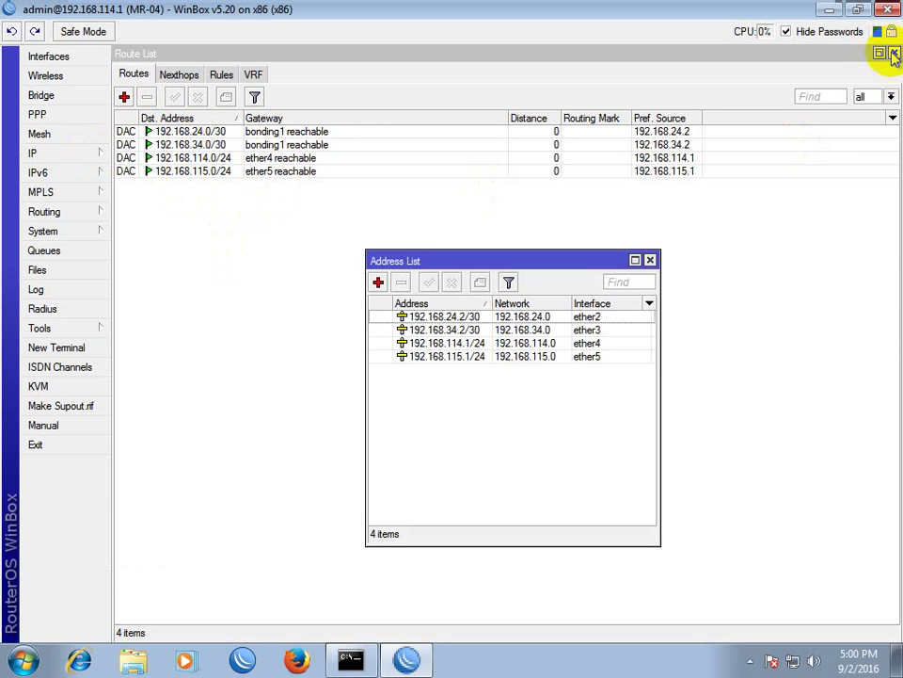
pyautogui.click(894, 54)
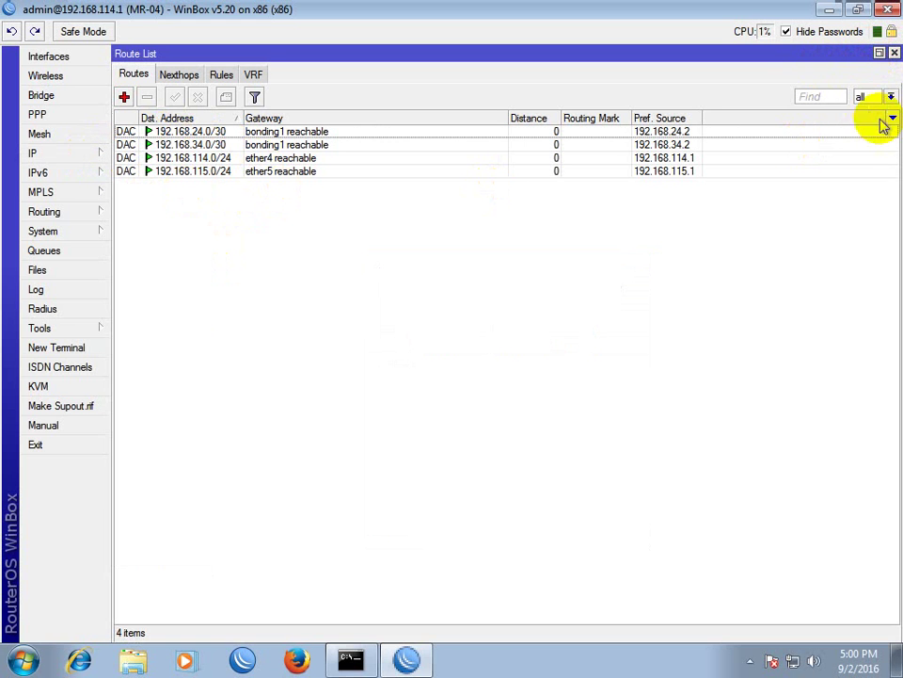
pyautogui.click(894, 54)
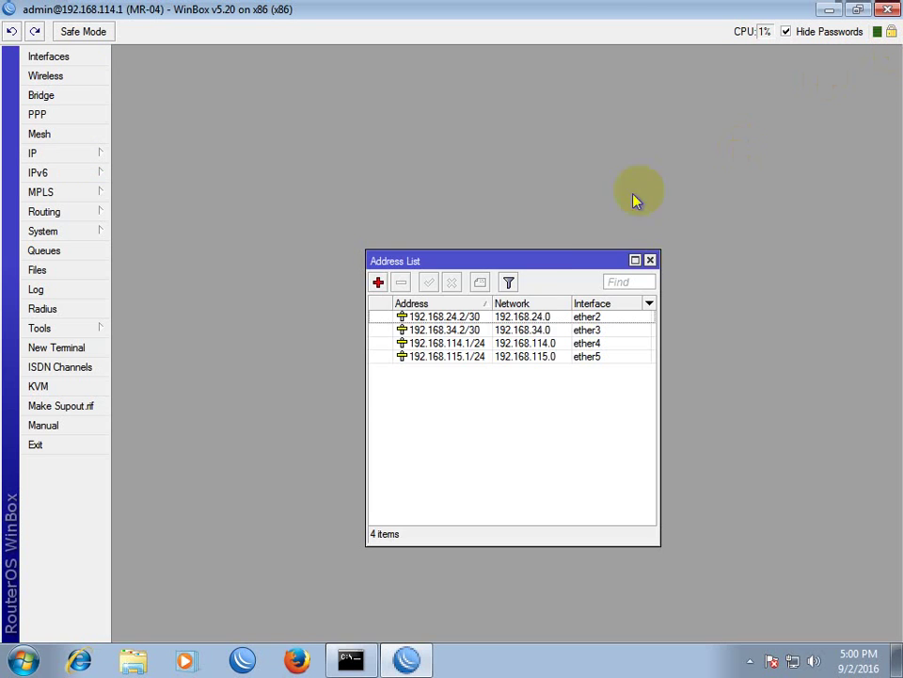
pyautogui.moveTo(551, 257); pyautogui.dragTo(777, 74)
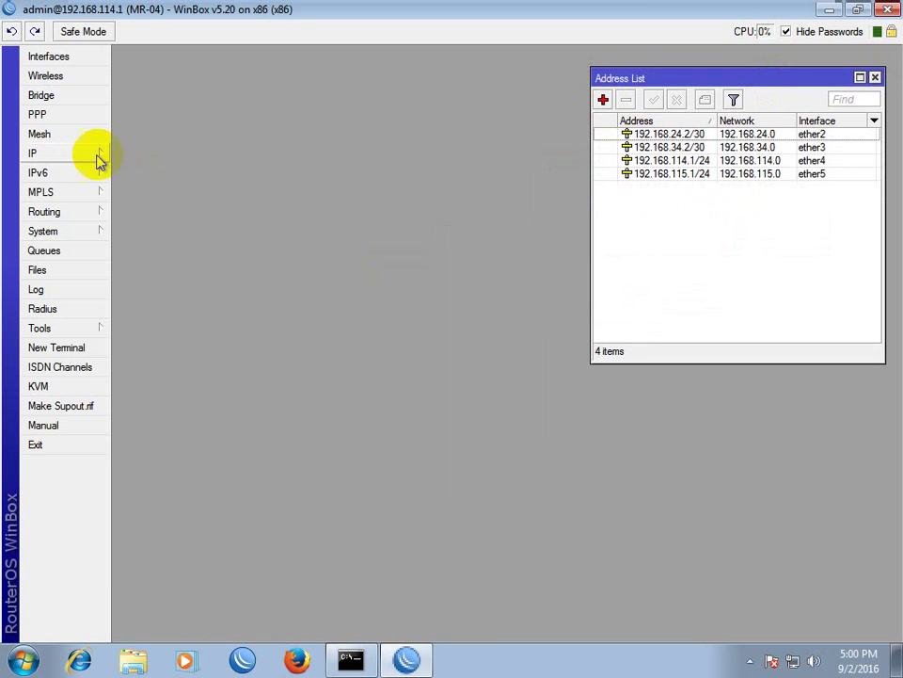
pyautogui.click(75, 158)
pyautogui.click(84, 153)
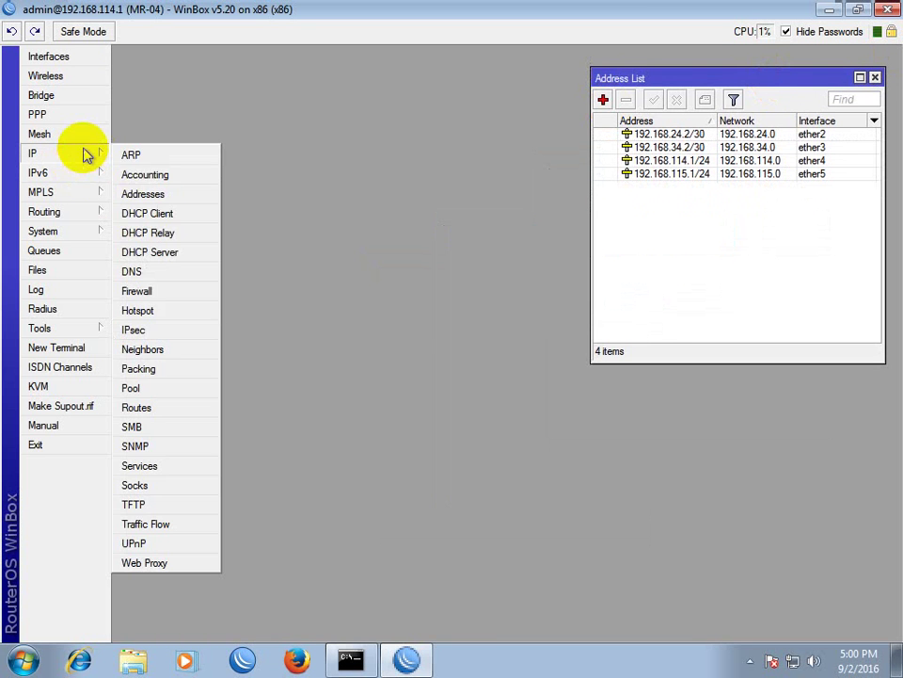
pyautogui.click(162, 409)
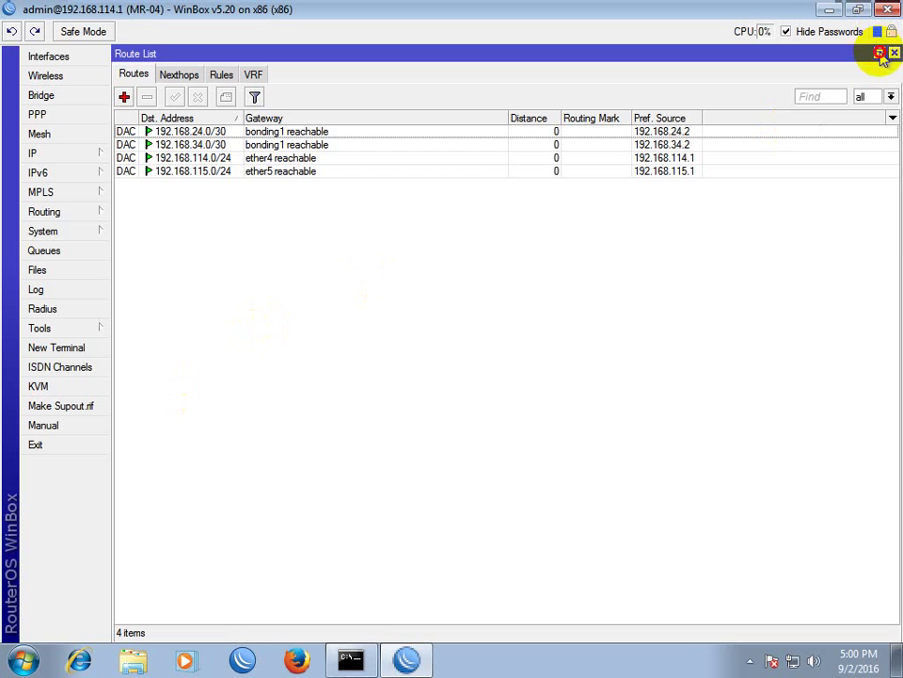
pyautogui.moveTo(892, 75); pyautogui.dragTo(499, 79)
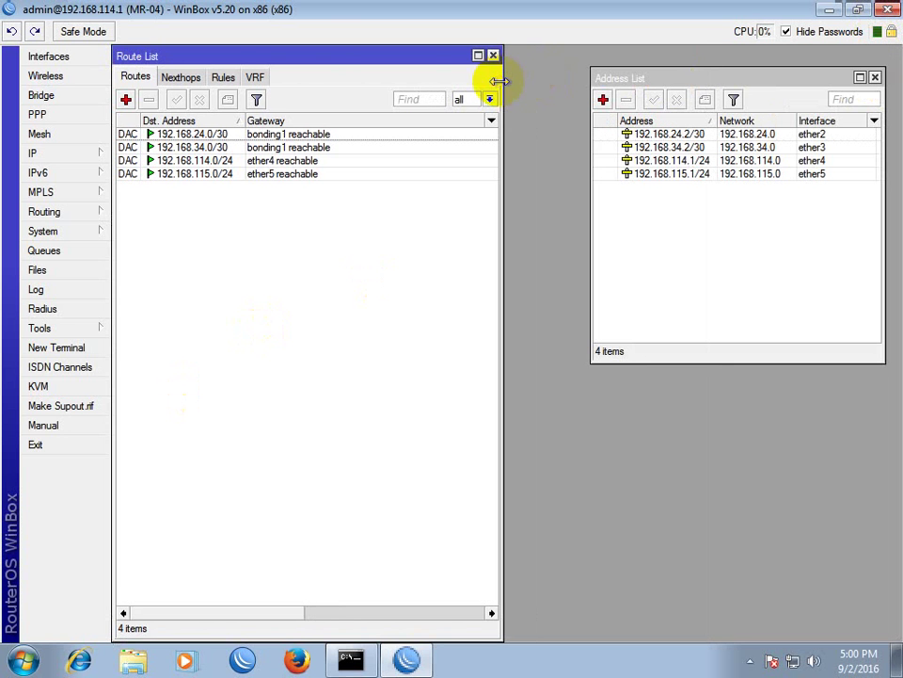
# - Select both routing rules with Ctrl+A, disable them, and return to the Routes tab
pyautogui.click(222, 78)
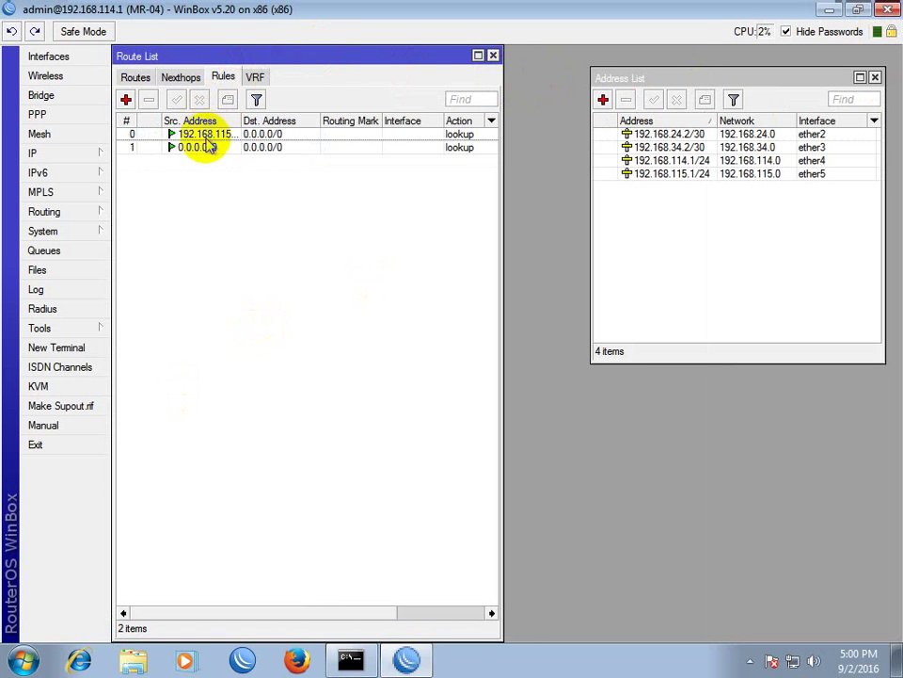
pyautogui.click(207, 148)
pyautogui.hotkey('ctrl', 'a')
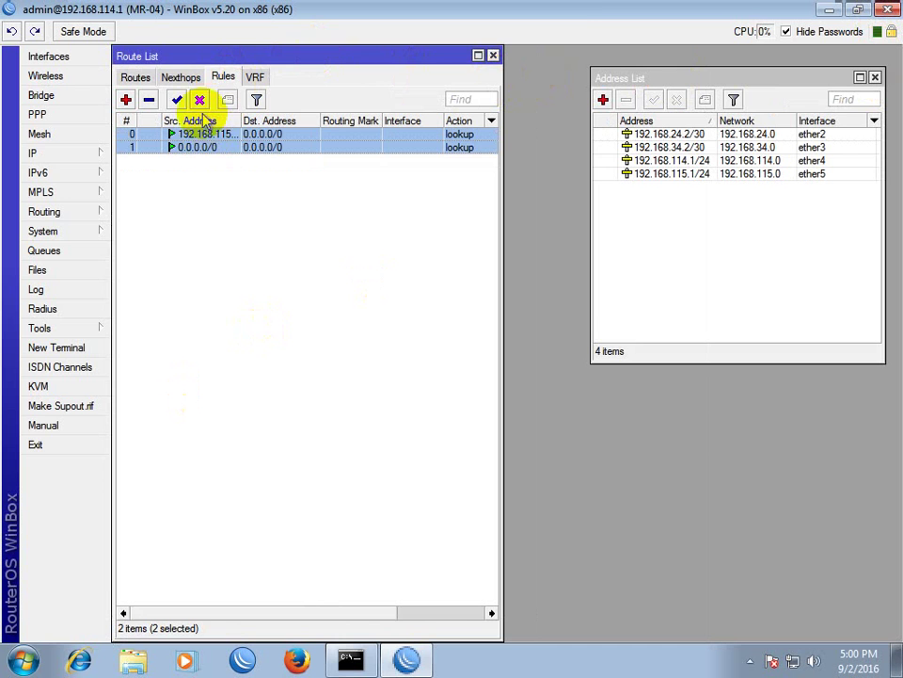
pyautogui.click(199, 99)
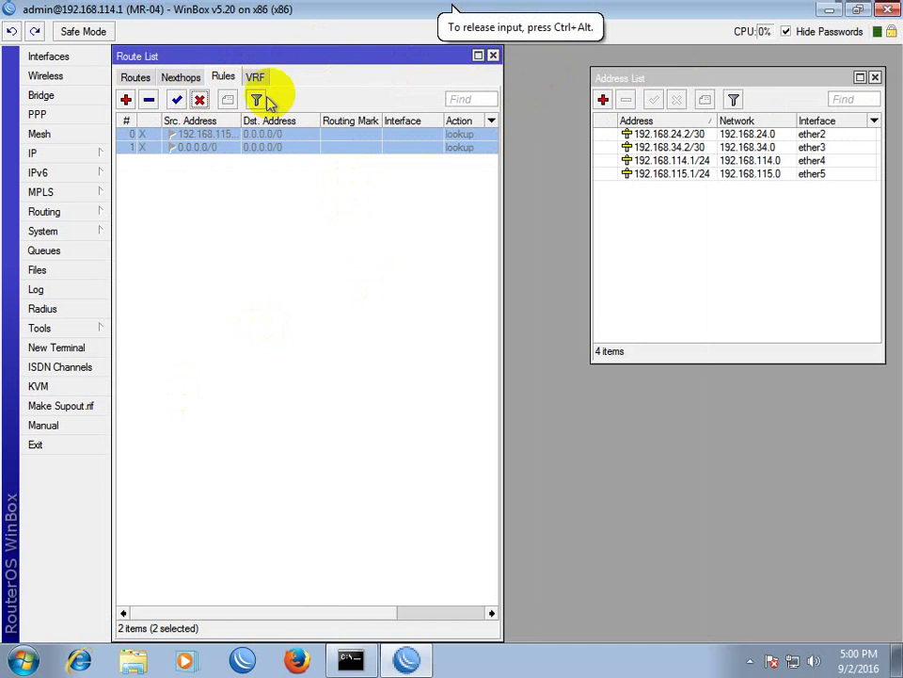
pyautogui.click(137, 77)
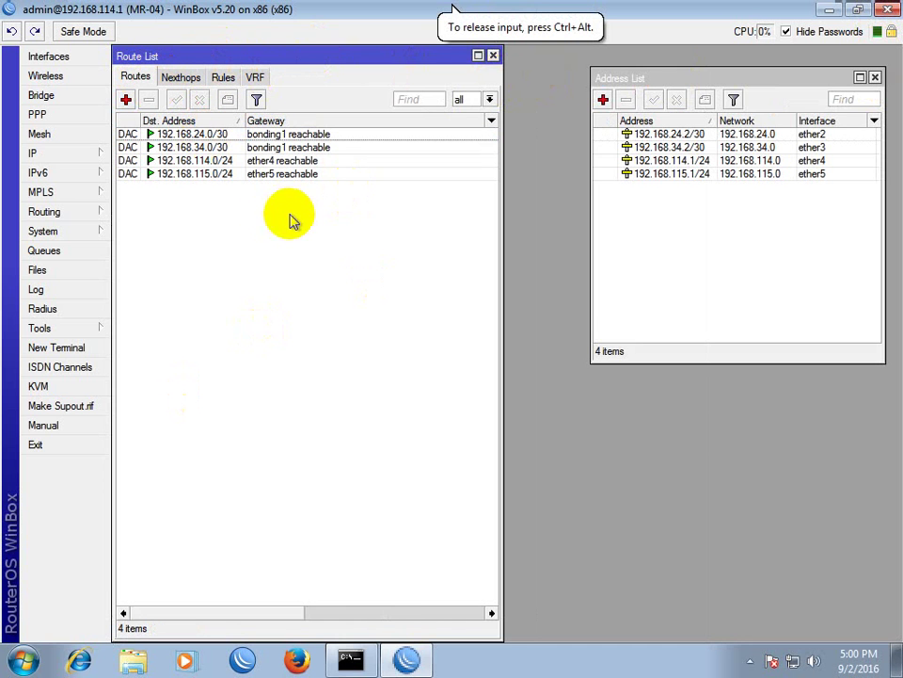
# - Start a new route and copy the 192.168.34.2/30 address from the Address List for its gateway
pyautogui.click(126, 100)
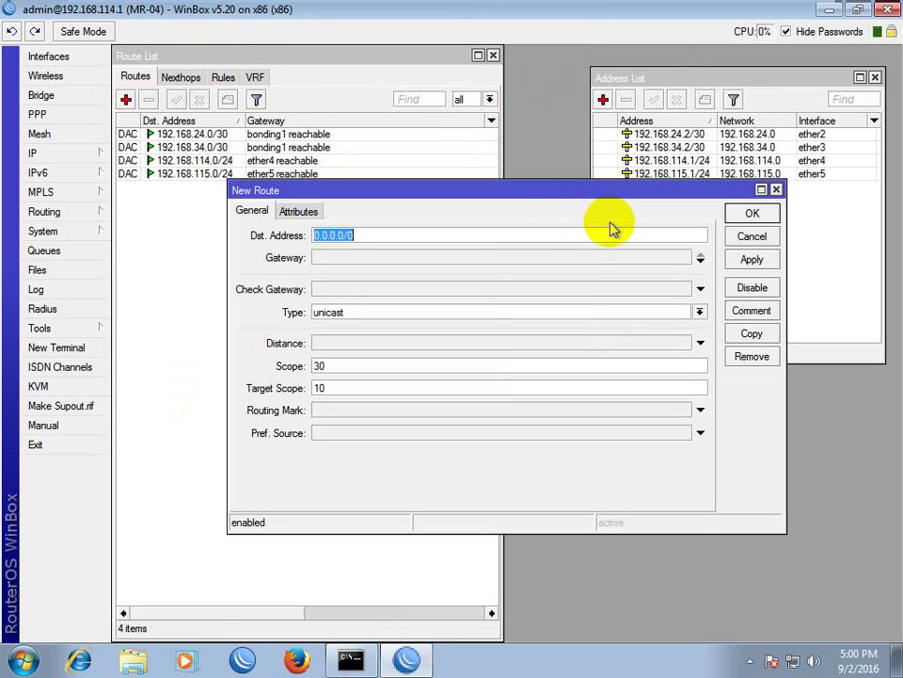
pyautogui.click(464, 261)
pyautogui.moveTo(466, 256); pyautogui.dragTo(237, 270)
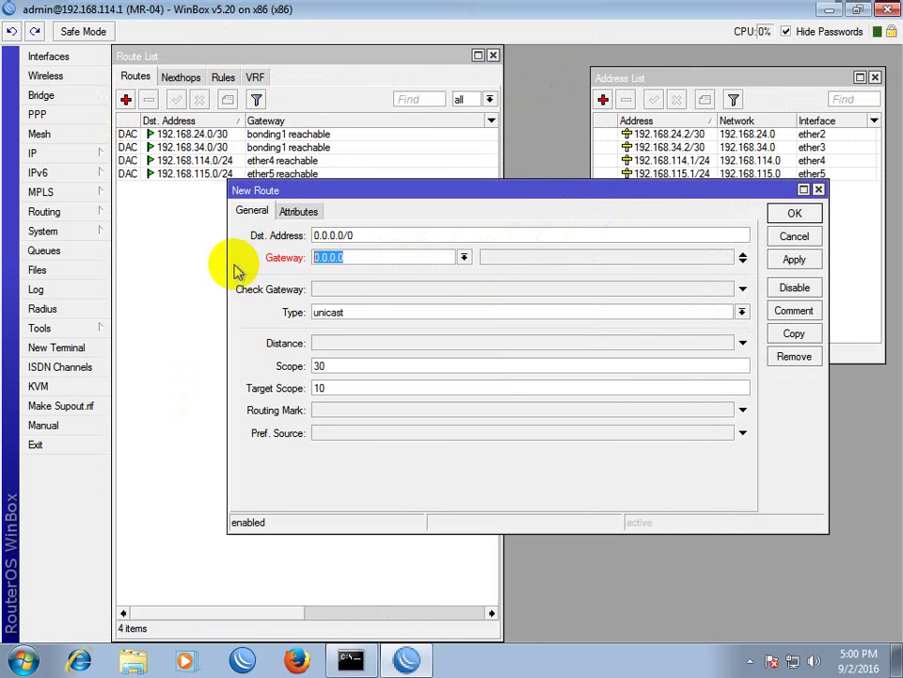
pyautogui.moveTo(749, 190); pyautogui.dragTo(751, 245)
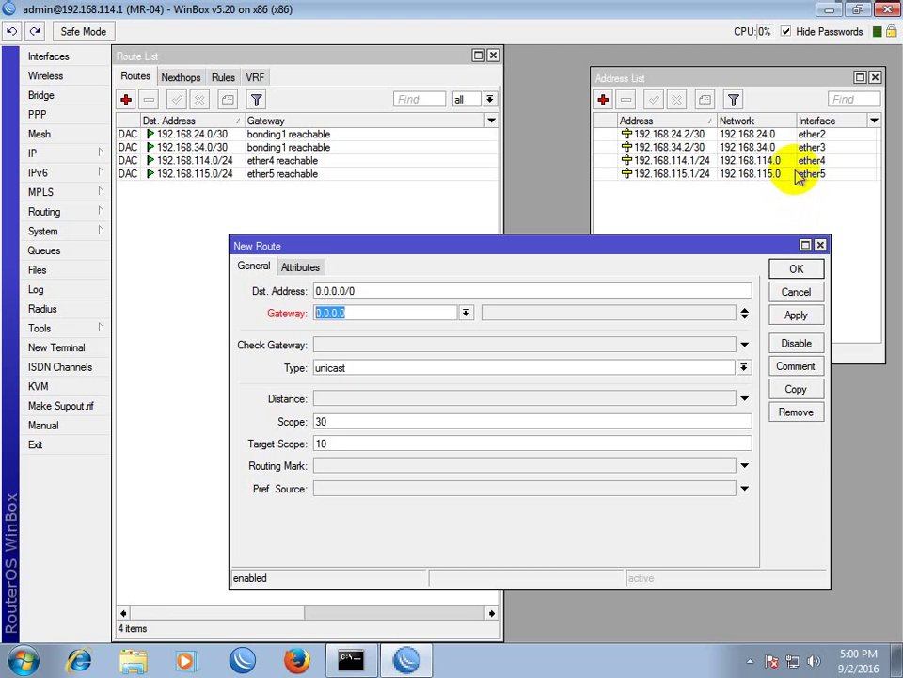
pyautogui.click(699, 139)
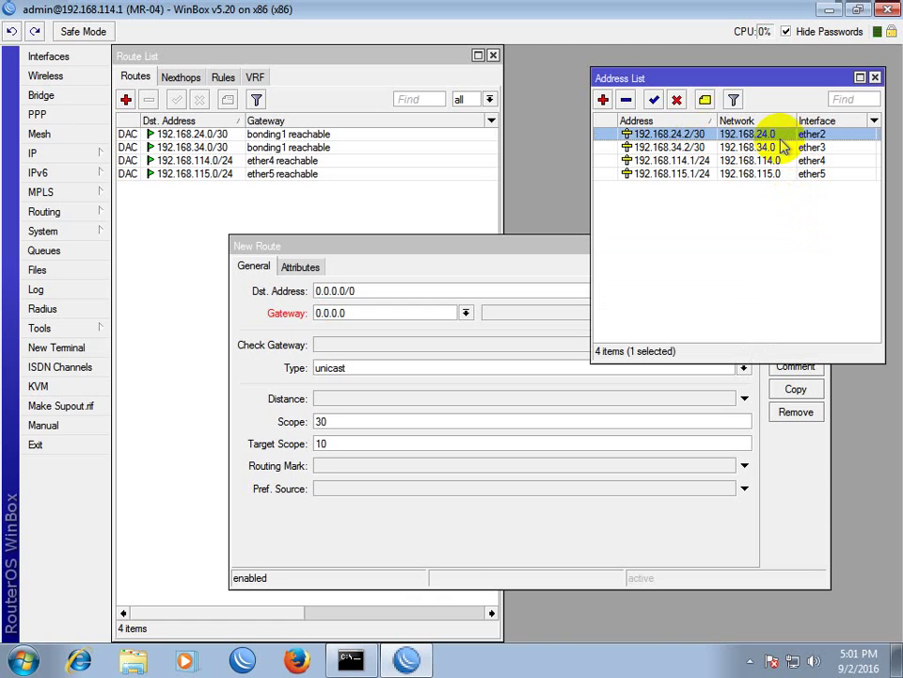
pyautogui.click(808, 148)
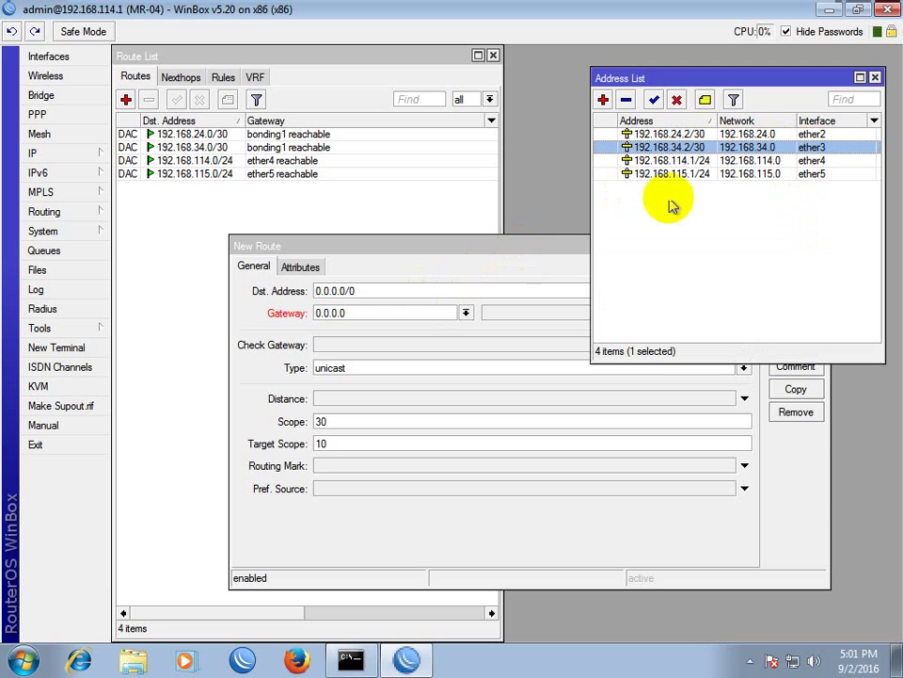
pyautogui.doubleClick(666, 146)
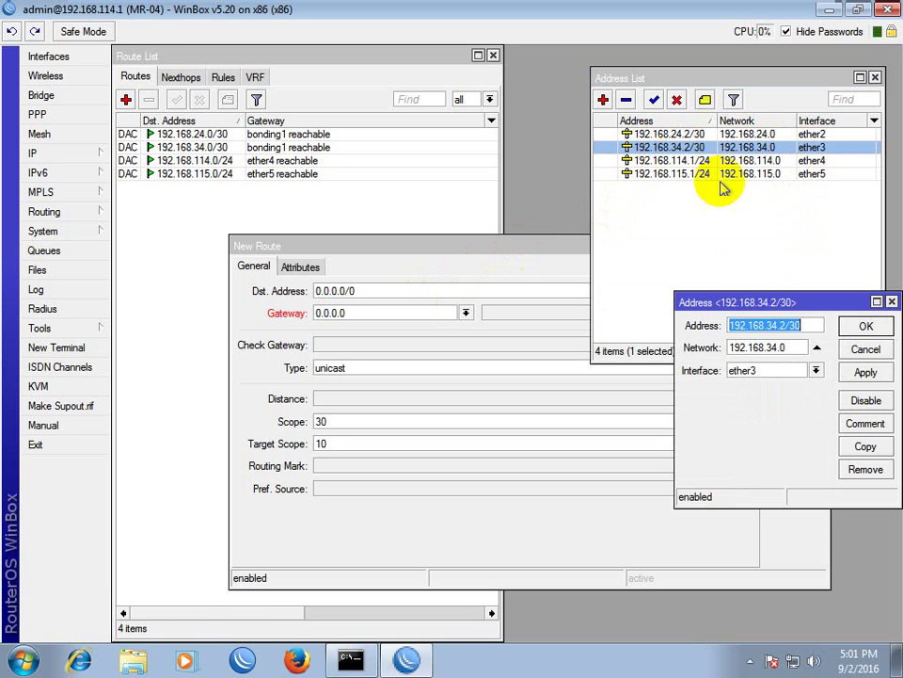
pyautogui.moveTo(792, 325); pyautogui.dragTo(686, 329)
pyautogui.hotkey('ctrl', 'c')
pyautogui.click(852, 351)
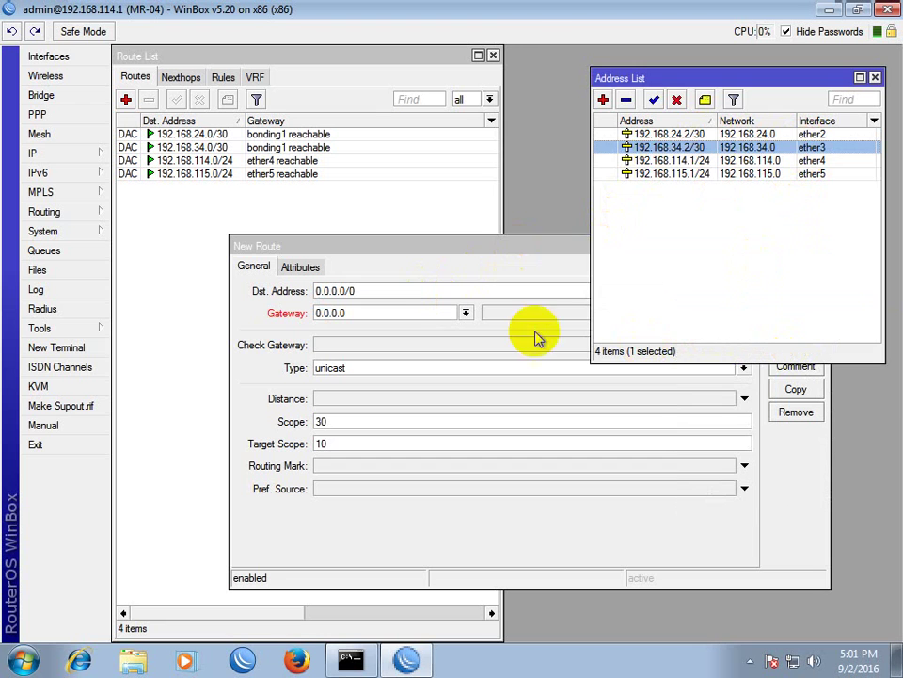
# - Set the gateway to 192.168.34.1, apply the 0.0.0.0/0 route, and duplicate it as a new route
pyautogui.click(390, 312)
pyautogui.hotkey('ctrl', 'v')
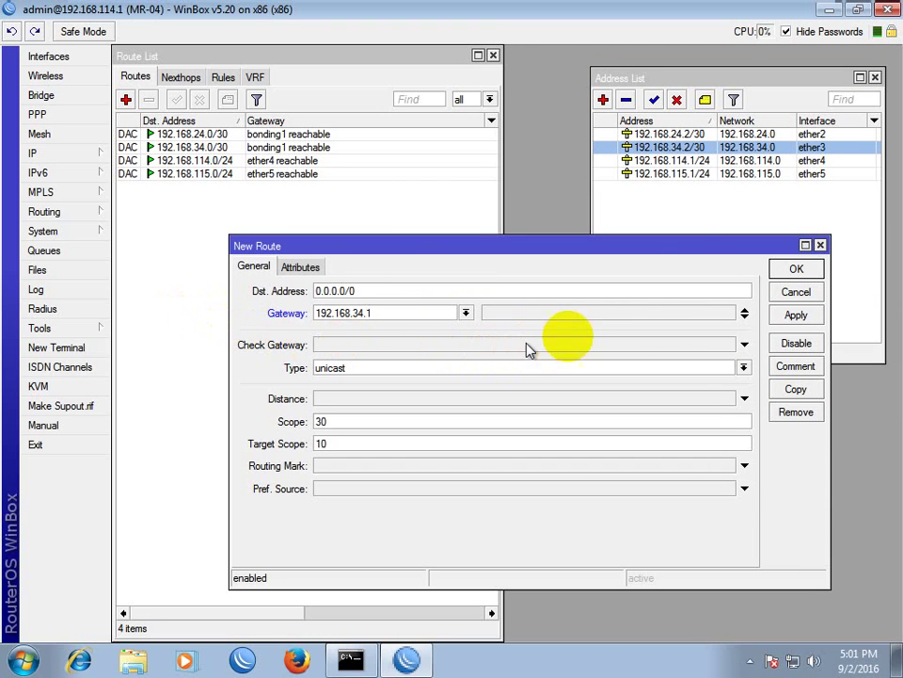
pyautogui.moveTo(685, 158)
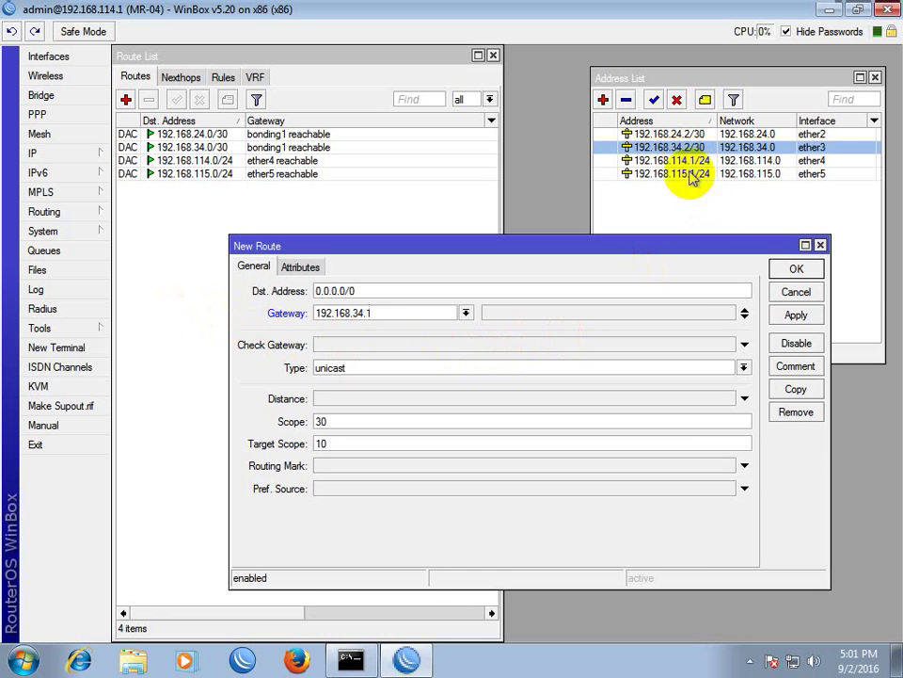
pyautogui.click(797, 318)
pyautogui.click(799, 389)
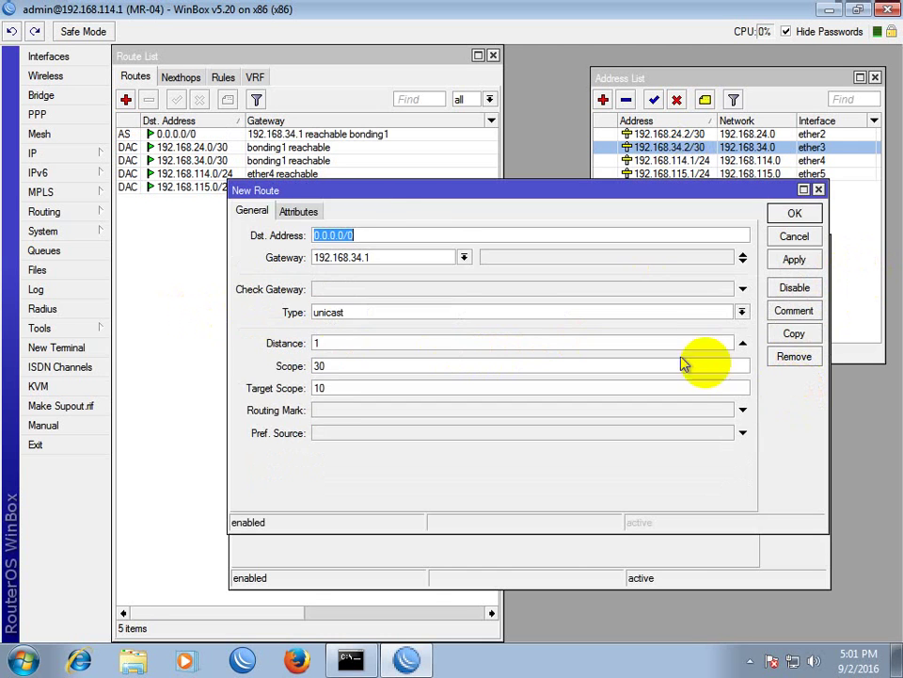
# - Save the copied 0.0.0.0/0 route via 192.168.24.1 with ping gateway checking, closing the earlier route's details
pyautogui.moveTo(399, 196); pyautogui.dragTo(376, 275)
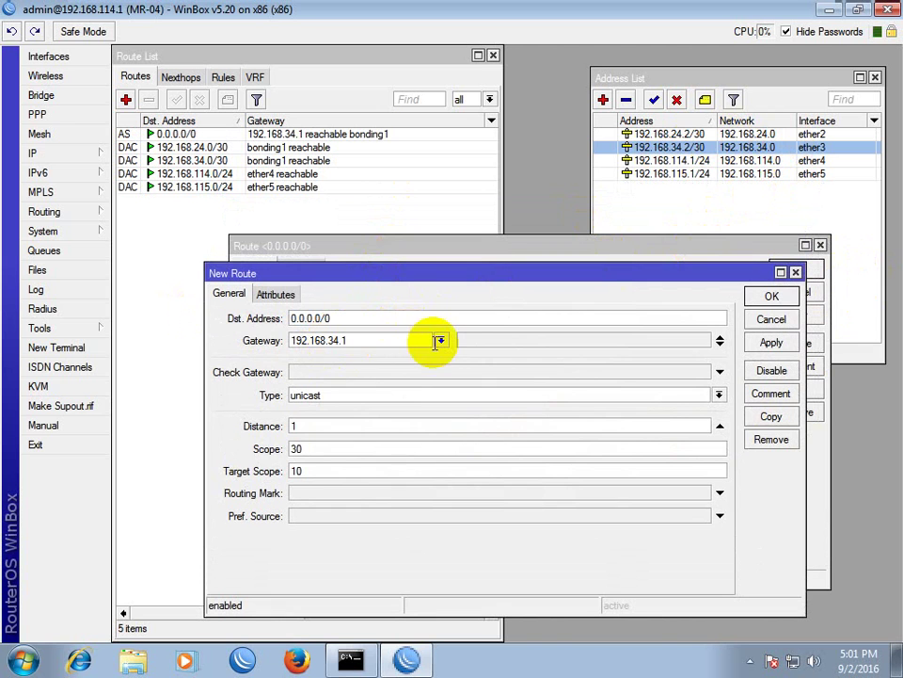
pyautogui.click(391, 372)
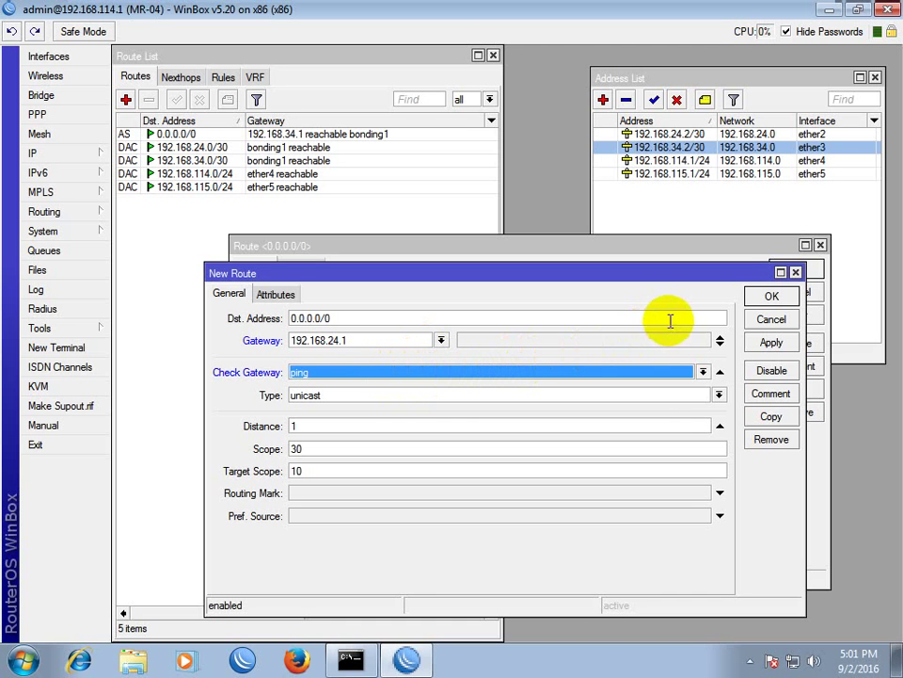
pyautogui.click(769, 298)
pyautogui.click(791, 271)
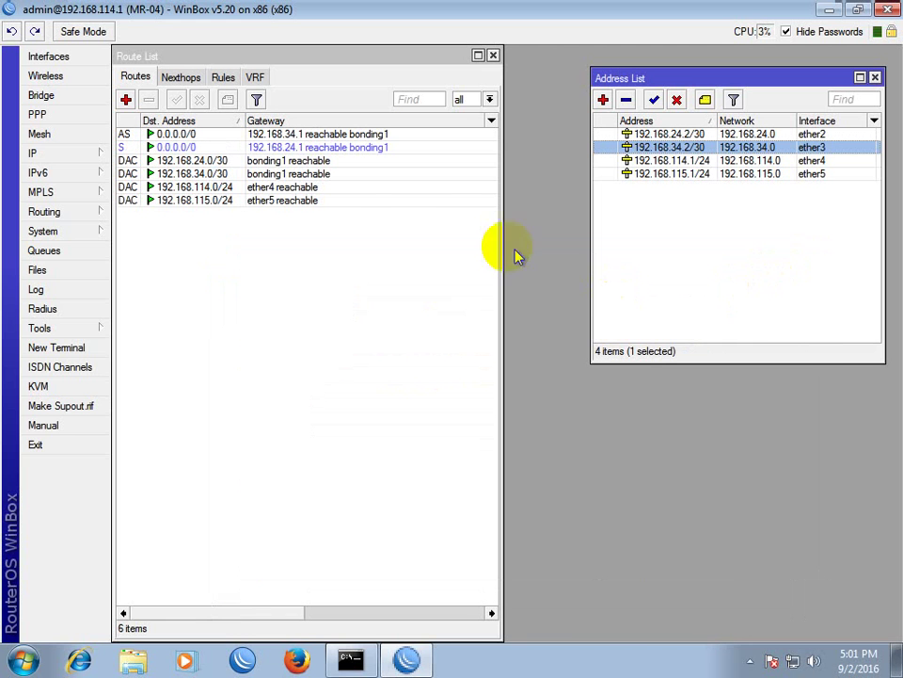
pyautogui.click(322, 148)
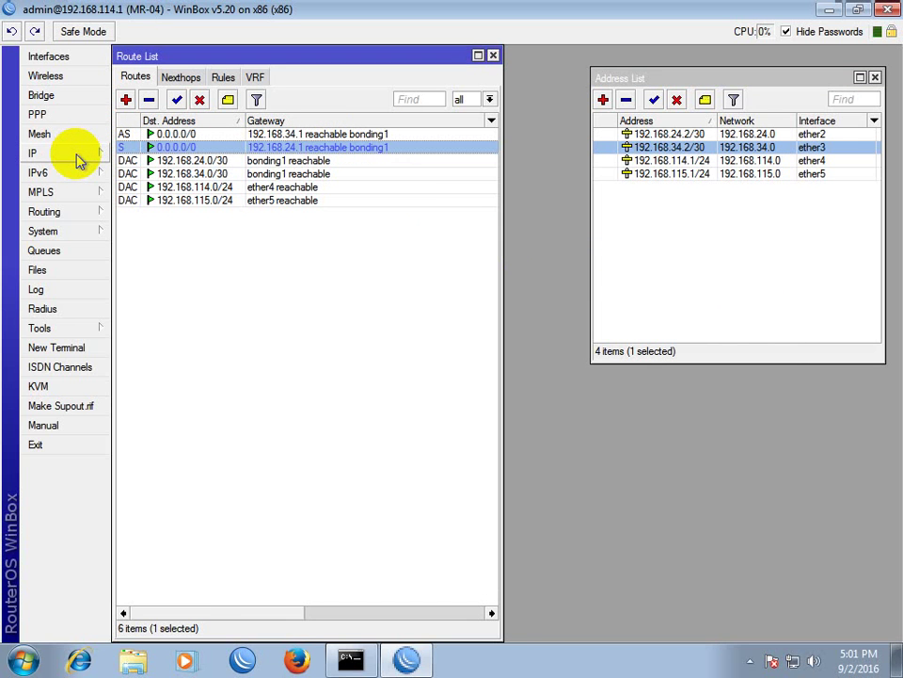
pyautogui.click(80, 75)
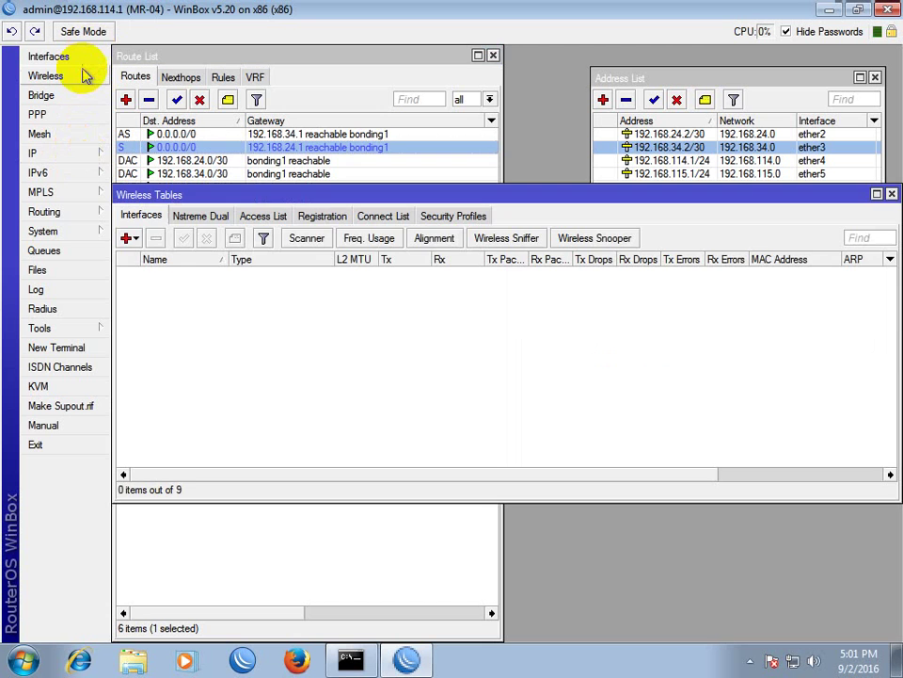
pyautogui.click(892, 194)
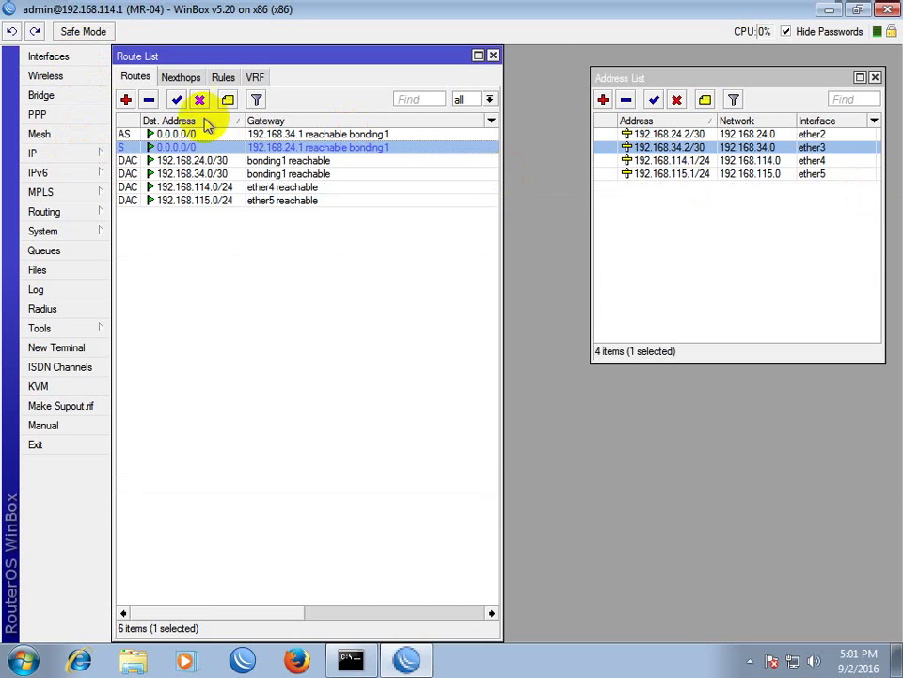
# - Select both bonding1 interfaces and disable them together, dismissing the enslaved-interface error
pyautogui.click(61, 56)
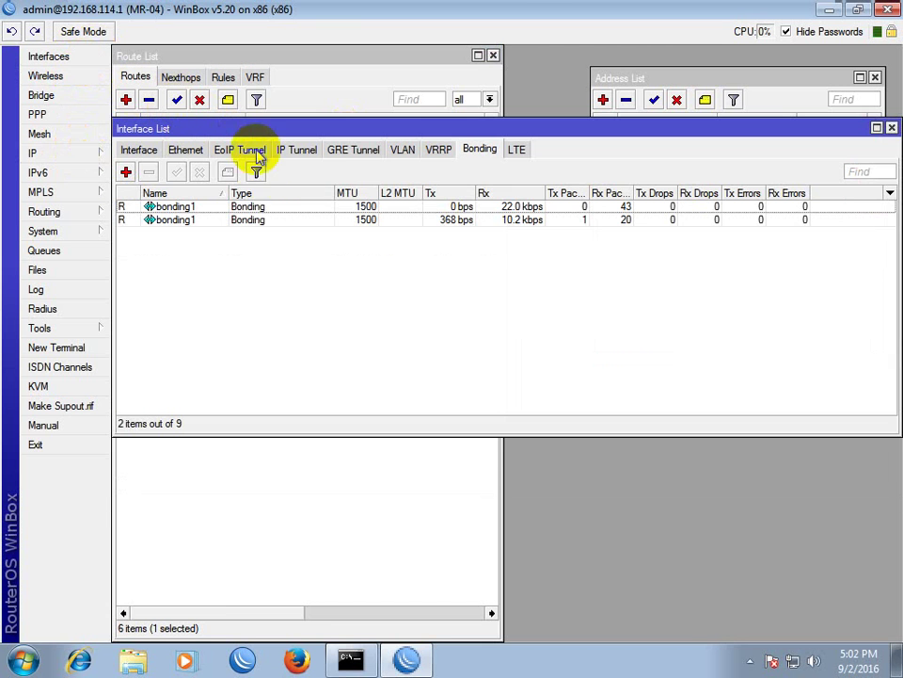
pyautogui.click(254, 221)
pyautogui.keyDown('shift'); pyautogui.click(246, 206); pyautogui.keyUp('shift')
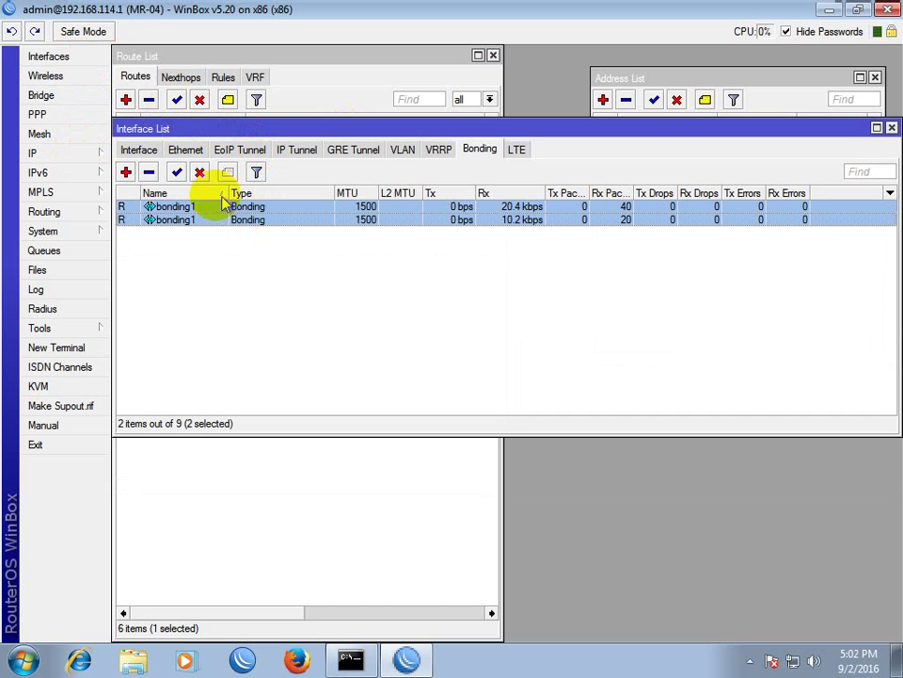
pyautogui.click(197, 172)
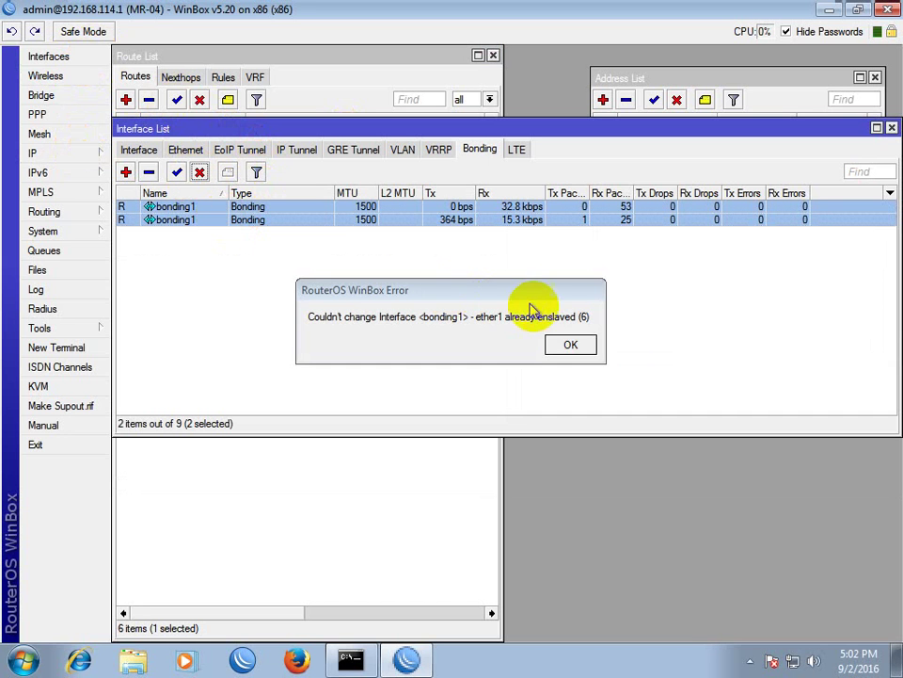
pyautogui.click(573, 345)
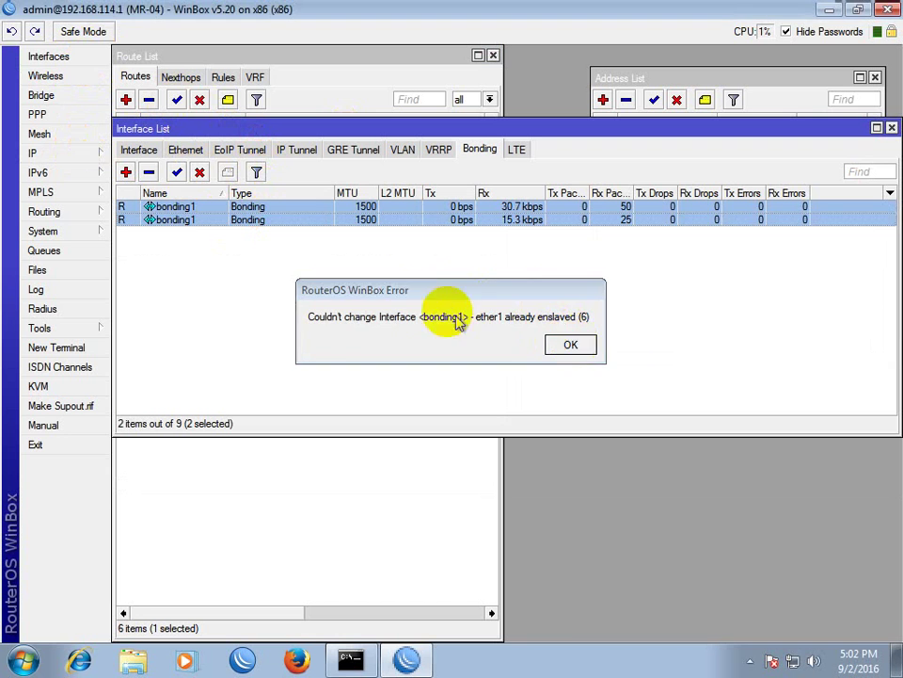
pyautogui.click(570, 344)
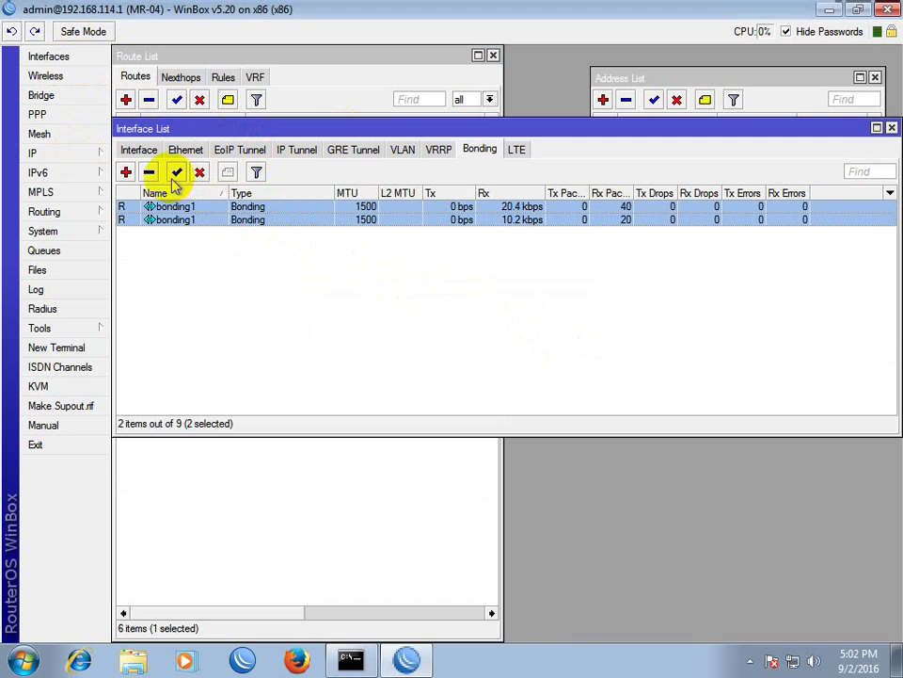
pyautogui.click(149, 172)
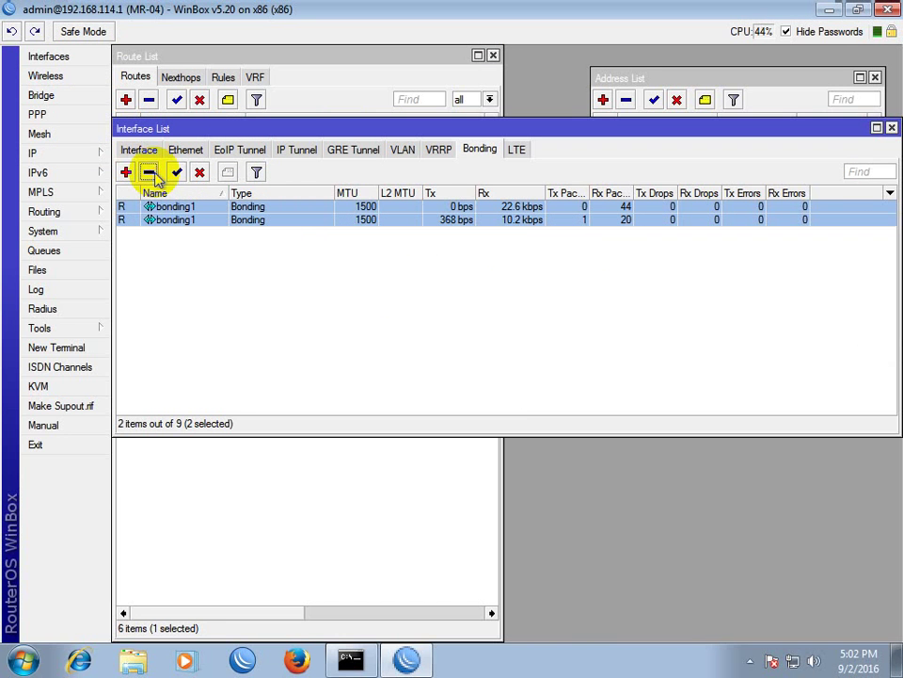
# - Disable each bonding1 interface individually, then attempt to remove the second one
pyautogui.click(235, 220)
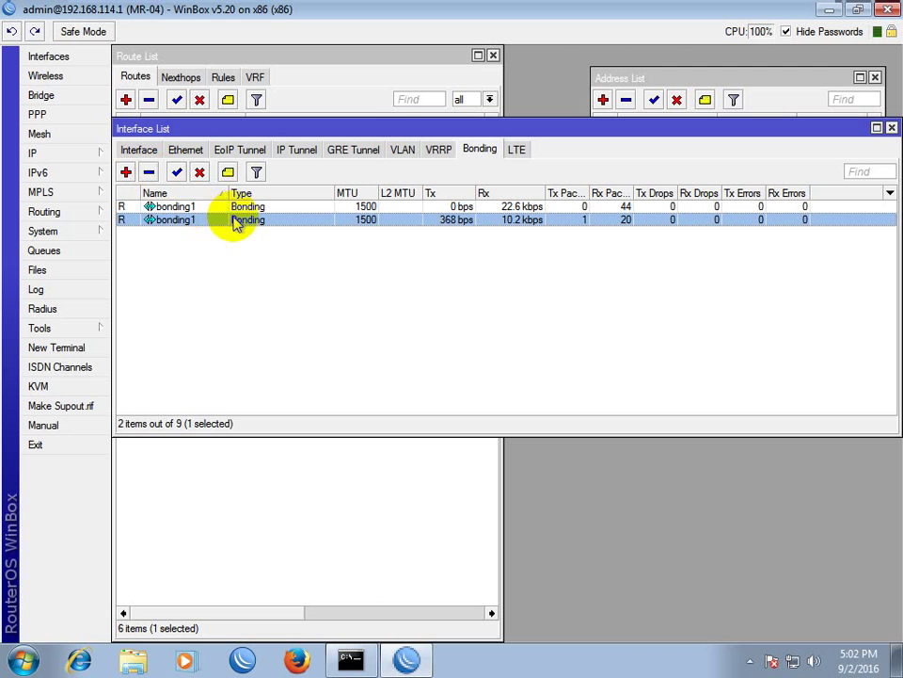
pyautogui.click(199, 172)
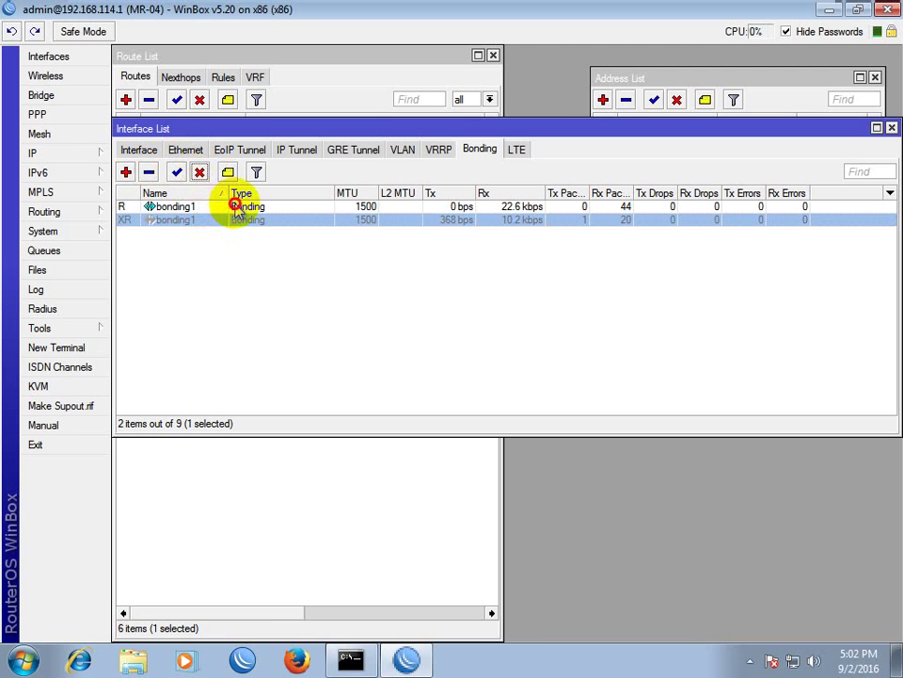
pyautogui.click(226, 206)
pyautogui.click(199, 172)
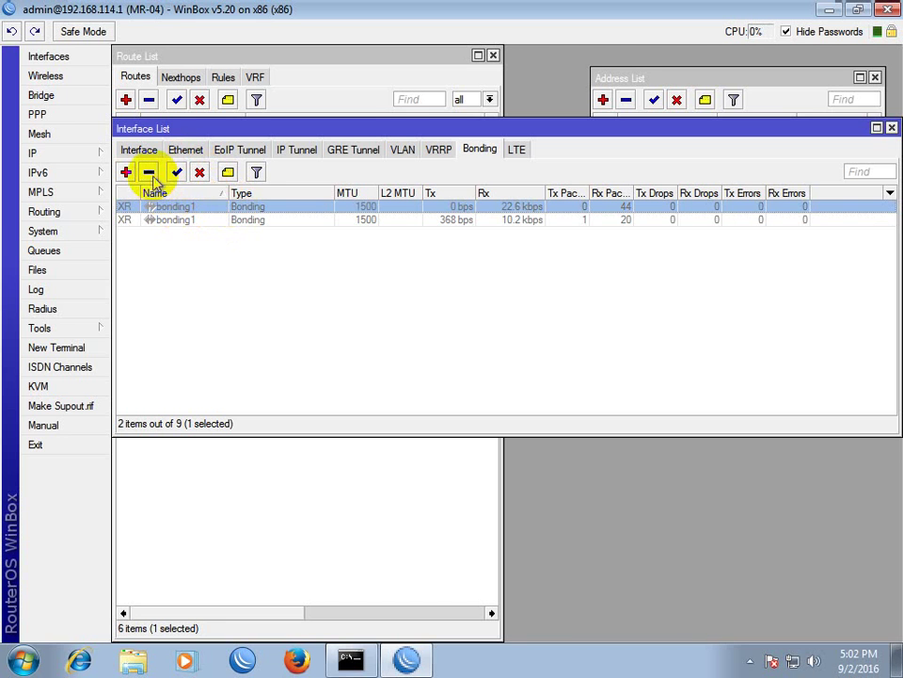
pyautogui.click(177, 220)
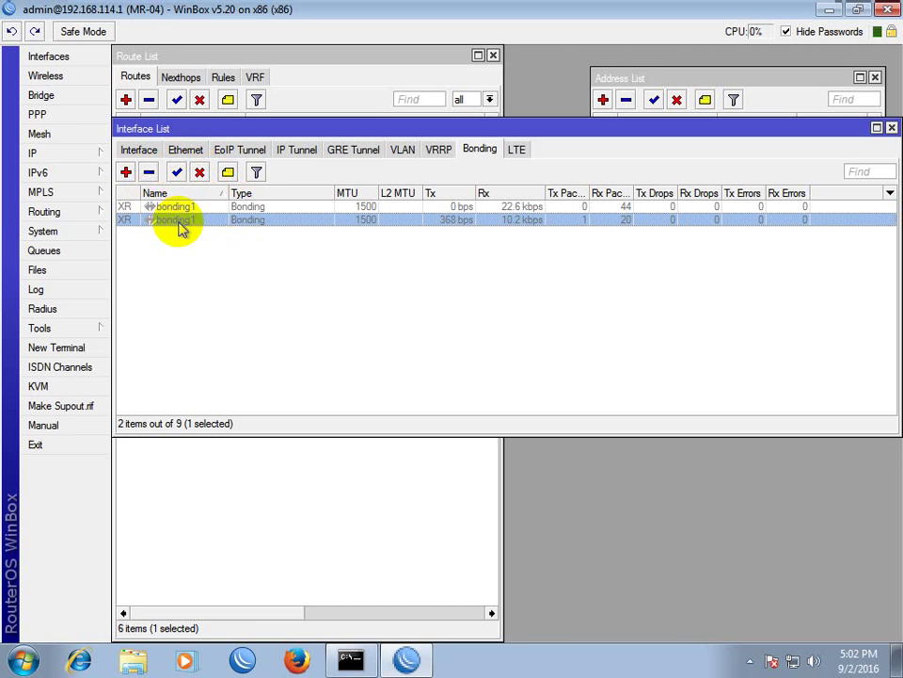
pyautogui.click(149, 173)
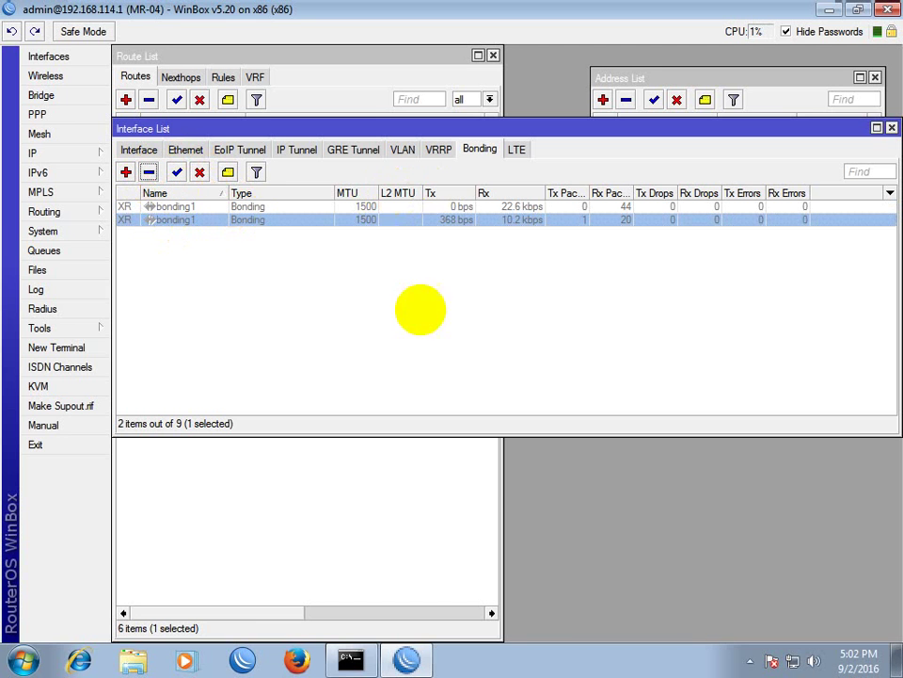
pyautogui.click(478, 489)
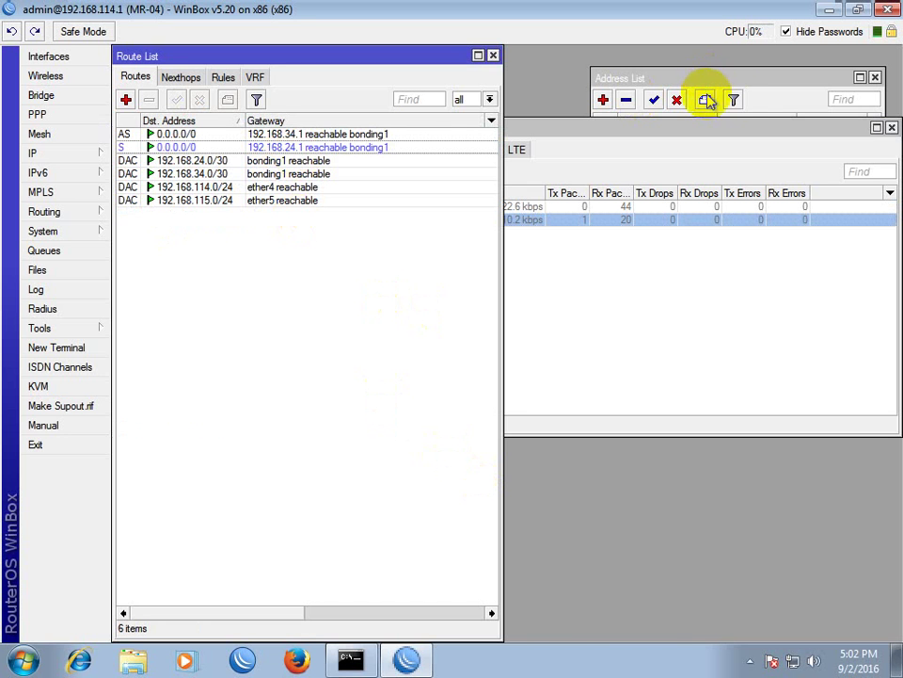
# - Attempt to remove both bonding1 interfaces from their right-click menus in the Interface List
pyautogui.click(97, 151)
pyautogui.click(177, 195)
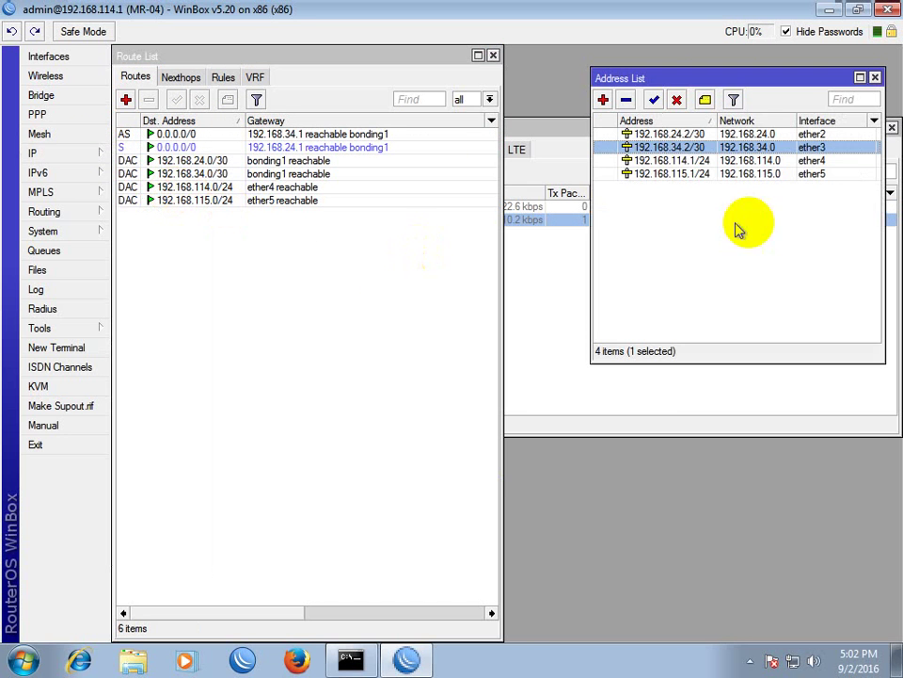
pyautogui.click(570, 137)
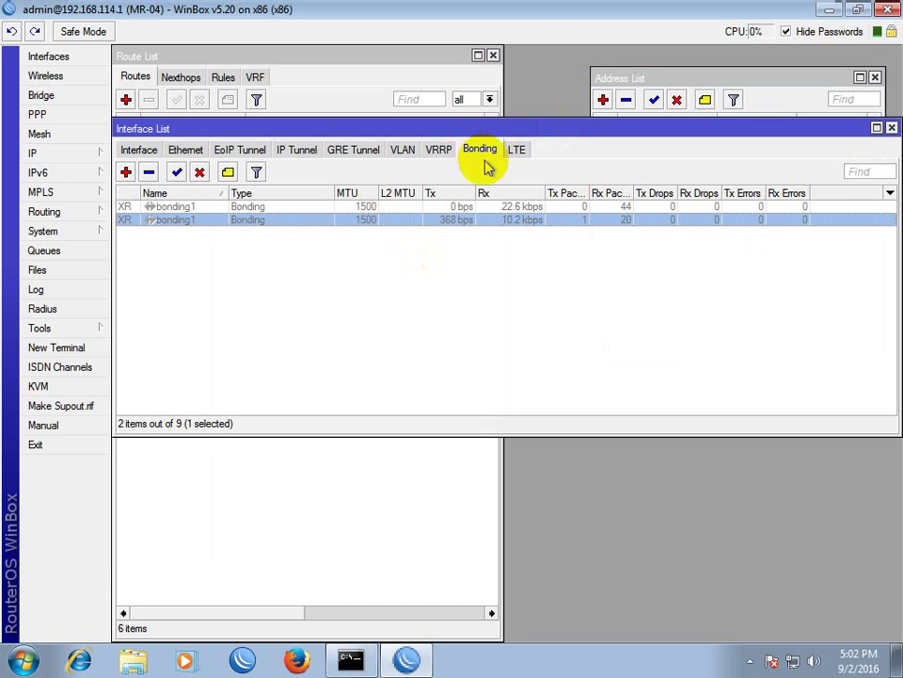
pyautogui.click(288, 208)
pyautogui.rightClick(289, 211)
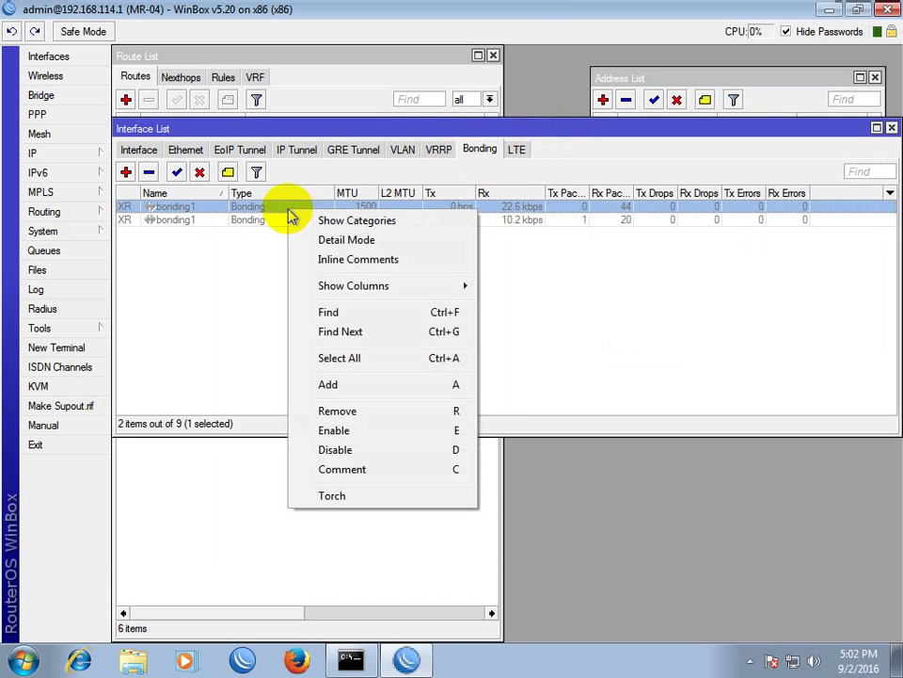
pyautogui.click(355, 413)
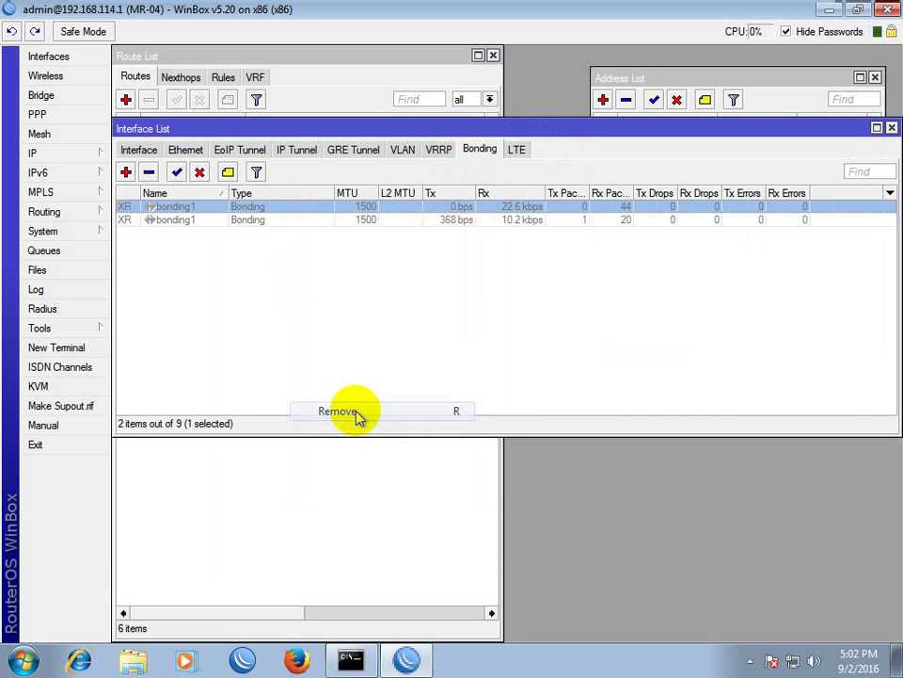
pyautogui.click(228, 220)
pyautogui.rightClick(228, 221)
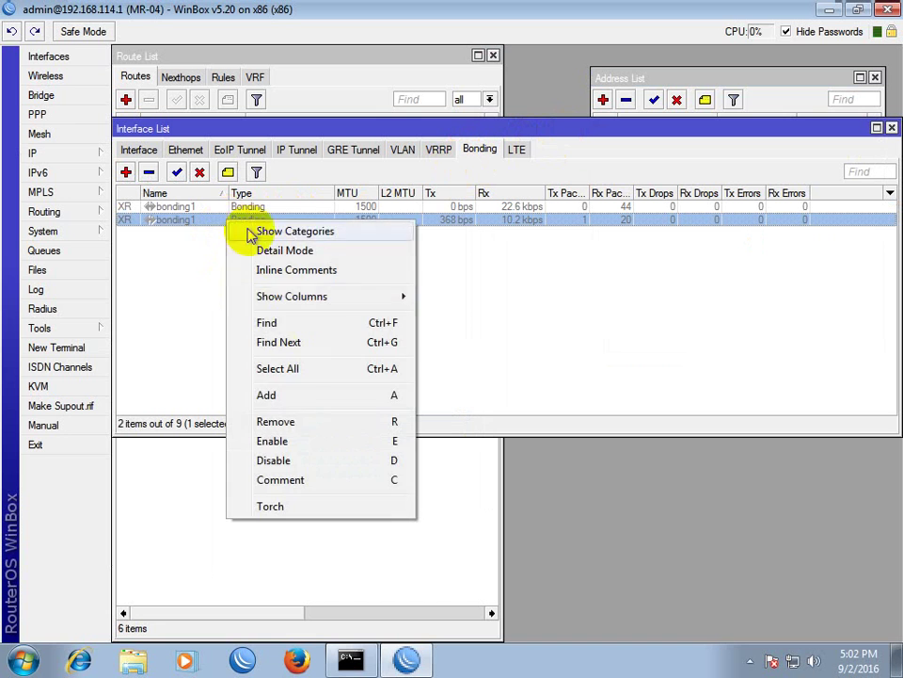
pyautogui.click(306, 421)
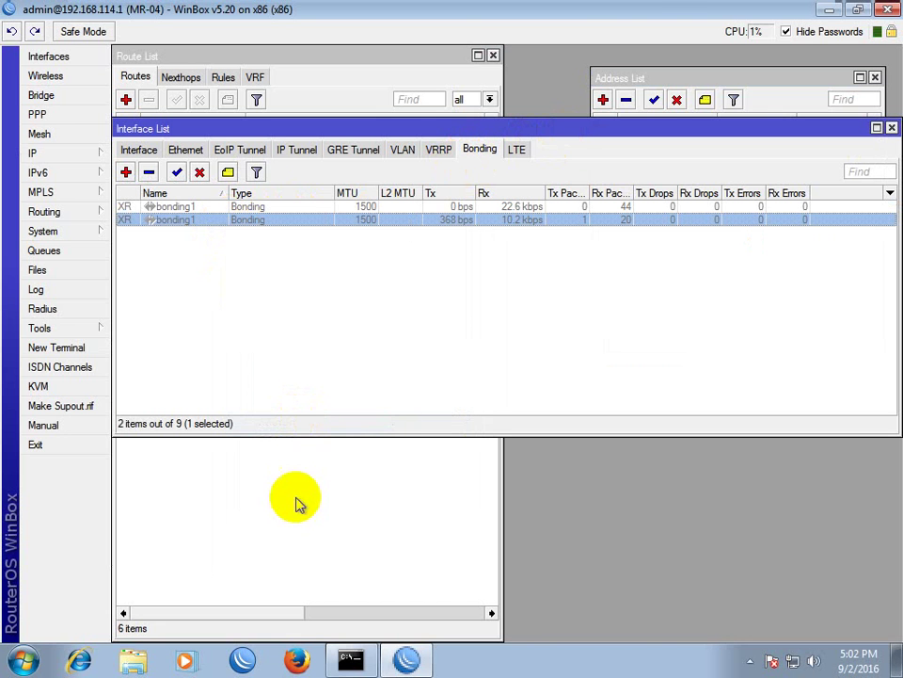
pyautogui.moveTo(879, 10)
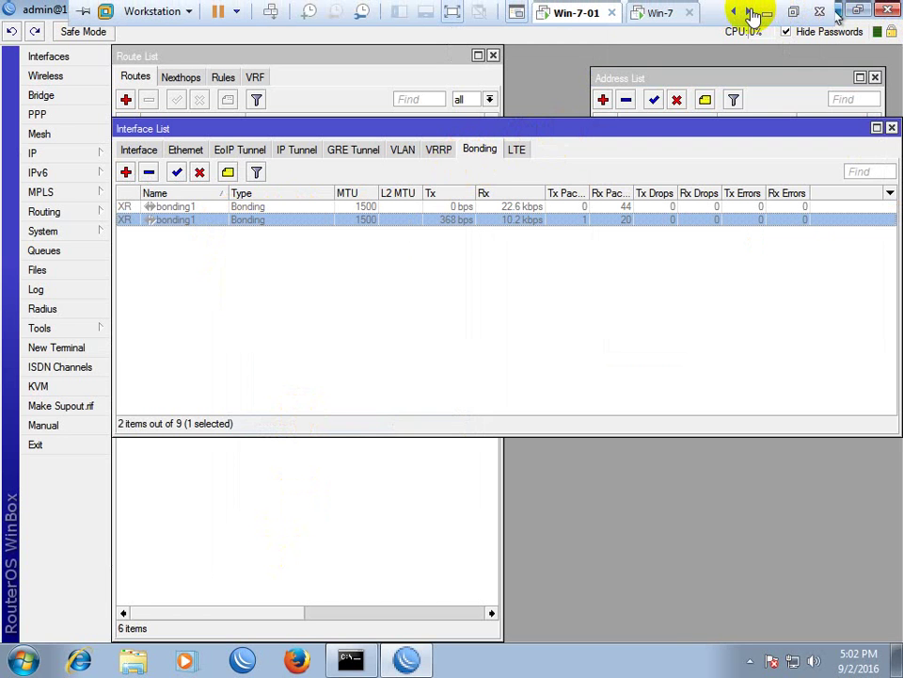
# - Enable the first bonding1 interface briefly, then disable it again
pyautogui.click(297, 207)
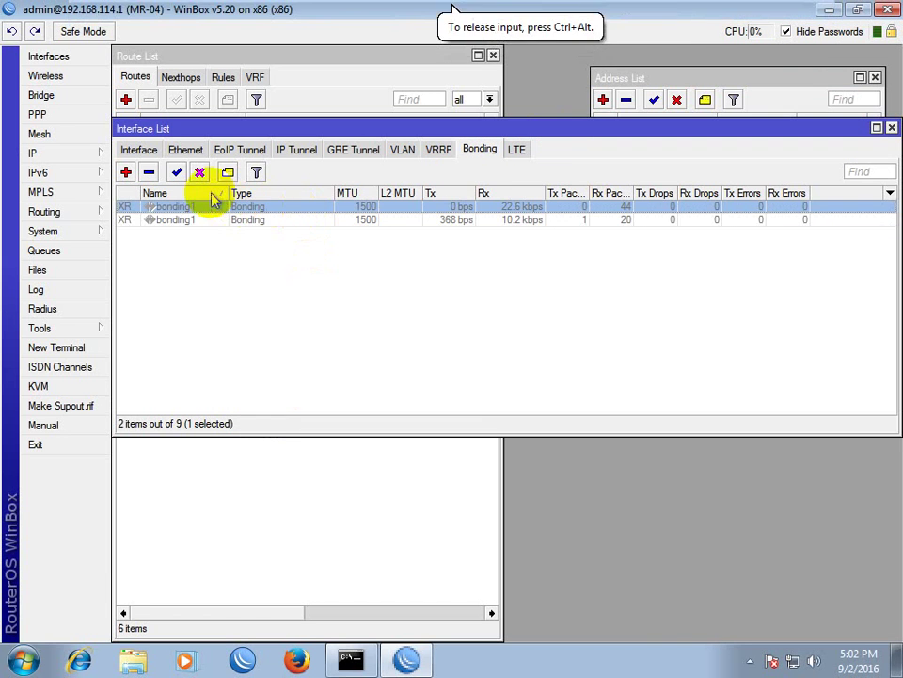
pyautogui.click(176, 172)
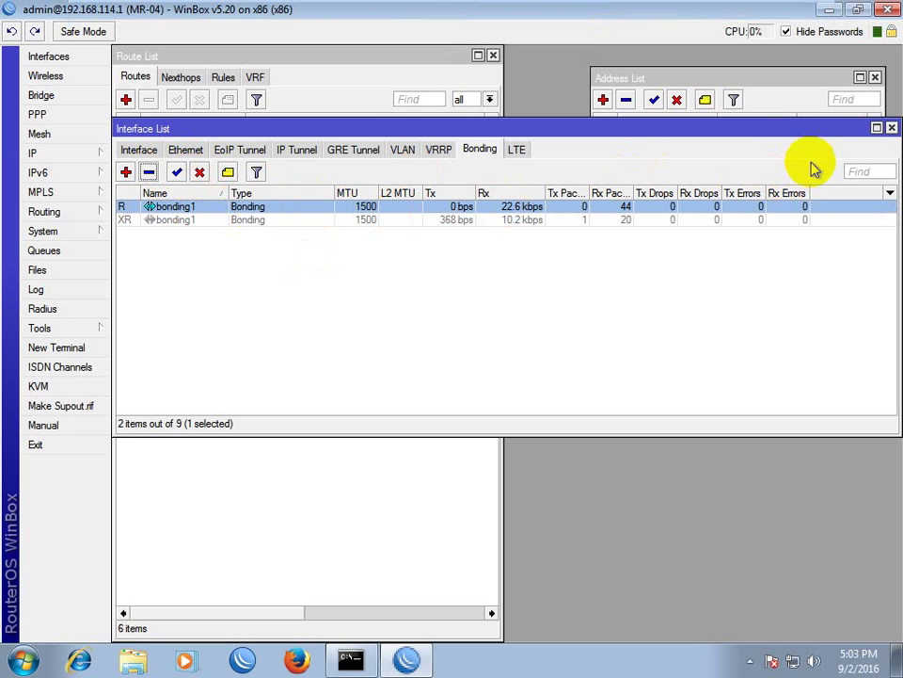
pyautogui.click(200, 171)
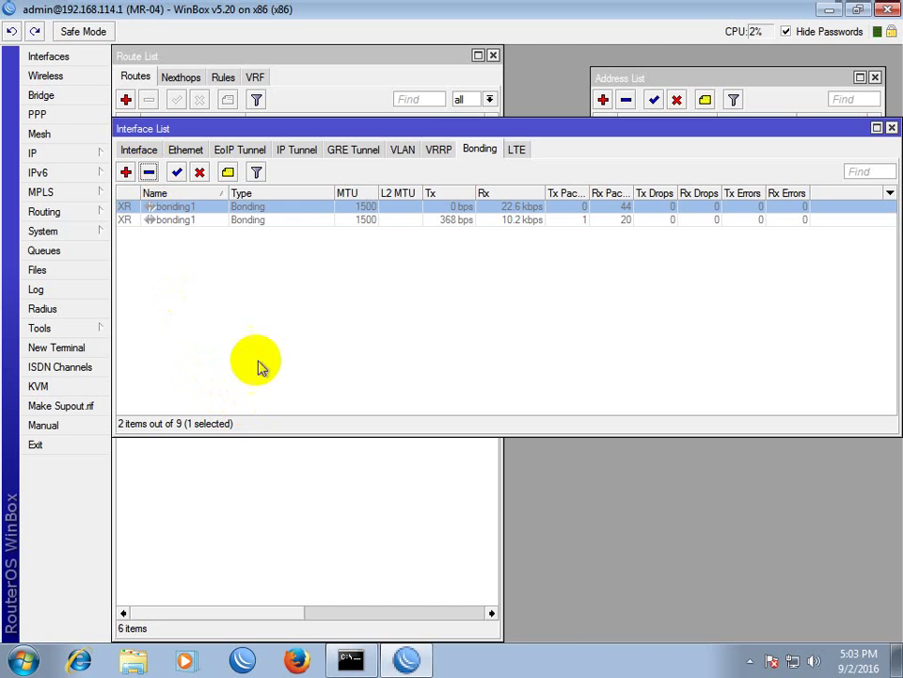
# - In a new terminal, run 'interface bonding' and 'print' with Tab completion, then close the terminal
pyautogui.click(86, 351)
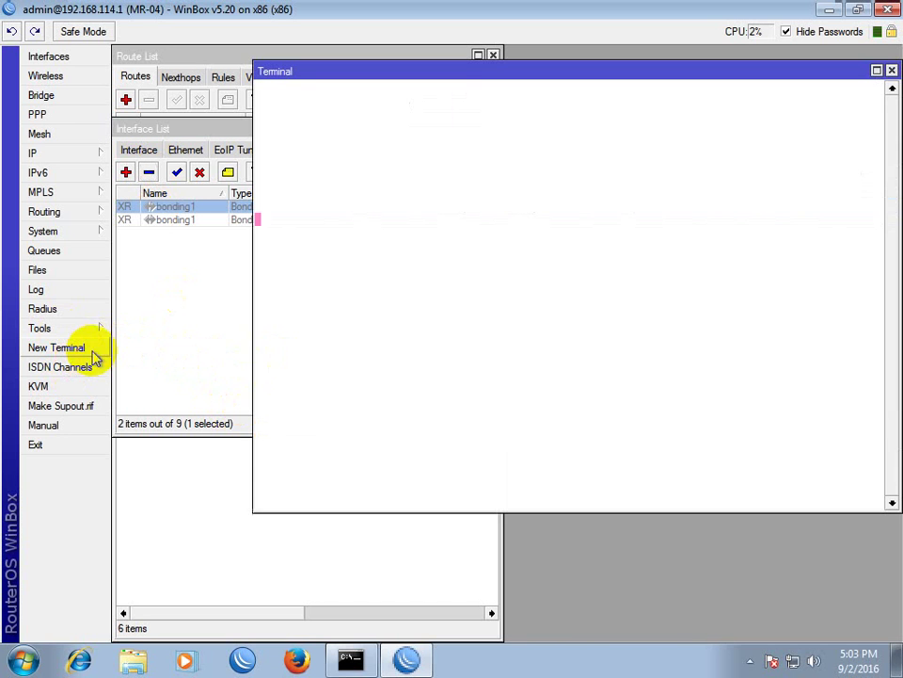
pyautogui.press('Return')
pyautogui.press('Return')
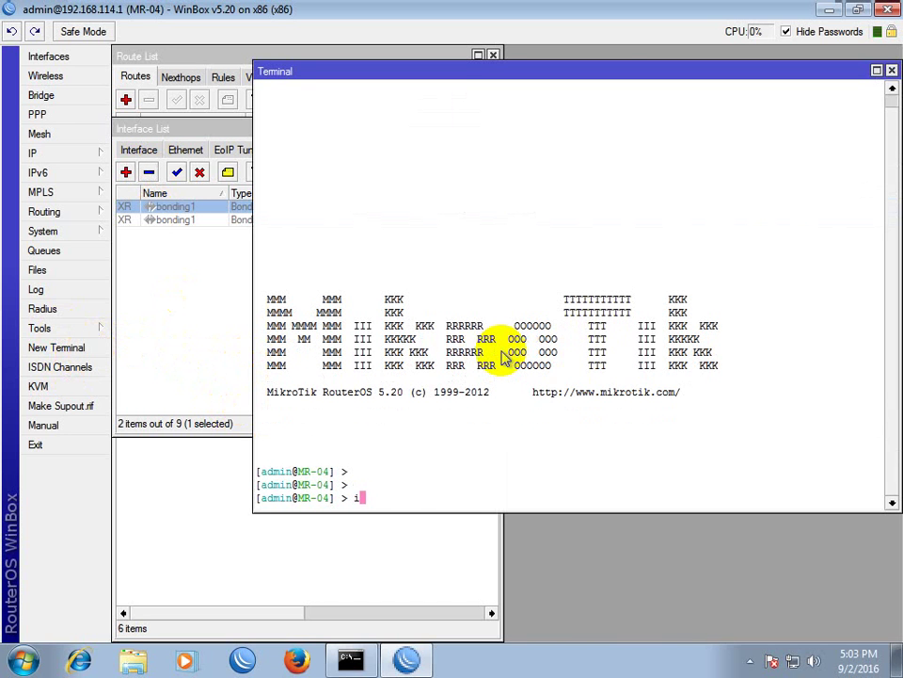
pyautogui.write('int')
pyautogui.press('Tab')
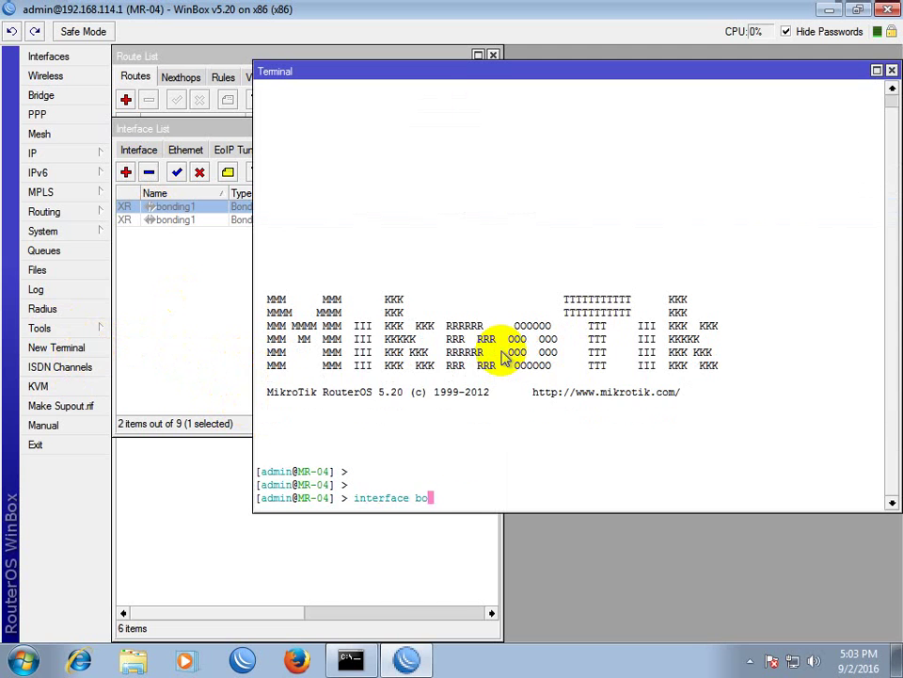
pyautogui.write('bo')
pyautogui.press('Tab')
pyautogui.press('Return')
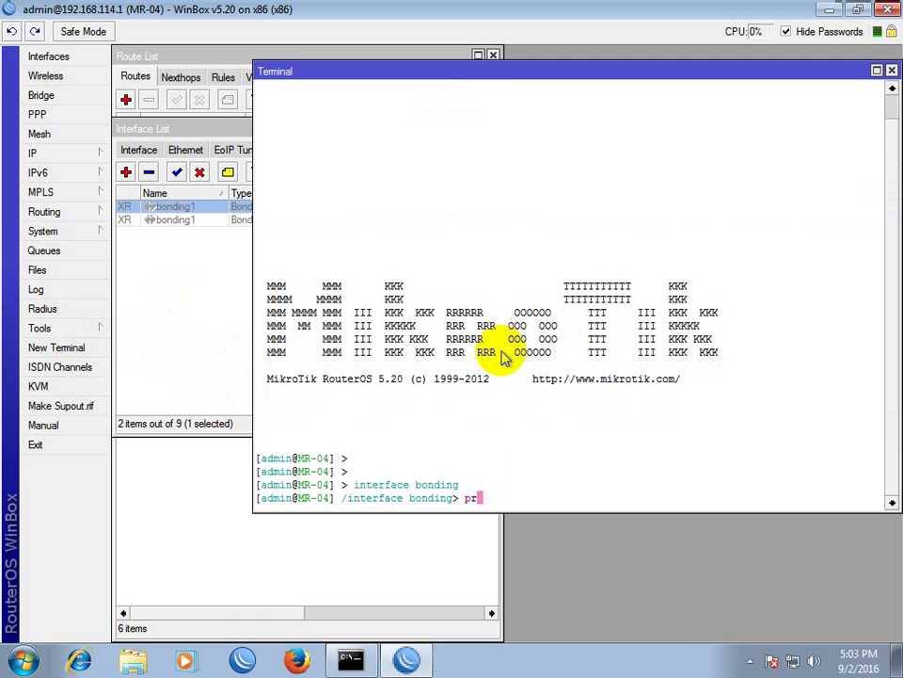
pyautogui.write('print')
pyautogui.press('Return')
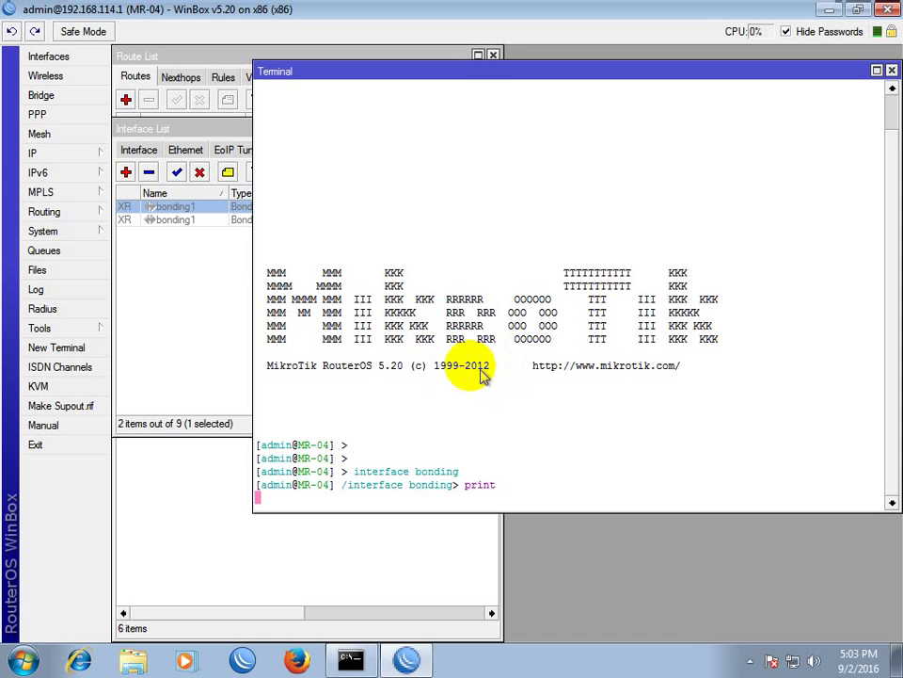
pyautogui.click(891, 71)
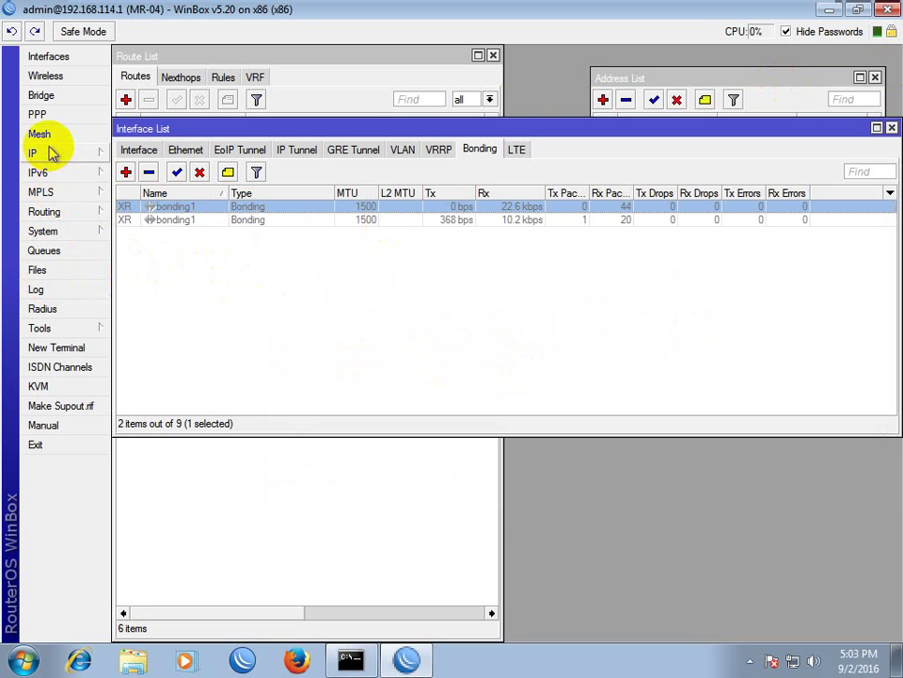
# - Confirm System > Reset Configuration with reboot, then close the disconnected WinBox window
pyautogui.click(66, 231)
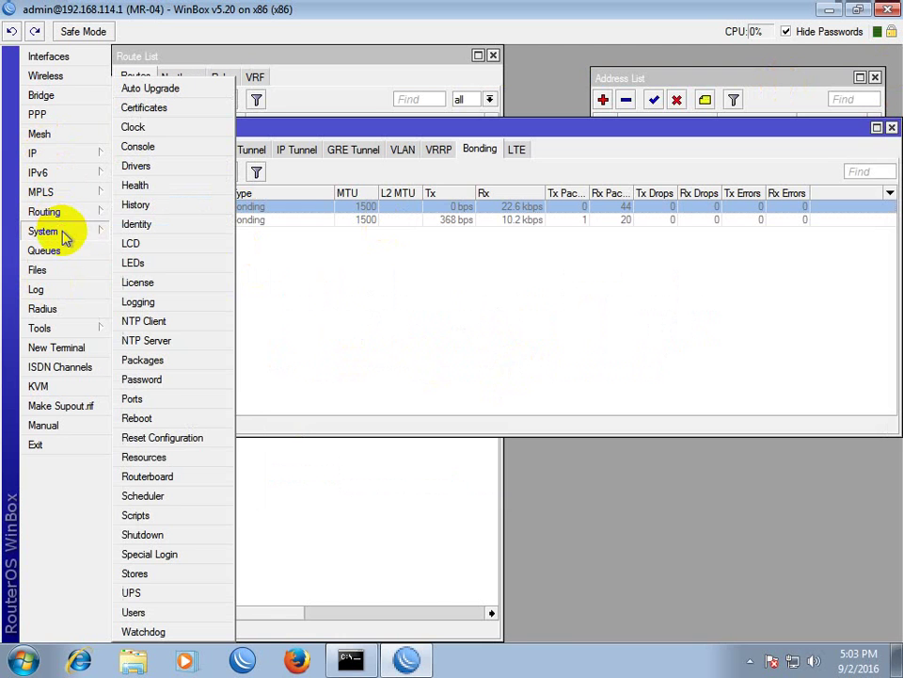
pyautogui.click(180, 438)
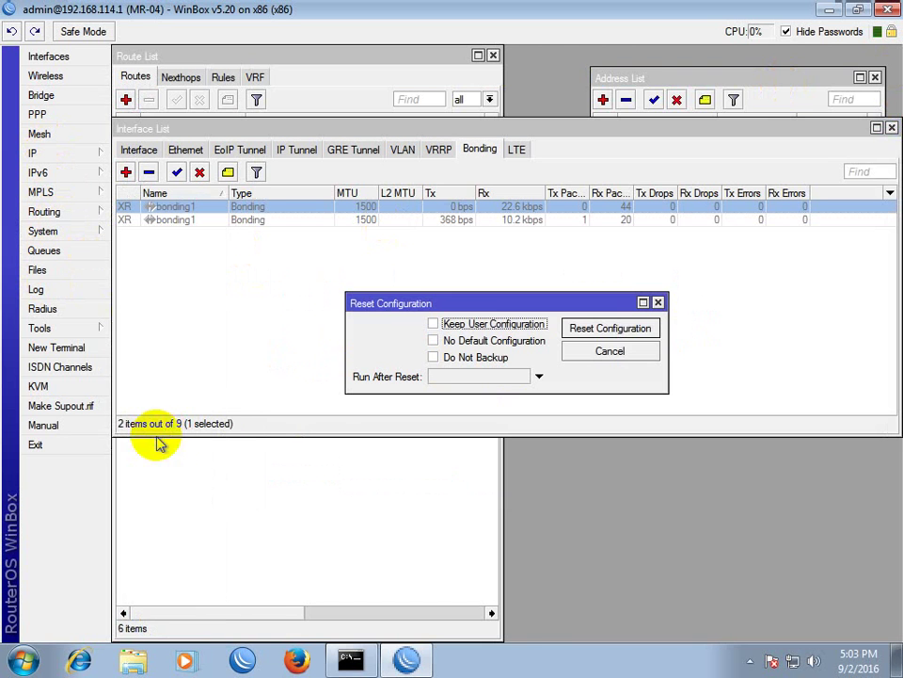
pyautogui.click(600, 335)
pyautogui.click(490, 345)
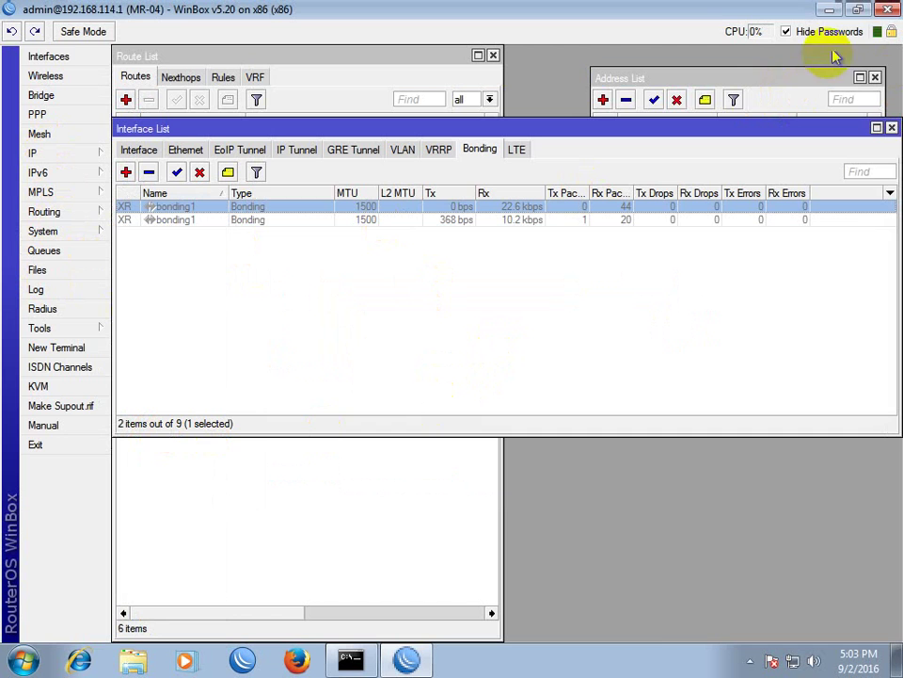
pyautogui.click(888, 11)
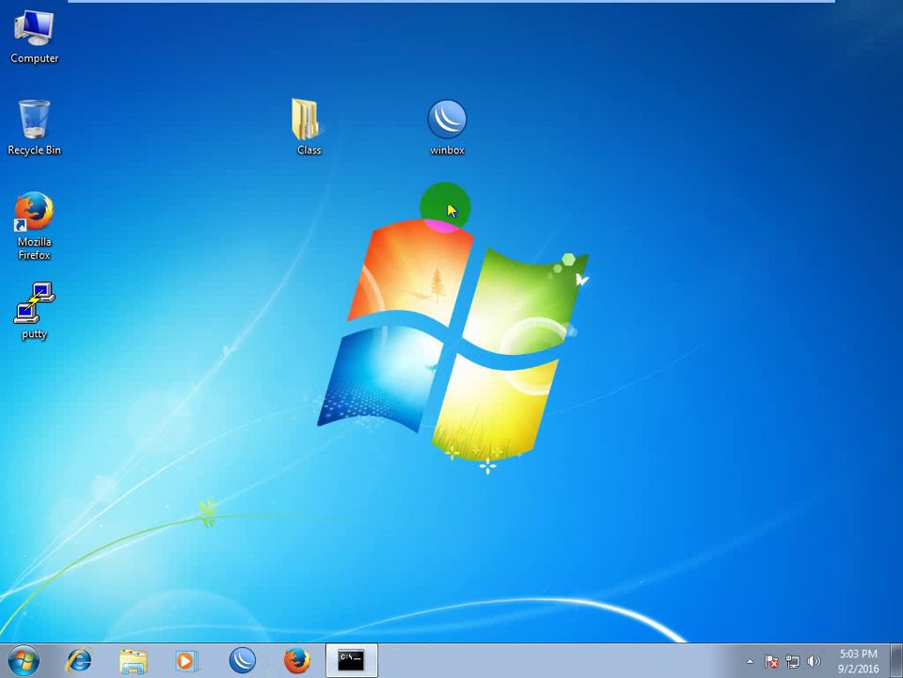
# - Scroll VMware's machine tabs to MR-04 and click into its router console
pyautogui.doubleClick(446, 120)
pyautogui.moveTo(598, 9)
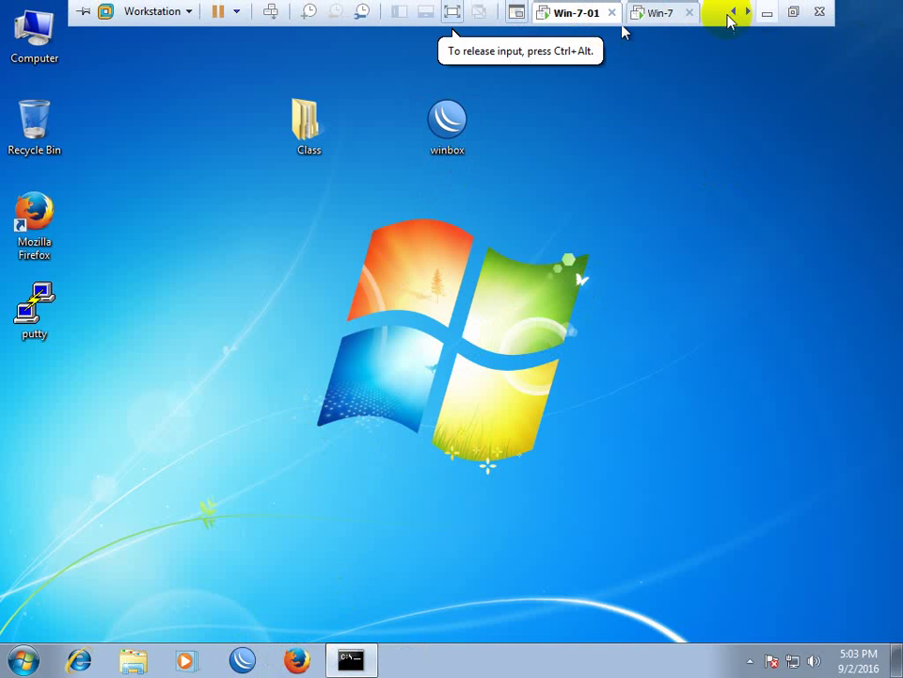
pyautogui.click(749, 13)
pyautogui.click(749, 13)
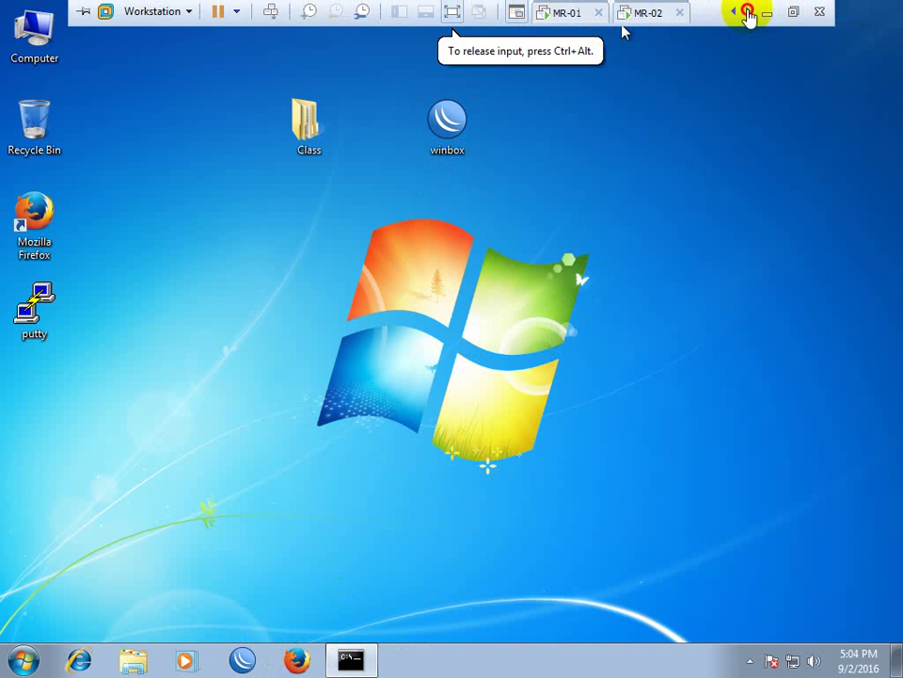
pyautogui.click(749, 13)
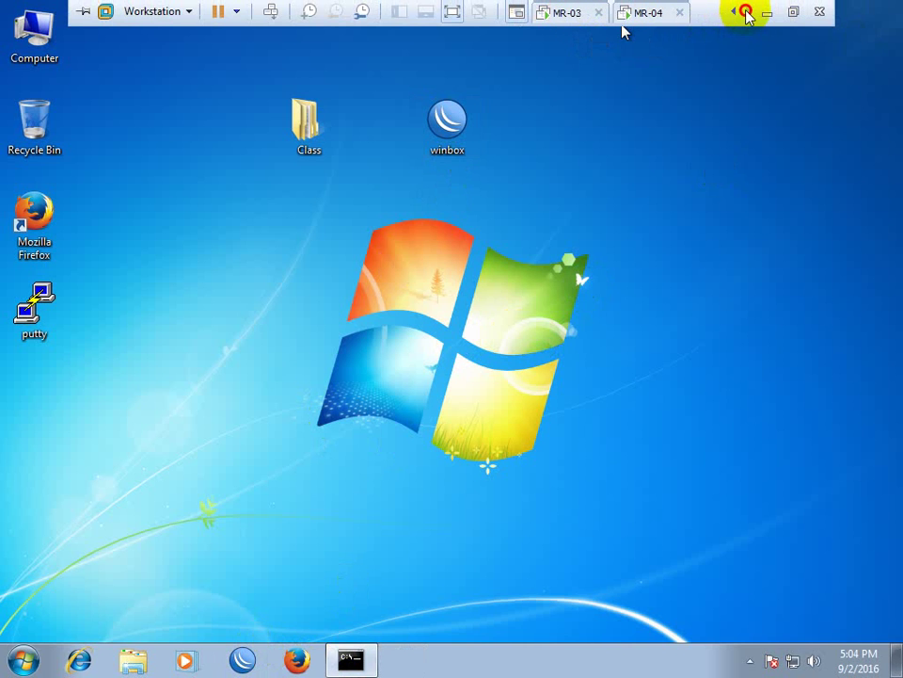
pyautogui.click(659, 15)
pyautogui.click(538, 200)
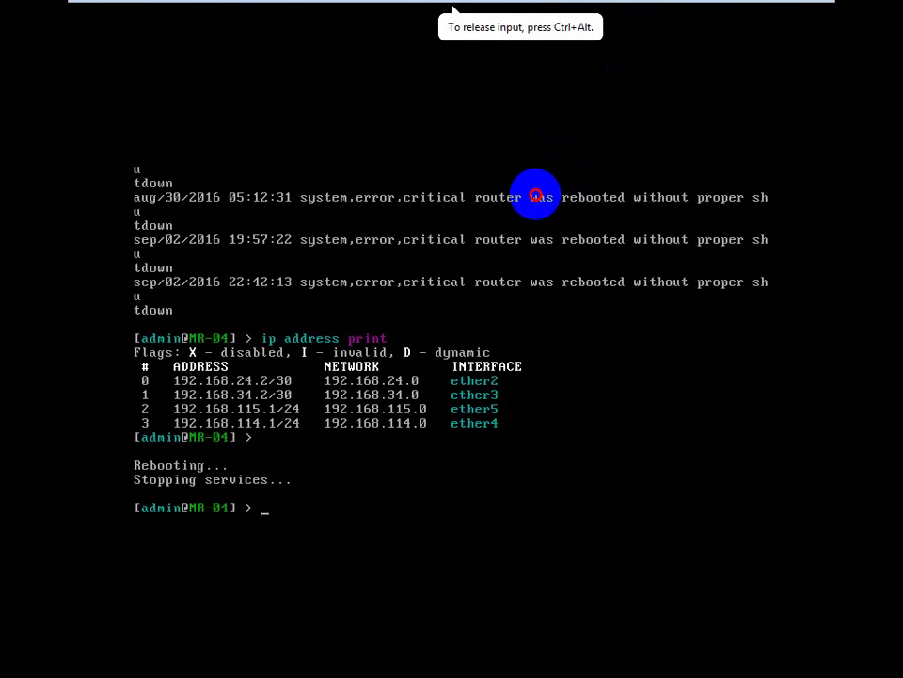
# - List MR-04's IP addresses with 'ip address' and 'print' in the console
pyautogui.press('Return')
pyautogui.press('Return')
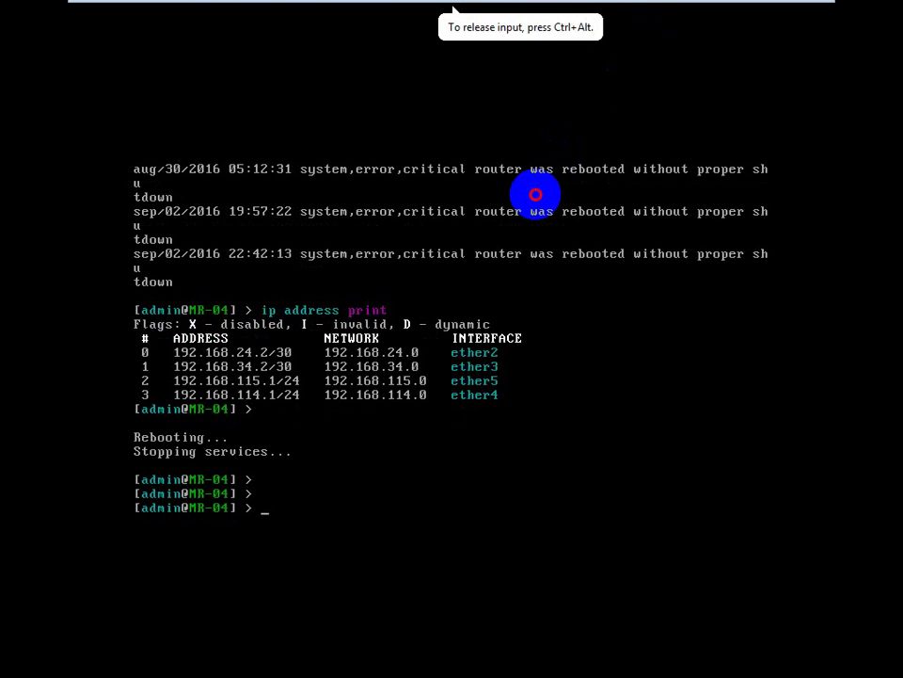
pyautogui.write('ip')
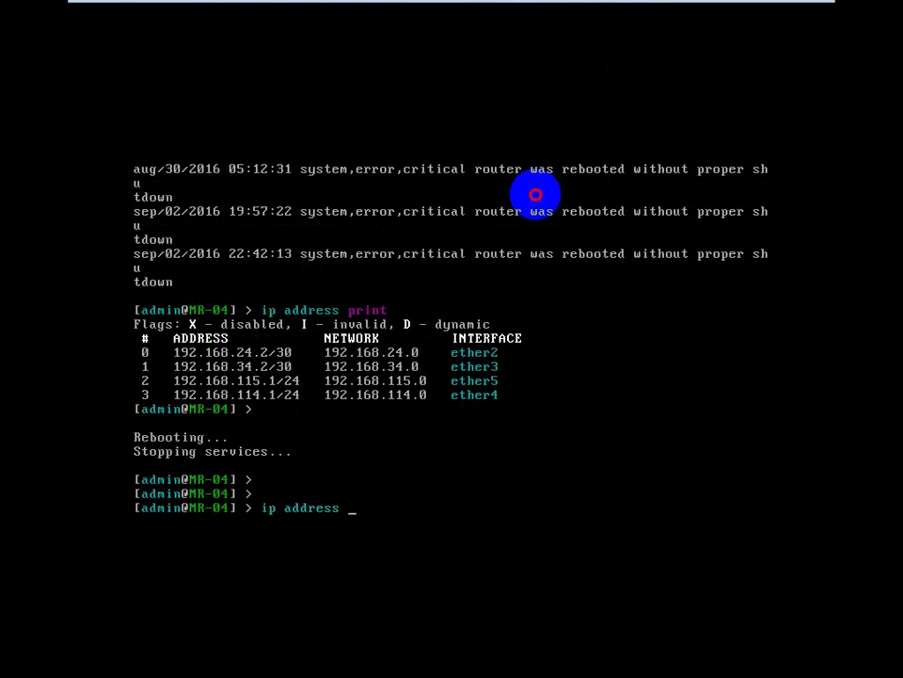
pyautogui.write(' address')
pyautogui.press('Return')
pyautogui.write('print')
pyautogui.press('Return')
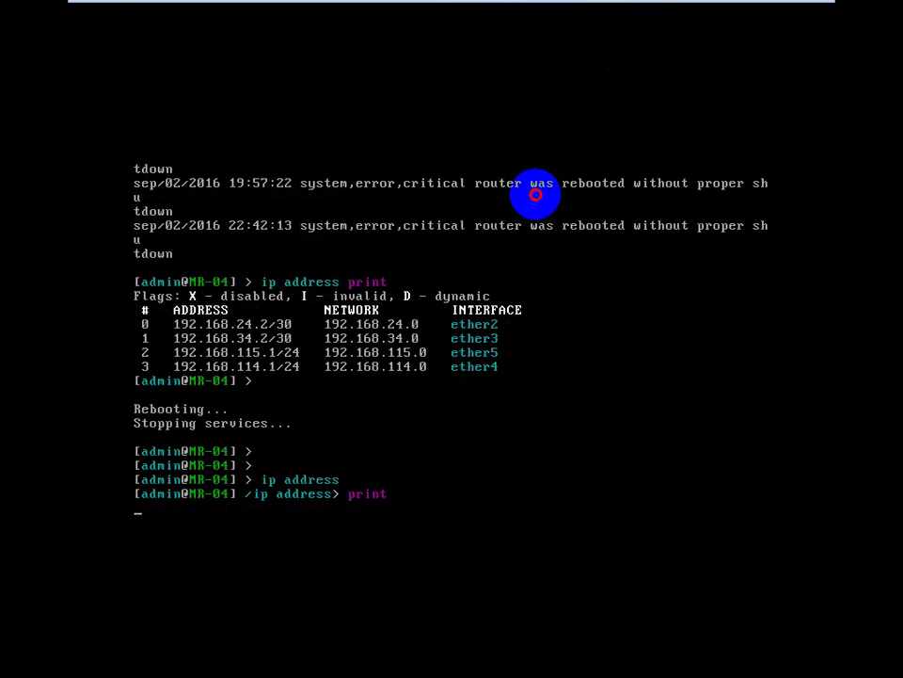
# - Release the console, leave full-screen mode and switch to the Win-7 machine
pyautogui.hotkey('ctrl', 'alt')
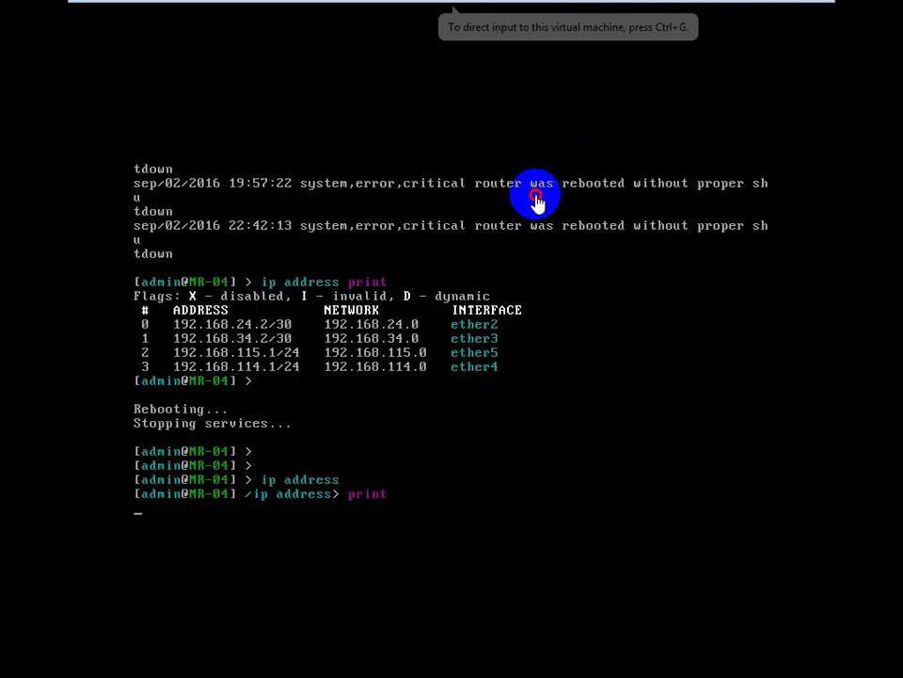
pyautogui.moveTo(768, 10)
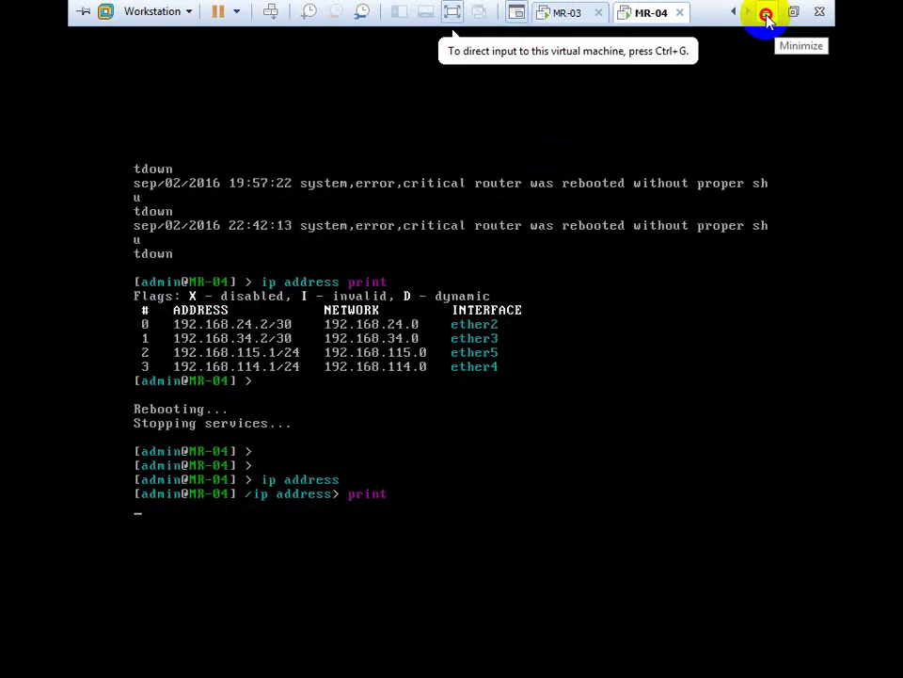
pyautogui.click(792, 13)
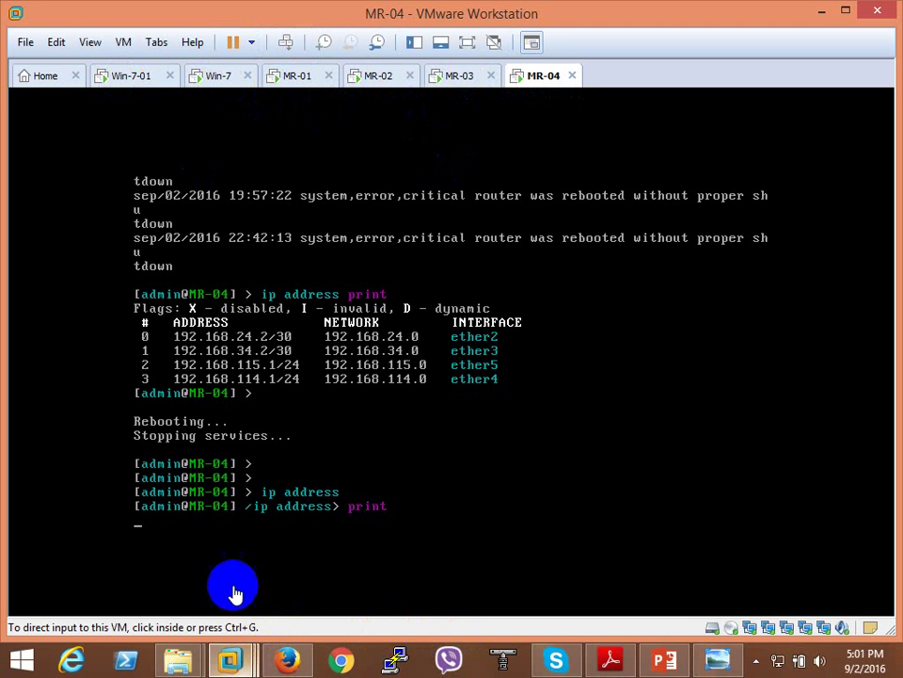
pyautogui.click(224, 83)
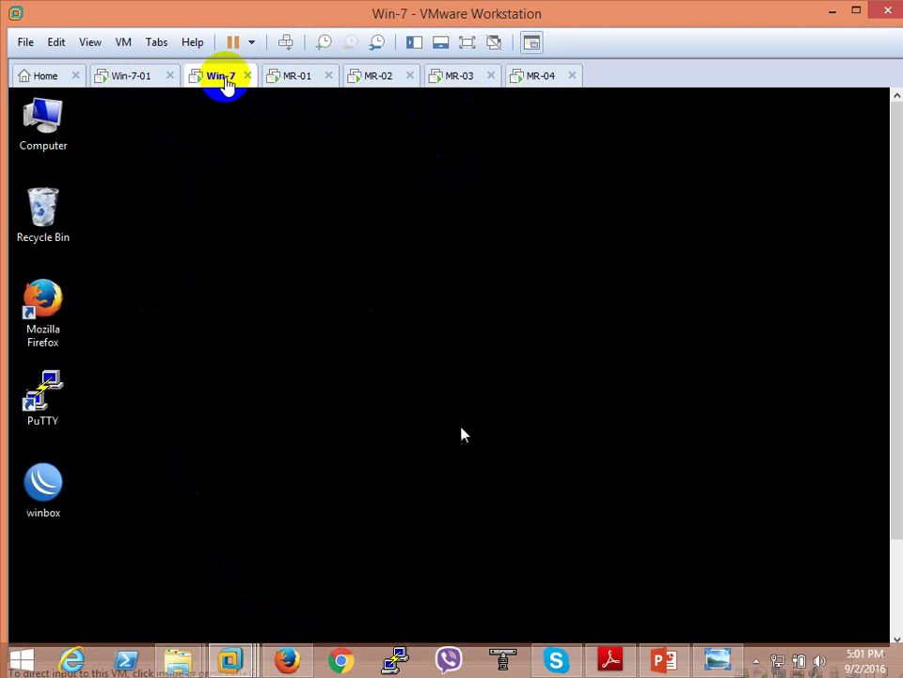
# - Move through Win-7-01 to the MR-04 console, then release input back to the host
pyautogui.click(124, 81)
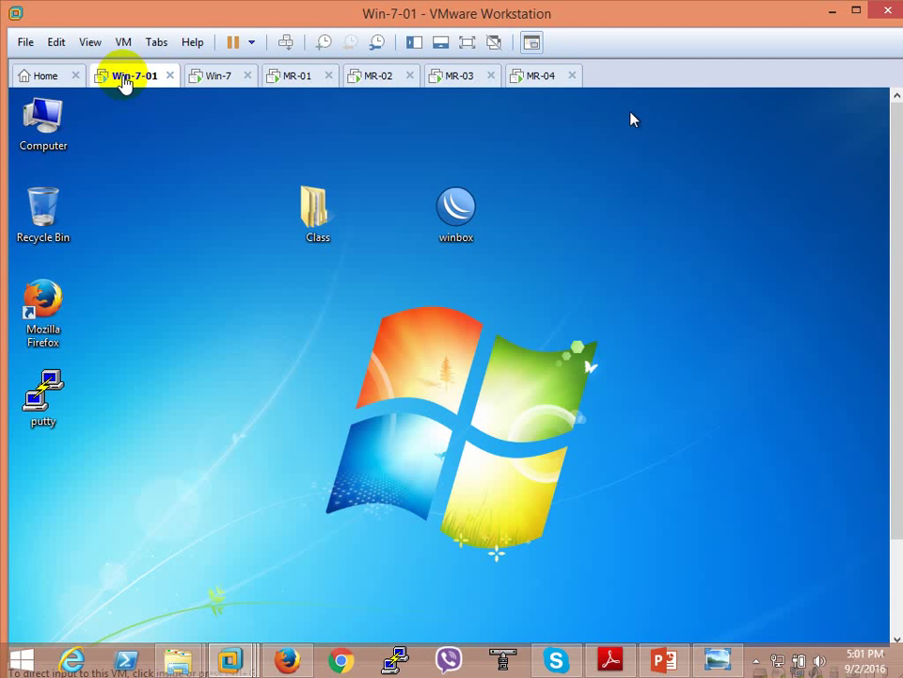
pyautogui.click(546, 78)
pyautogui.click(424, 263)
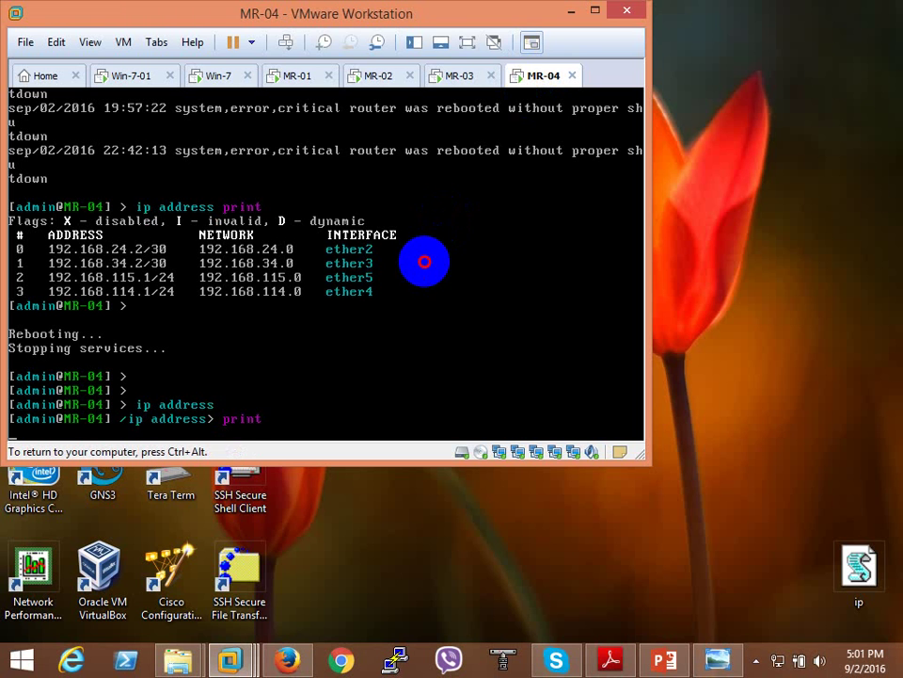
pyautogui.hotkey('ctrl', 'alt')
# - Power MR-04 off, confirm, power it back on, then switch to the MR-03 console
pyautogui.click(252, 42)
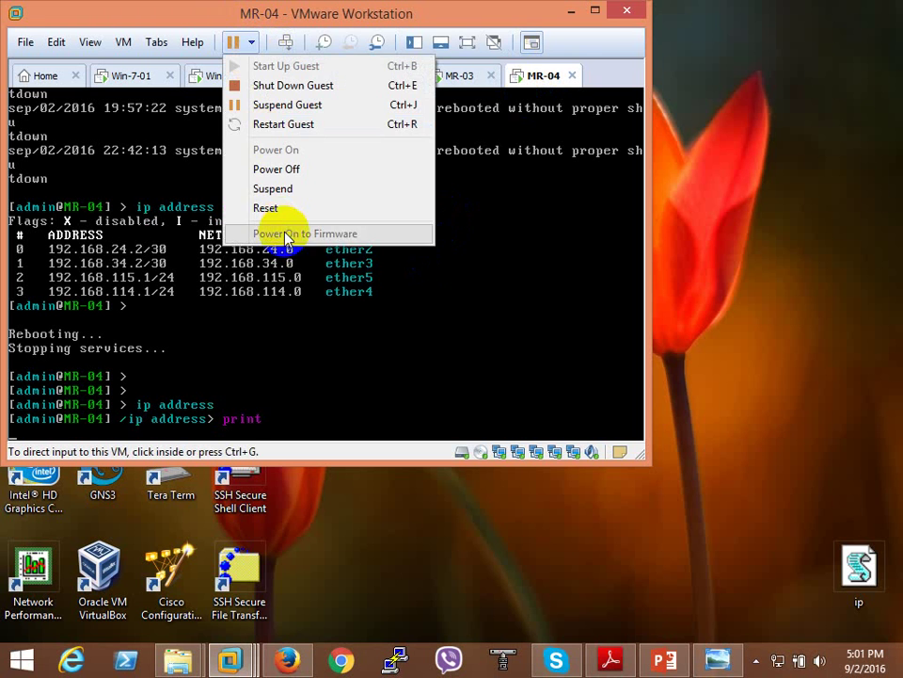
pyautogui.click(285, 171)
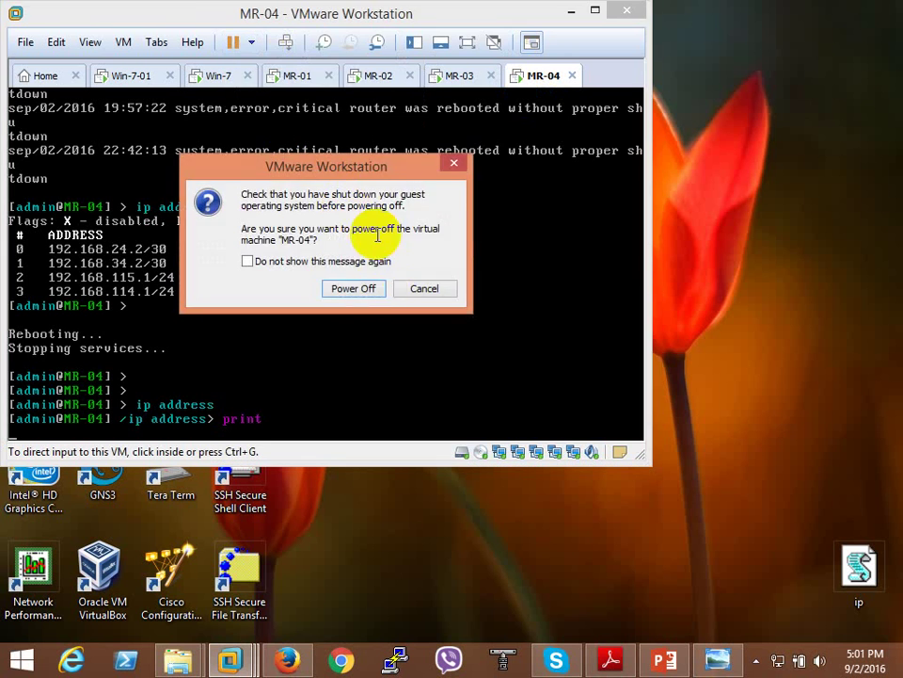
pyautogui.click(353, 288)
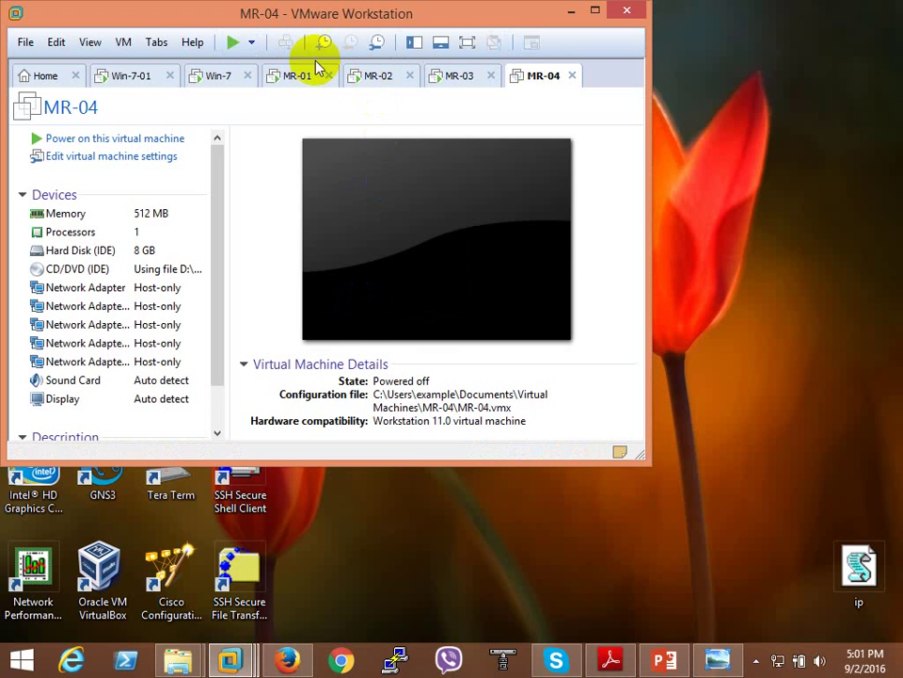
pyautogui.click(125, 139)
pyautogui.click(301, 181)
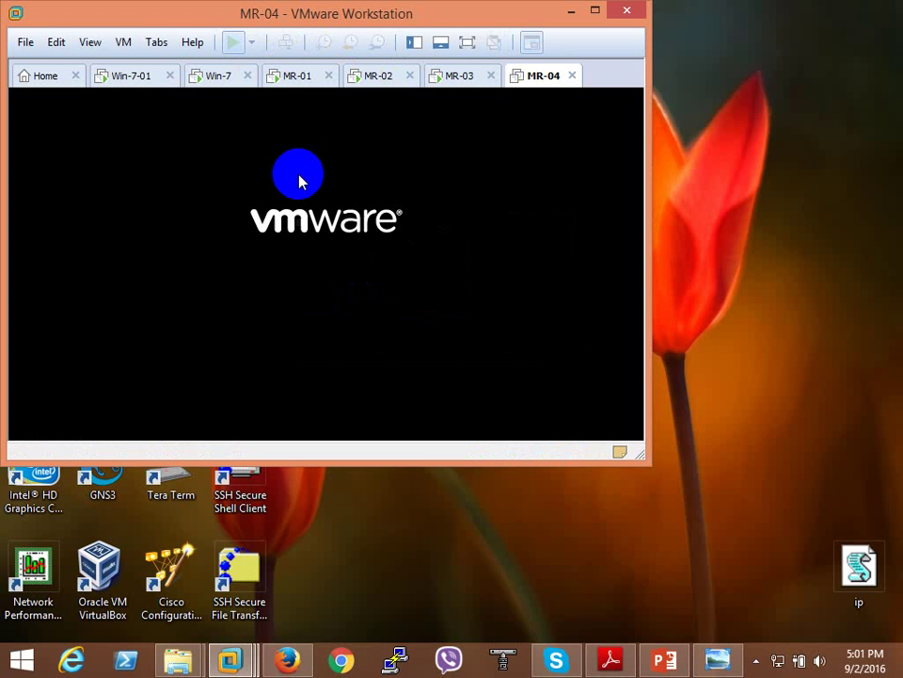
pyautogui.click(462, 79)
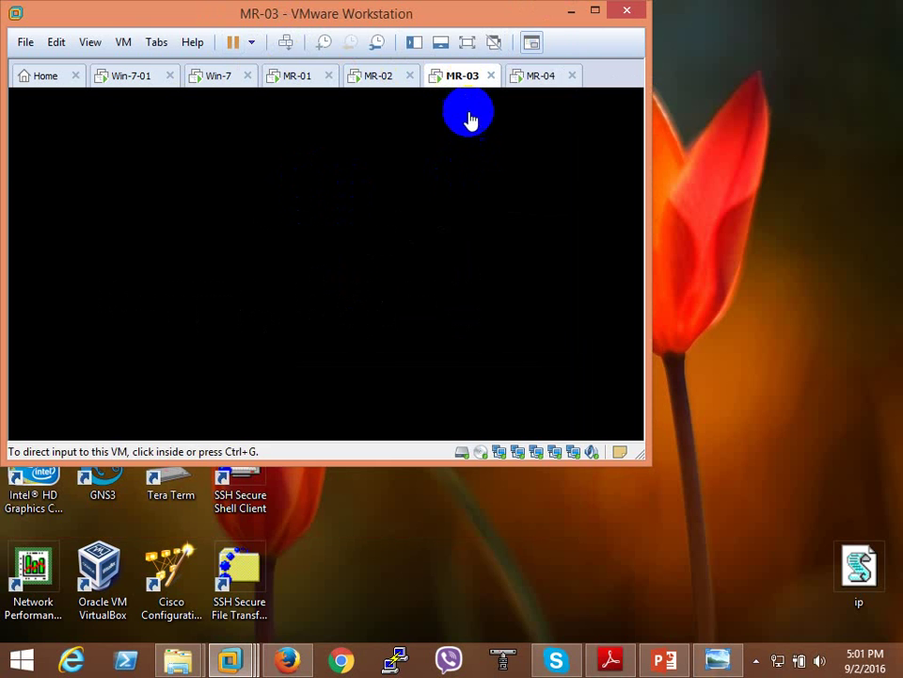
# - Print MR-03's IP addresses in the ip address section, then return to root with '/'
pyautogui.click(382, 206)
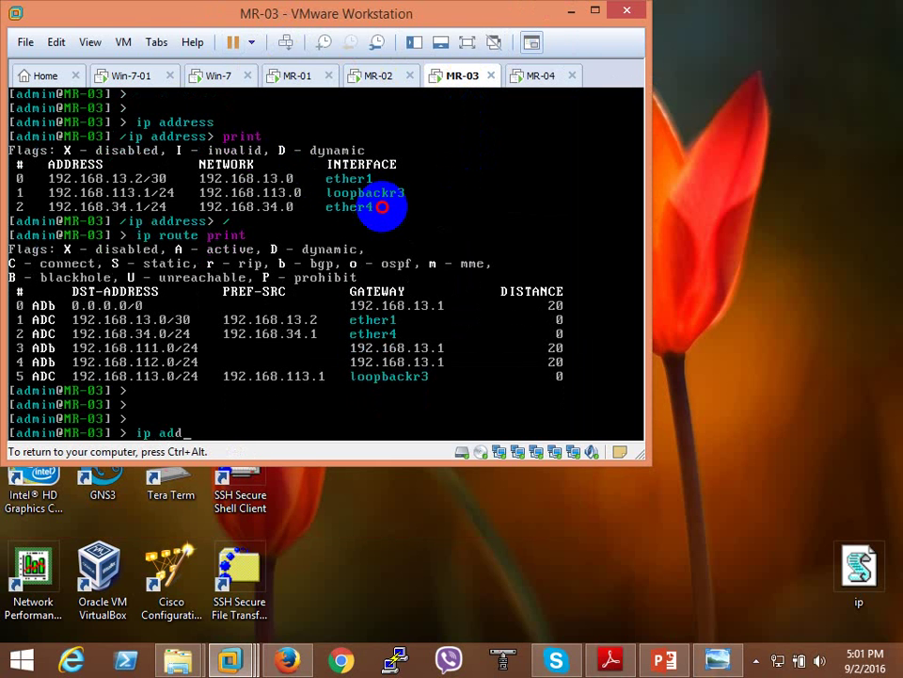
pyautogui.press('Return')
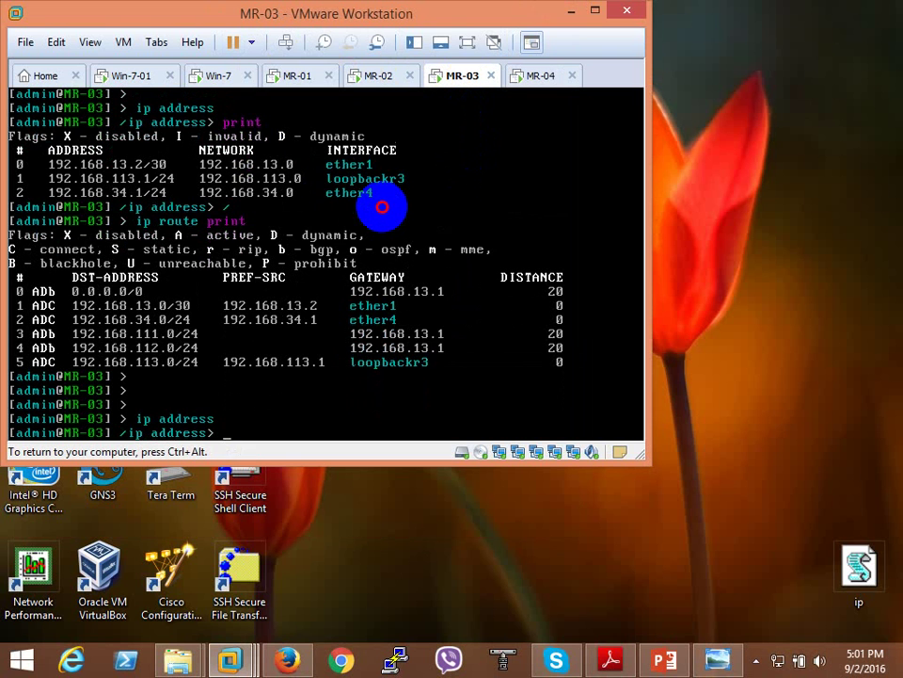
pyautogui.write('print')
pyautogui.press('Return')
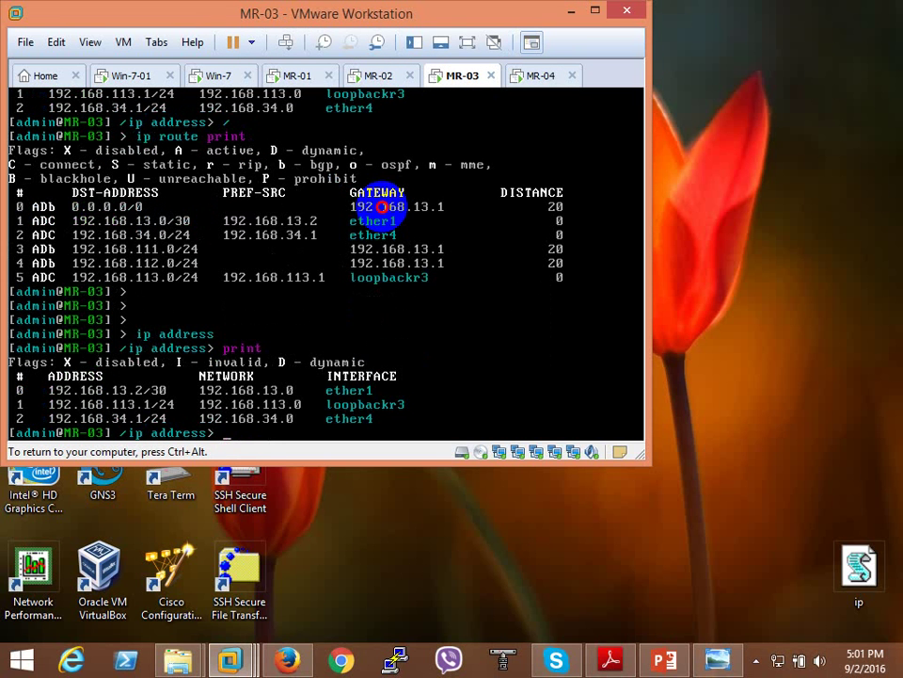
pyautogui.write('/')
pyautogui.press('Return')
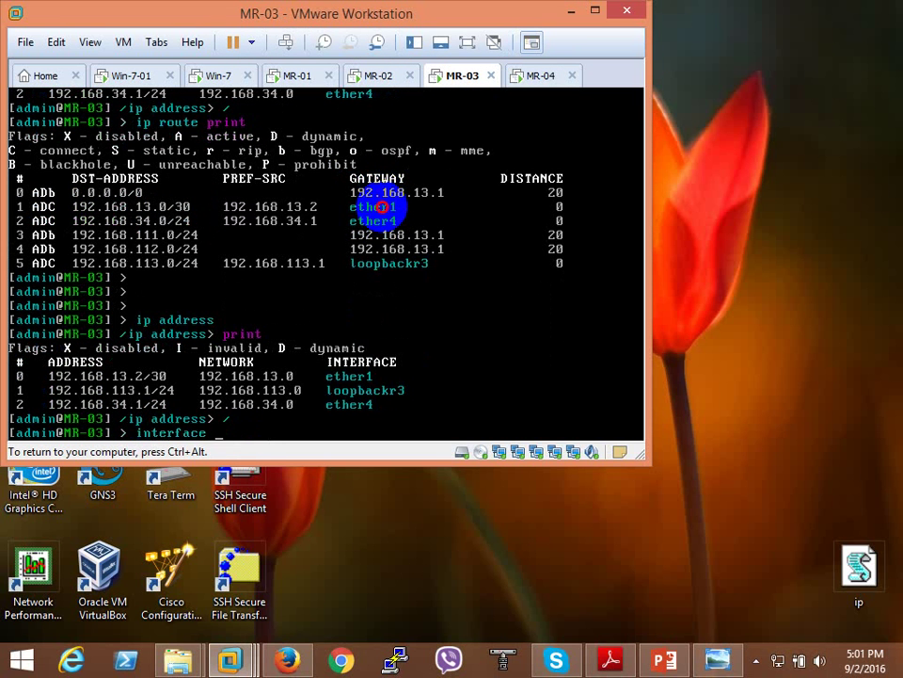
# - Print MR-03's interface bonding list, which is empty, then switch to MR-04
pyautogui.write('interface bonding')
pyautogui.press('Return')
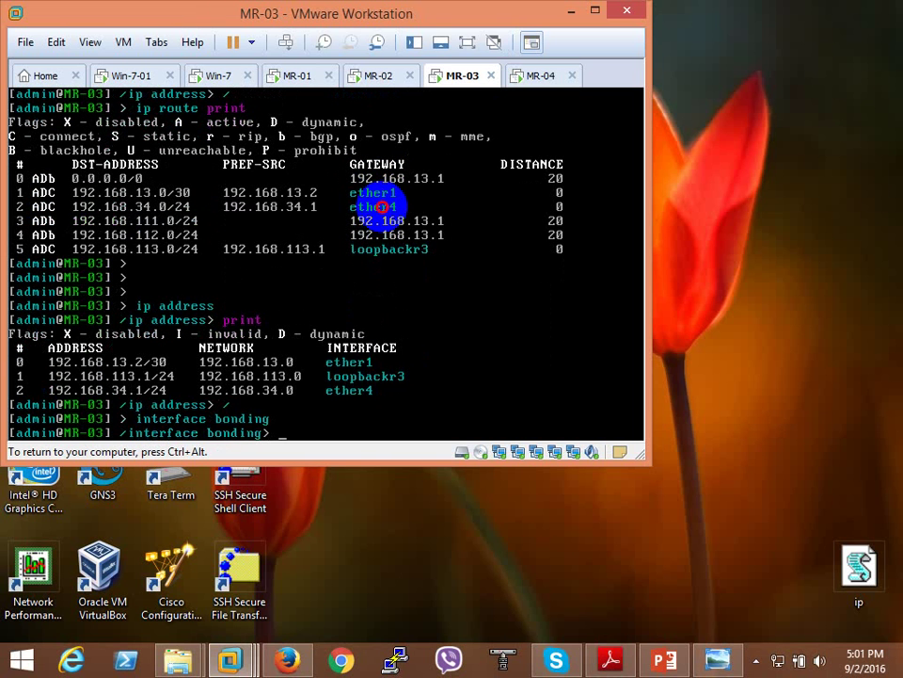
pyautogui.write('print')
pyautogui.press('Return')
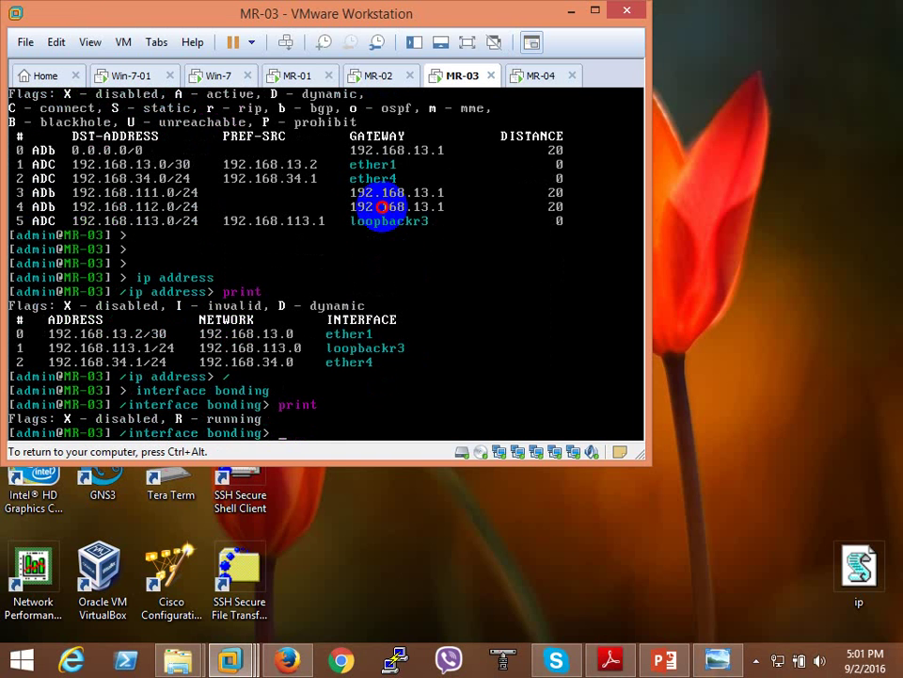
pyautogui.press('Return')
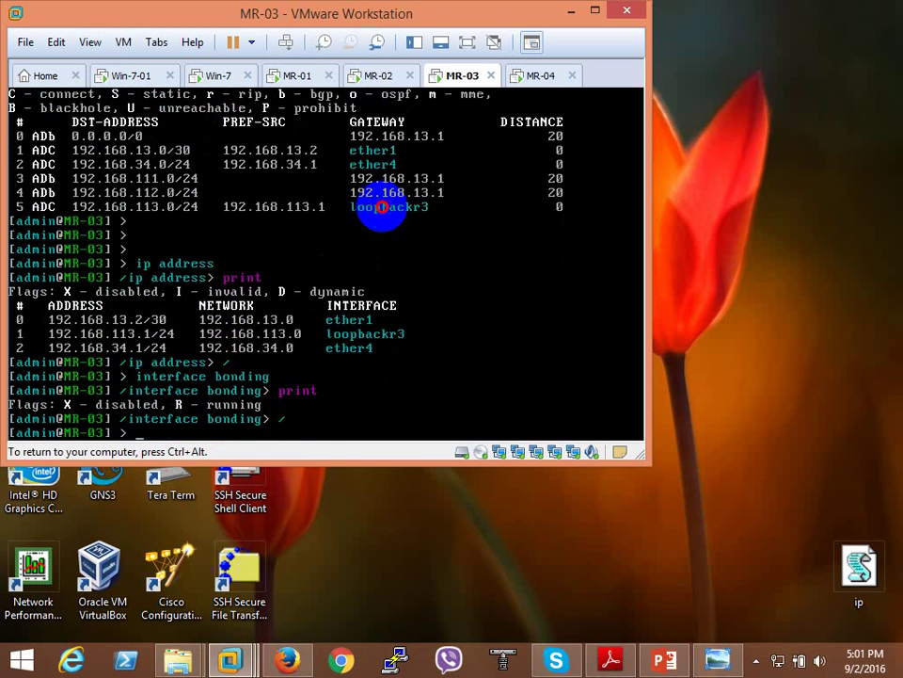
pyautogui.hotkey('ctrl', 'alt')
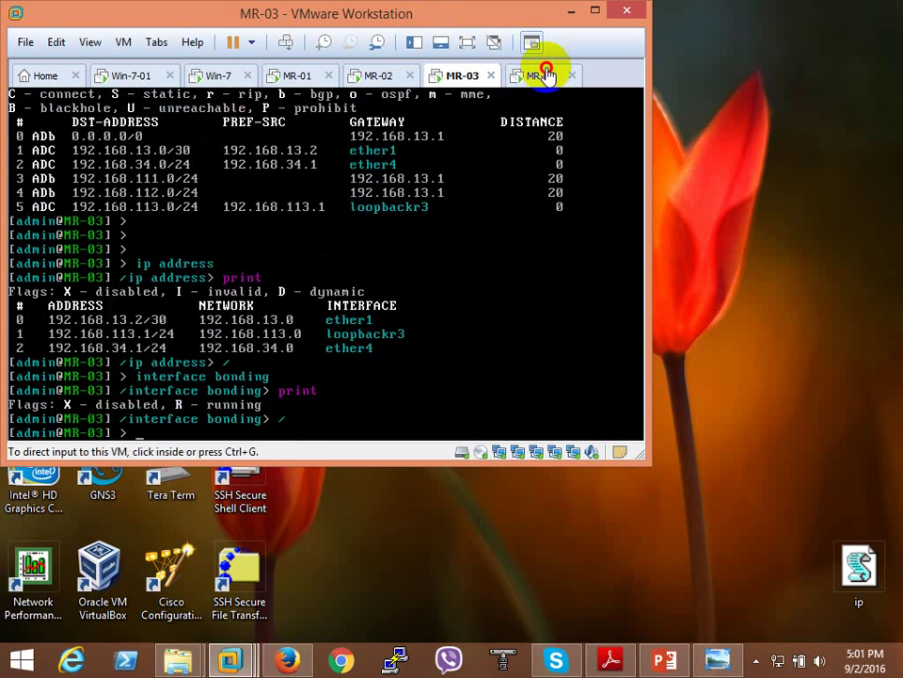
pyautogui.click(543, 76)
# - Log in to the MR-04 console as admin with an empty password
pyautogui.click(289, 188)
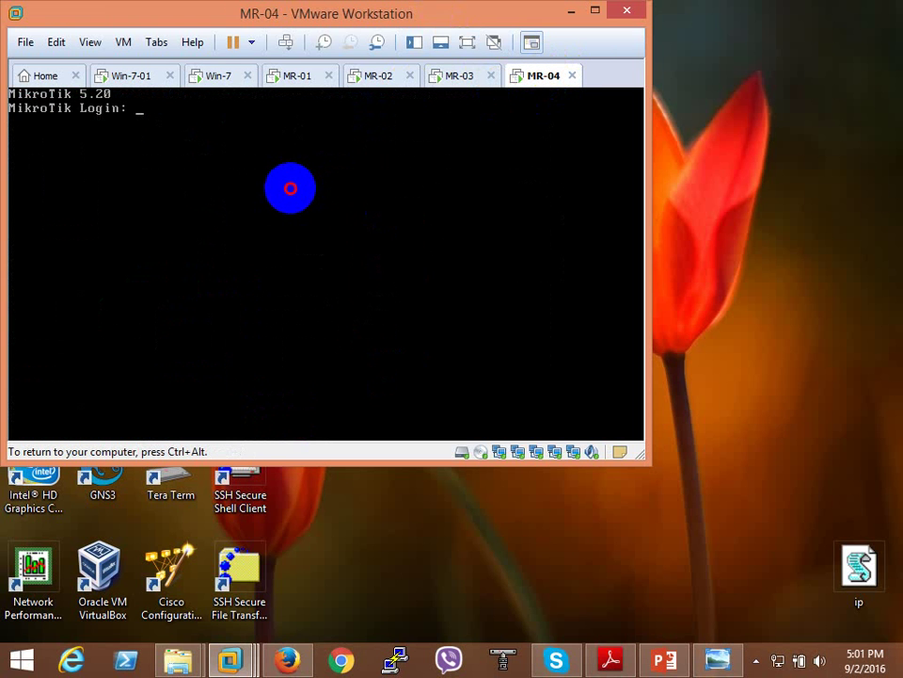
pyautogui.write('admin')
pyautogui.press('Return')
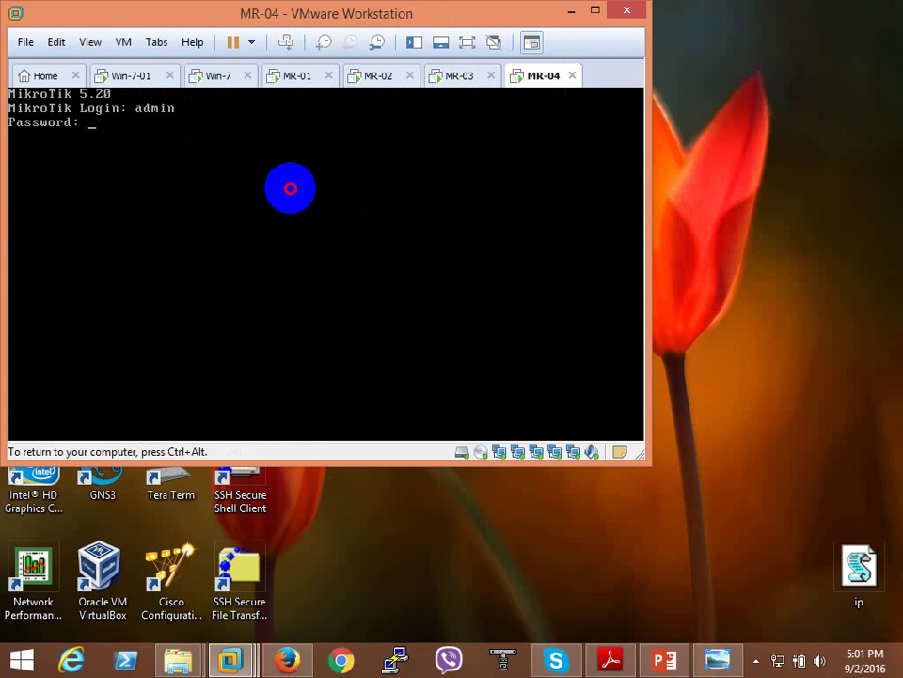
pyautogui.press('Return')
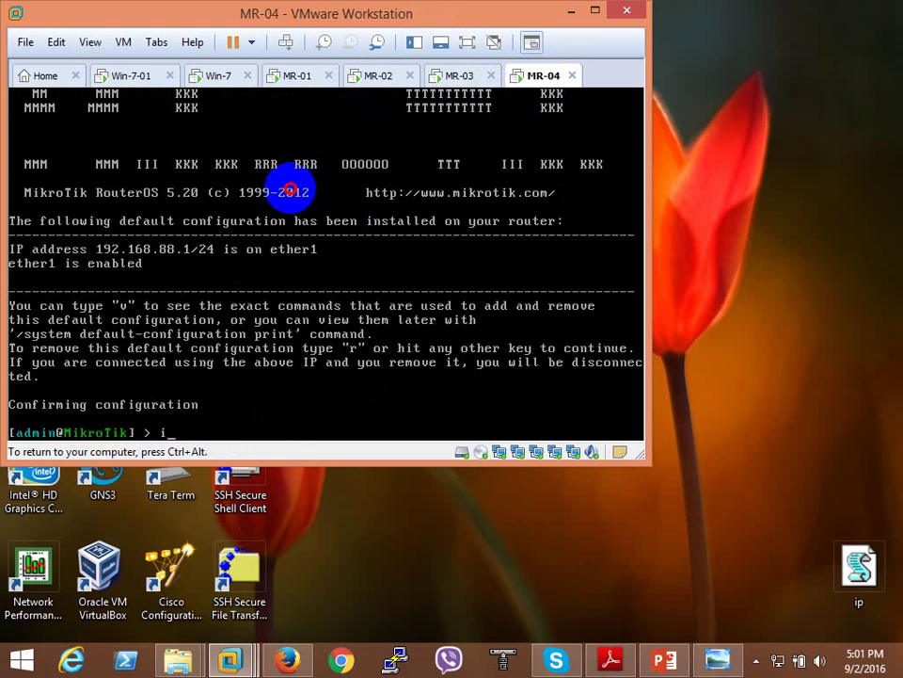
# - List MR-04's addresses and remove the default 192.168.88.1/24 with 'remove 0'
pyautogui.press('Return')
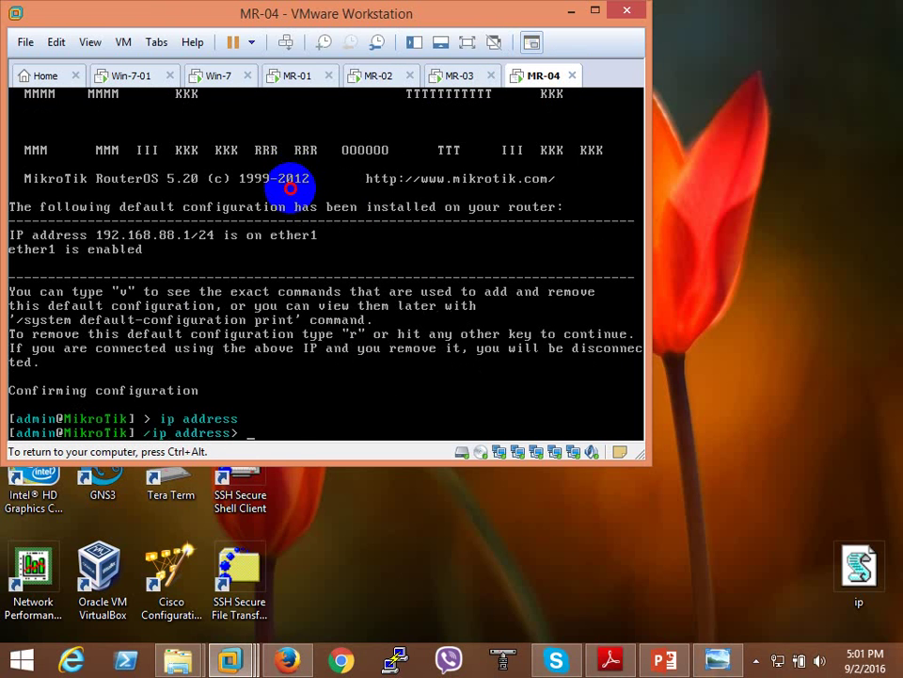
pyautogui.write('print')
pyautogui.press('Return')
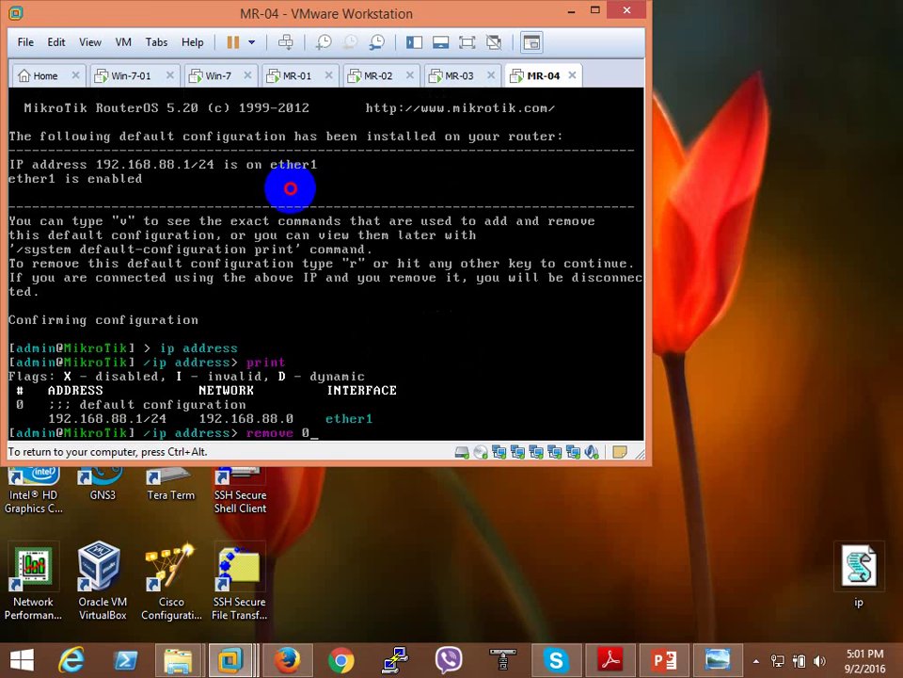
pyautogui.write('remove 0')
pyautogui.press('Return')
pyautogui.press('Return')
pyautogui.press('Return')
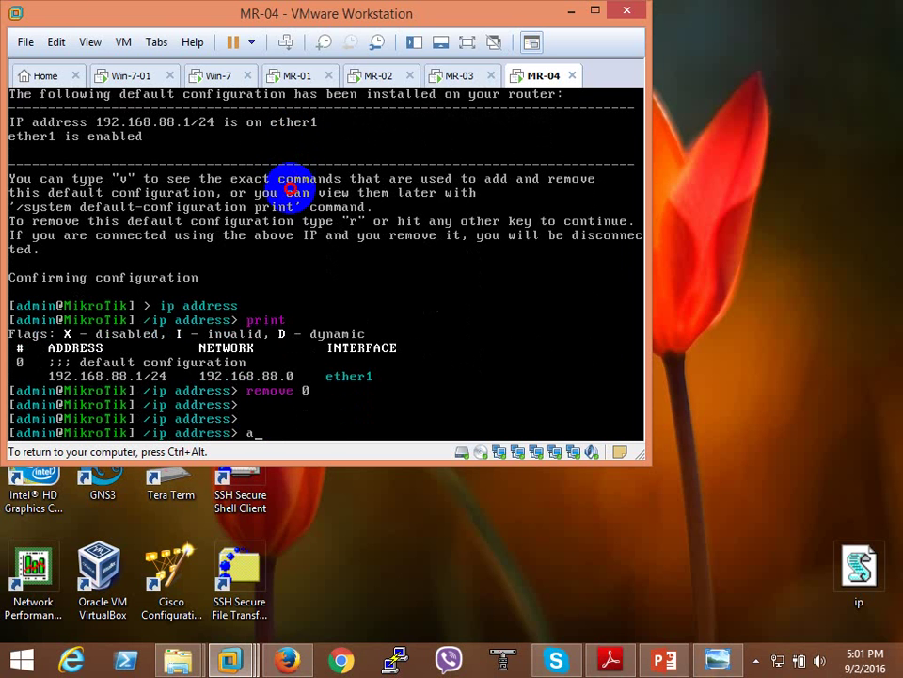
# - Add 192.168.114.1/24 on ether4 and 192.168.115.1/24 on ether5, then print to verify
pyautogui.write('add a')
pyautogui.press('Tab')
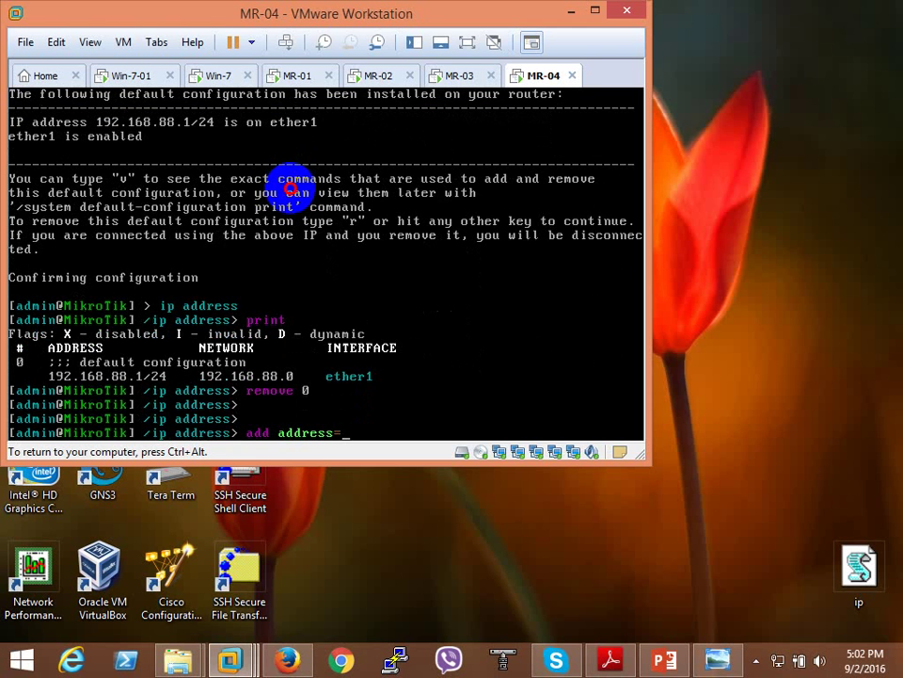
pyautogui.hotkey('ctrl', 'alt')
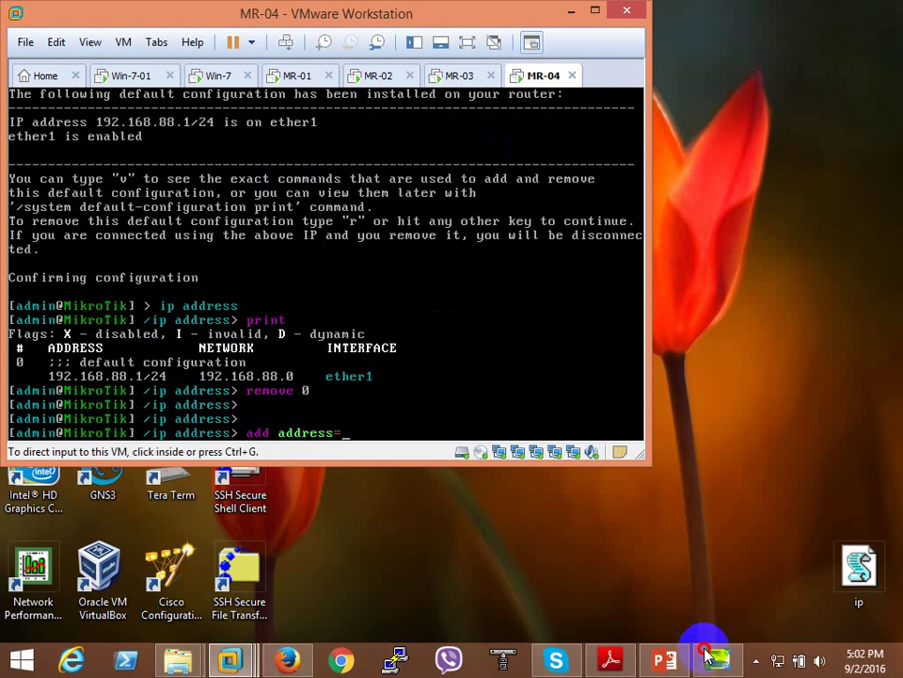
pyautogui.click(720, 664)
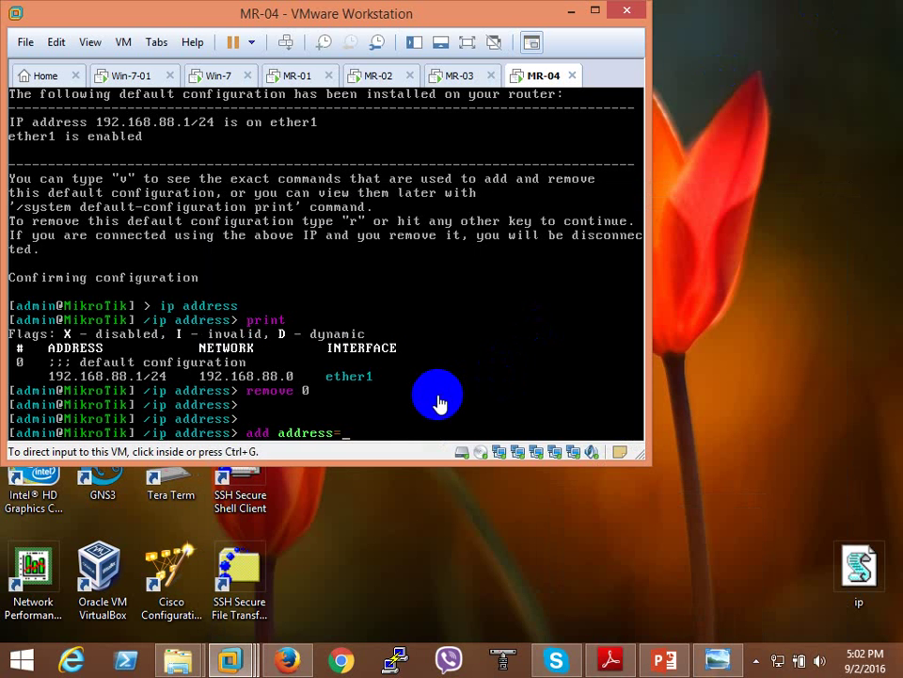
pyautogui.click(433, 396)
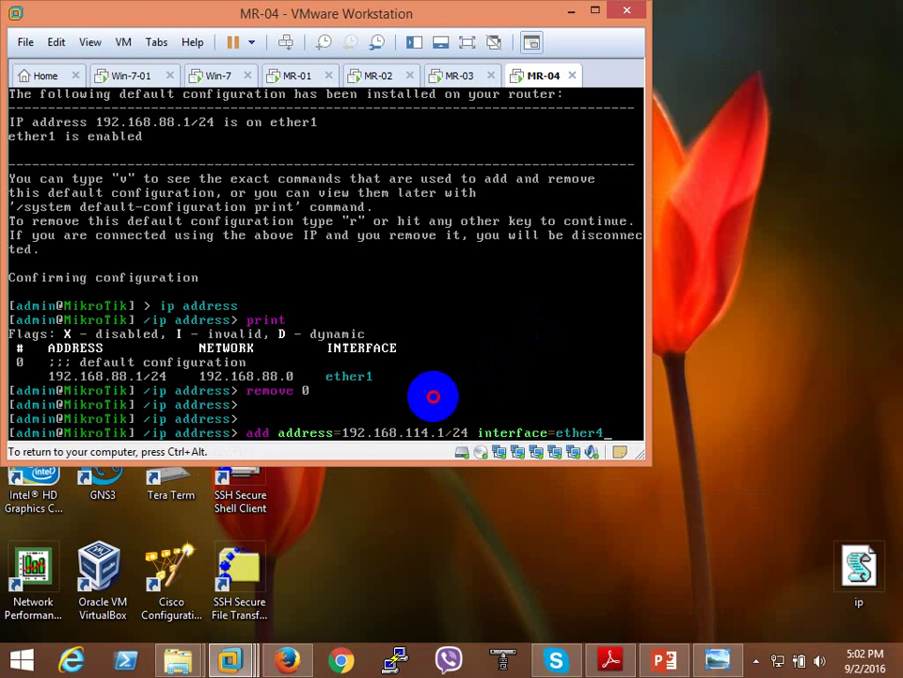
pyautogui.press('Return')
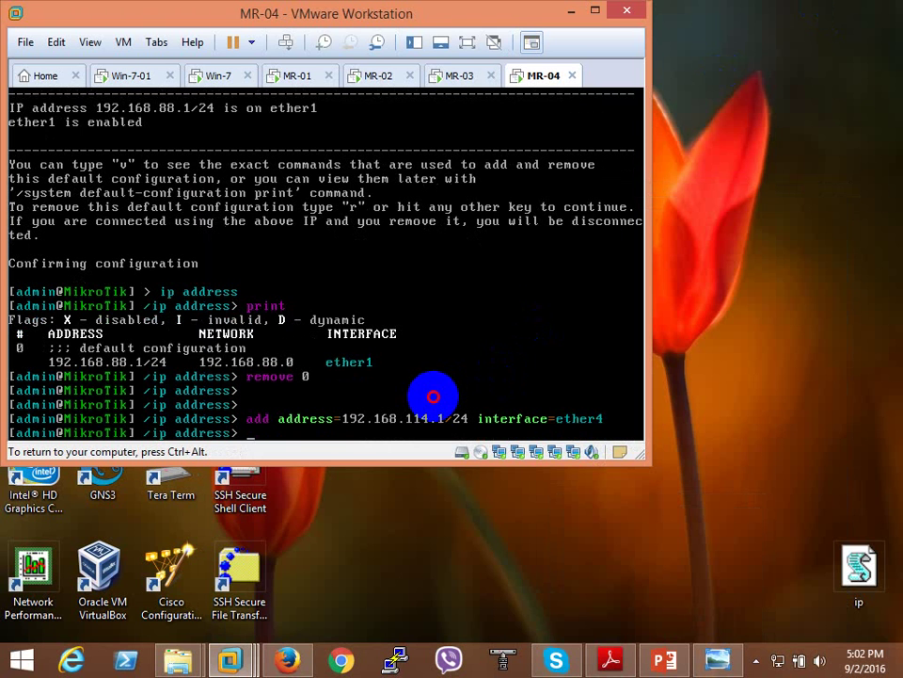
pyautogui.press('Up')
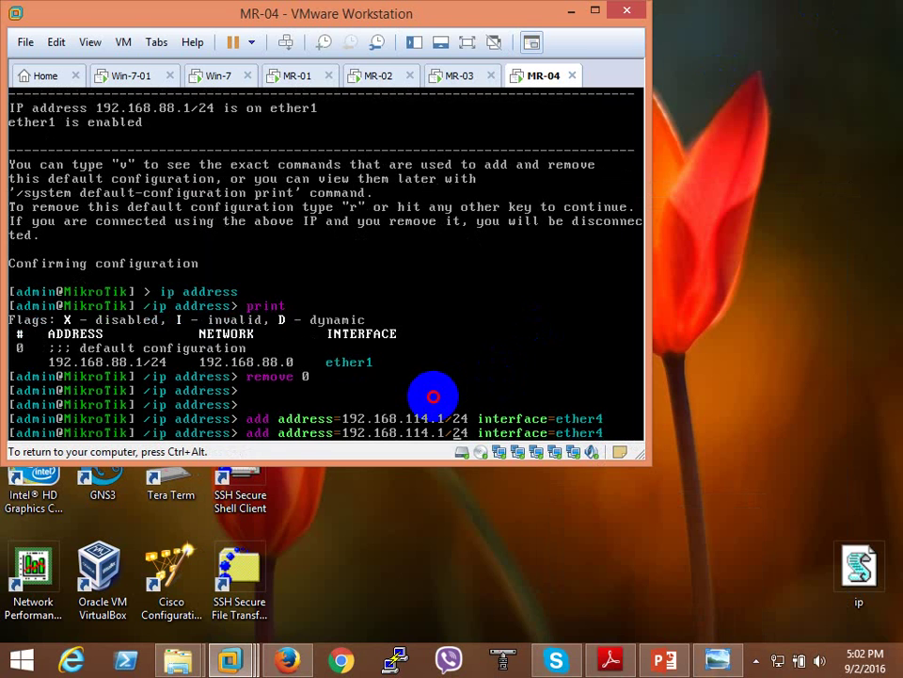
pyautogui.press('BackSpace')
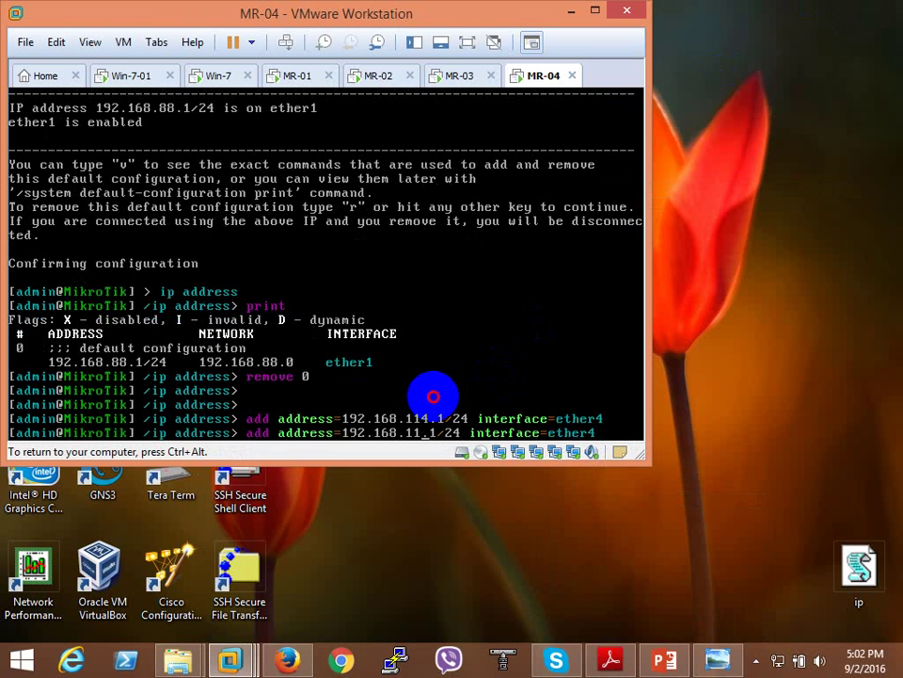
pyautogui.write('5')
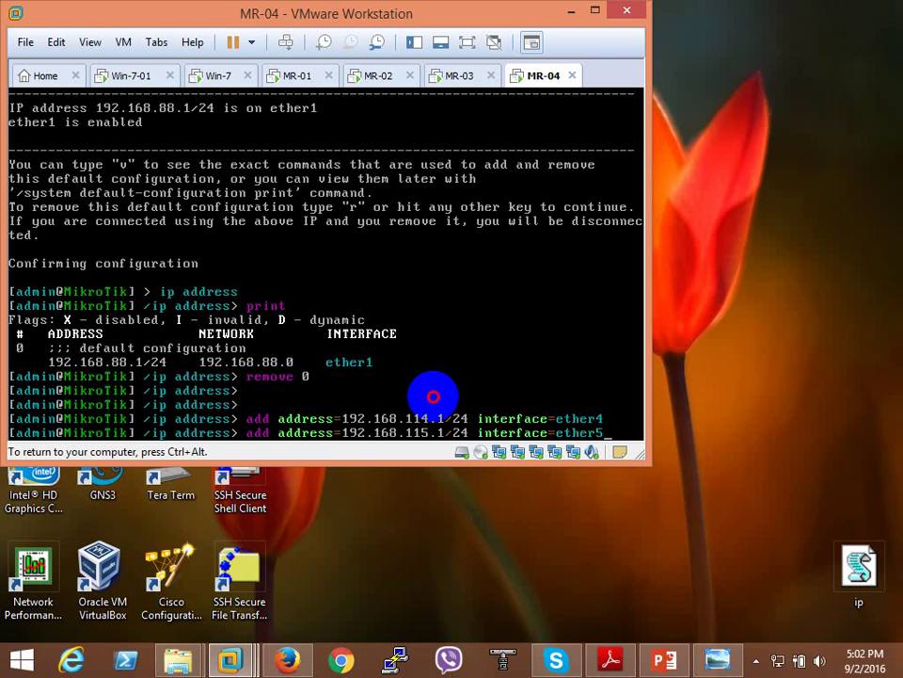
pyautogui.press('Return')
pyautogui.press('Return')
pyautogui.press('Return')
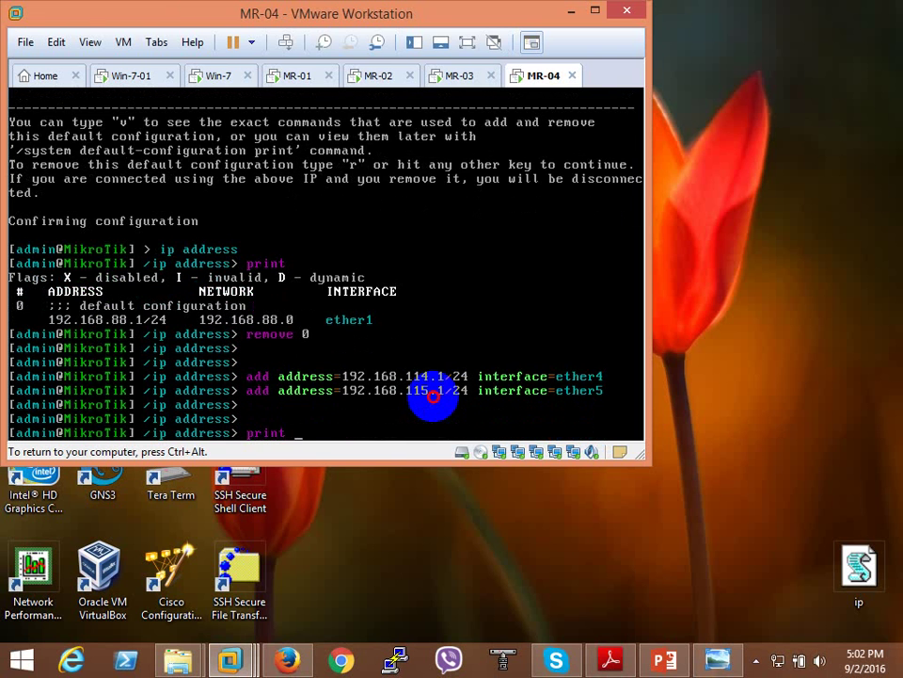
pyautogui.press('Return')
pyautogui.hotkey('ctrl', 'alt')
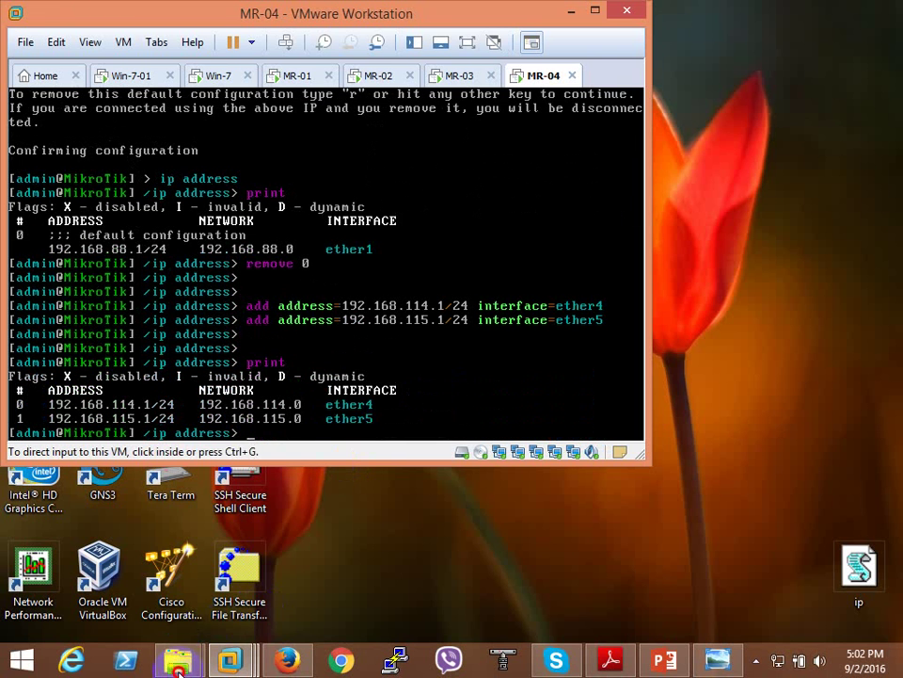
# - Maximize VMware and show the Win-7-01 guest full screen
pyautogui.click(603, 14)
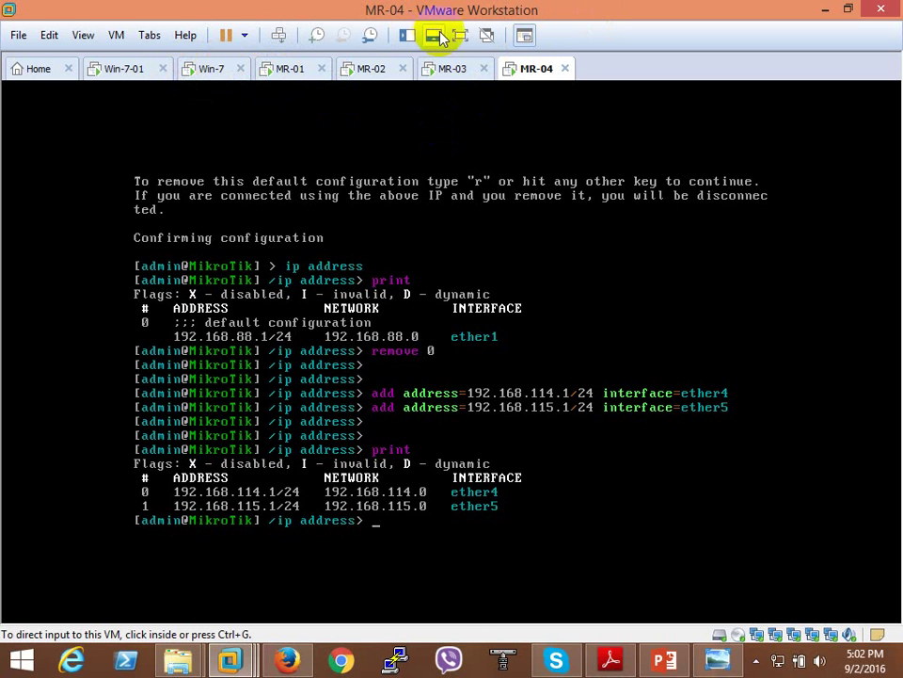
pyautogui.click(210, 72)
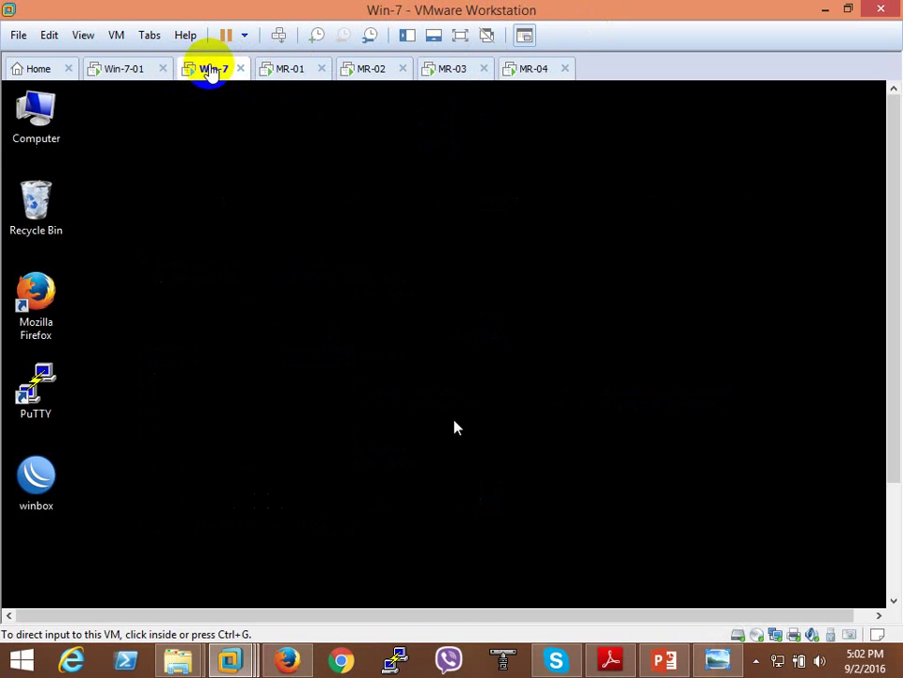
pyautogui.click(146, 71)
pyautogui.click(461, 35)
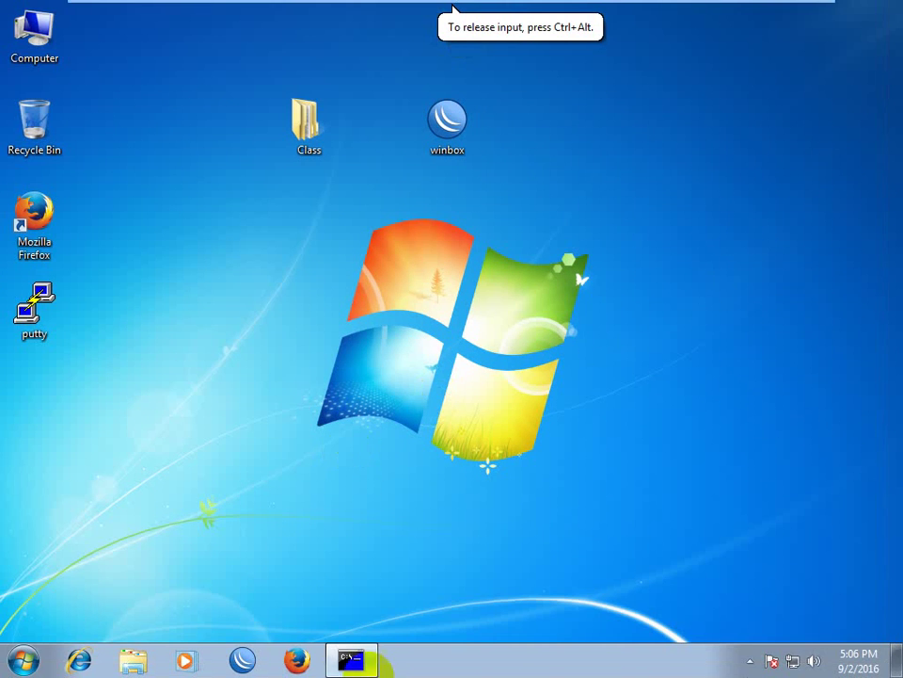
# - Launch WinBox, allow it to run, and connect to 192.168.114.1 in a maximized window
pyautogui.click(241, 659)
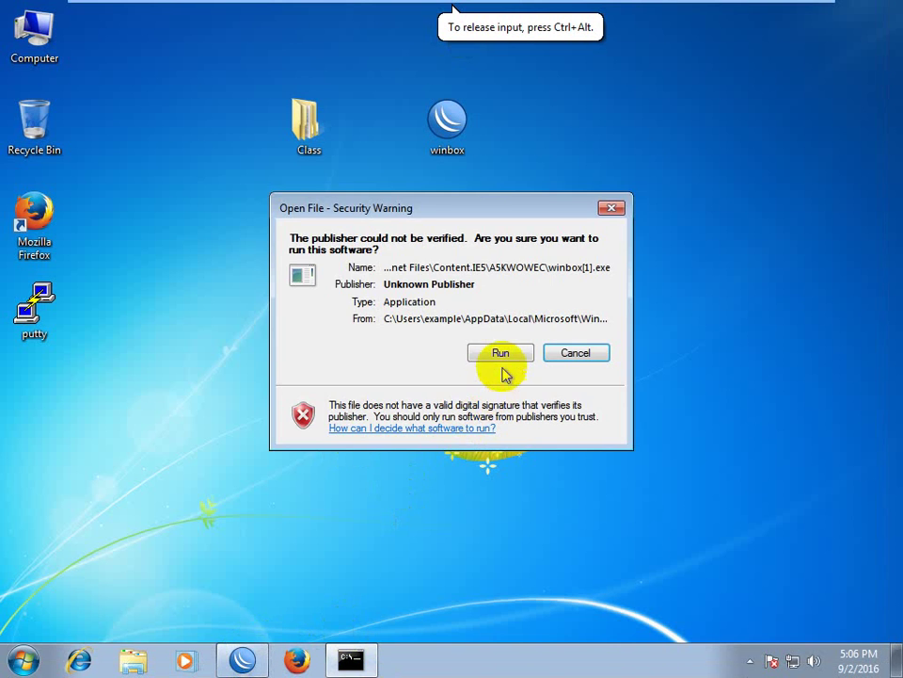
pyautogui.click(500, 355)
pyautogui.doubleClick(212, 268)
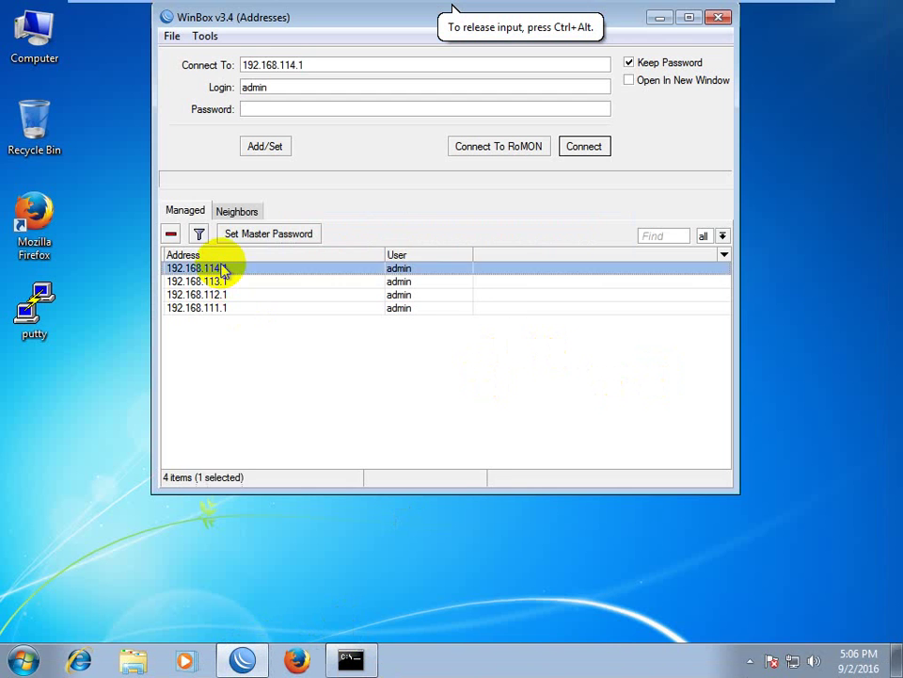
pyautogui.click(727, 111)
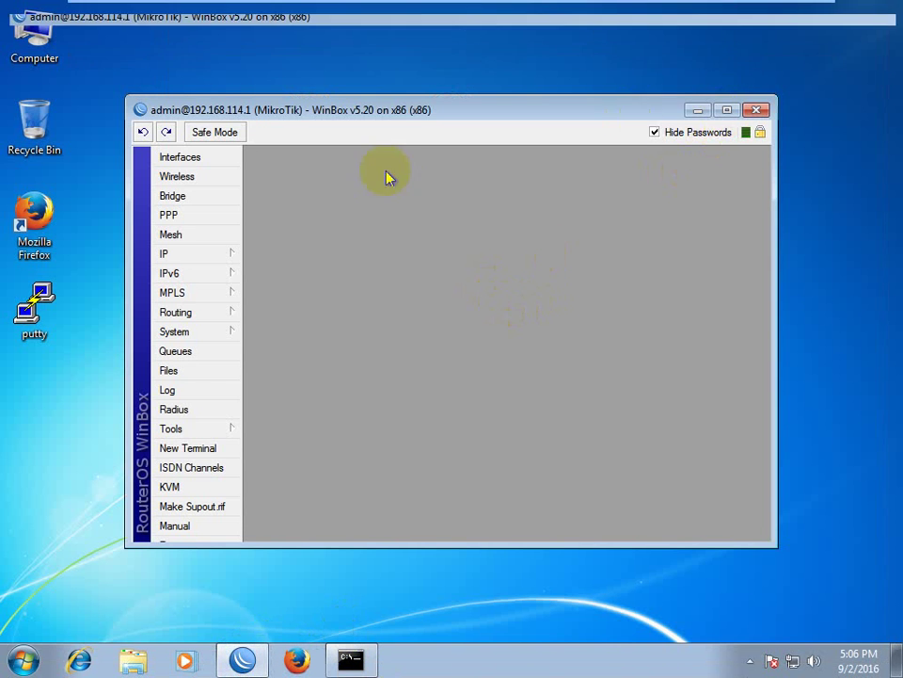
# - Open the IP address list and add 192.168.24.2/30 on ether2
pyautogui.click(56, 153)
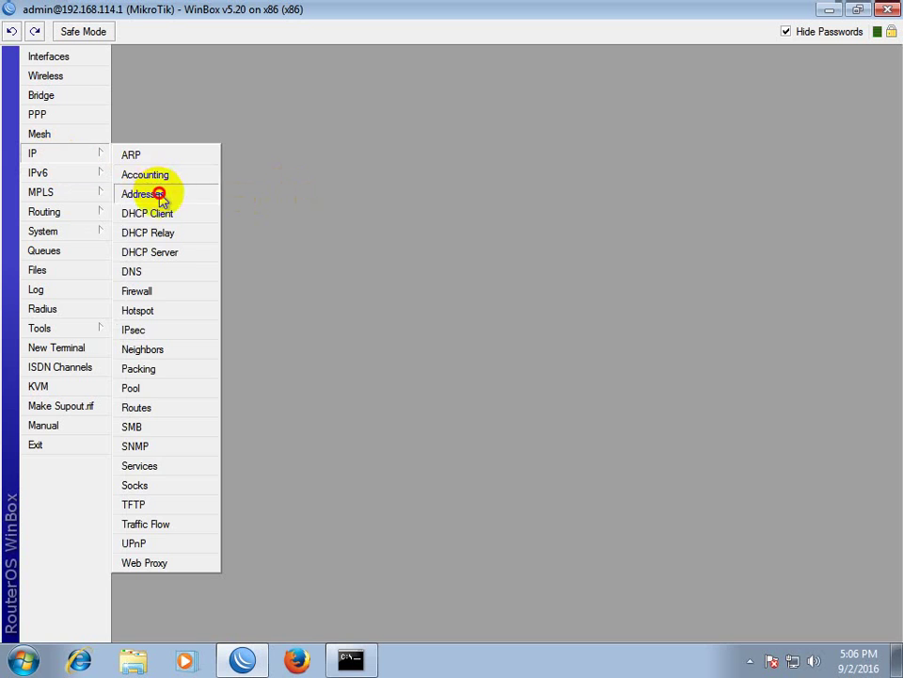
pyautogui.click(158, 193)
pyautogui.moveTo(655, 272); pyautogui.dragTo(778, 269)
pyautogui.moveTo(474, 247); pyautogui.dragTo(503, 247)
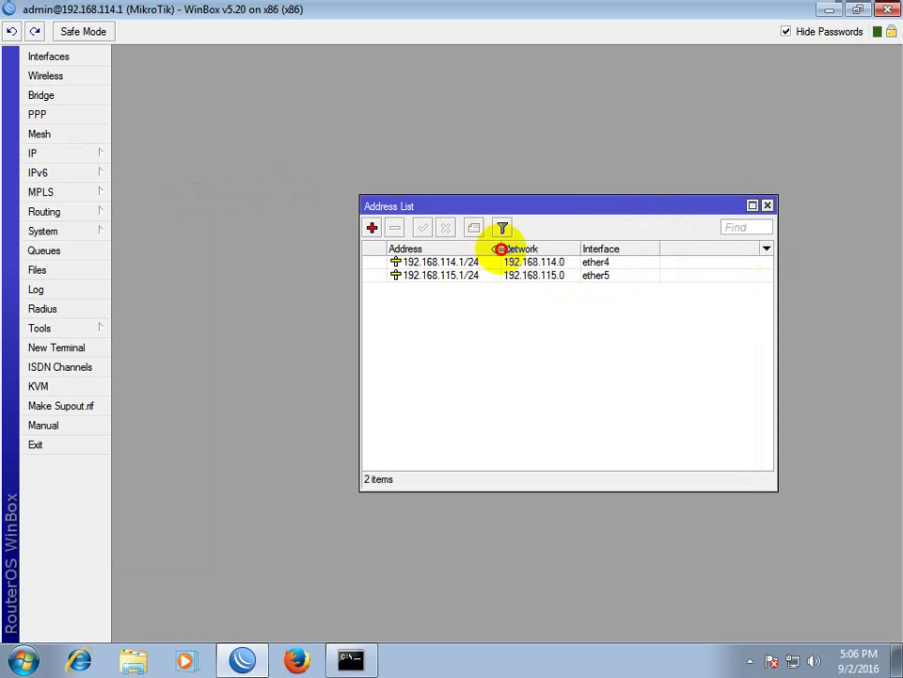
pyautogui.click(372, 228)
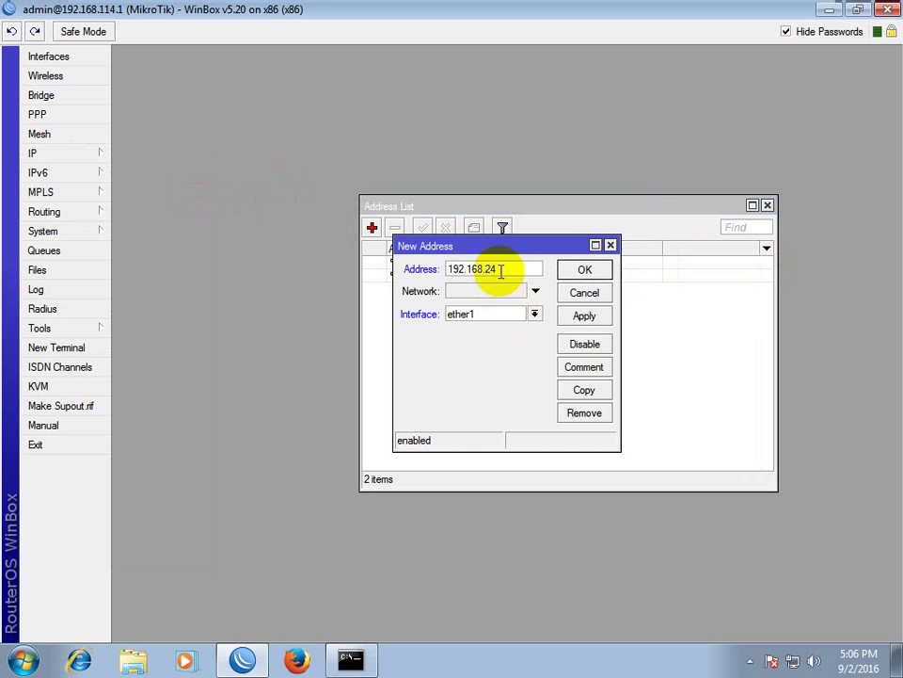
pyautogui.click(535, 315)
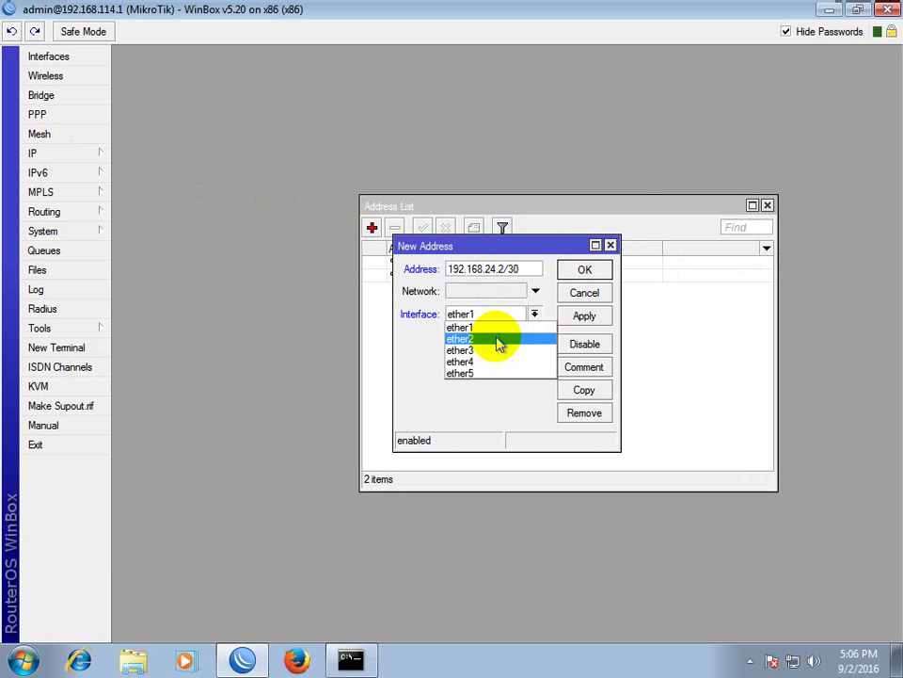
pyautogui.click(498, 339)
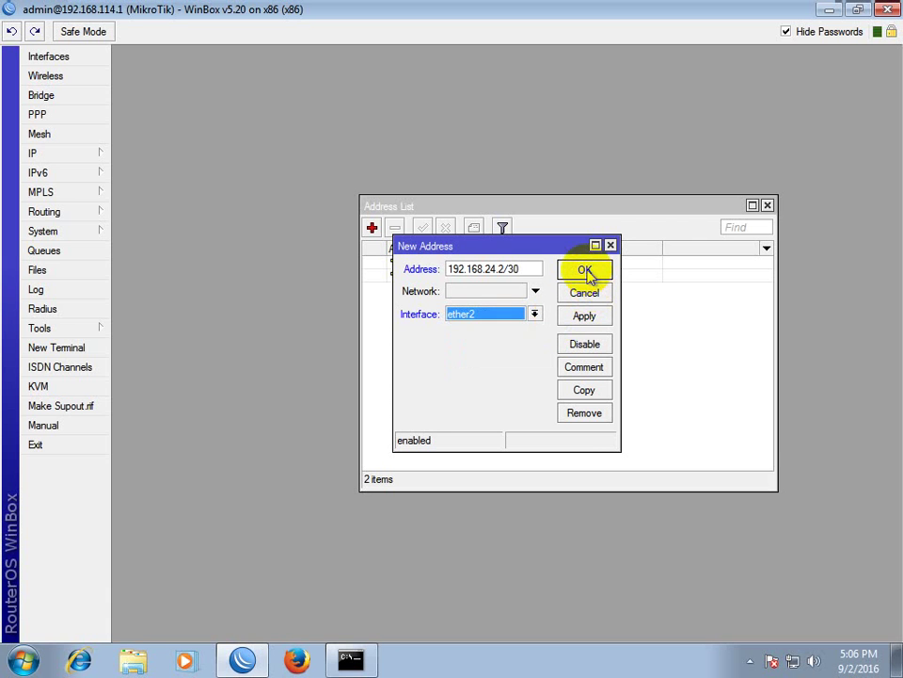
pyautogui.click(586, 271)
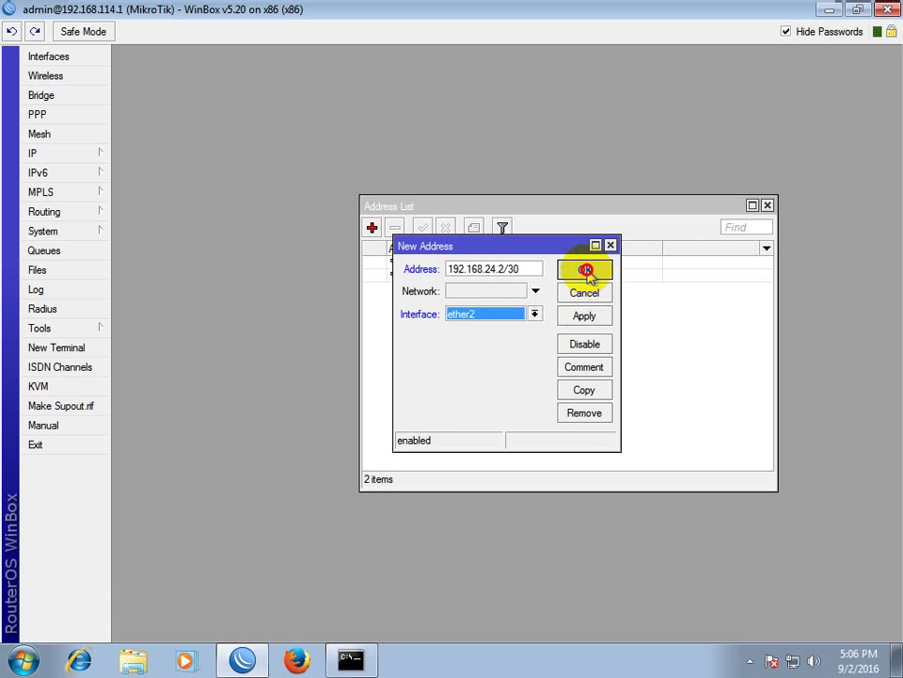
# - Add 192.168.34.2/30 on ether3 and select the new entry
pyautogui.click(372, 227)
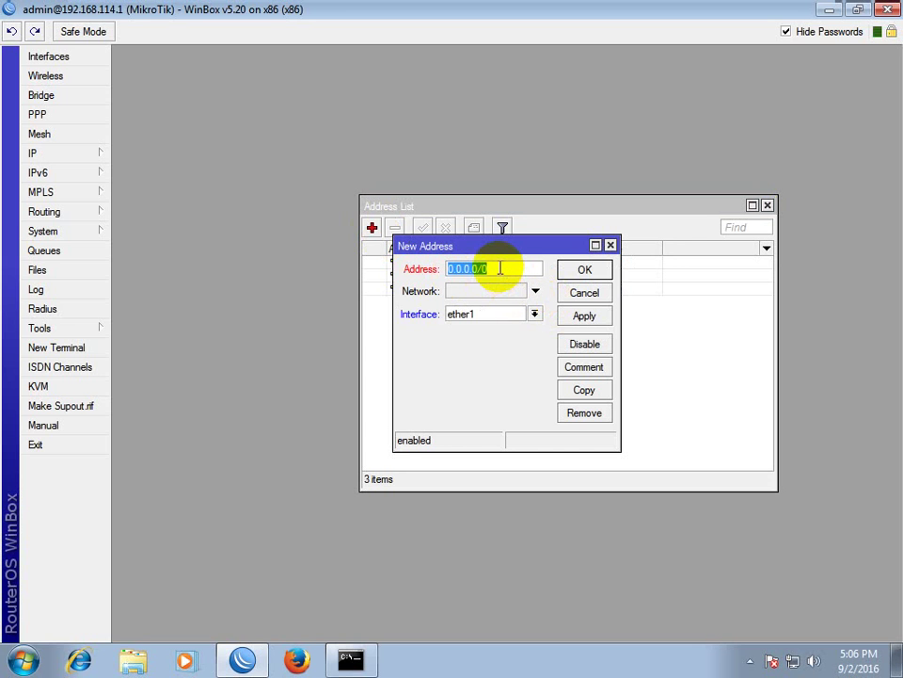
pyautogui.write('192.168.34.2/30')
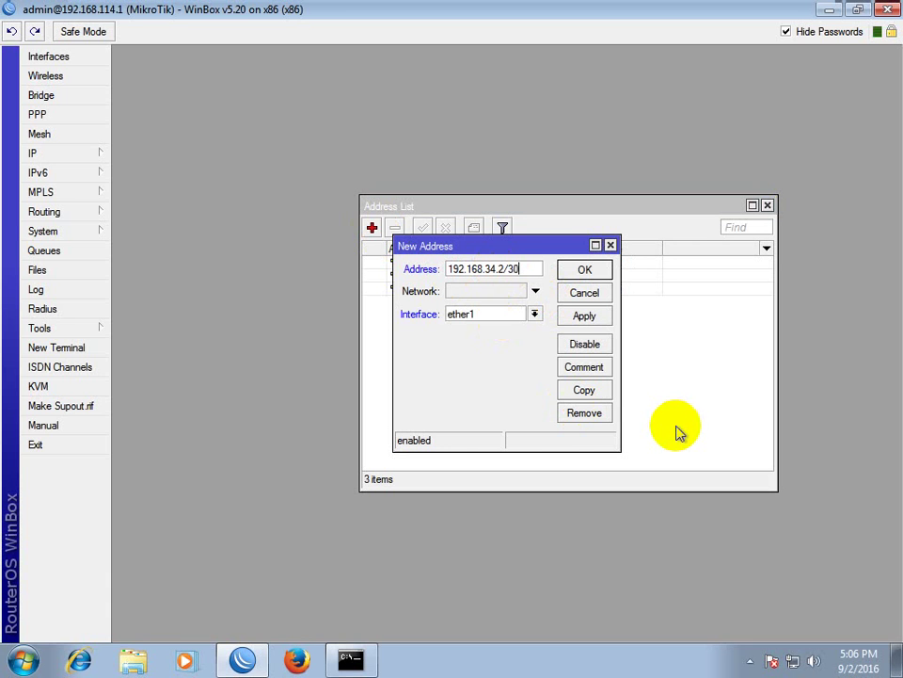
pyautogui.click(534, 313)
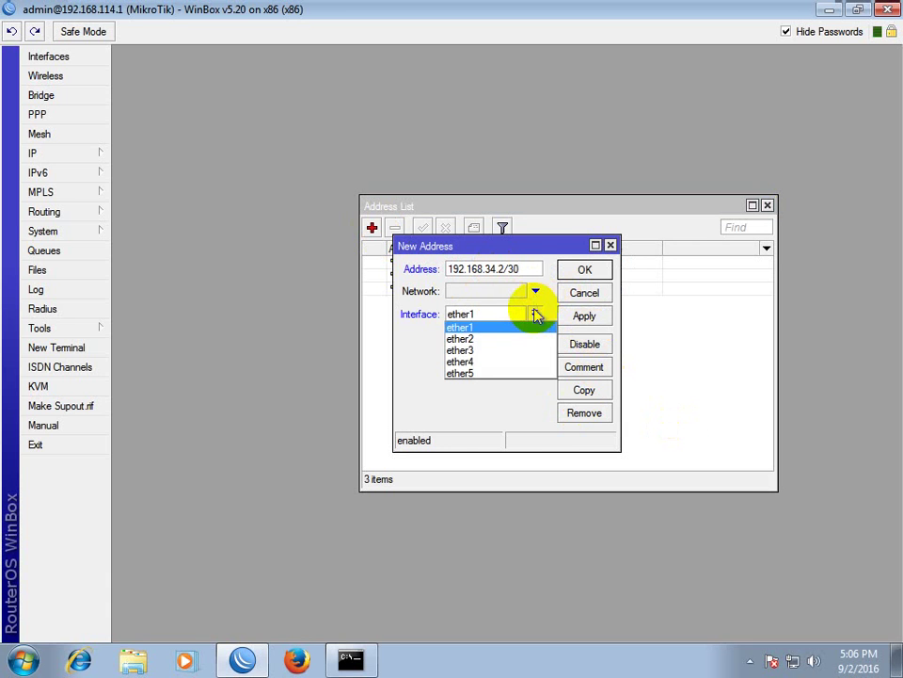
pyautogui.click(490, 350)
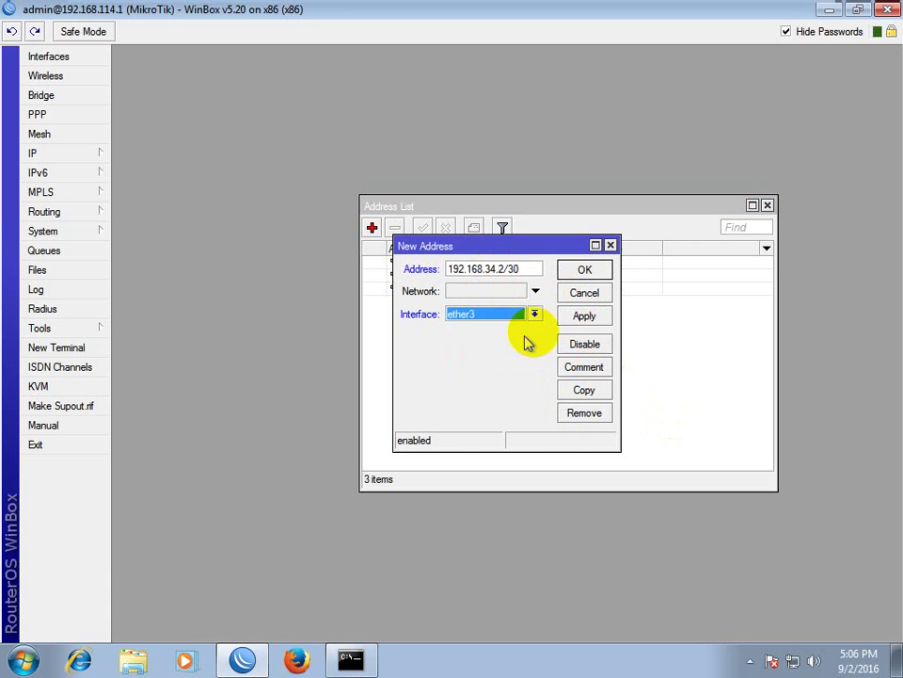
pyautogui.click(585, 270)
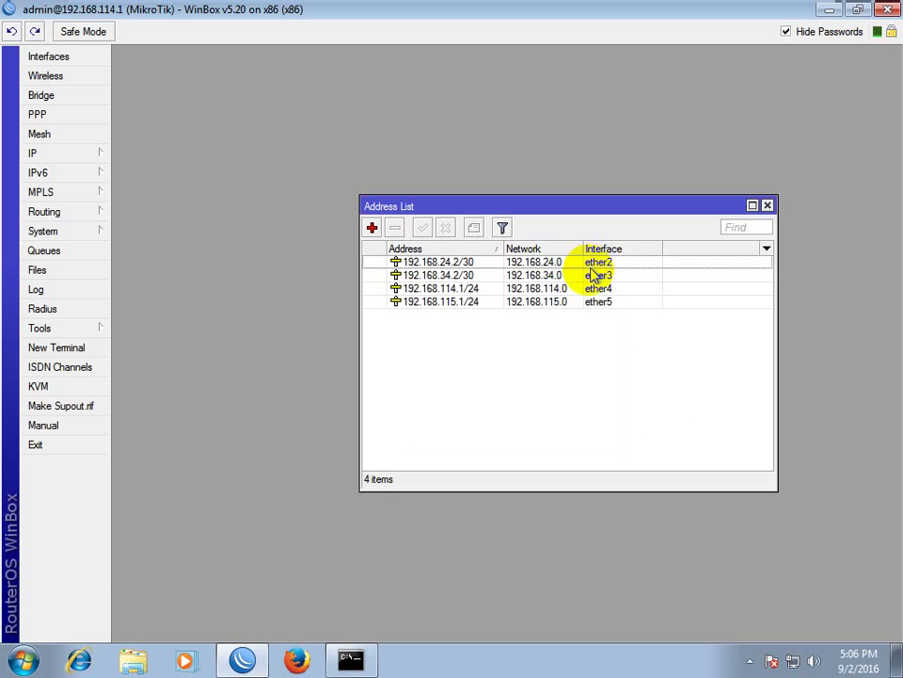
pyautogui.click(587, 276)
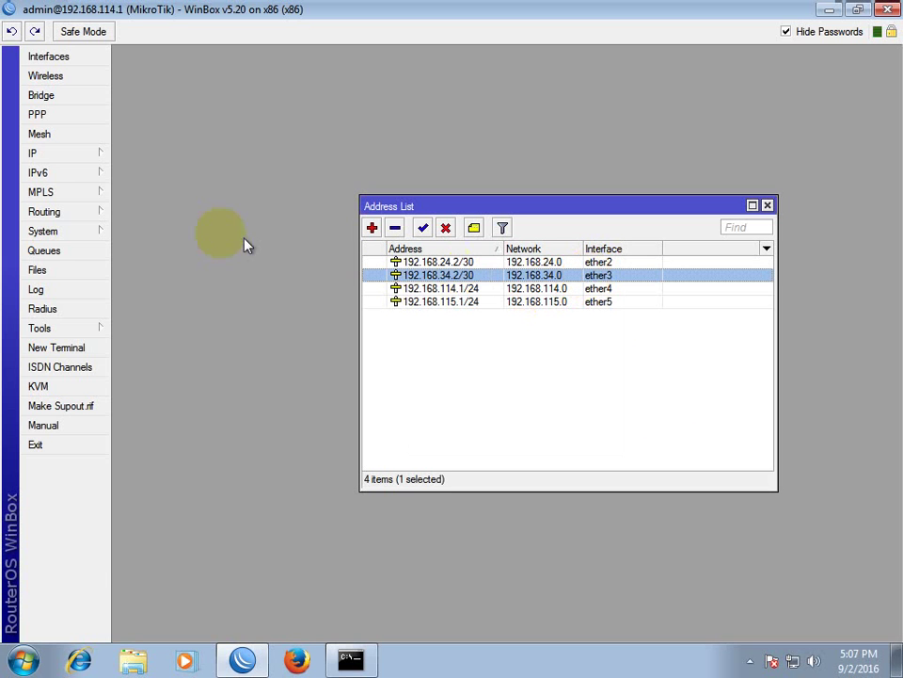
# - Open the ARP table and the Ping tool, arranging them beside the address list
pyautogui.click(76, 154)
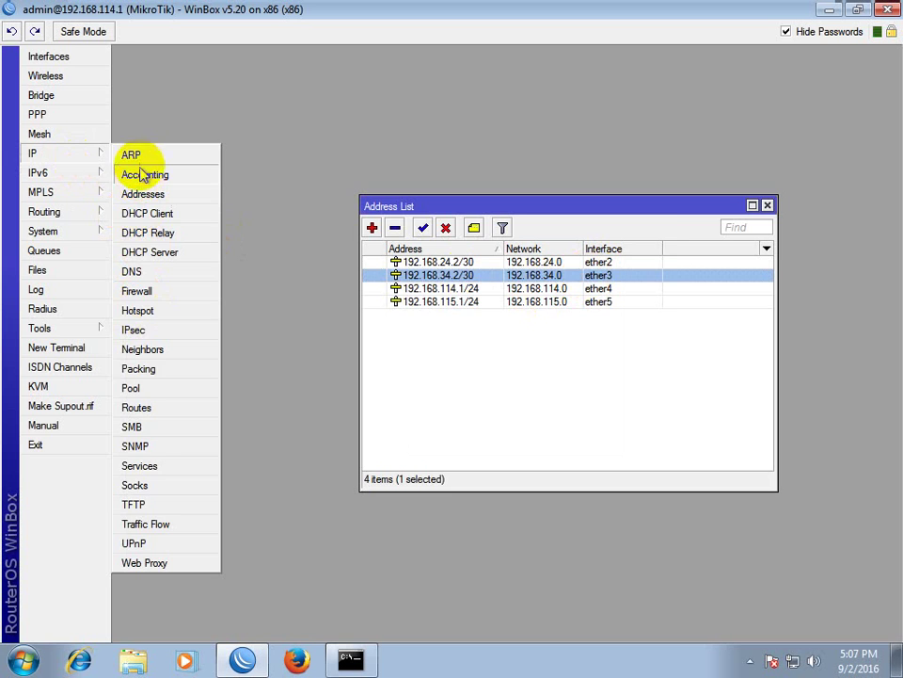
pyautogui.click(134, 156)
pyautogui.moveTo(548, 208); pyautogui.dragTo(429, 117)
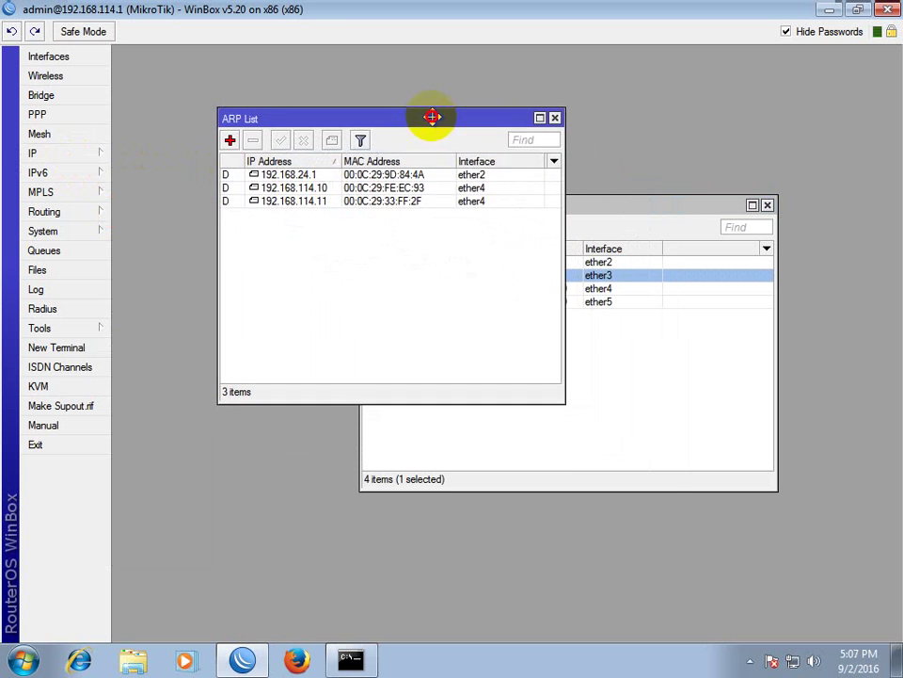
pyautogui.click(632, 212)
pyautogui.moveTo(631, 212); pyautogui.dragTo(709, 234)
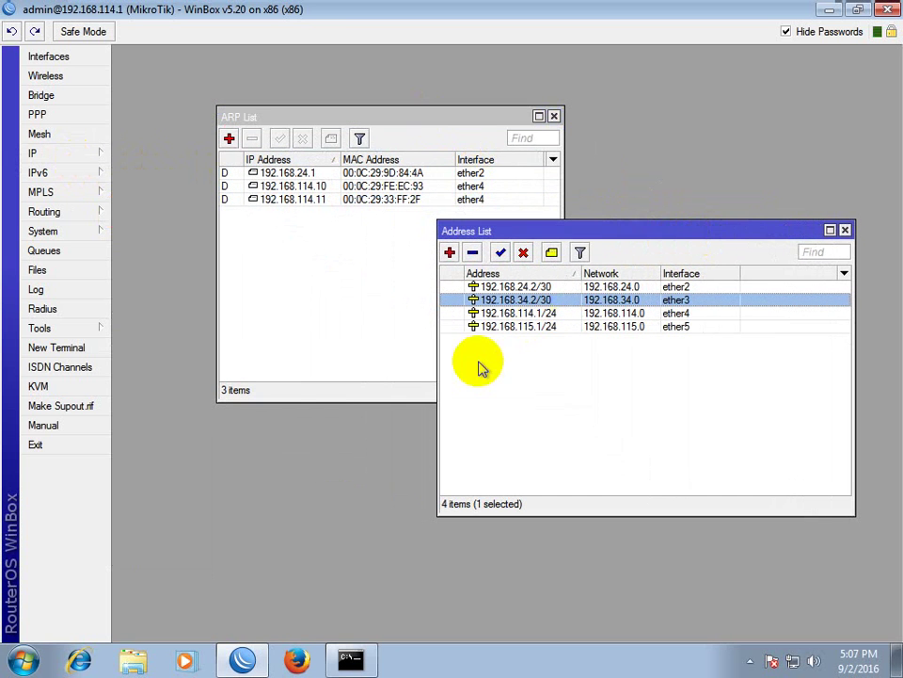
pyautogui.click(86, 336)
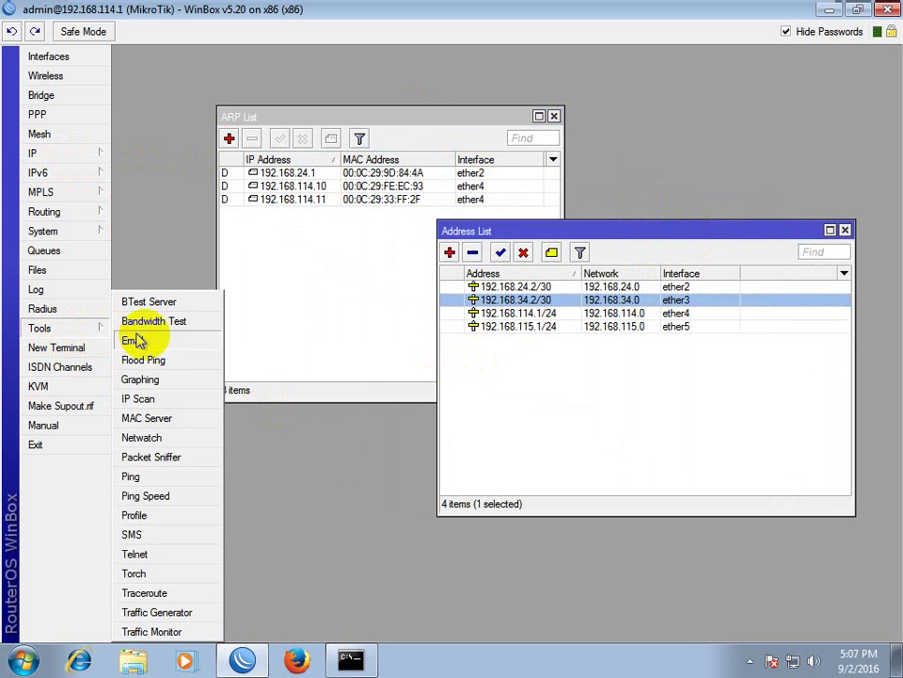
pyautogui.click(173, 474)
pyautogui.moveTo(432, 137); pyautogui.dragTo(336, 270)
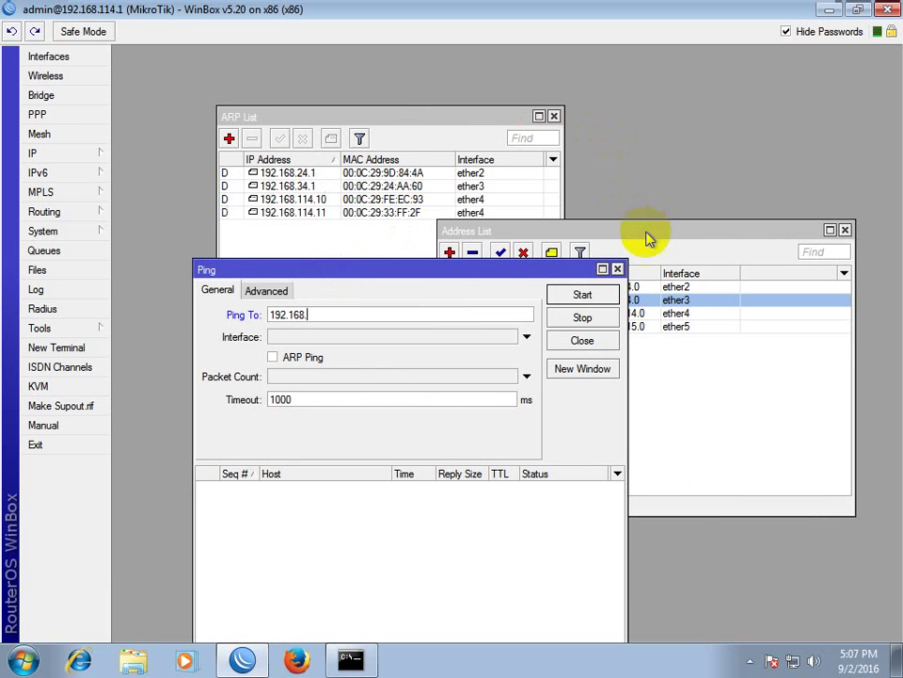
pyautogui.moveTo(649, 235); pyautogui.dragTo(738, 155)
pyautogui.click(457, 269)
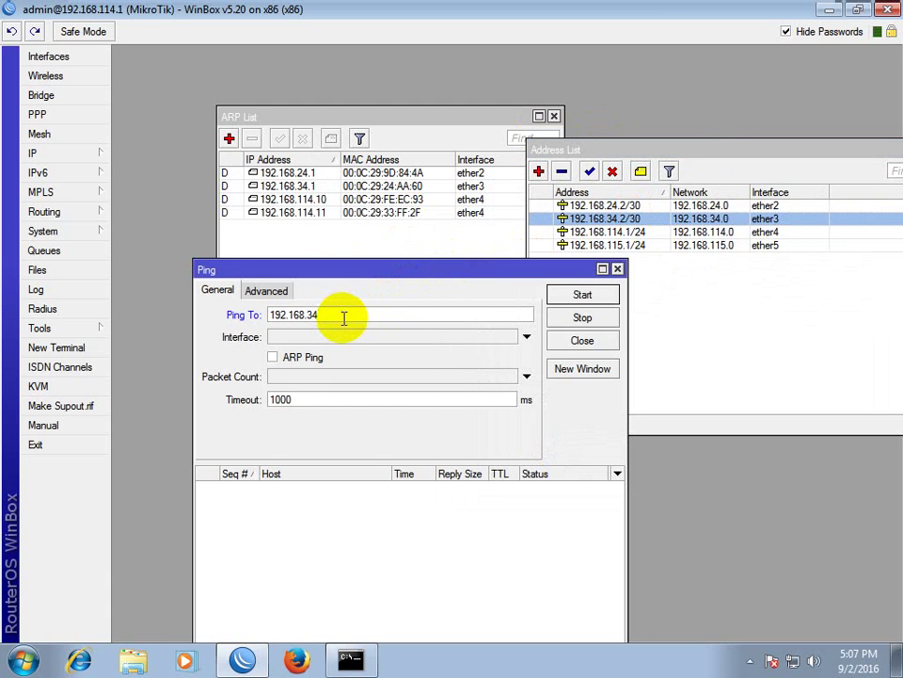
# - Ping 192.168.34.1 and 192.168.24.1, then close the Ping and ARP windows
pyautogui.click(583, 295)
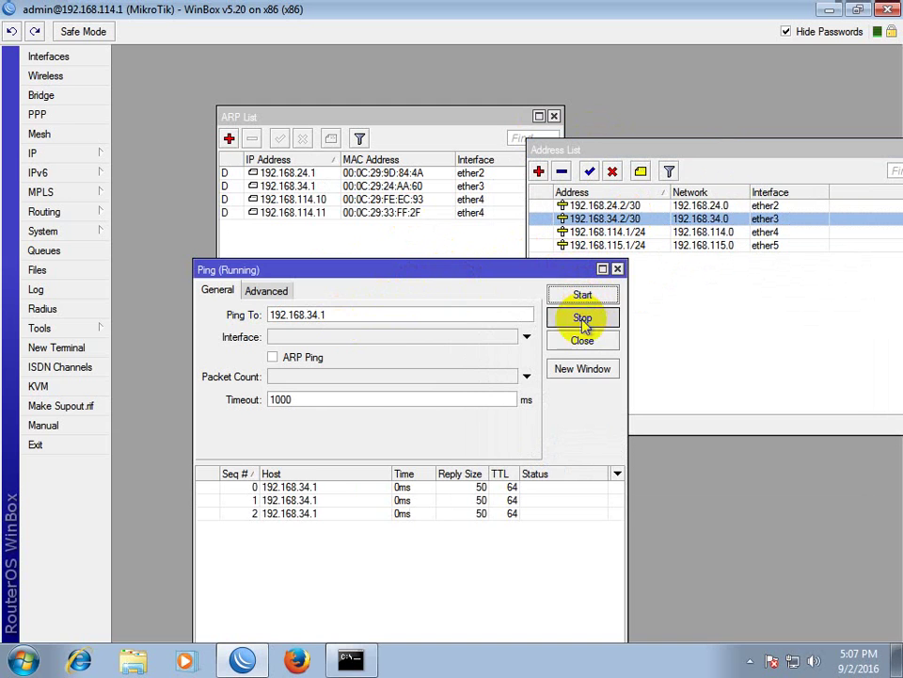
pyautogui.click(582, 318)
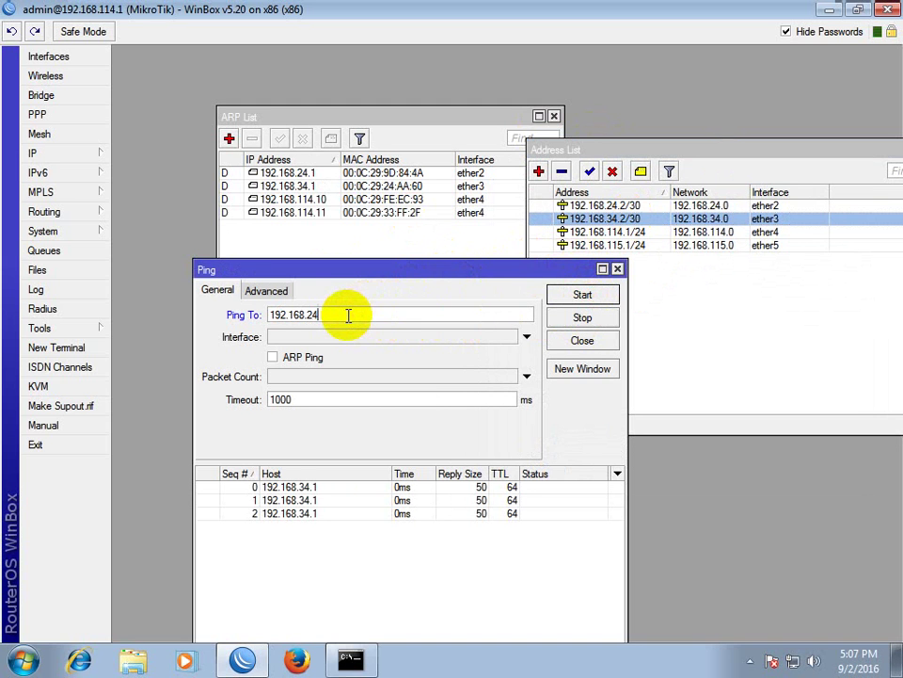
pyautogui.click(581, 295)
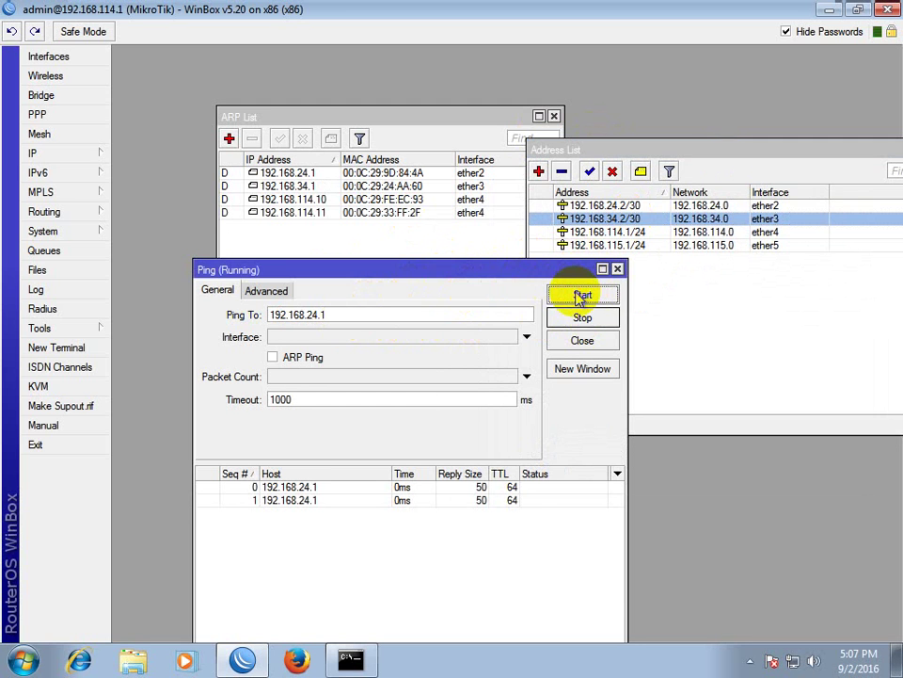
pyautogui.click(582, 317)
pyautogui.click(593, 343)
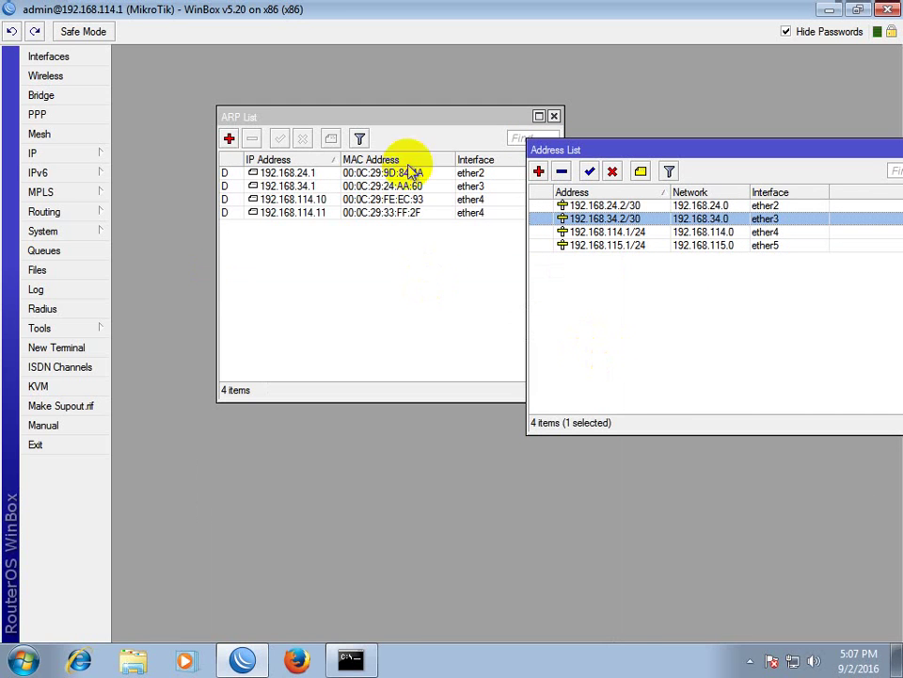
pyautogui.click(553, 116)
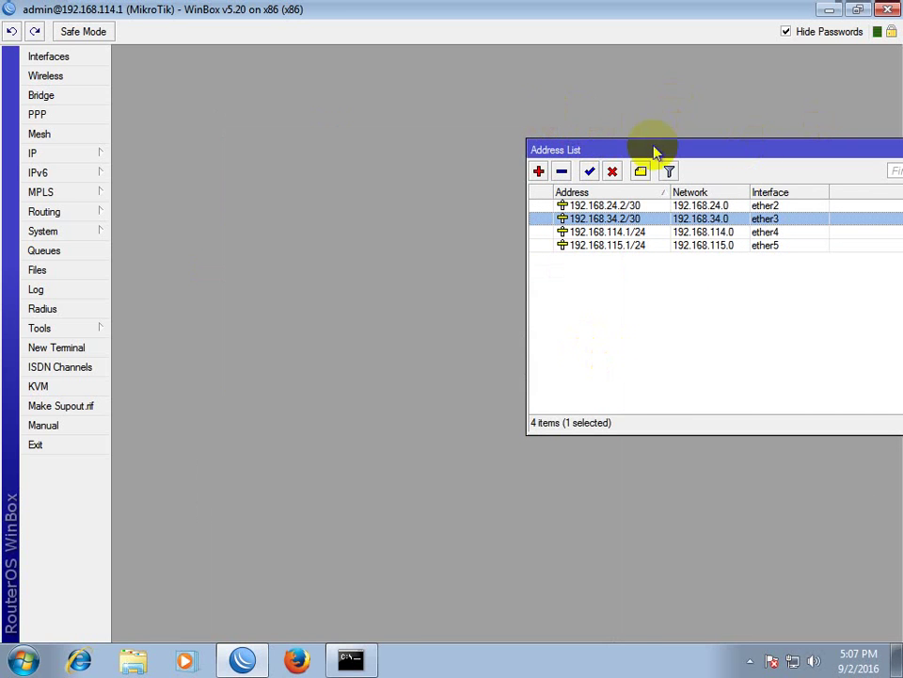
pyautogui.moveTo(656, 153); pyautogui.dragTo(591, 74)
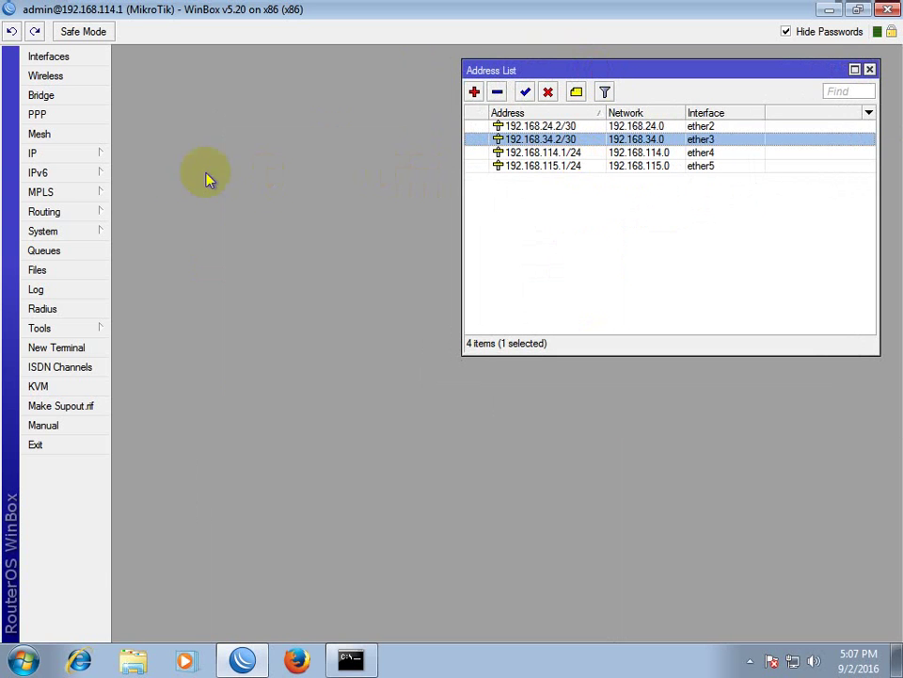
pyautogui.click(85, 156)
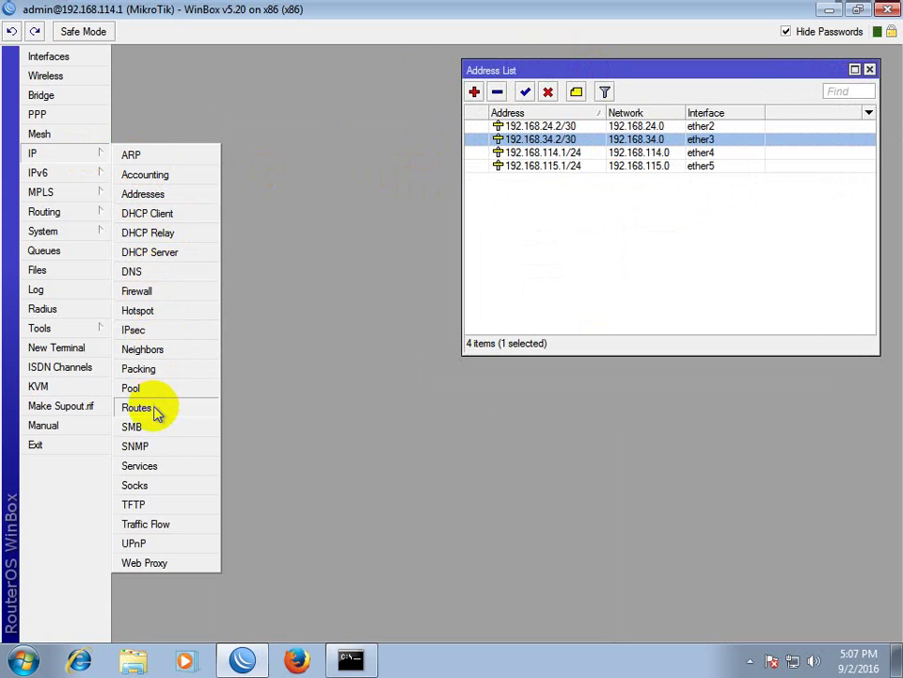
# - Open the route list and start a new route entry, repositioning and widening its form
pyautogui.click(136, 408)
pyautogui.moveTo(323, 190); pyautogui.dragTo(235, 227)
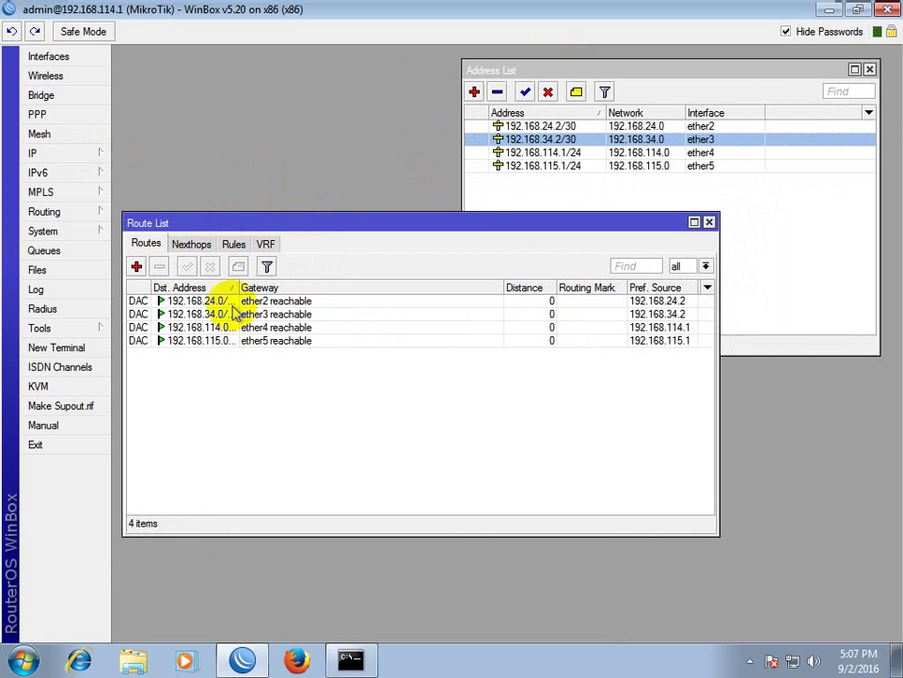
pyautogui.moveTo(238, 287); pyautogui.dragTo(256, 287)
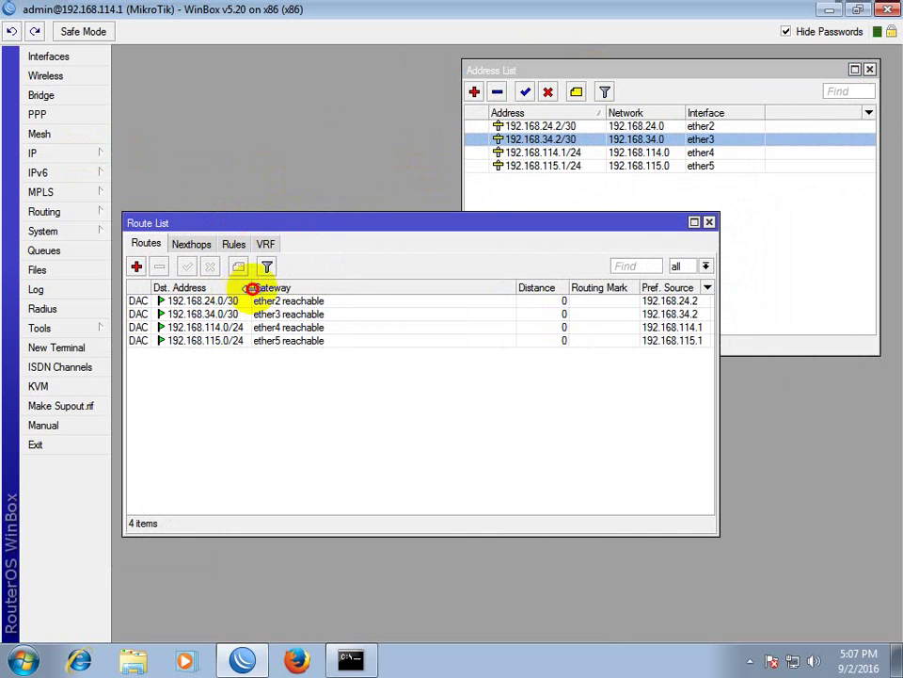
pyautogui.click(137, 267)
pyautogui.moveTo(478, 192); pyautogui.dragTo(366, 233)
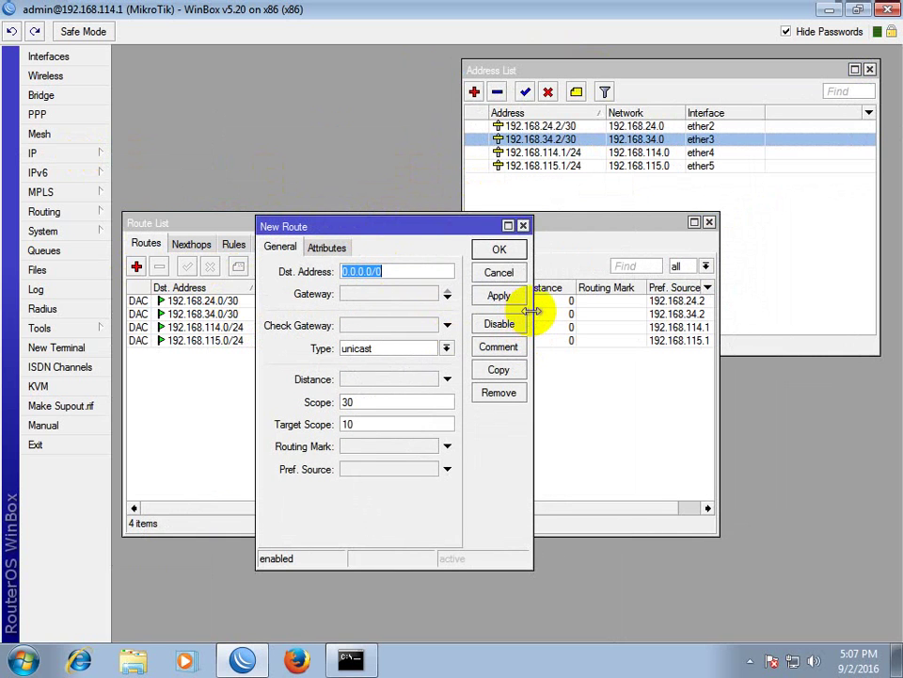
pyautogui.moveTo(531, 311); pyautogui.dragTo(640, 316)
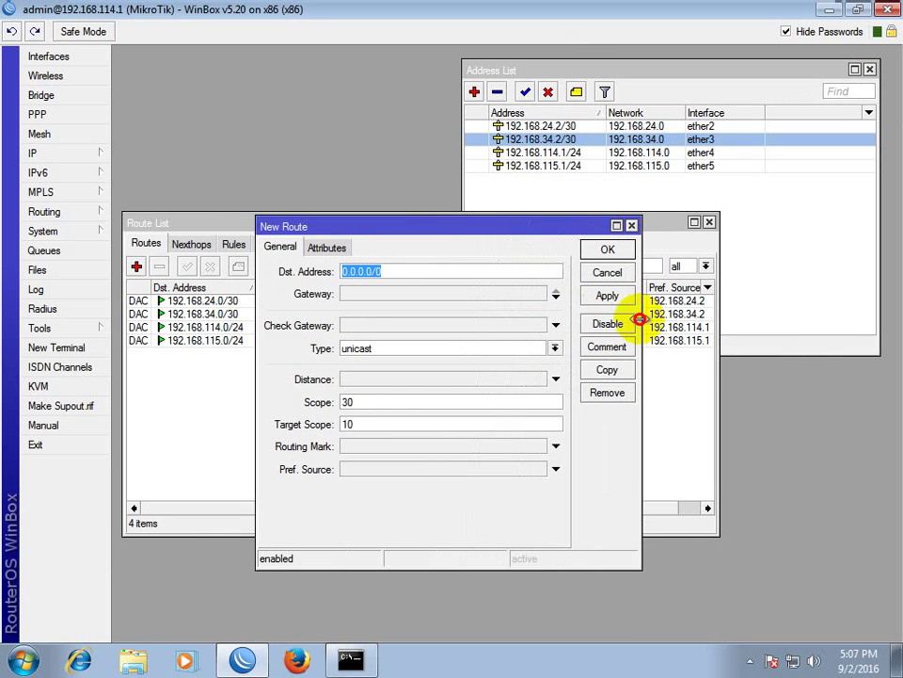
# - Set the new 0.0.0.0/0 route's gateway to 192.168.24.1 and apply it
pyautogui.click(398, 293)
pyautogui.click(420, 326)
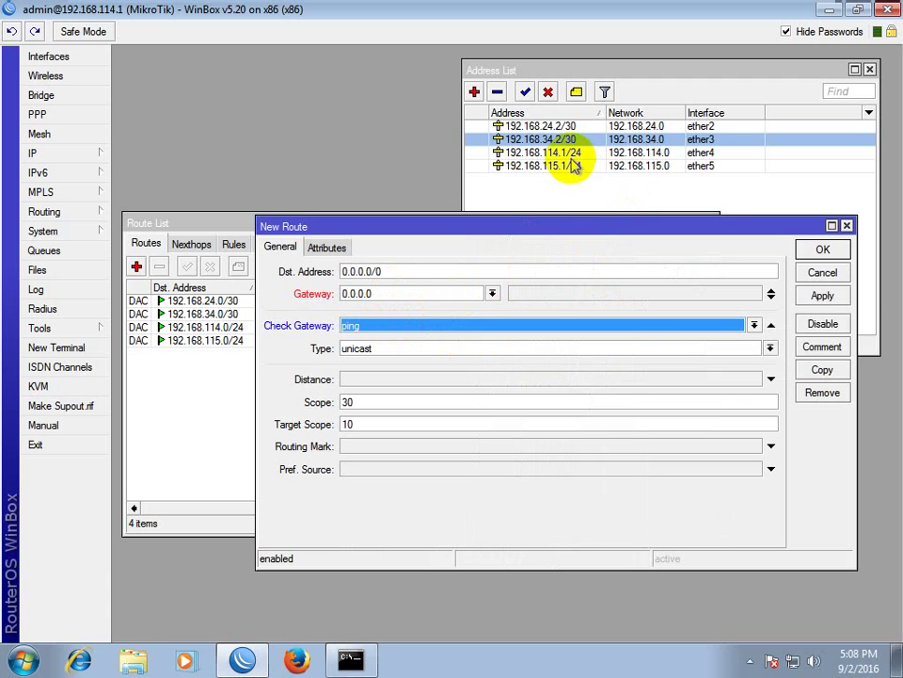
pyautogui.doubleClick(541, 126)
pyautogui.doubleClick(503, 269)
pyautogui.hotkey('ctrl', 'c')
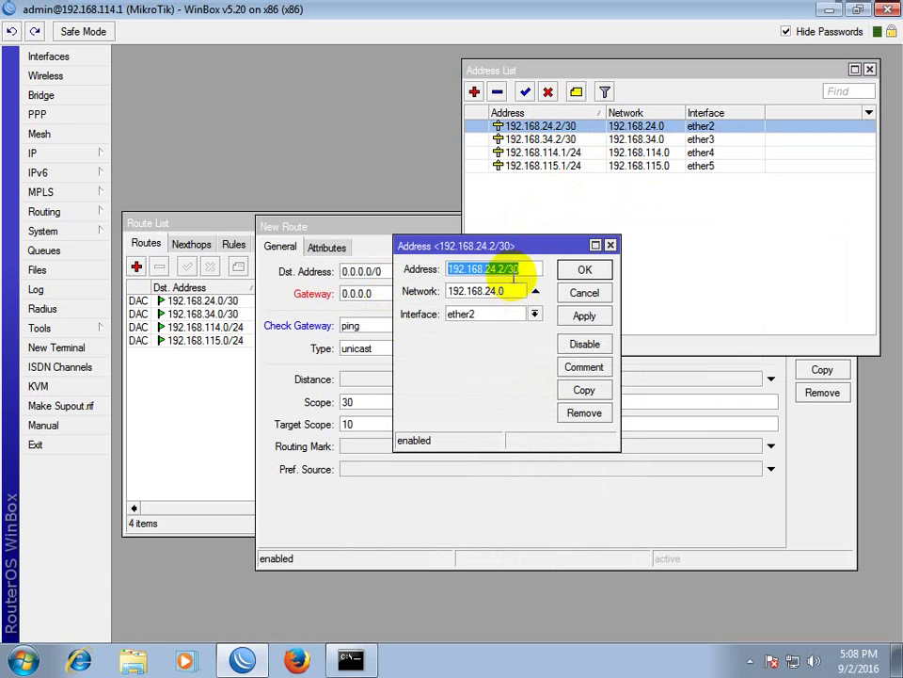
pyautogui.click(598, 294)
pyautogui.click(375, 238)
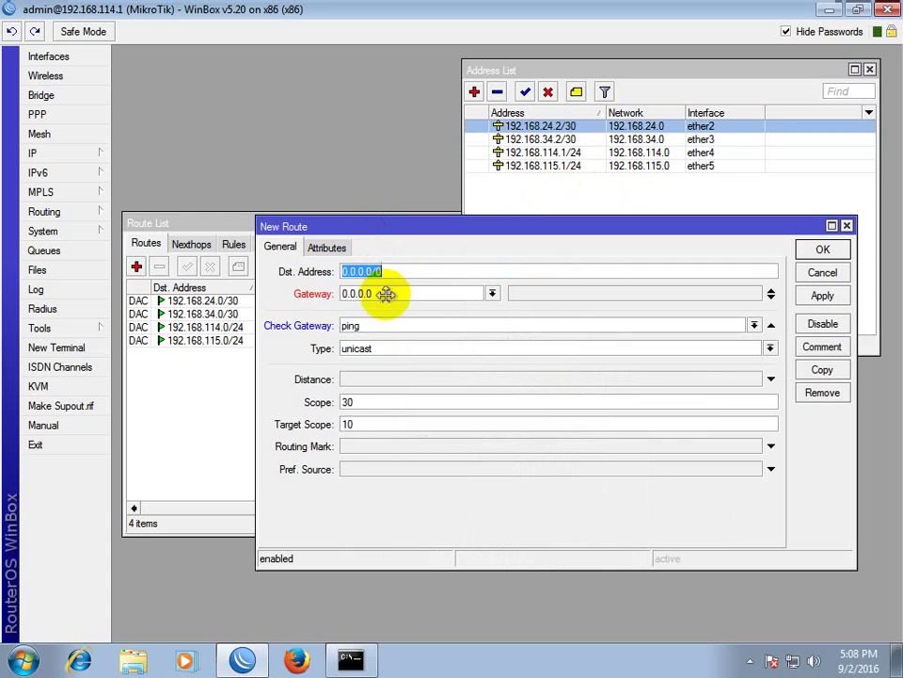
pyautogui.click(371, 295)
pyautogui.hotkey('ctrl', 'v')
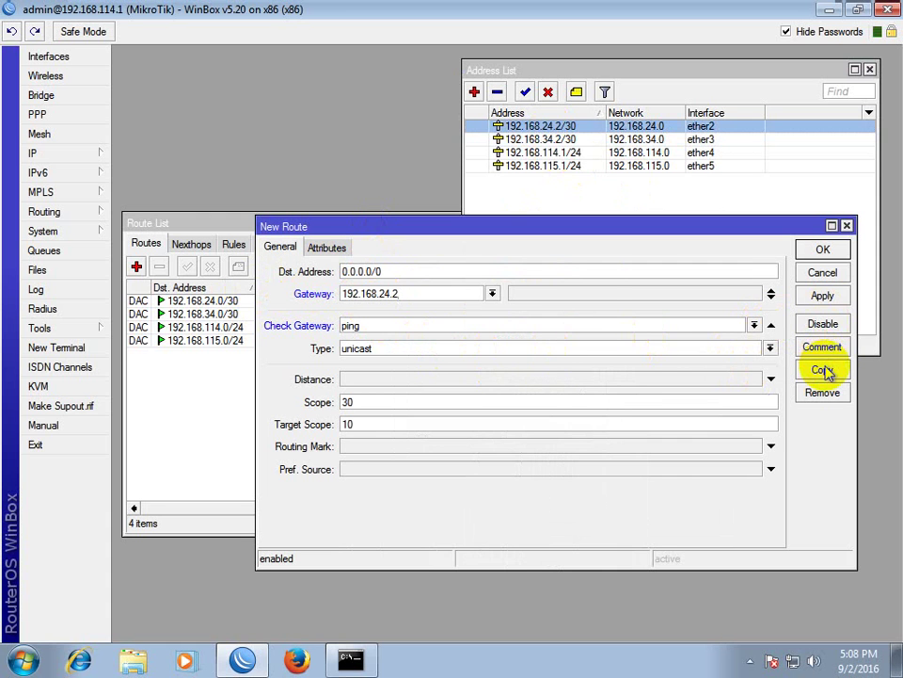
pyautogui.click(823, 296)
pyautogui.click(420, 292)
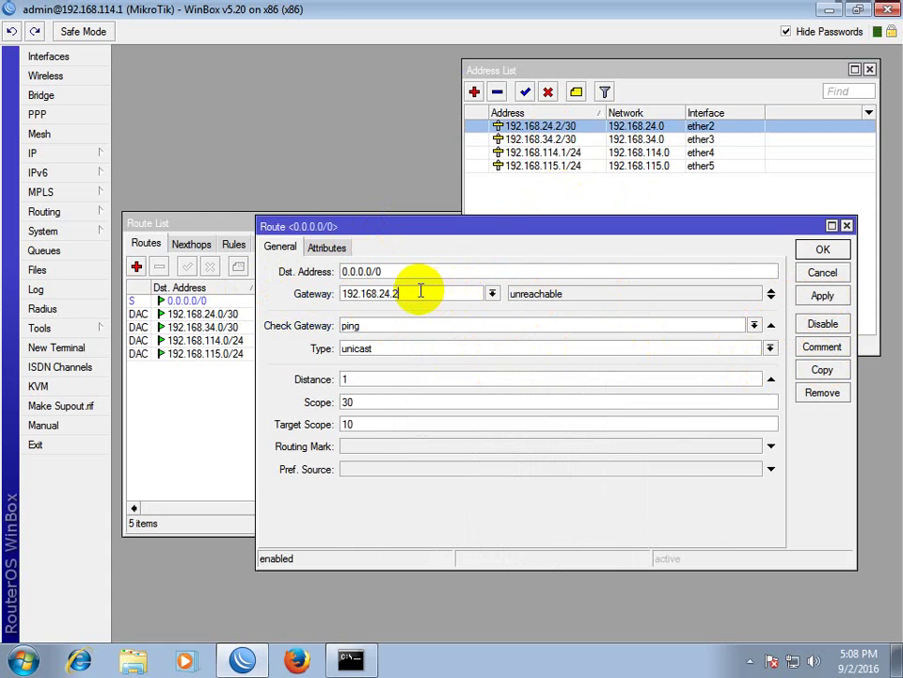
pyautogui.write('1')
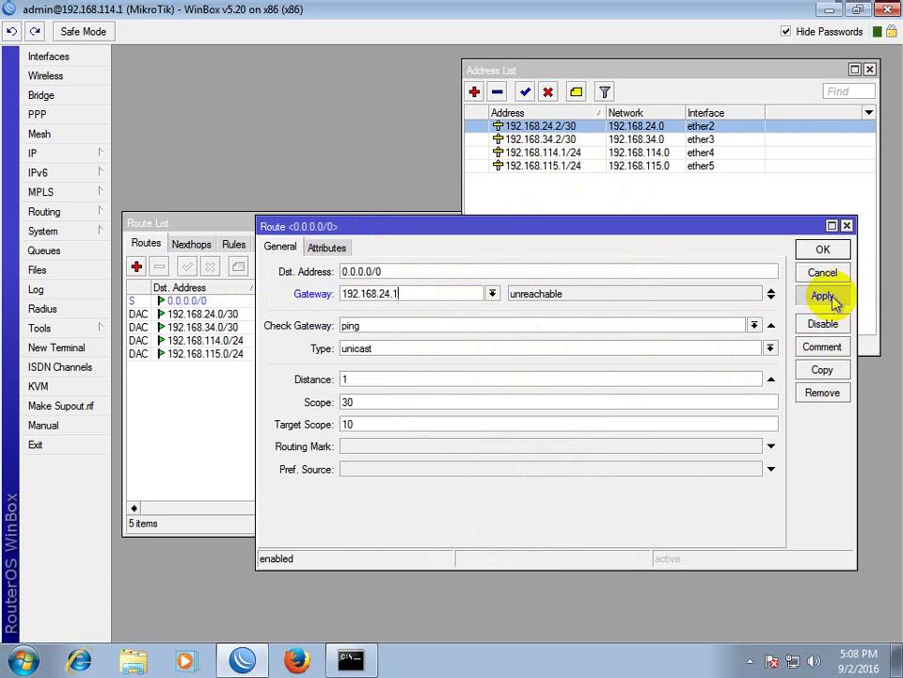
pyautogui.click(840, 300)
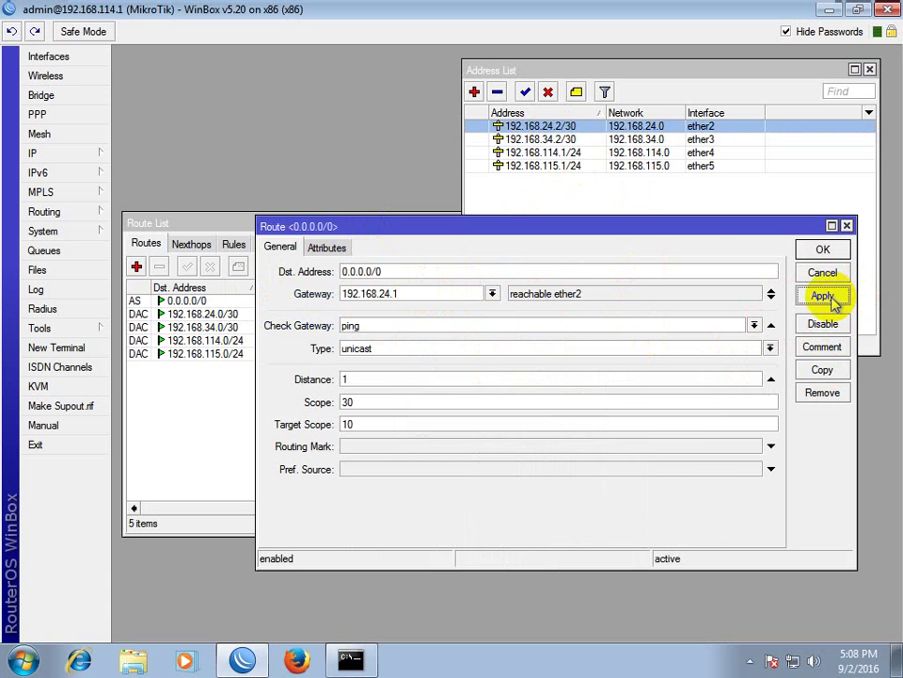
# - Copy the default route with gateway 192.168.34.1 and close both route forms
pyautogui.click(824, 372)
pyautogui.moveTo(366, 201); pyautogui.dragTo(351, 217)
pyautogui.click(334, 274)
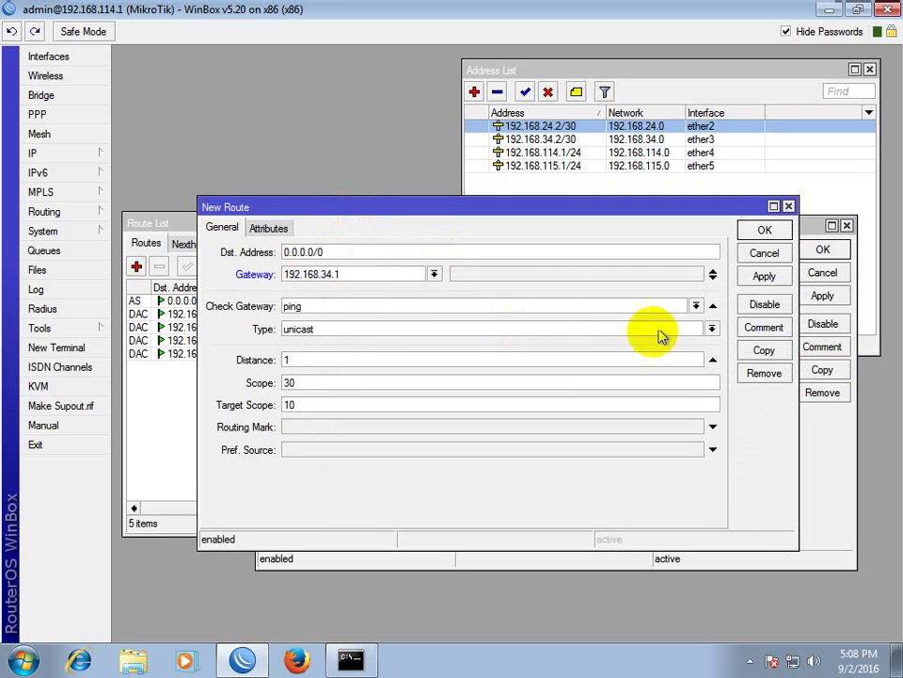
pyautogui.click(766, 276)
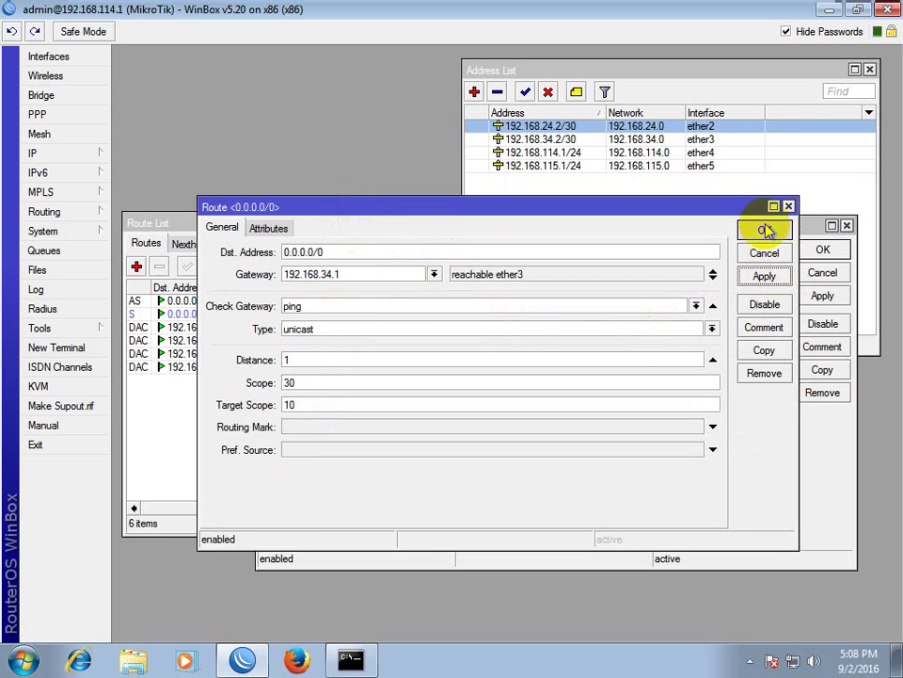
pyautogui.click(765, 229)
pyautogui.click(823, 249)
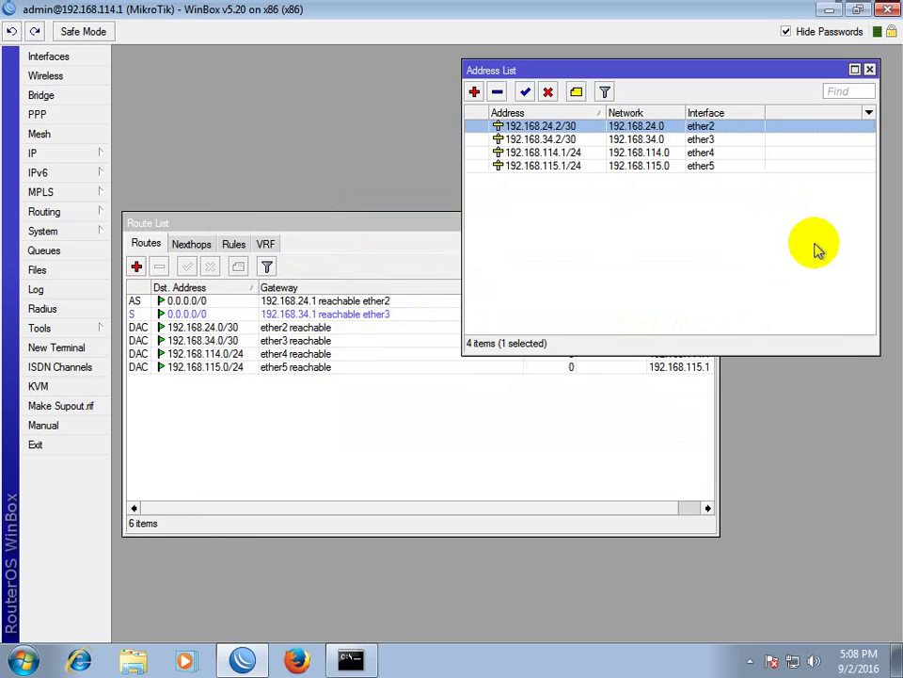
# - Review the two default routes in the route list, selecting each
pyautogui.click(397, 229)
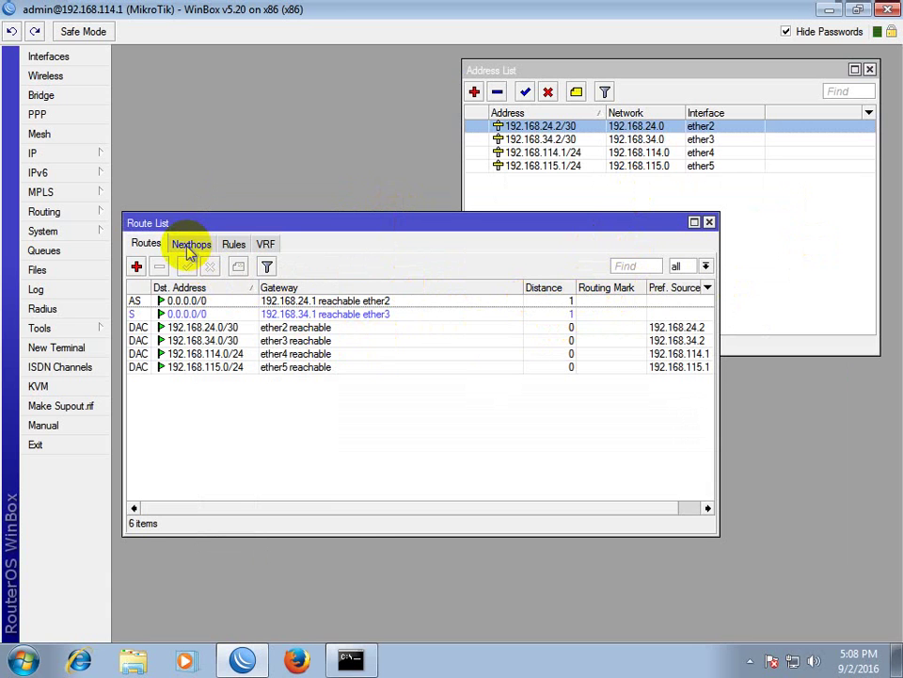
pyautogui.click(291, 313)
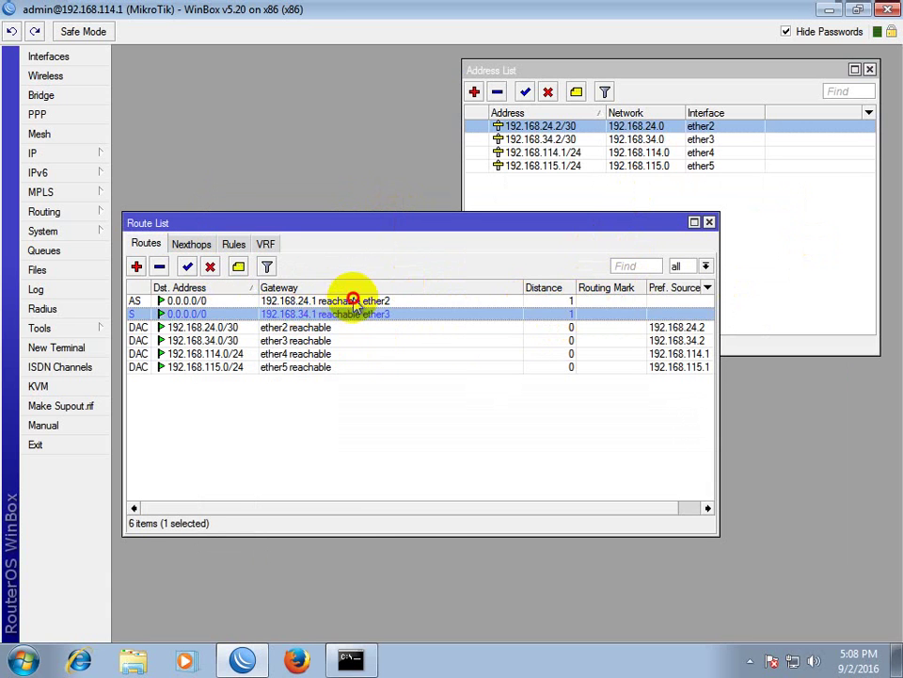
pyautogui.click(576, 301)
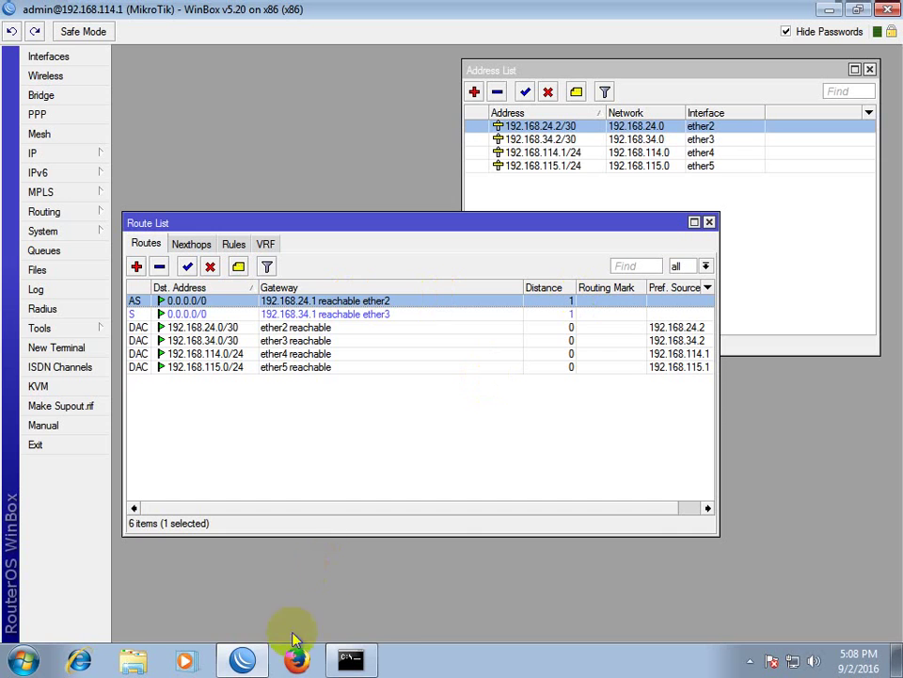
pyautogui.moveTo(252, 666)
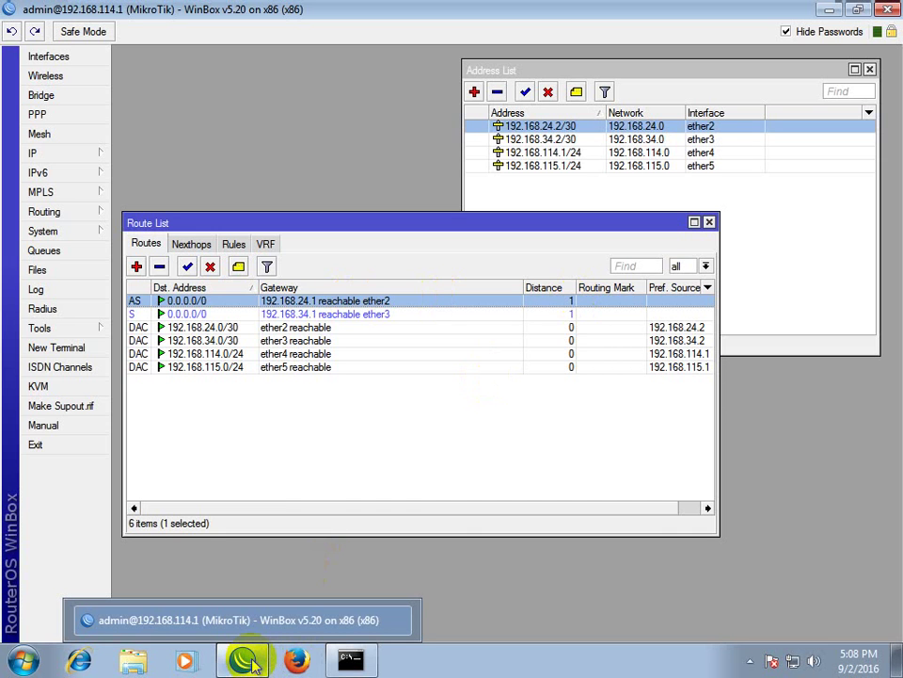
pyautogui.moveTo(347, 658)
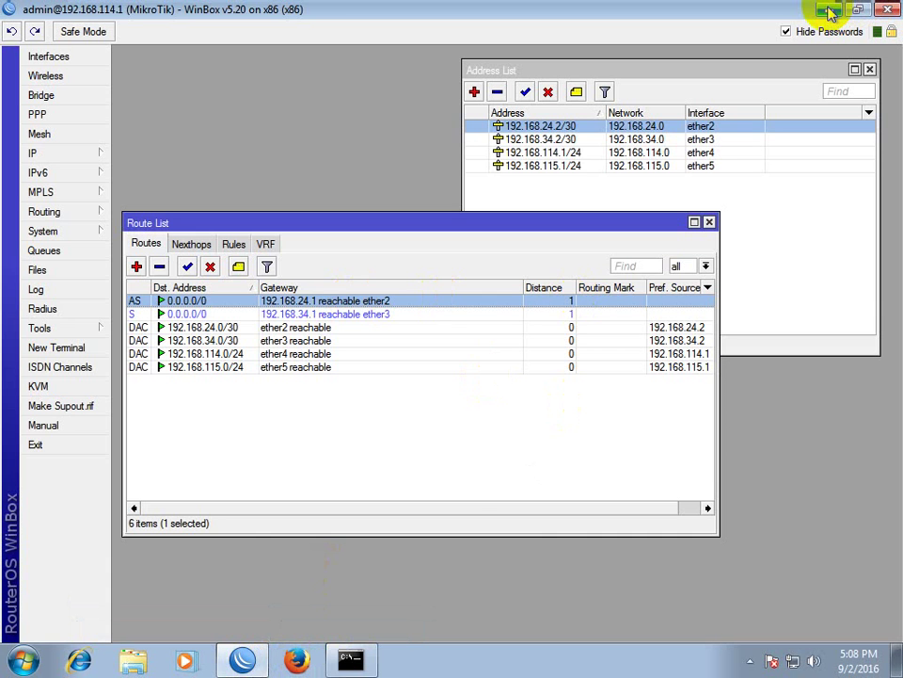
# - Rerun tracert -d 8.8.8.8 (16 hops via 192.168.34.1), then minimize Command Prompt and WinBox
pyautogui.click(351, 659)
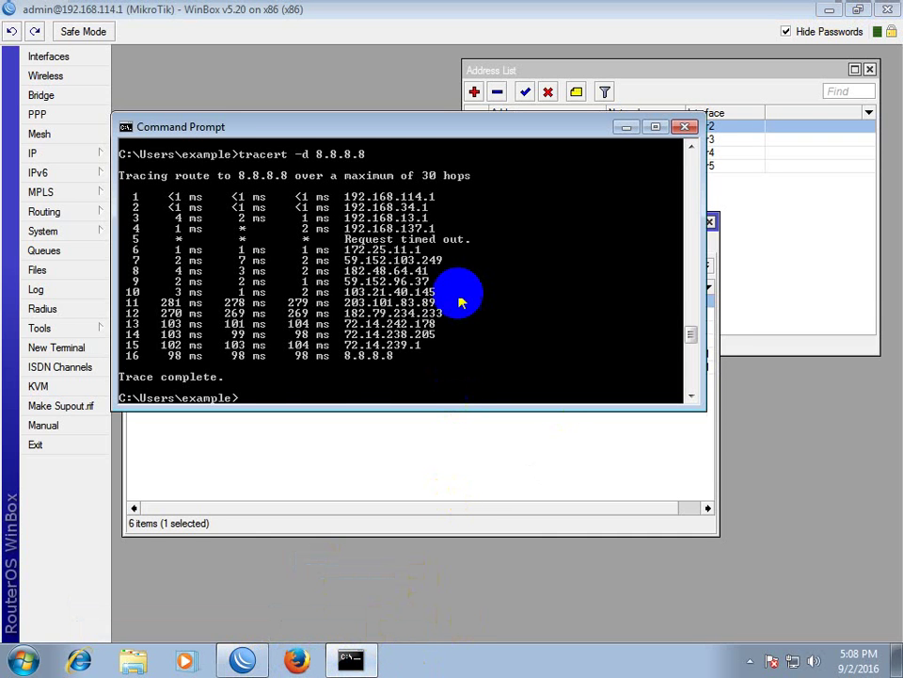
pyautogui.press('Up')
pyautogui.press('Return')
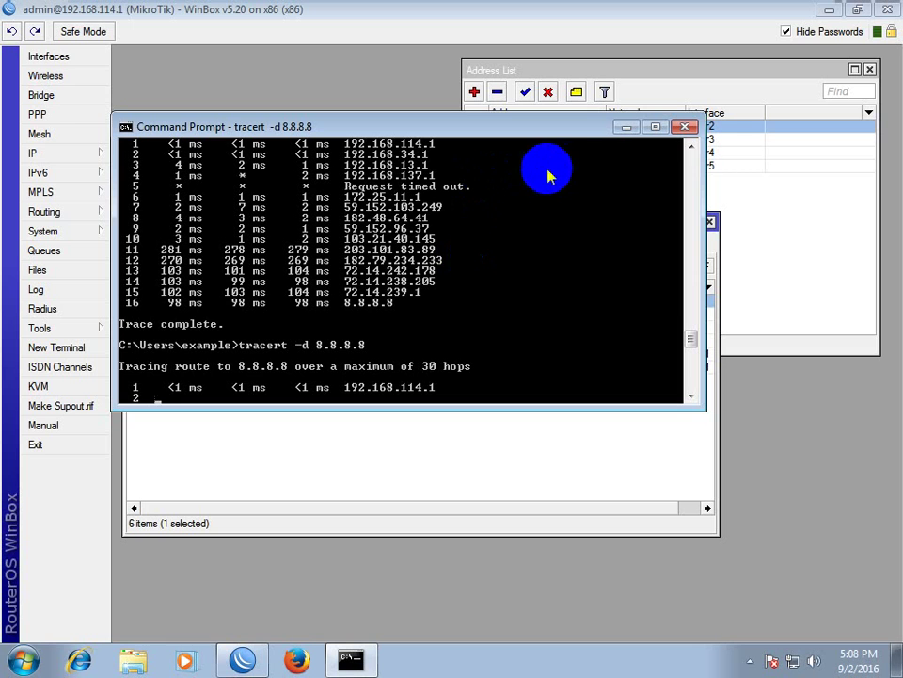
pyautogui.click(625, 128)
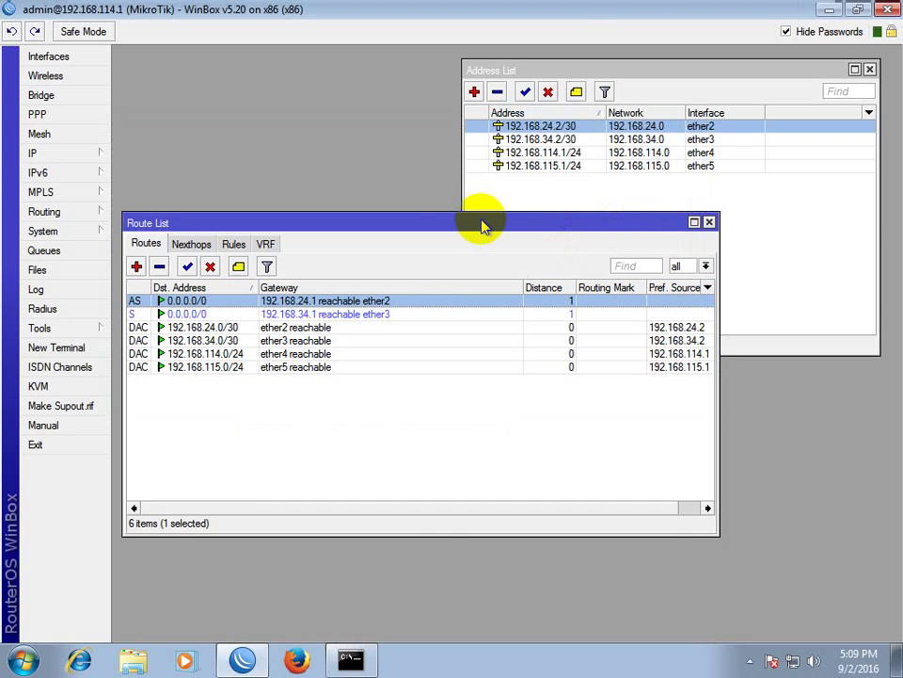
pyautogui.click(830, 9)
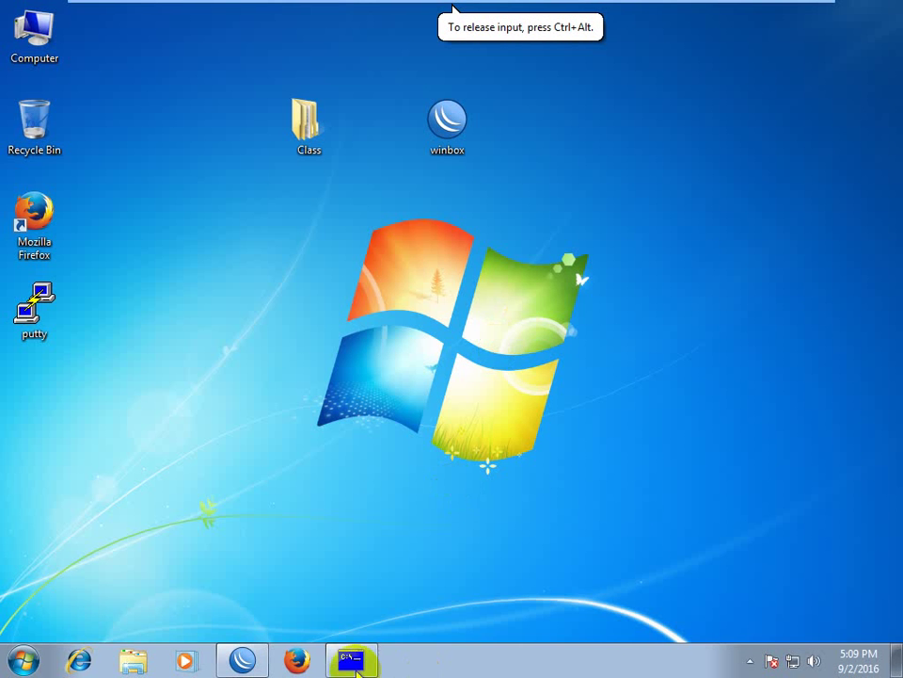
# - Switch to the MR-02 console and print its routing table from the /ip route menu
pyautogui.moveTo(801, 6)
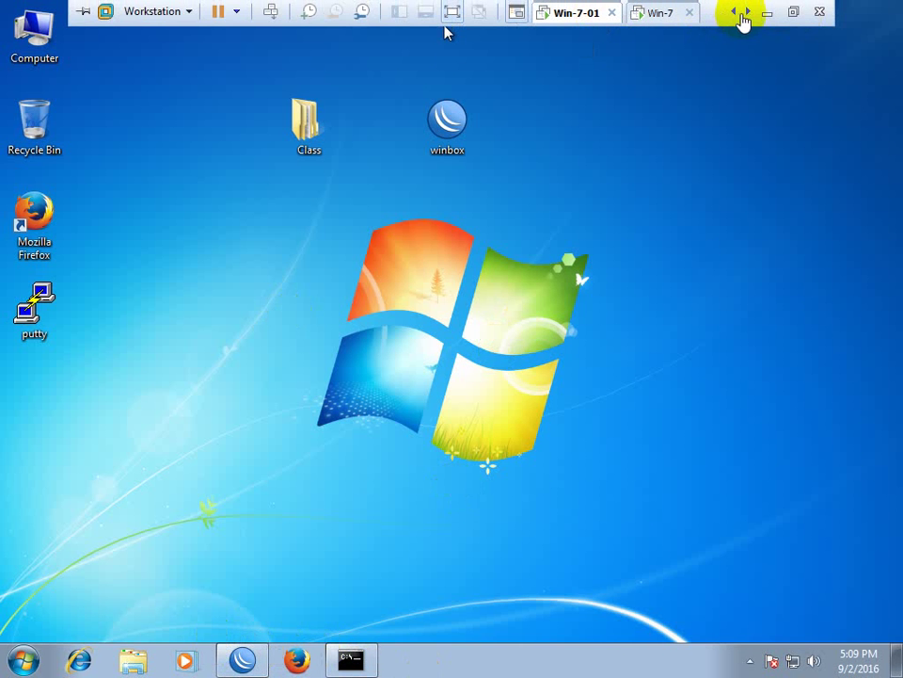
pyautogui.click(750, 12)
pyautogui.click(750, 12)
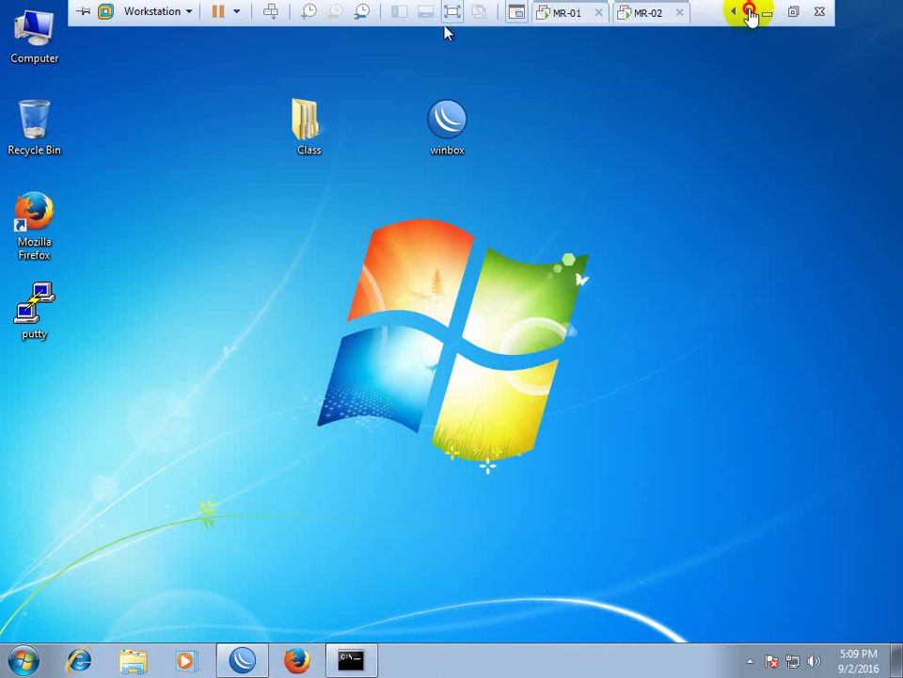
pyautogui.click(638, 22)
pyautogui.click(541, 170)
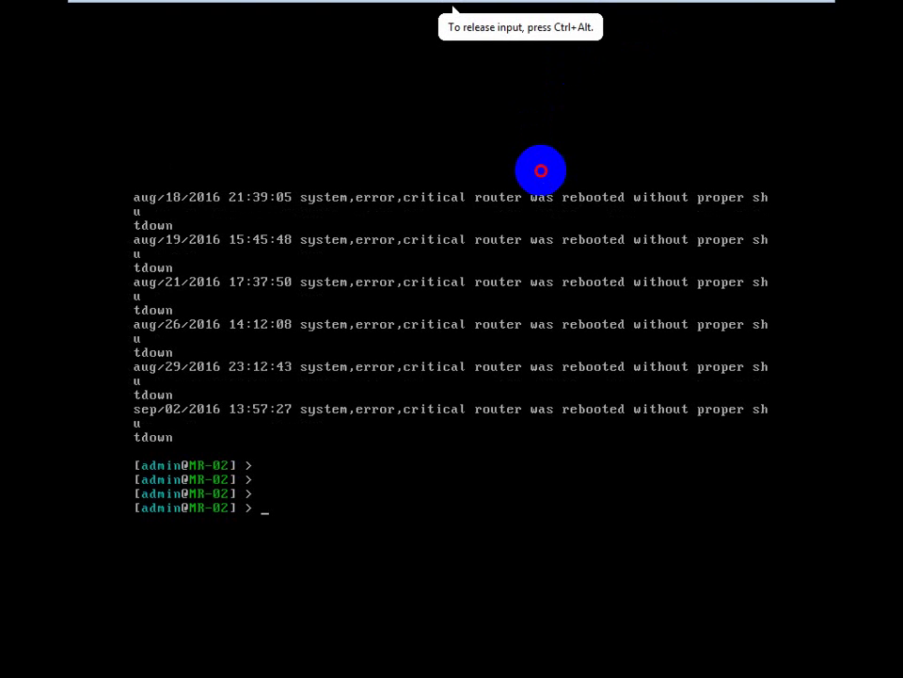
pyautogui.write('ip route')
pyautogui.press('Return')
pyautogui.write('print')
pyautogui.press('Return')
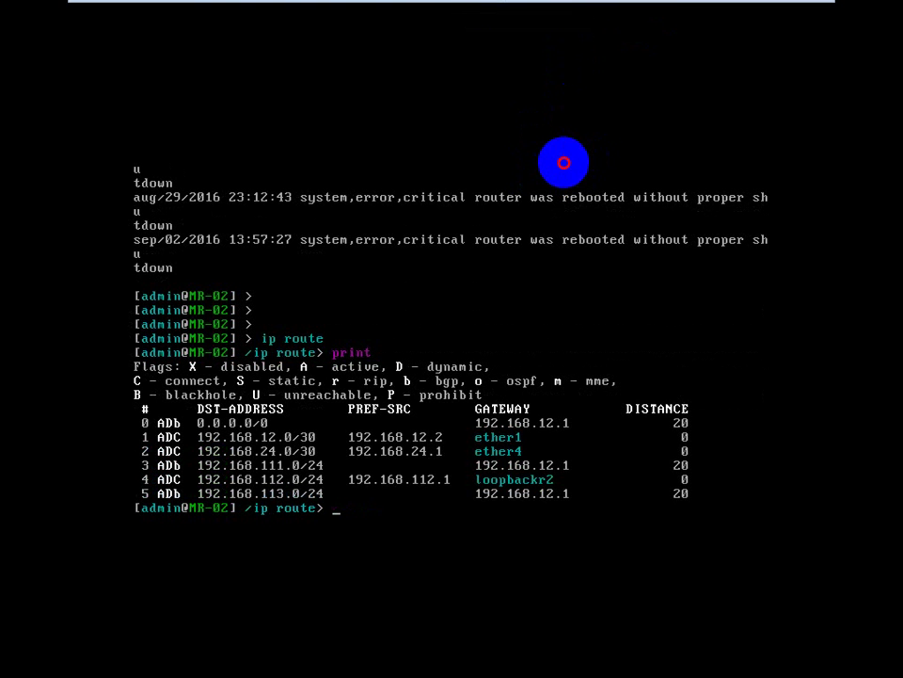
# - Add a static route to 192.168.114.0/24 via gateway 192.168.24.2
pyautogui.write('add ')
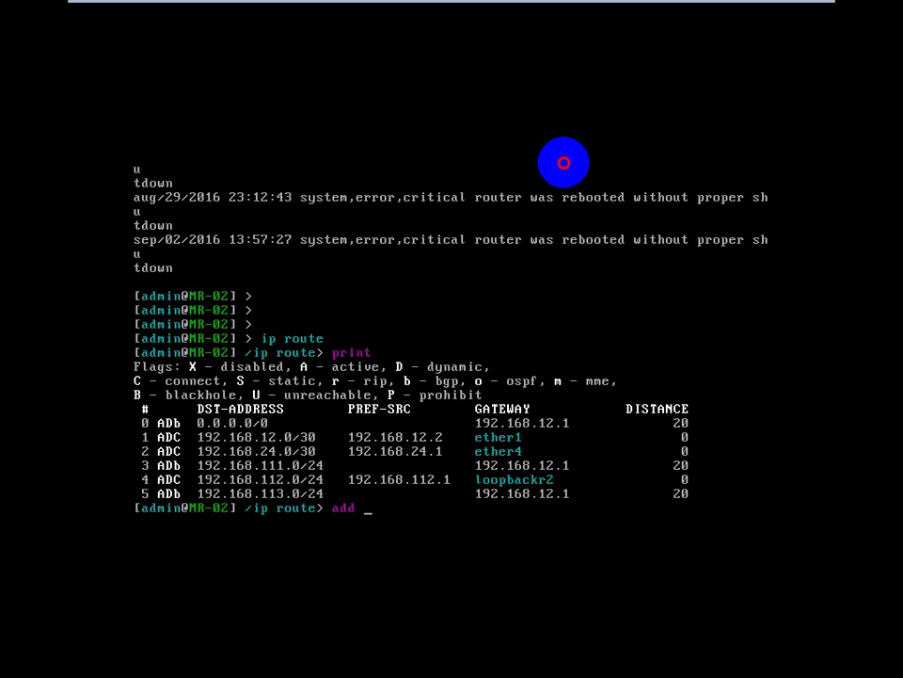
pyautogui.write('dst')
pyautogui.press('Tab')
pyautogui.write('192.16')
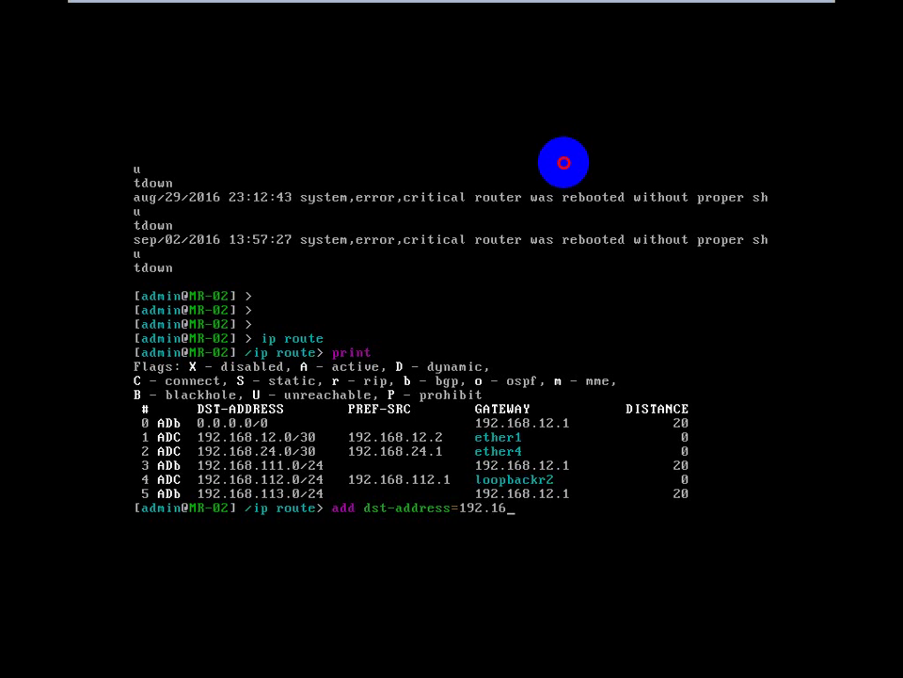
pyautogui.write('8.114.0/24 gateway=')
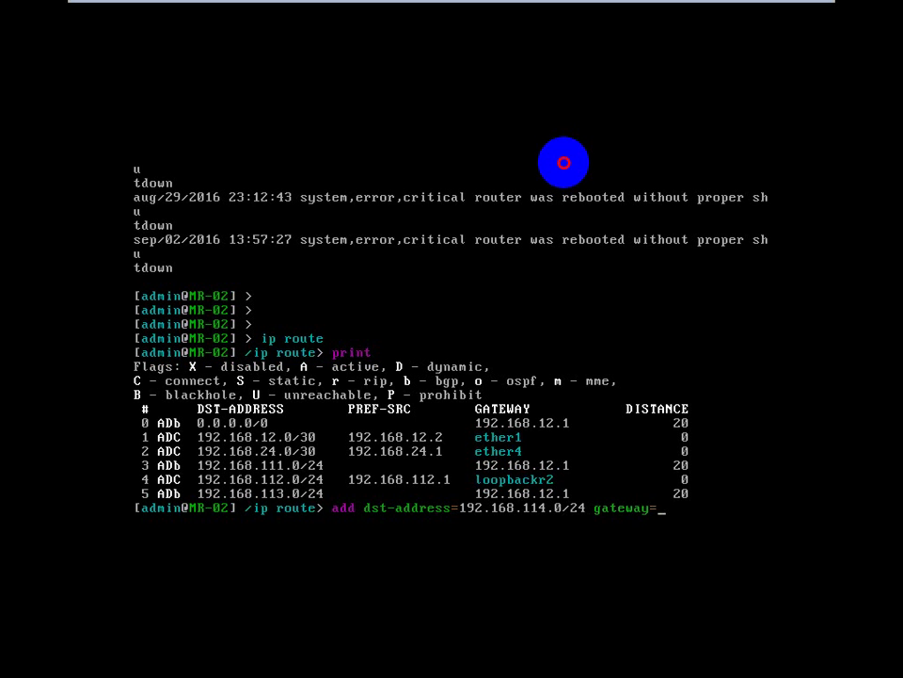
pyautogui.write('192.168.24.2')
pyautogui.press('Return')
pyautogui.press('Return')
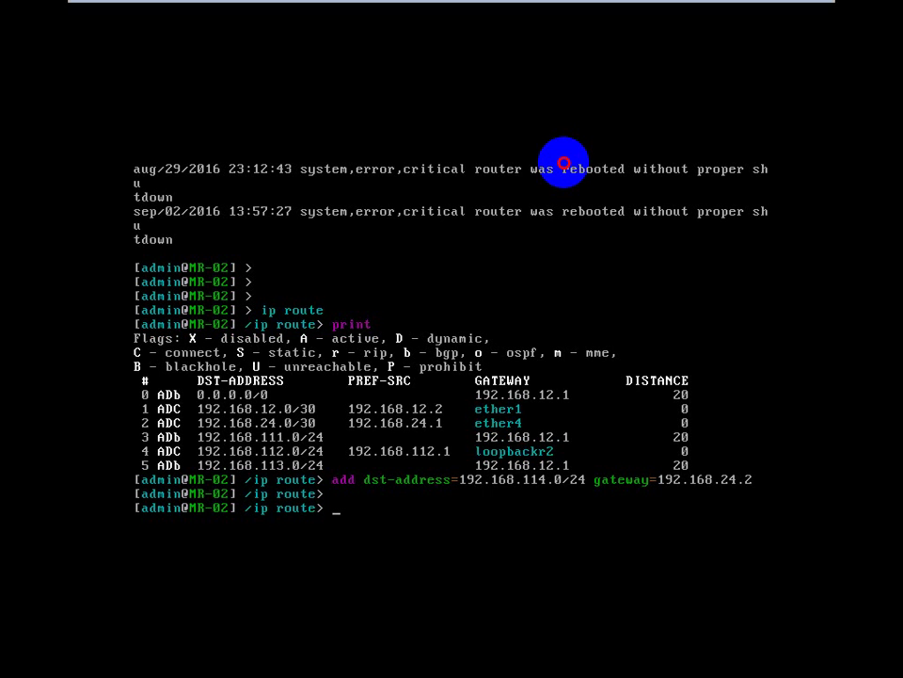
# - Add a static route 0.0.0.0/24 via 192.168.12.1, then print the route list to confirm it
pyautogui.press('Up')
pyautogui.press('Left')
pyautogui.press('Left')
pyautogui.press('Left')
pyautogui.press('Left')
pyautogui.press('Left')
pyautogui.press('Left')
pyautogui.press('Left')
pyautogui.press('Left')
pyautogui.press('Left')
pyautogui.press('Left')
pyautogui.press('Left')
pyautogui.press('Left')
pyautogui.press('Left')
pyautogui.press('Left')
pyautogui.press('Left')
pyautogui.press('Left')
pyautogui.press('Left')
pyautogui.press('Left')
pyautogui.press('Left')
pyautogui.press('Left')
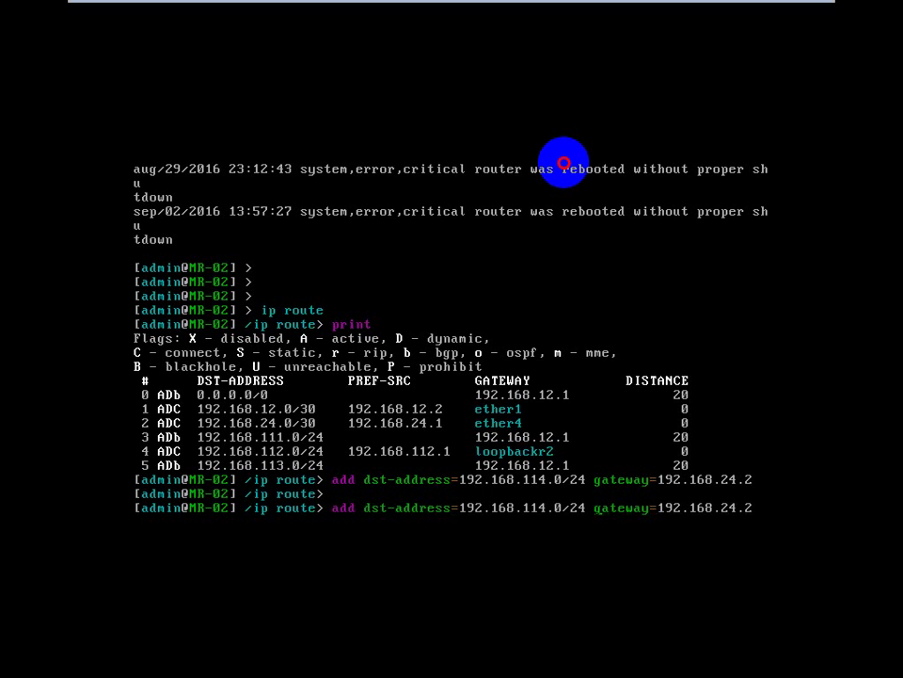
pyautogui.press('BackSpace')
pyautogui.press('BackSpace')
pyautogui.press('BackSpace')
pyautogui.press('BackSpace')
pyautogui.press('BackSpace')
pyautogui.press('BackSpace')
pyautogui.press('BackSpace')
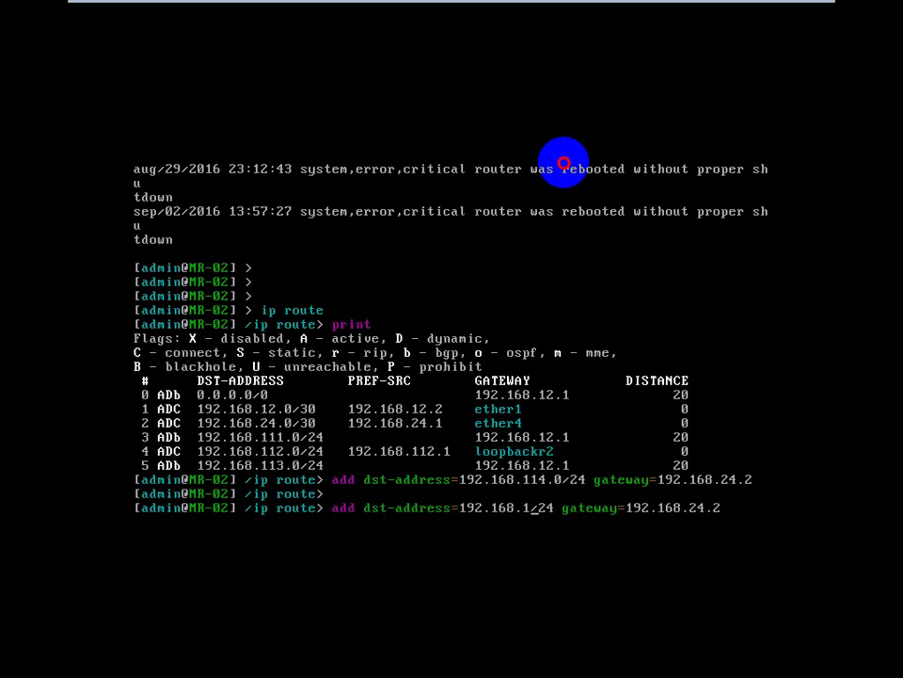
pyautogui.press('BackSpace')
pyautogui.press('BackSpace')
pyautogui.press('BackSpace')
pyautogui.press('BackSpace')
pyautogui.press('BackSpace')
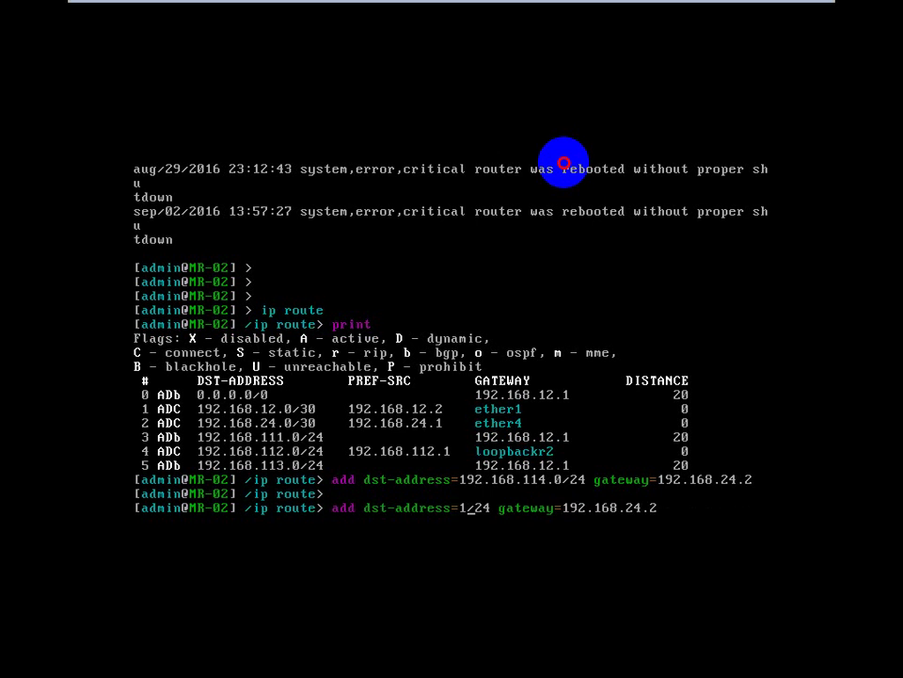
pyautogui.press('BackSpace')
pyautogui.write('0.0.0.0')
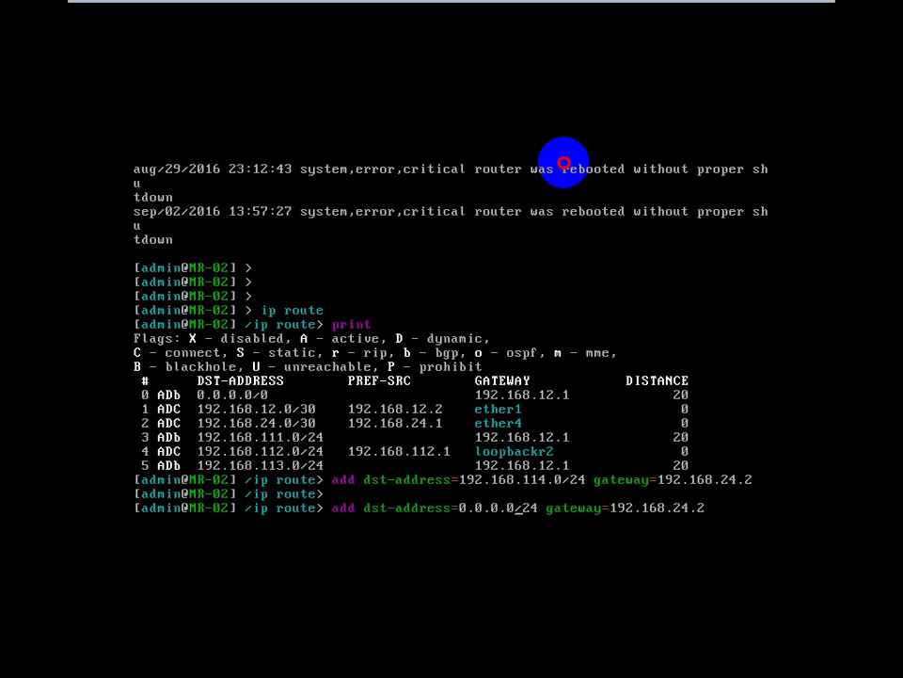
pyautogui.press('Right')
pyautogui.press('Right')
pyautogui.press('Right')
pyautogui.press('Right')
pyautogui.press('Right')
pyautogui.press('Right')
pyautogui.press('Right')
pyautogui.press('Right')
pyautogui.press('Right')
pyautogui.press('Right')
pyautogui.press('Right')
pyautogui.press('Right')
pyautogui.press('Right')
pyautogui.press('Right')
pyautogui.press('Right')
pyautogui.press('Right')
pyautogui.press('Right')
pyautogui.press('Right')
pyautogui.press('Right')
pyautogui.press('Right')
pyautogui.press('BackSpace')
pyautogui.press('BackSpace')
pyautogui.press('BackSpace')
pyautogui.press('BackSpace')
pyautogui.write('12.1')
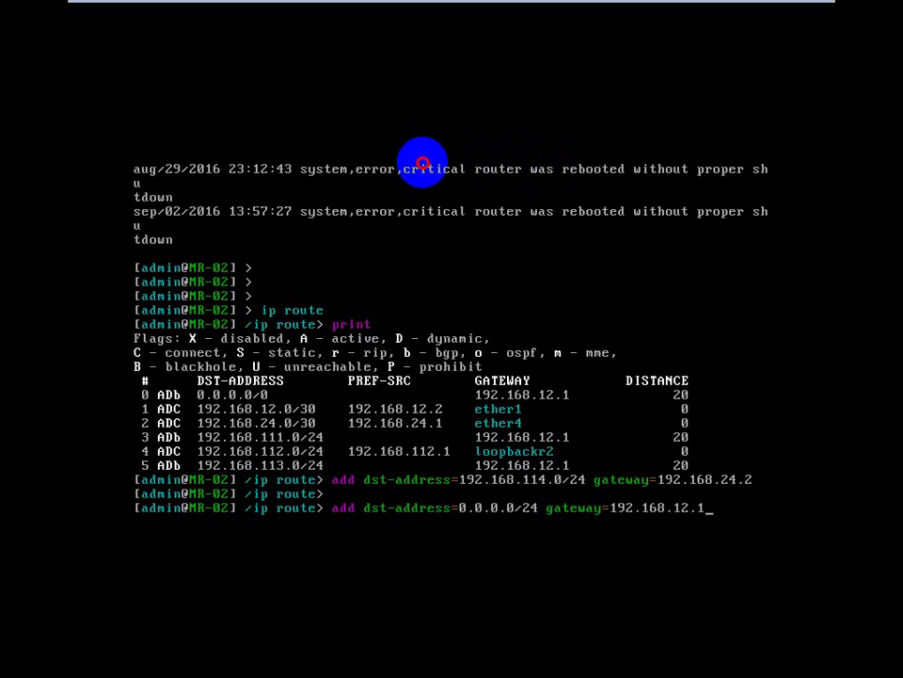
pyautogui.press('Return')
pyautogui.write('print')
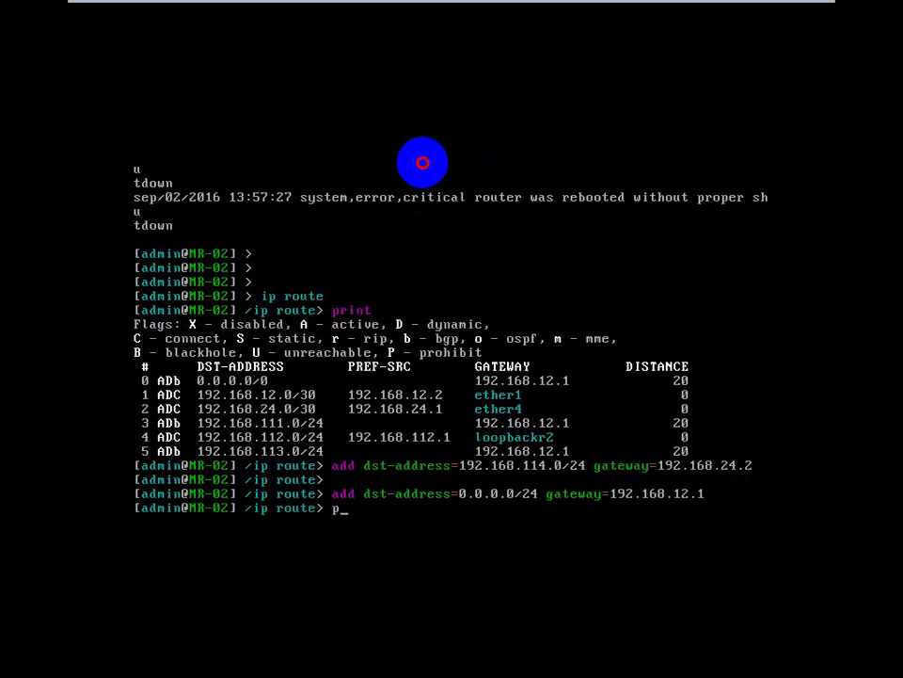
pyautogui.press('Return')
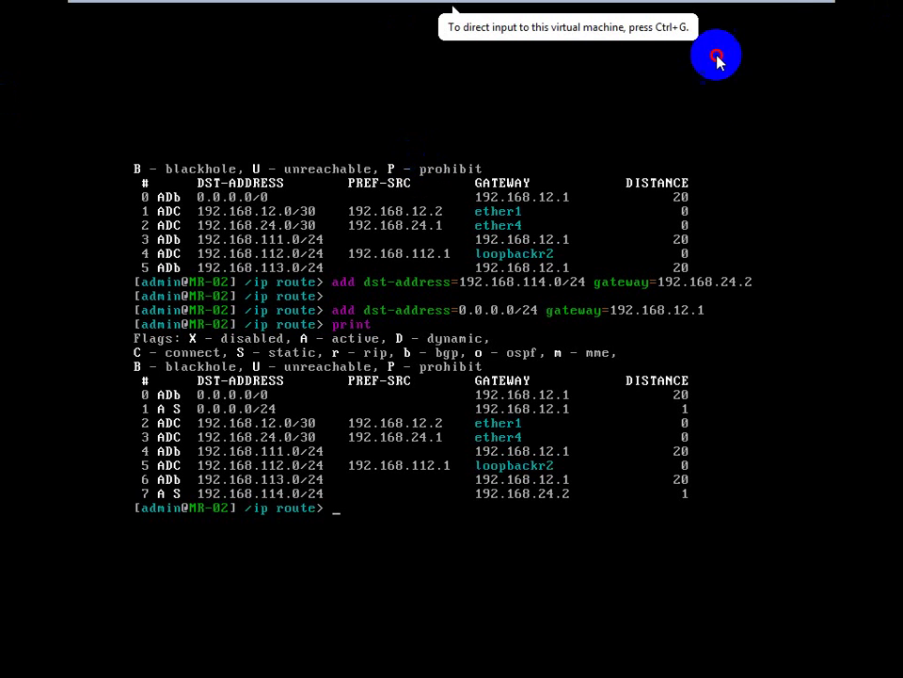
pyautogui.moveTo(766, 9)
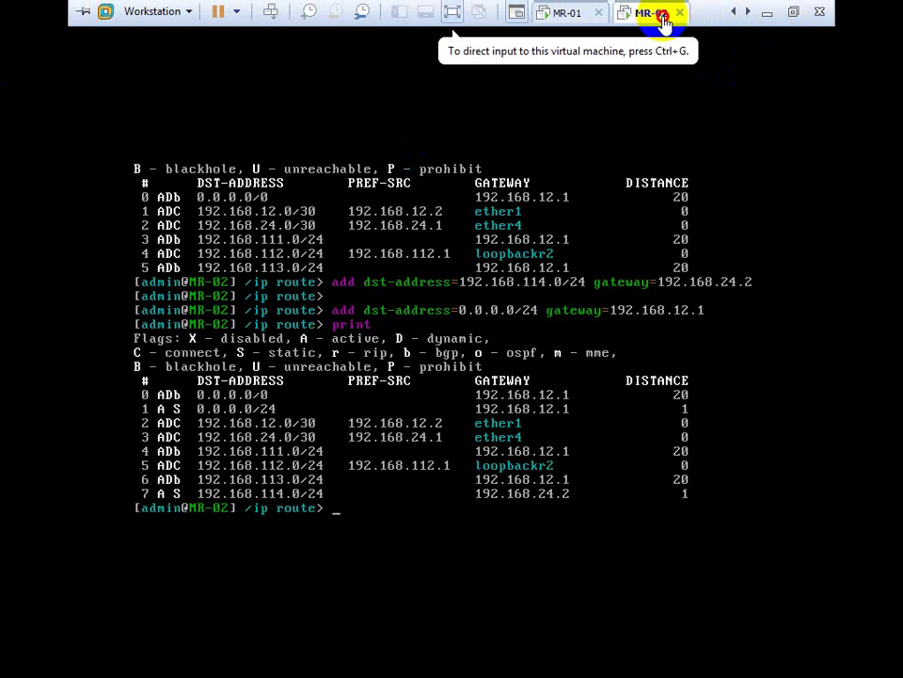
# - On MR-01, enter the /ip route menu and print its seven-entry routing table
pyautogui.click(571, 16)
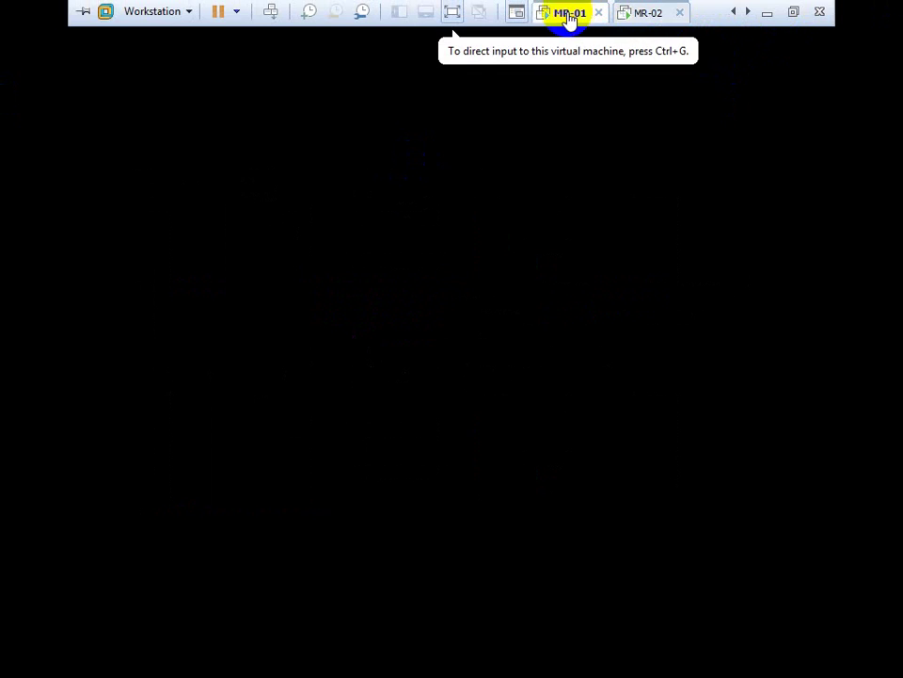
pyautogui.click(532, 263)
pyautogui.press('Return')
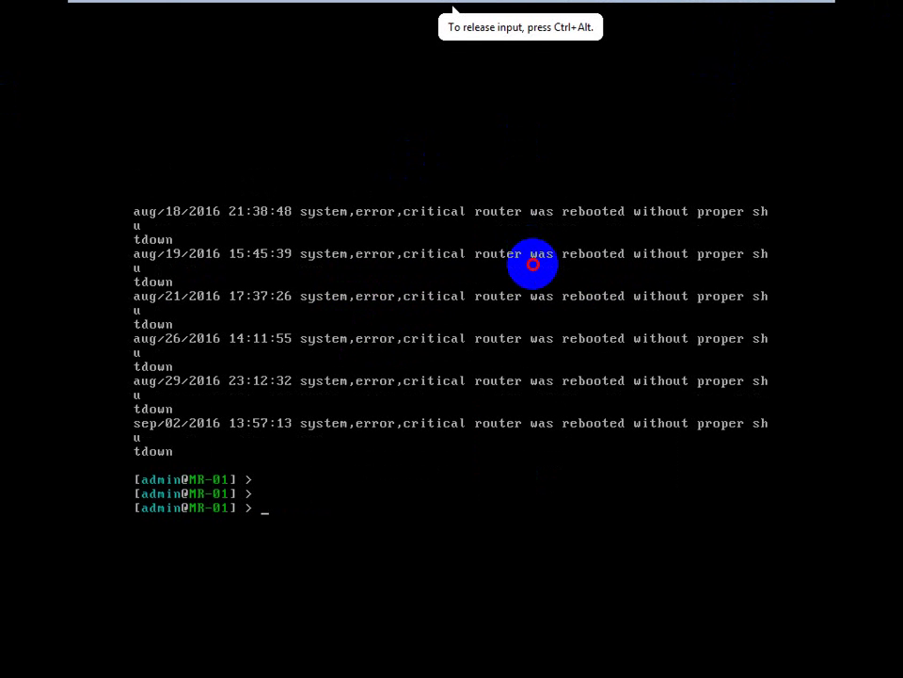
pyautogui.write('ip ro')
pyautogui.press('Tab')
pyautogui.write('pr')
pyautogui.press('Tab')
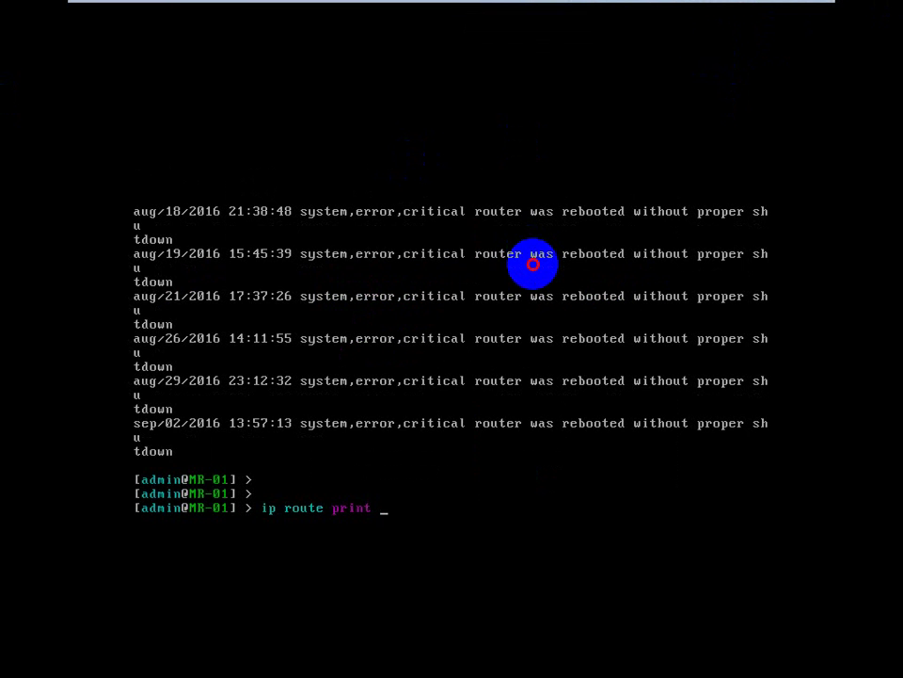
pyautogui.press('BackSpace')
pyautogui.press('BackSpace')
pyautogui.press('BackSpace')
pyautogui.press('BackSpace')
pyautogui.press('BackSpace')
pyautogui.press('BackSpace')
pyautogui.press('Return')
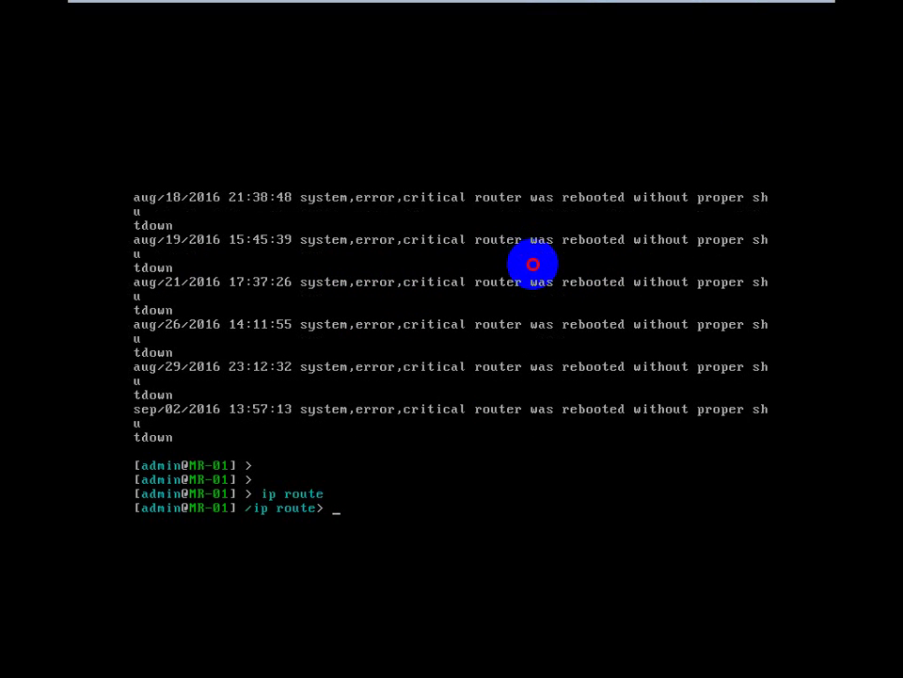
pyautogui.write('print')
pyautogui.press('Return')
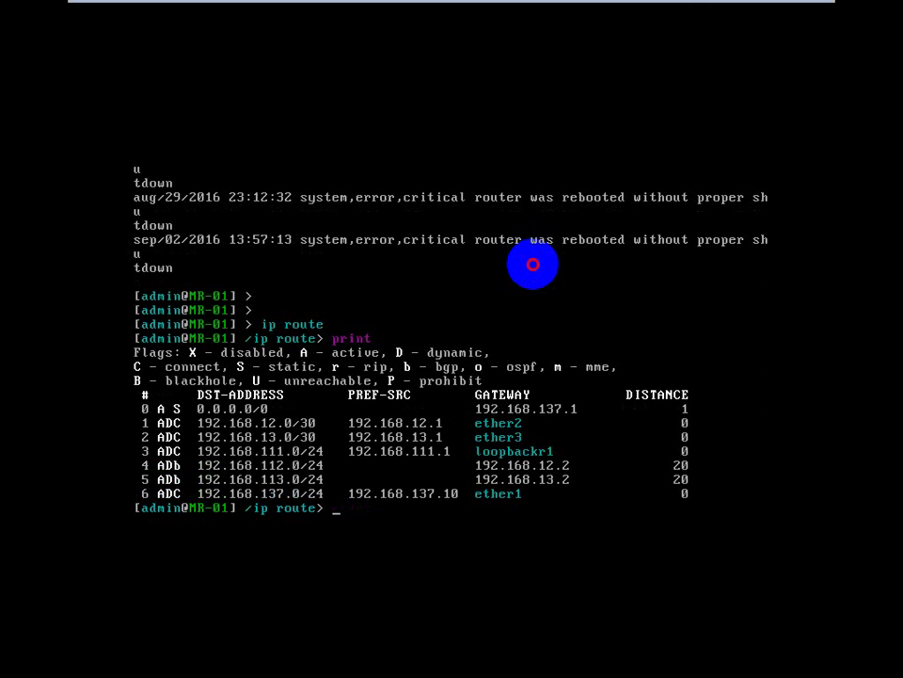
# - Launch WinBox from the desktop, connect to MR-01 and close the Address List
pyautogui.click(768, 13)
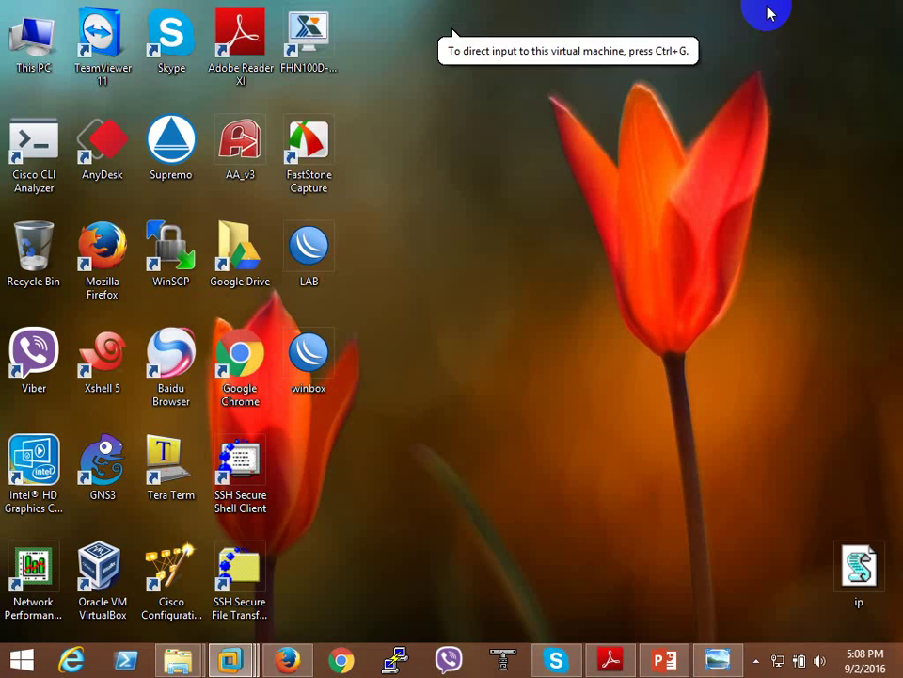
pyautogui.doubleClick(309, 356)
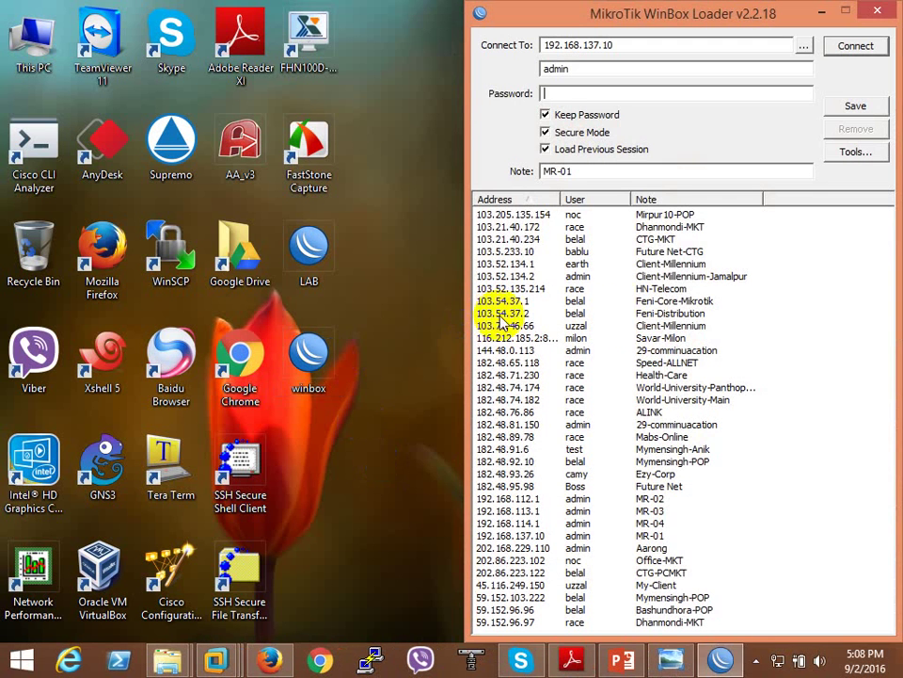
pyautogui.doubleClick(649, 536)
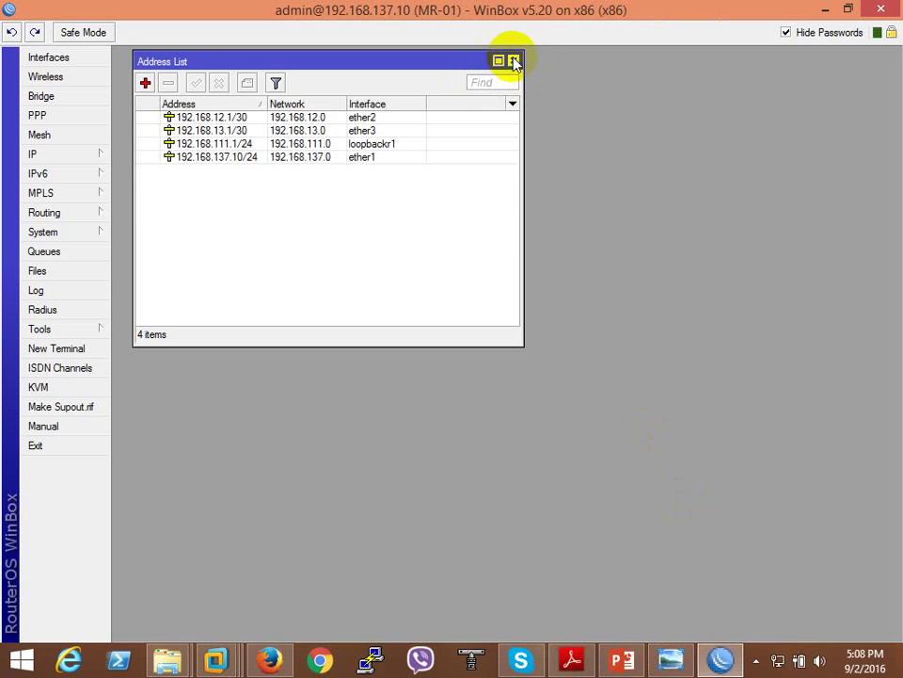
pyautogui.click(514, 62)
# - In Routing > BGP, disable the default instance and review the Peers, Networks, Aggregates, VPN4 and Advertisements tabs
pyautogui.click(98, 212)
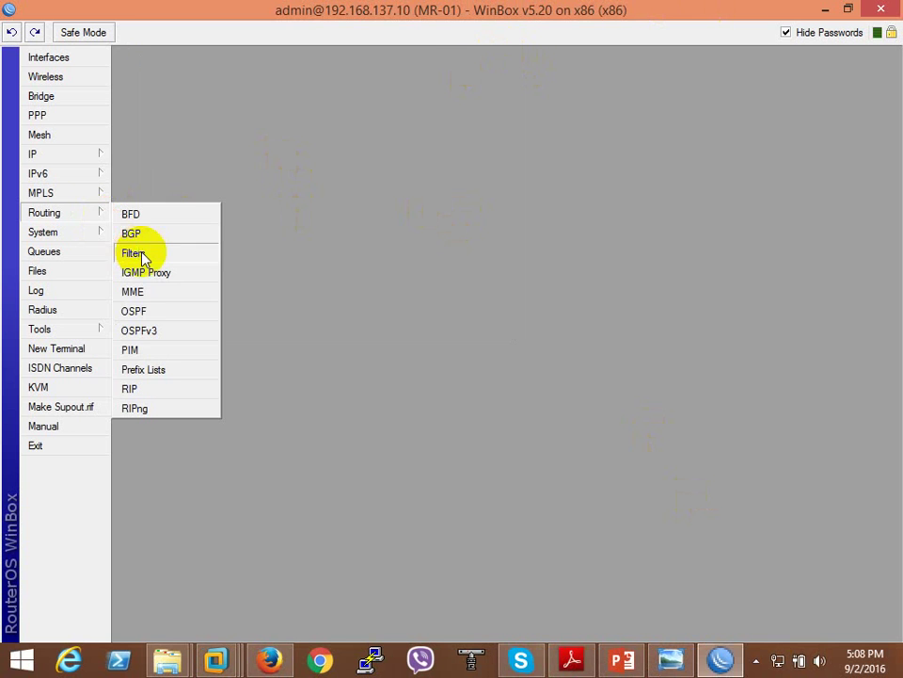
pyautogui.click(151, 233)
pyautogui.click(215, 140)
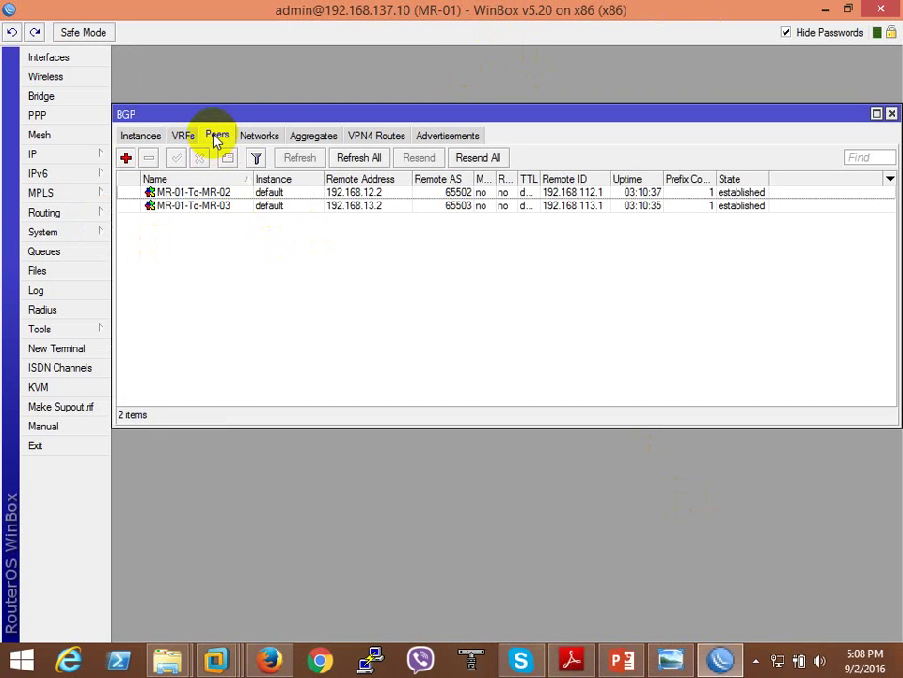
pyautogui.click(154, 139)
pyautogui.click(235, 193)
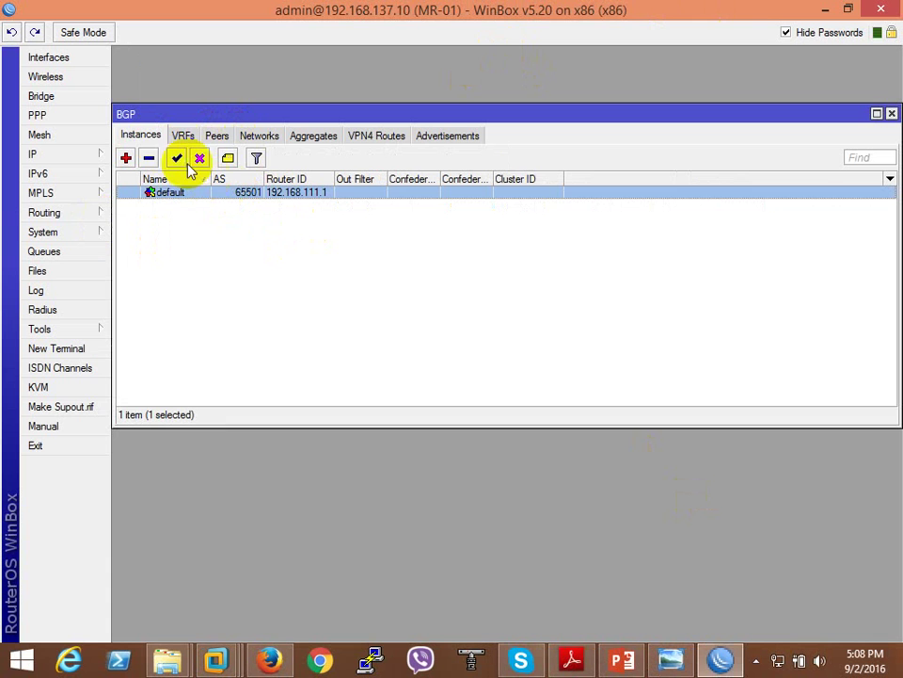
pyautogui.click(199, 158)
pyautogui.click(215, 138)
pyautogui.click(259, 136)
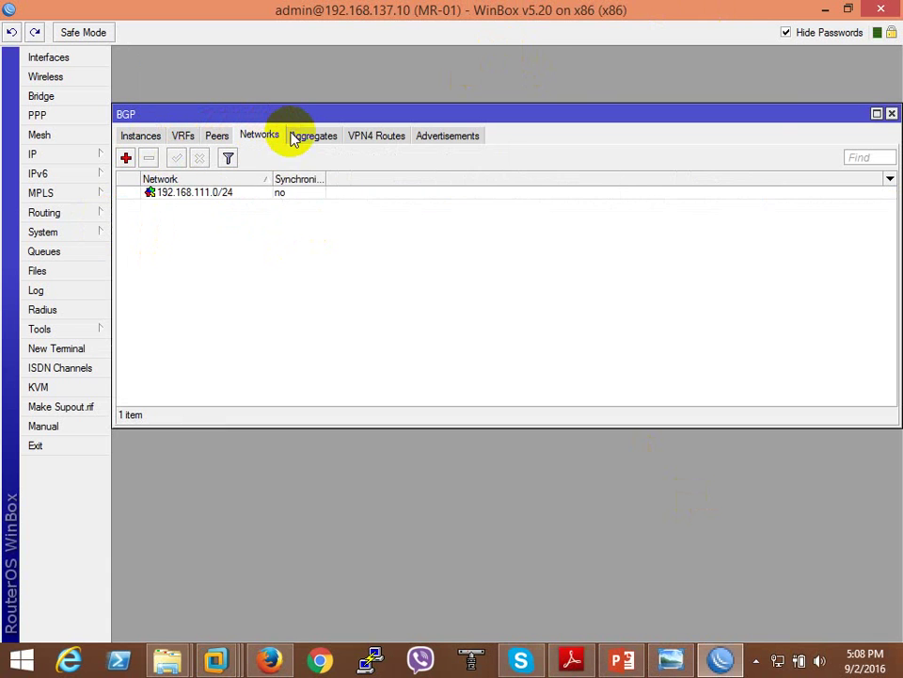
pyautogui.click(313, 137)
pyautogui.click(376, 136)
pyautogui.click(450, 135)
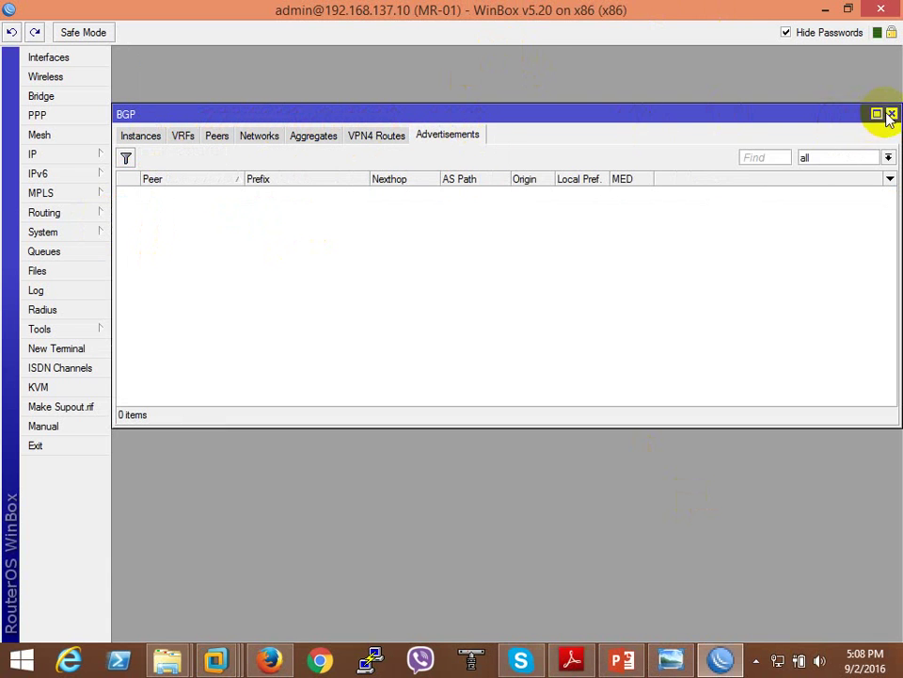
pyautogui.click(891, 114)
# - Open IP > Routes and select the 0.0.0.0/0 default route
pyautogui.click(52, 156)
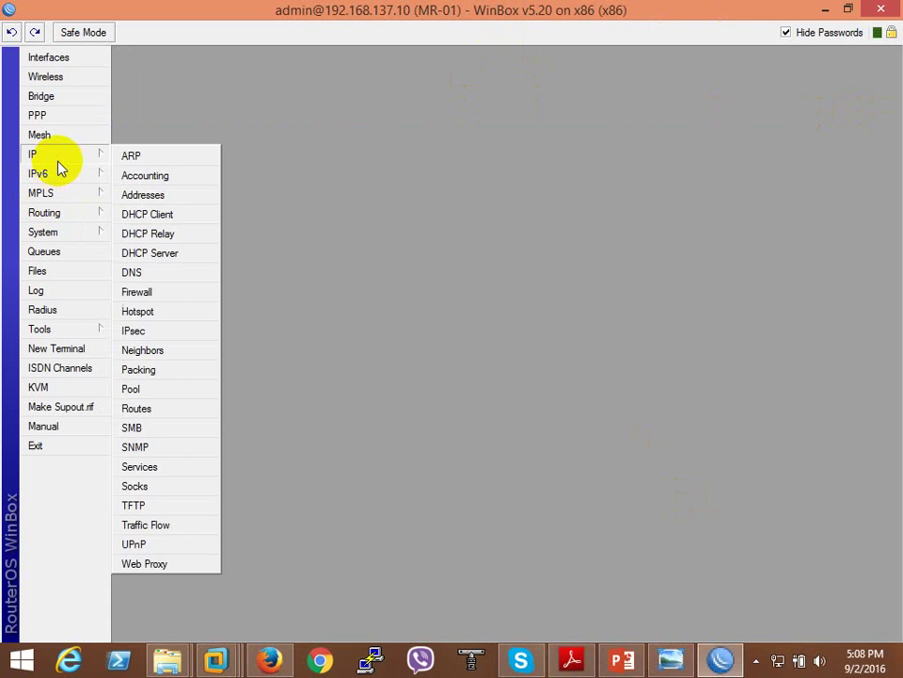
pyautogui.click(160, 407)
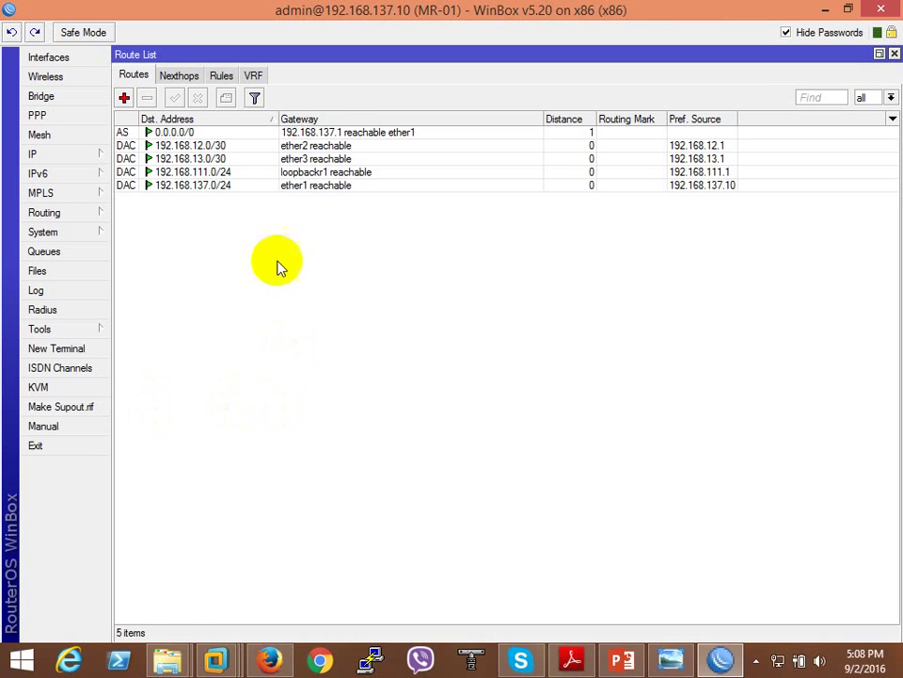
pyautogui.click(339, 132)
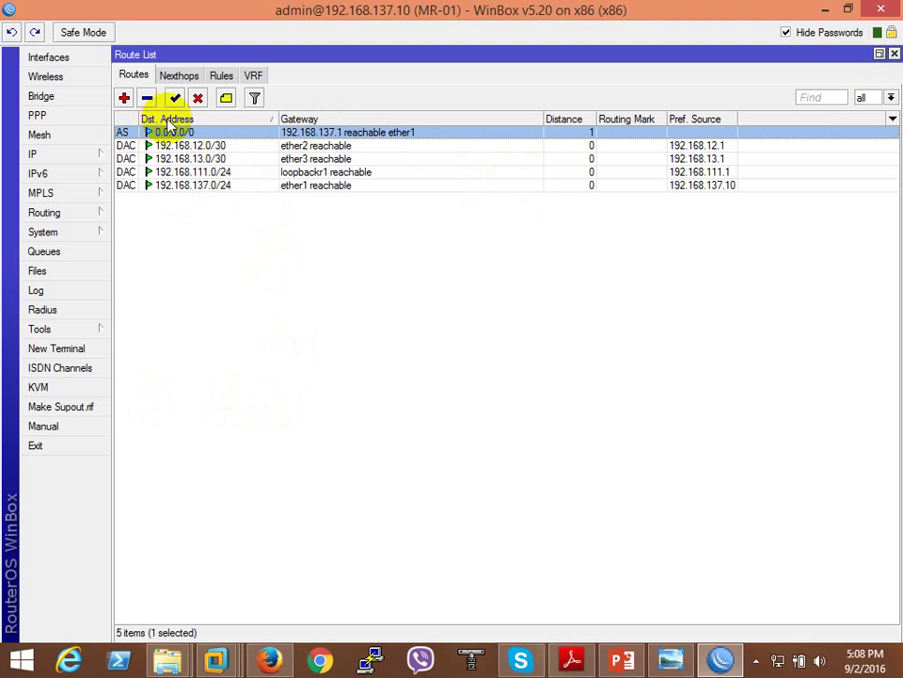
# - Add a static route 192.168.114.0/24 via gateway 192.168.12.2 with check-gateway ping
pyautogui.click(125, 98)
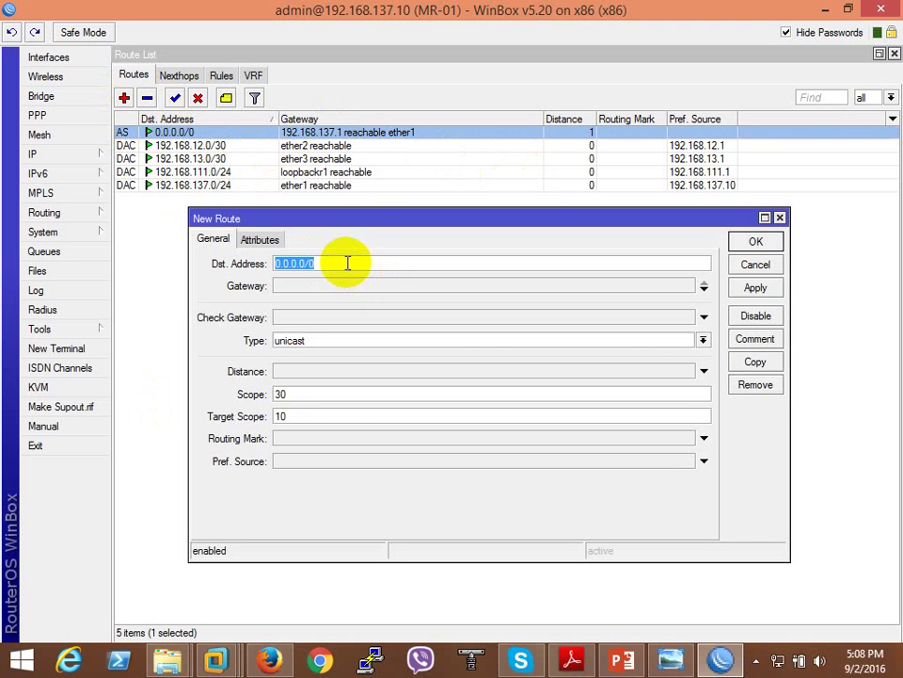
pyautogui.write('192')
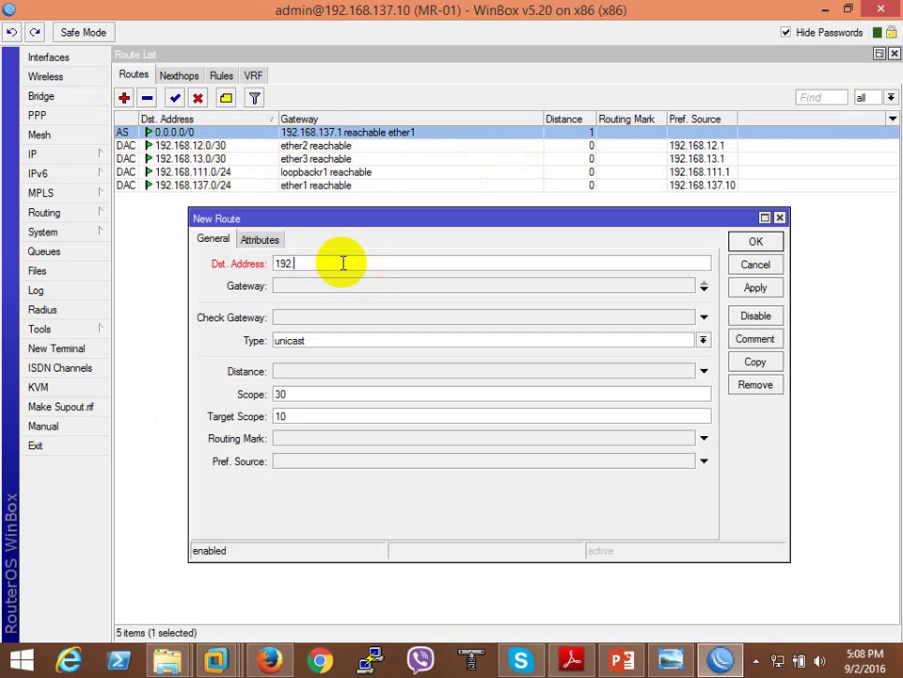
pyautogui.write('.168.114.0/24')
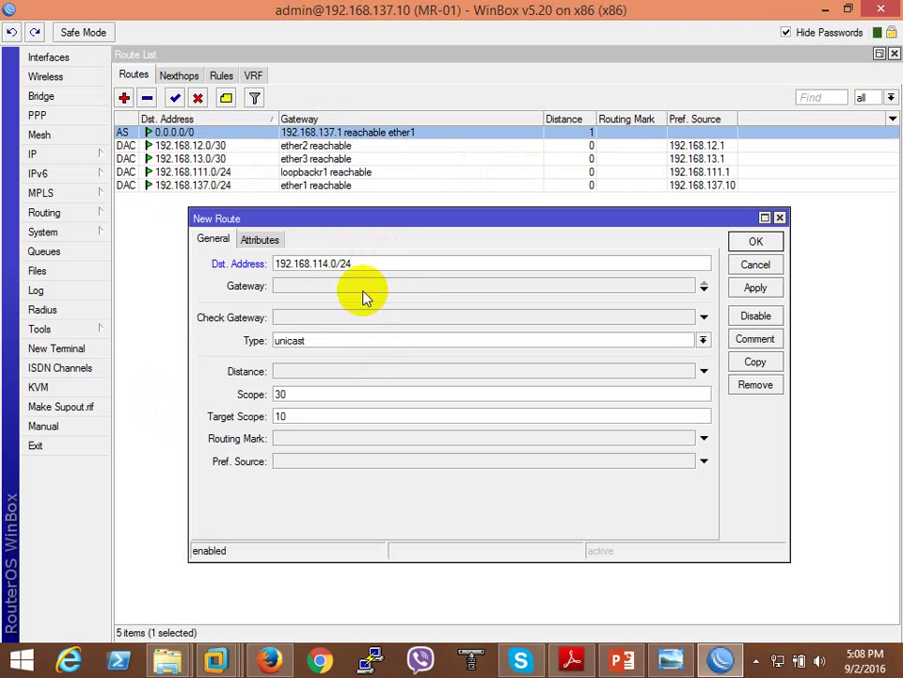
pyautogui.click(361, 289)
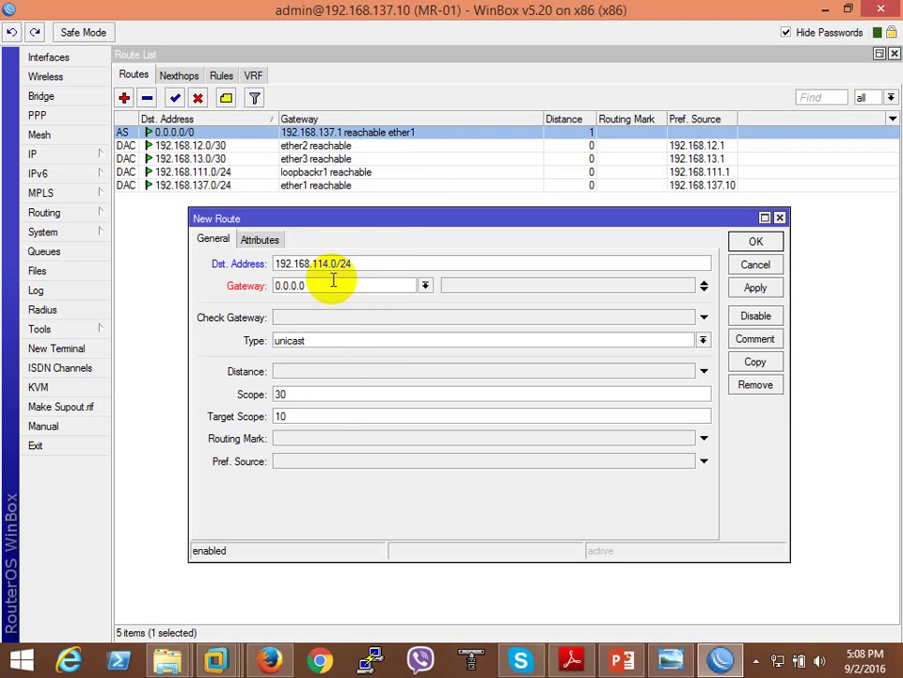
pyautogui.moveTo(333, 282); pyautogui.dragTo(267, 286)
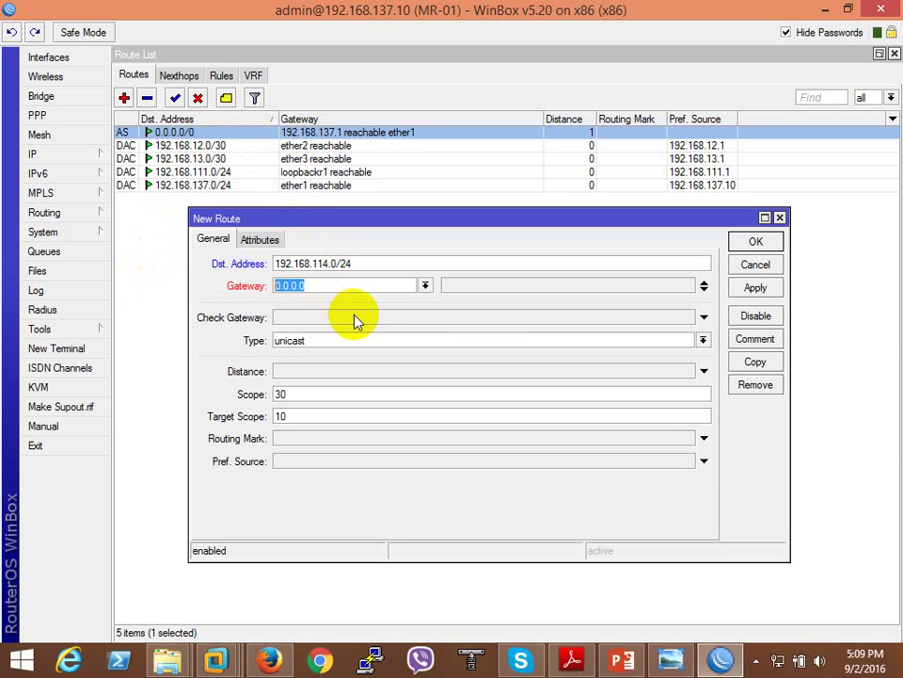
pyautogui.write('192.168')
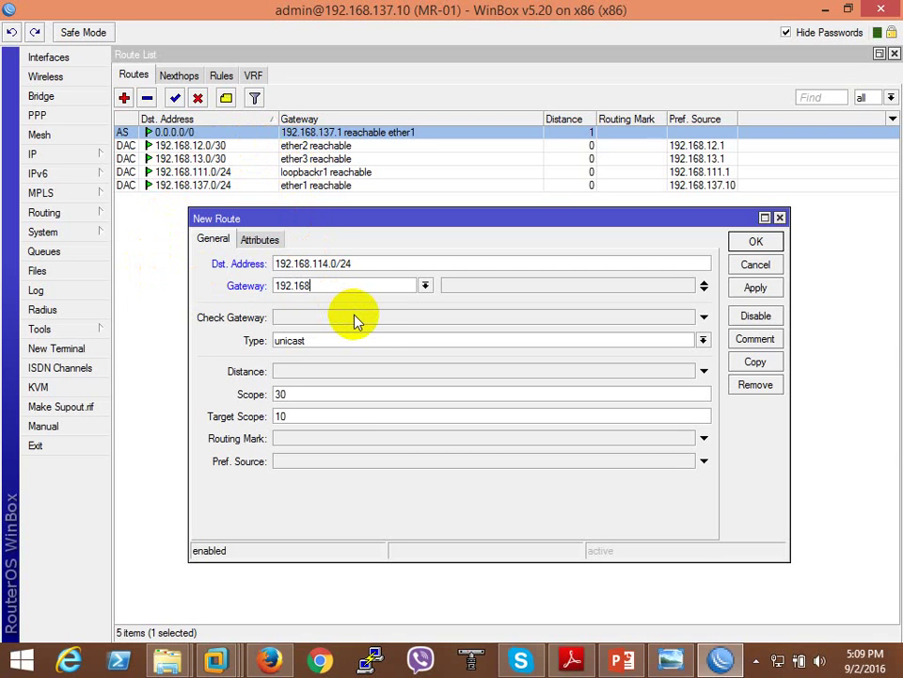
pyautogui.write('.1')
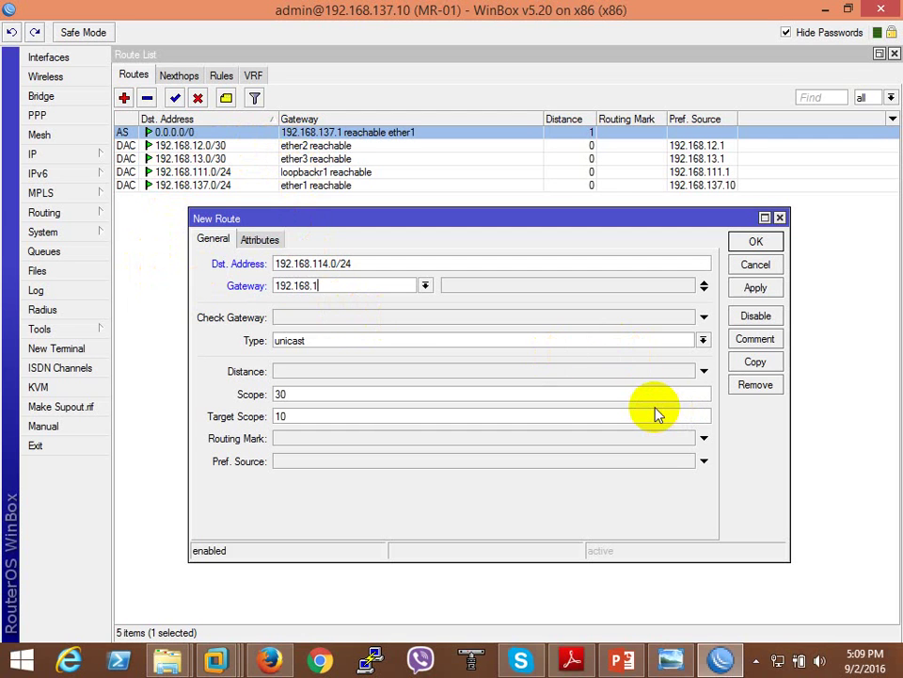
pyautogui.write('2.2')
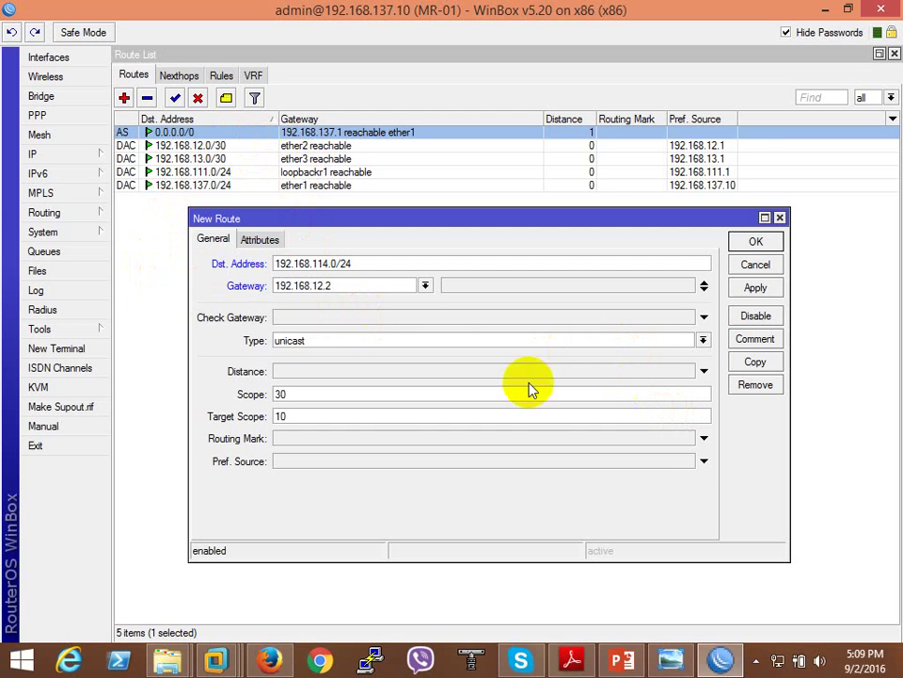
pyautogui.click(414, 318)
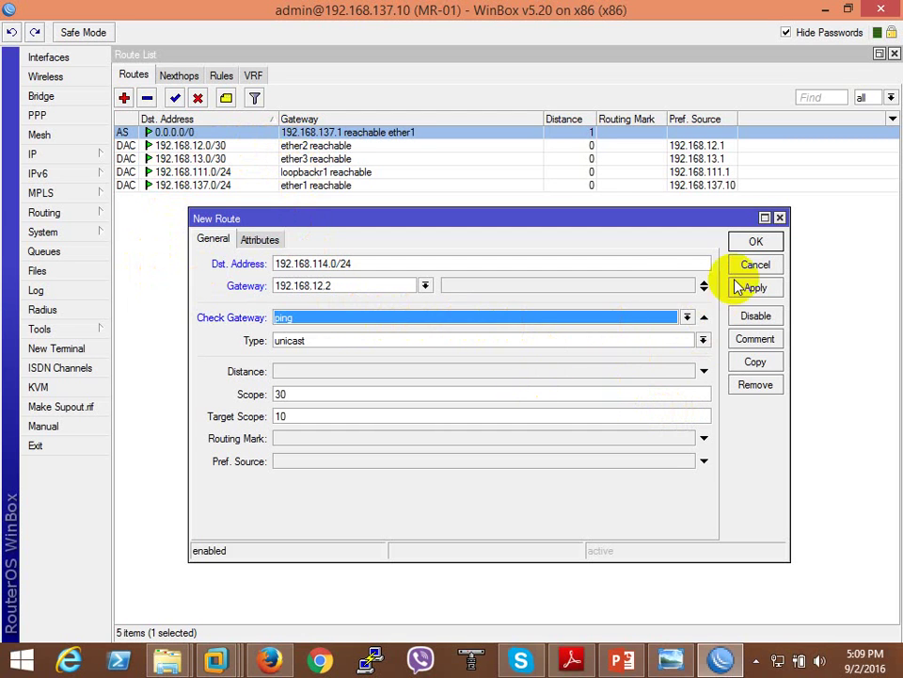
pyautogui.click(759, 244)
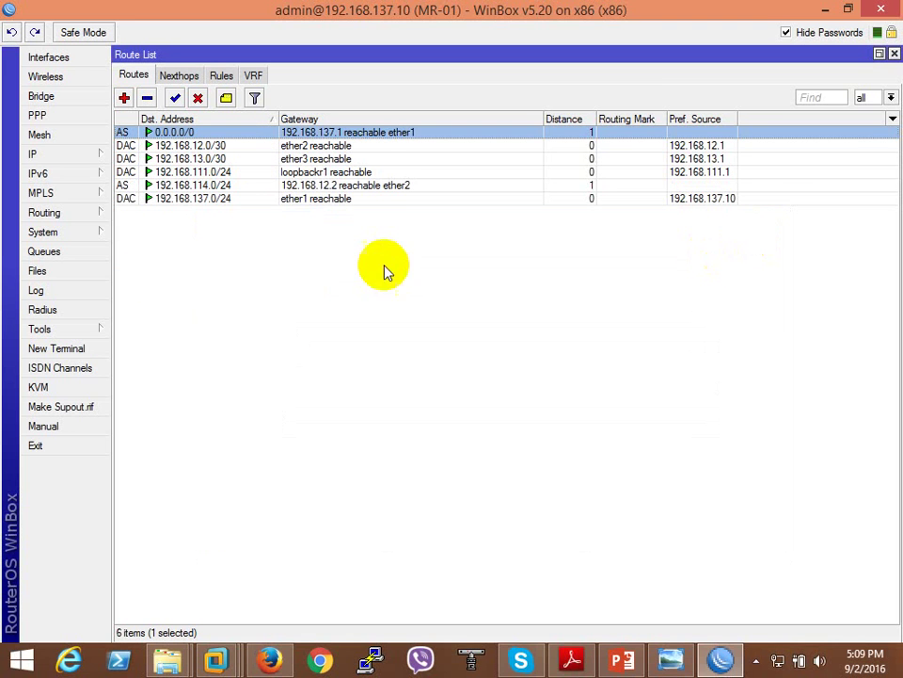
# - Open the new route, make and discard a copy, then remove the route
pyautogui.doubleClick(218, 185)
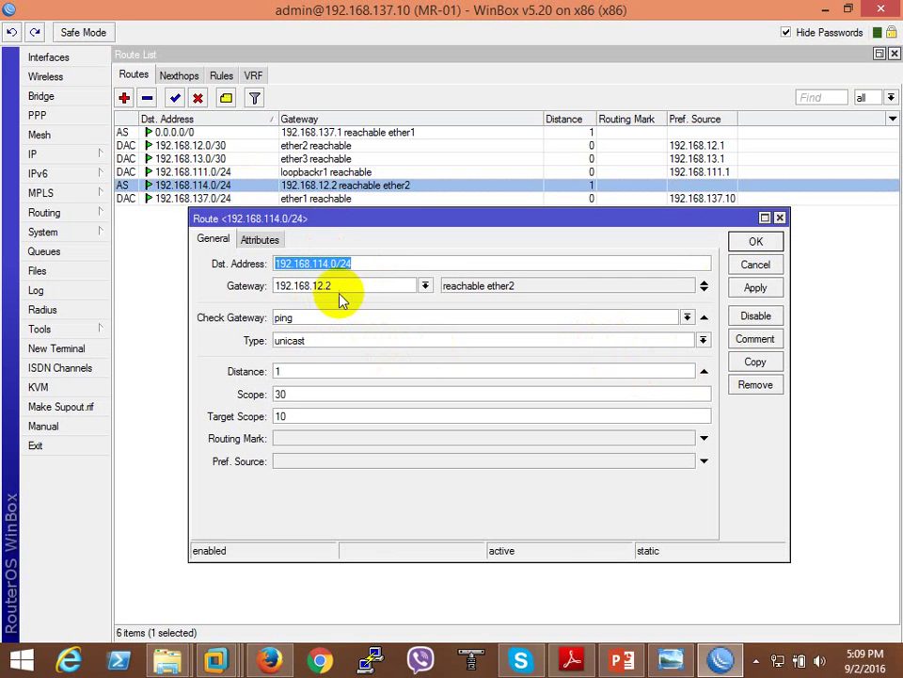
pyautogui.click(759, 362)
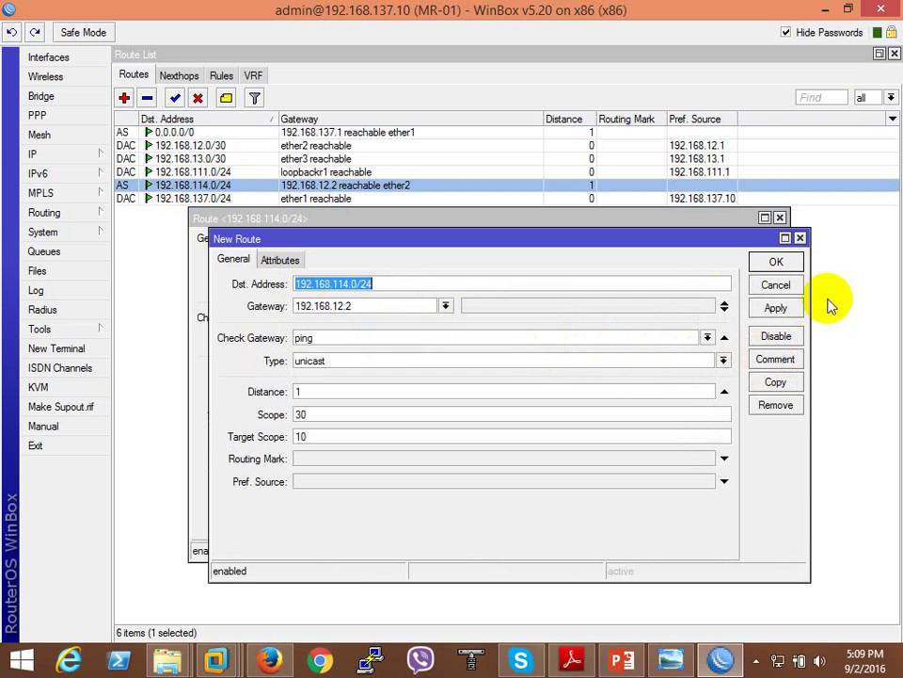
pyautogui.click(776, 286)
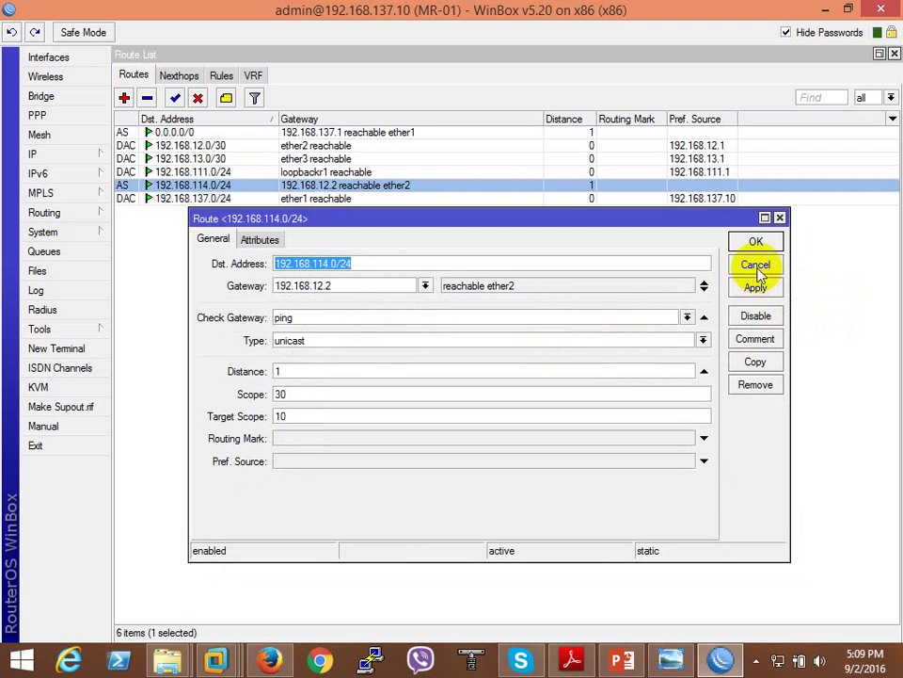
pyautogui.click(755, 266)
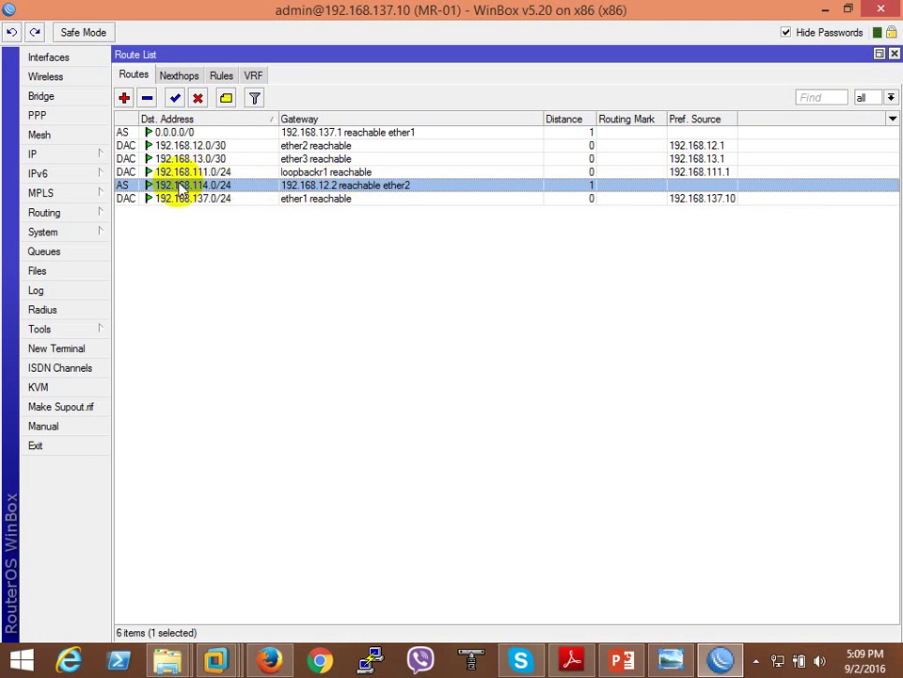
pyautogui.click(146, 100)
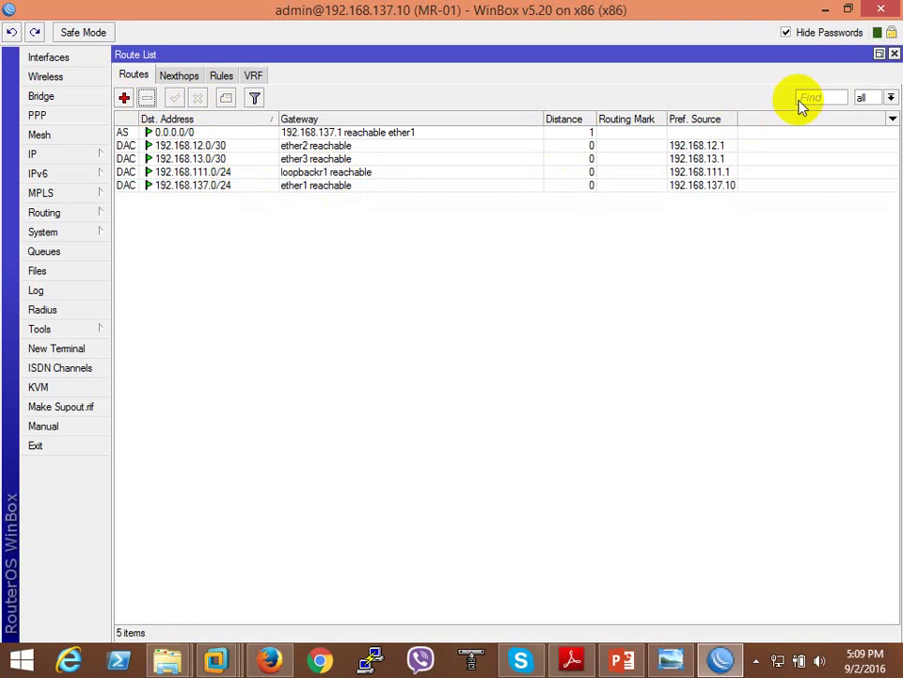
# - Enable the default BGP instance under Routing > BGP > Instances, then close WinBox
pyautogui.click(894, 54)
pyautogui.click(73, 214)
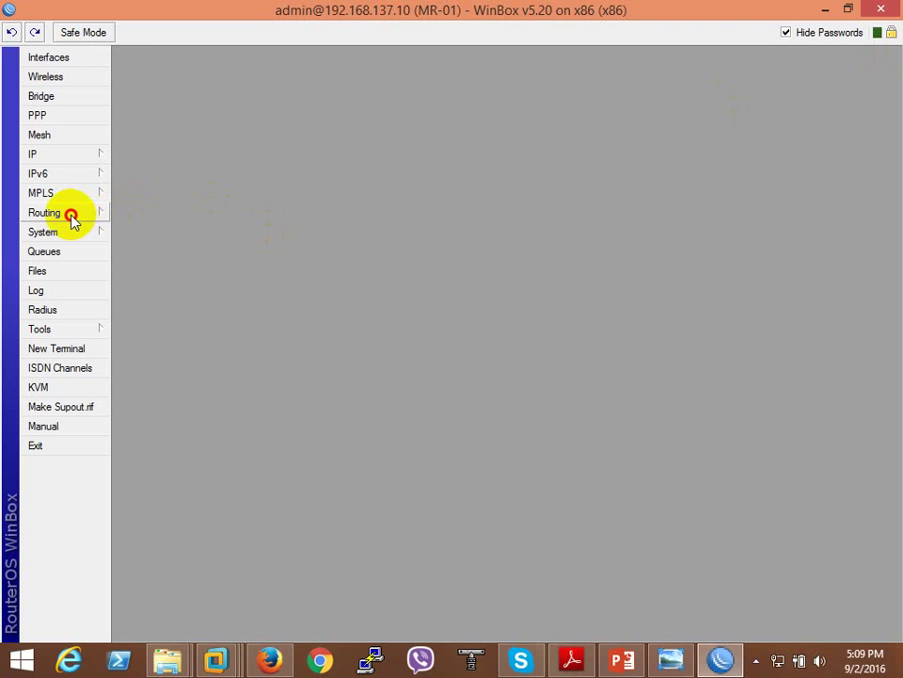
pyautogui.click(132, 234)
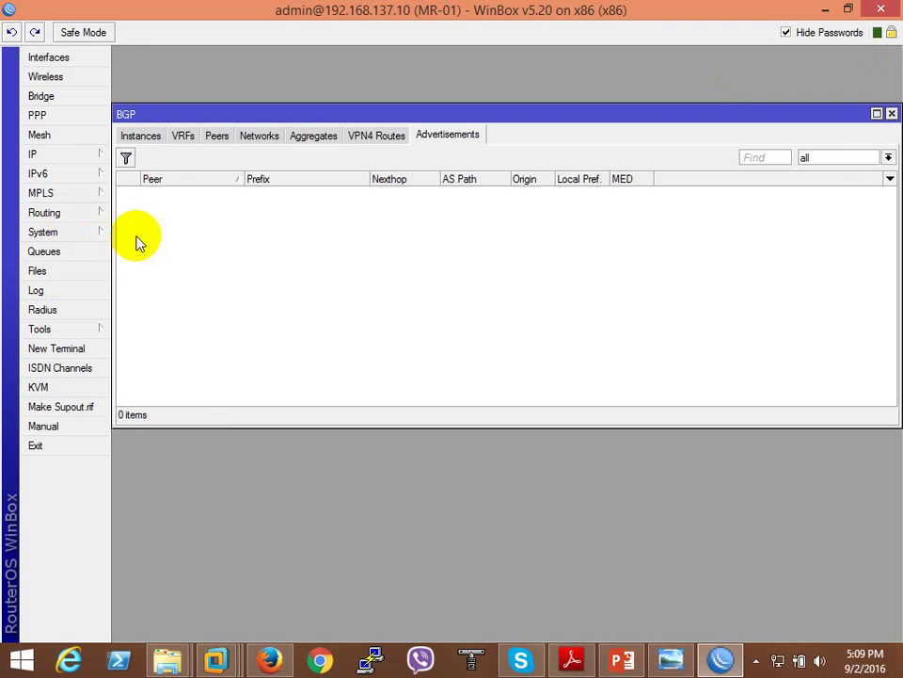
pyautogui.click(145, 138)
pyautogui.click(169, 192)
pyautogui.click(177, 157)
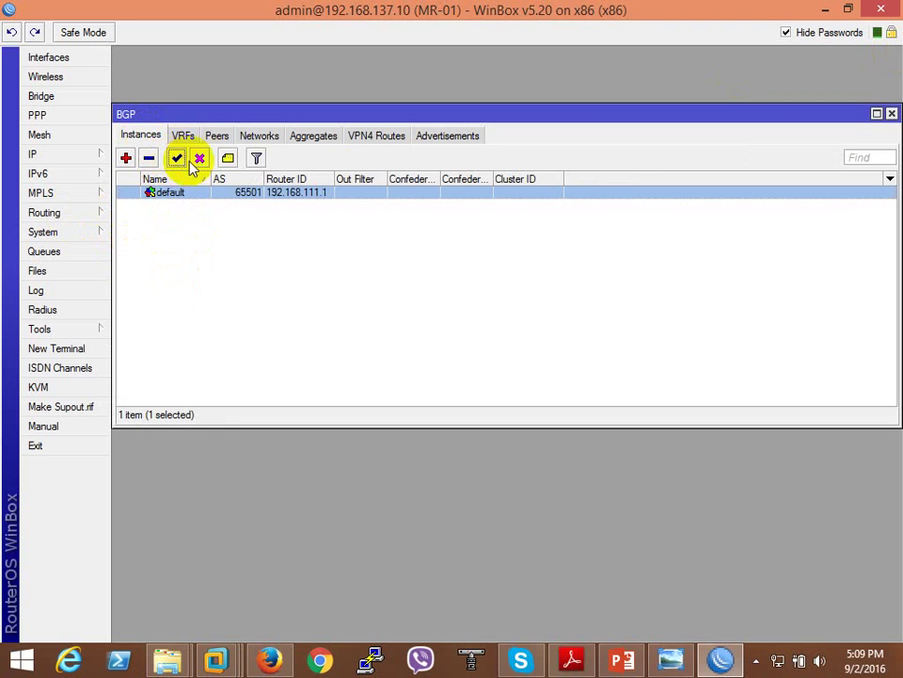
pyautogui.click(881, 9)
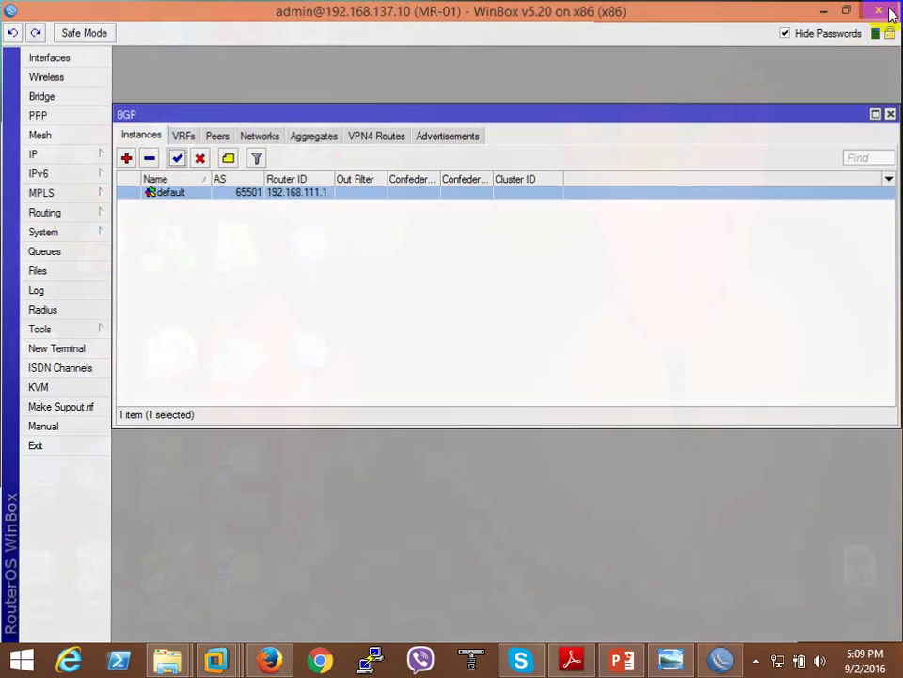
# - In the MR-02 console, remove route 7 (192.168.114.0/24) and route 1 (0.0.0.0/24)
pyautogui.moveTo(230, 659)
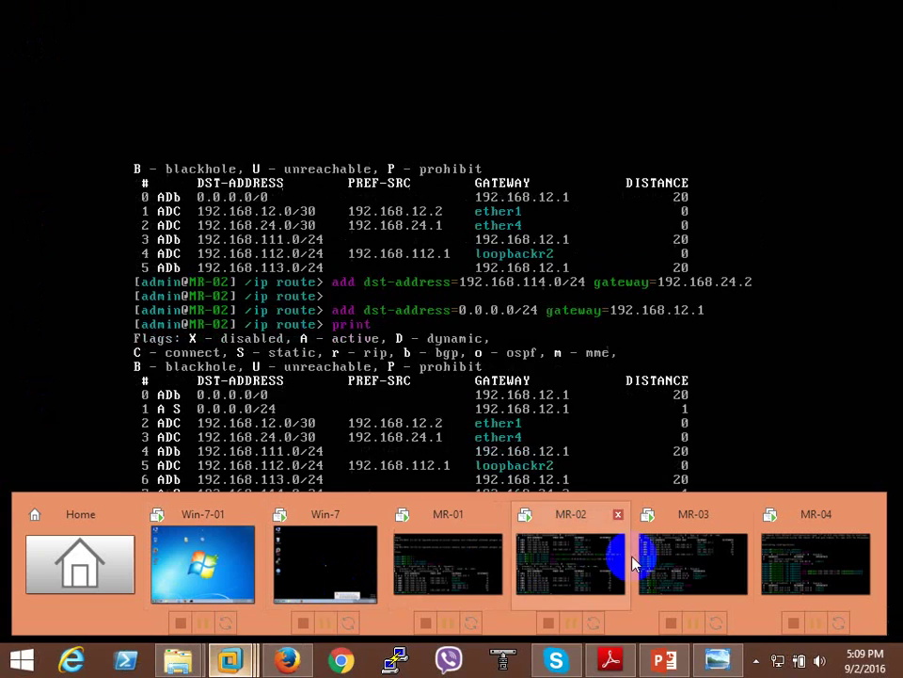
pyautogui.click(564, 573)
pyautogui.click(393, 421)
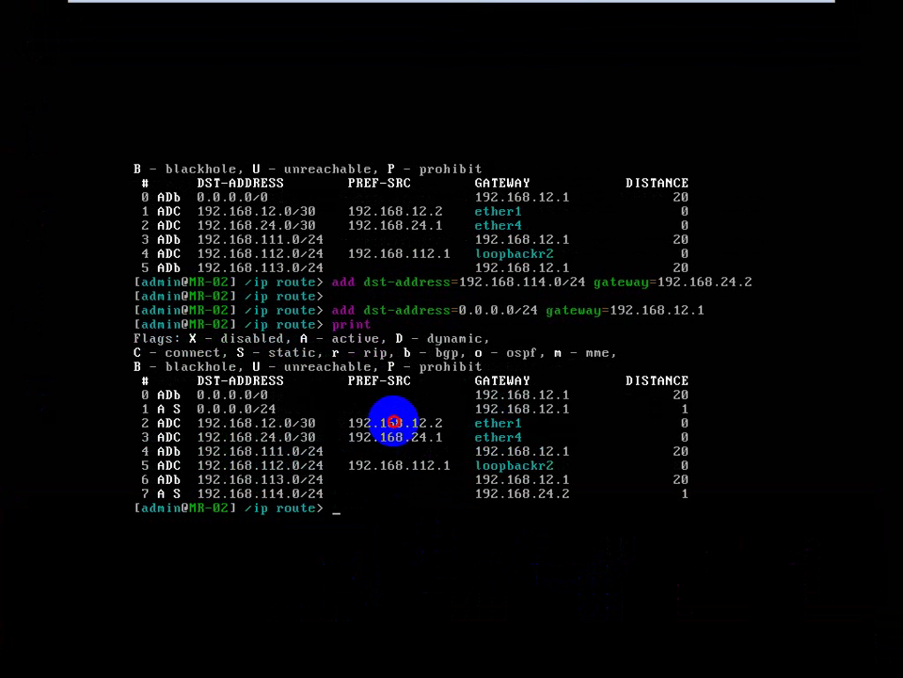
pyautogui.write('remove ')
pyautogui.write('?')
pyautogui.press('Return')
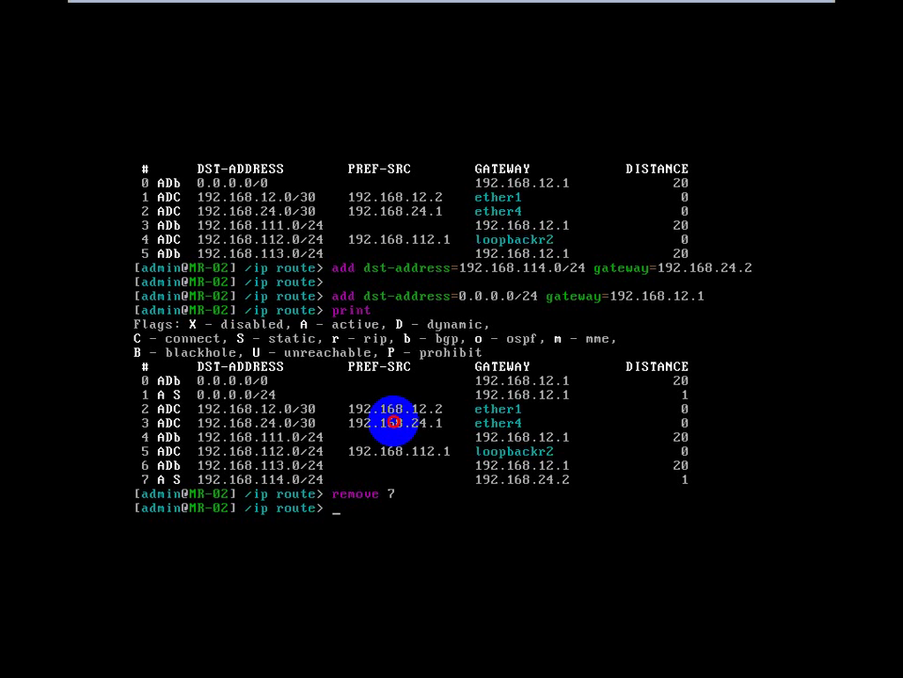
pyautogui.press('Up')
pyautogui.press('BackSpace')
pyautogui.write('1')
pyautogui.press('Return')
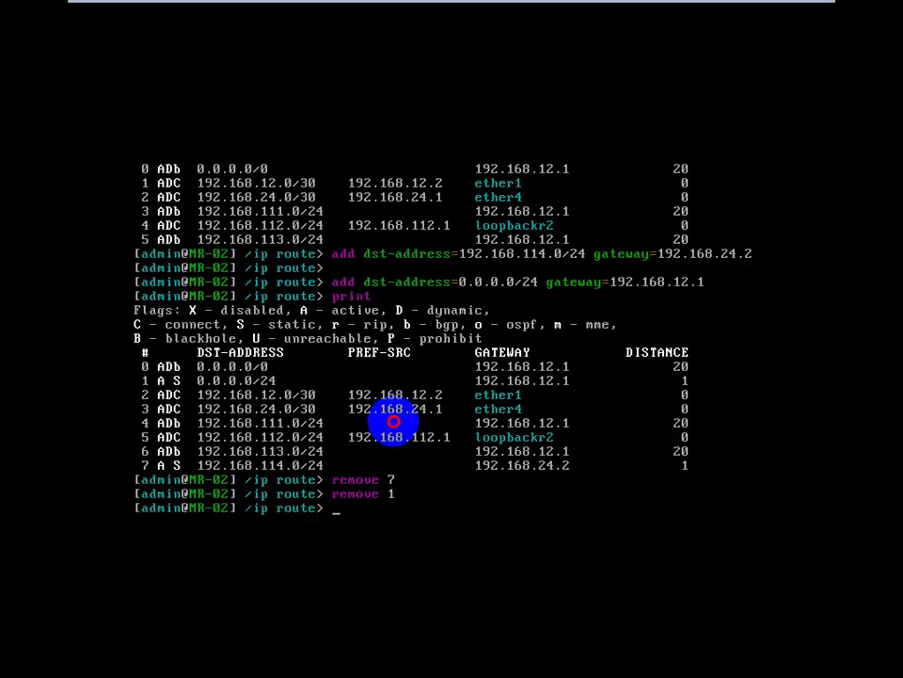
# - Return to the top-level menu and enter /routing bgp instance
pyautogui.write('/')
pyautogui.press('Return')
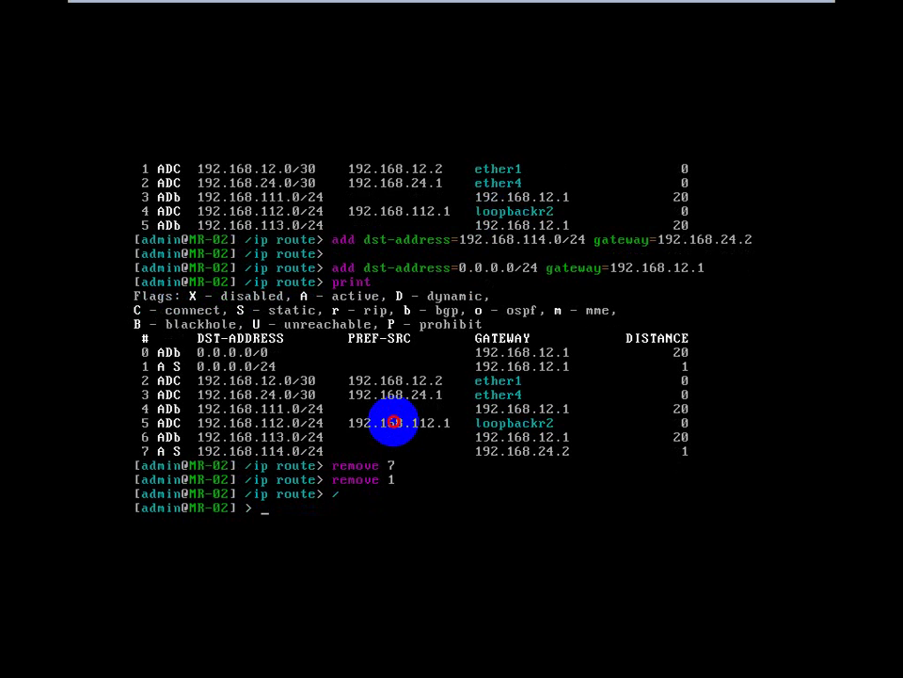
pyautogui.write('routing bgp instance')
# - Print MR-02's BGP instance settings
pyautogui.press('Return')
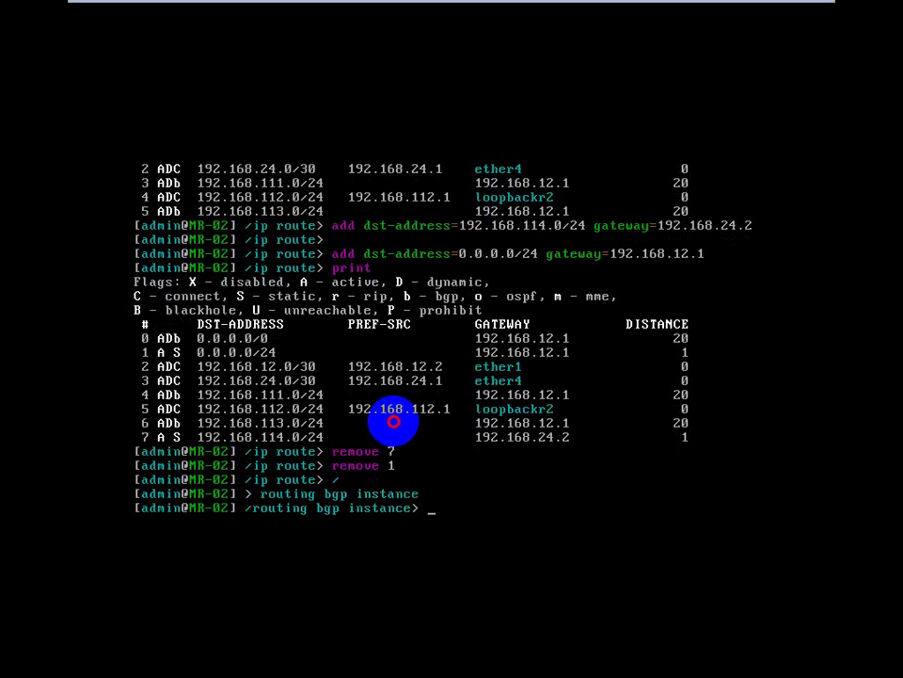
pyautogui.write('print')
pyautogui.press('Return')
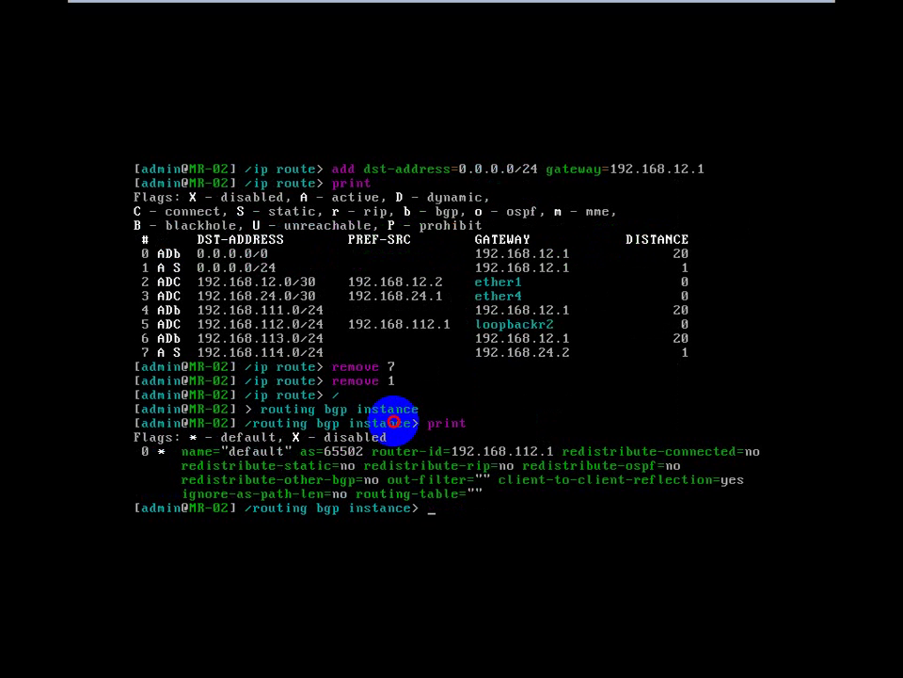
# - Set redistribute-connected=yes on instance 0 and print to confirm it reads yes
pyautogui.write('set de')
pyautogui.press('BackSpace')
pyautogui.write('e')
pyautogui.press('Tab')
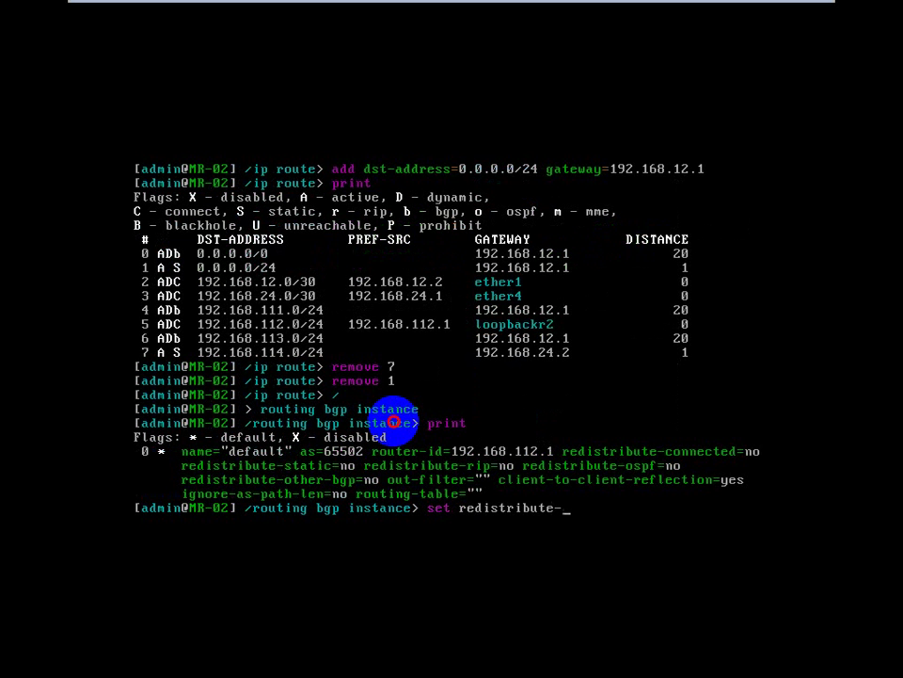
pyautogui.write('con')
pyautogui.press('Tab')
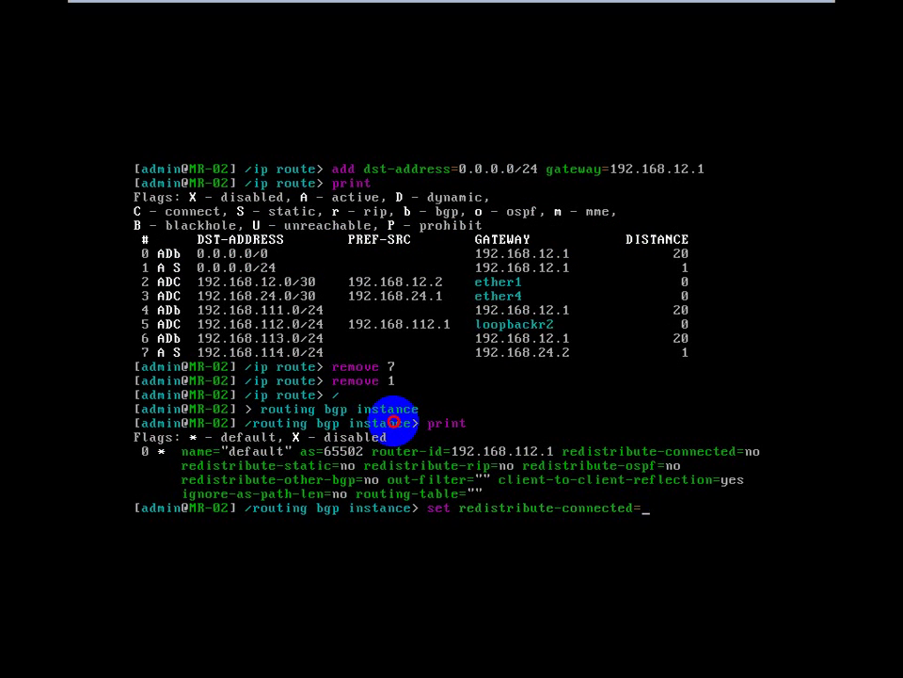
pyautogui.write('yes')
pyautogui.press('Return')
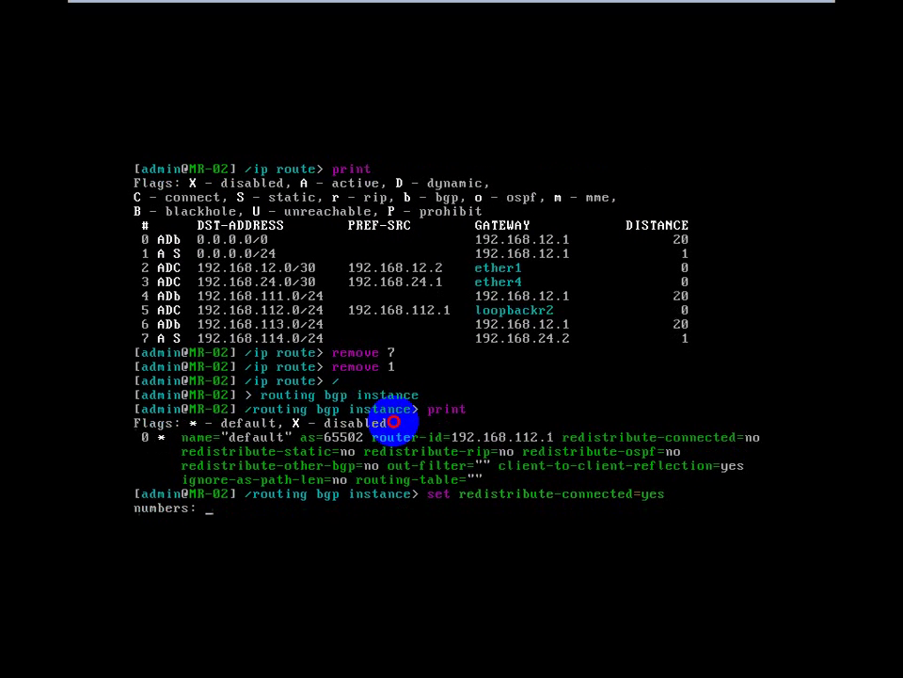
pyautogui.write('0')
pyautogui.press('Return')
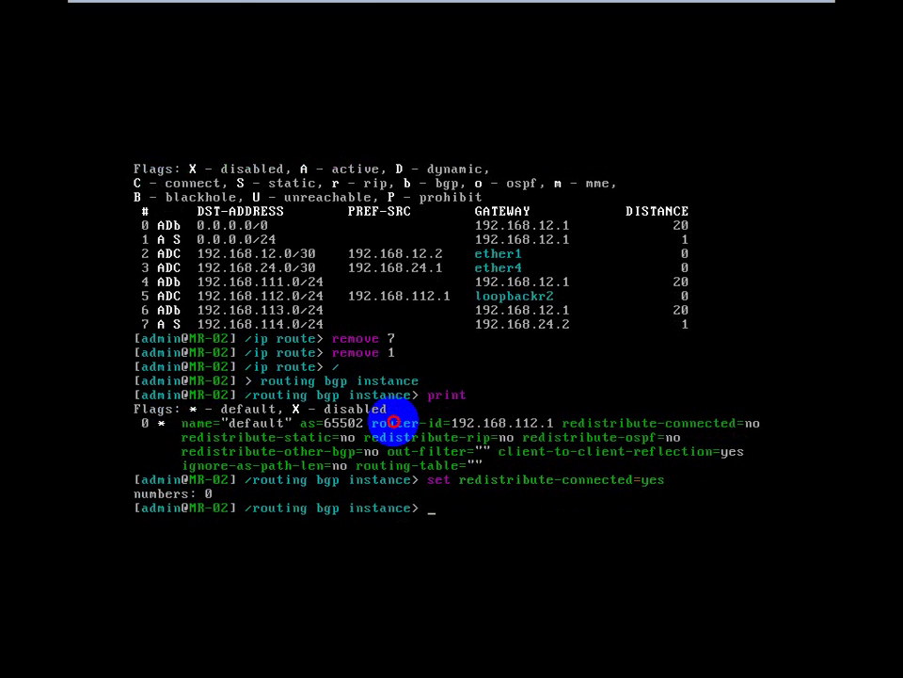
pyautogui.write('print')
pyautogui.press('Return')
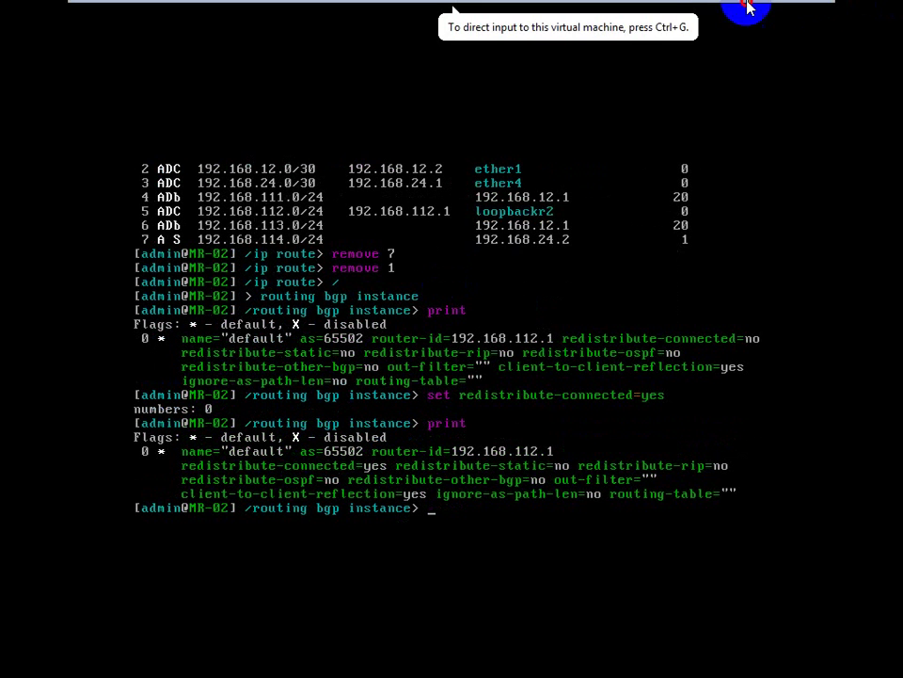
pyautogui.moveTo(720, 6)
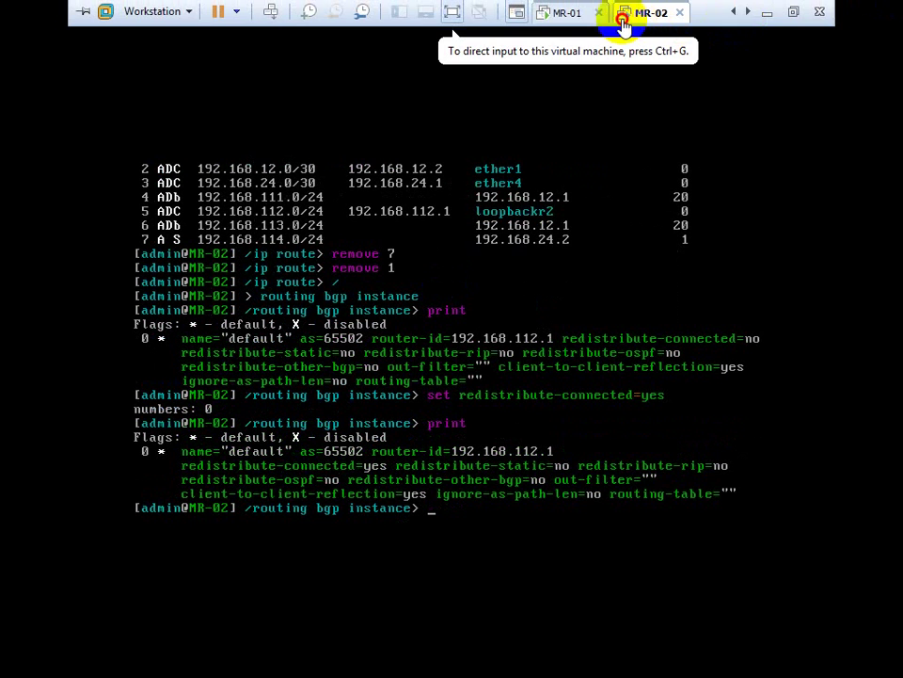
# - Switch to the MR-03 console and enter the /routing bgp instance menu
pyautogui.click(748, 13)
pyautogui.click(653, 13)
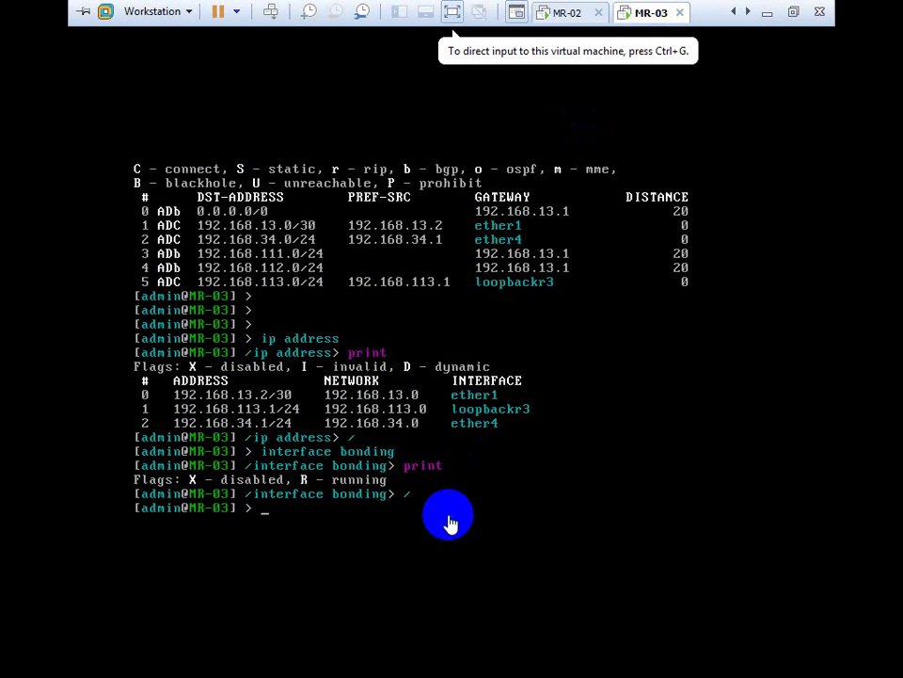
pyautogui.click(450, 481)
pyautogui.press('Return')
pyautogui.press('Return')
pyautogui.press('Return')
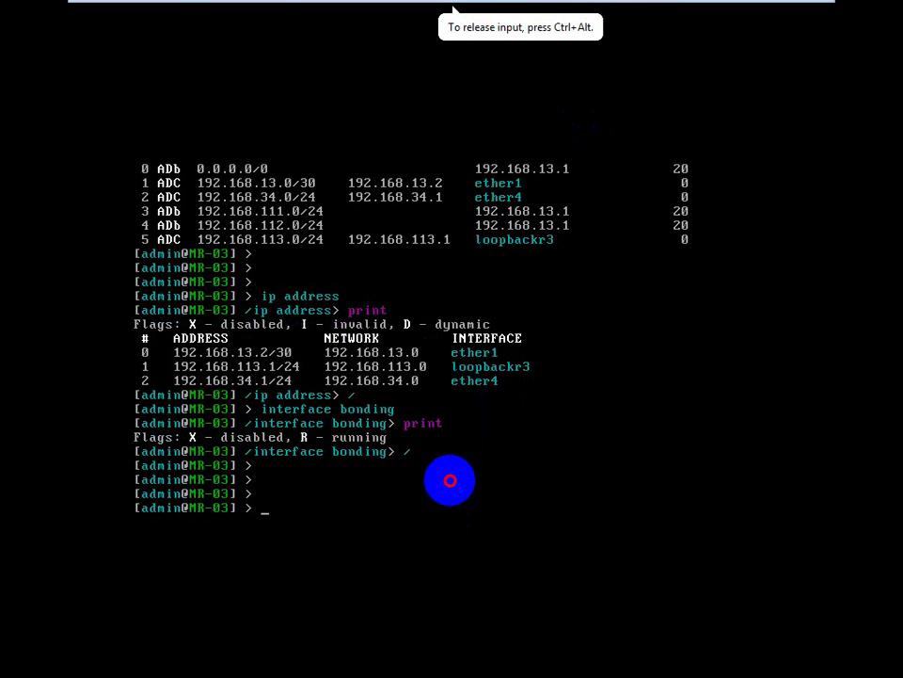
pyautogui.write('routing bgp instance')
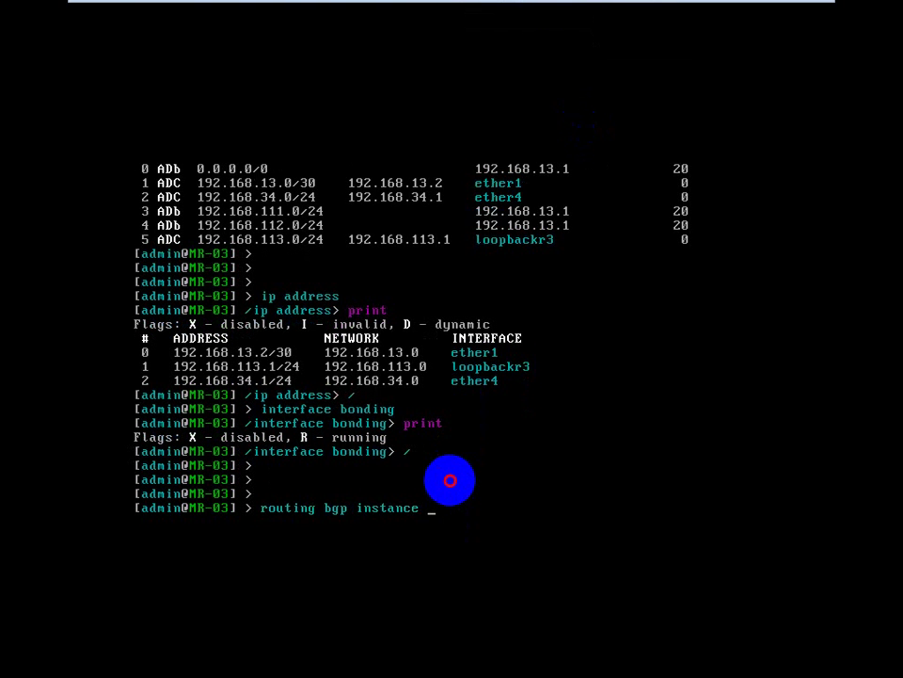
pyautogui.press('Return')
# - Set redistribute-connected=yes on BGP instance 0 and print it to verify
pyautogui.write('set ')
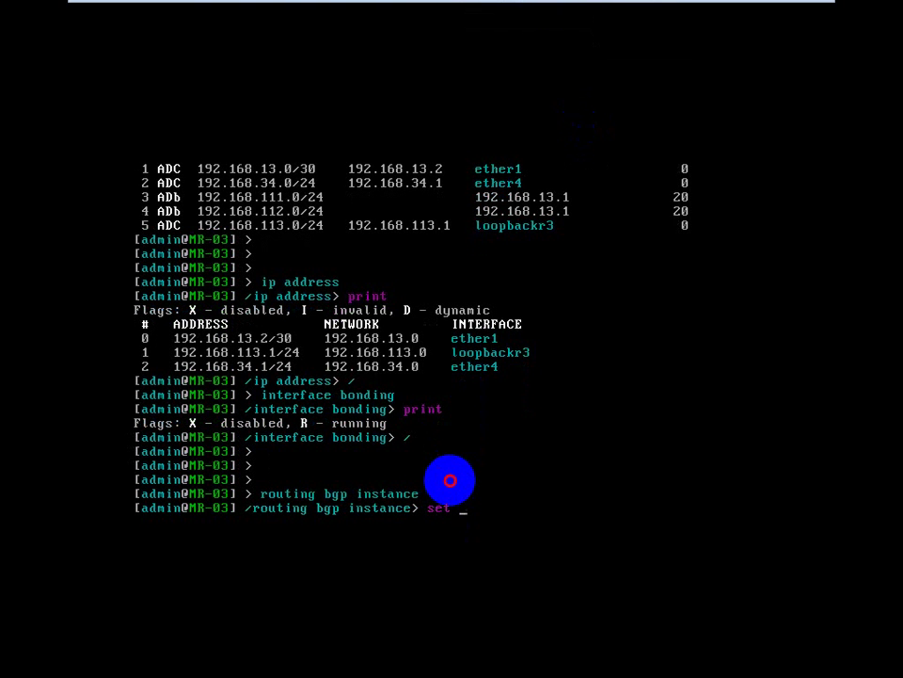
pyautogui.write('redistribute-con')
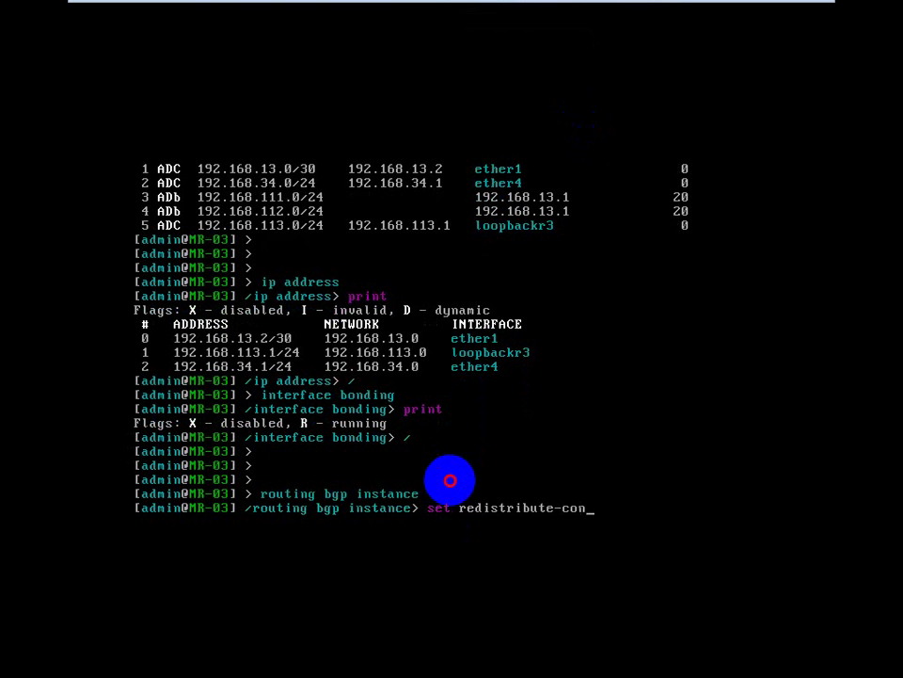
pyautogui.press('Tab')
pyautogui.write('y')
pyautogui.press('Tab')
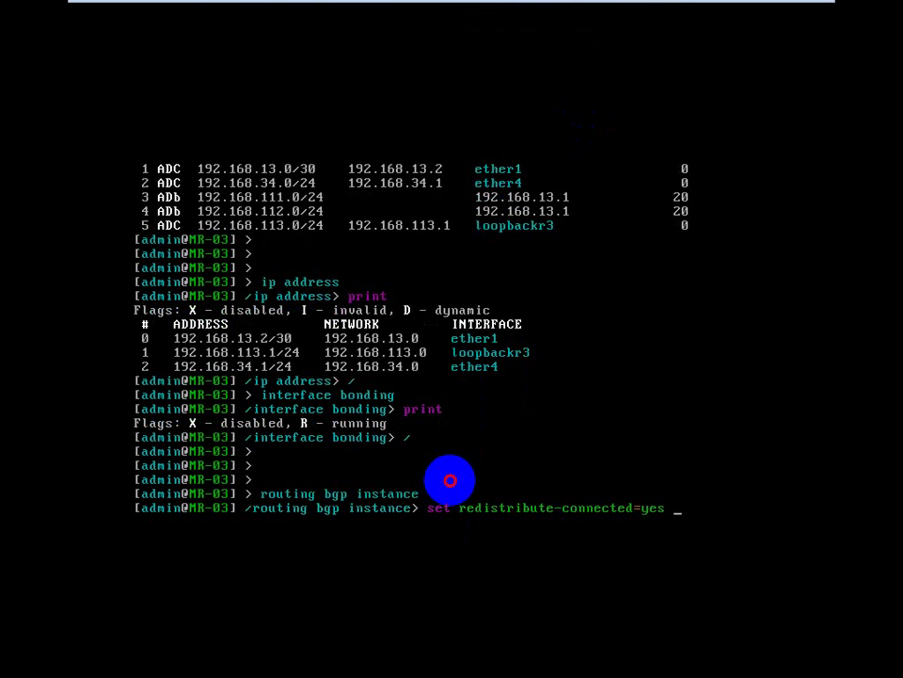
pyautogui.press('Return')
pyautogui.write('0')
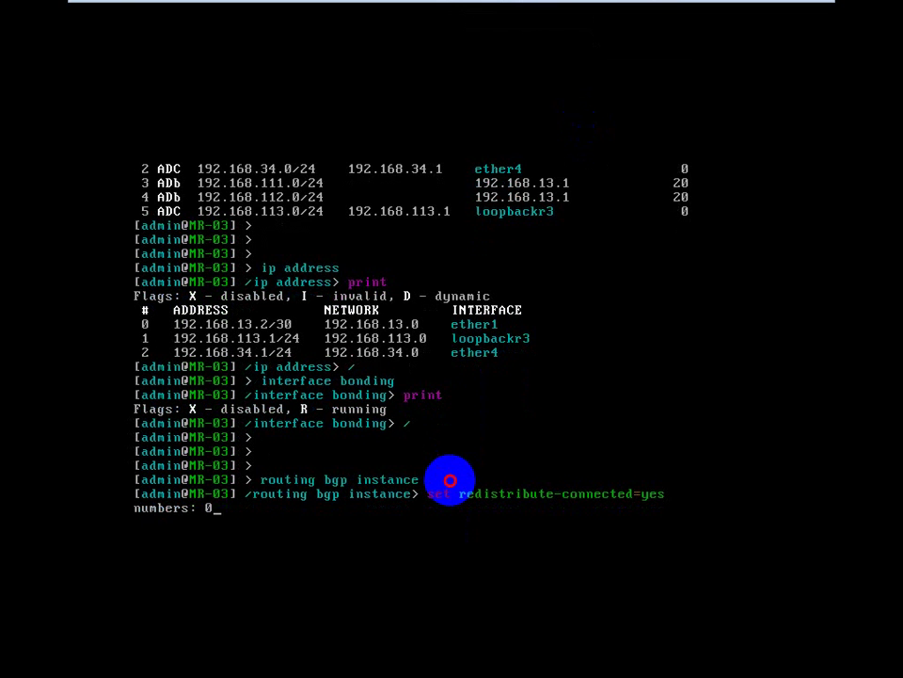
pyautogui.press('Return')
pyautogui.press('Return')
pyautogui.press('Return')
pyautogui.write('pr')
pyautogui.press('Tab')
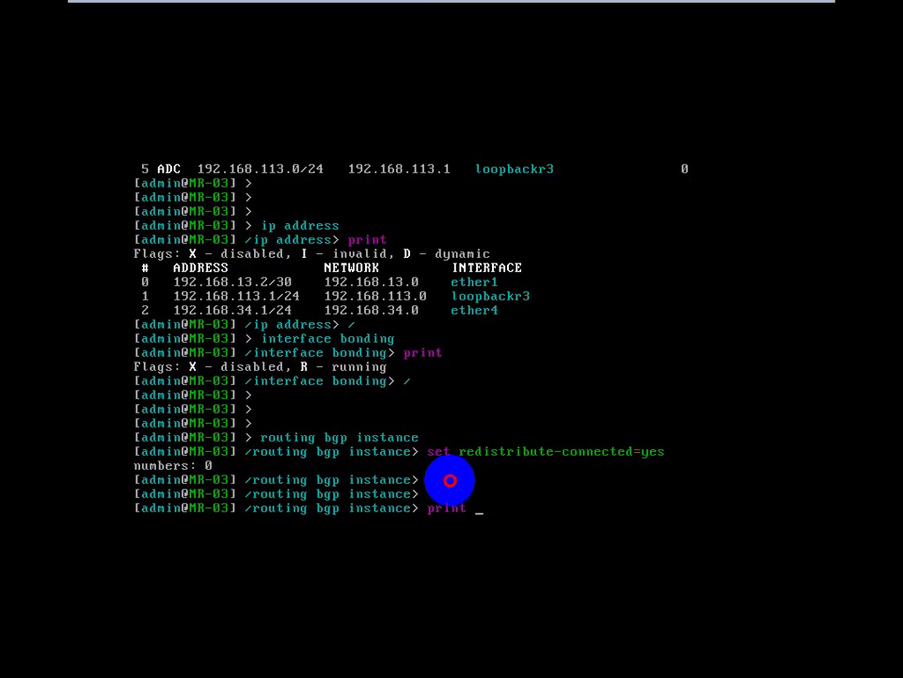
pyautogui.press('Return')
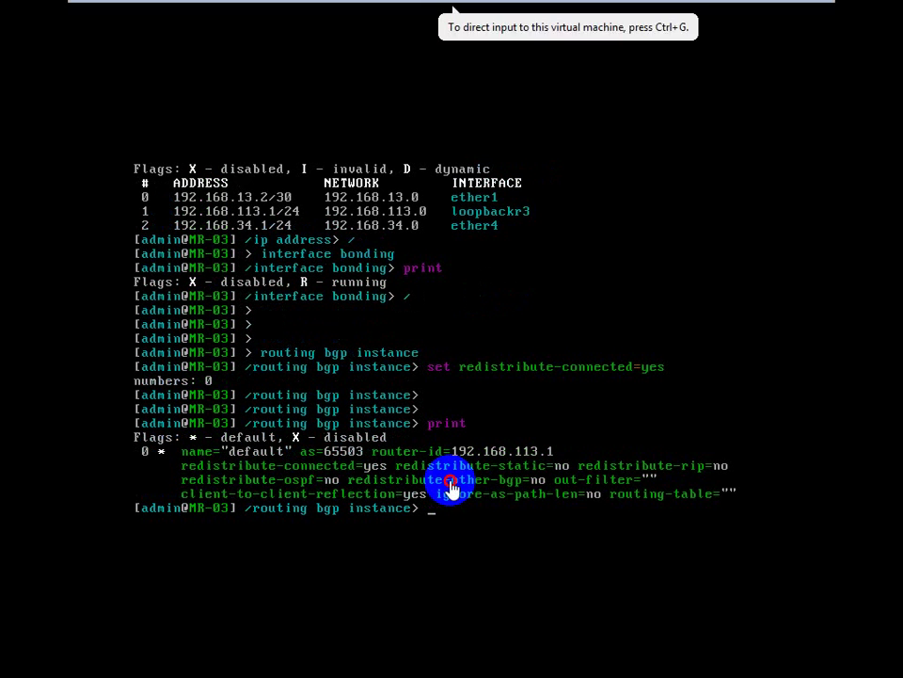
# - Leave the router console, switch to the Win-7-01 VM and restore WinBox
pyautogui.moveTo(581, 8)
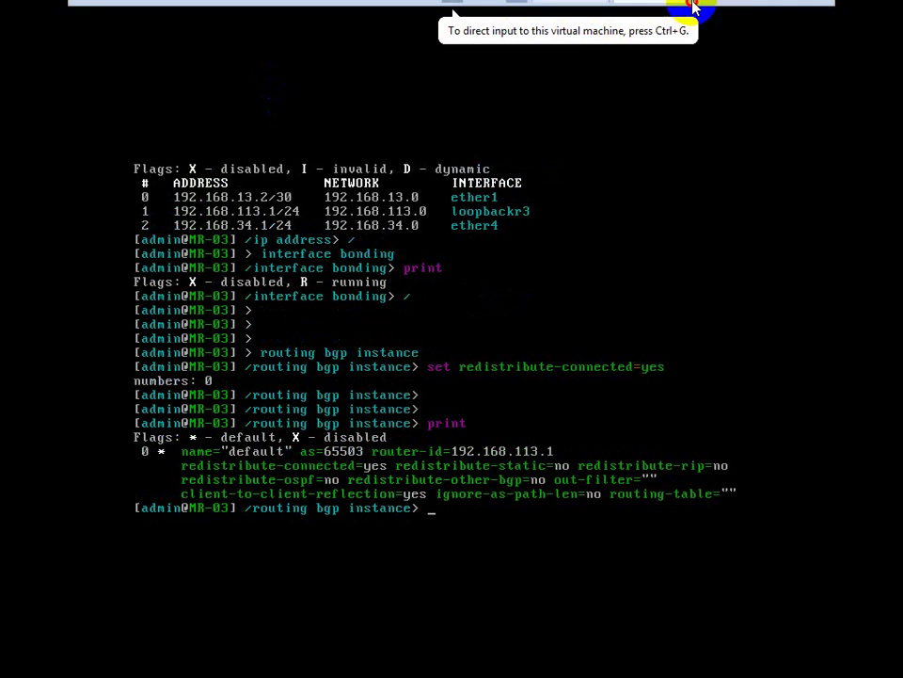
pyautogui.click(766, 15)
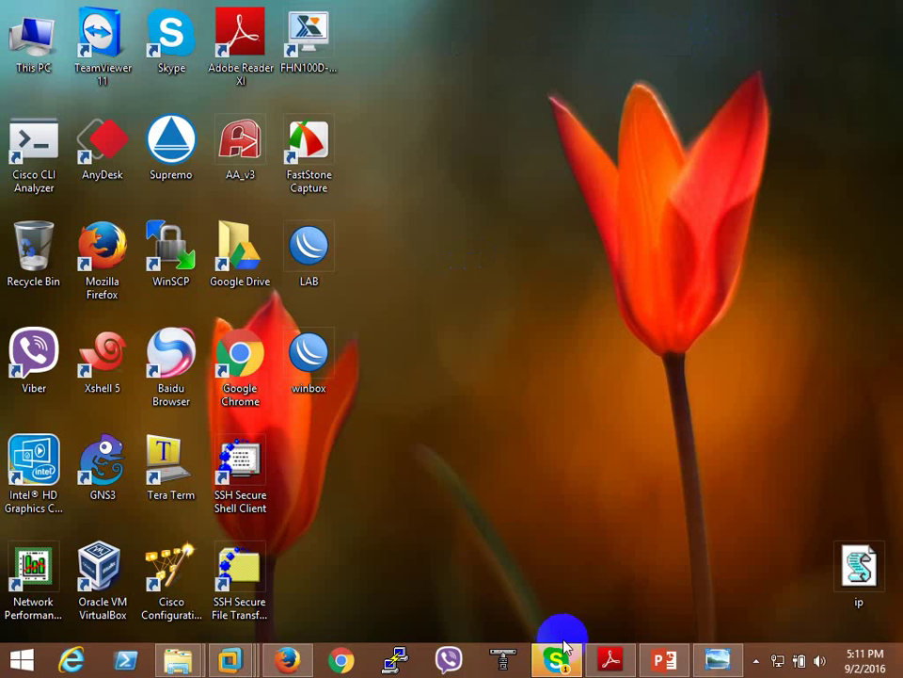
pyautogui.moveTo(228, 656)
pyautogui.click(222, 592)
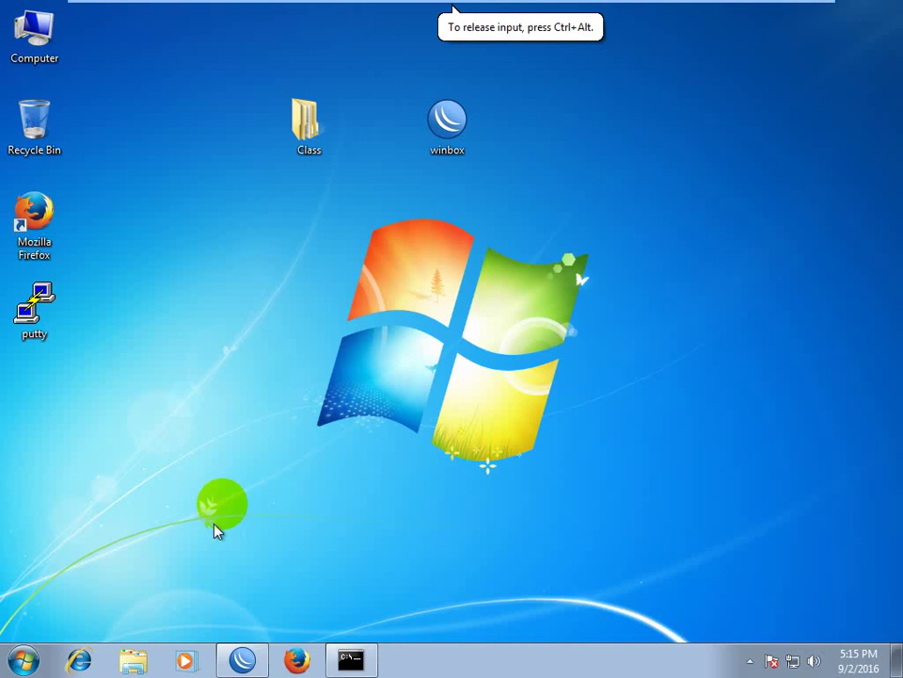
pyautogui.click(241, 657)
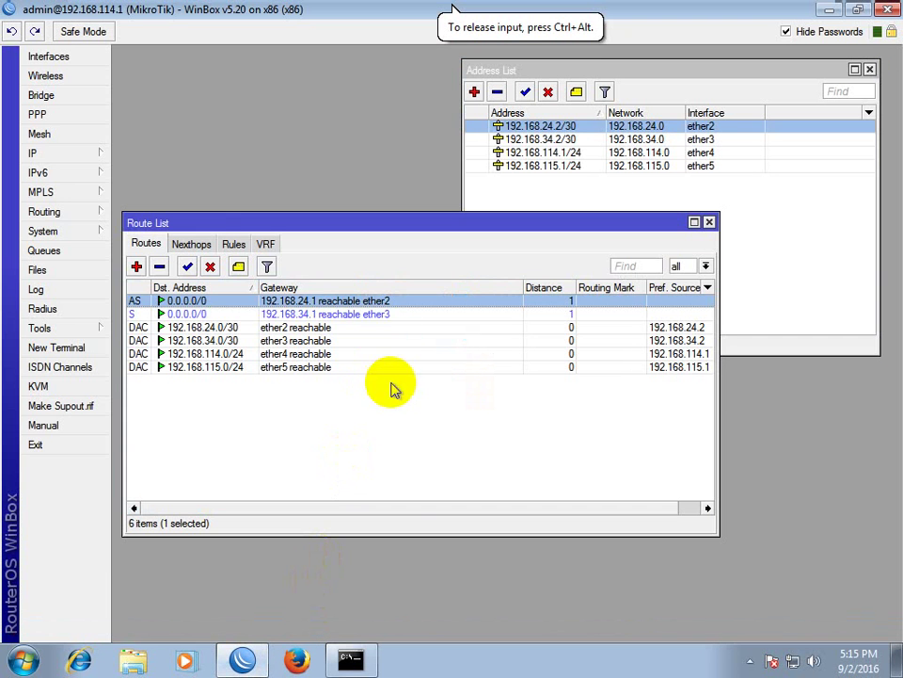
# - Add a firewall NAT rule with Out. Interface ether2 and action masquerade
pyautogui.click(66, 156)
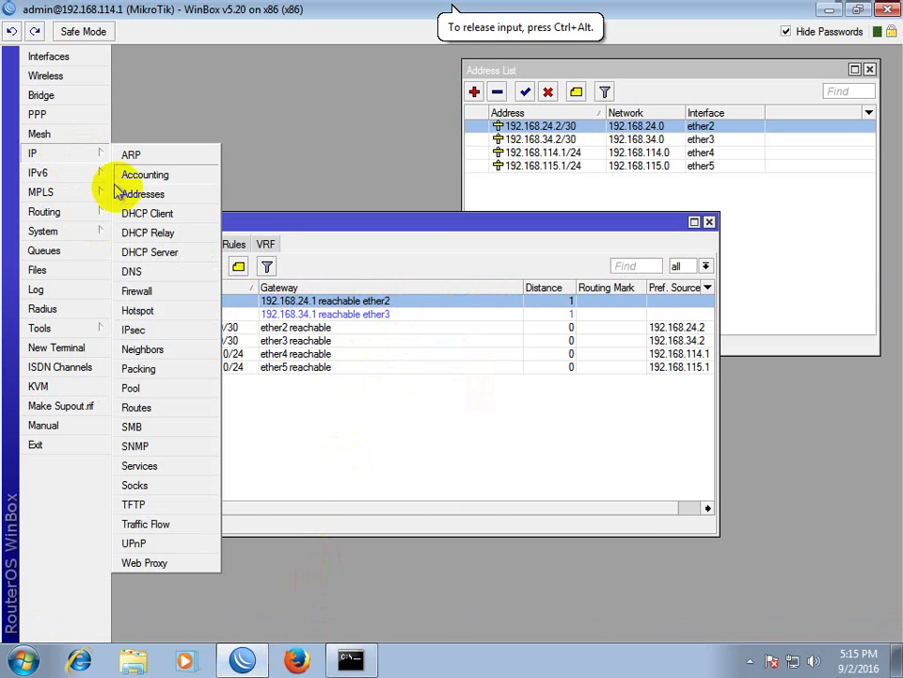
pyautogui.click(155, 291)
pyautogui.click(265, 217)
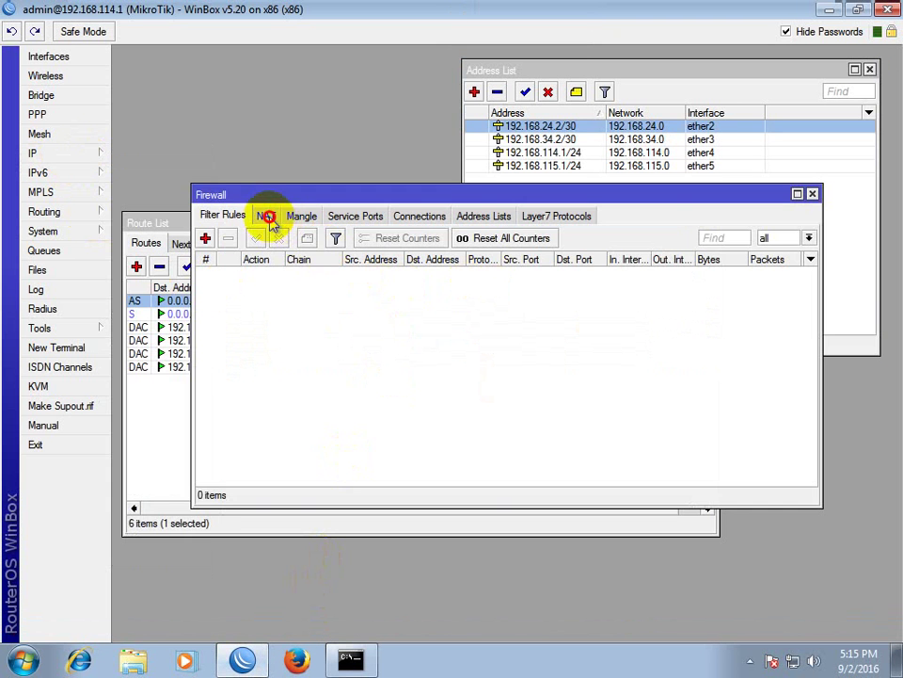
pyautogui.click(206, 239)
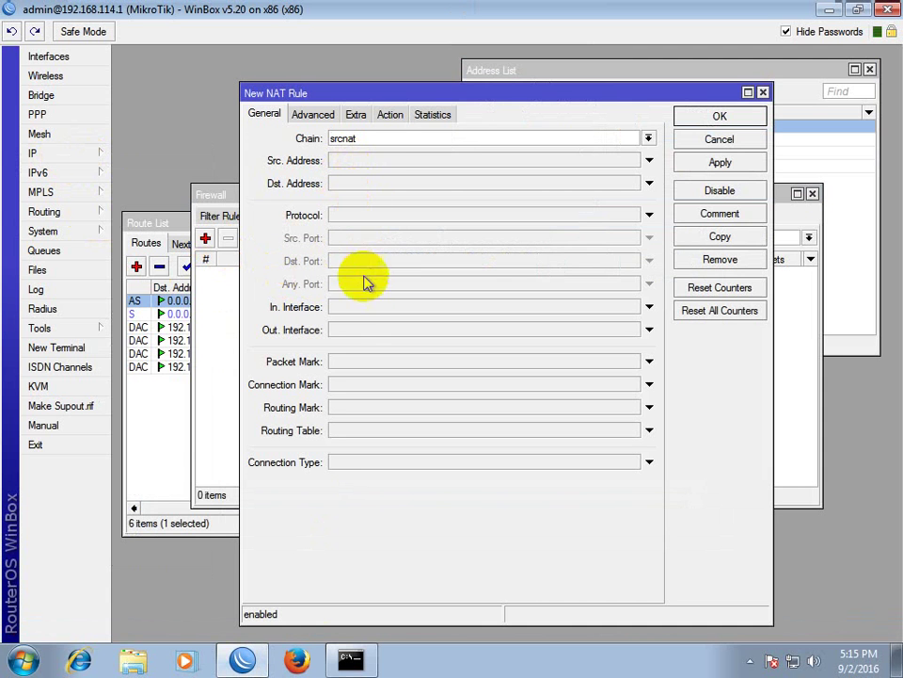
pyautogui.click(357, 330)
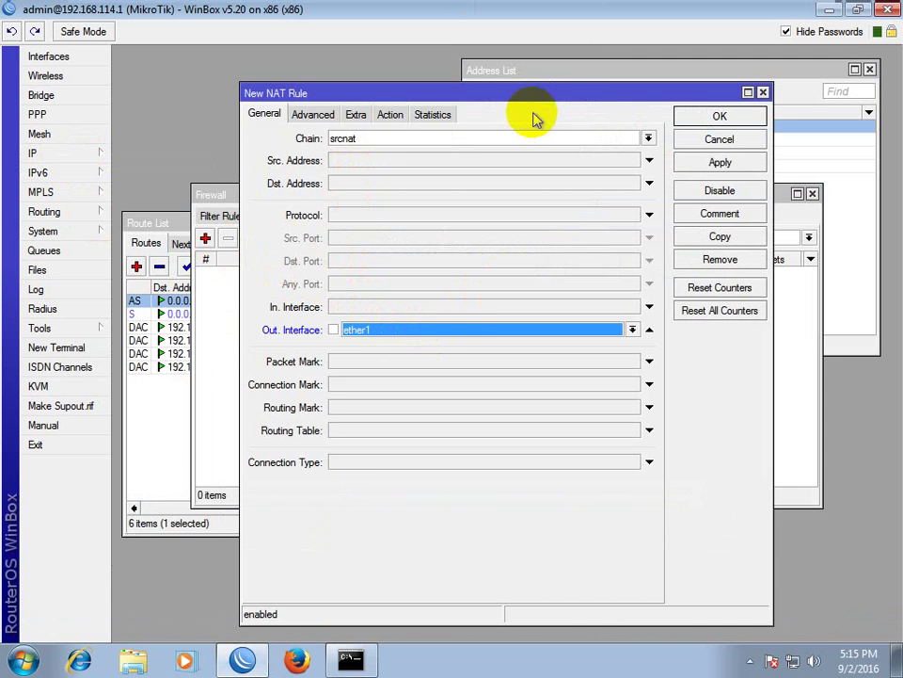
pyautogui.moveTo(531, 94); pyautogui.dragTo(536, 170)
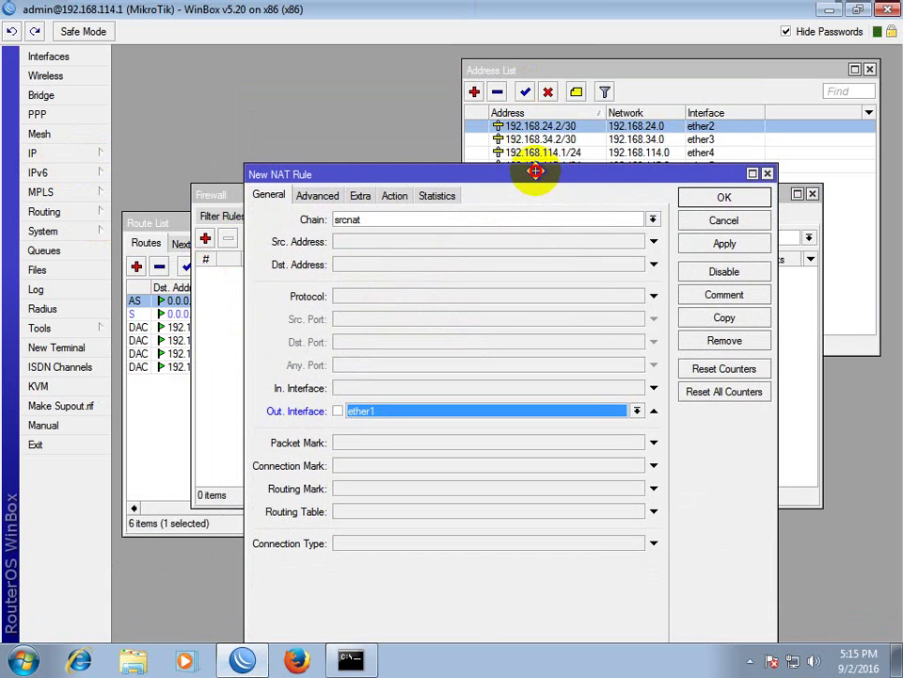
pyautogui.click(569, 414)
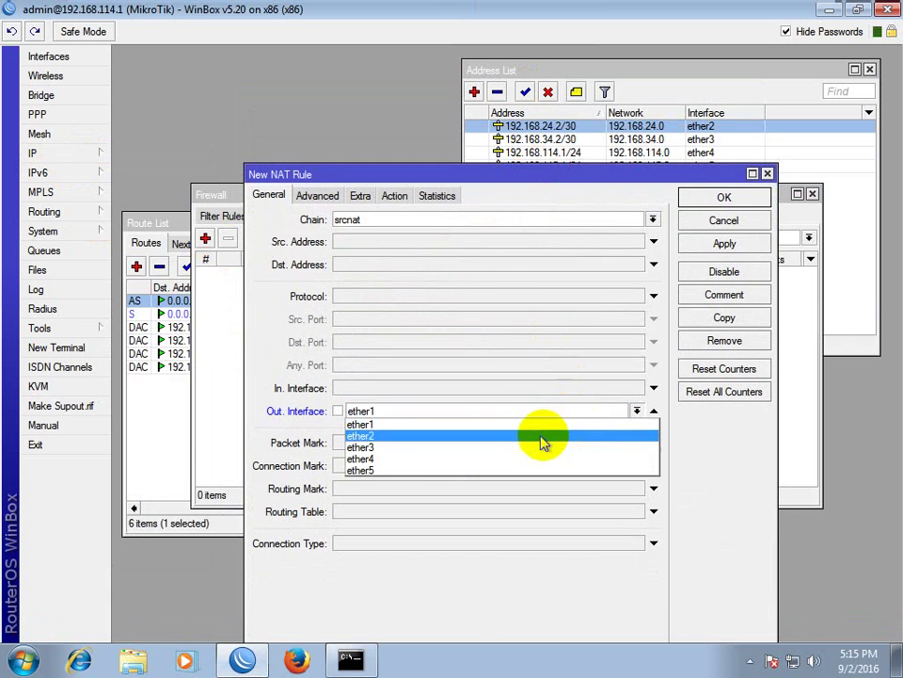
pyautogui.click(393, 437)
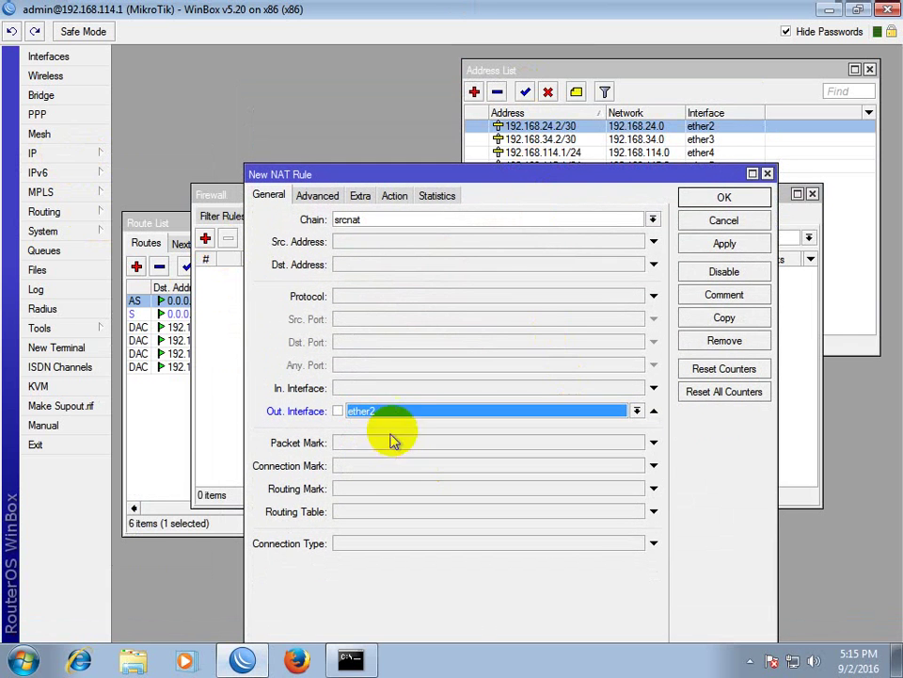
pyautogui.click(397, 196)
pyautogui.click(541, 221)
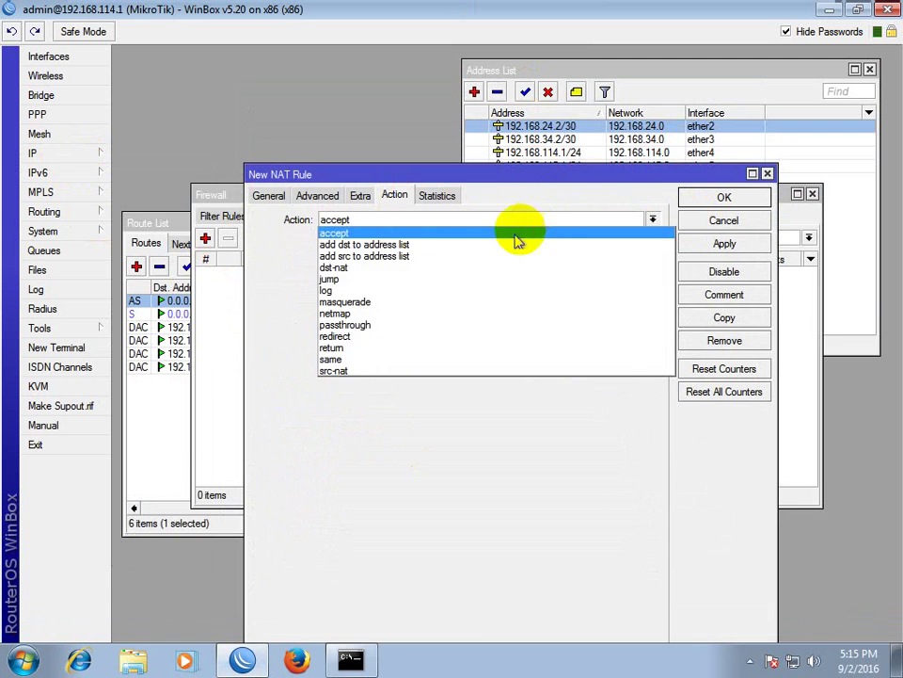
pyautogui.click(386, 302)
# - Save the new NAT rule and switch the masquerade rule's Out. Interface to ether3
pyautogui.click(721, 199)
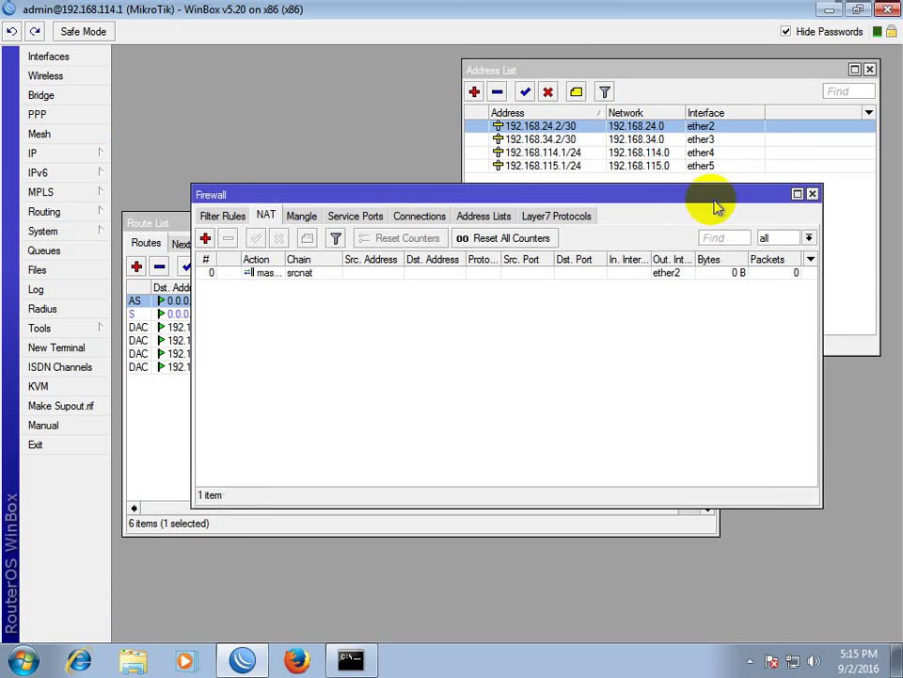
pyautogui.doubleClick(414, 274)
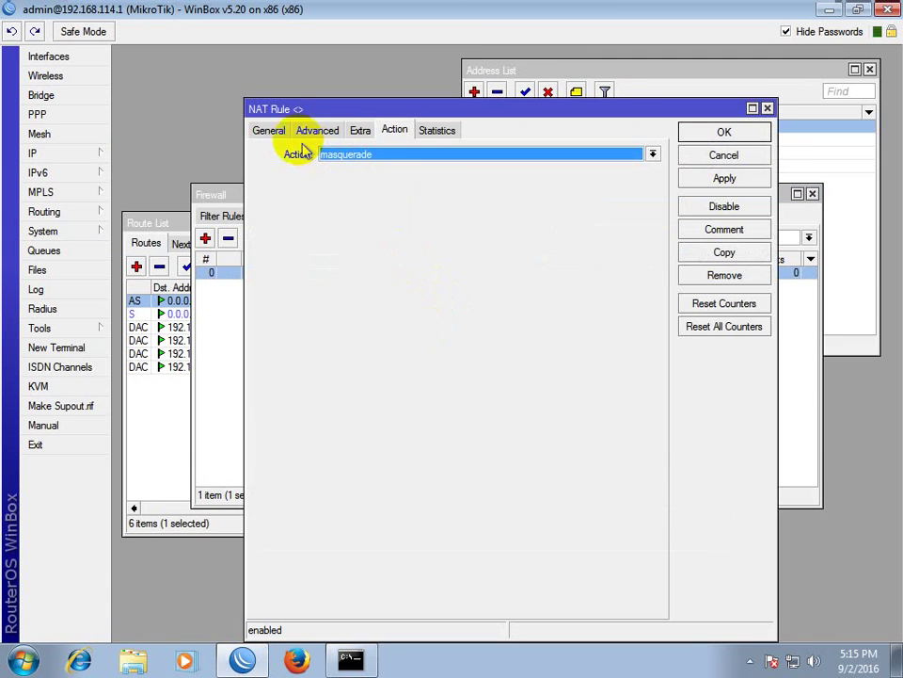
pyautogui.click(270, 132)
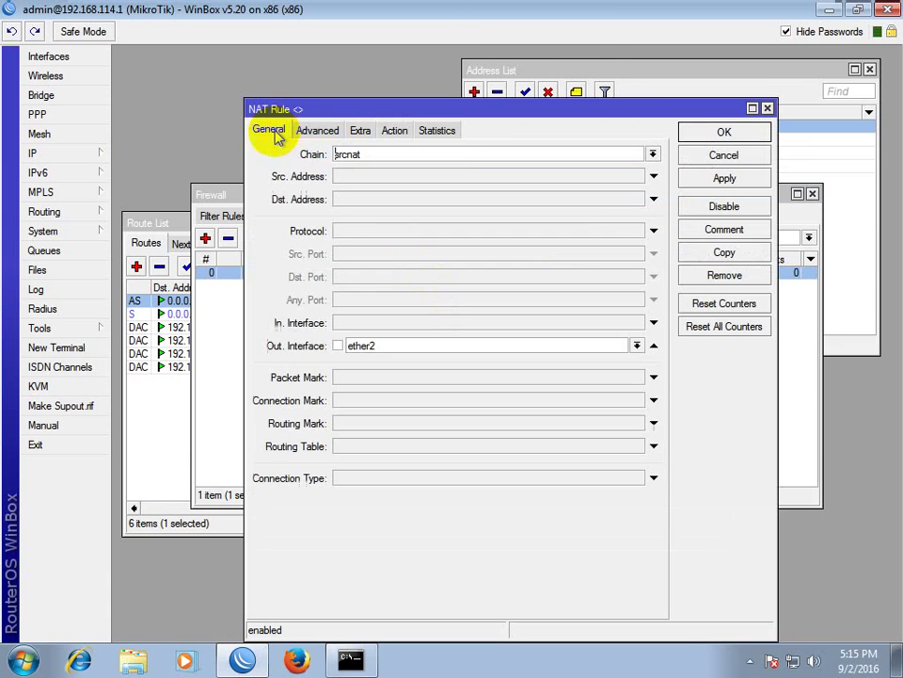
pyautogui.click(625, 346)
pyautogui.click(426, 382)
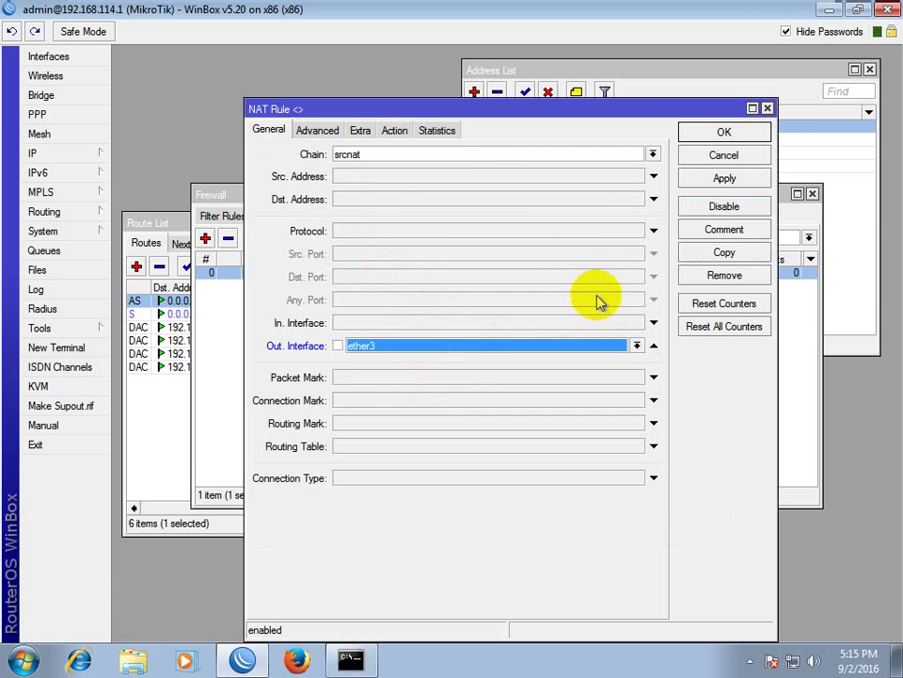
pyautogui.click(721, 178)
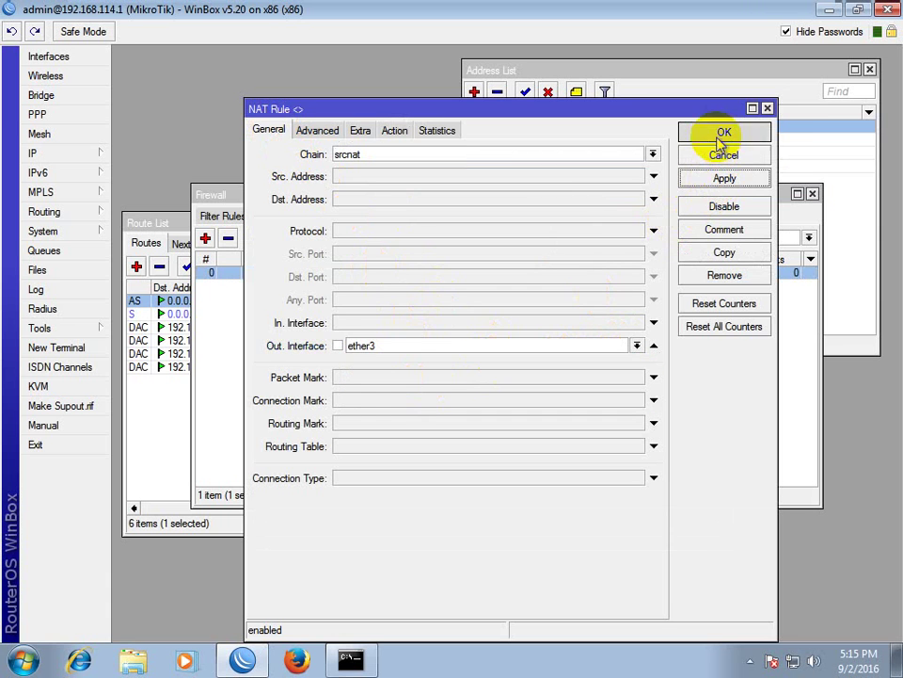
pyautogui.click(722, 135)
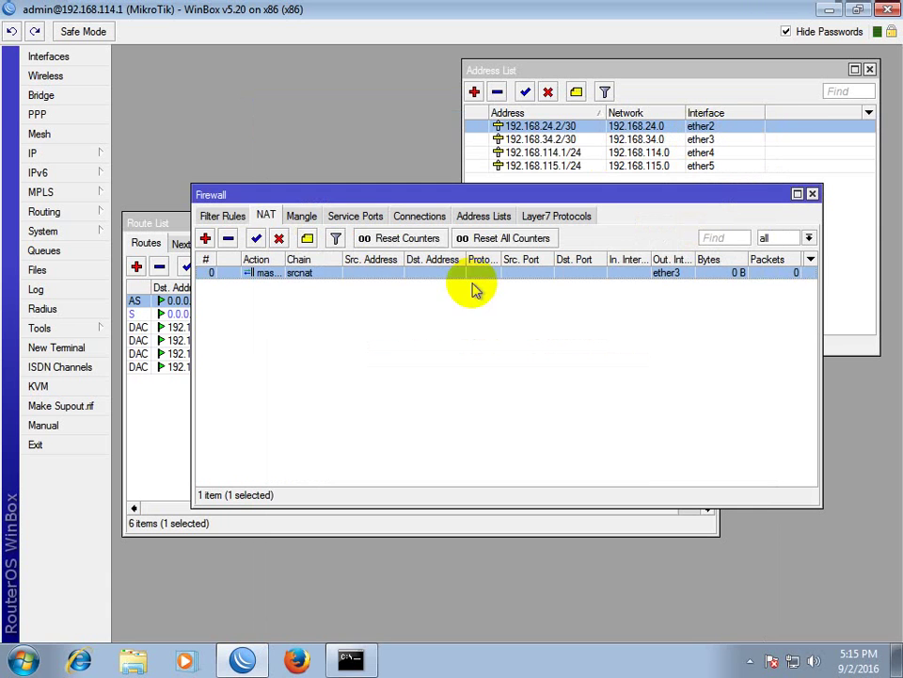
# - Copy the masquerade rule into a second srcnat rule with Out. Interface ether2
pyautogui.doubleClick(314, 273)
pyautogui.click(725, 253)
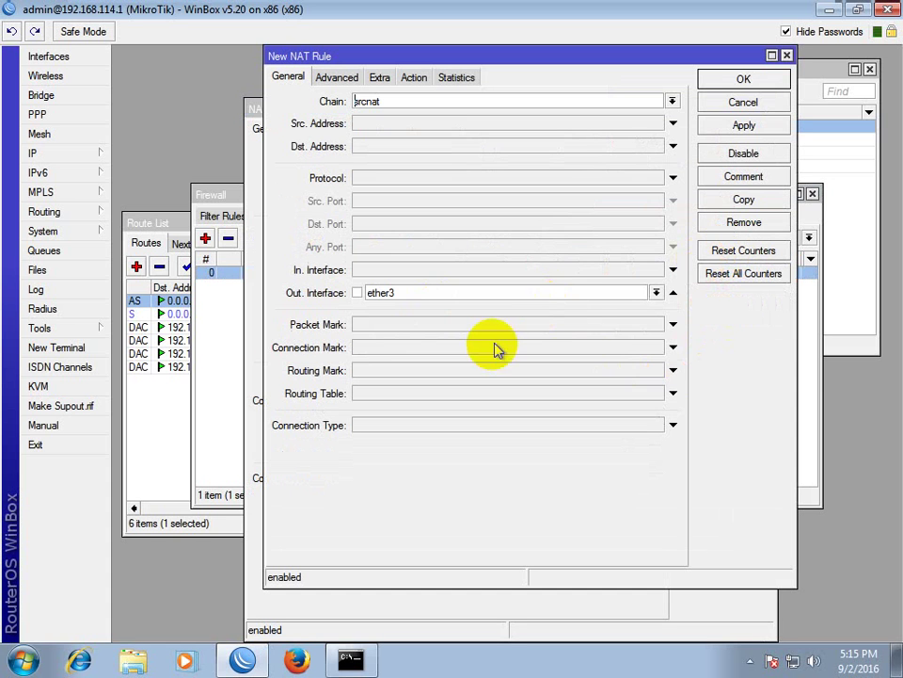
pyautogui.click(656, 294)
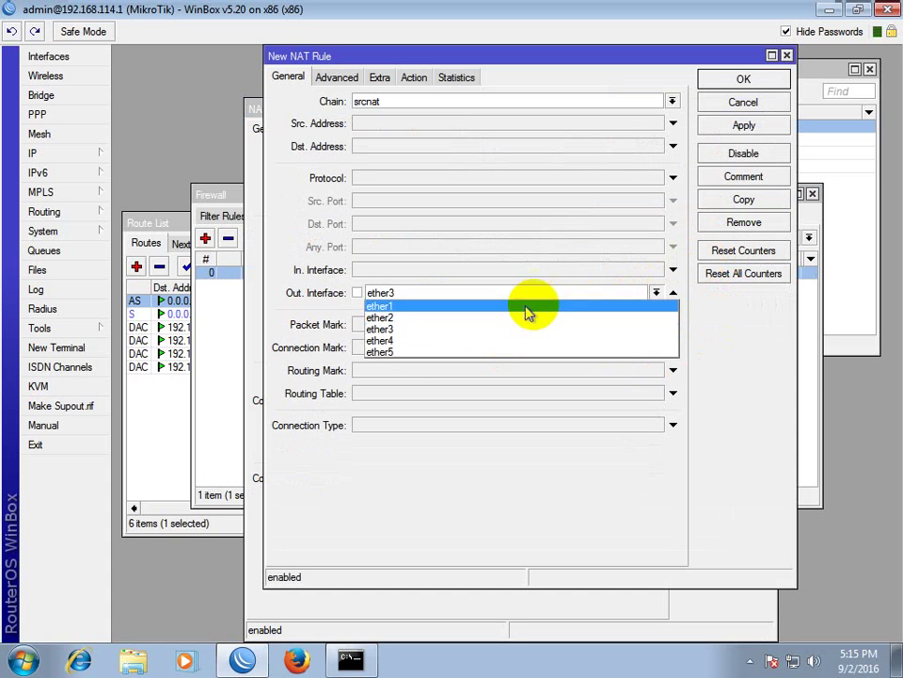
pyautogui.click(396, 317)
pyautogui.click(753, 81)
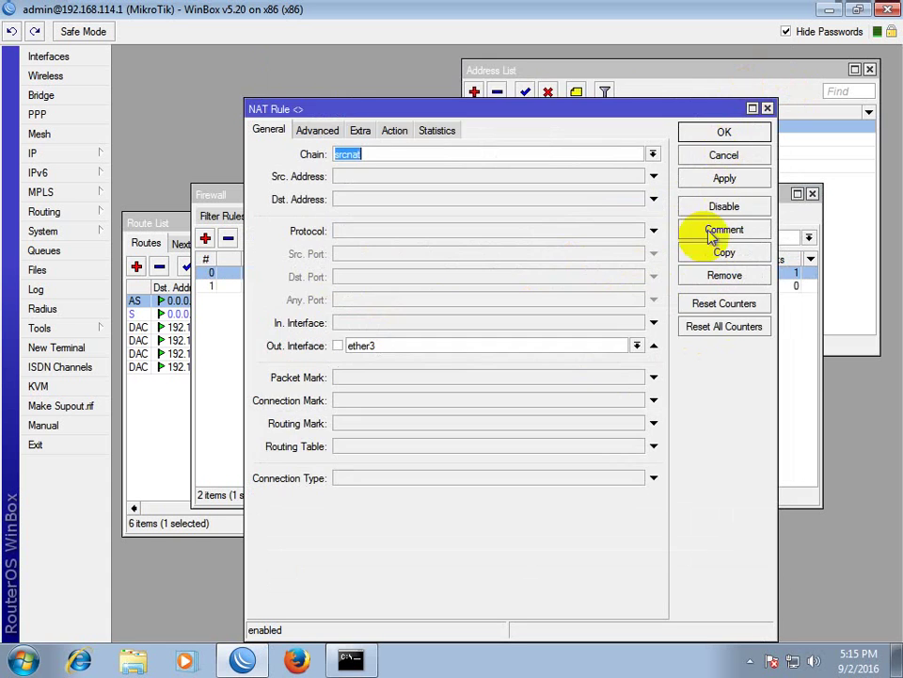
pyautogui.click(725, 132)
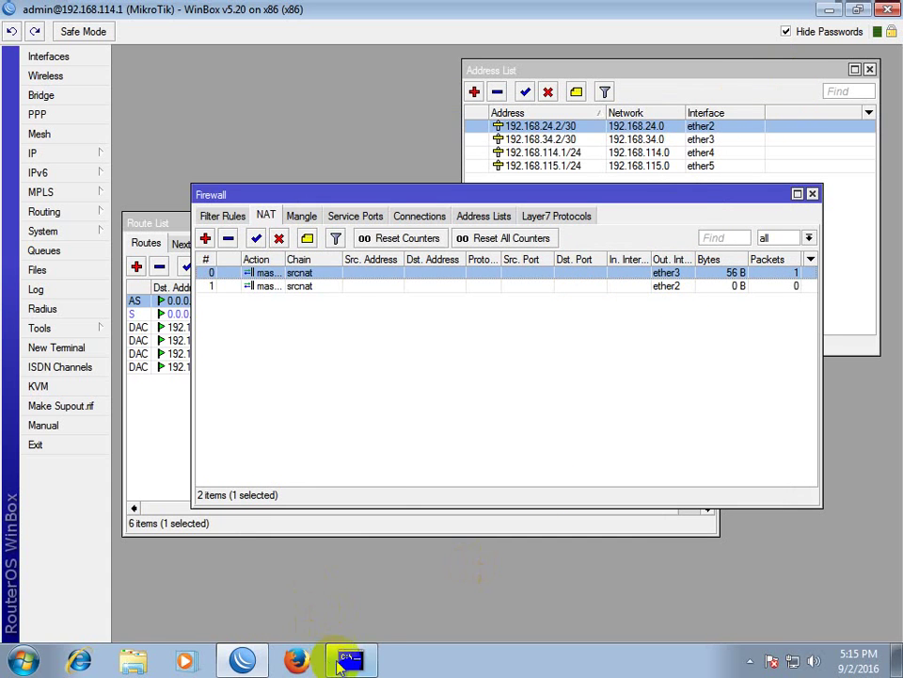
# - Rerun 'tracert -d 8.8.8.8' in Command Prompt to confirm it gets past the router
pyautogui.click(351, 658)
pyautogui.press('Up')
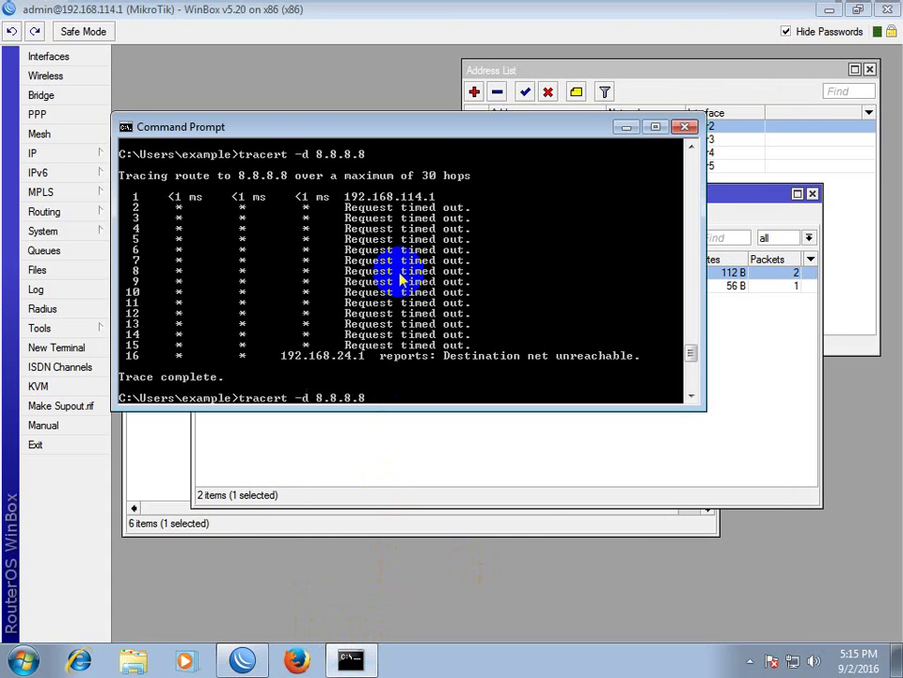
pyautogui.press('Return')
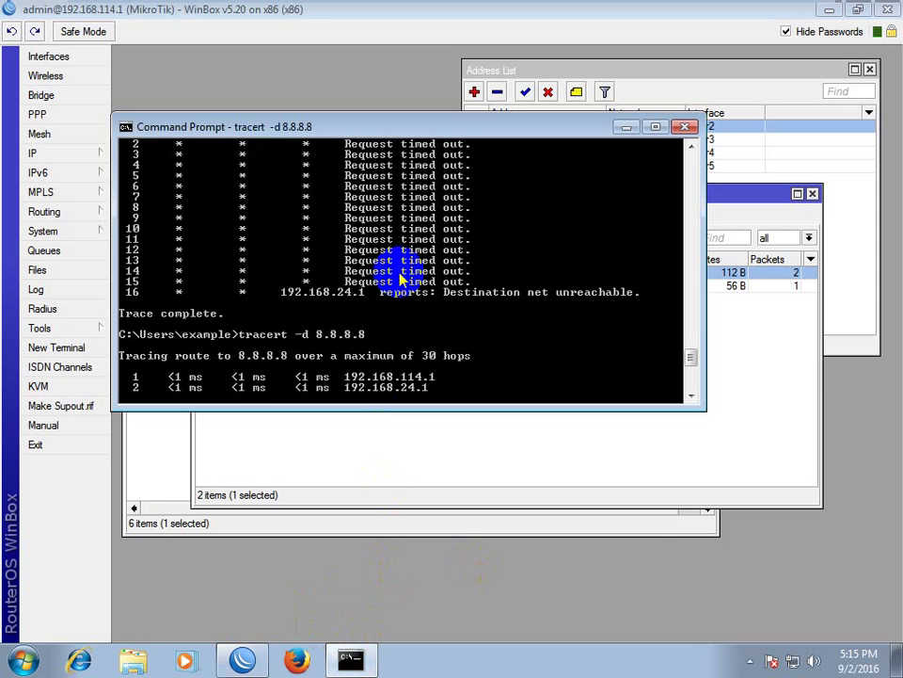
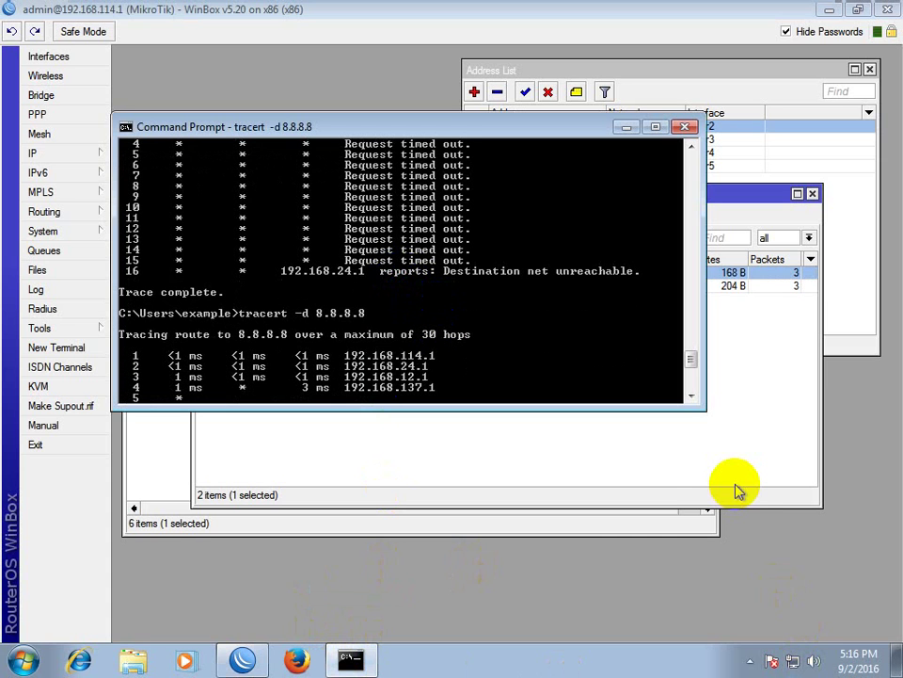
# - Stop the trace, start a continuous ping to 8.8.8.8 with -t, and minimize the console
pyautogui.click(538, 305)
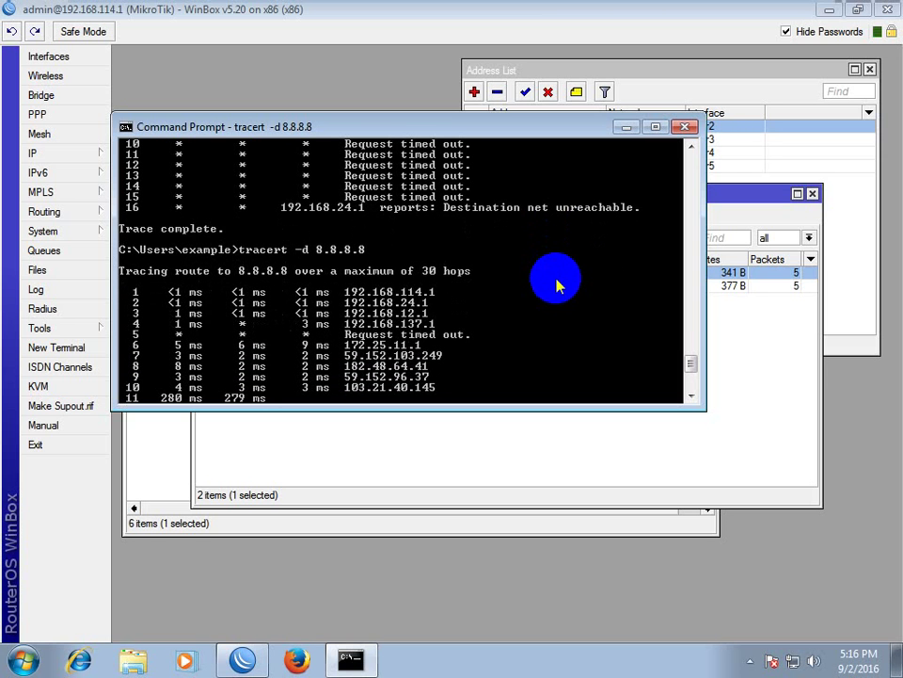
pyautogui.hotkey('ctrl', 'c')
pyautogui.write('ping')
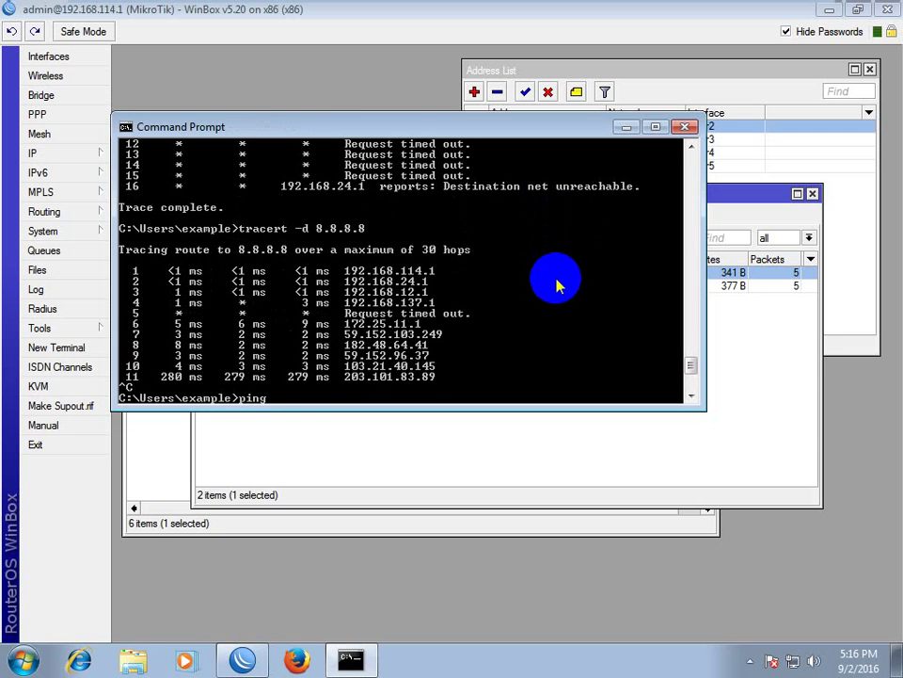
pyautogui.write(' 8.8.8.8. -t')
pyautogui.press('Return')
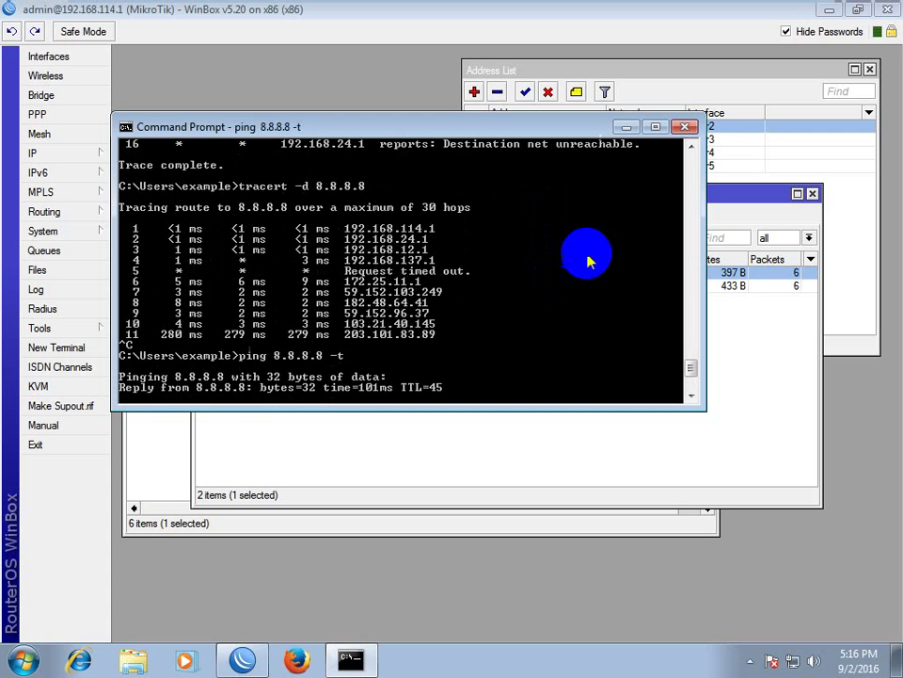
pyautogui.click(626, 127)
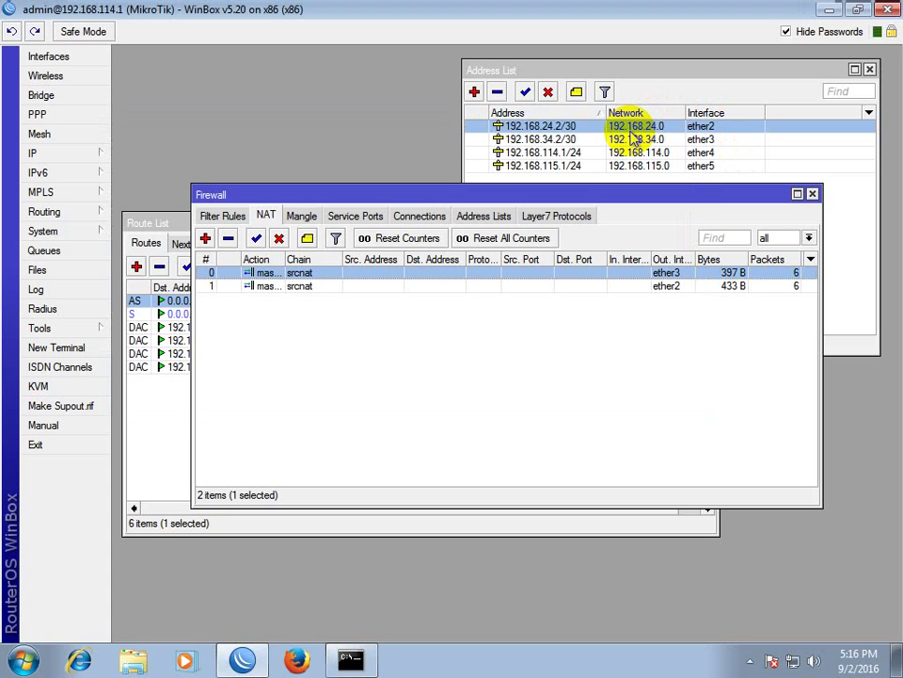
# - Close the Firewall NAT window, leaving Address List and Route List in front
pyautogui.moveTo(406, 199); pyautogui.dragTo(475, 372)
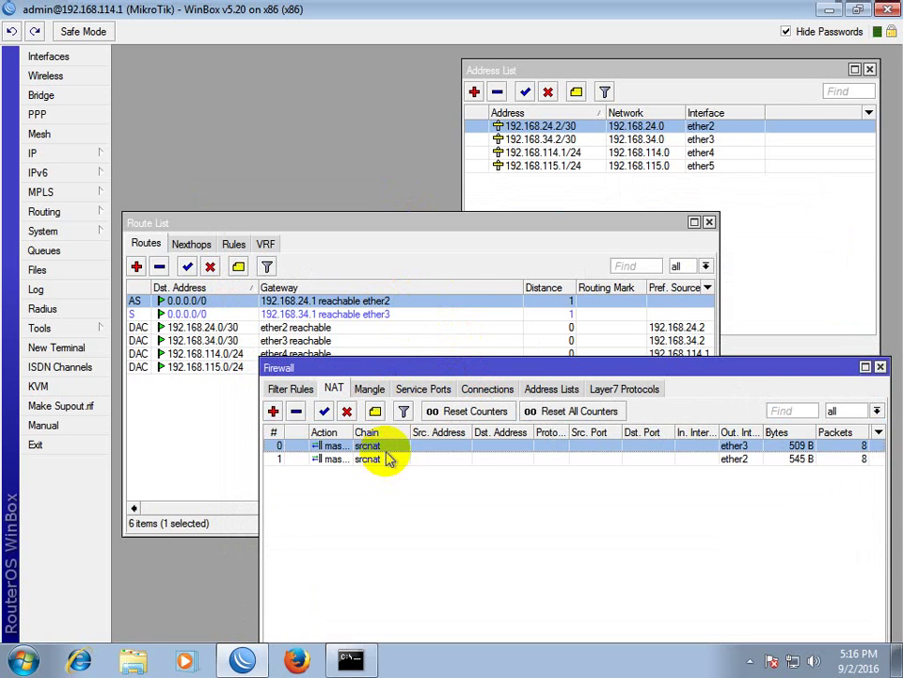
pyautogui.click(880, 368)
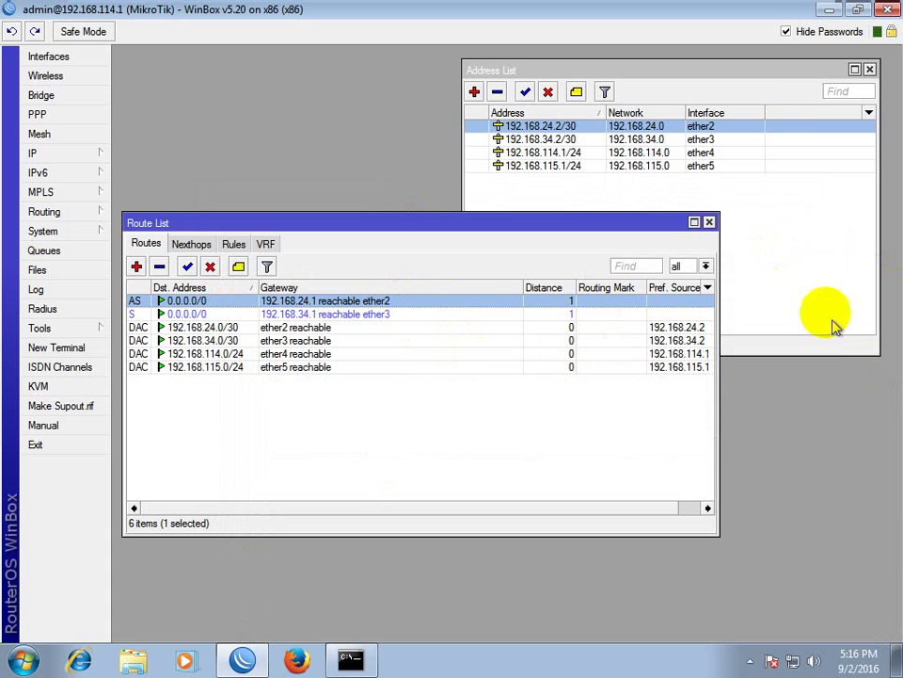
pyautogui.click(699, 78)
pyautogui.click(382, 223)
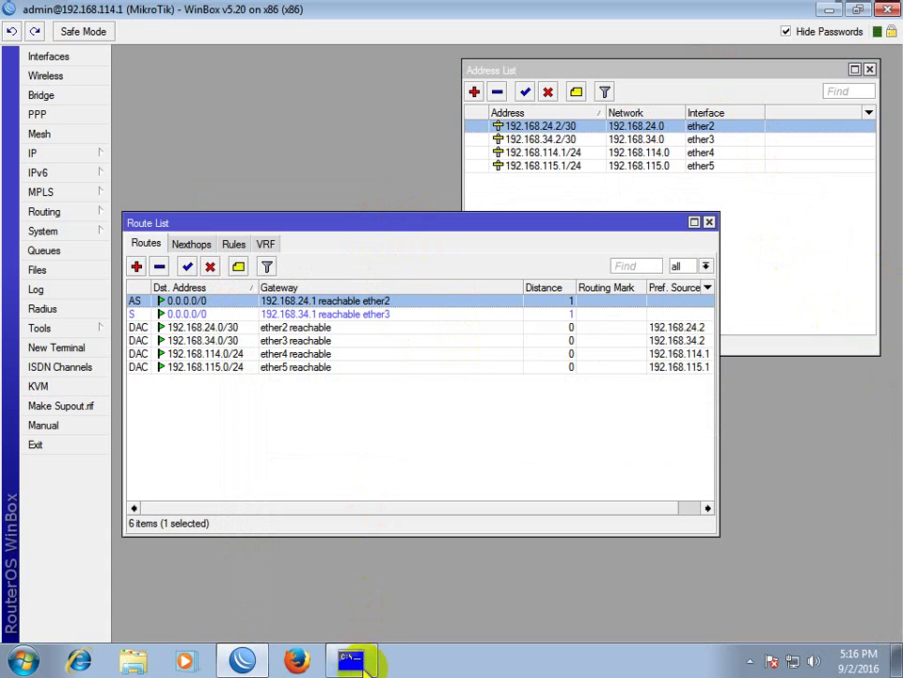
# - End the 8.8.8.8 ping, rerun tracert -d 8.8.8.8, and return to WinBox's Route List
pyautogui.click(362, 661)
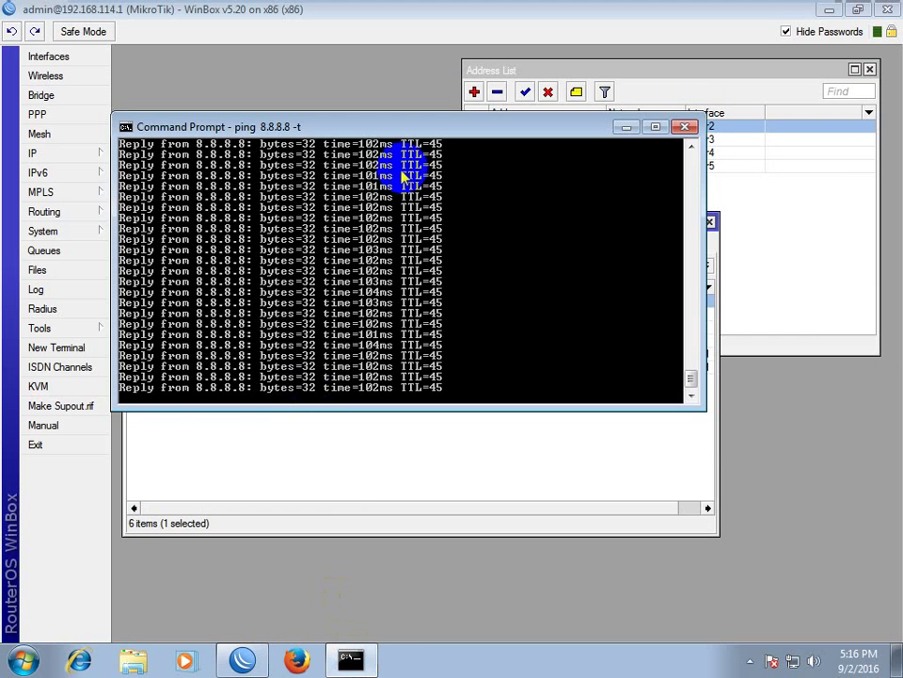
pyautogui.moveTo(409, 127); pyautogui.dragTo(585, 252)
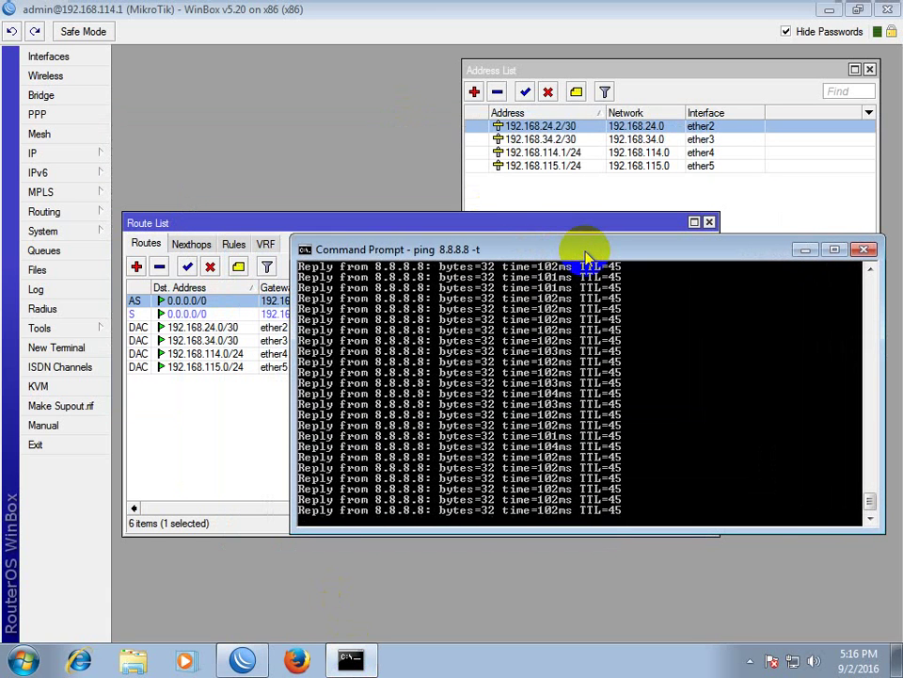
pyautogui.hotkey('ctrl', 'c')
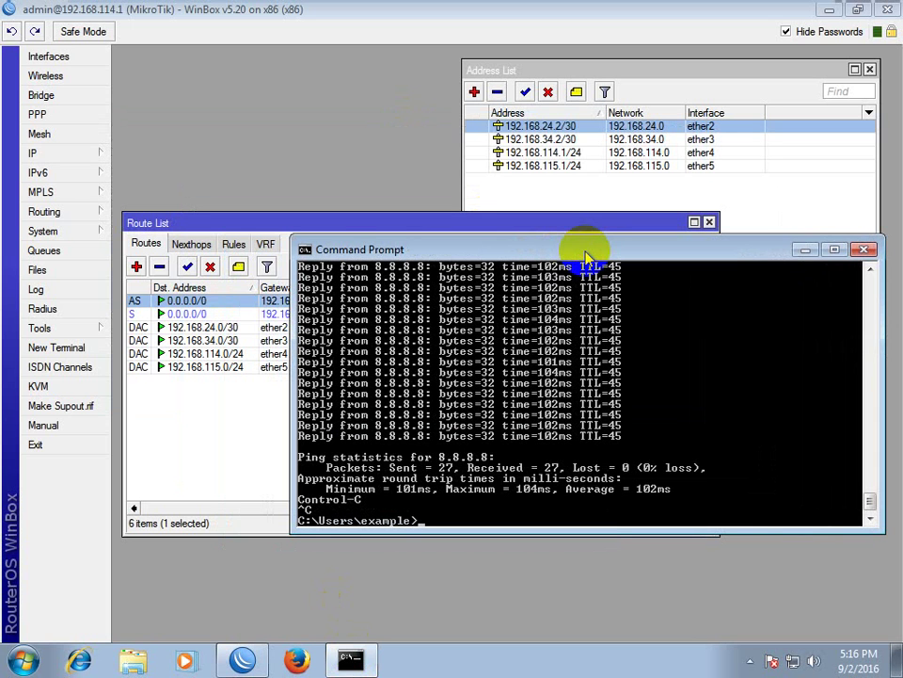
pyautogui.press('Return')
pyautogui.press('Return')
pyautogui.press('Return')
pyautogui.press('Up')
pyautogui.press('Up')
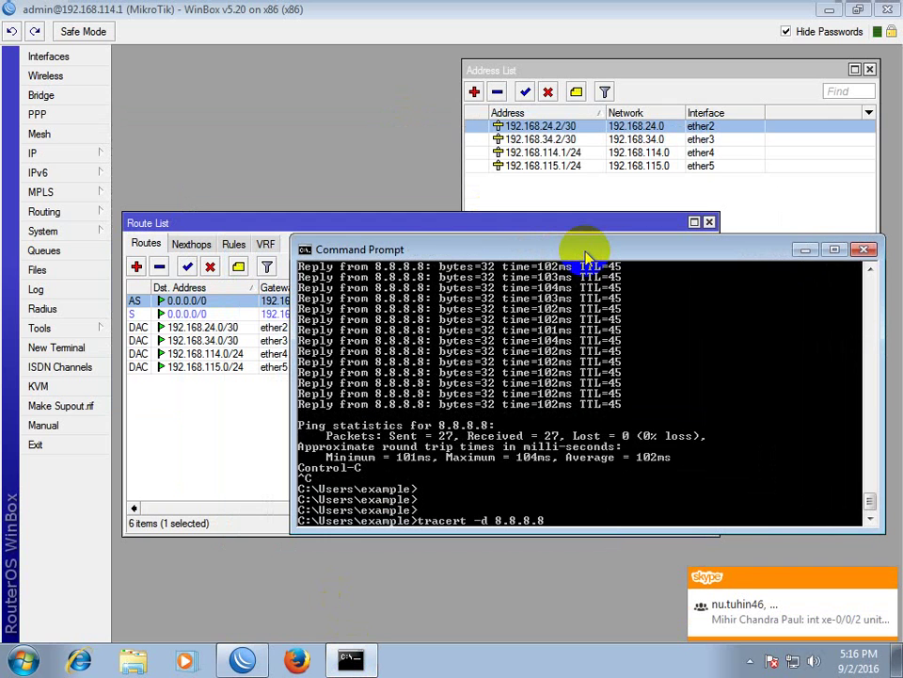
pyautogui.press('Return')
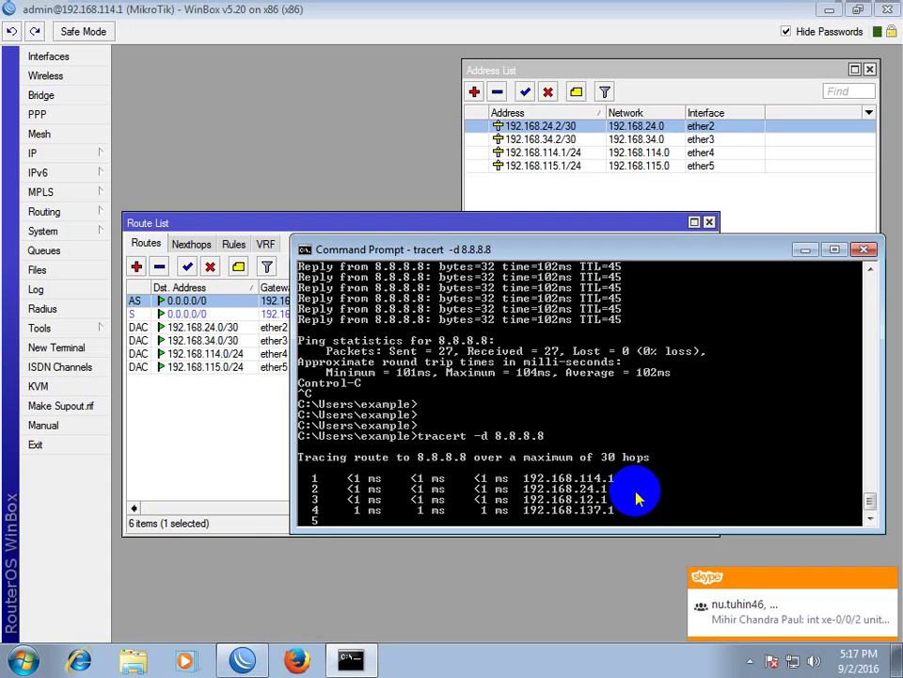
pyautogui.click(242, 222)
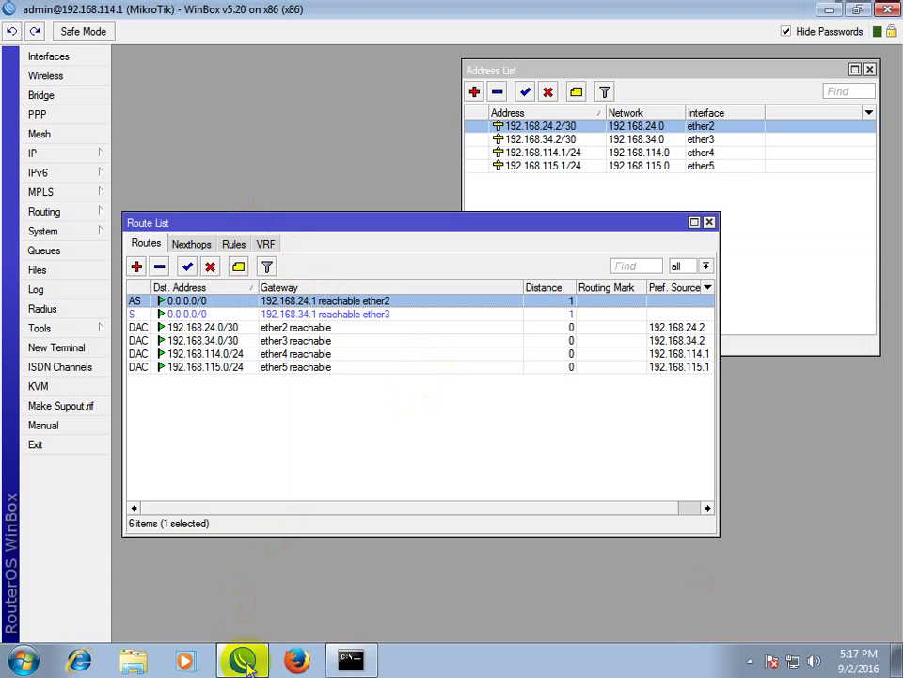
# - Switch to the Win-7 virtual machine and apply the Windows 7 theme
pyautogui.moveTo(224, 7)
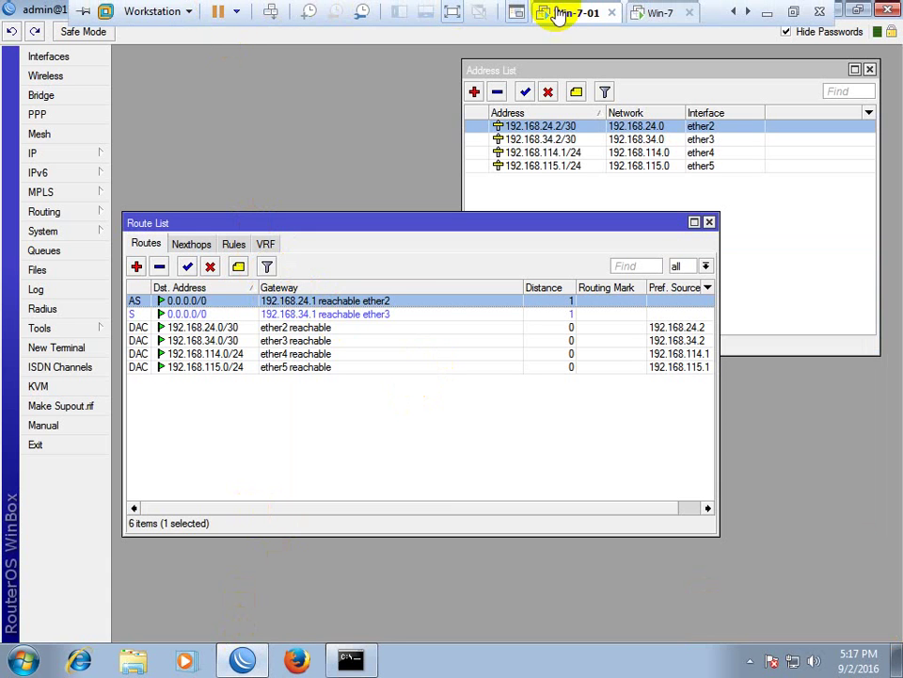
pyautogui.click(663, 14)
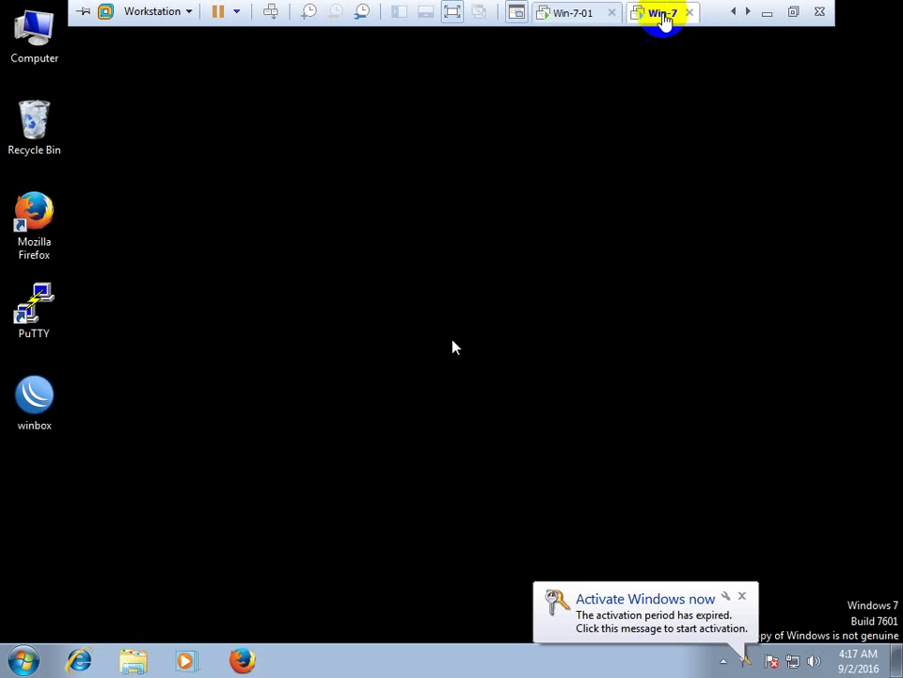
pyautogui.click(743, 597)
pyautogui.click(742, 597)
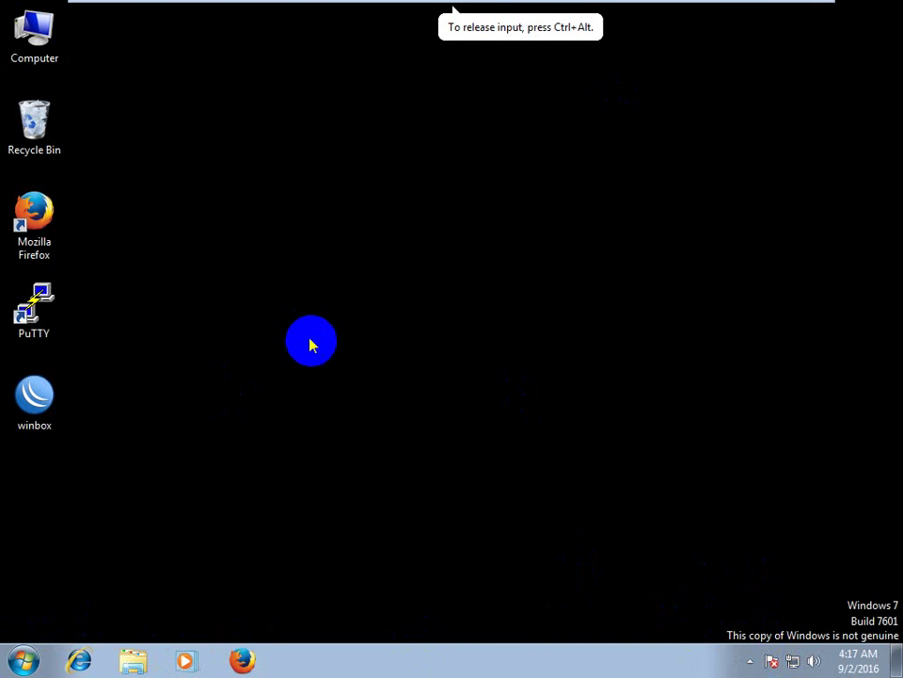
pyautogui.rightClick(307, 327)
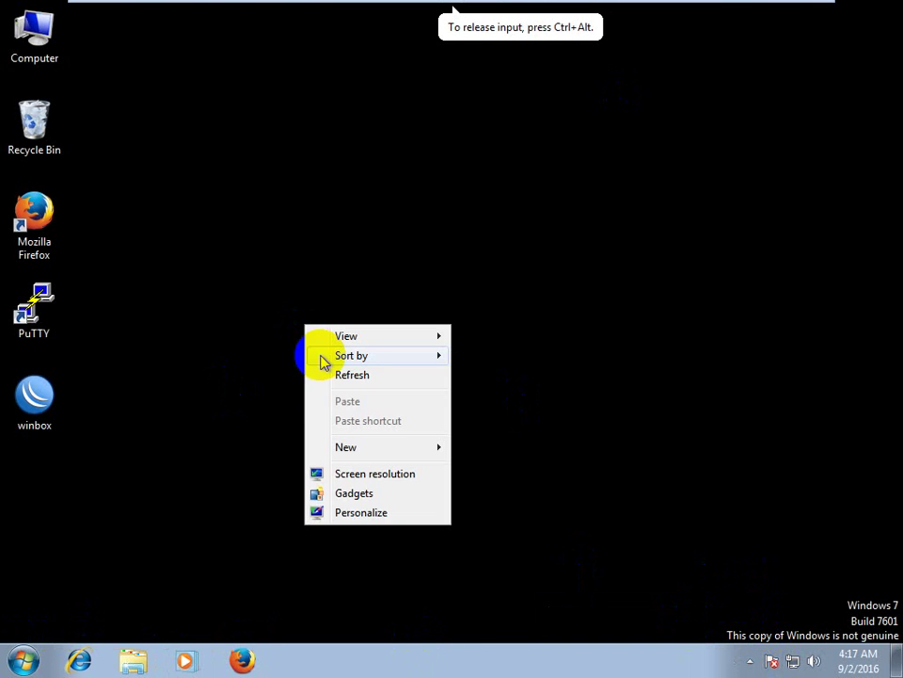
pyautogui.click(365, 512)
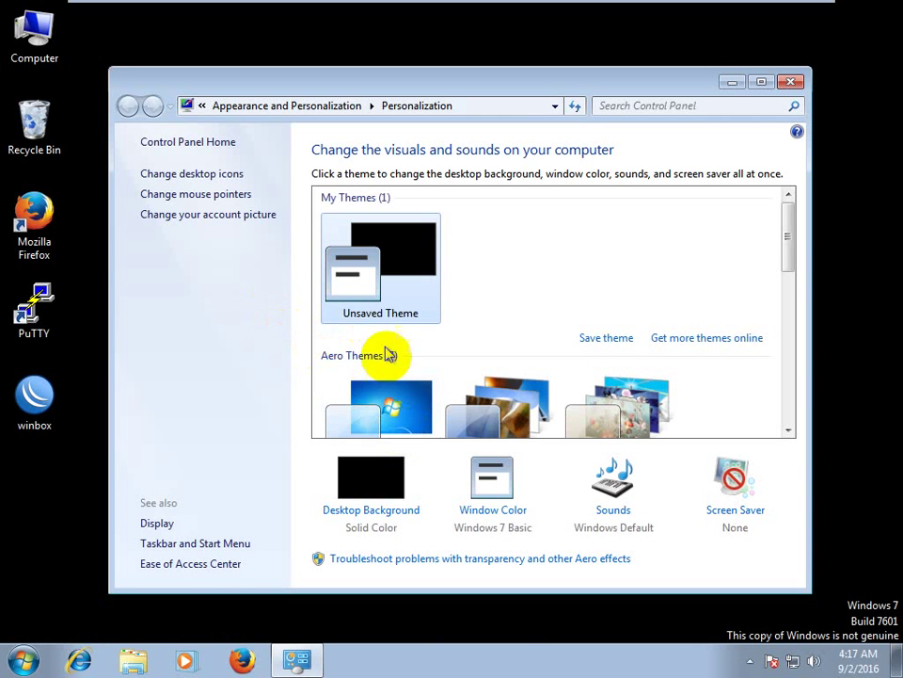
pyautogui.click(390, 389)
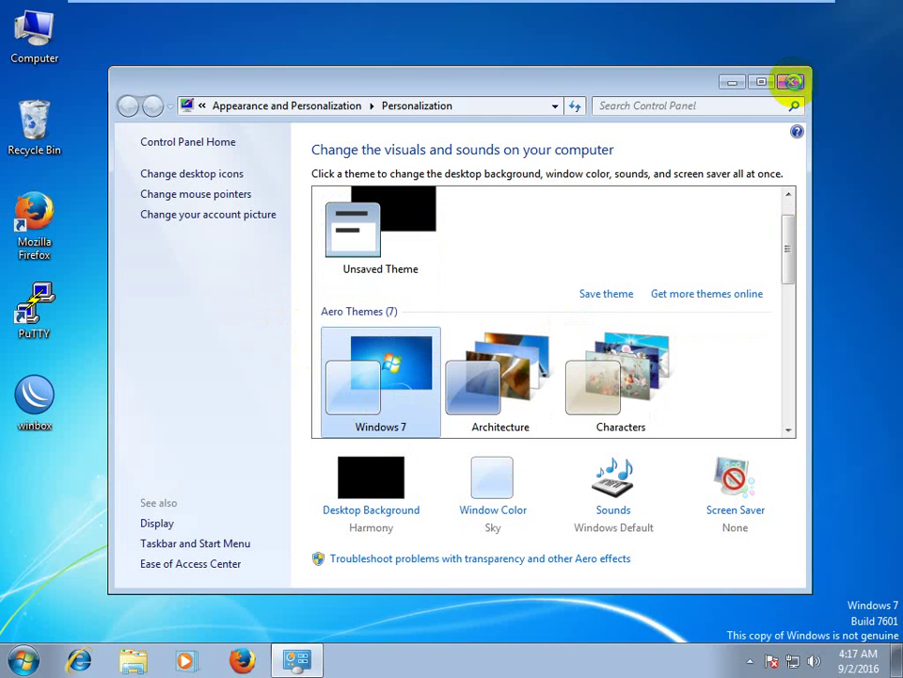
pyautogui.click(791, 82)
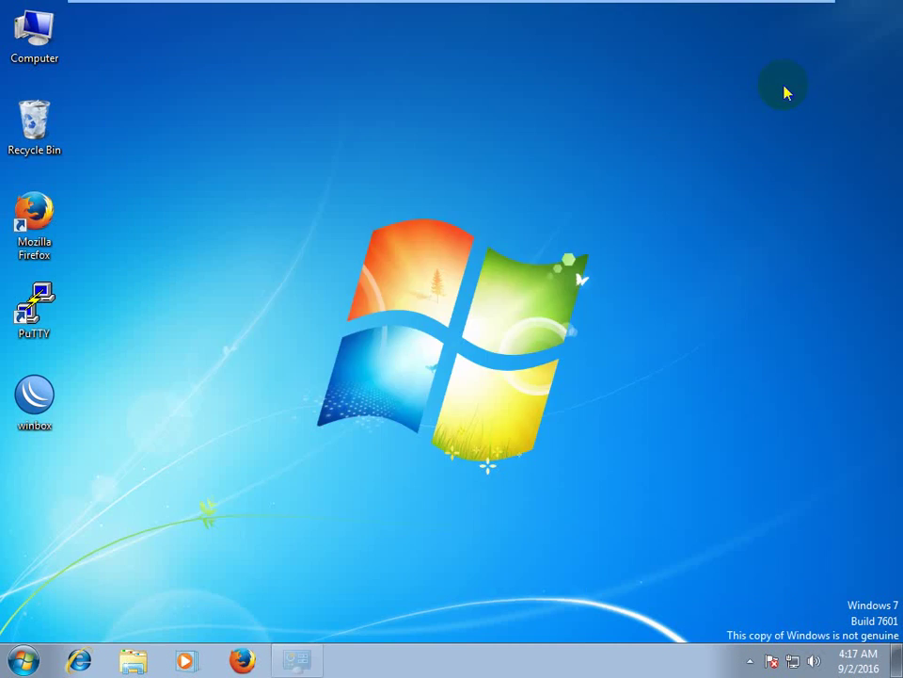
# - Launch cmd from the Start search and type 'tracert -d 8.8' in it
pyautogui.click(23, 659)
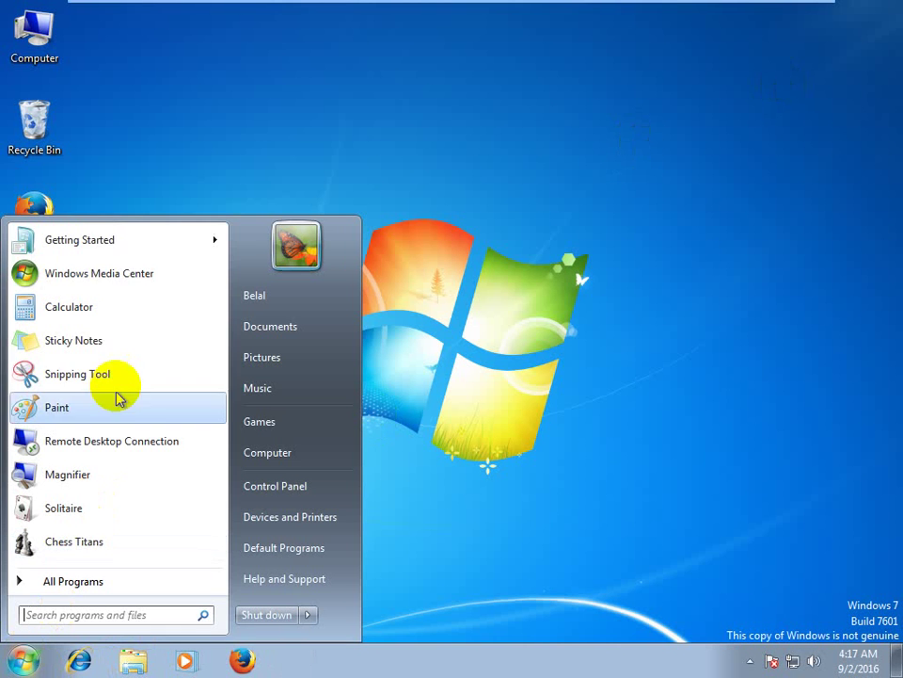
pyautogui.click(95, 617)
pyautogui.write('cmd')
pyautogui.press('Return')
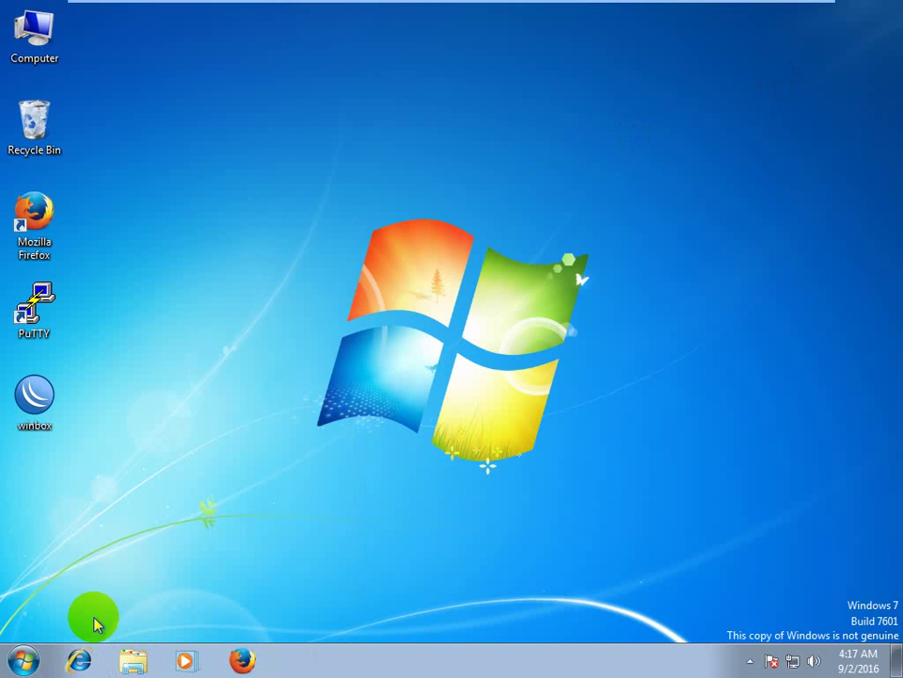
pyautogui.write('trace')
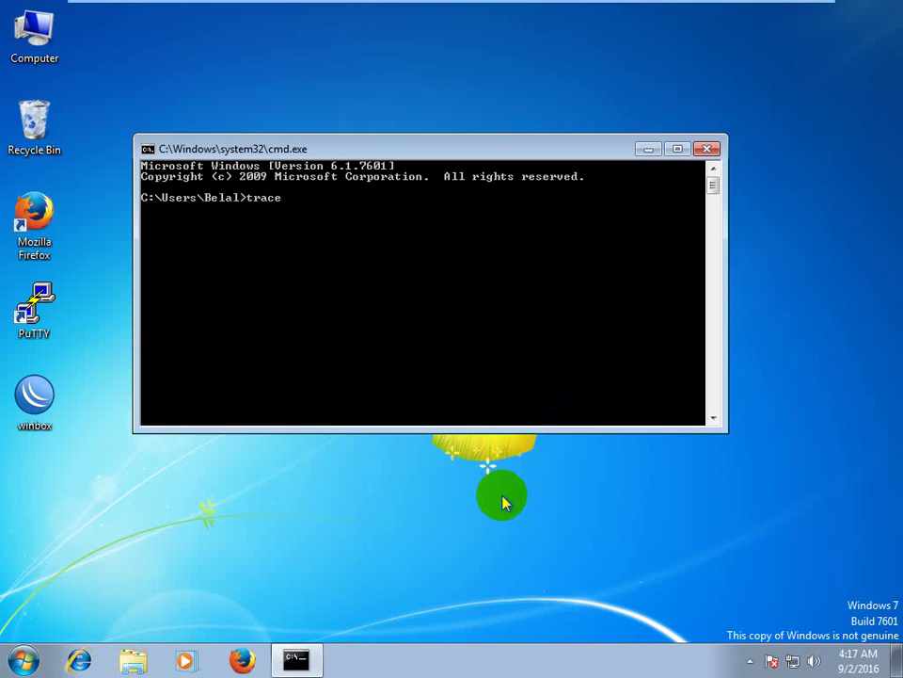
pyautogui.write('rt -d 8.8.8.8')
# - Run tracert -d 8.8.8.8 on the Win-7 client and empty the Recycle Bin
pyautogui.press('Return')
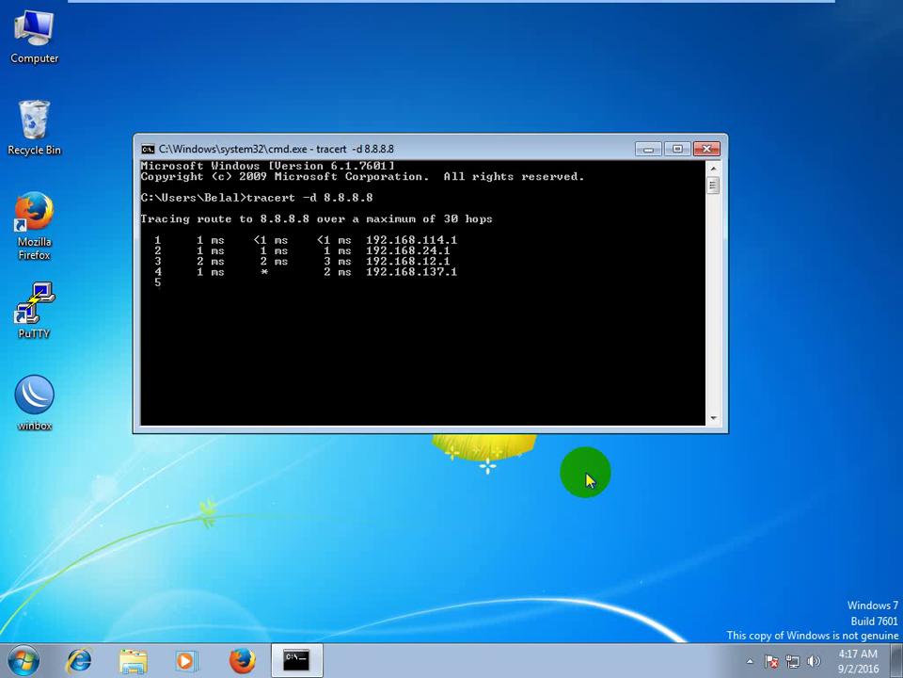
pyautogui.click(45, 122)
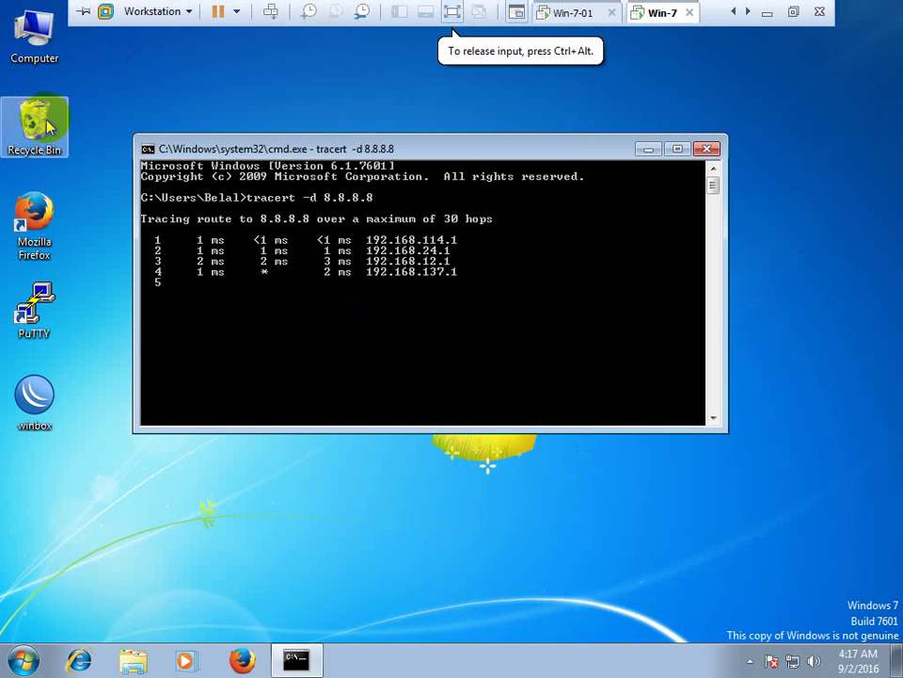
pyautogui.rightClick(52, 139)
pyautogui.click(124, 166)
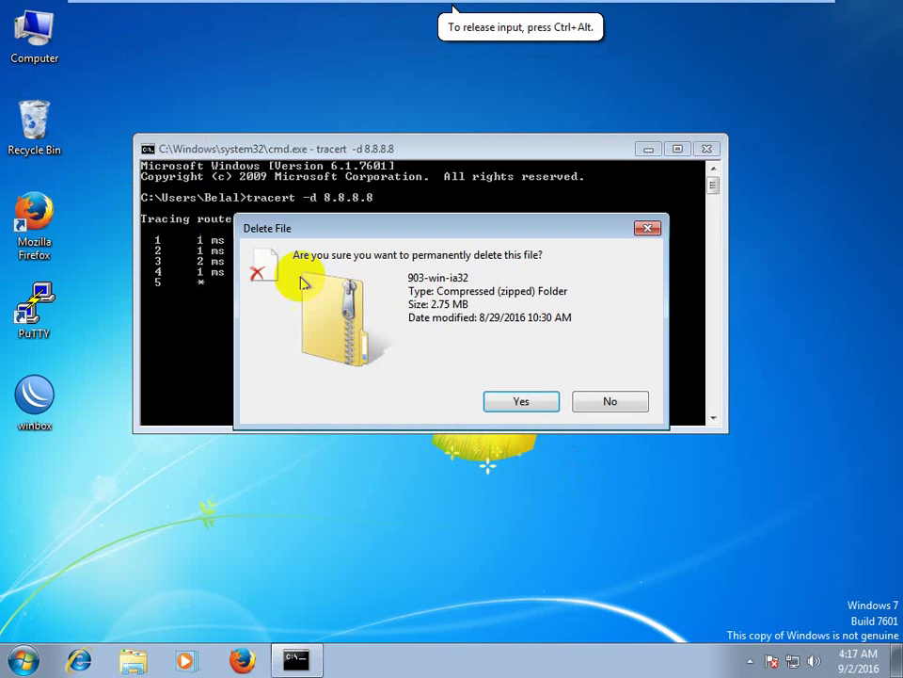
pyautogui.click(521, 396)
# - Switch VMware to the Win-7-01 virtual machine running WinBox
pyautogui.moveTo(395, 6)
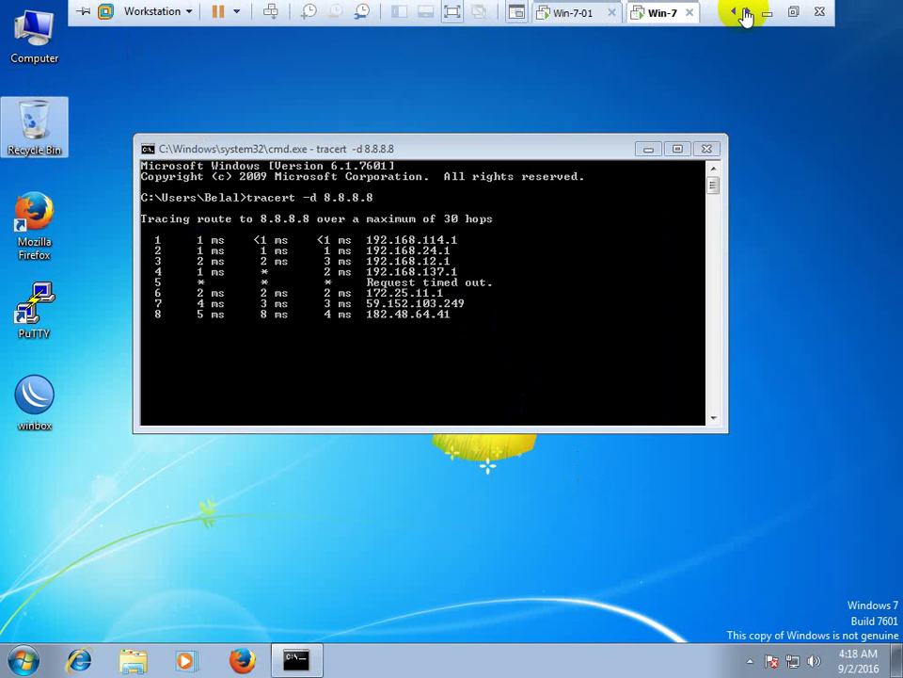
pyautogui.click(746, 13)
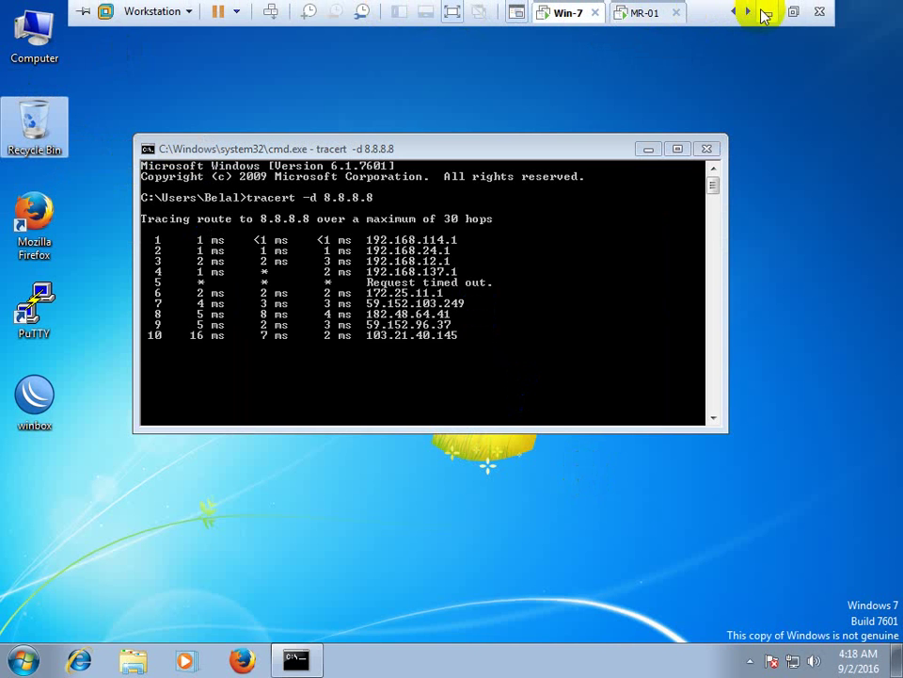
pyautogui.click(748, 14)
pyautogui.click(748, 13)
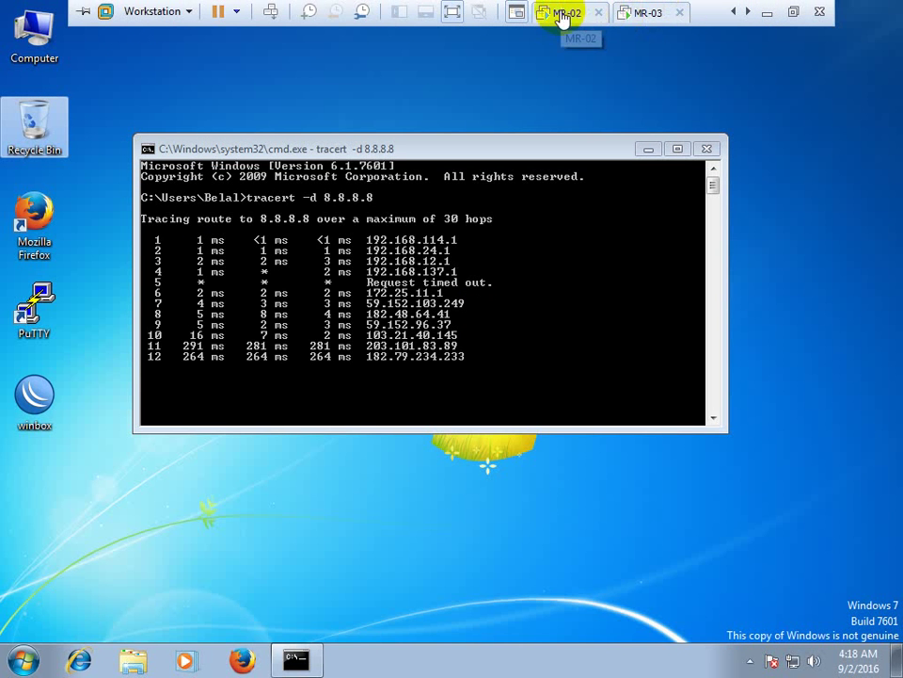
pyautogui.click(735, 13)
pyautogui.click(735, 14)
pyautogui.click(736, 13)
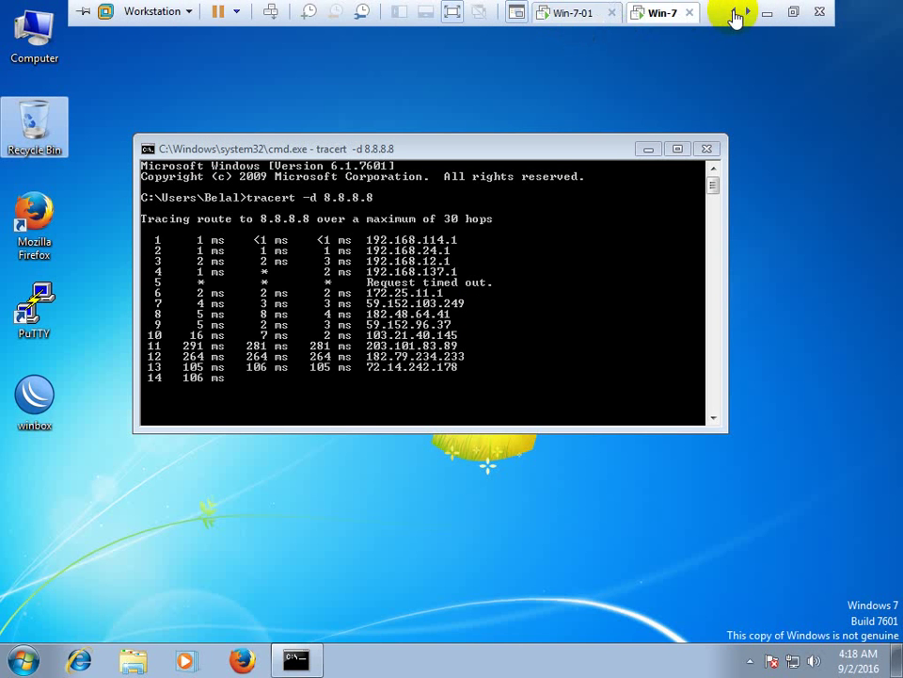
pyautogui.click(585, 13)
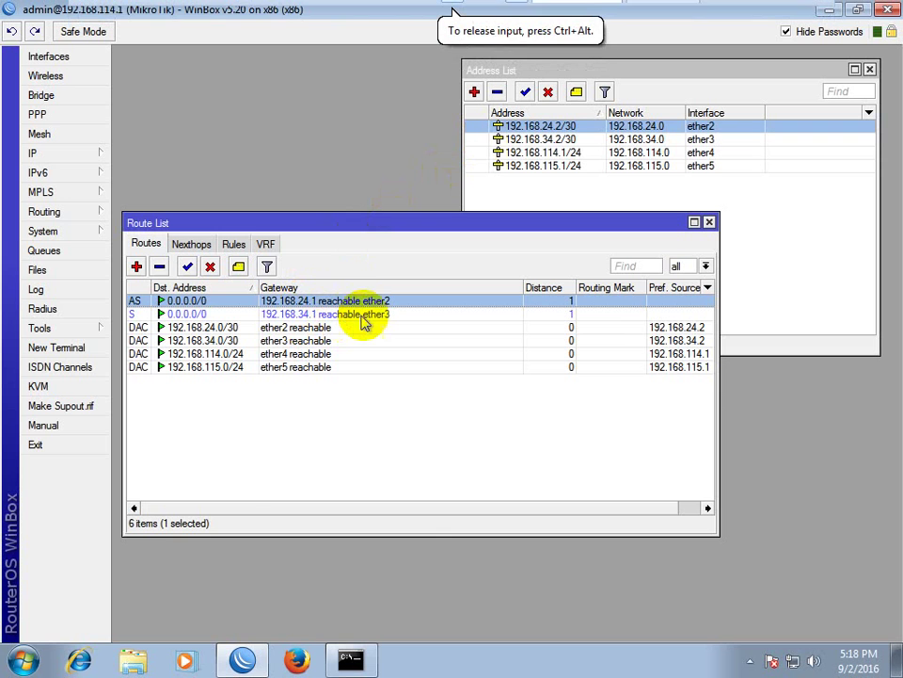
# - Set the ether2 default route's distance to 10, making the ether3 route active
pyautogui.doubleClick(409, 300)
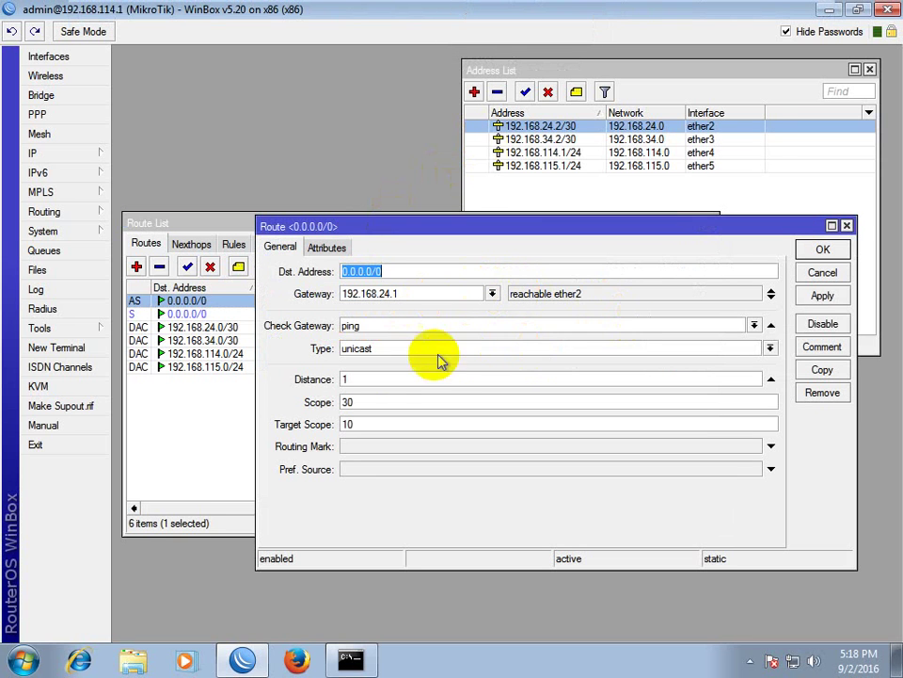
pyautogui.click(374, 375)
pyautogui.write('0')
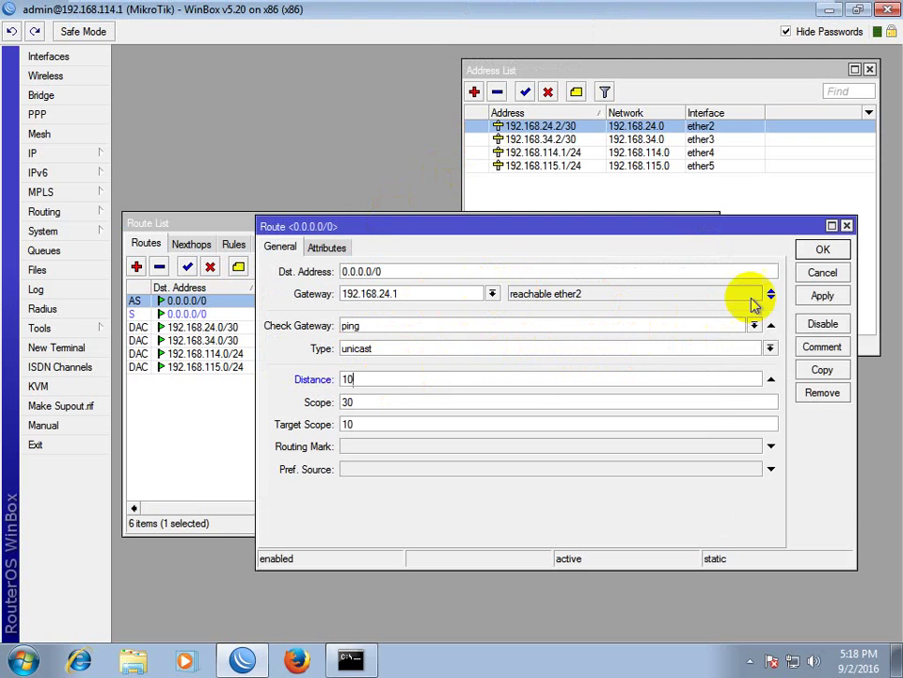
pyautogui.click(821, 250)
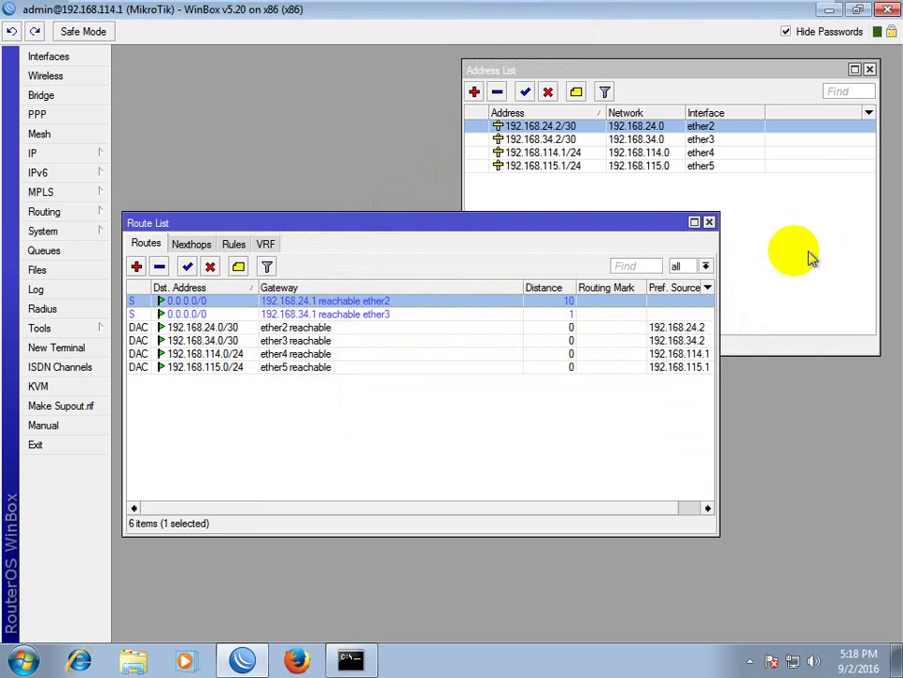
pyautogui.click(332, 316)
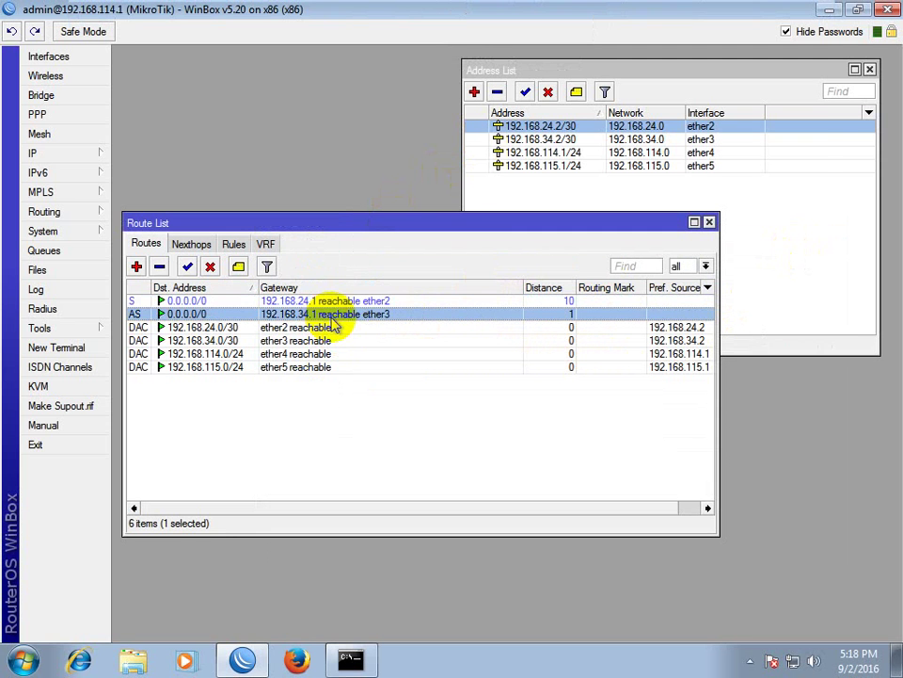
pyautogui.click(351, 659)
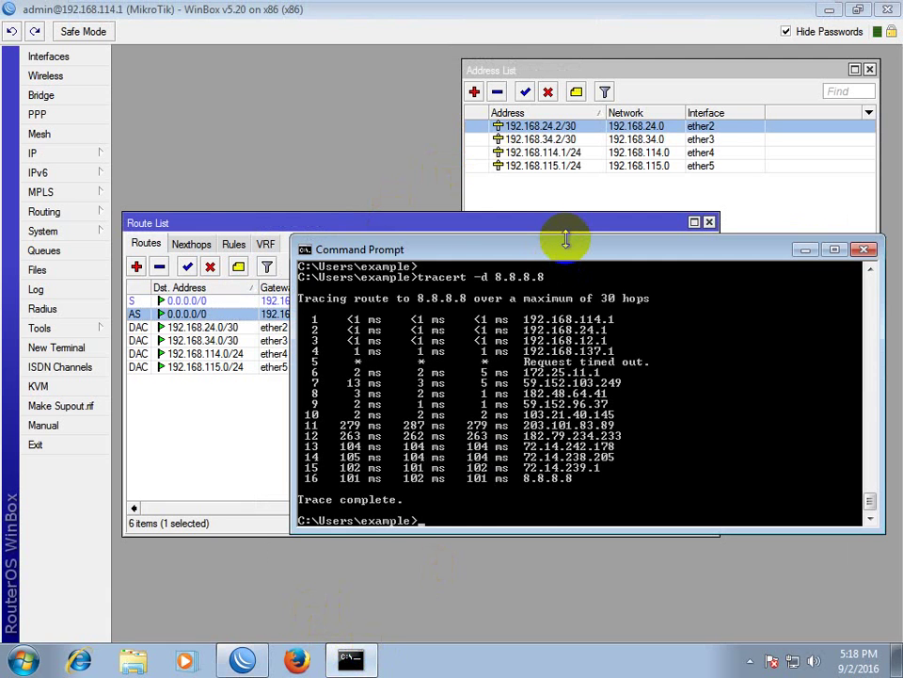
# - Rerun tracert to 8.8.8.8, now via 192.168.34.1, then select the ether2 default route
pyautogui.press('Up')
pyautogui.press('Return')
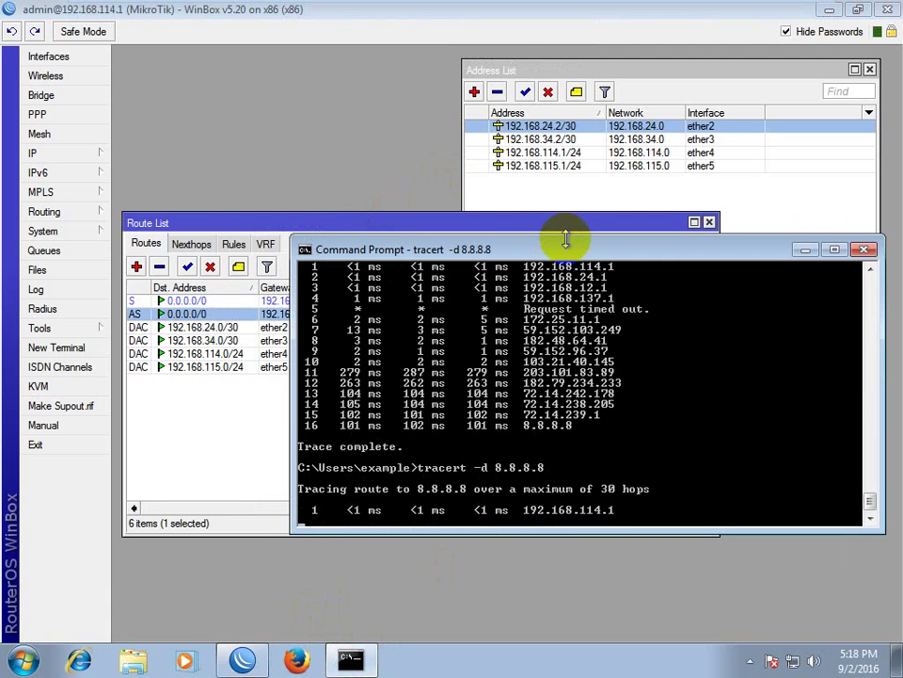
pyautogui.moveTo(579, 486); pyautogui.dragTo(602, 513)
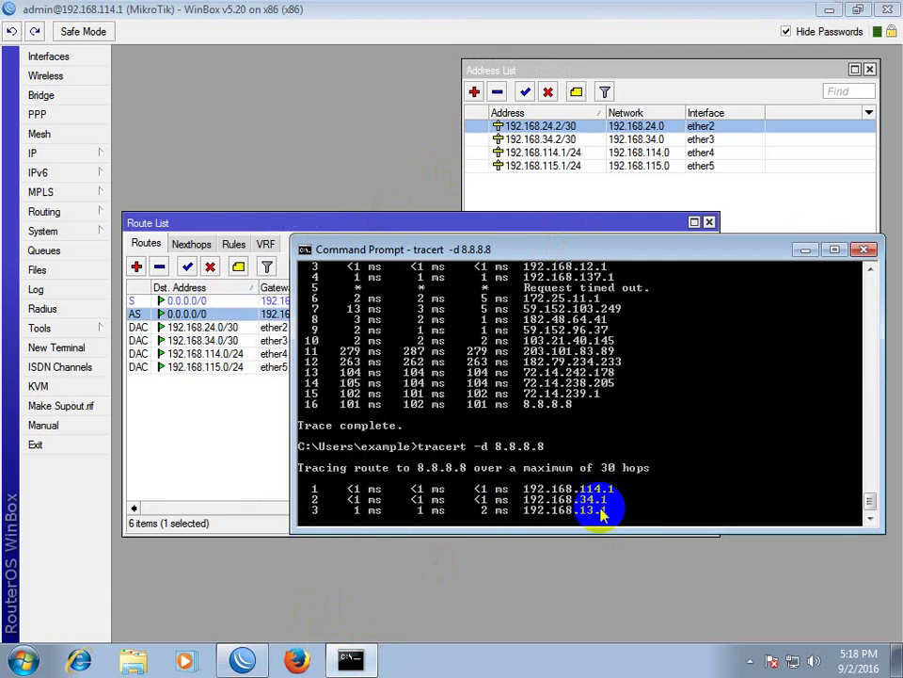
pyautogui.moveTo(591, 380); pyautogui.dragTo(618, 403)
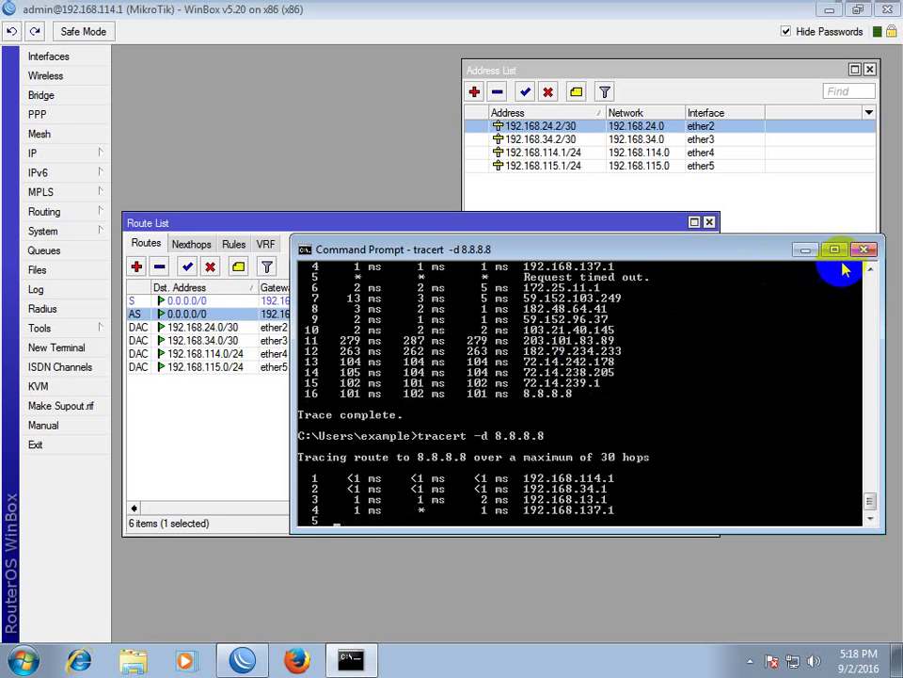
pyautogui.click(805, 251)
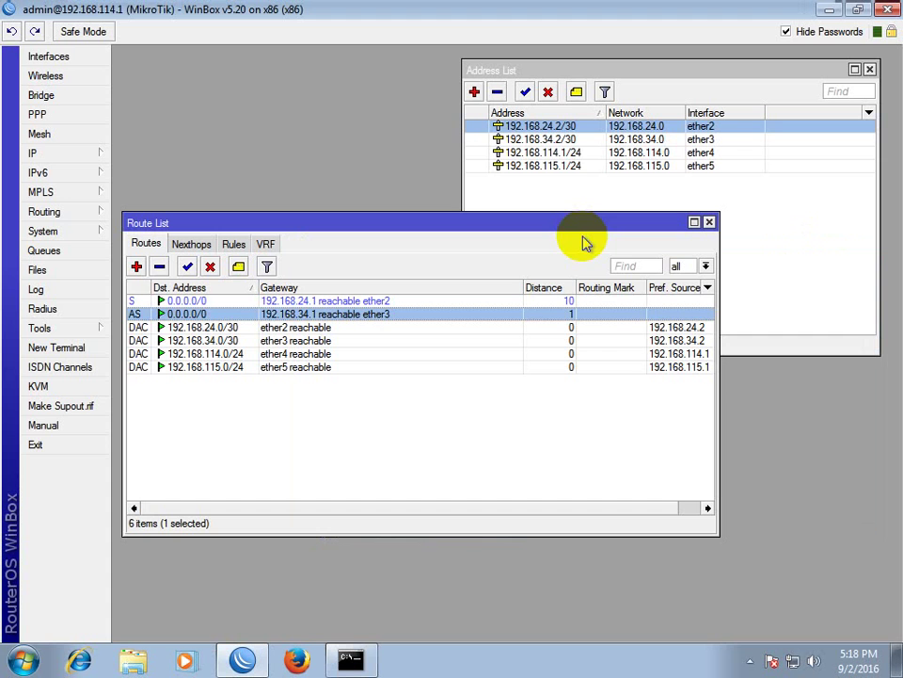
pyautogui.moveTo(720, 299); pyautogui.dragTo(772, 302)
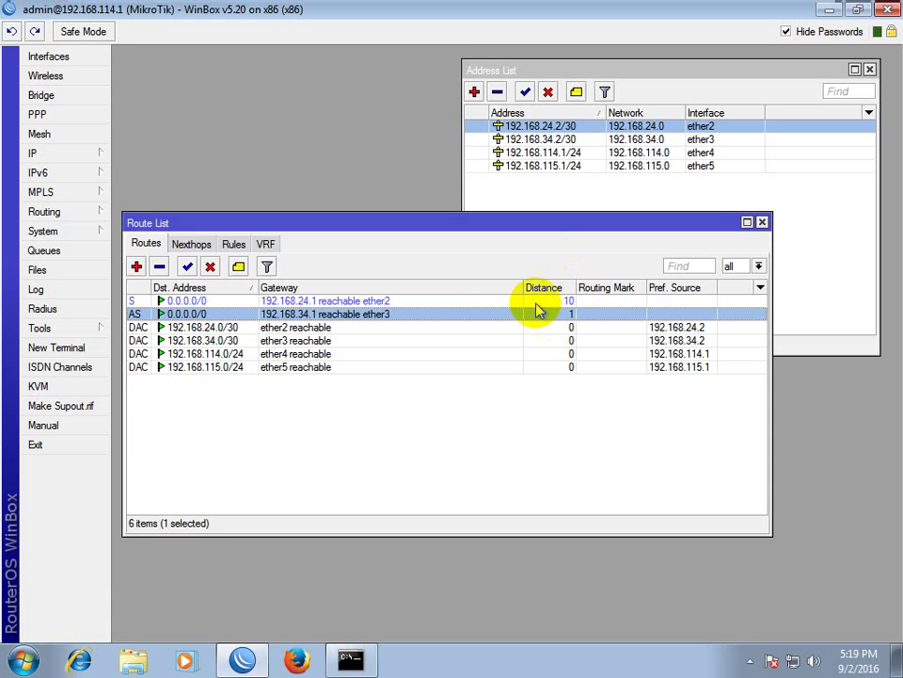
pyautogui.click(600, 302)
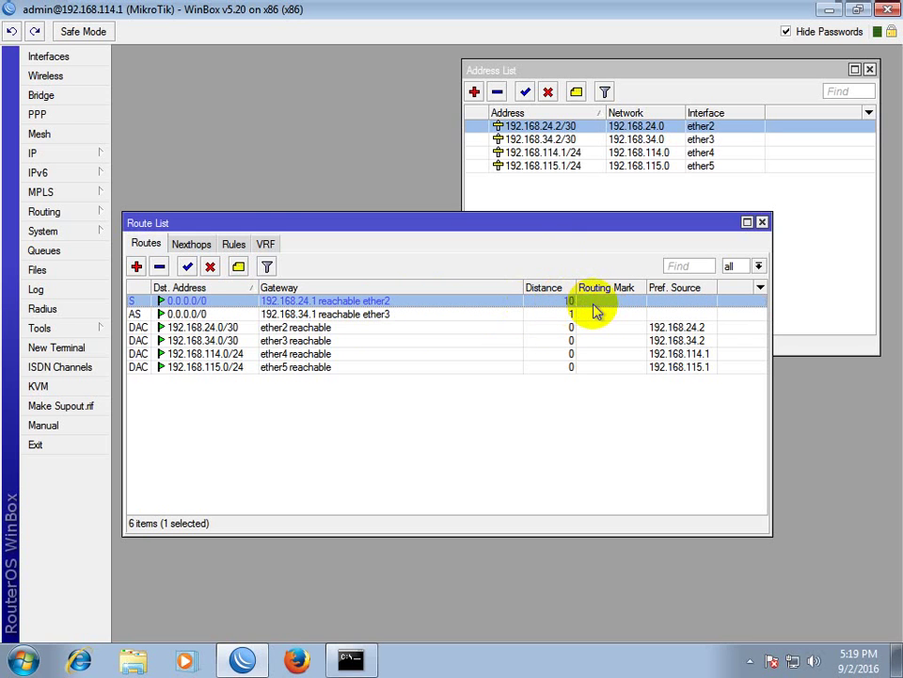
# - Give the ether2 0.0.0.0/0 route the routing mark ISP2
pyautogui.doubleClick(596, 306)
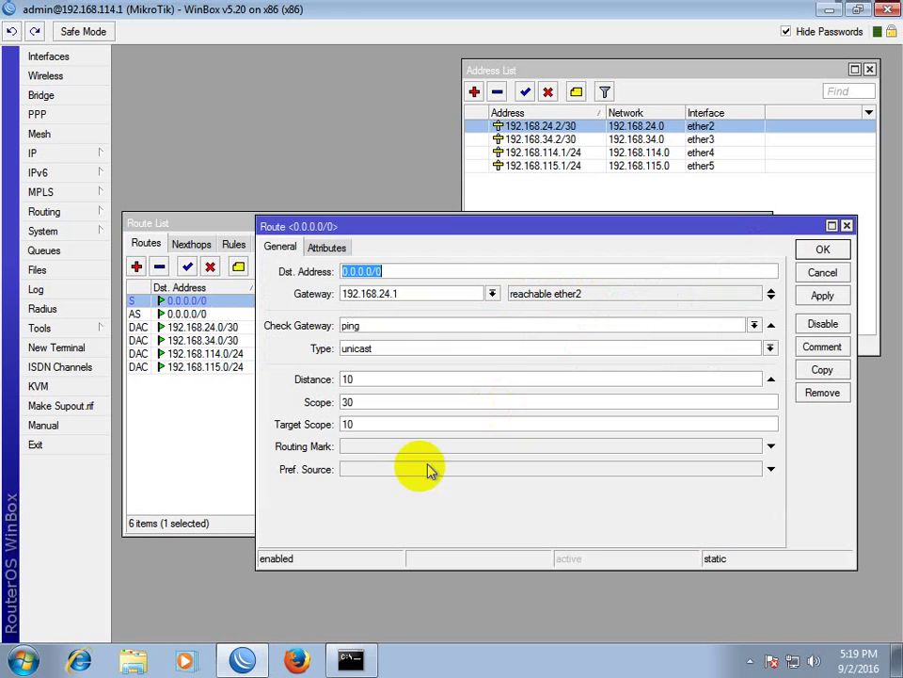
pyautogui.click(372, 449)
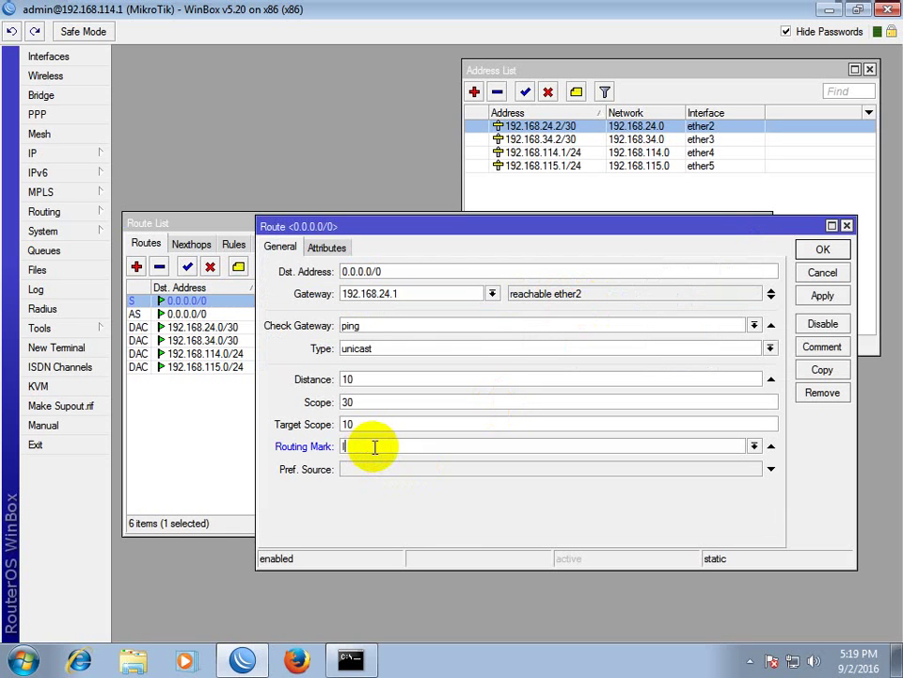
pyautogui.write('ISP2')
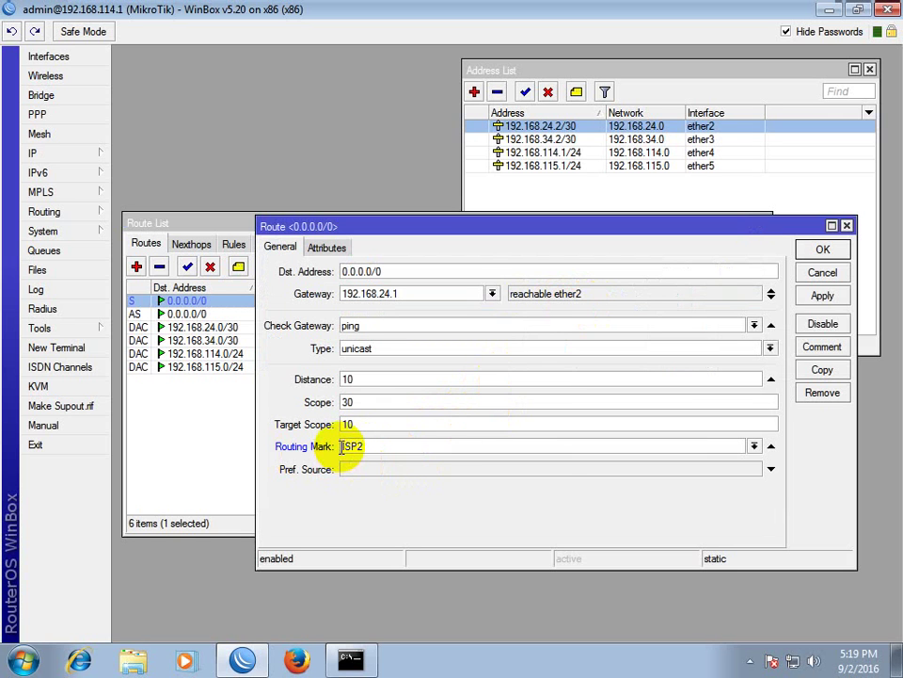
pyautogui.click(821, 250)
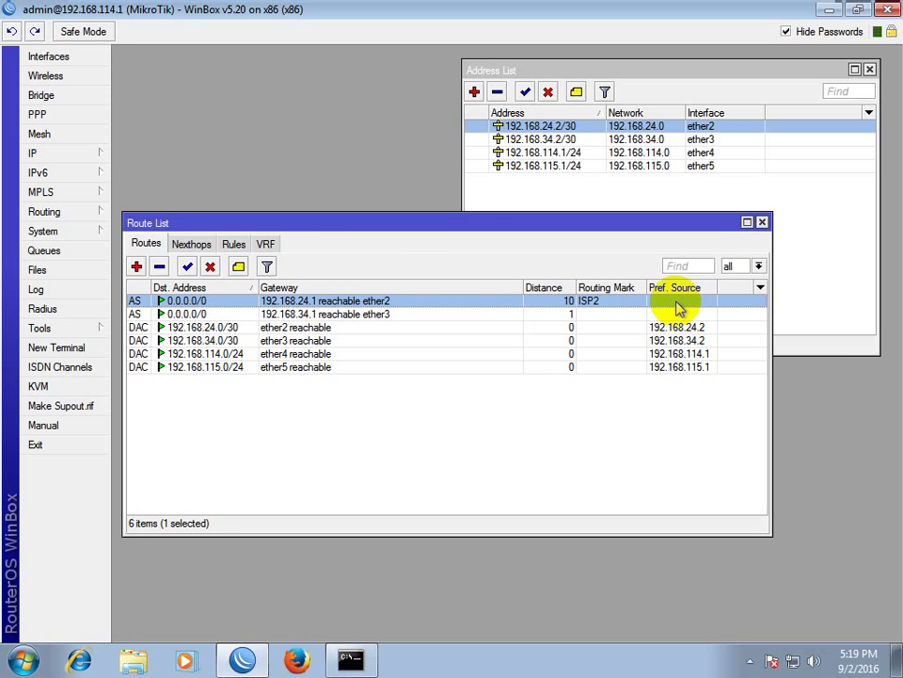
# - Add a routing rule: source 192.168.114.0/24, destination 0.0.0.0/0, table ISP2
pyautogui.click(235, 244)
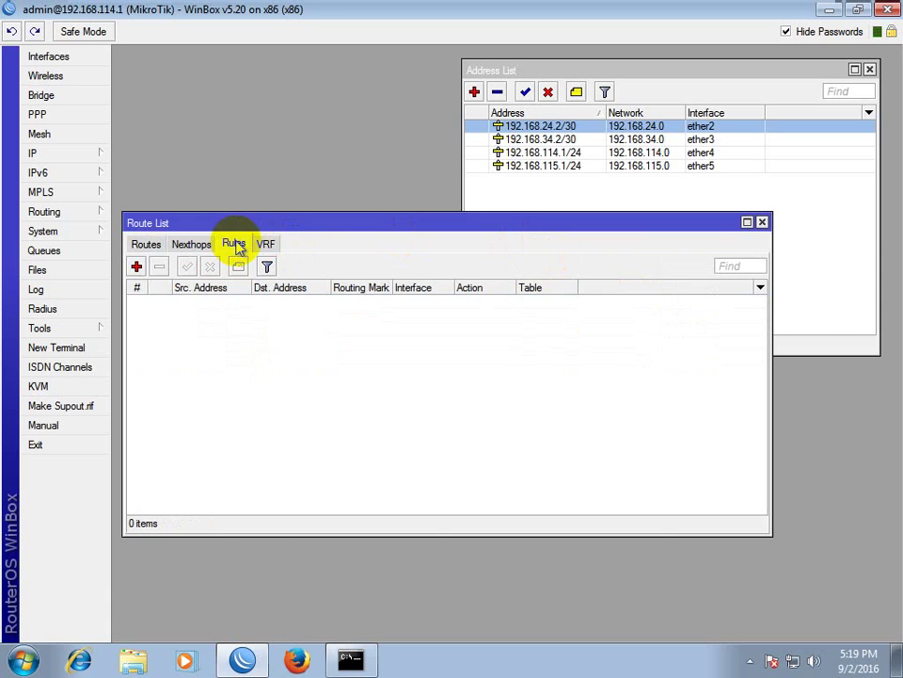
pyautogui.click(136, 267)
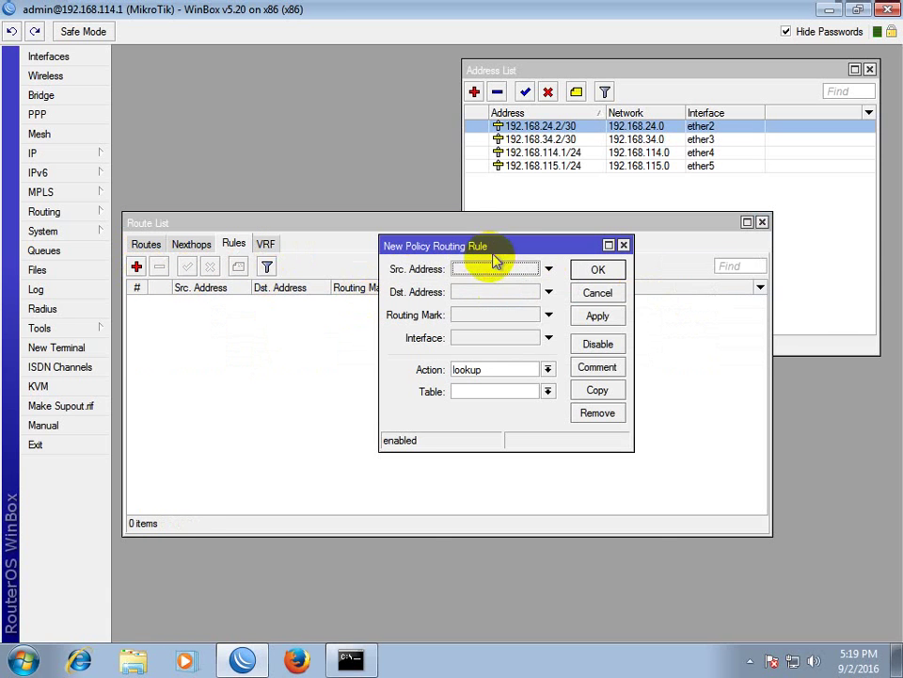
pyautogui.click(549, 269)
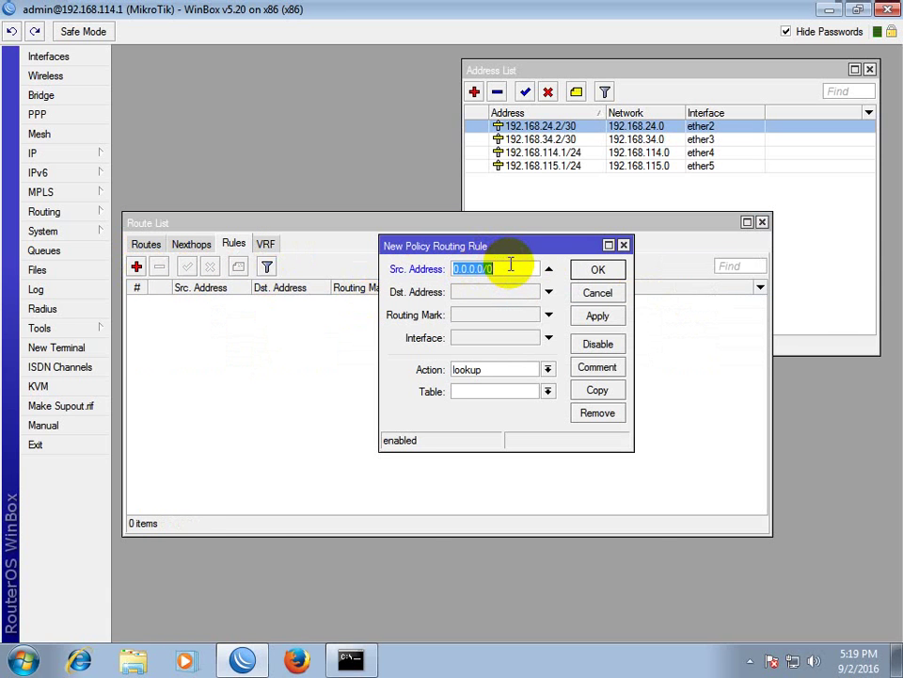
pyautogui.write('192.168.114.0/')
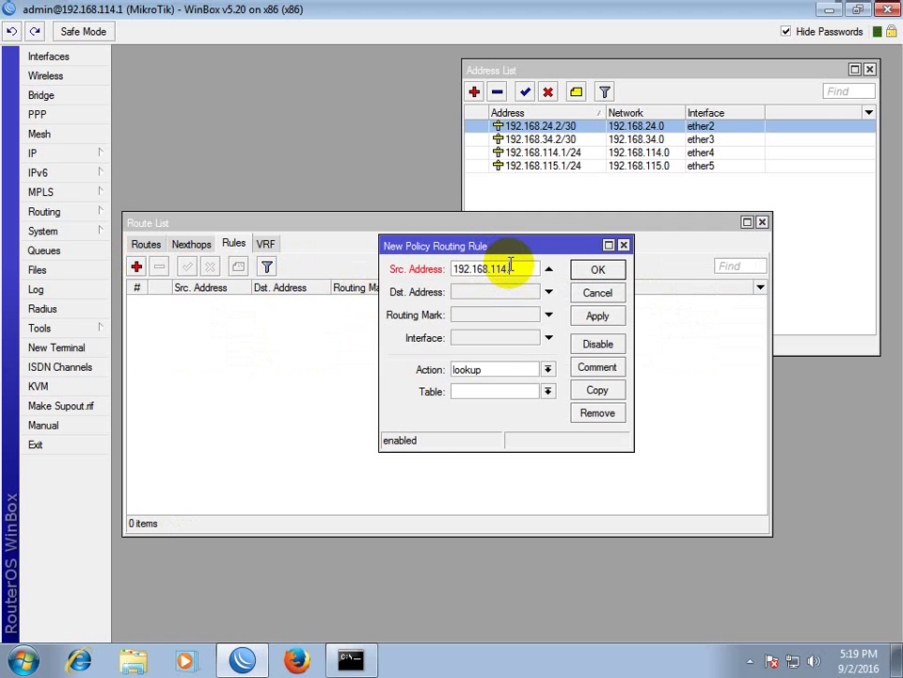
pyautogui.write('24')
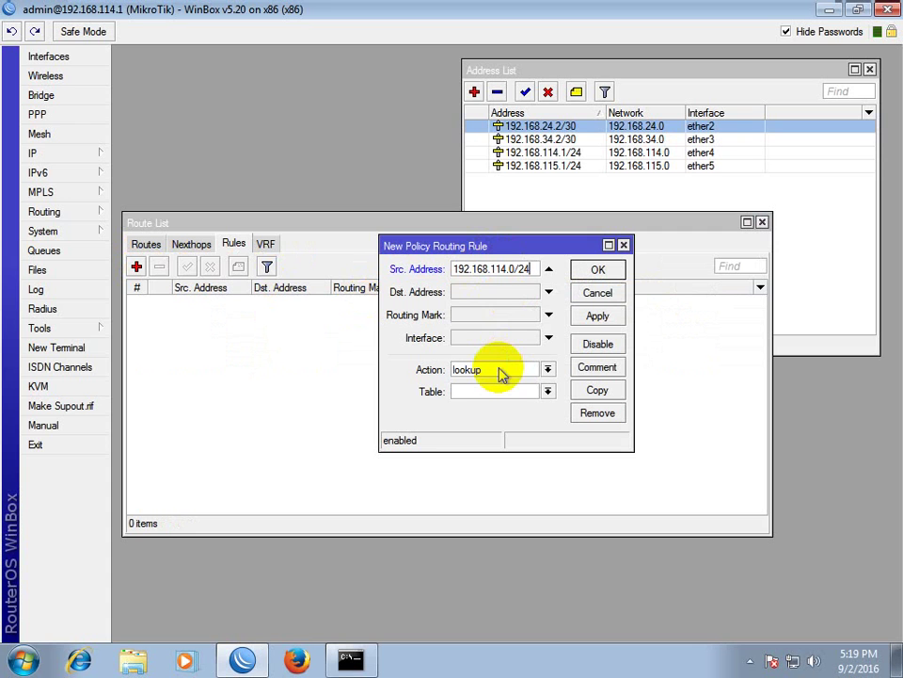
pyautogui.click(483, 293)
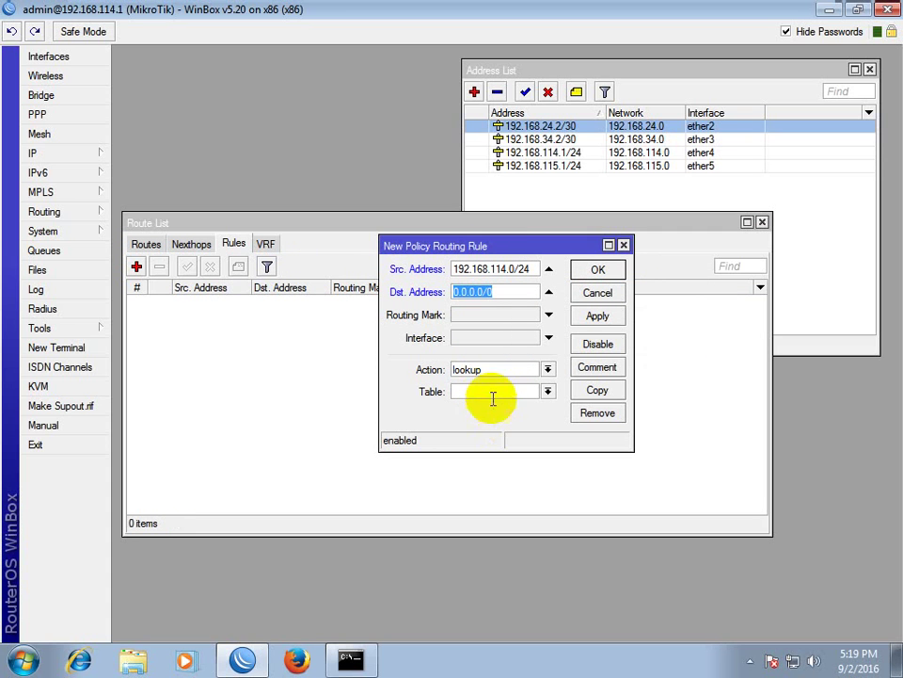
pyautogui.click(548, 393)
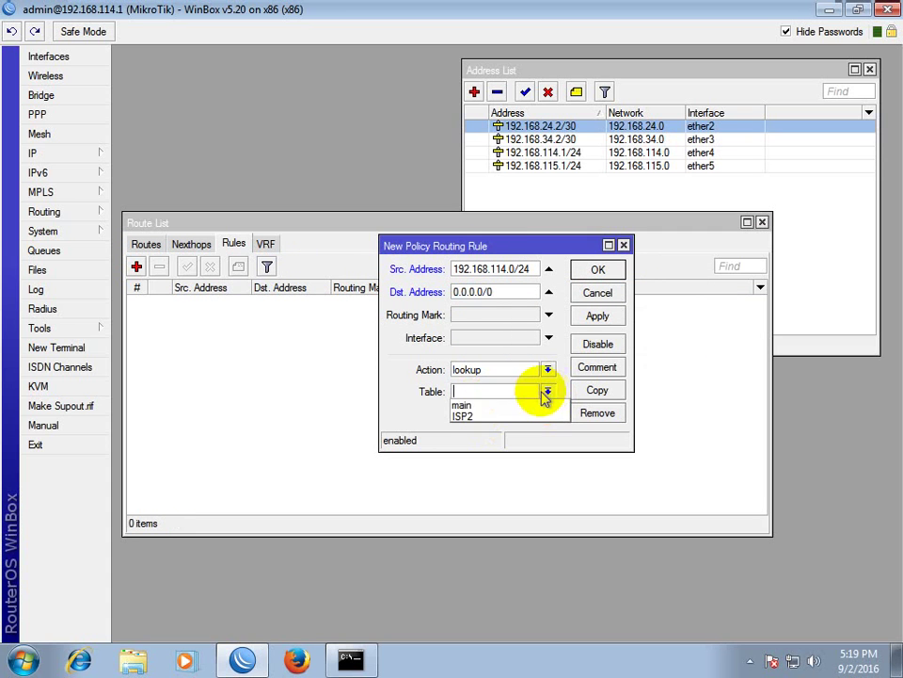
pyautogui.click(475, 416)
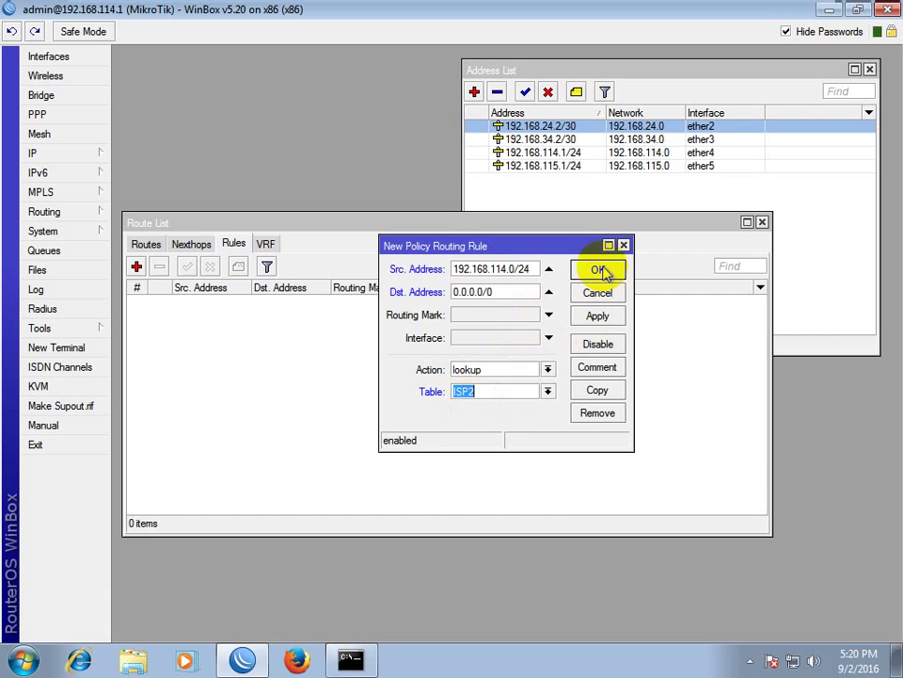
pyautogui.click(602, 268)
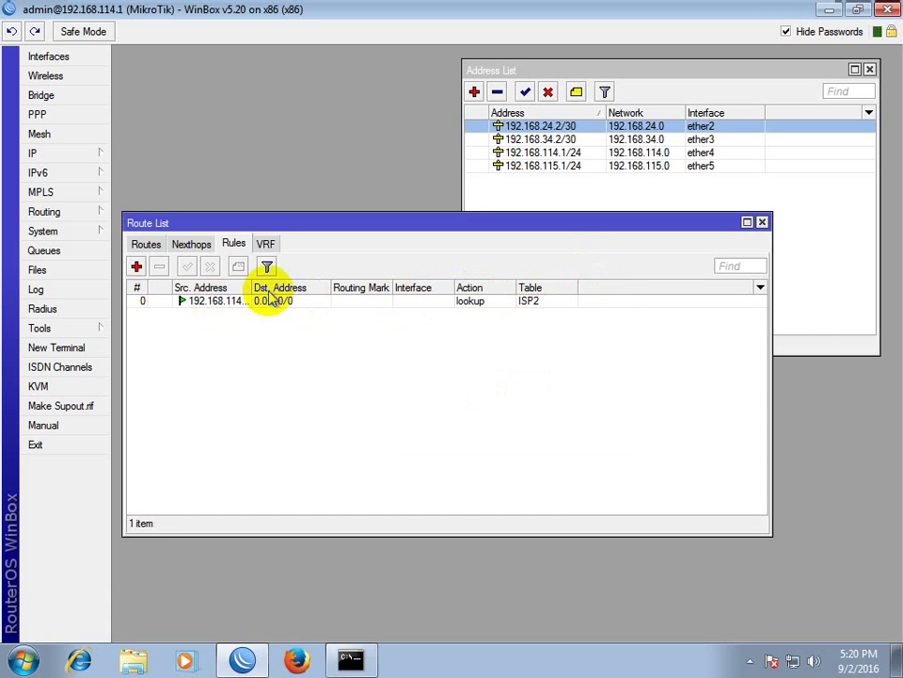
# - Rerun tracert -d 8.8.8.8 and check that it leaves through 192.168.24.1
pyautogui.moveTo(251, 287); pyautogui.dragTo(279, 288)
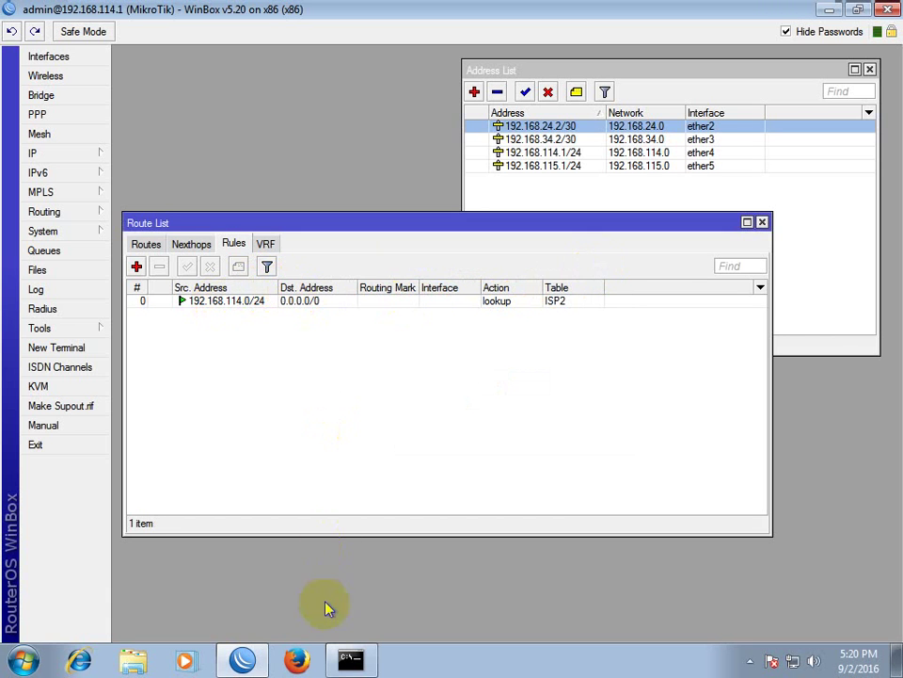
pyautogui.click(351, 658)
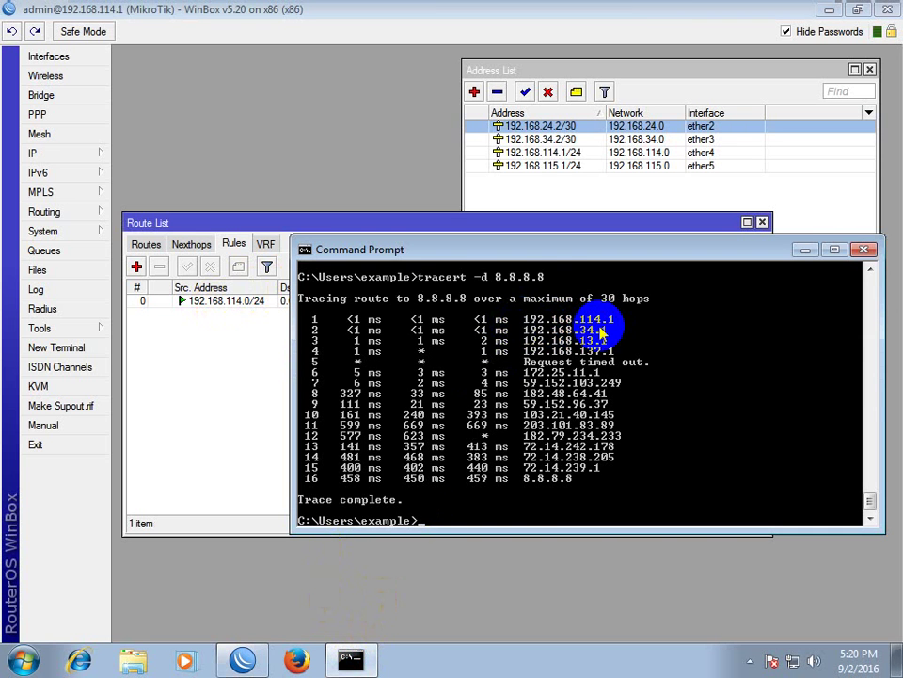
pyautogui.press('Up')
pyautogui.press('Return')
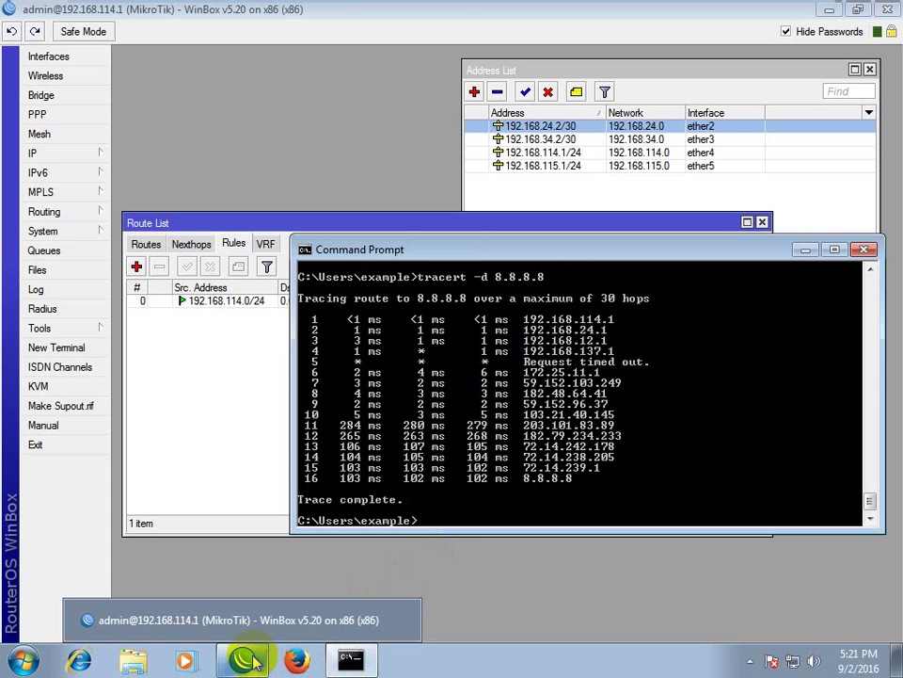
# - Rerun tracert -d 8.8.8.8 in the Win-7 VM's command prompt
pyautogui.moveTo(532, 9)
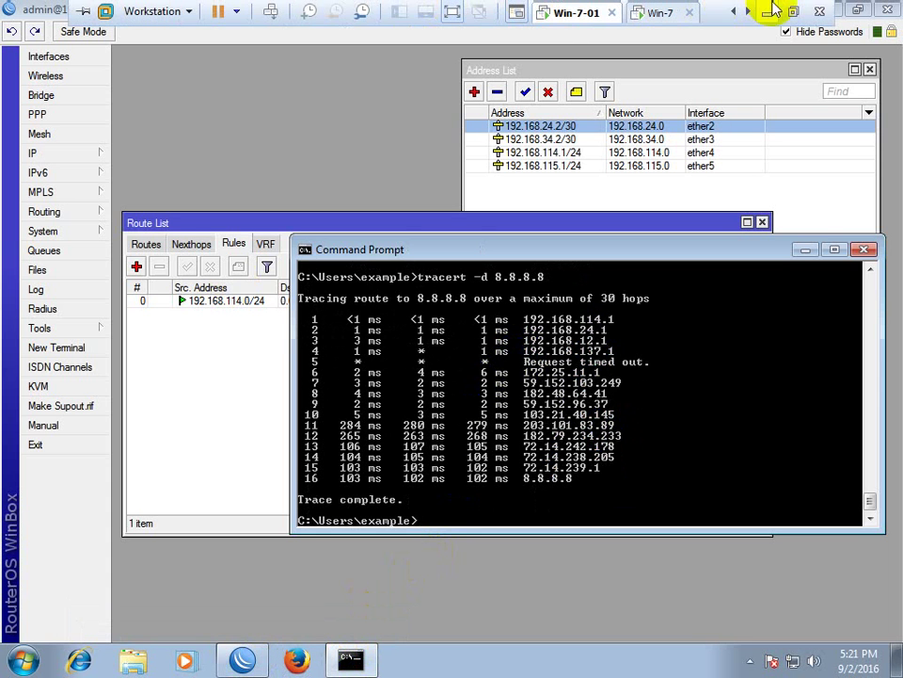
pyautogui.click(670, 15)
pyautogui.click(499, 312)
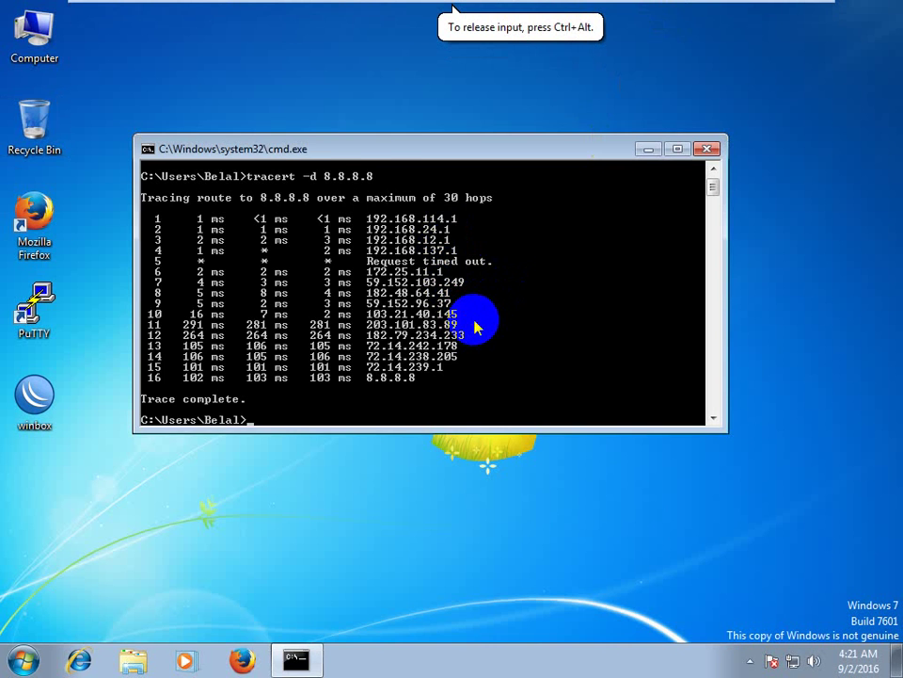
pyautogui.press('Up')
pyautogui.press('Return')
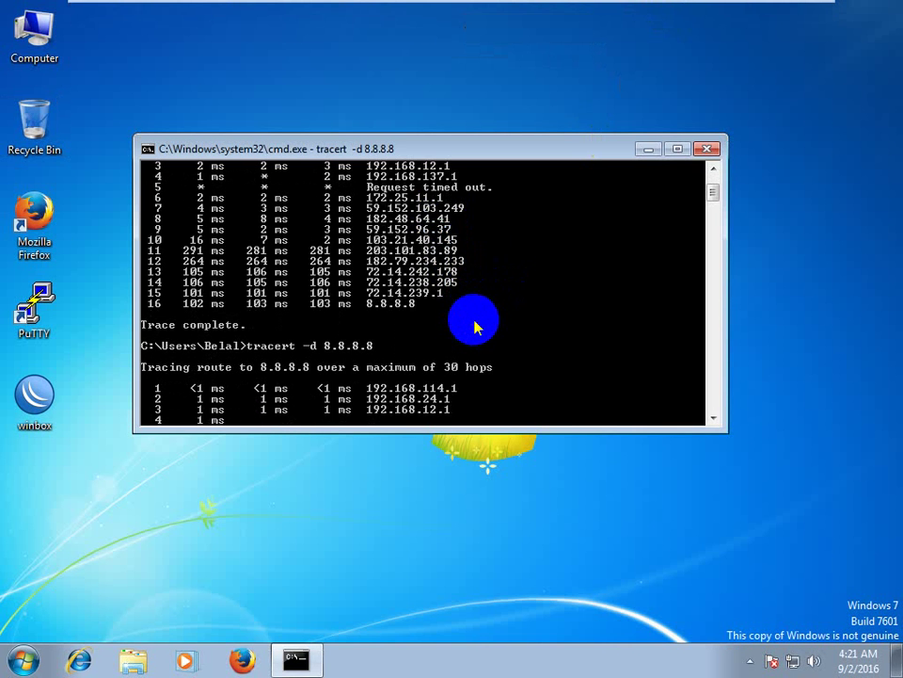
# - Rerun tracert -d 8.8.8.8 on the Win-7-01 VM, then return to the Win-7 VM
pyautogui.moveTo(548, 9)
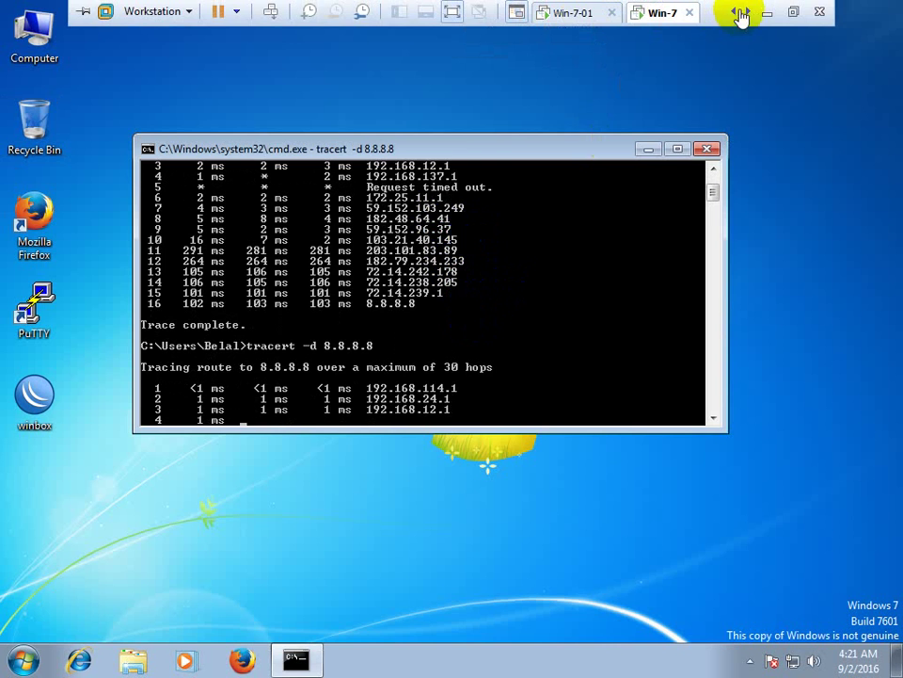
pyautogui.click(579, 17)
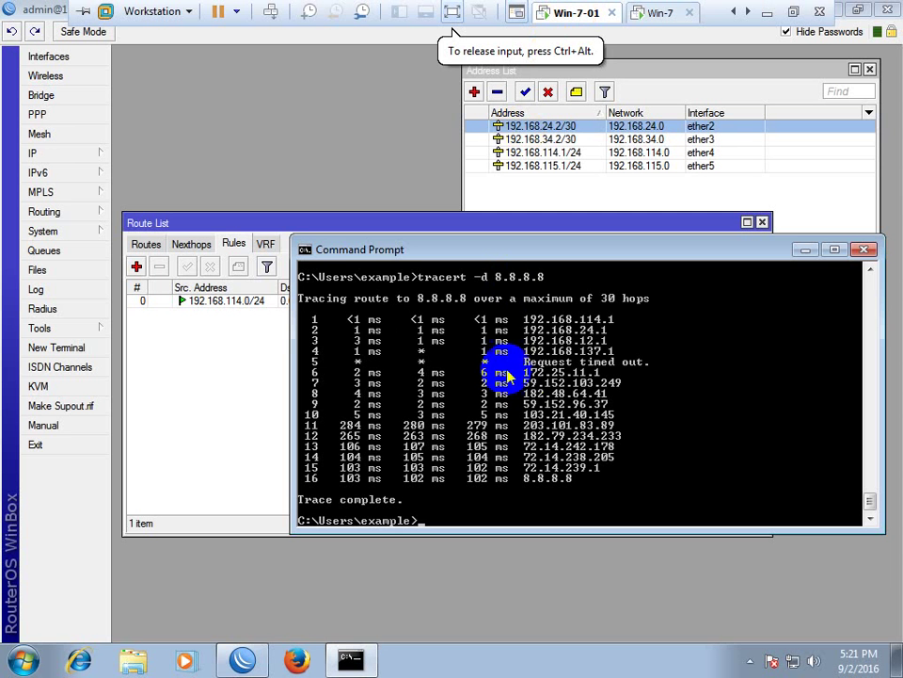
pyautogui.moveTo(508, 363); pyautogui.dragTo(556, 400)
pyautogui.press('Escape')
pyautogui.press('Up')
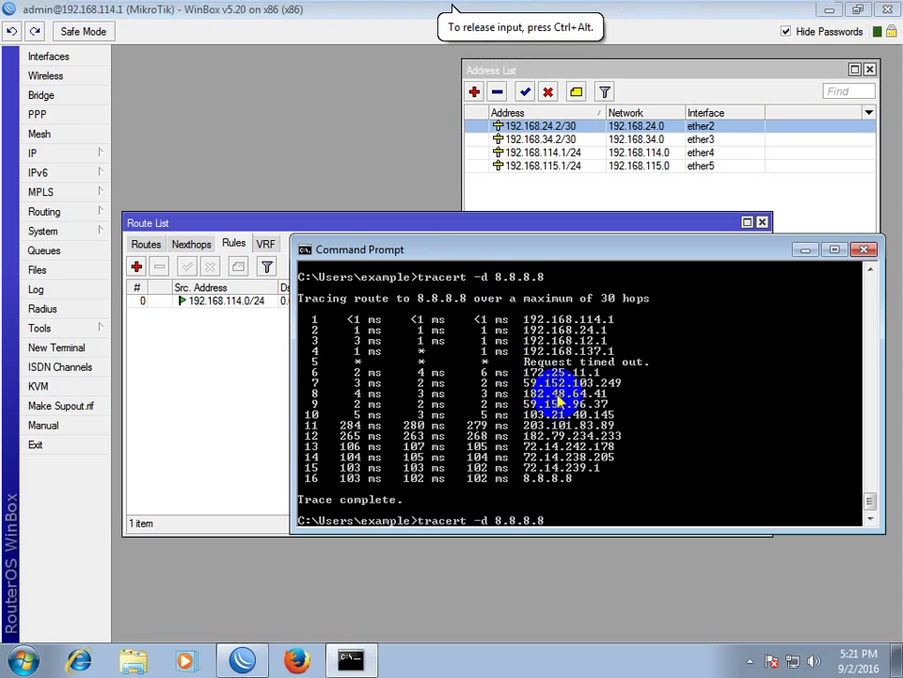
pyautogui.press('Return')
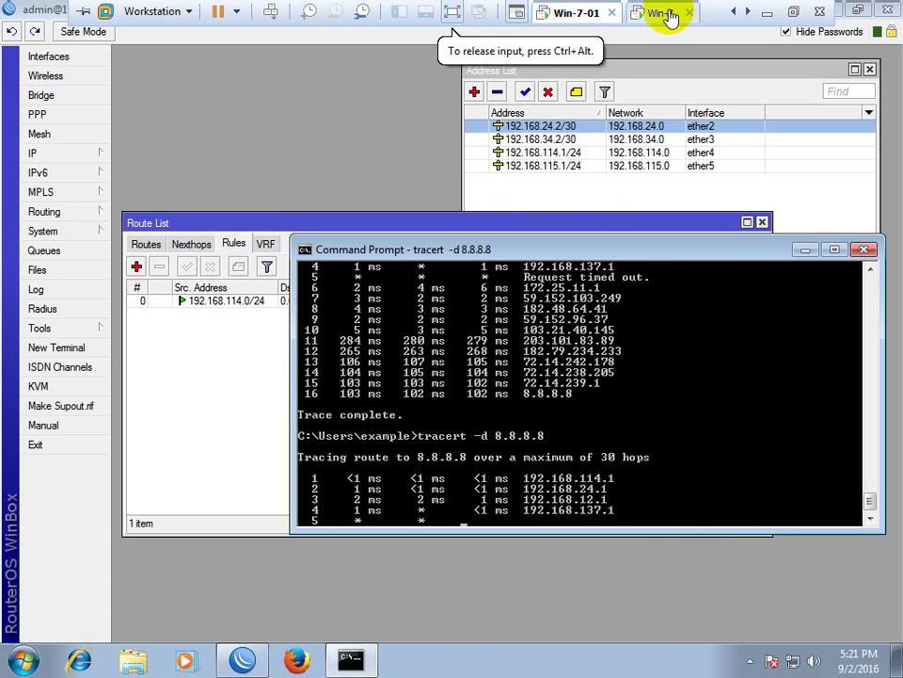
pyautogui.click(659, 15)
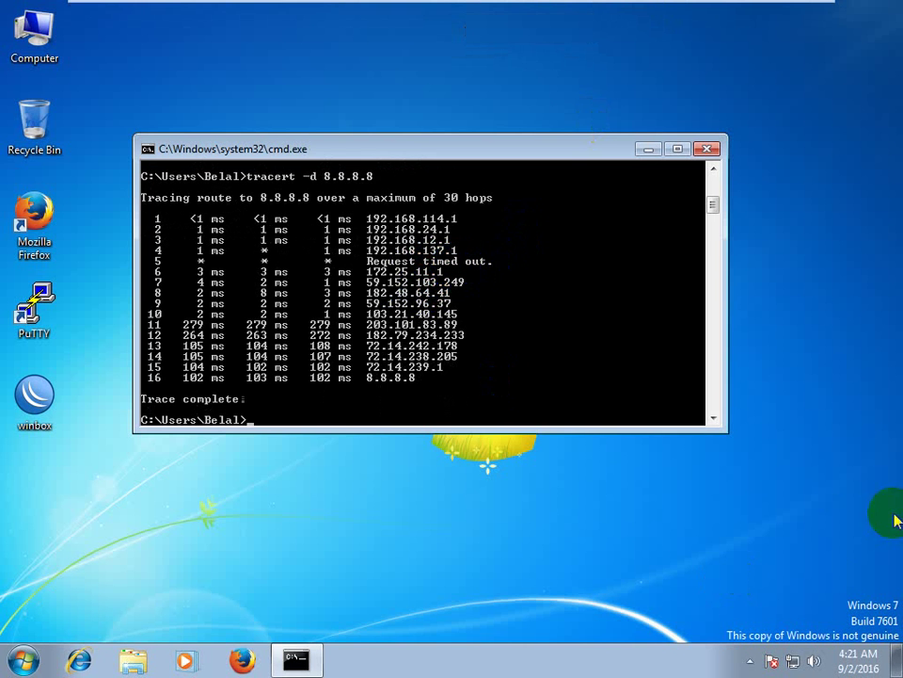
# - Open the Local Area Connection's IPv4 properties from the Network and Sharing Center
pyautogui.rightClick(793, 660)
pyautogui.click(798, 654)
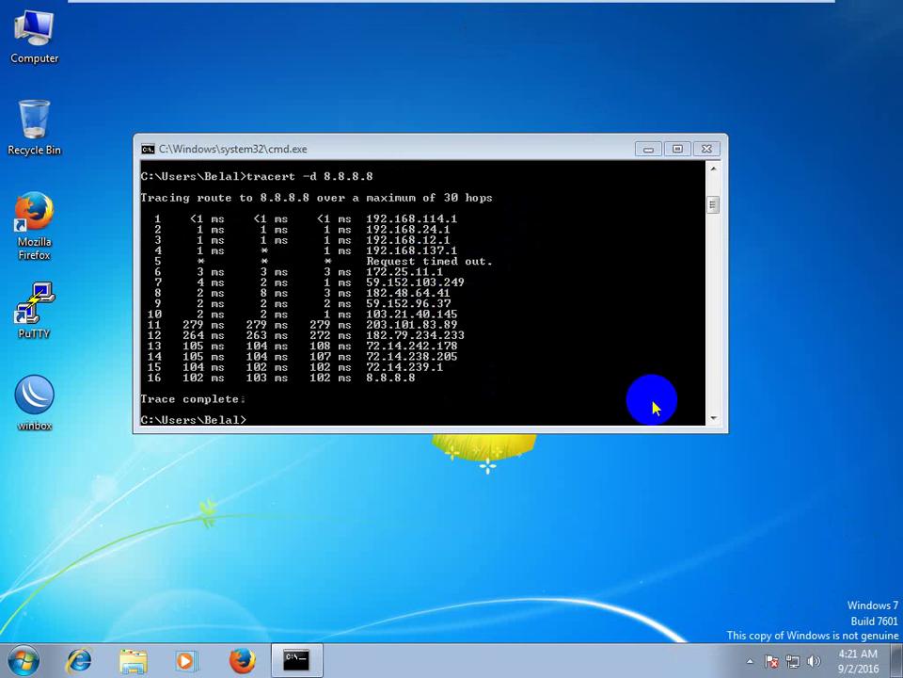
pyautogui.click(205, 177)
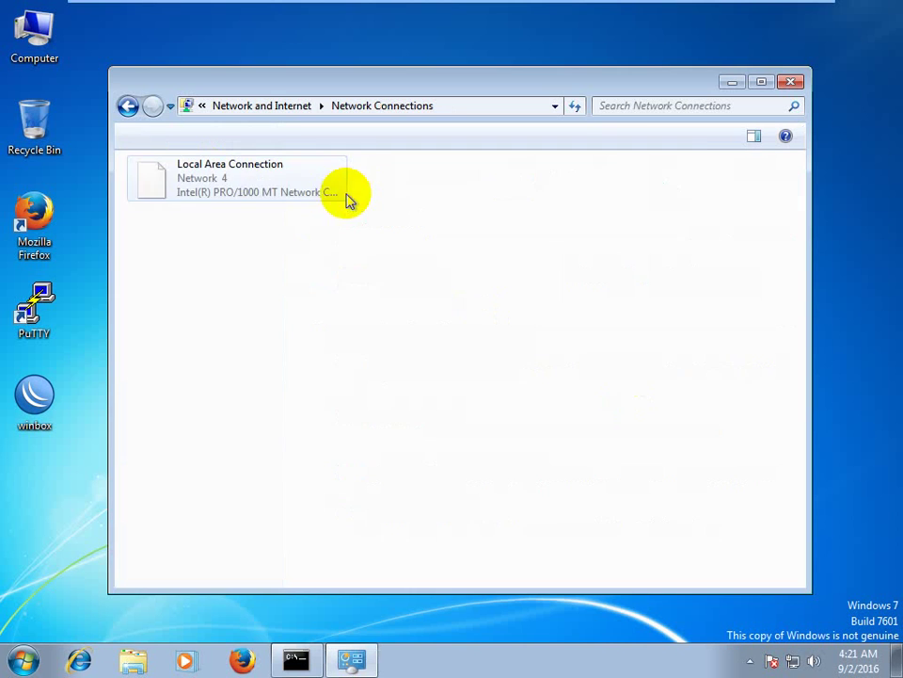
pyautogui.click(252, 186)
pyautogui.doubleClick(252, 186)
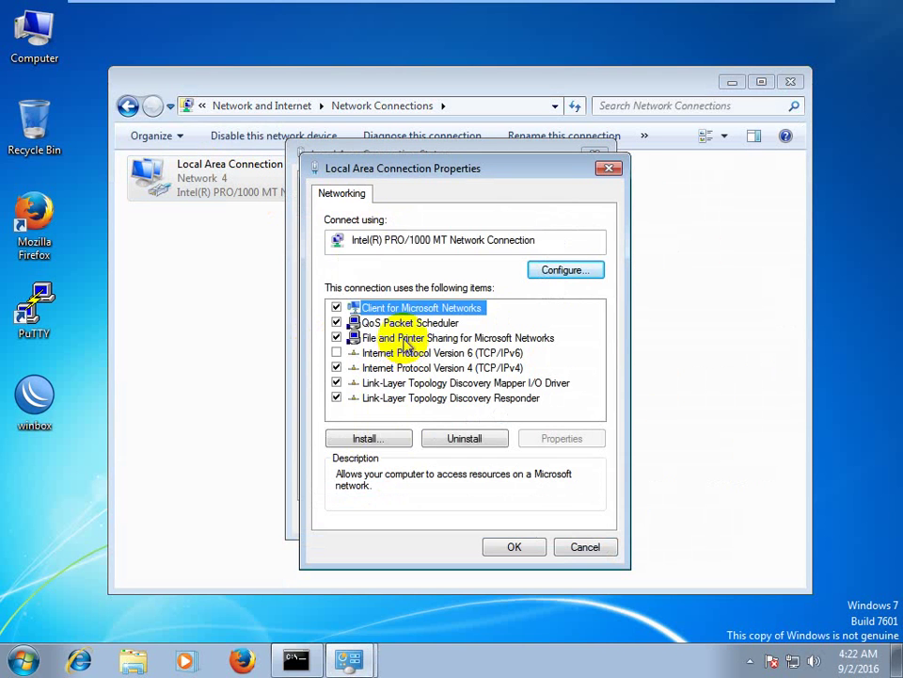
pyautogui.click(498, 368)
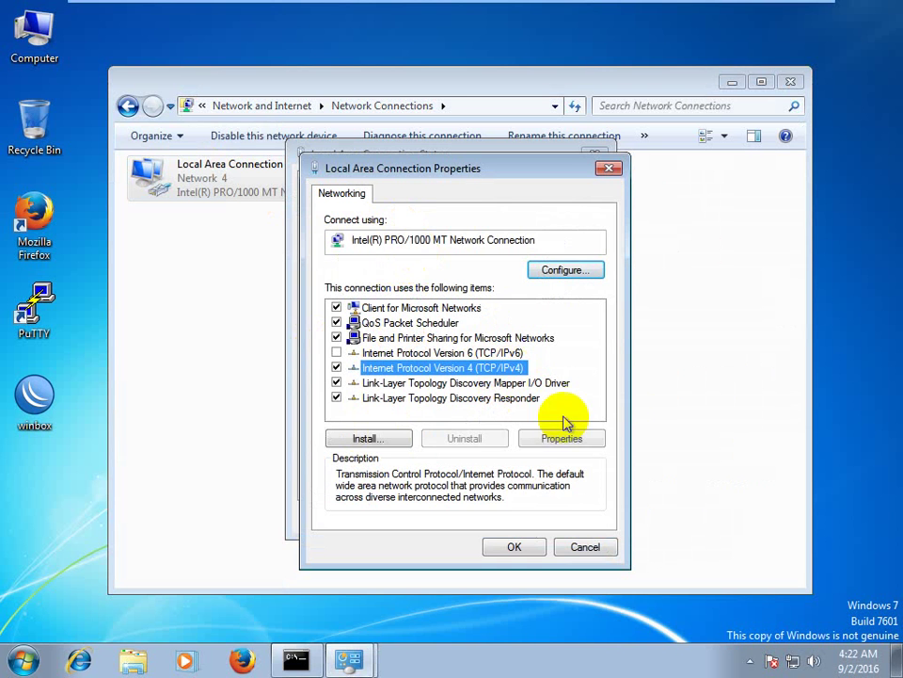
pyautogui.click(576, 439)
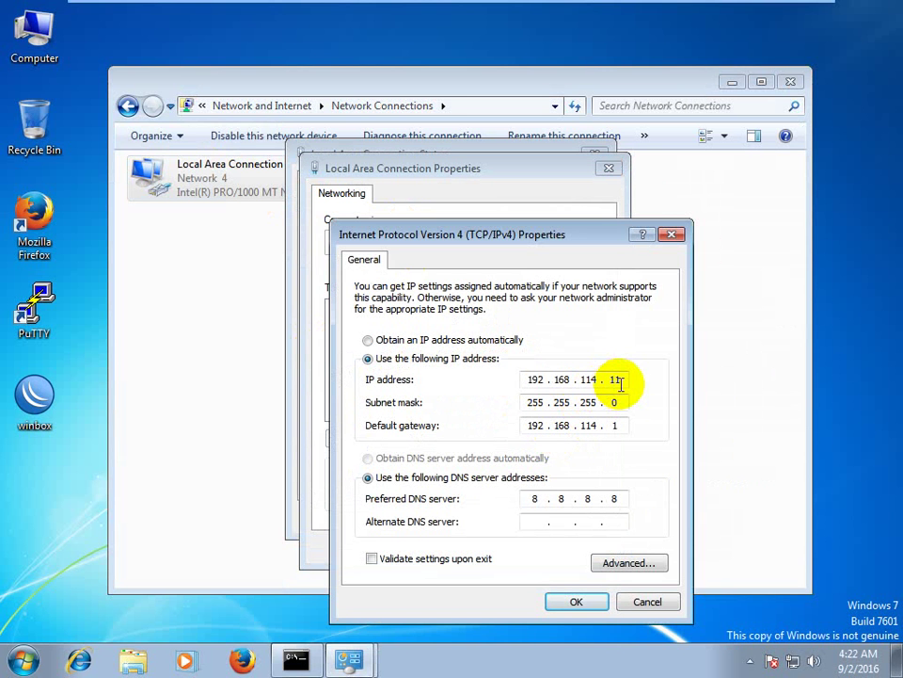
# - Change the IP address to 192.168.115.10 and the gateway to 192.168.115.1, and apply
pyautogui.click(597, 380)
pyautogui.press('BackSpace')
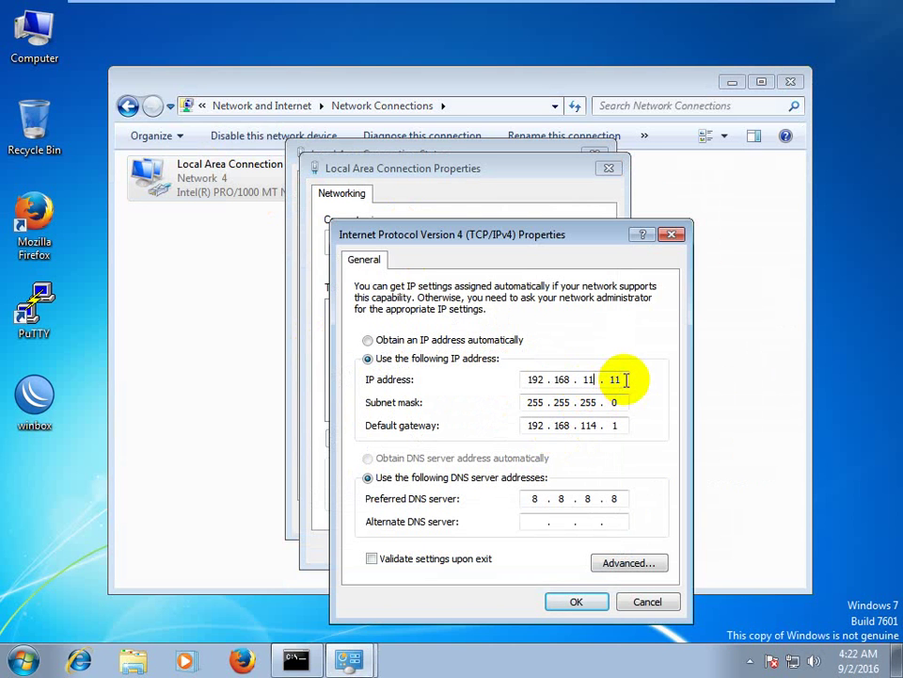
pyautogui.write('5 . 10')
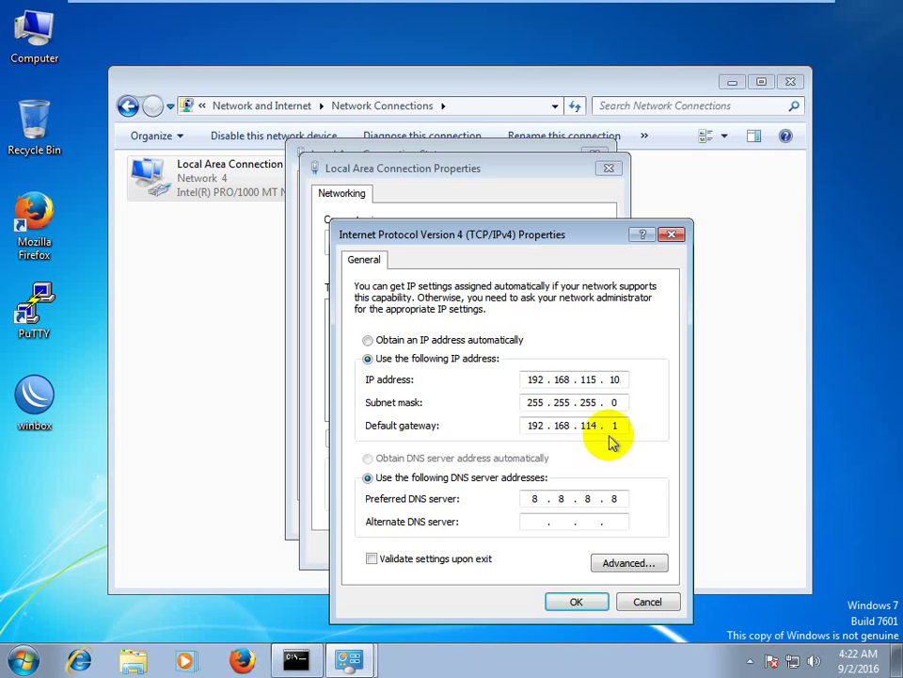
pyautogui.click(579, 601)
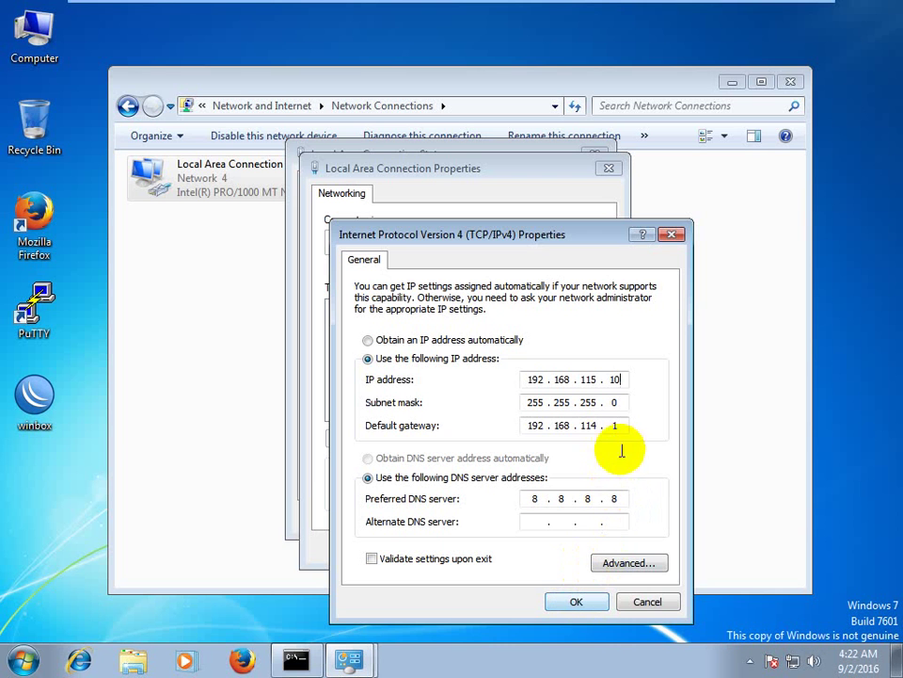
pyautogui.press('BackSpace')
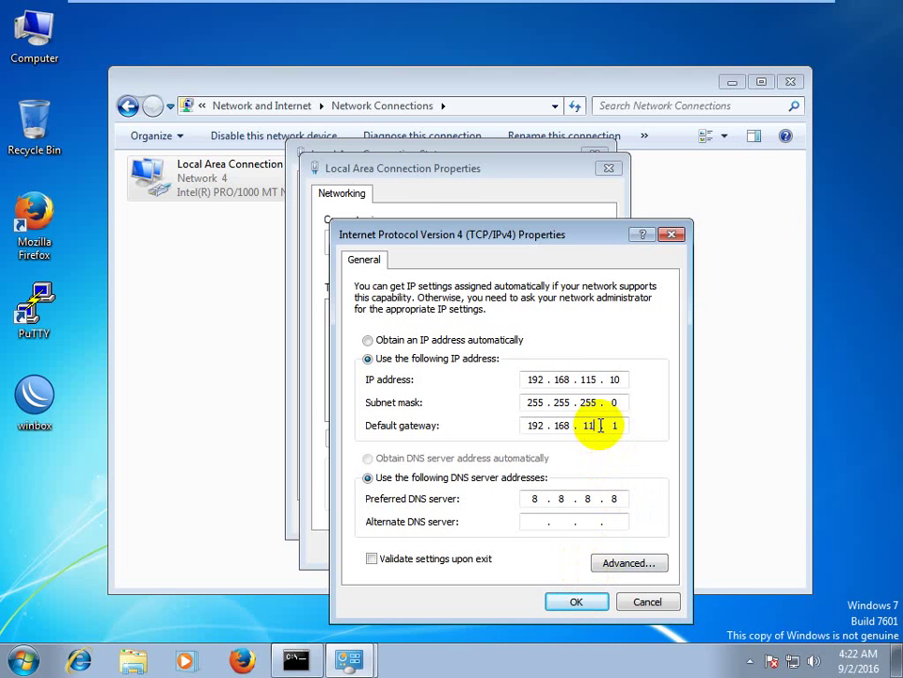
pyautogui.write('5')
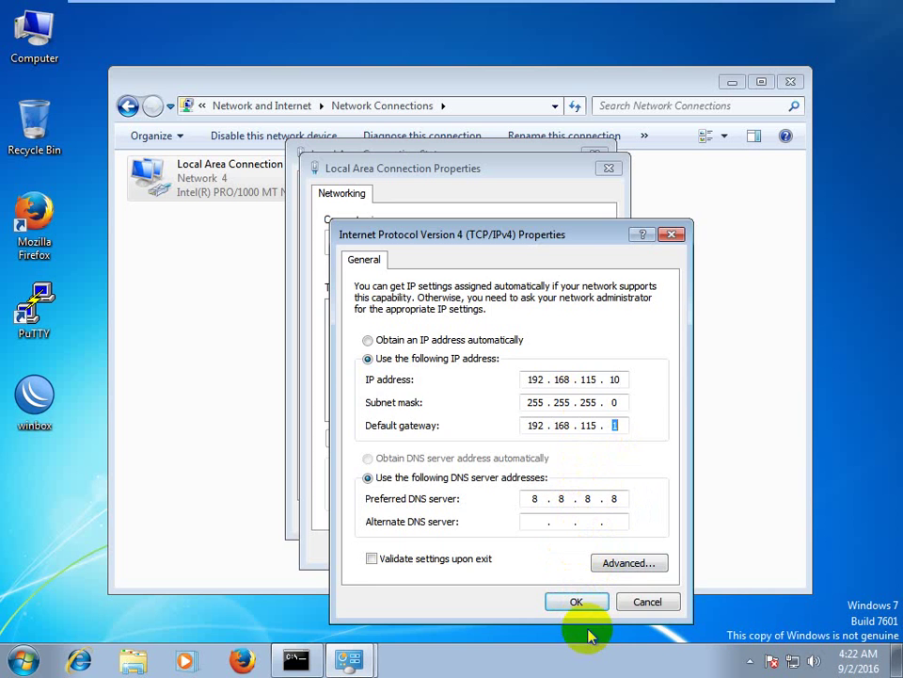
pyautogui.click(579, 602)
pyautogui.click(536, 550)
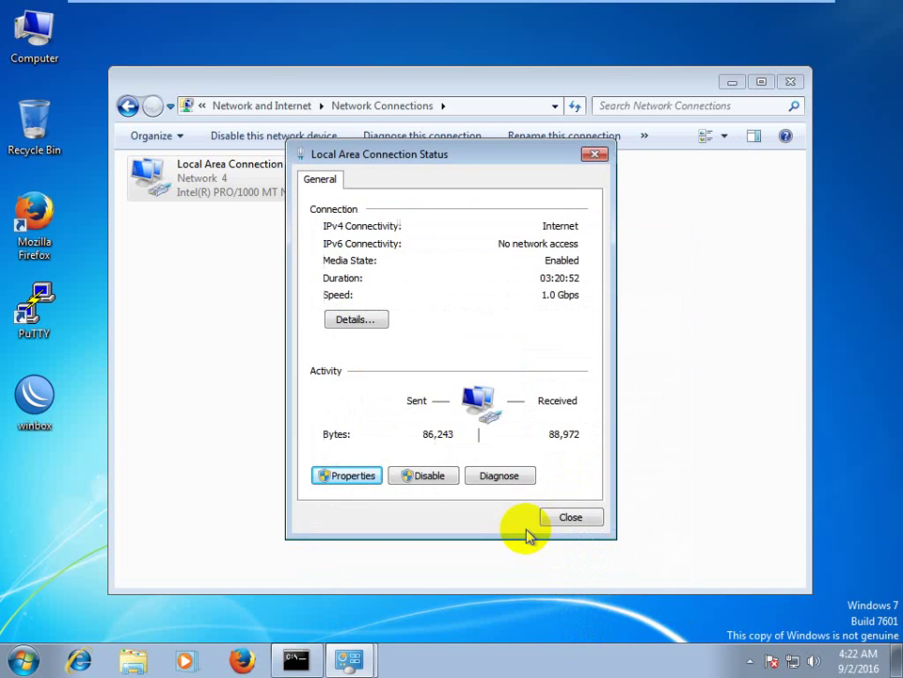
pyautogui.click(569, 518)
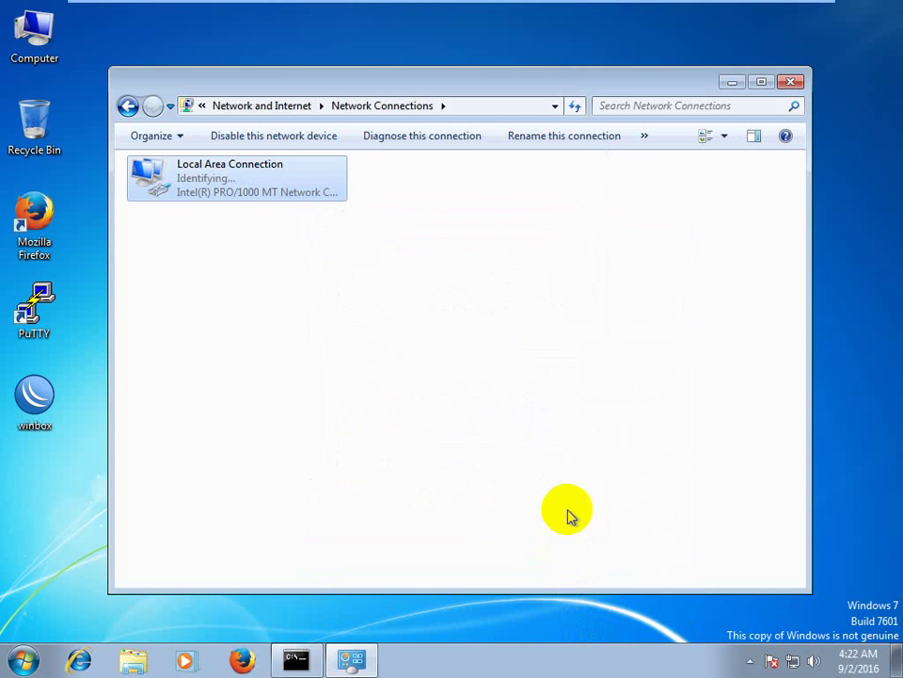
# - Refresh the adapter list a few times and close Network Connections
pyautogui.rightClick(532, 343)
pyautogui.click(580, 411)
pyautogui.rightClick(509, 360)
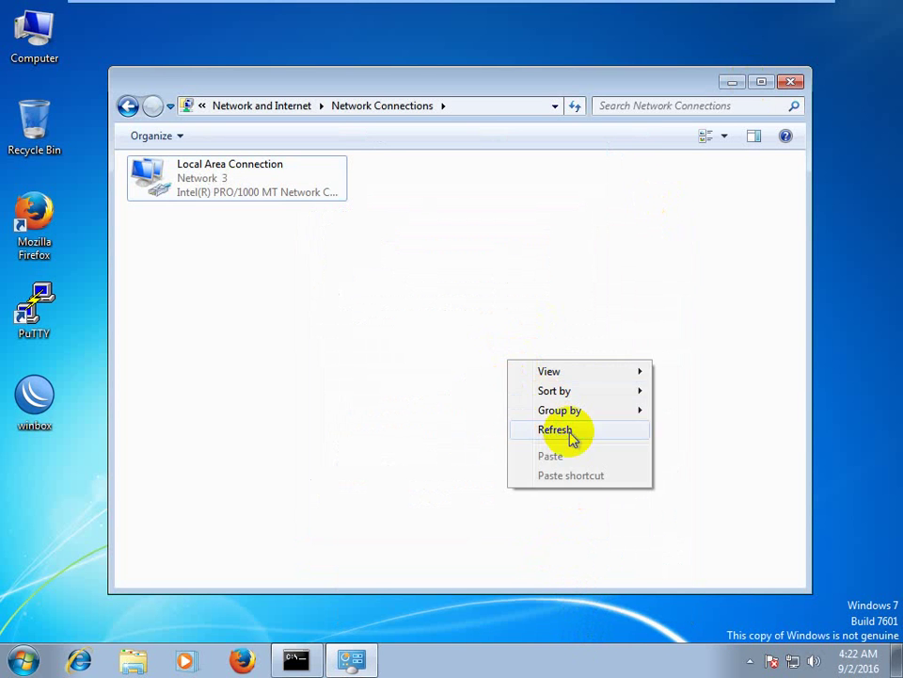
pyautogui.click(570, 430)
pyautogui.rightClick(514, 393)
pyautogui.click(574, 458)
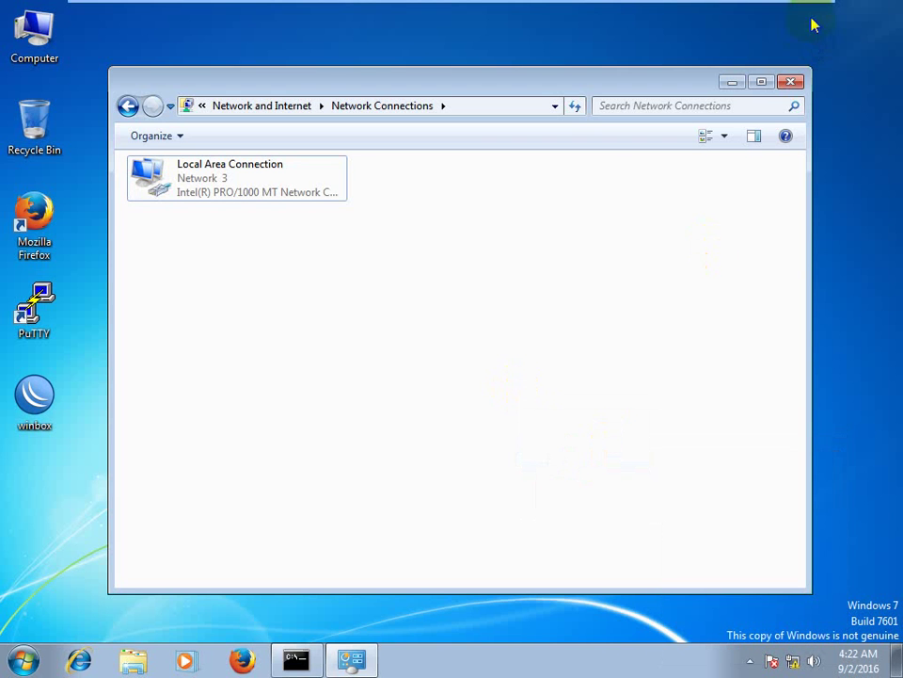
pyautogui.click(792, 82)
# - Rerun tracert -d 8.8.8.8 in the Command Prompt
pyautogui.click(371, 365)
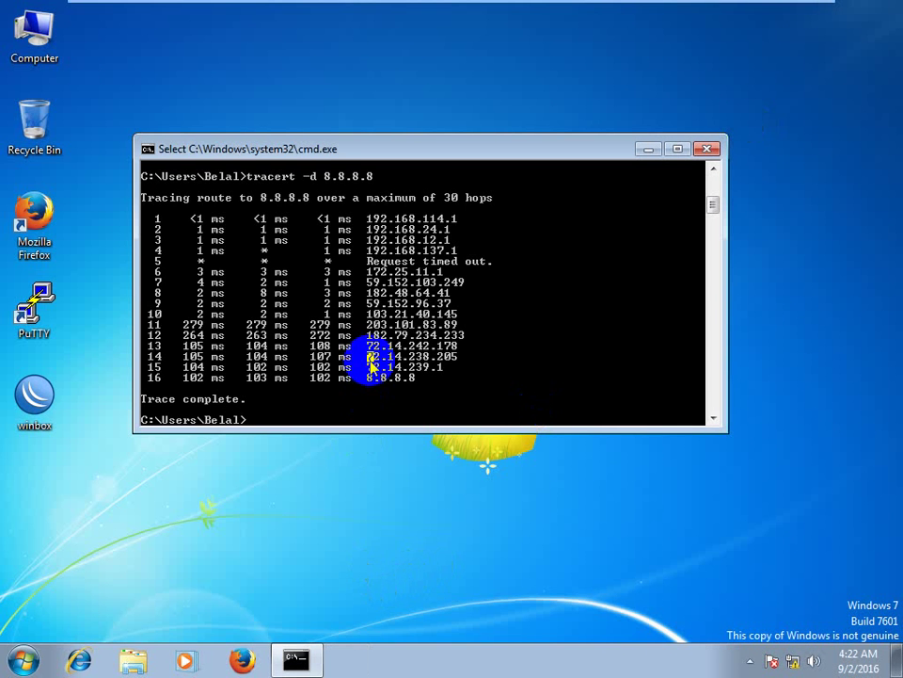
pyautogui.press('Escape')
pyautogui.press('Up')
pyautogui.press('Return')
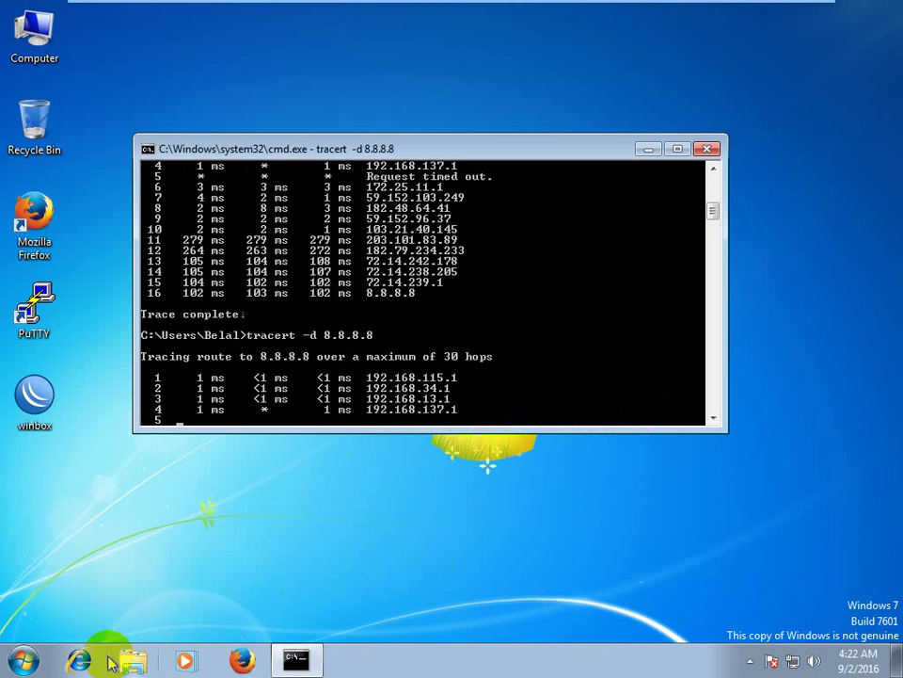
# - On the Win-7-01 VM, dismiss WinBox's 'Router has been disconnected' error
pyautogui.moveTo(399, 8)
pyautogui.click(583, 12)
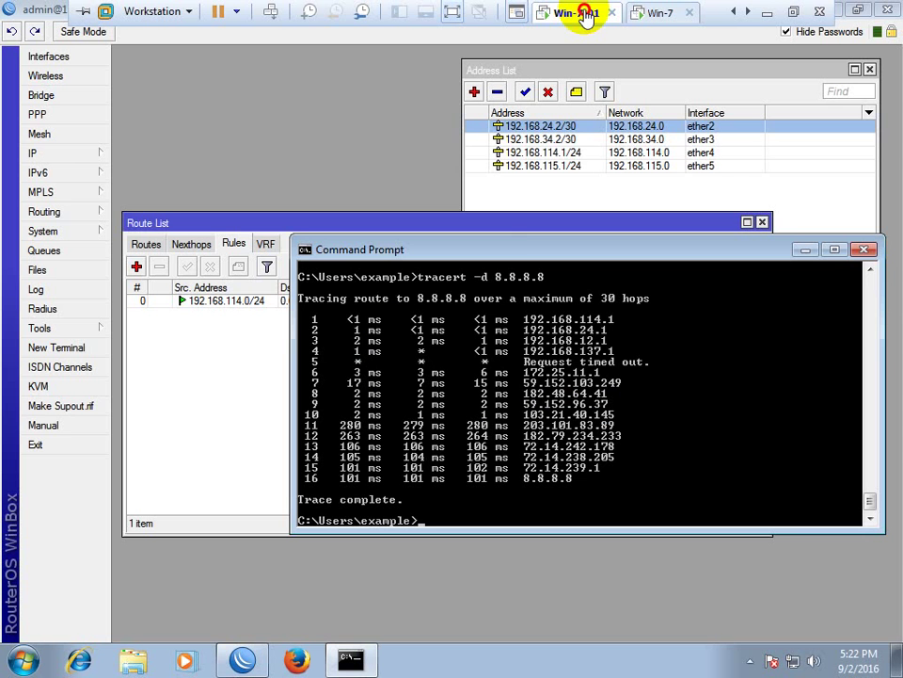
pyautogui.click(288, 220)
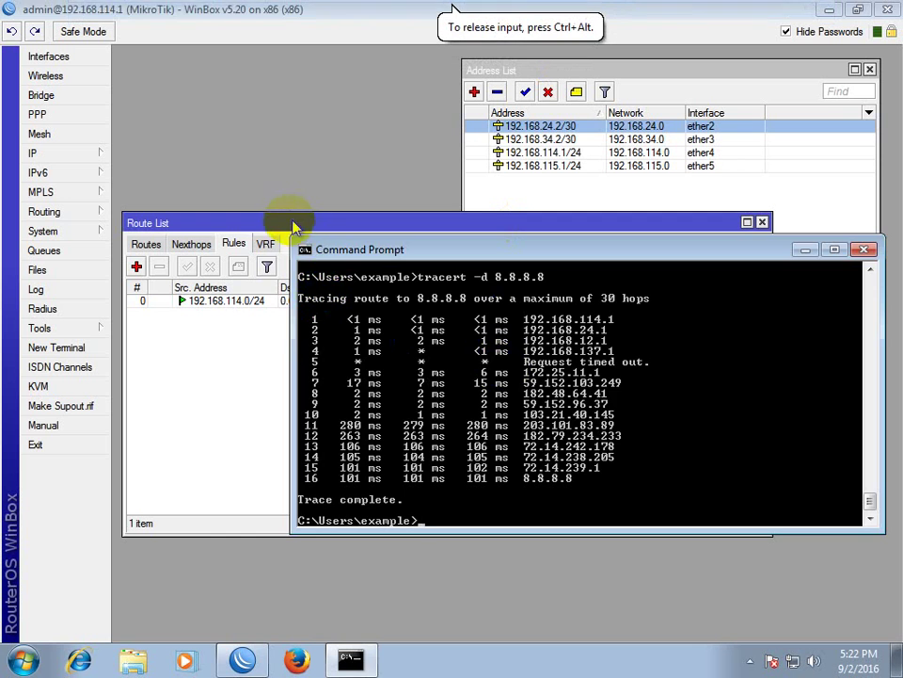
pyautogui.click(497, 346)
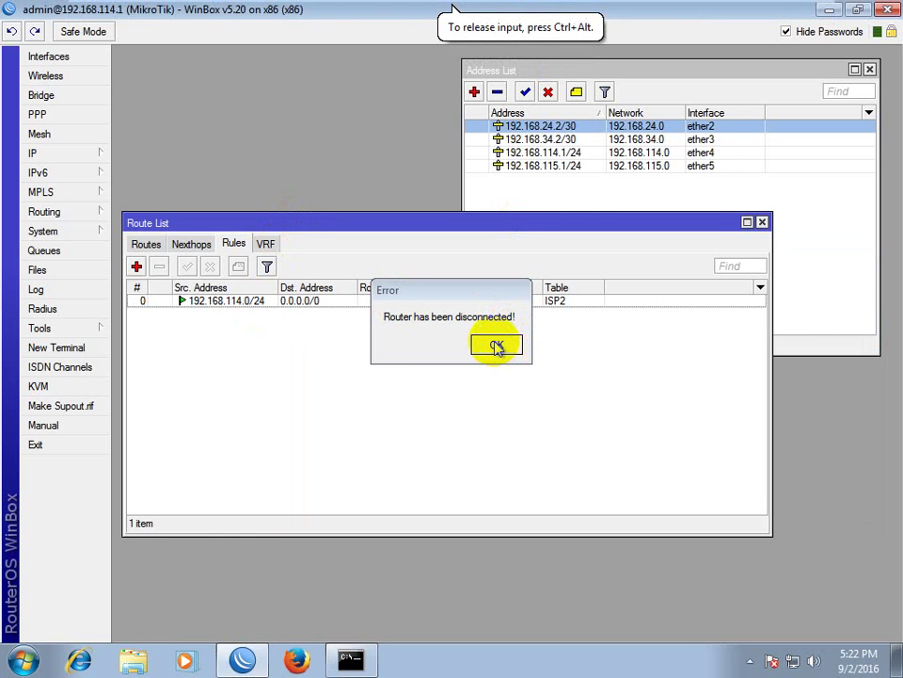
pyautogui.click(496, 345)
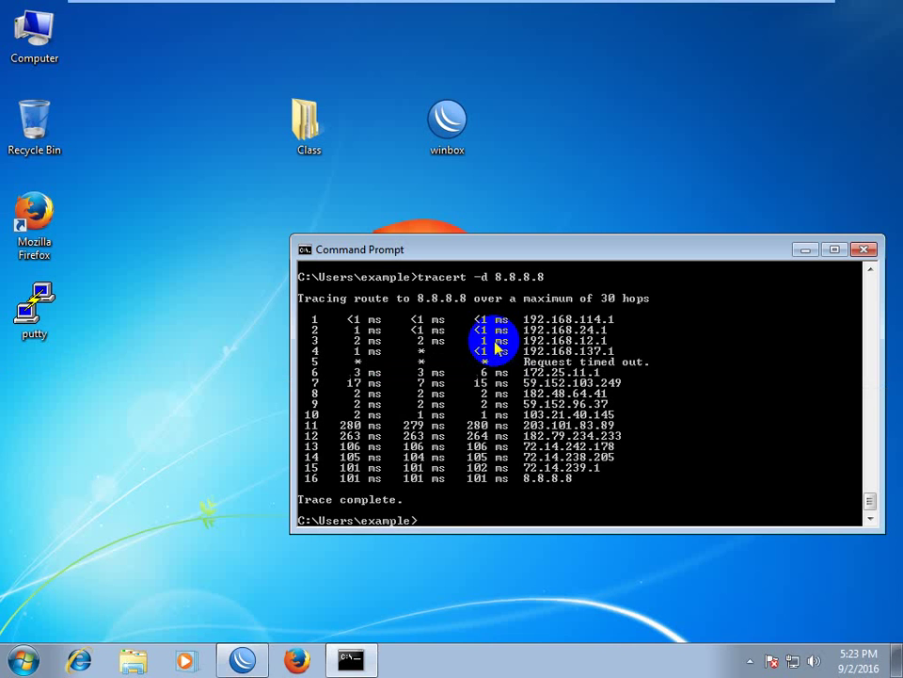
# - Rerun the trace to 8.8.8.8 and relaunch WinBox
pyautogui.press('Up')
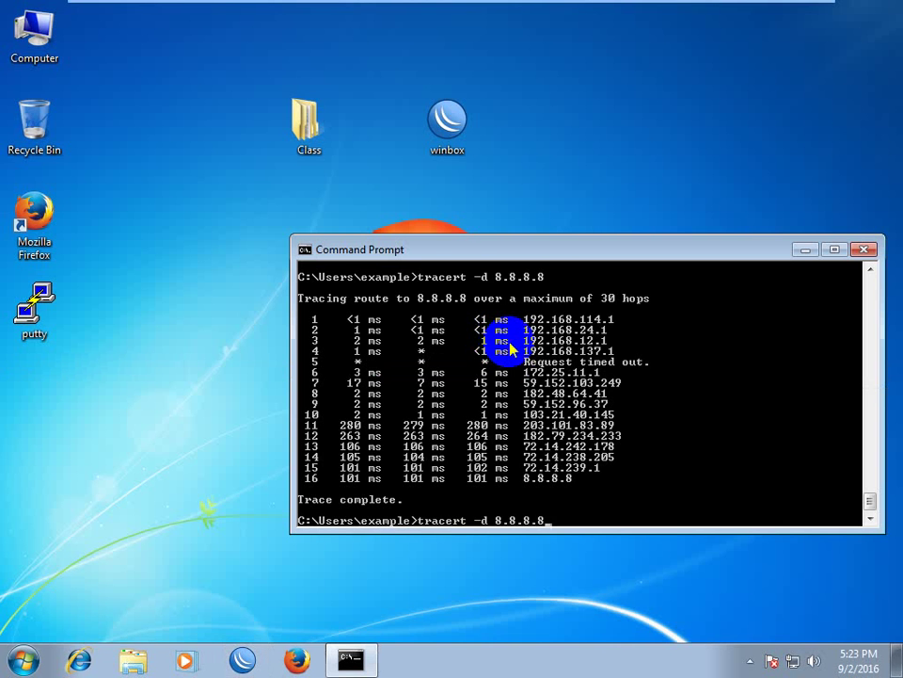
pyautogui.press('Return')
pyautogui.click(237, 661)
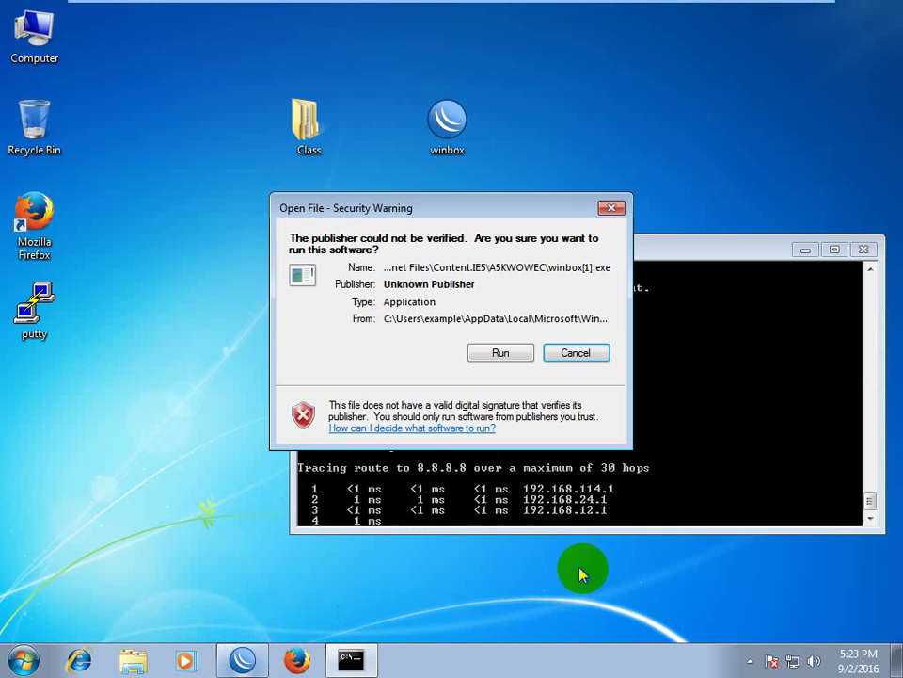
# - Check the Local Area Connection shows 192.168.114.10 with gateway 192.168.114.1, then let WinBox run
pyautogui.rightClick(790, 664)
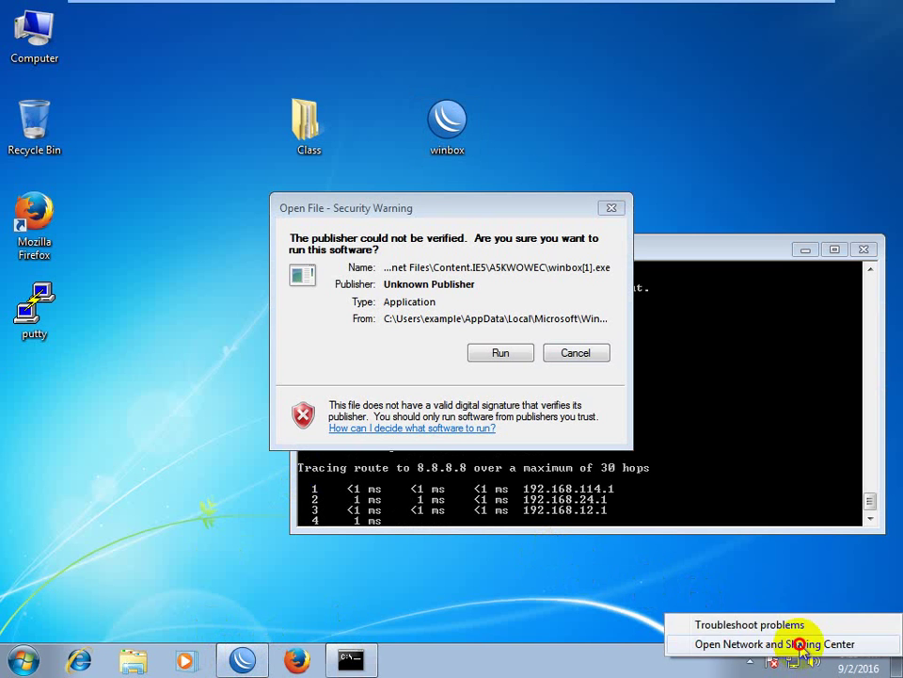
pyautogui.click(791, 643)
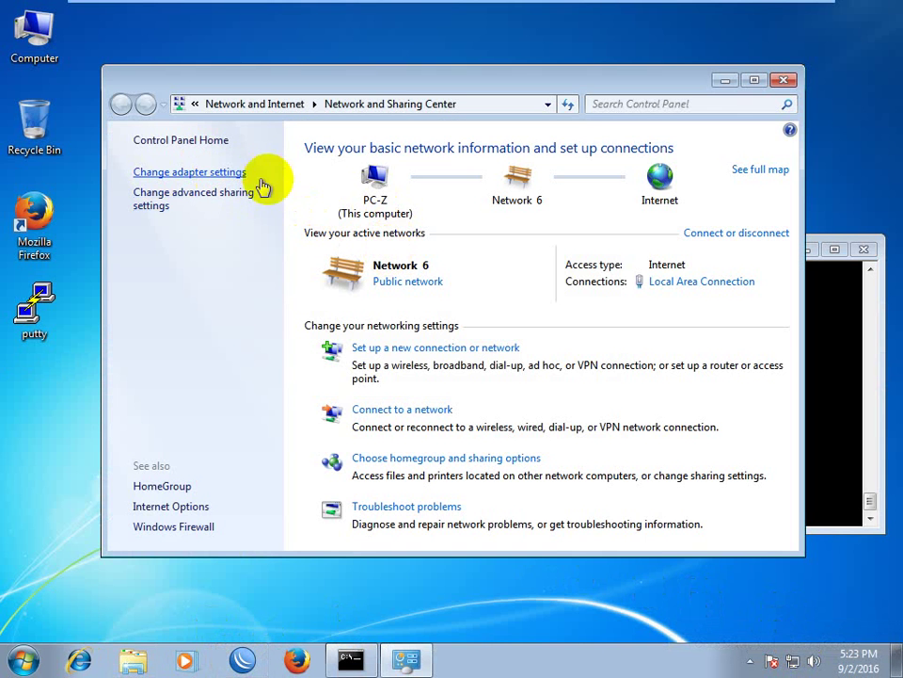
pyautogui.click(241, 174)
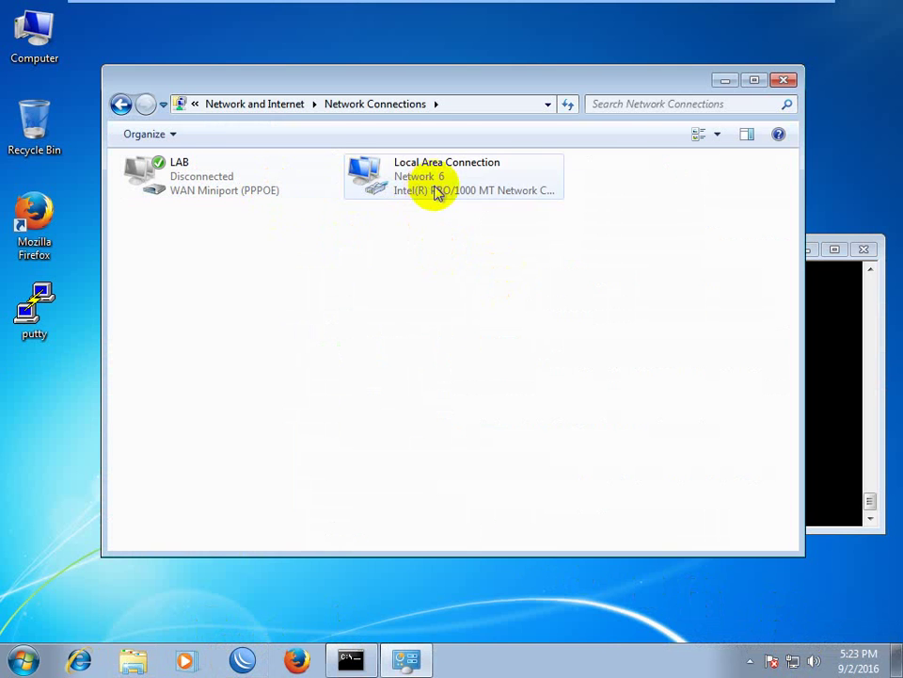
pyautogui.doubleClick(433, 190)
pyautogui.click(372, 319)
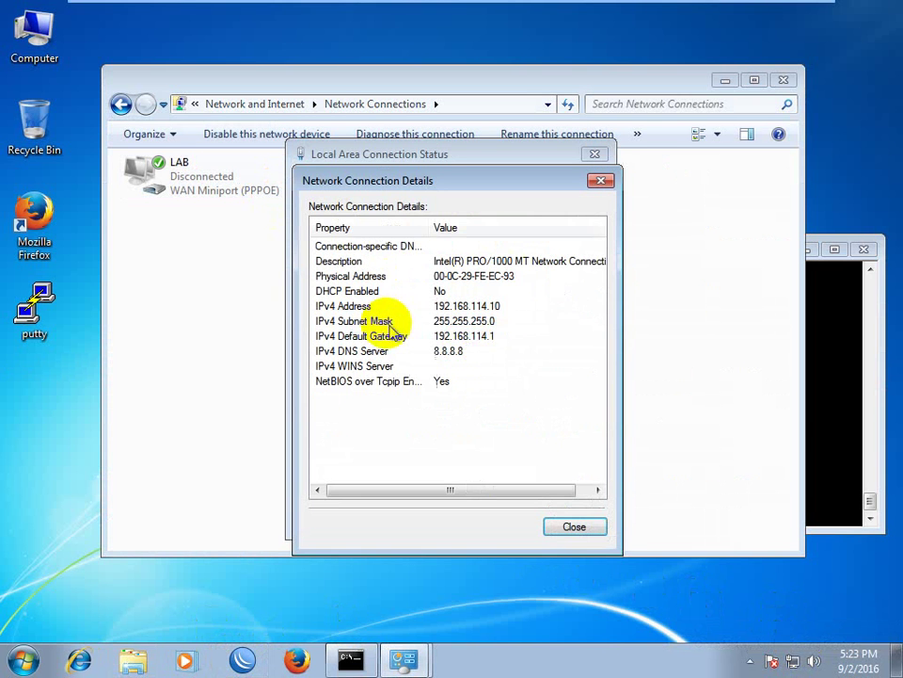
pyautogui.click(574, 529)
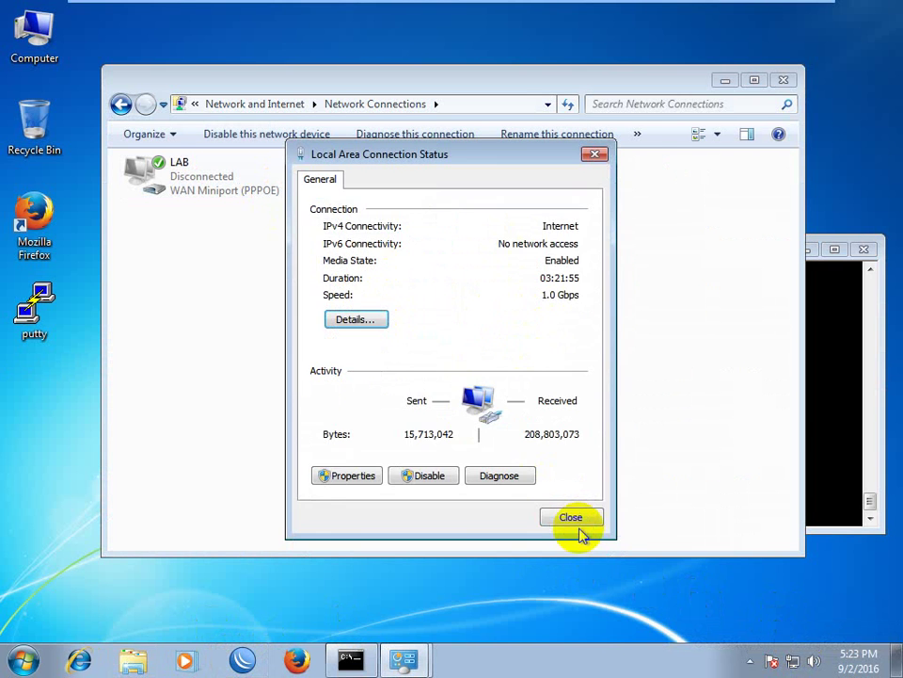
pyautogui.click(577, 516)
pyautogui.click(786, 80)
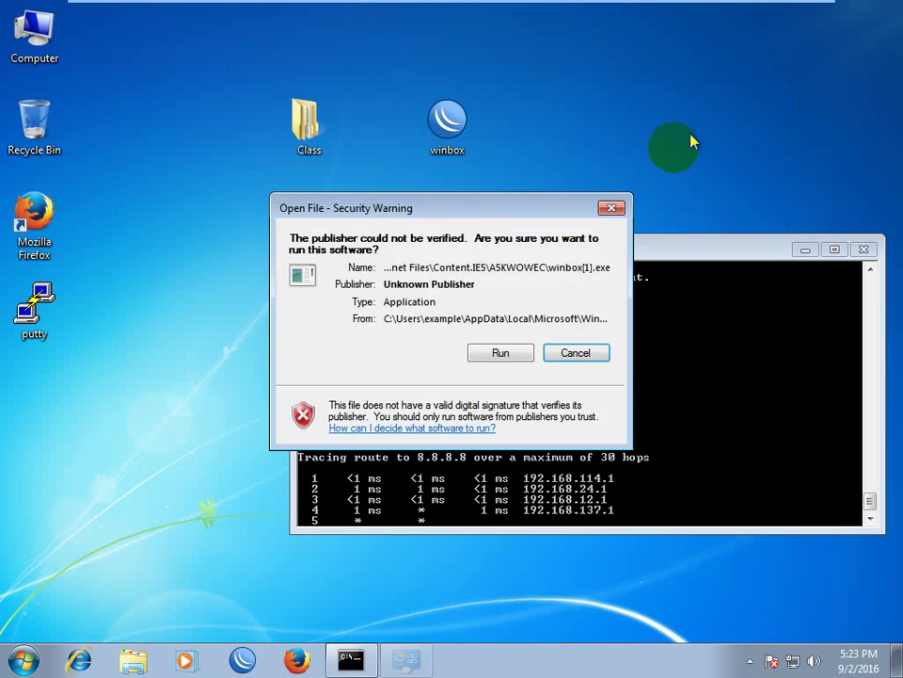
pyautogui.click(517, 355)
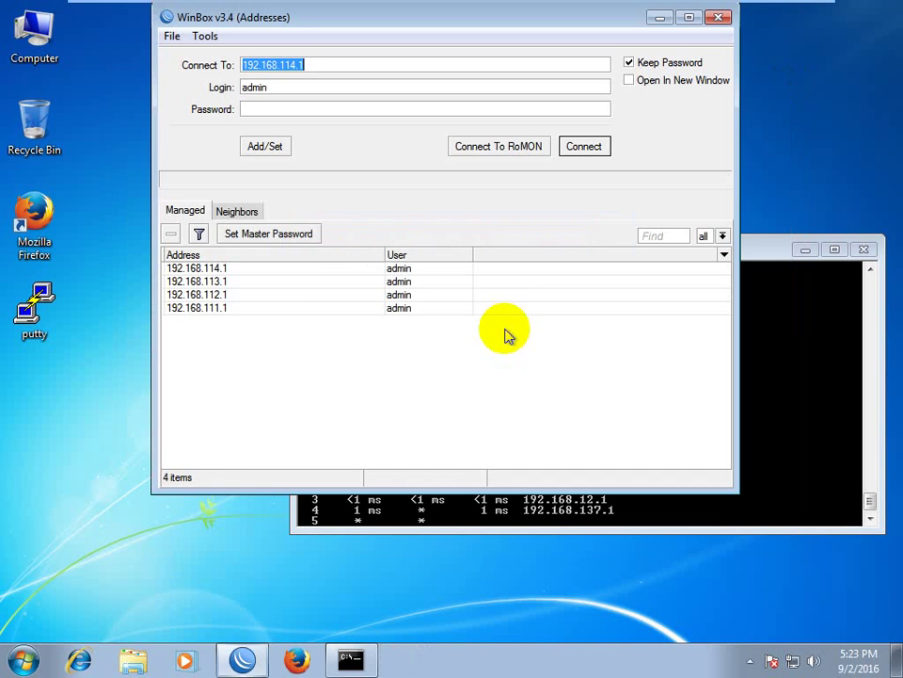
# - Try connecting WinBox to the router at 192.168.114.1, which fails
pyautogui.doubleClick(278, 268)
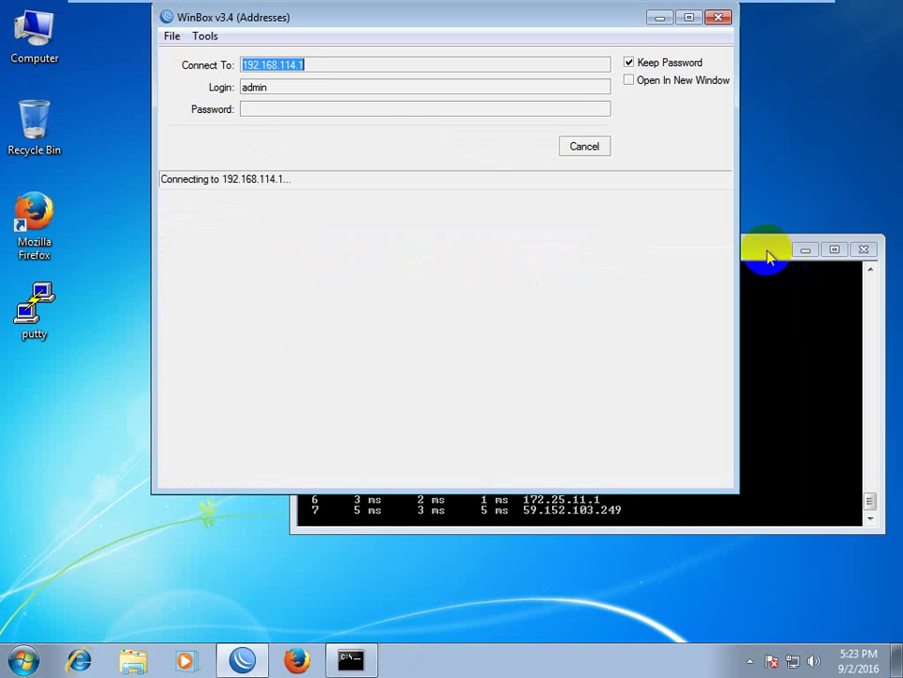
pyautogui.click(767, 253)
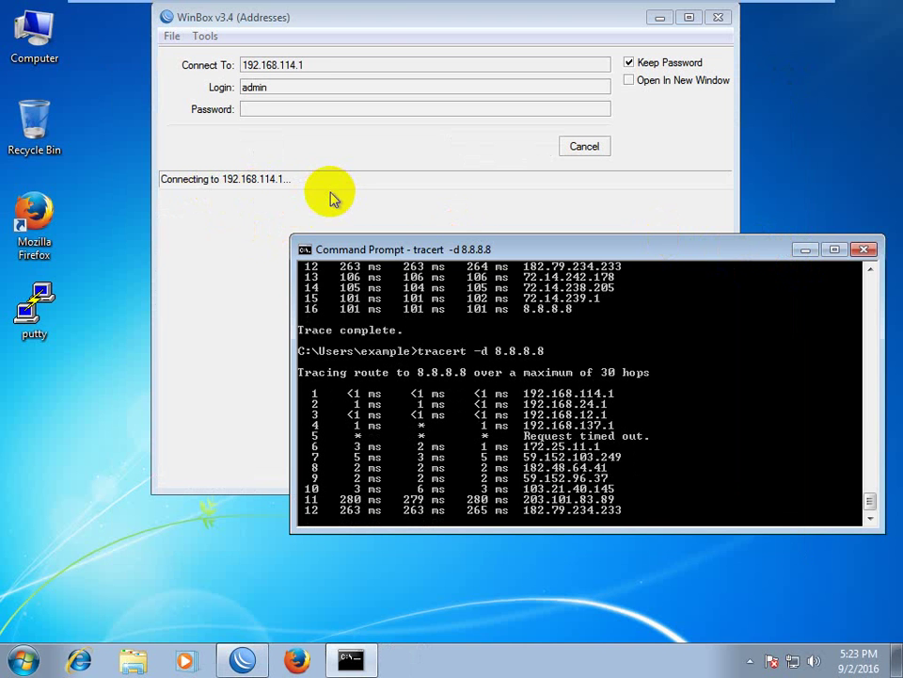
pyautogui.click(381, 19)
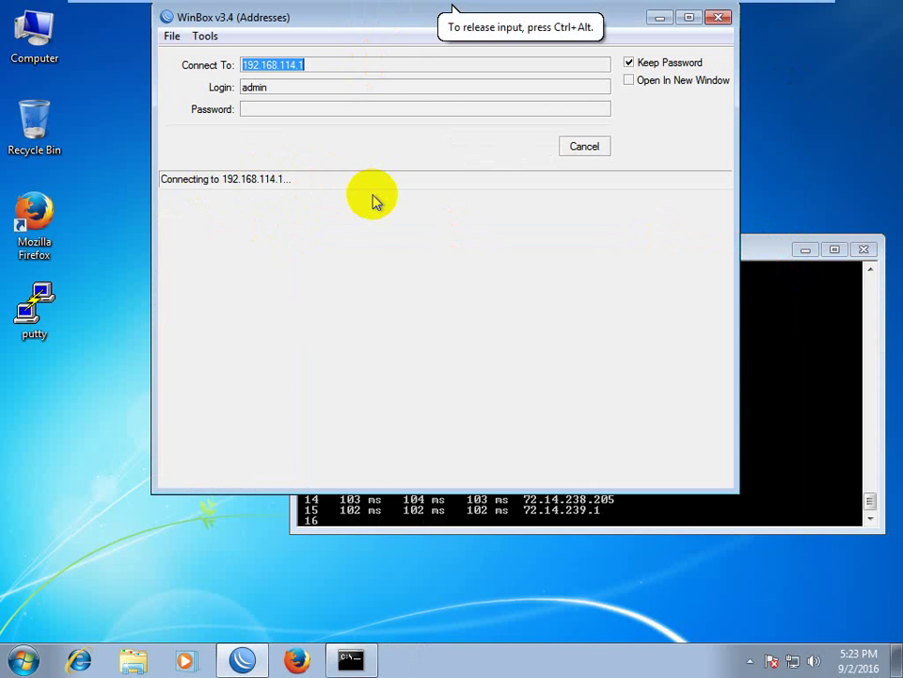
# - Rerun tracert -d 8.8.8.8 in the command window
pyautogui.click(818, 453)
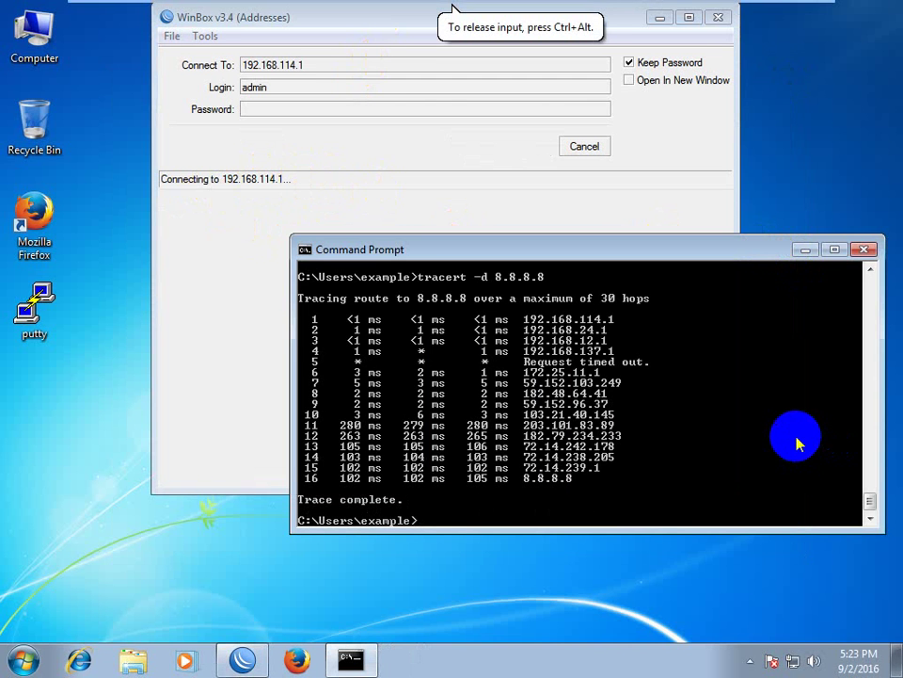
pyautogui.press('Up')
pyautogui.press('Return')
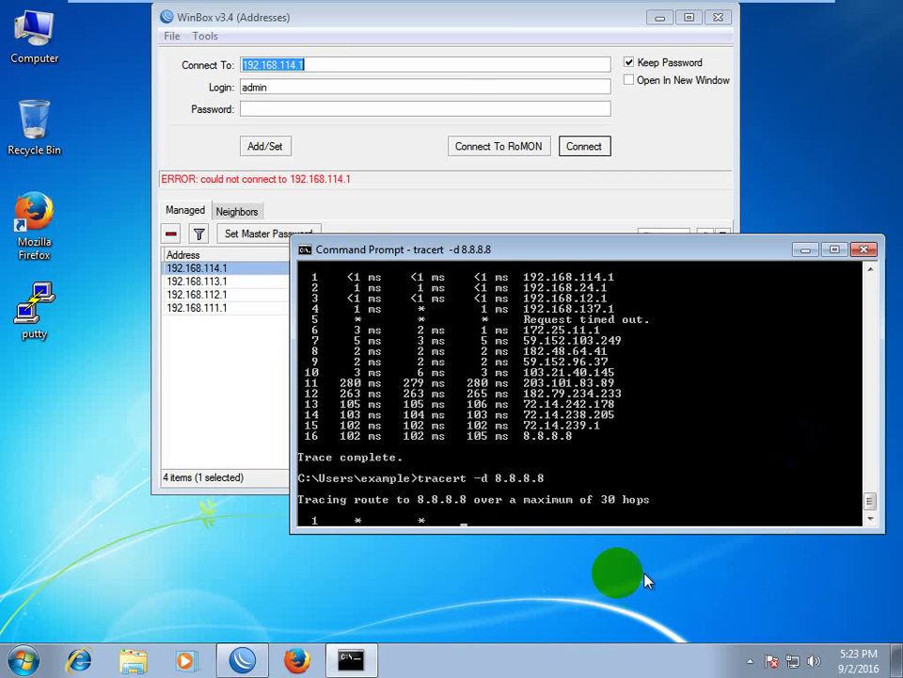
pyautogui.moveTo(793, 8)
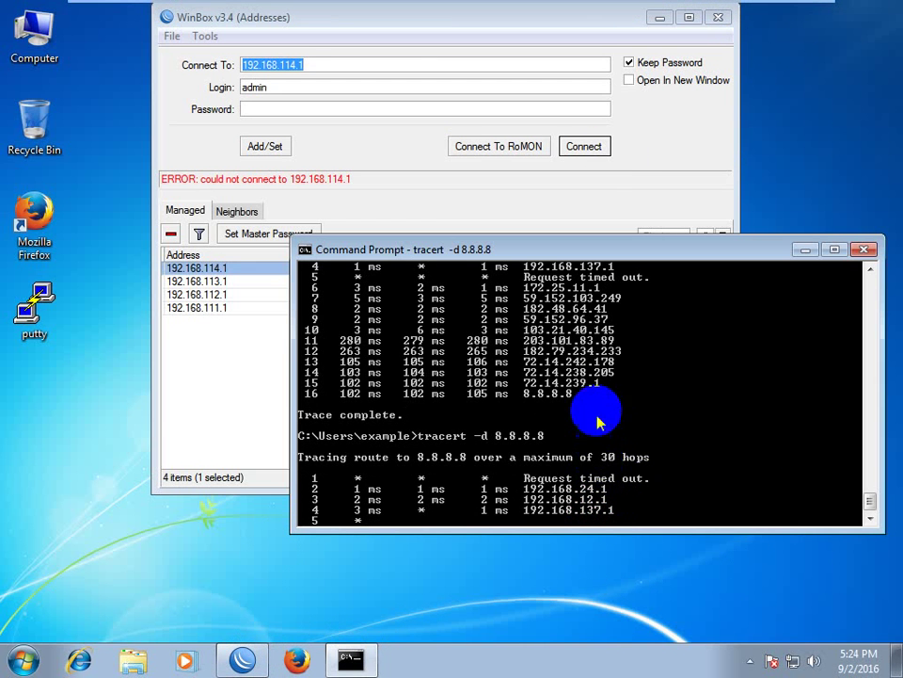
# - On the Win-7 VM, launch WinBox and connect to the saved router 192.168.114.1
pyautogui.moveTo(709, 10)
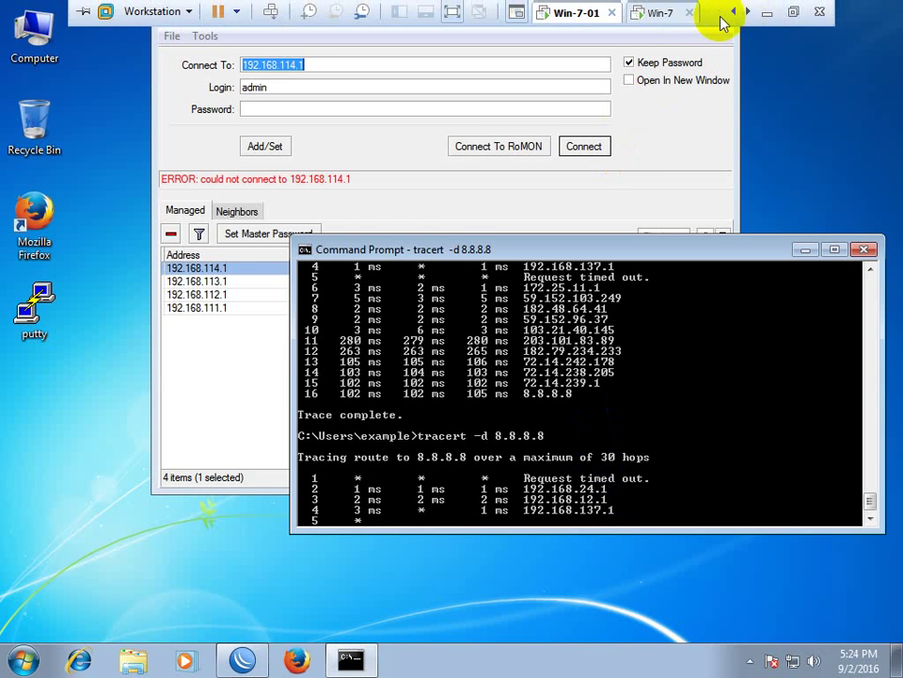
pyautogui.click(662, 14)
pyautogui.doubleClick(34, 396)
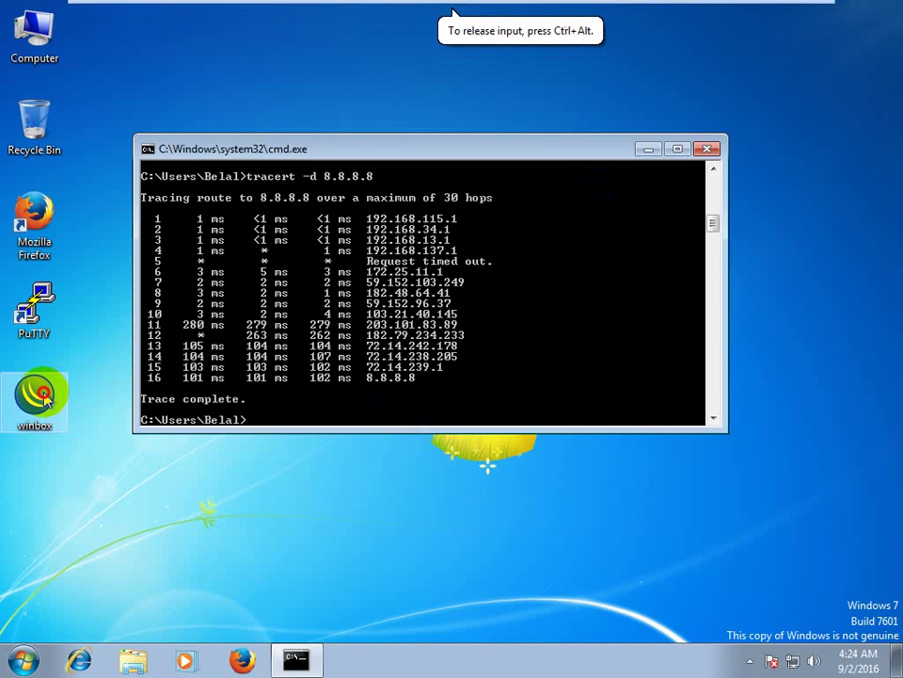
pyautogui.click(513, 354)
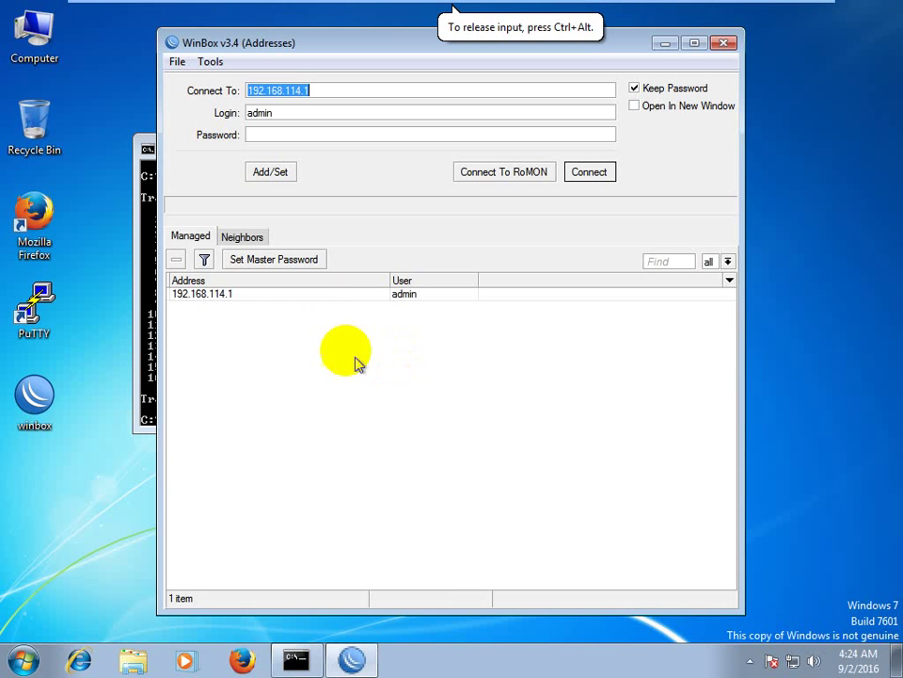
pyautogui.click(256, 296)
pyautogui.doubleClick(256, 295)
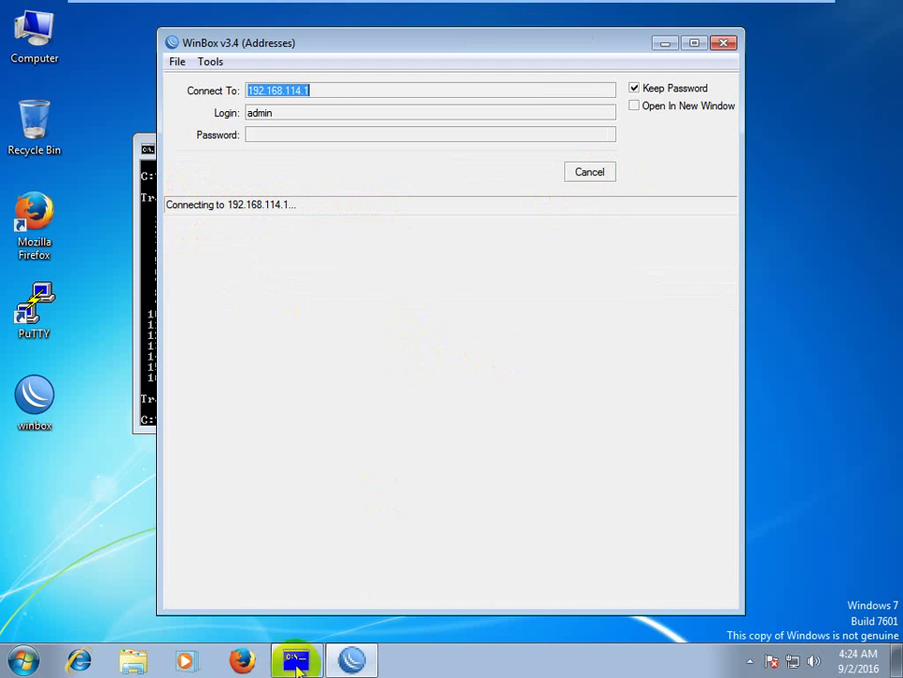
# - Minimize WinBox and switch to the MR-04 router VM's console
pyautogui.moveTo(354, 665)
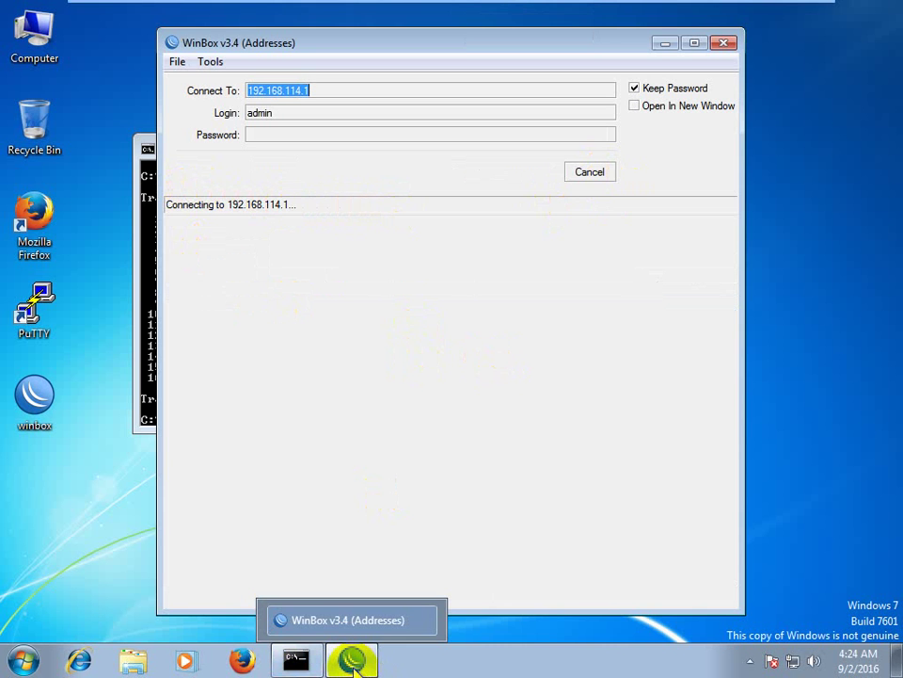
pyautogui.click(353, 665)
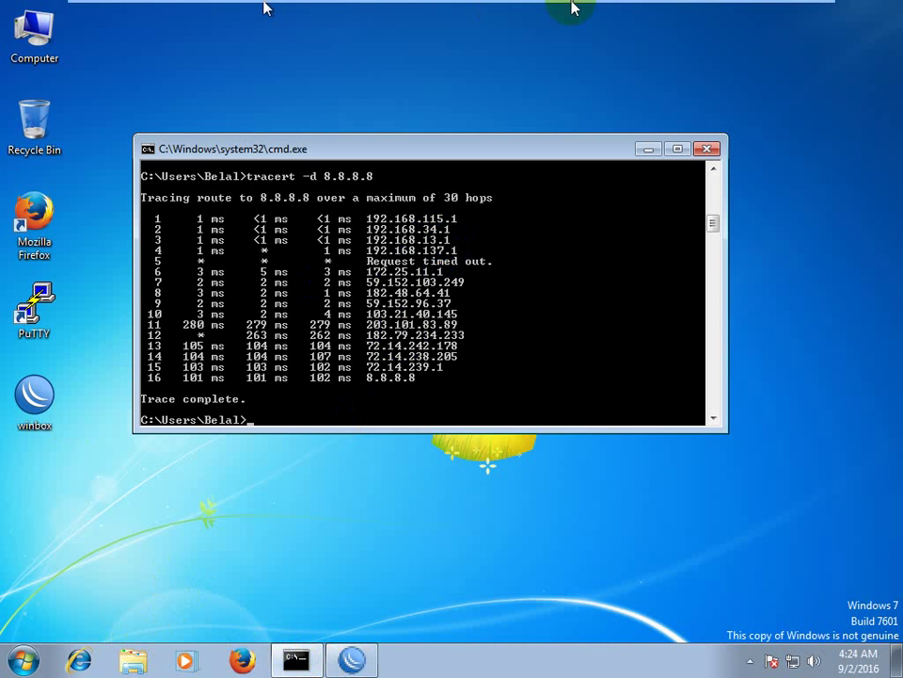
pyautogui.moveTo(574, 8)
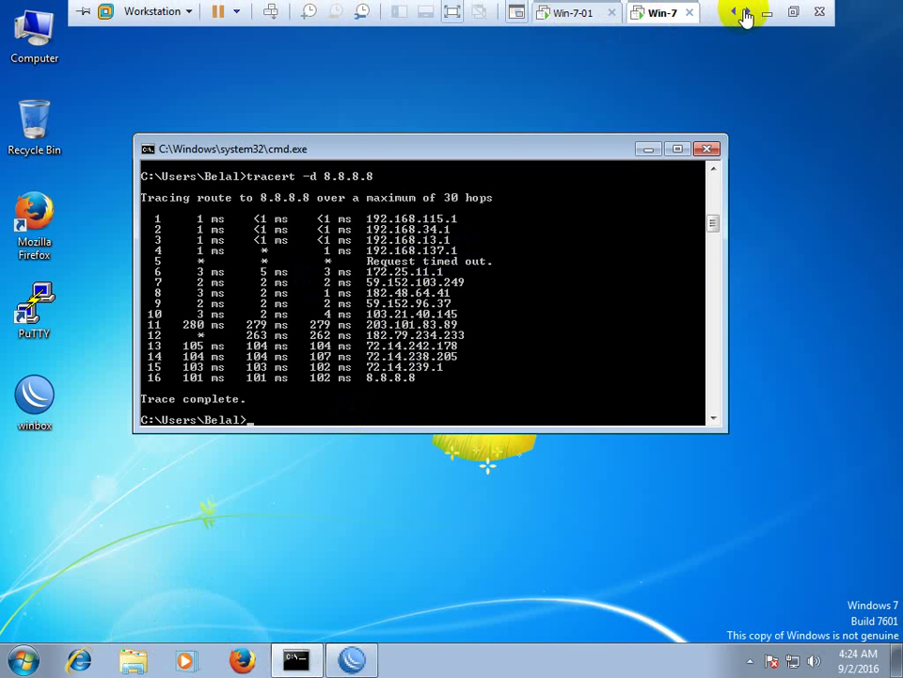
pyautogui.click(746, 13)
pyautogui.click(744, 13)
pyautogui.click(741, 14)
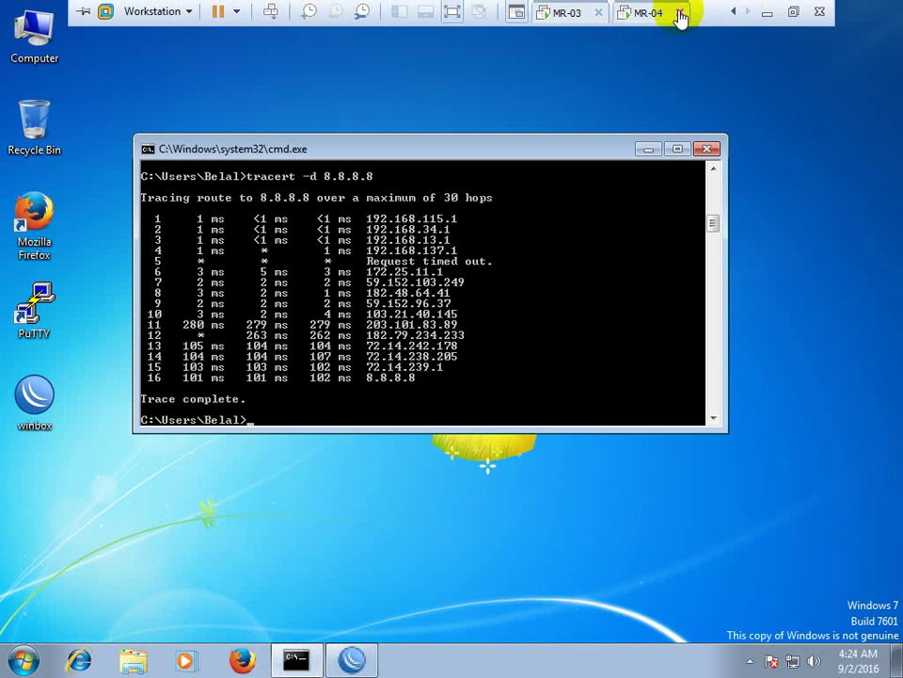
pyautogui.click(658, 14)
pyautogui.click(443, 320)
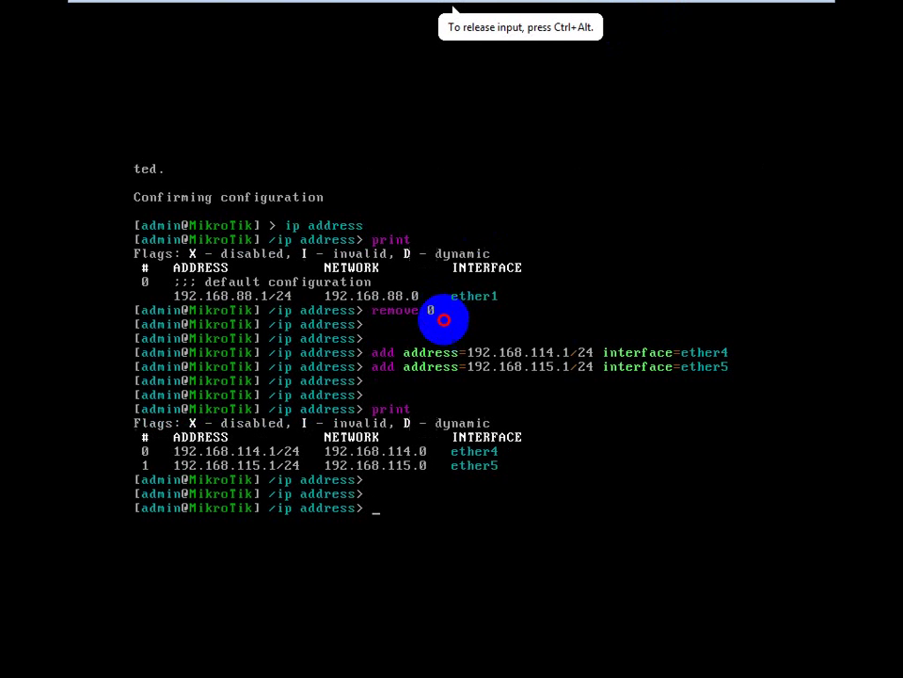
# - Enter the /ip route rule menu and print the existing routing rules
pyautogui.write('/')
pyautogui.press('Return')
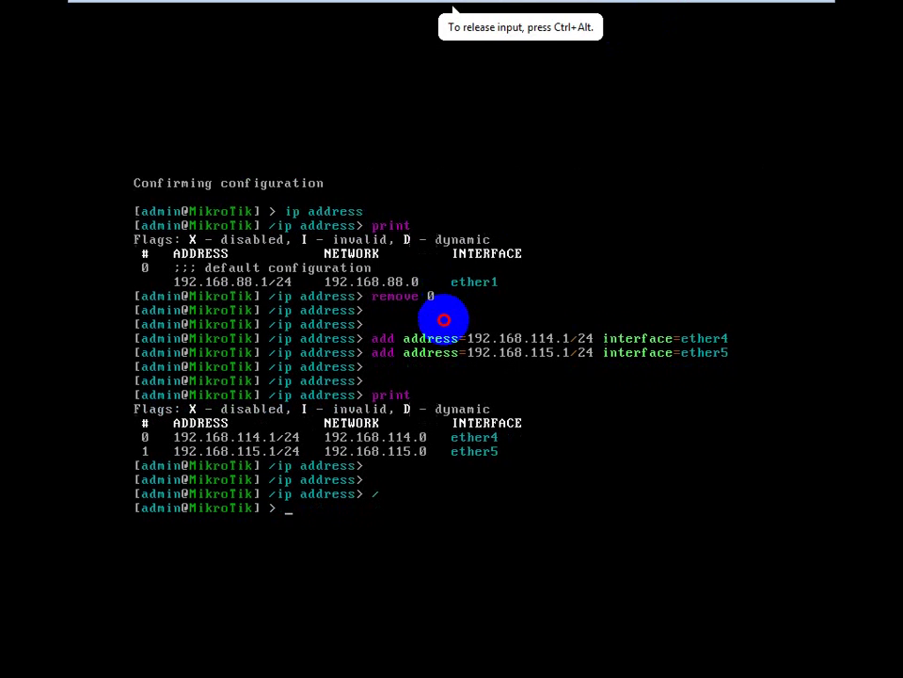
pyautogui.press('Return')
pyautogui.write('ip r')
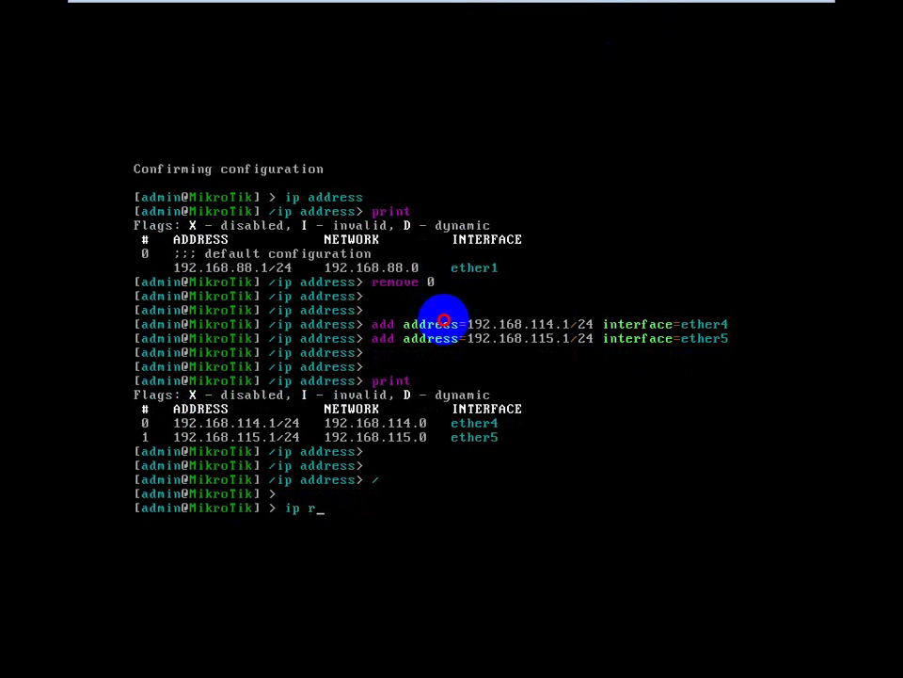
pyautogui.write('oute rule')
pyautogui.press('Return')
pyautogui.write('print')
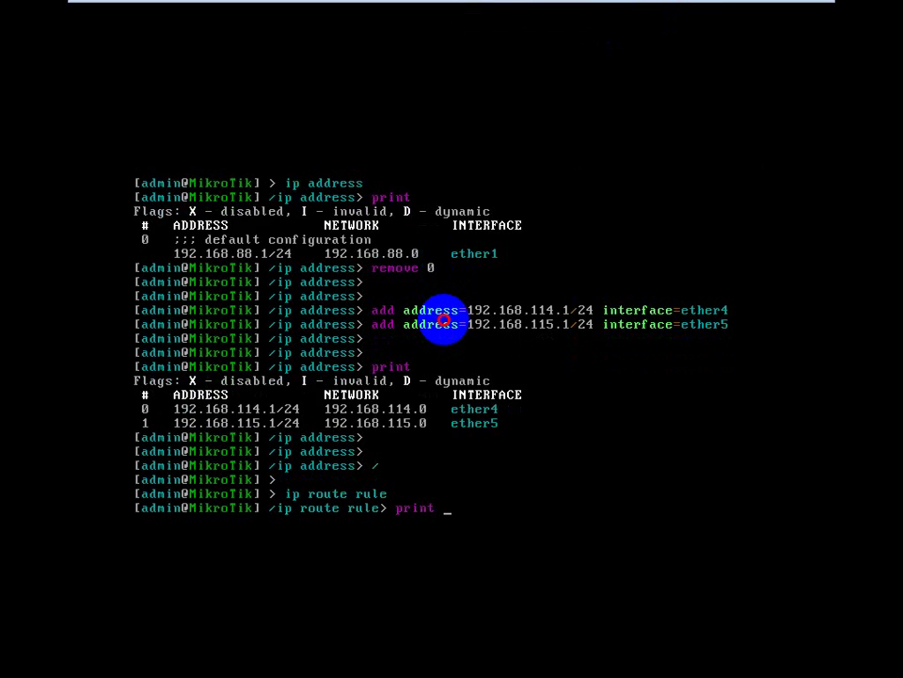
pyautogui.press('Return')
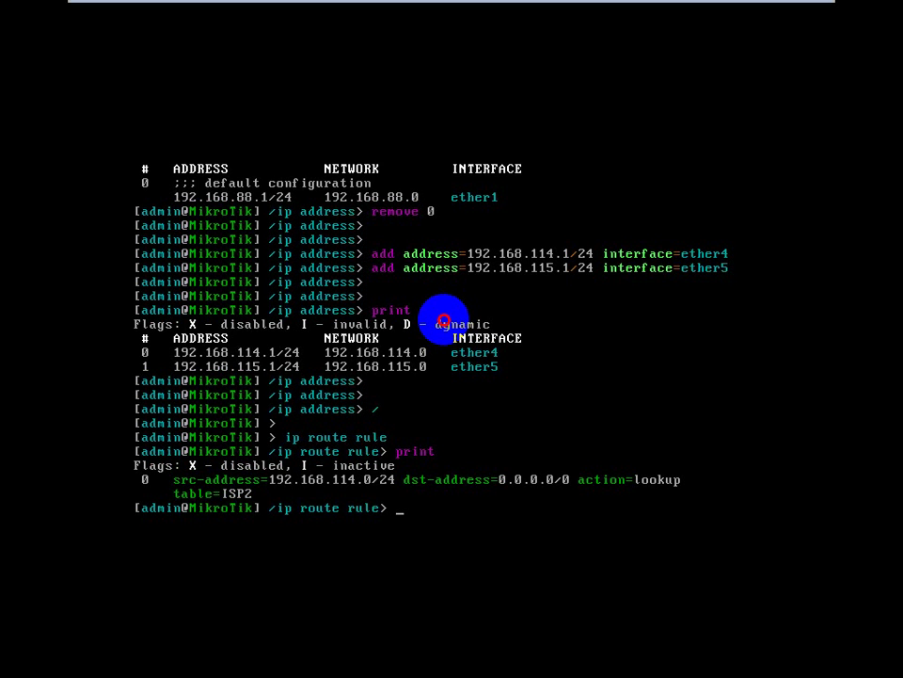
# - Add rule src/dst 192.168.114.0/24, action=lookup table=main, place-before=0, then print the rules
pyautogui.write('add sr')
pyautogui.press('Tab')
pyautogui.write('192.168.2')
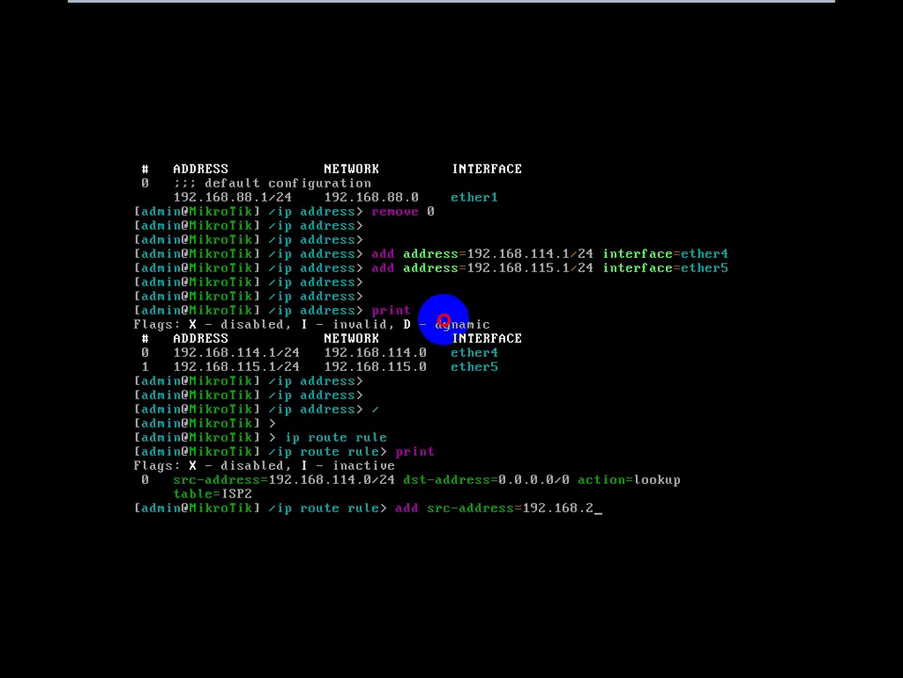
pyautogui.press('BackSpace')
pyautogui.write('114.0/24 dst-address=')
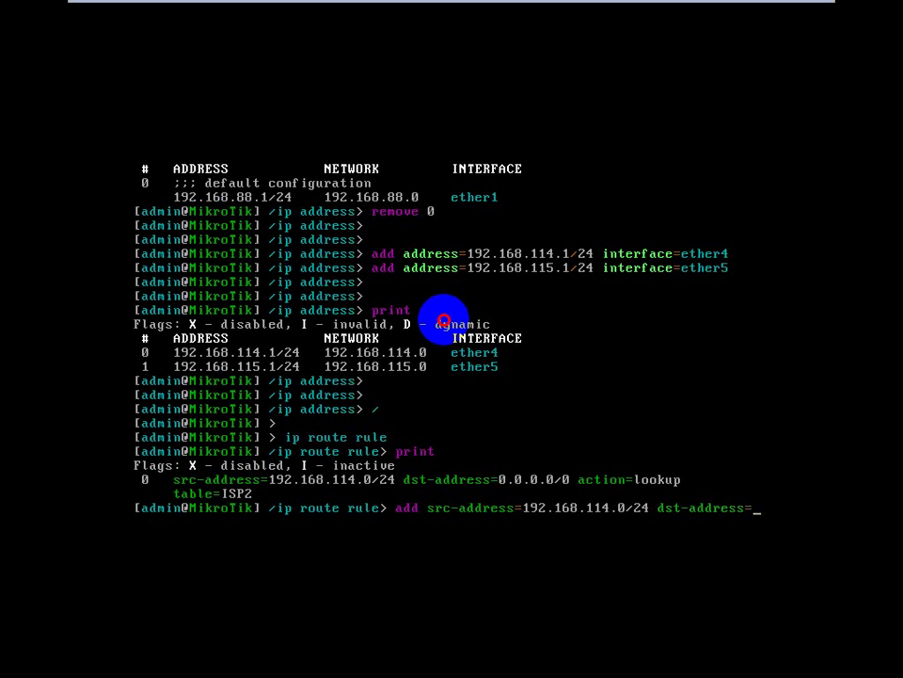
pyautogui.write('192.168')
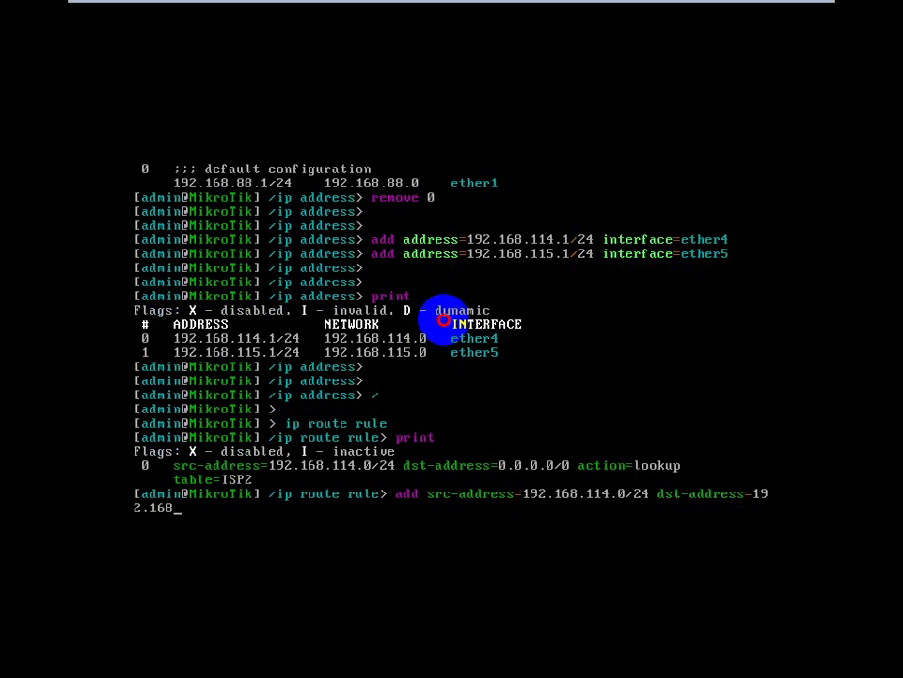
pyautogui.write('.114.0/24 action=')
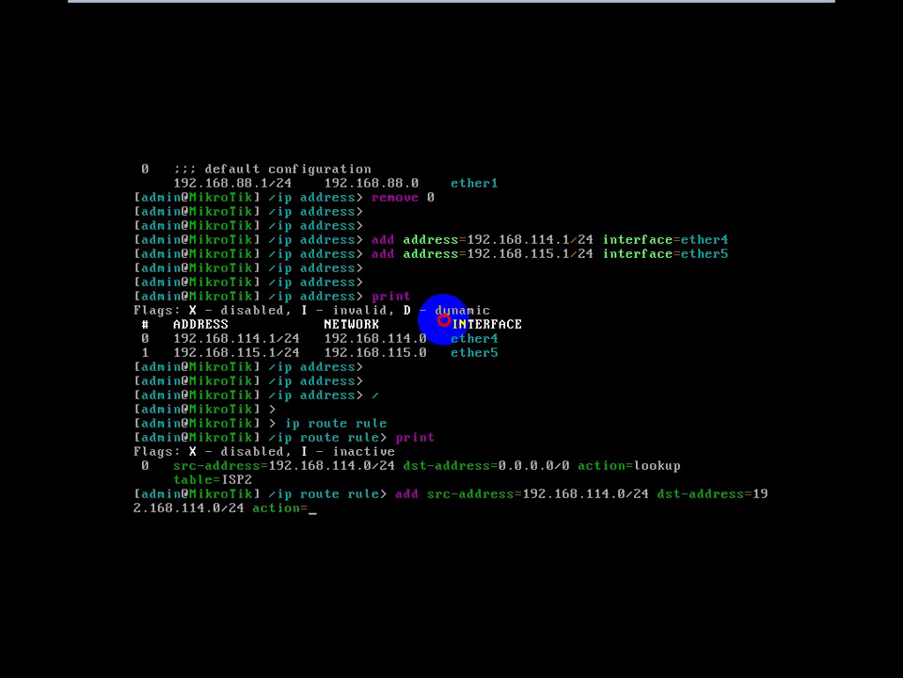
pyautogui.write('lookup table=main')
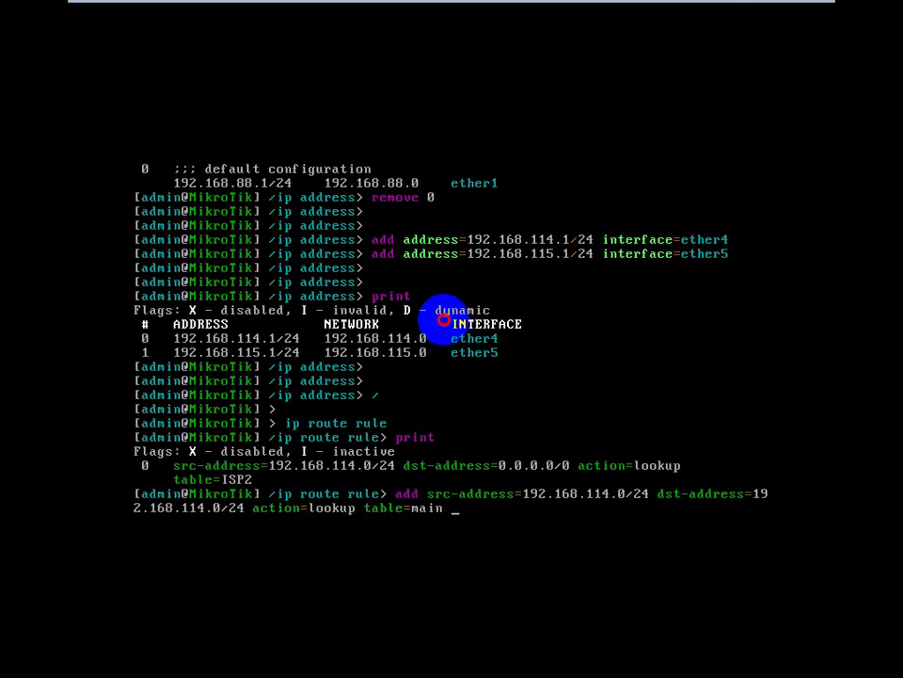
pyautogui.press('?')
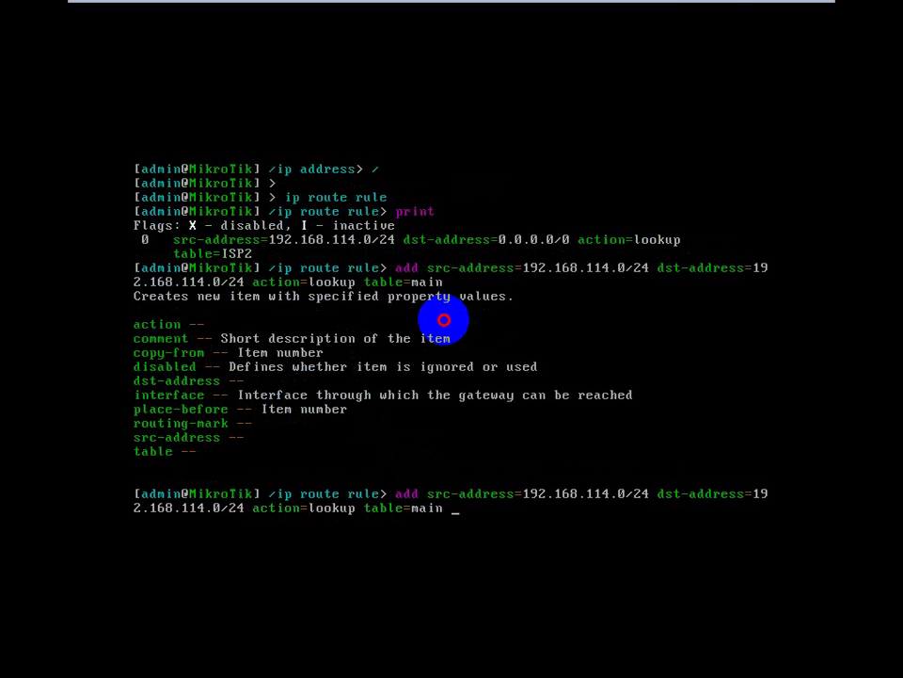
pyautogui.write('place-before=0')
pyautogui.press('Return')
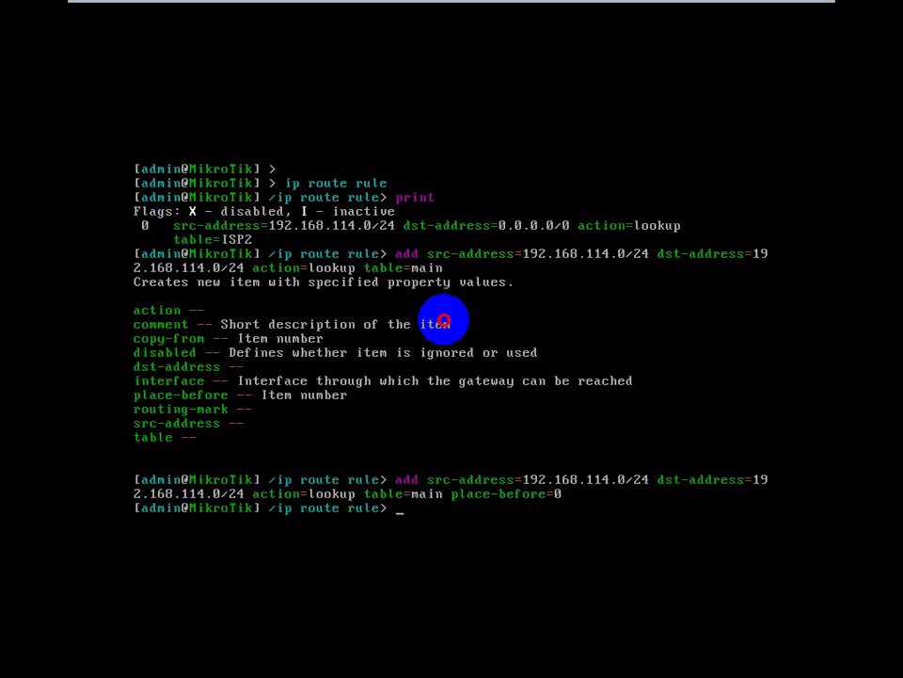
pyautogui.write('print')
pyautogui.press('Return')
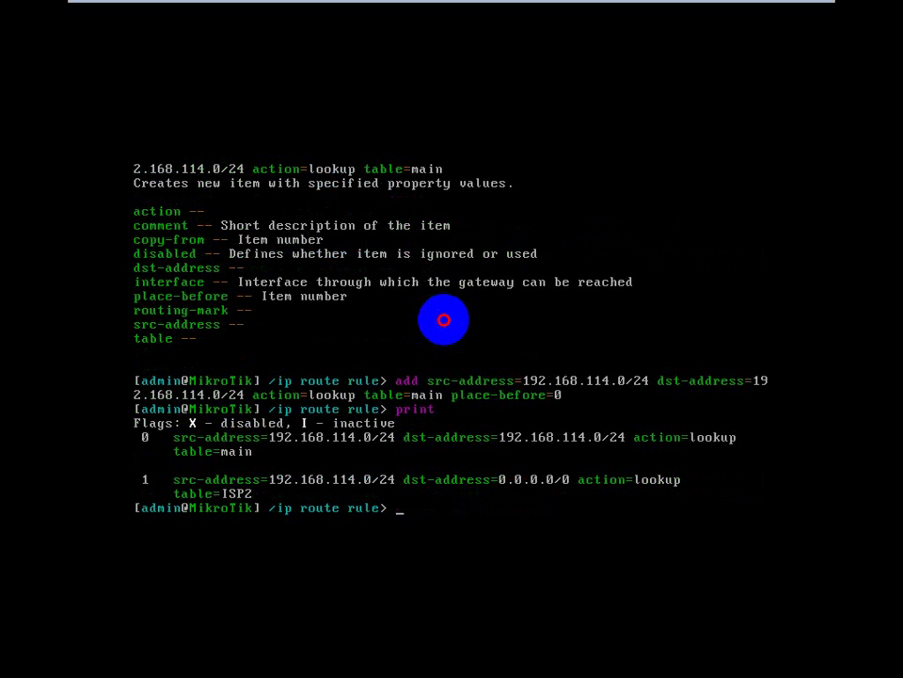
pyautogui.moveTo(690, 6)
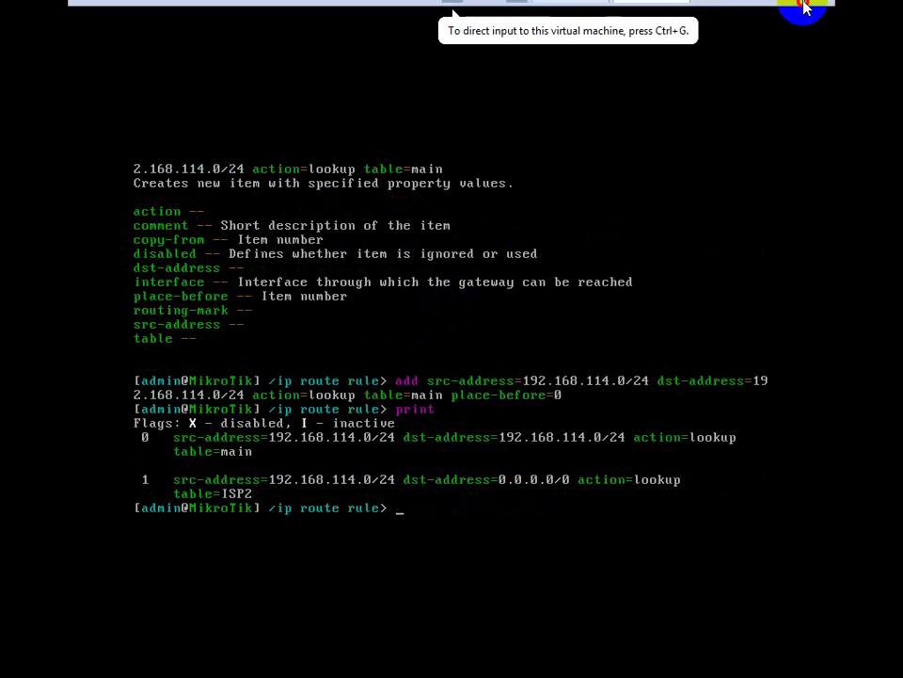
# - Rerun tracert -d 8.8.8.8 on the Windows 7 client, then connect WinBox to 192.168.114.1
pyautogui.click(767, 14)
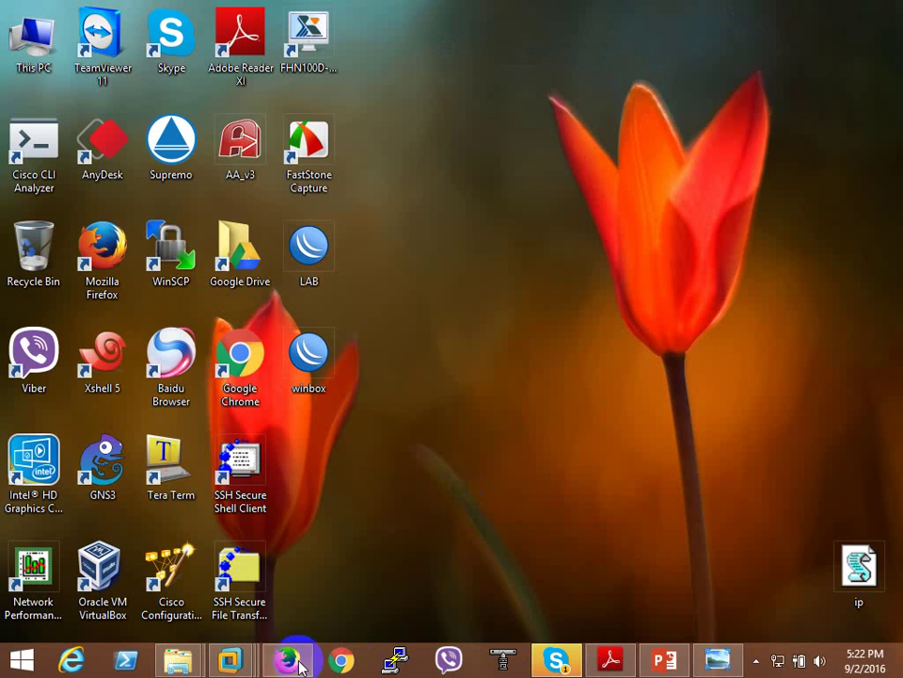
pyautogui.moveTo(235, 666)
pyautogui.click(202, 565)
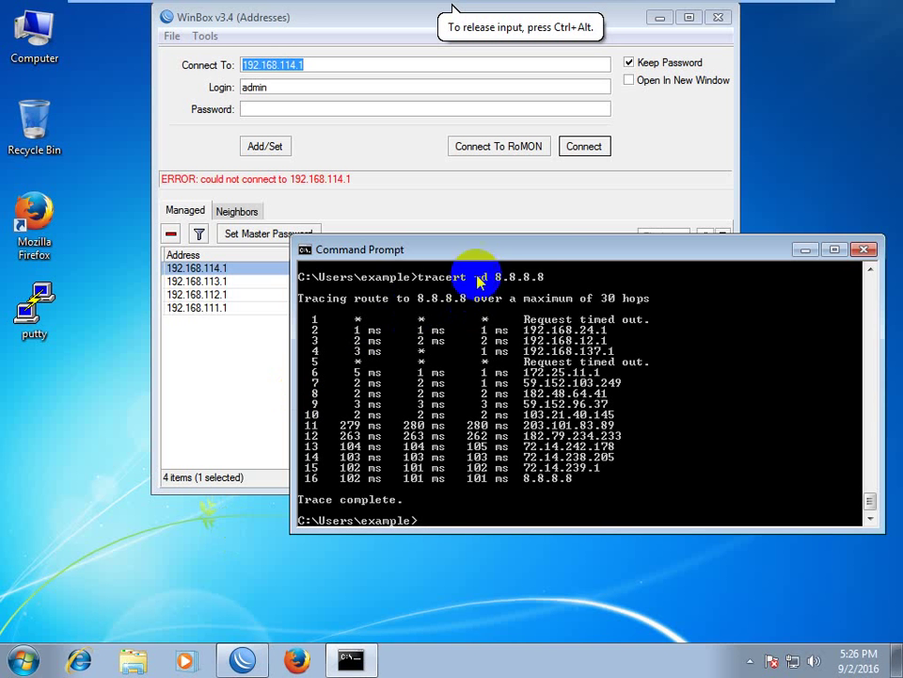
pyautogui.press('Up')
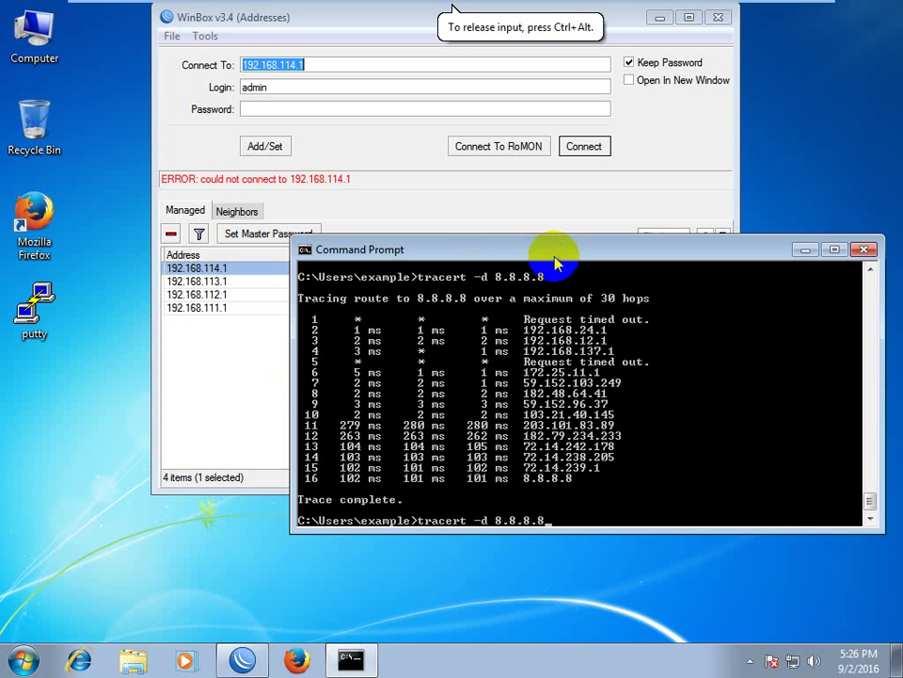
pyautogui.press('Return')
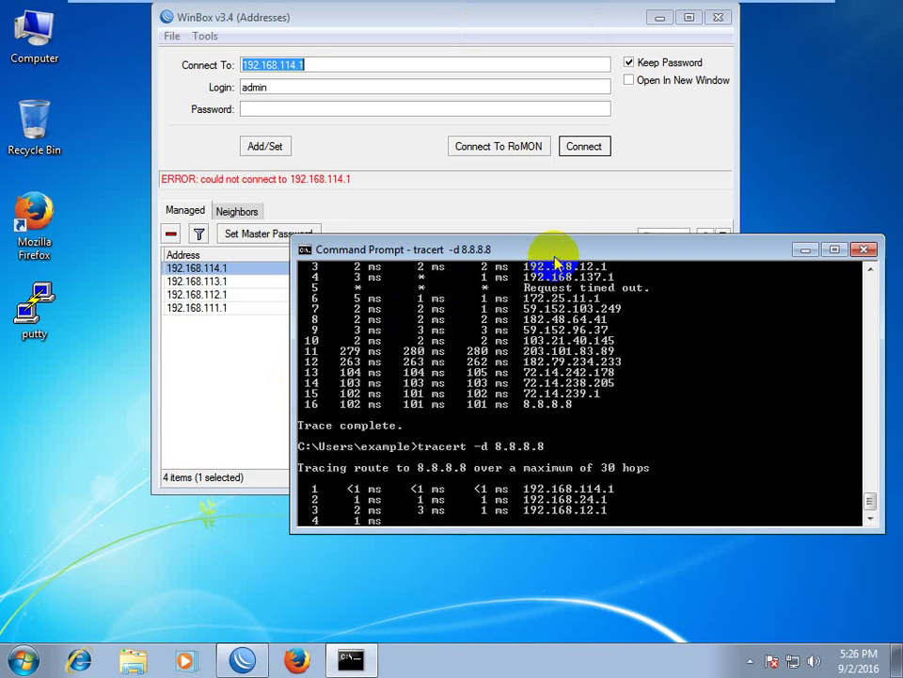
pyautogui.click(806, 251)
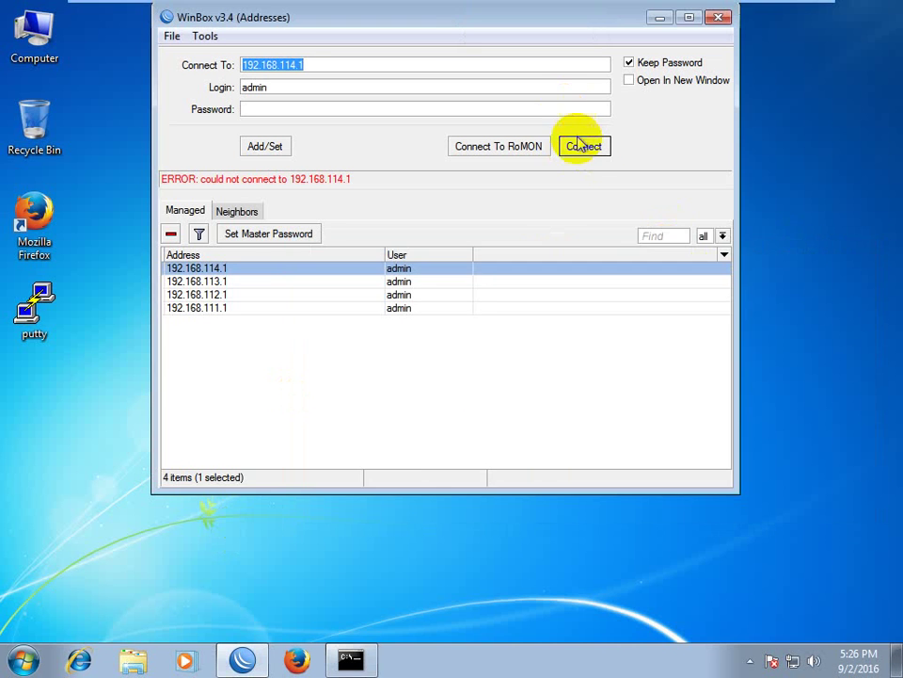
pyautogui.click(581, 145)
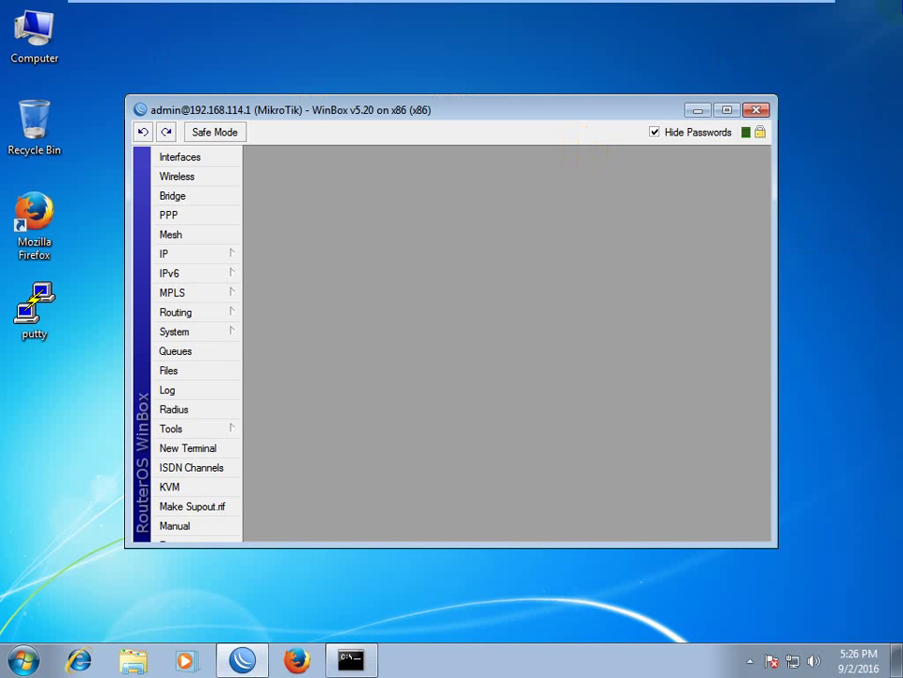
# - Maximize WinBox, open IP > Routes and review the Rules tab with widened address columns
pyautogui.click(726, 111)
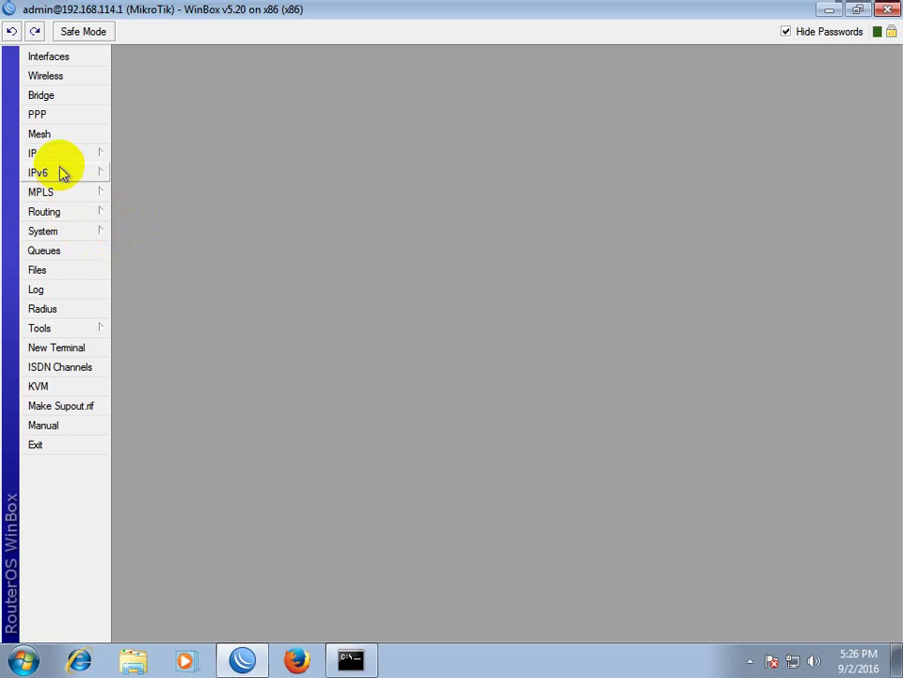
pyautogui.click(58, 154)
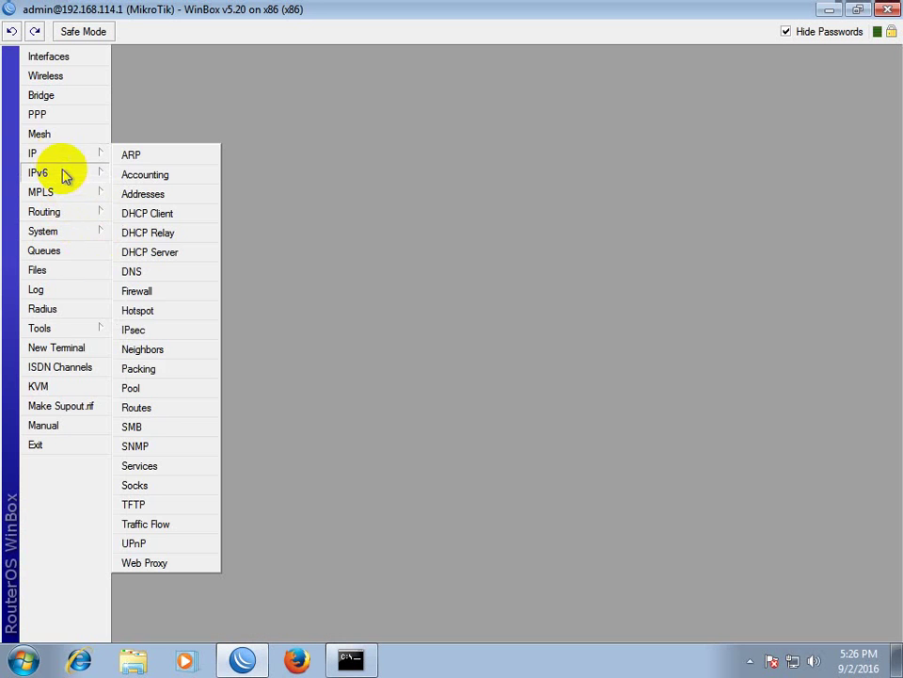
pyautogui.click(158, 410)
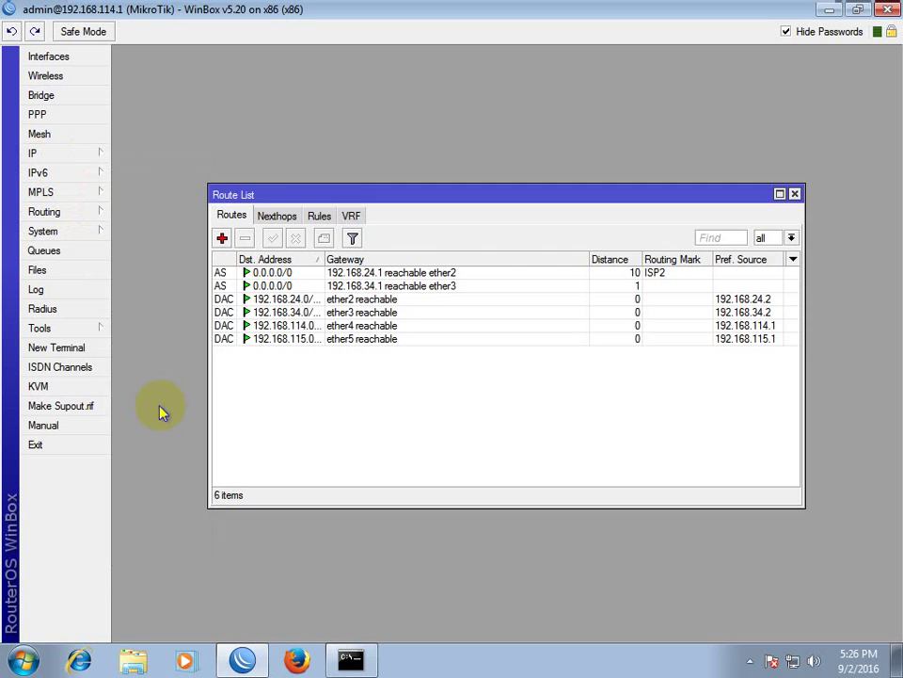
pyautogui.click(320, 215)
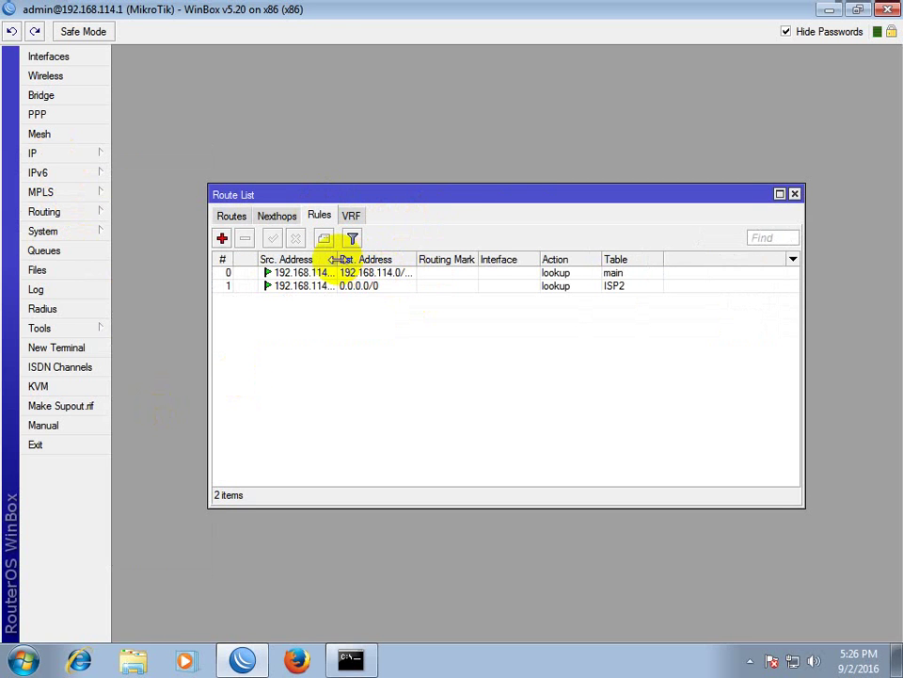
pyautogui.moveTo(337, 259); pyautogui.dragTo(367, 259)
pyautogui.moveTo(446, 259); pyautogui.dragTo(463, 258)
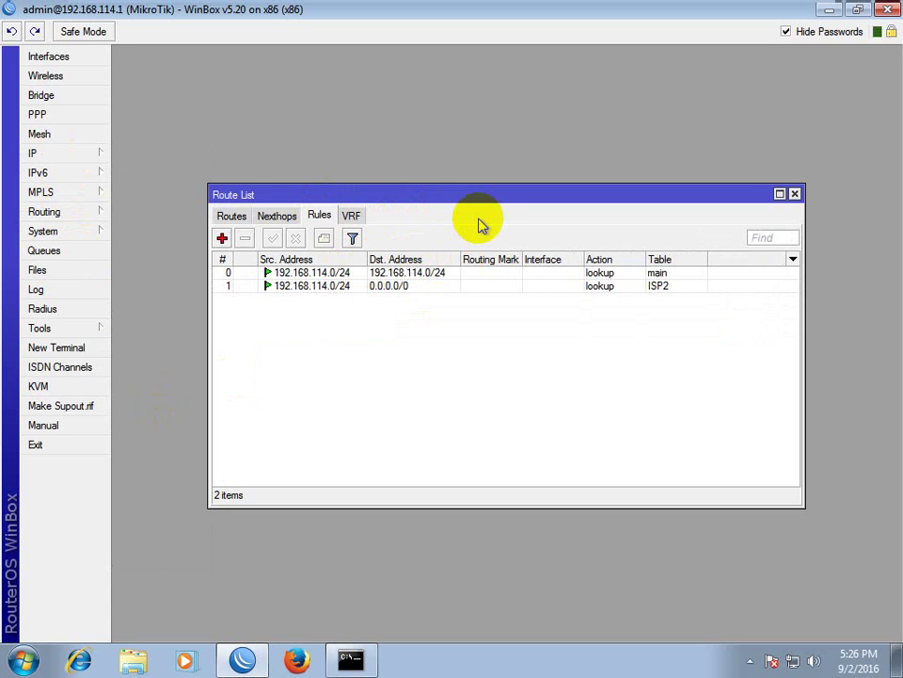
# - Filter the route list to the main table and widen the Dst. Address column
pyautogui.click(238, 217)
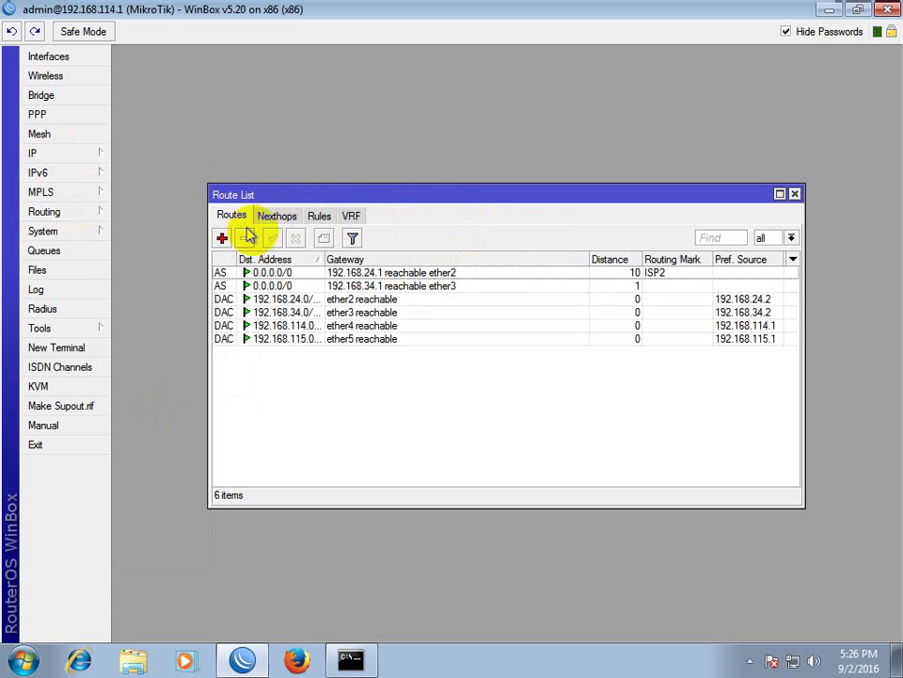
pyautogui.click(685, 273)
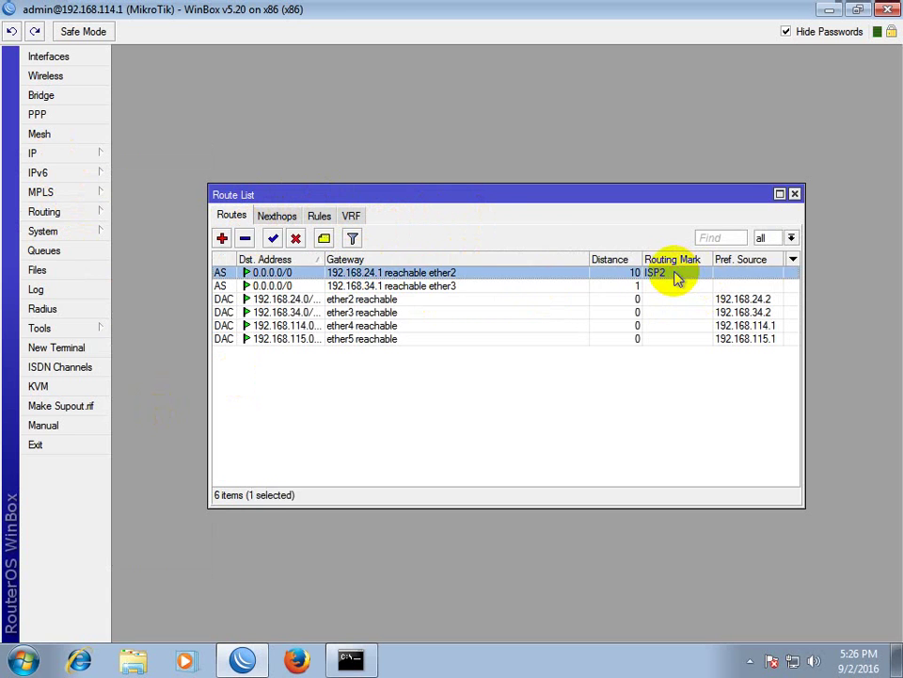
pyautogui.click(789, 238)
pyautogui.click(772, 270)
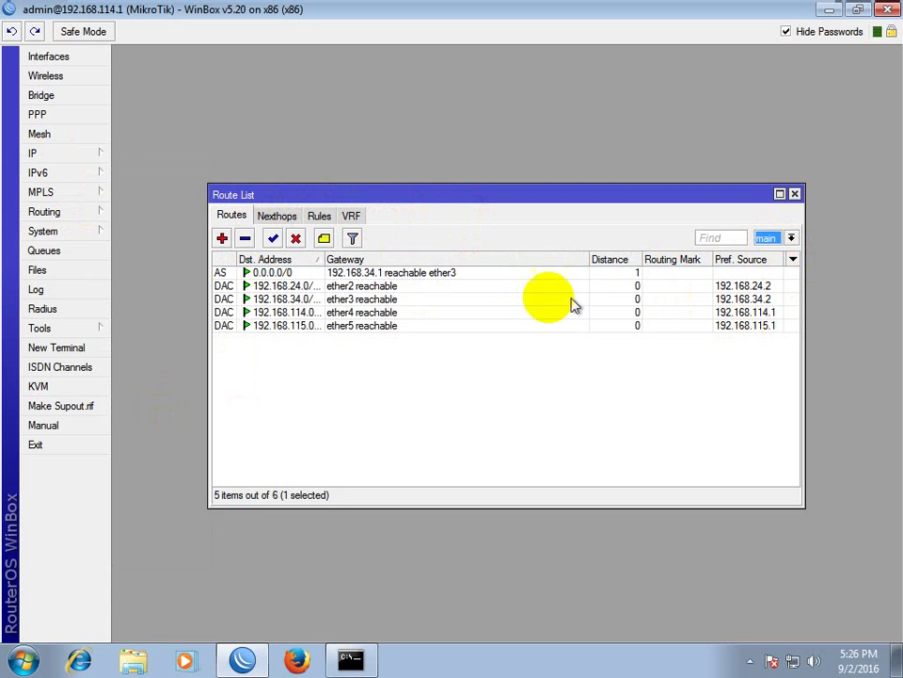
pyautogui.moveTo(326, 258); pyautogui.dragTo(341, 257)
pyautogui.click(306, 313)
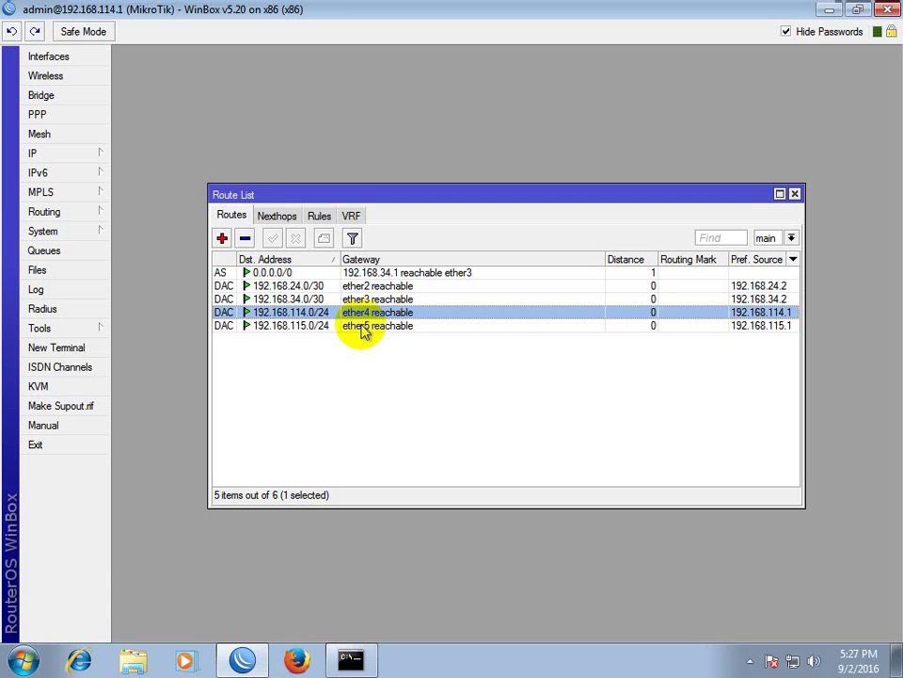
# - Recheck the rules, then set the route filter back to all tables
pyautogui.click(320, 218)
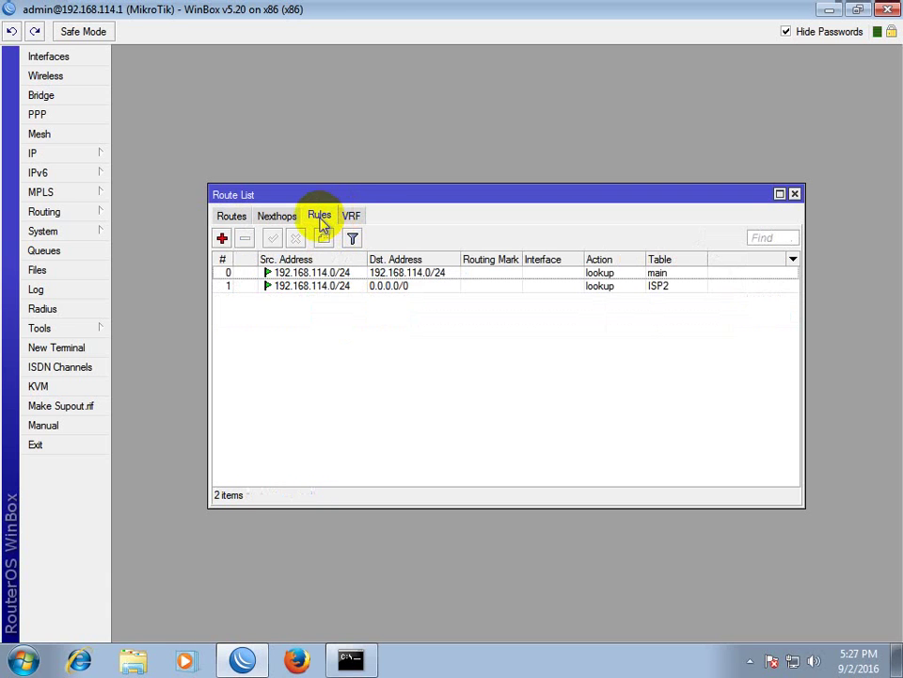
pyautogui.click(231, 215)
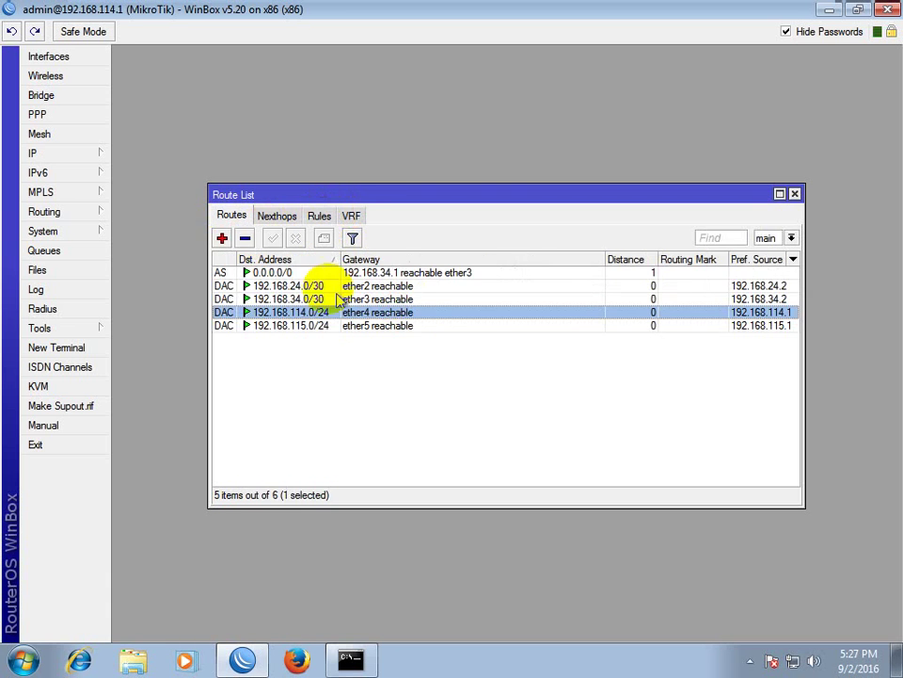
pyautogui.click(786, 238)
pyautogui.click(764, 263)
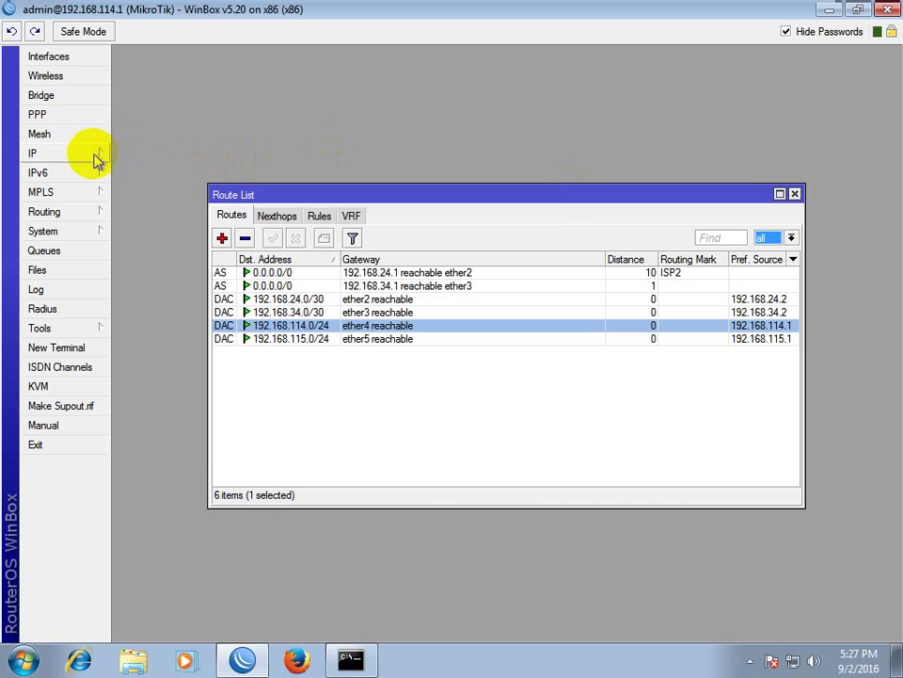
# - Open the Interface list and arrange it alongside the Route List window
pyautogui.click(75, 61)
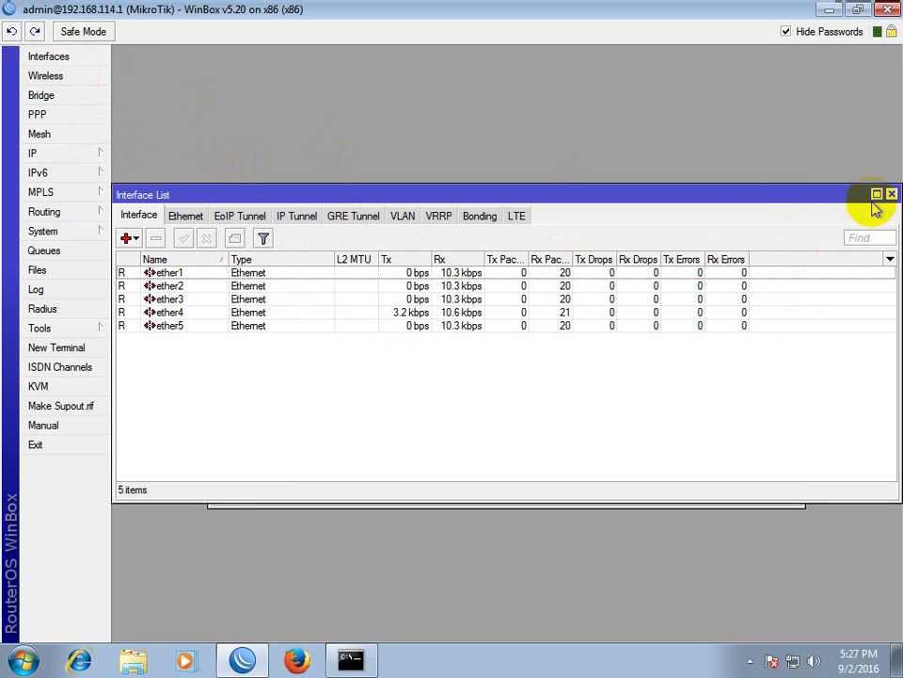
pyautogui.moveTo(889, 228); pyautogui.dragTo(722, 246)
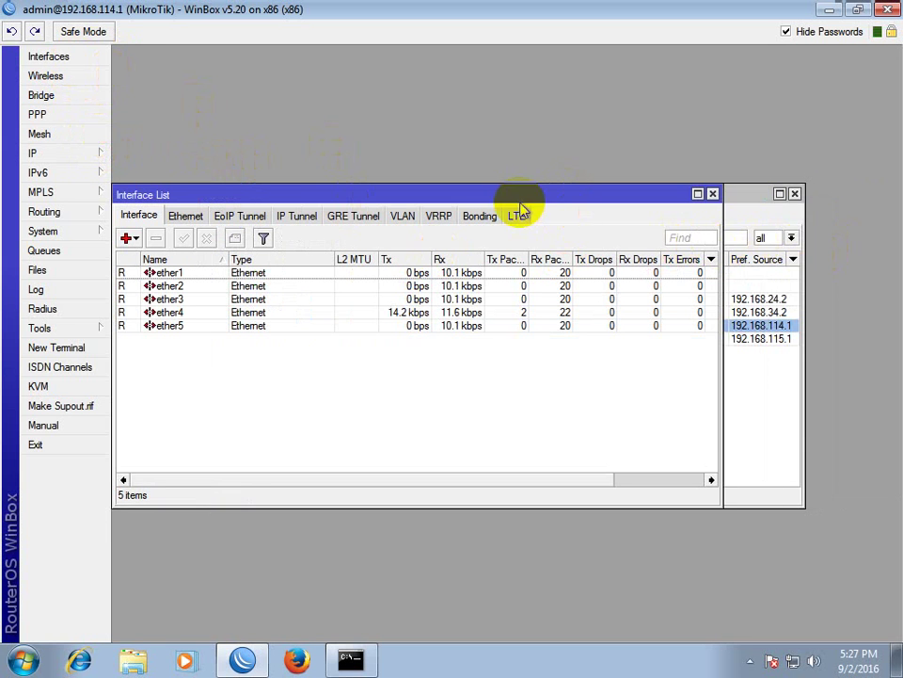
pyautogui.moveTo(516, 192); pyautogui.dragTo(681, 318)
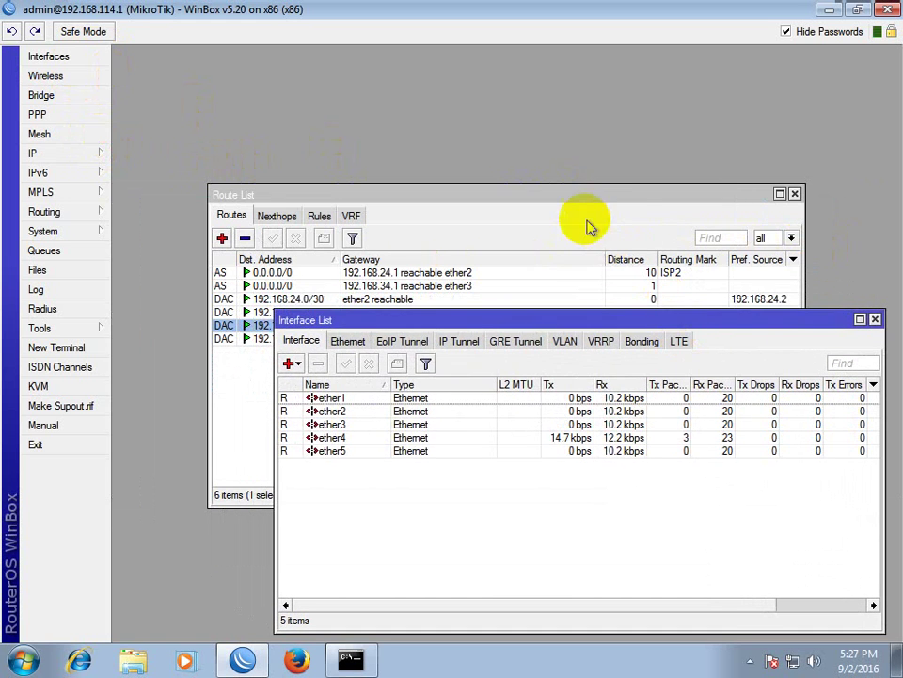
pyautogui.click(553, 199)
pyautogui.moveTo(553, 199); pyautogui.dragTo(508, 104)
pyautogui.click(803, 328)
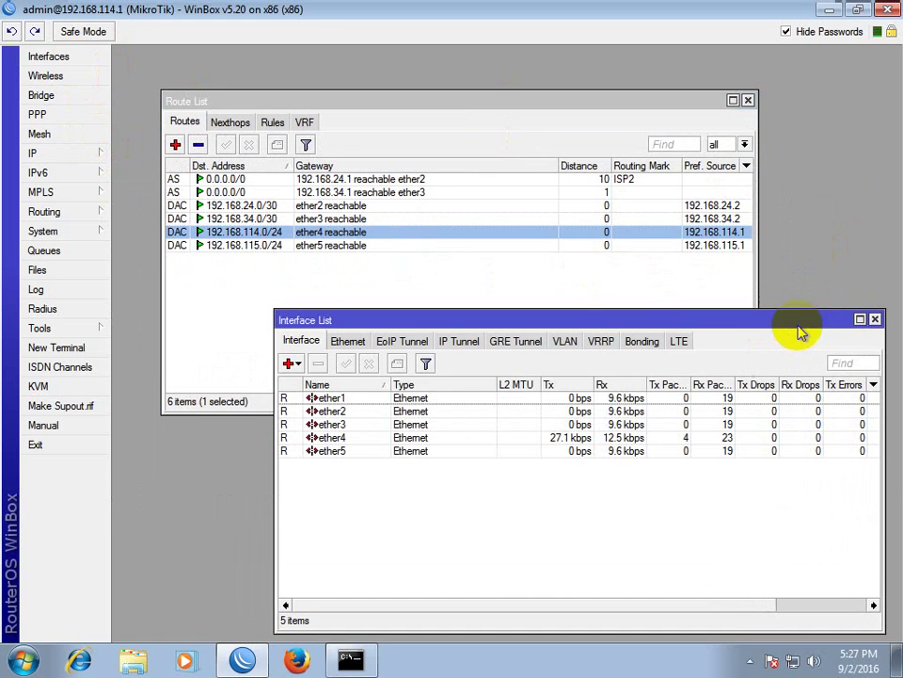
# - Briefly disable and re-enable ether3, then disable ether4
pyautogui.click(575, 438)
pyautogui.click(576, 424)
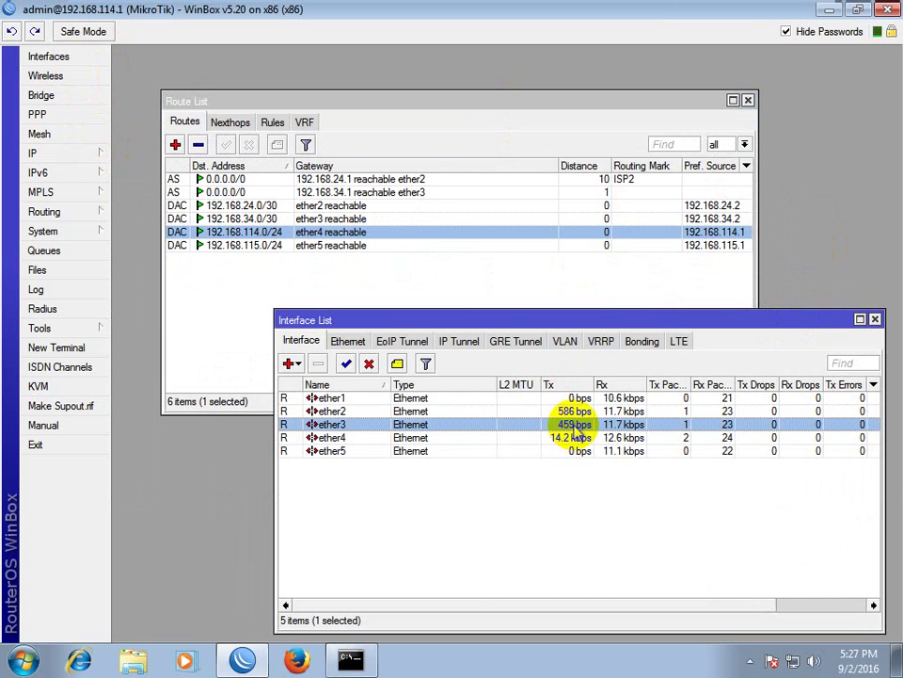
pyautogui.click(370, 365)
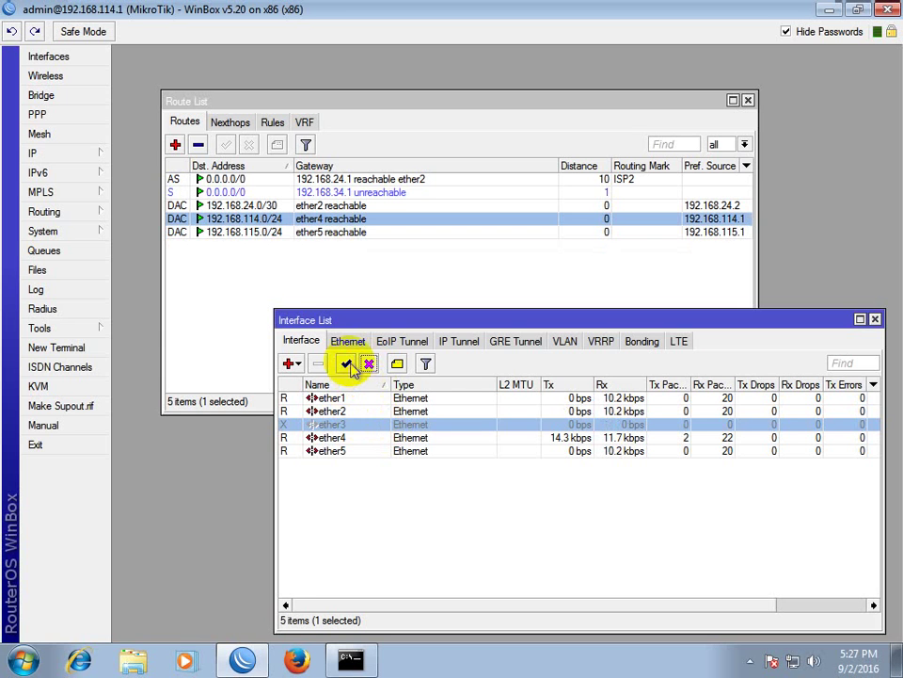
pyautogui.click(347, 365)
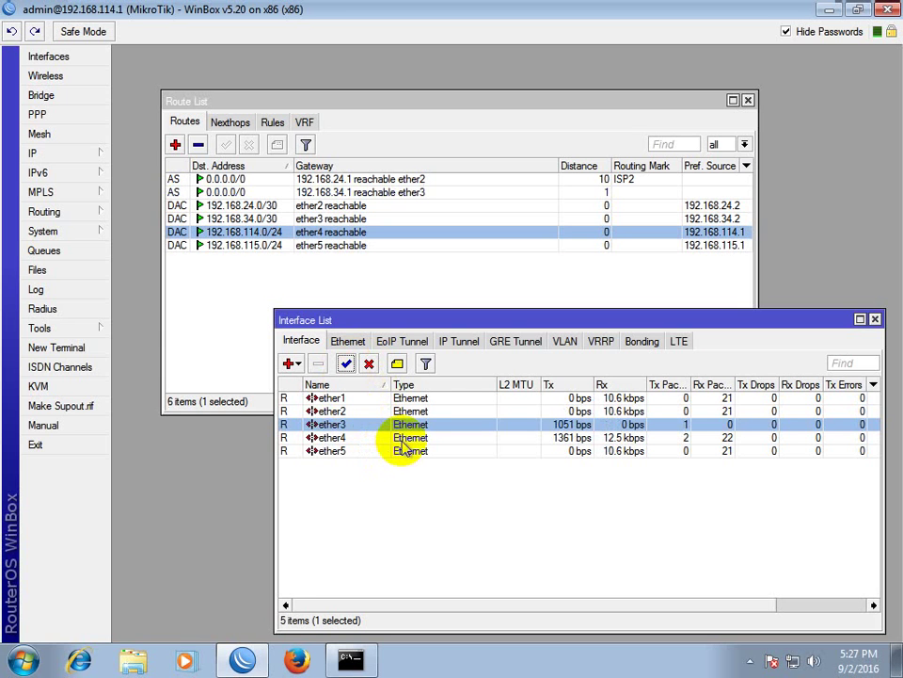
pyautogui.click(374, 437)
pyautogui.click(368, 363)
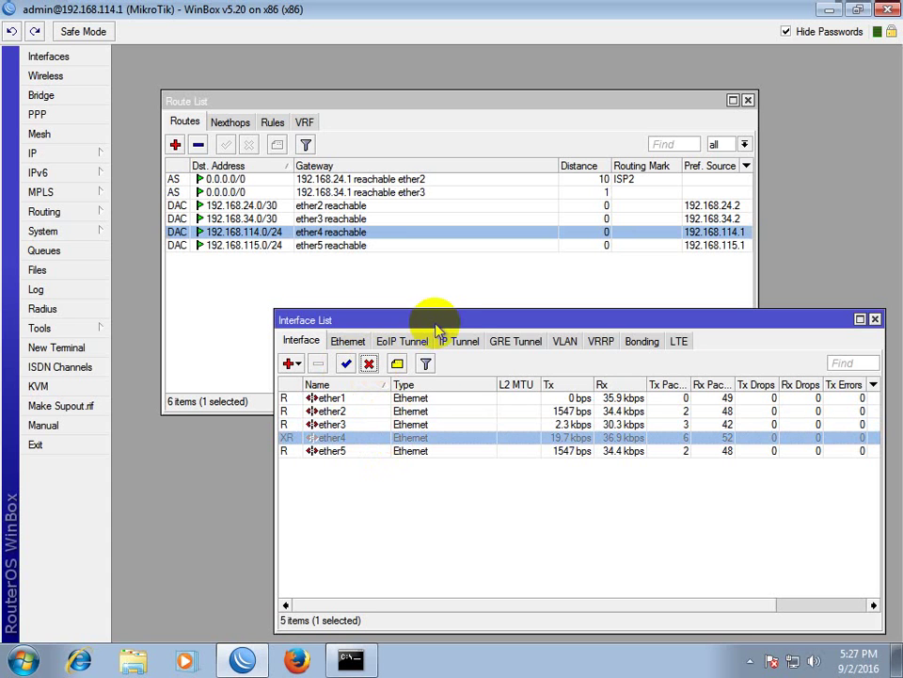
pyautogui.moveTo(460, 321); pyautogui.dragTo(448, 282)
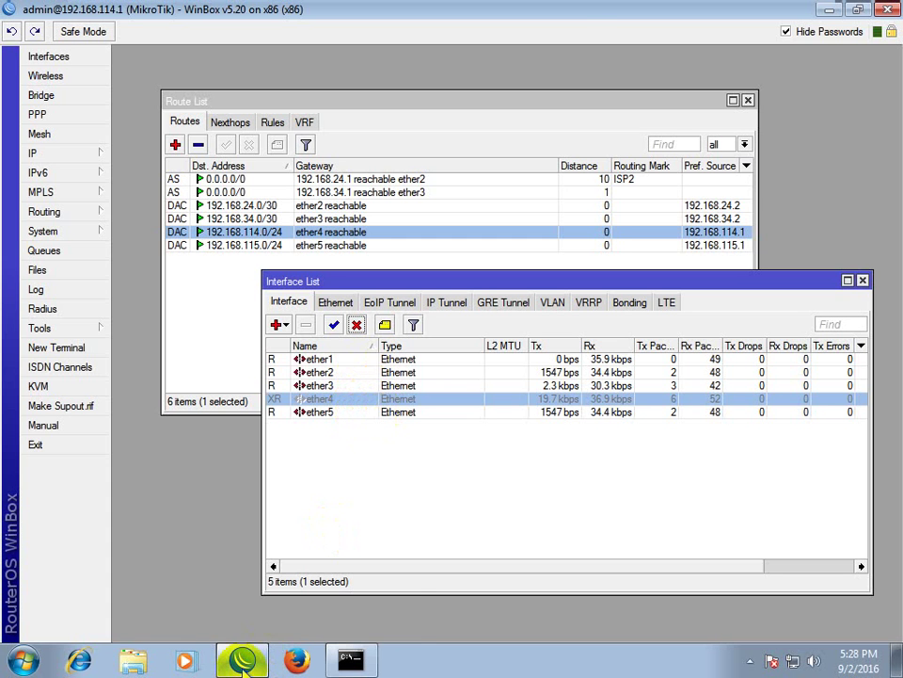
# - Switch to the Win-7 VM's command prompt showing the completed trace
pyautogui.moveTo(243, 664)
pyautogui.click(293, 439)
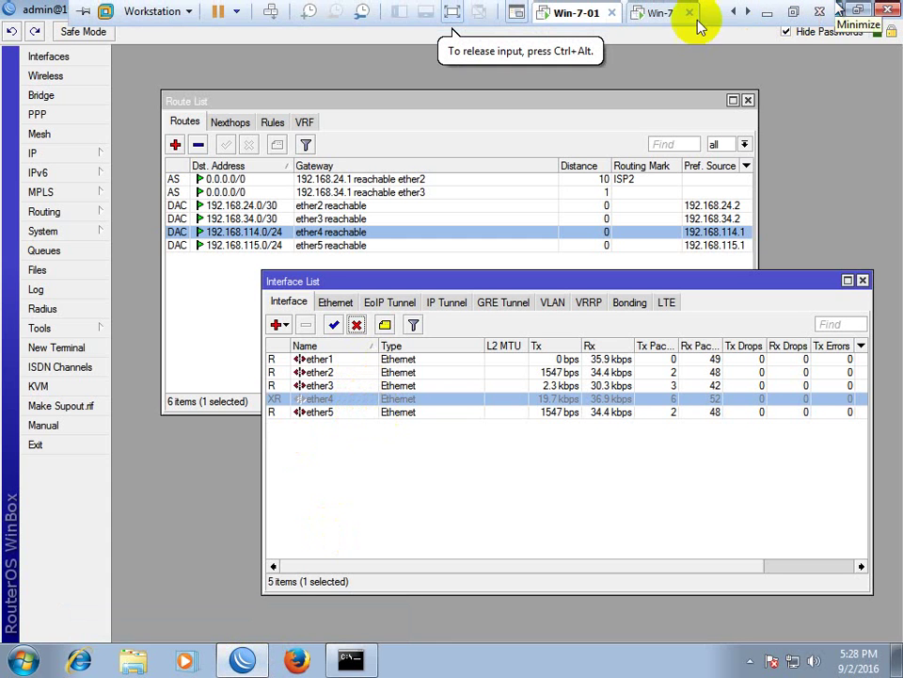
pyautogui.click(662, 14)
pyautogui.click(544, 198)
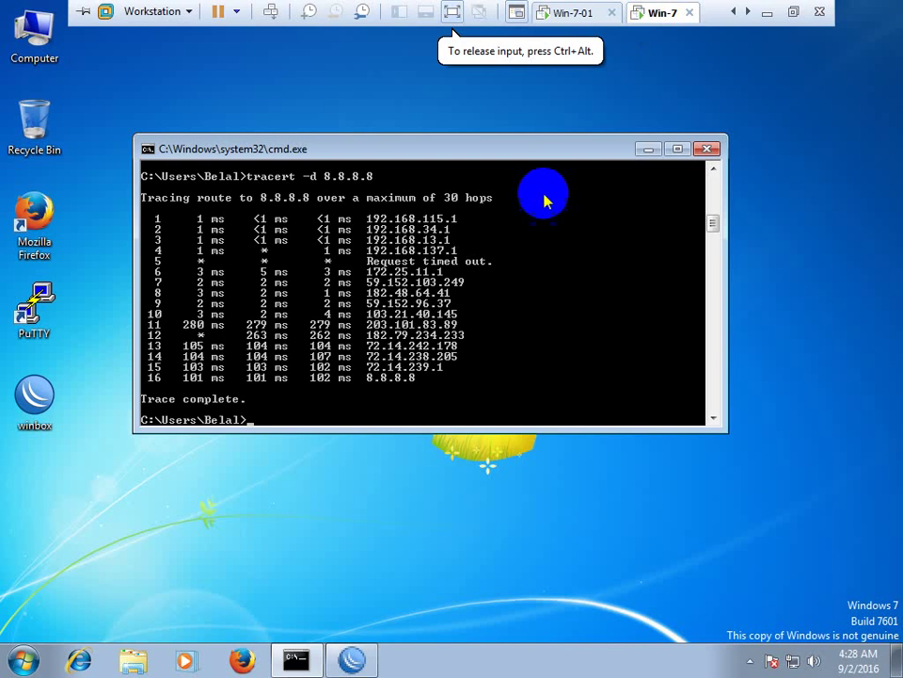
# - Launch WinBox on Win-7, connect to 192.168.114.1, and scroll the VM tabs toward MR-04
pyautogui.click(353, 662)
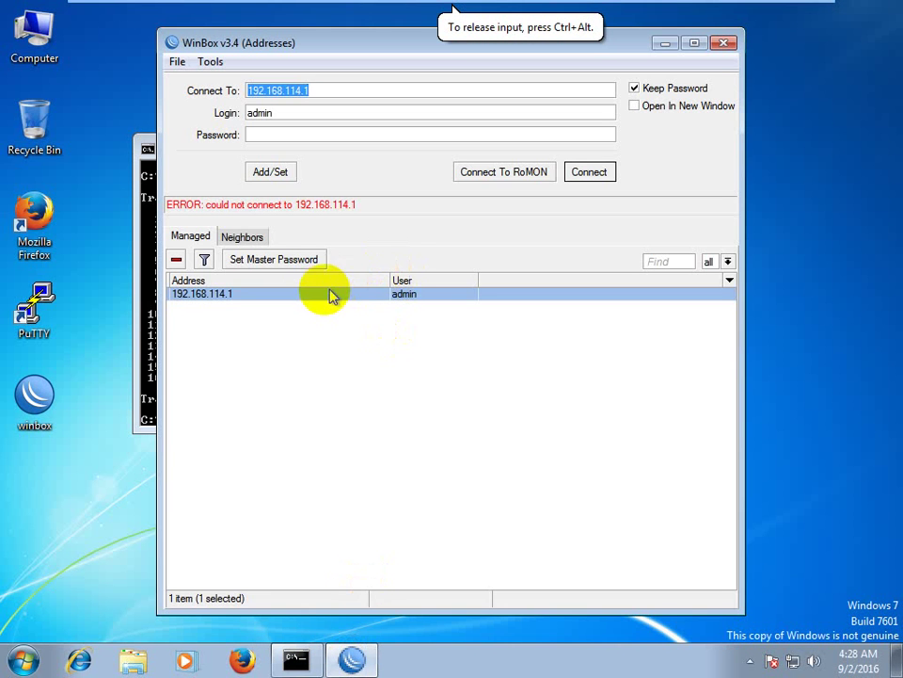
pyautogui.doubleClick(315, 293)
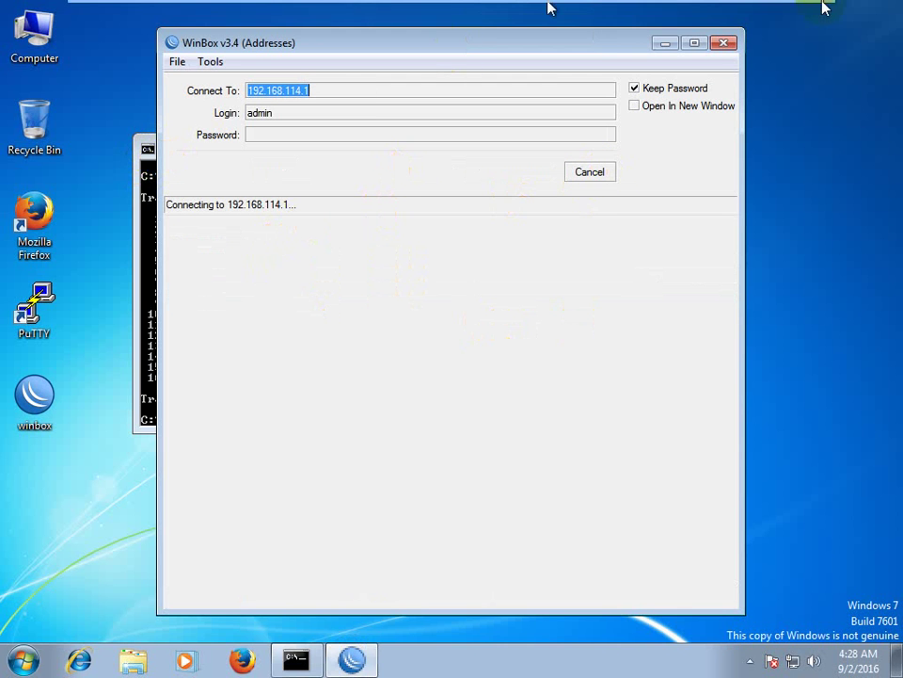
pyautogui.moveTo(796, 10)
pyautogui.click(748, 12)
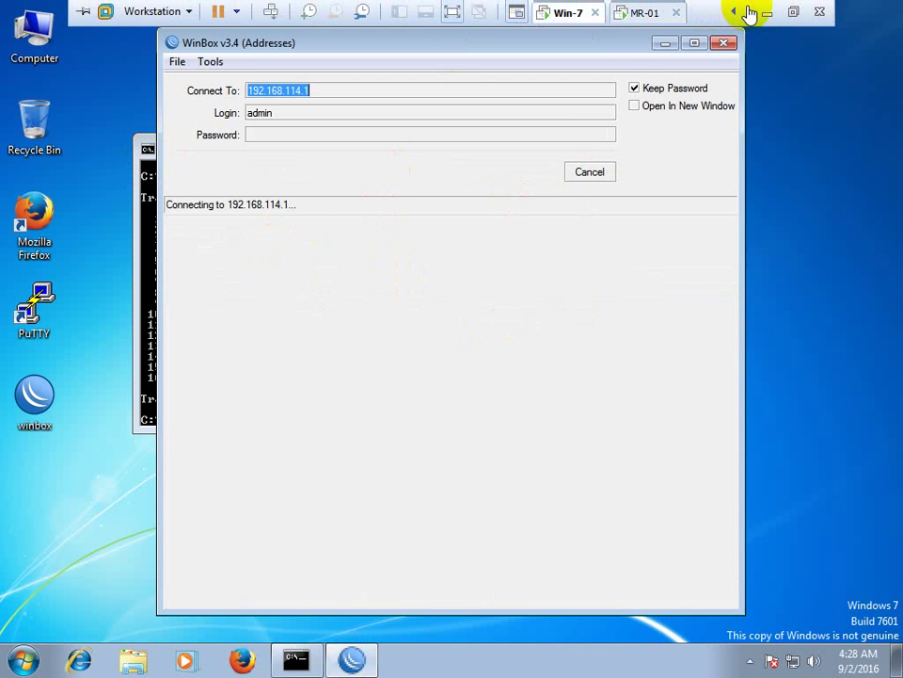
pyautogui.click(748, 12)
pyautogui.click(748, 12)
pyautogui.click(748, 13)
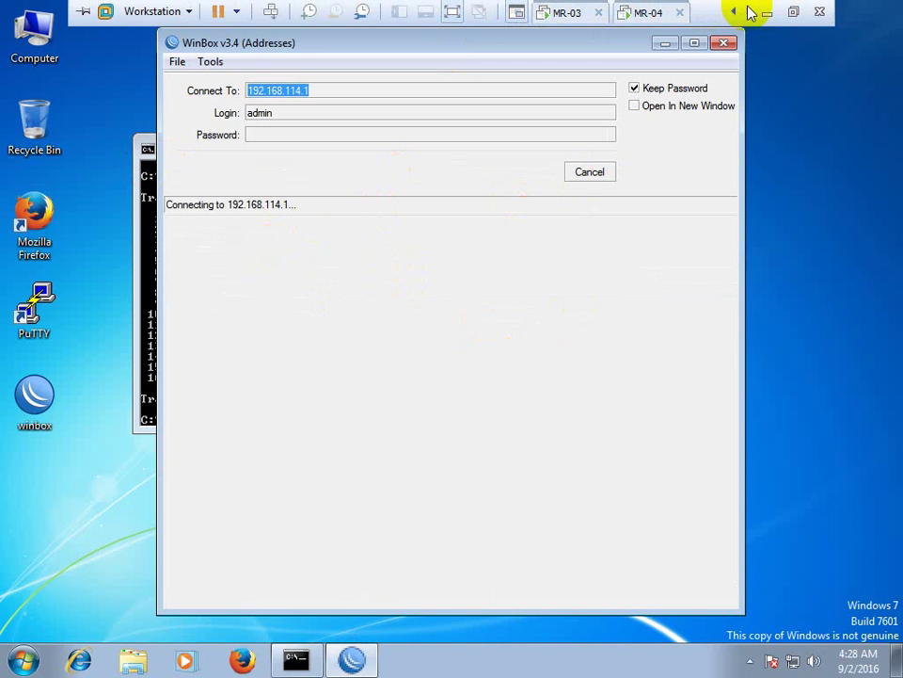
# - In the MR-04 console, go to the interface menu and list the router's interfaces
pyautogui.click(649, 13)
pyautogui.click(529, 248)
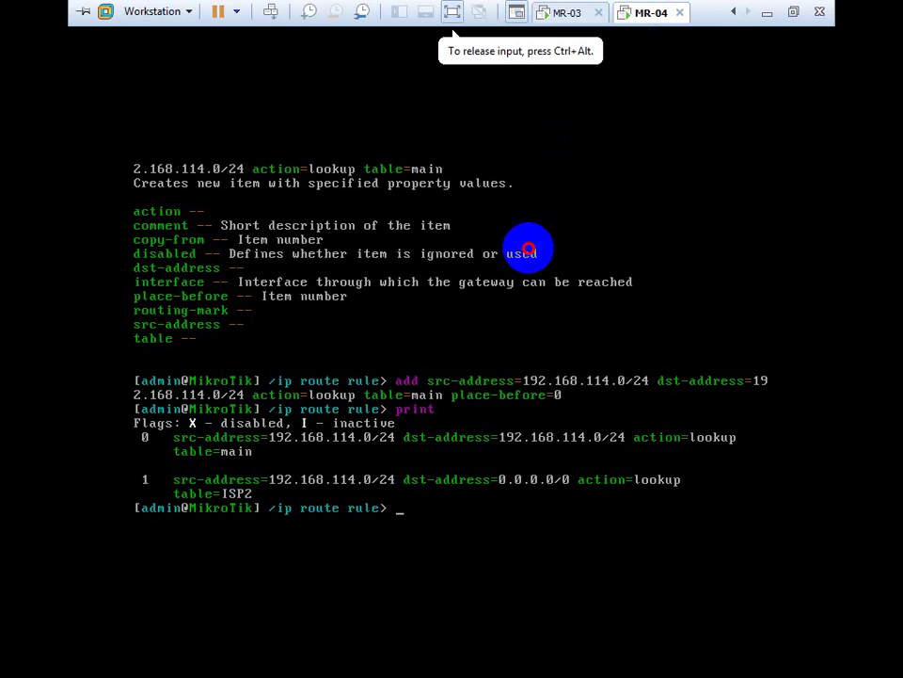
pyautogui.write('/')
pyautogui.press('Return')
pyautogui.press('Return')
pyautogui.press('Return')
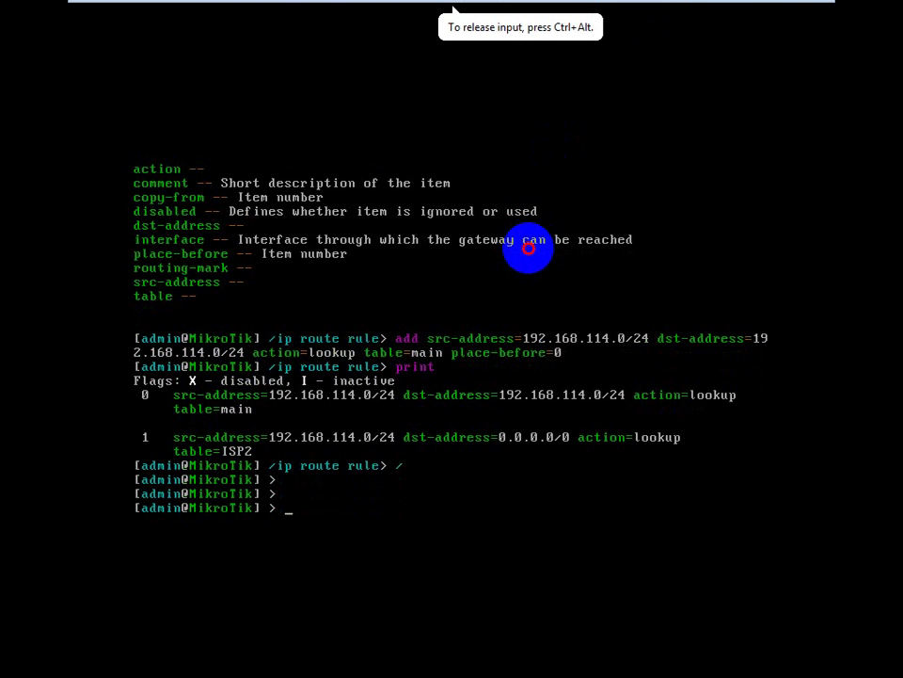
pyautogui.write('interface')
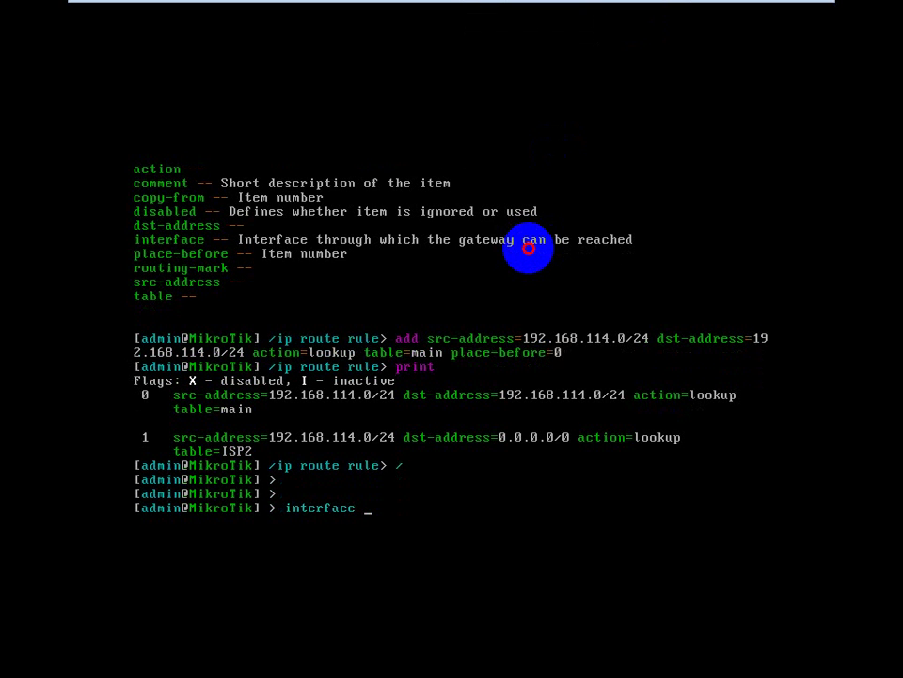
pyautogui.press('Return')
pyautogui.write('pr')
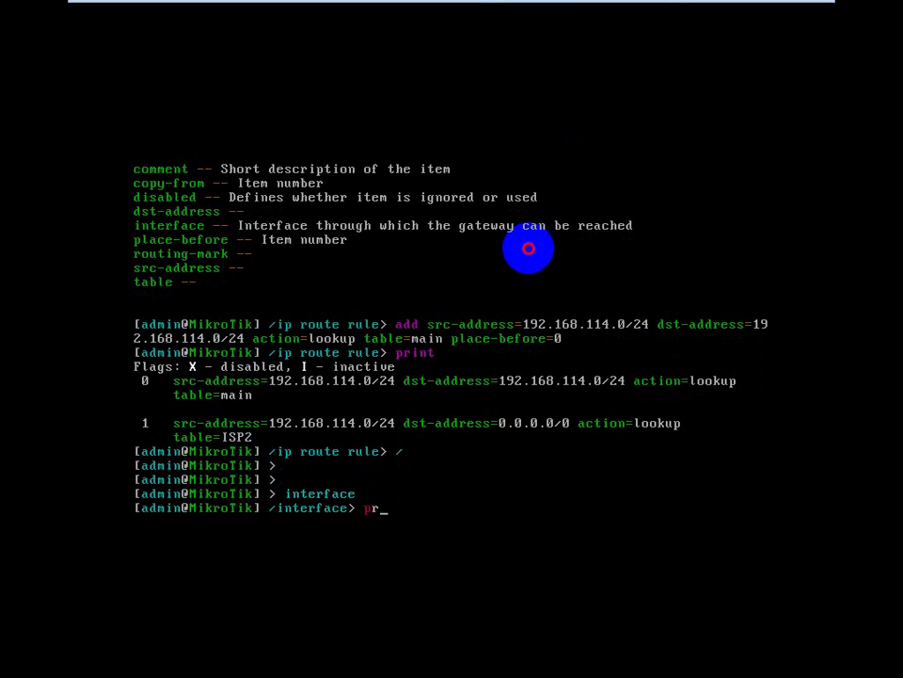
pyautogui.write('int')
pyautogui.press('Return')
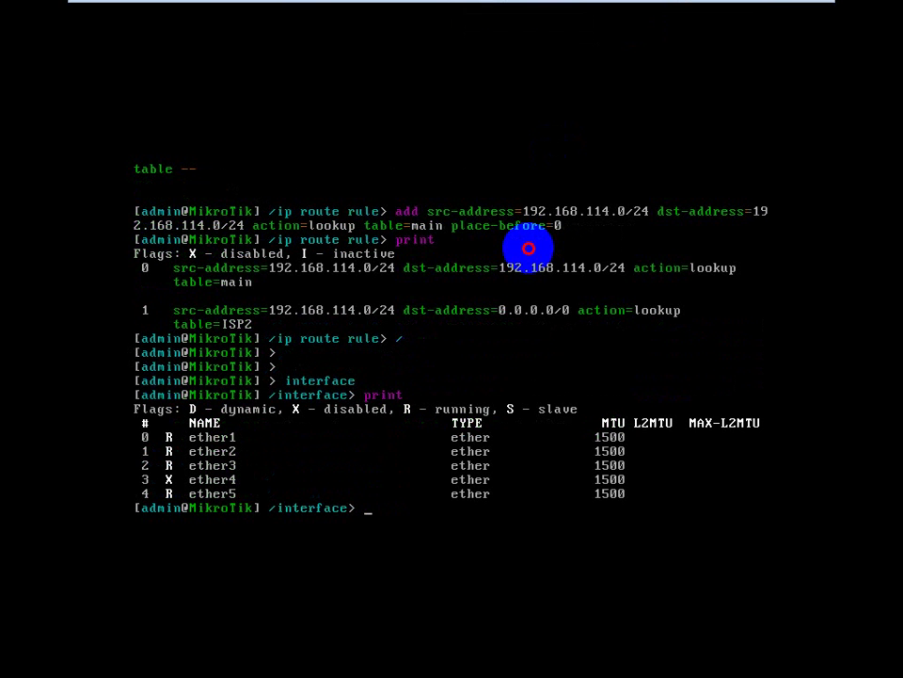
# - Enable interface 3 (ether4) and reprint to confirm all five interfaces run
pyautogui.write('enable 3')
pyautogui.press('Return')
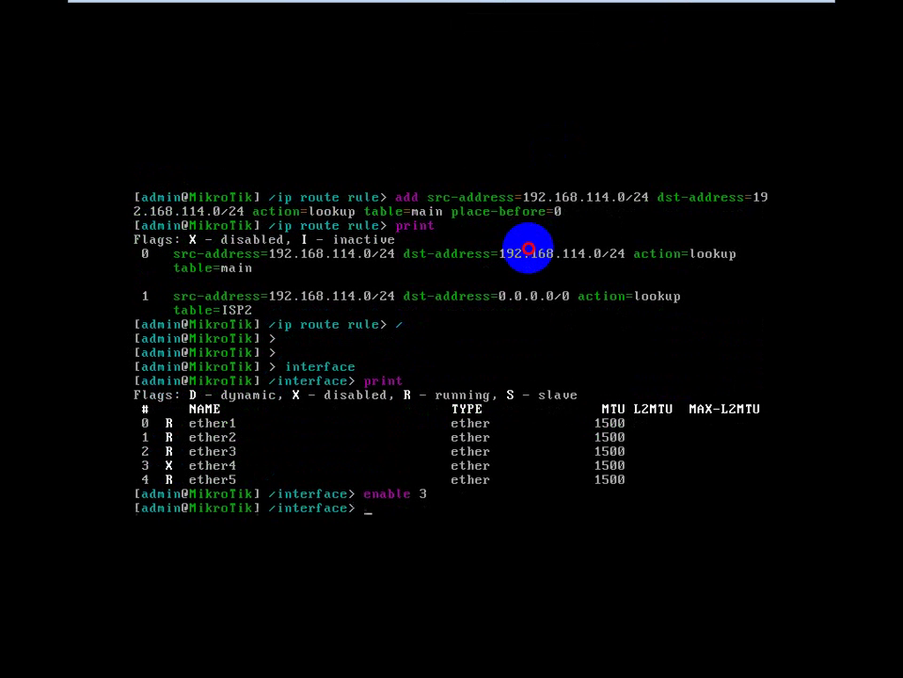
pyautogui.write('print')
pyautogui.press('Return')
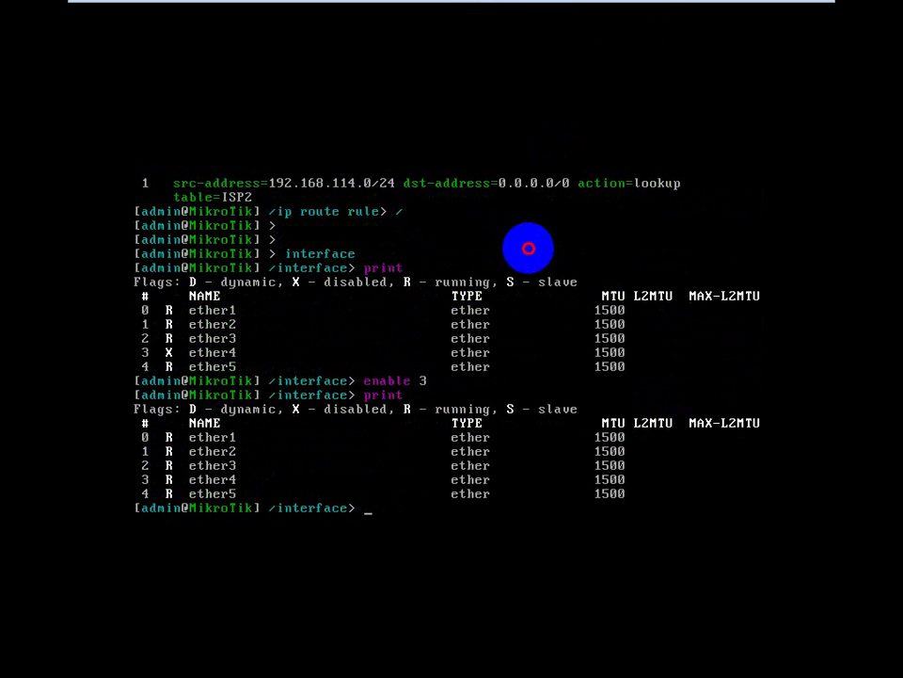
pyautogui.moveTo(806, 5)
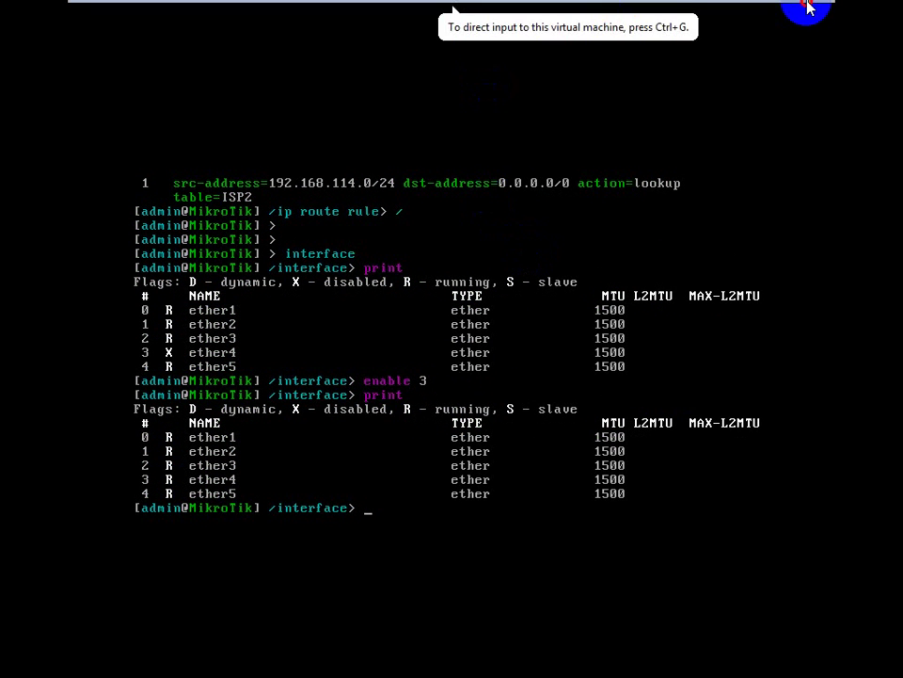
pyautogui.click(734, 11)
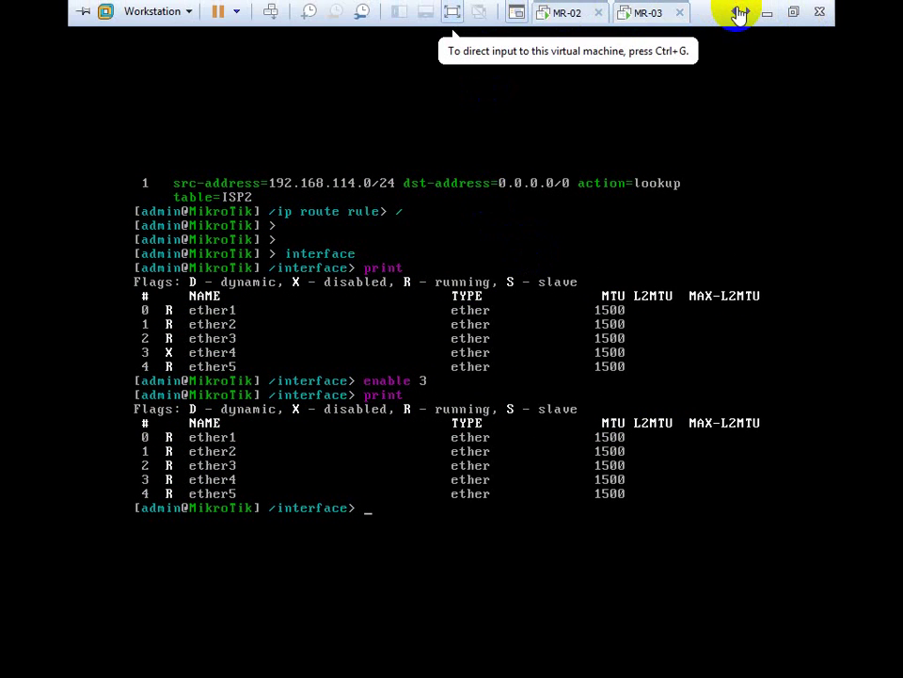
pyautogui.click(736, 12)
pyautogui.click(739, 12)
# - On Win-7-01, dismiss the disconnected error and reconnect WinBox to 192.168.114.1 maximized
pyautogui.click(575, 12)
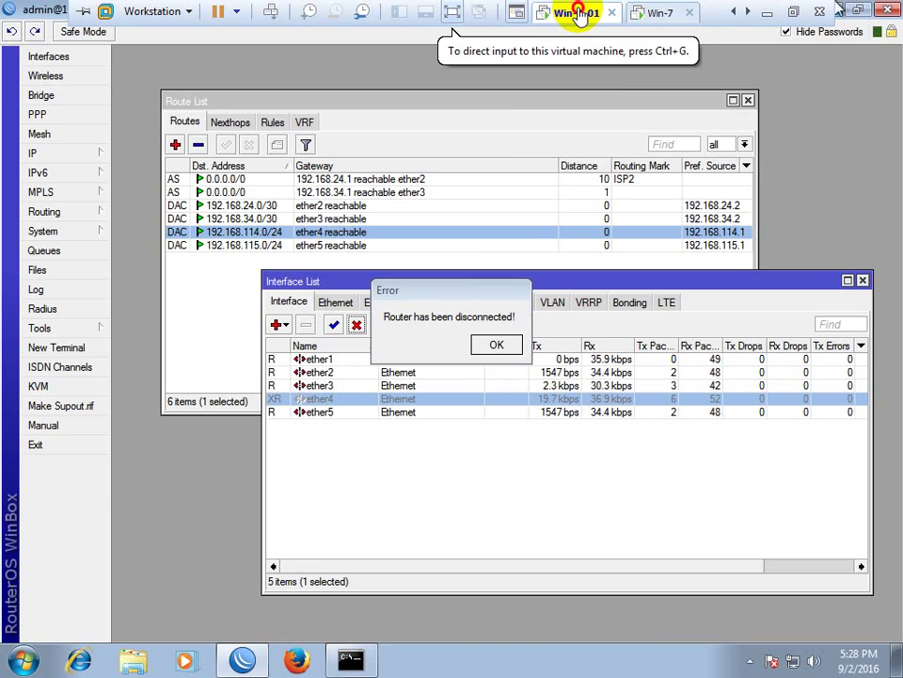
pyautogui.click(496, 345)
pyautogui.click(450, 120)
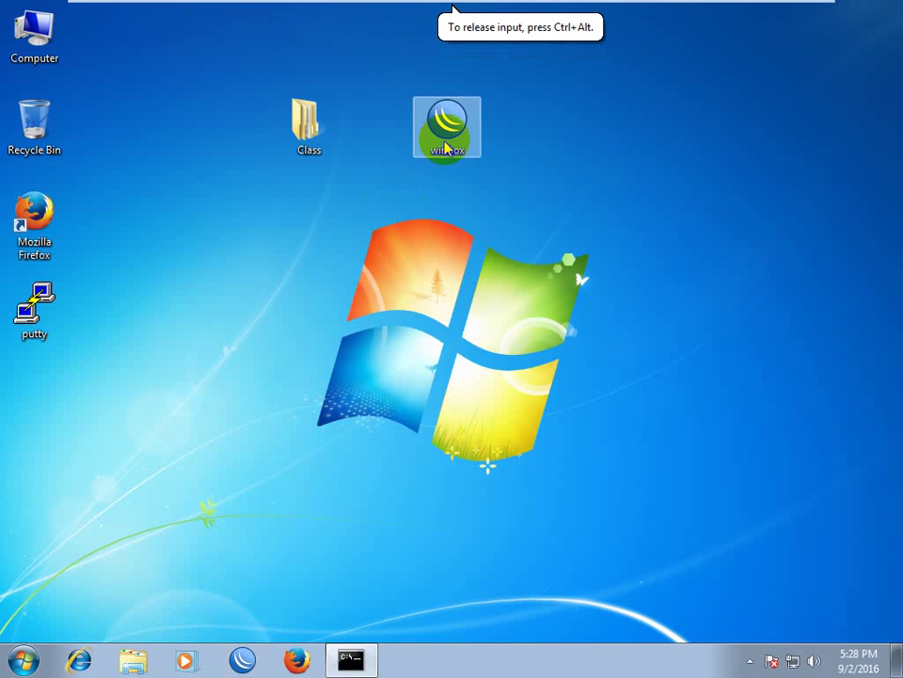
pyautogui.doubleClick(455, 119)
pyautogui.doubleClick(359, 268)
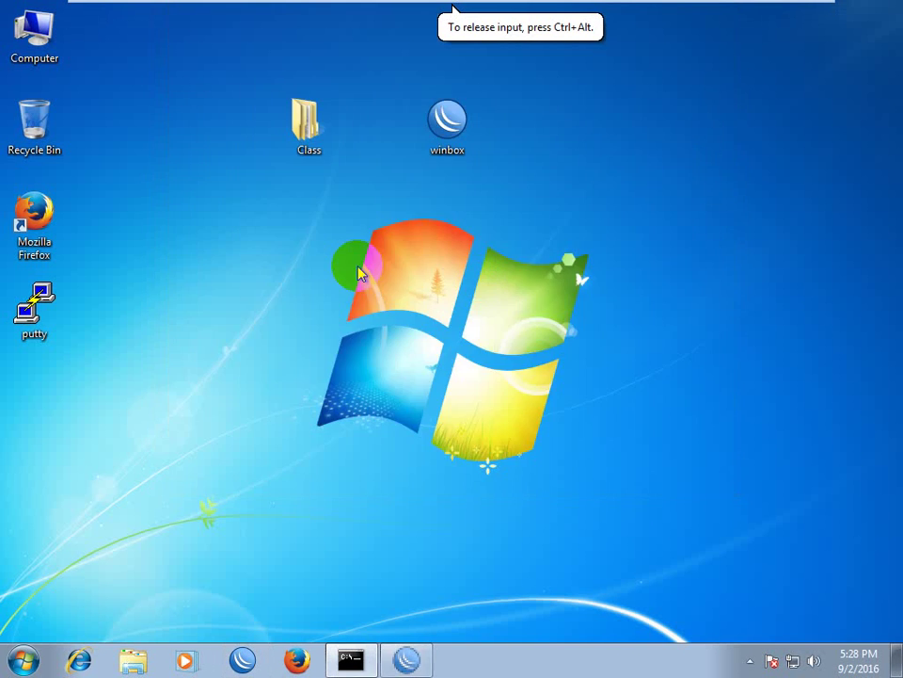
pyautogui.click(726, 111)
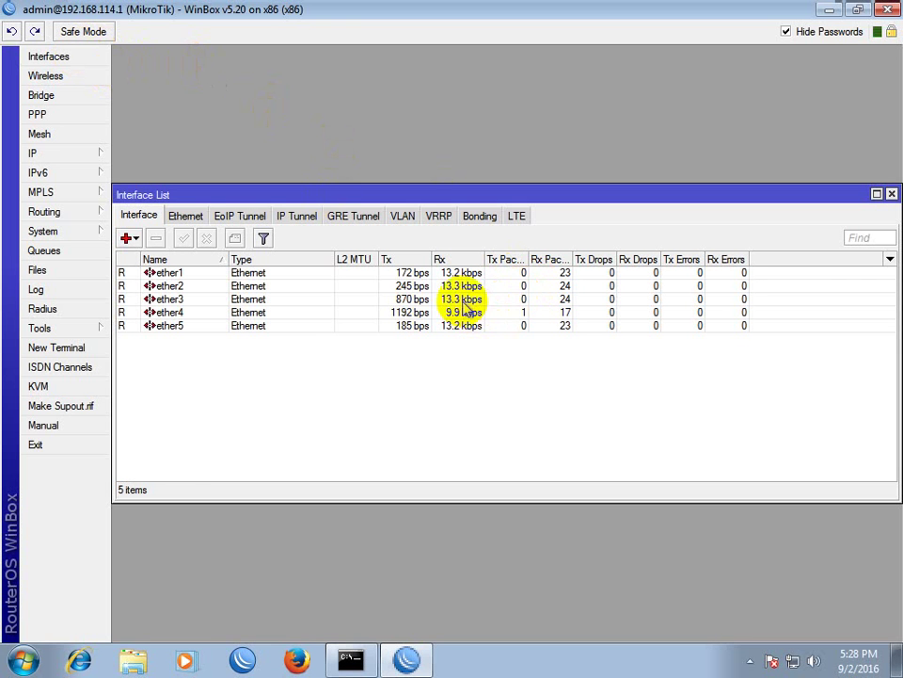
# - Select ether2 and open the IP Address List to find 192.168.24.2/30
pyautogui.click(254, 286)
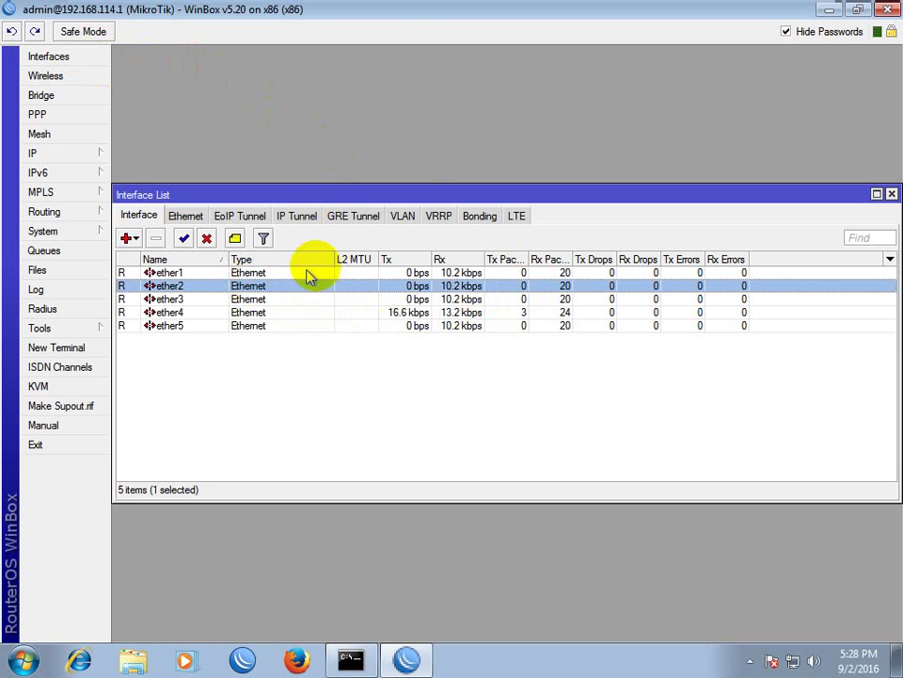
pyautogui.moveTo(442, 198); pyautogui.dragTo(452, 272)
pyautogui.click(81, 157)
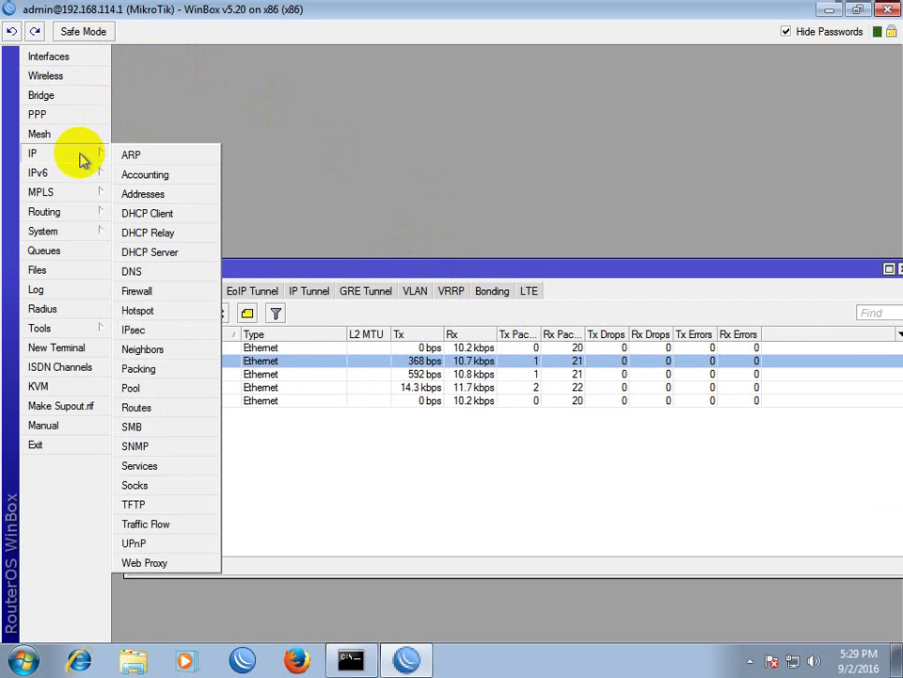
pyautogui.click(166, 195)
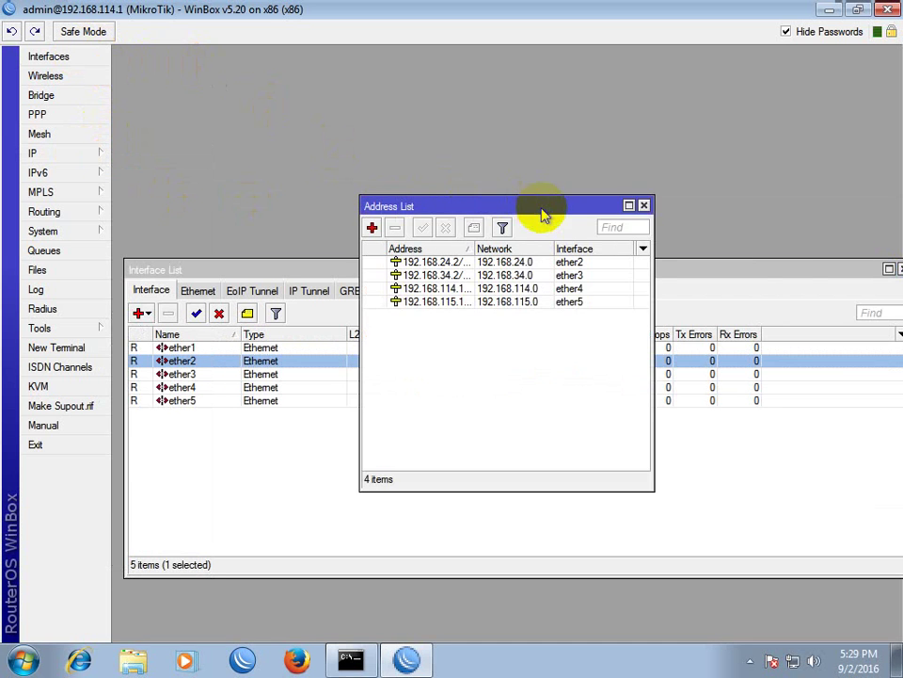
pyautogui.moveTo(544, 212); pyautogui.dragTo(704, 71)
pyautogui.moveTo(633, 104); pyautogui.dragTo(659, 103)
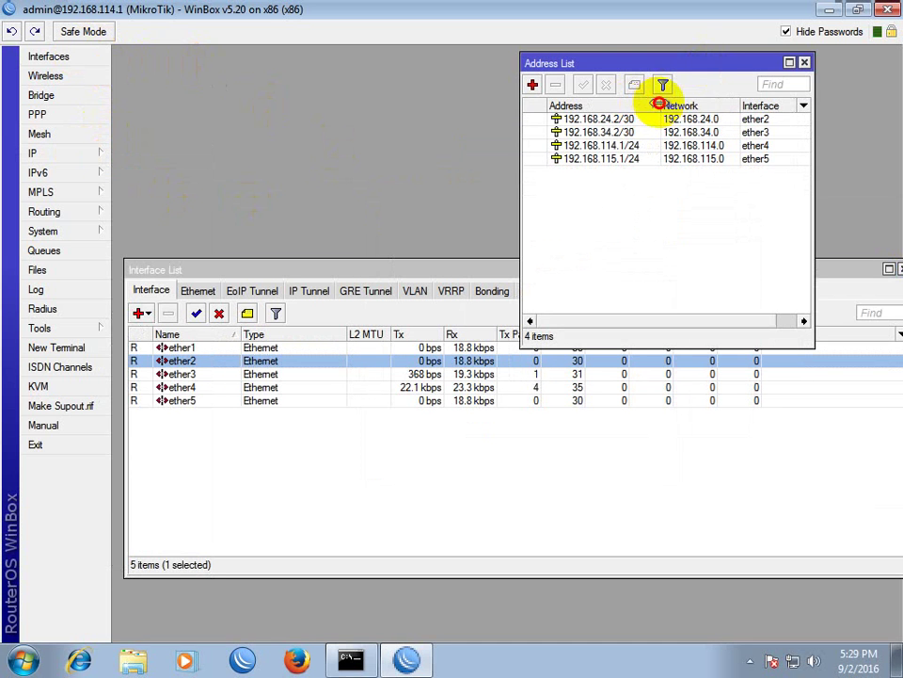
pyautogui.click(697, 120)
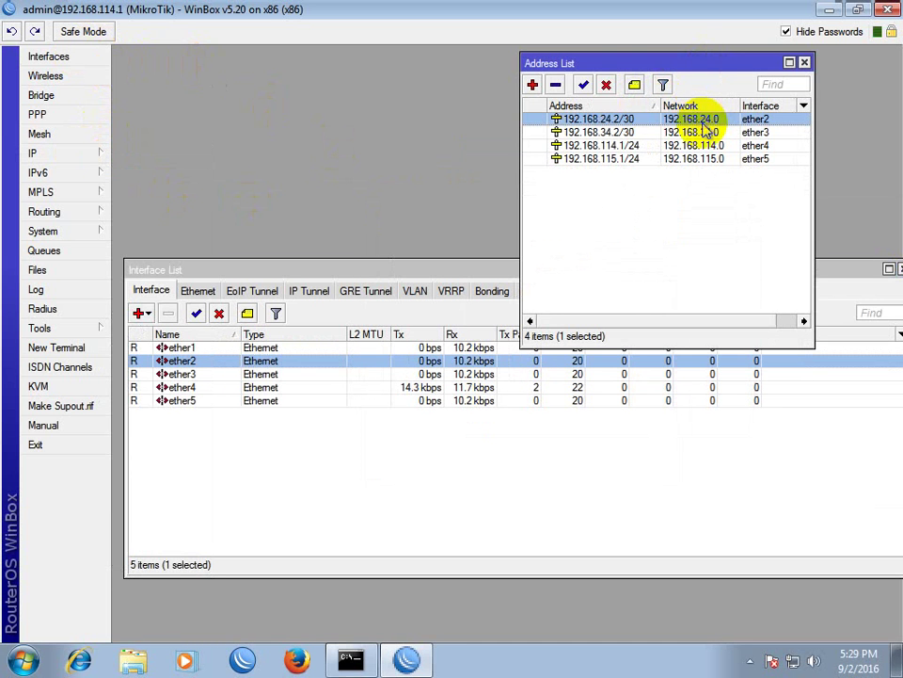
# - Open the Route List and select the default route via 192.168.24.1
pyautogui.click(59, 156)
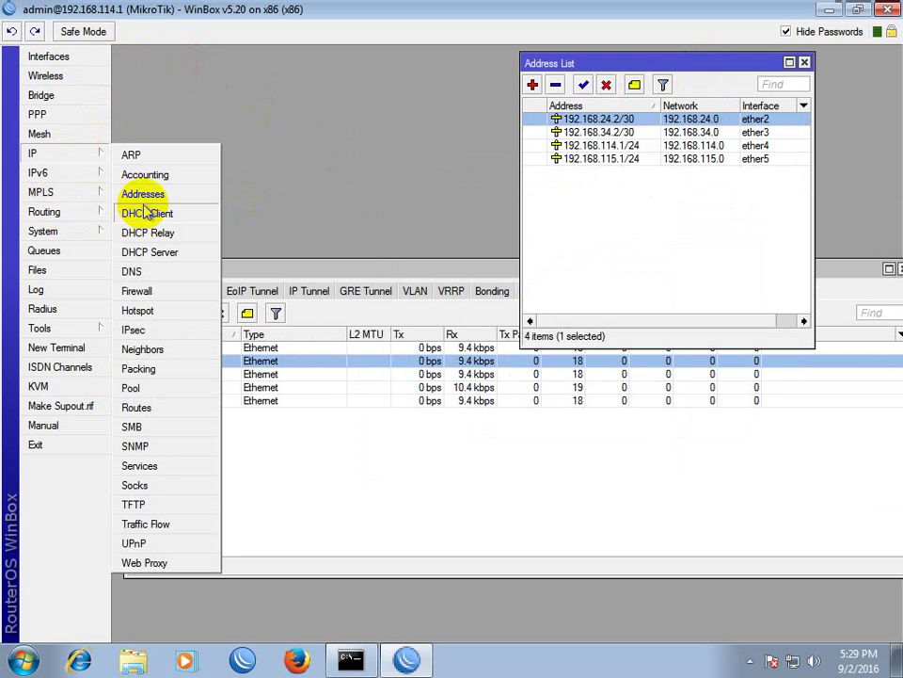
pyautogui.click(160, 406)
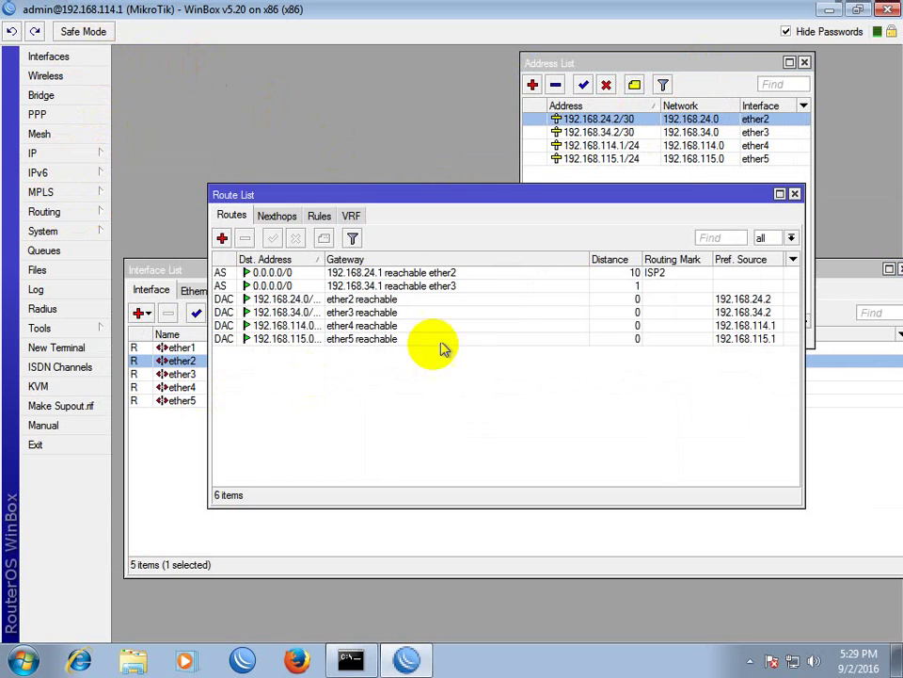
pyautogui.moveTo(403, 200); pyautogui.dragTo(529, 198)
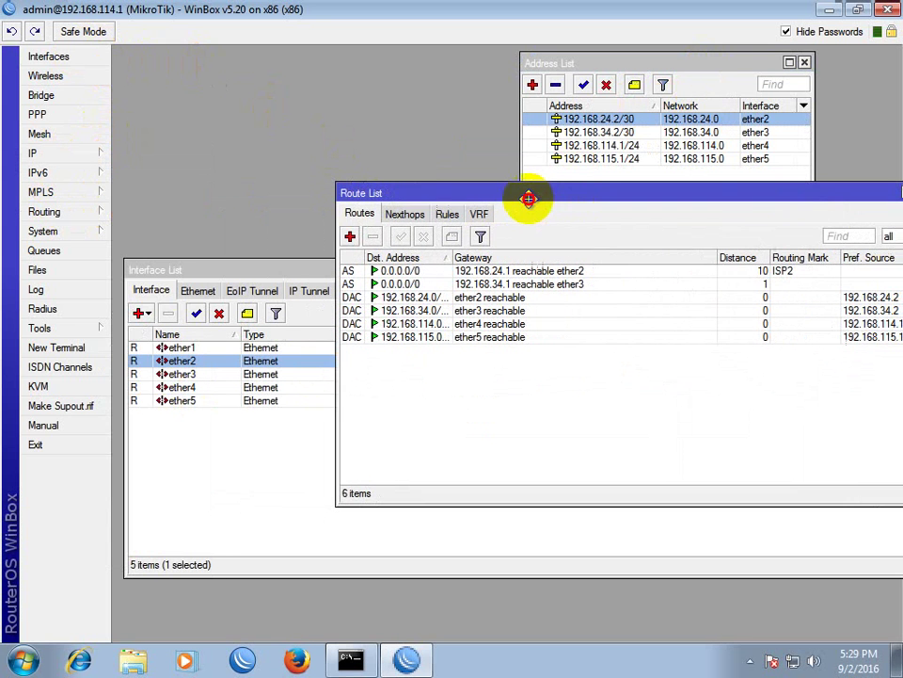
pyautogui.click(522, 271)
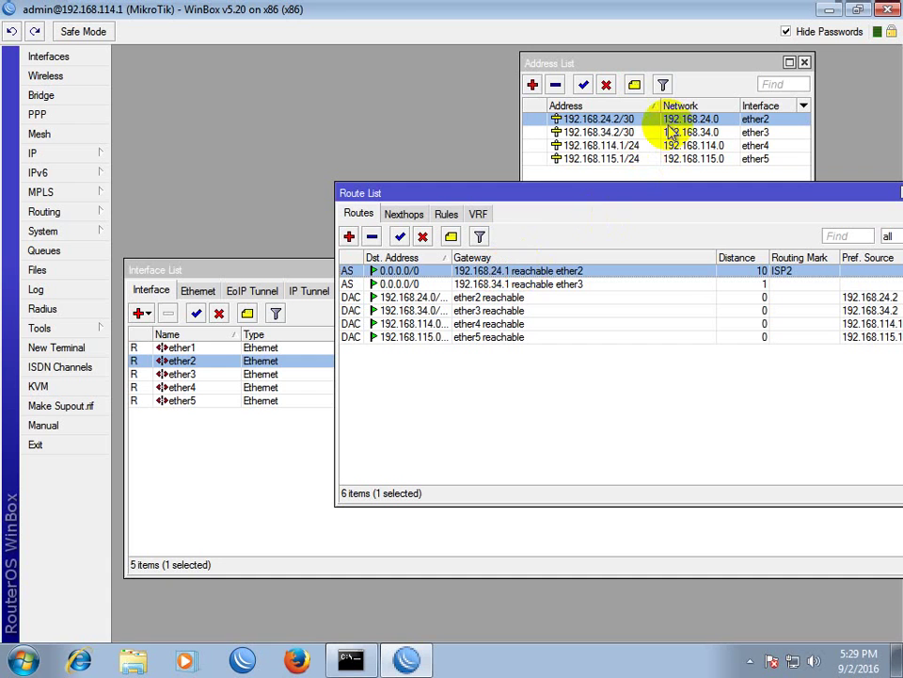
# - Disable the ether2 interface in the Interface List
pyautogui.click(632, 125)
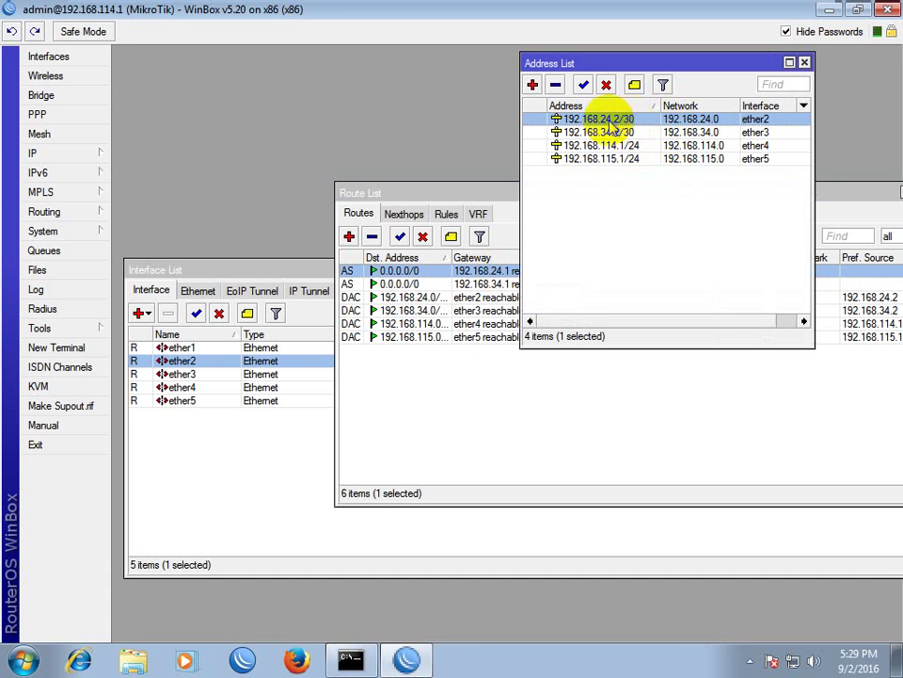
pyautogui.click(291, 270)
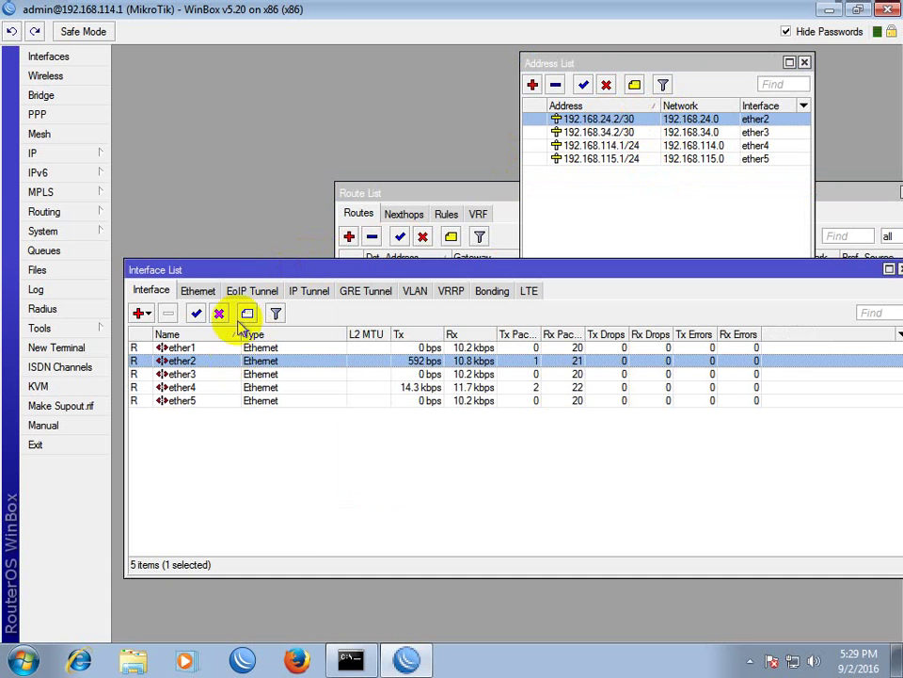
pyautogui.click(220, 314)
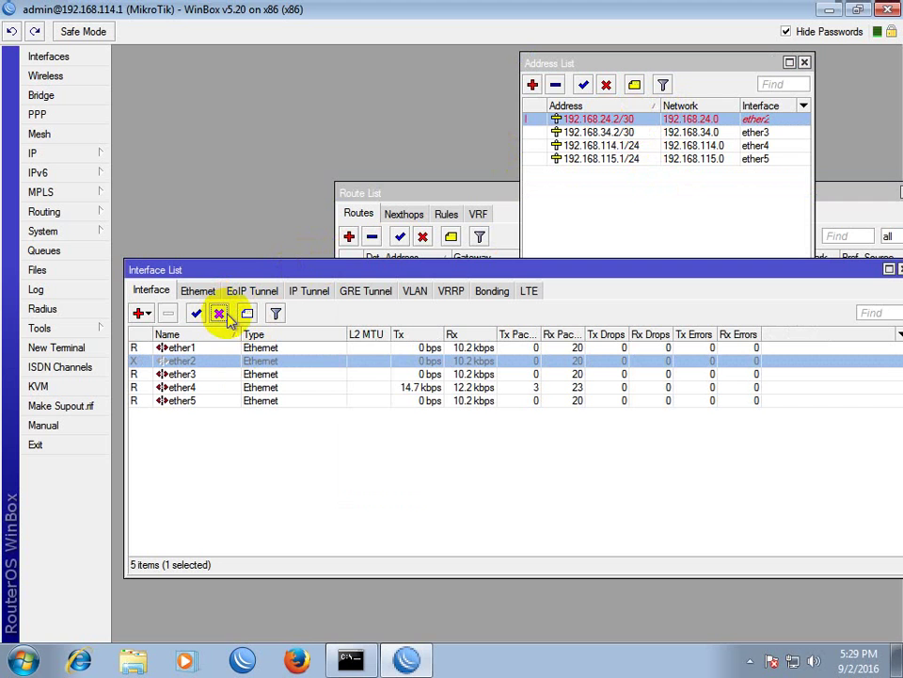
# - Rerun tracert -d 8.8.8.8, which now routes via 192.168.34.1, then return to the Route List
pyautogui.click(350, 660)
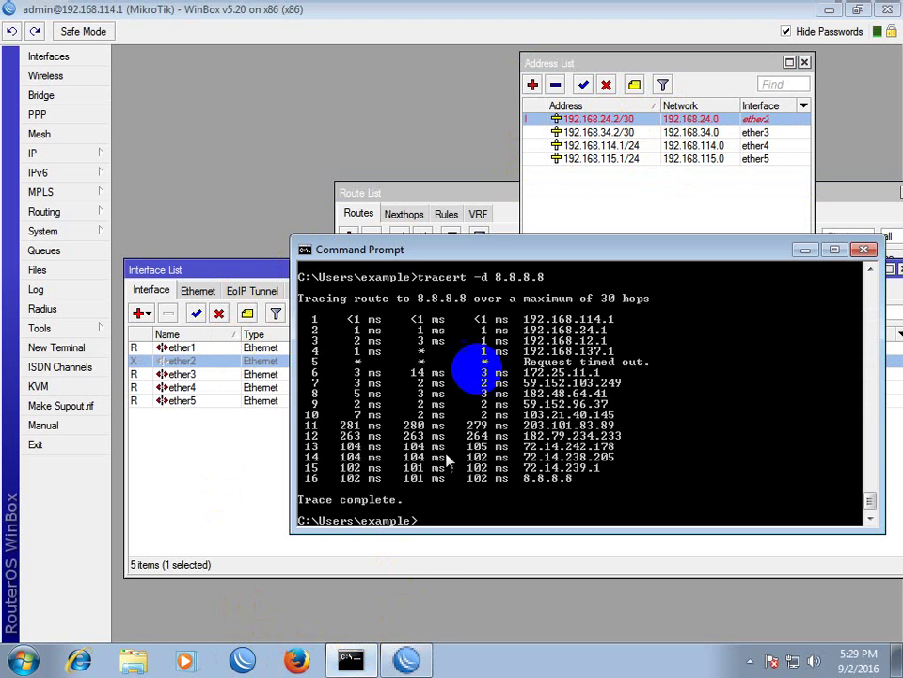
pyautogui.press('Up')
pyautogui.press('Return')
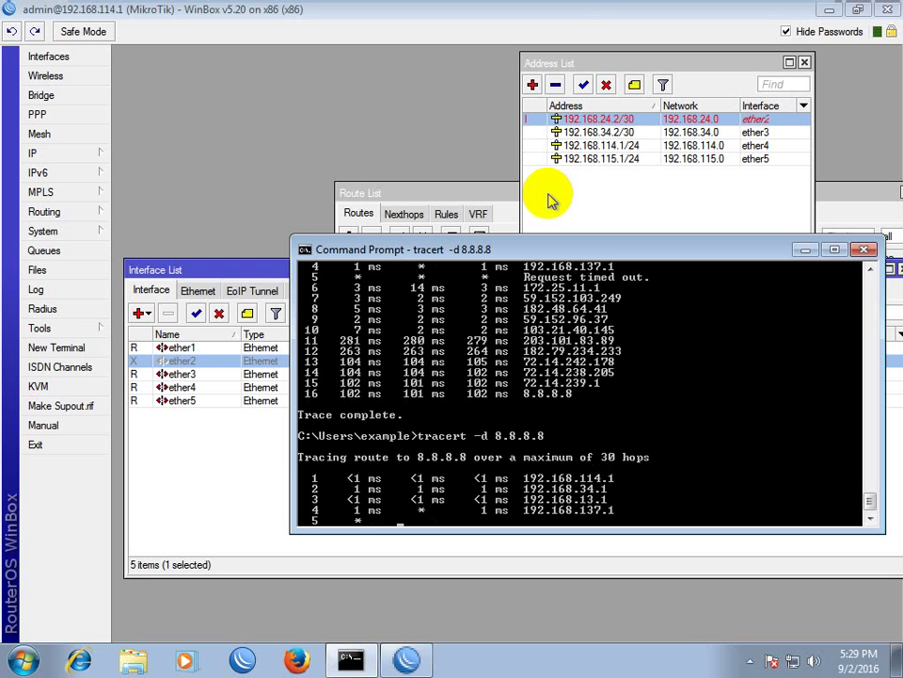
pyautogui.click(442, 196)
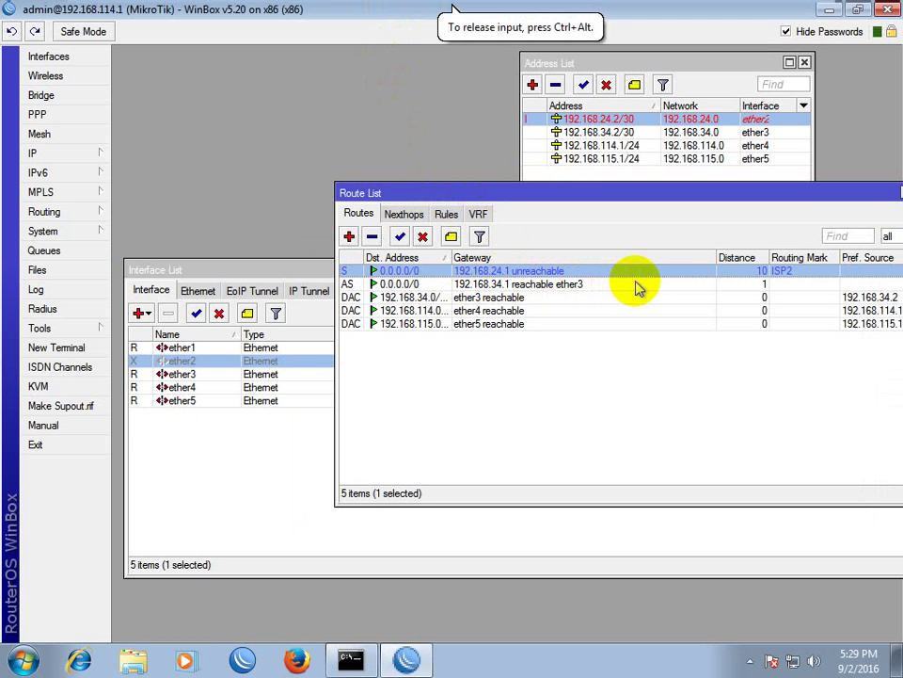
# - Inspect both default routes (192.168.24.1 unreachable, 192.168.34.1 active) and review the finished trace
pyautogui.click(541, 283)
pyautogui.doubleClick(540, 272)
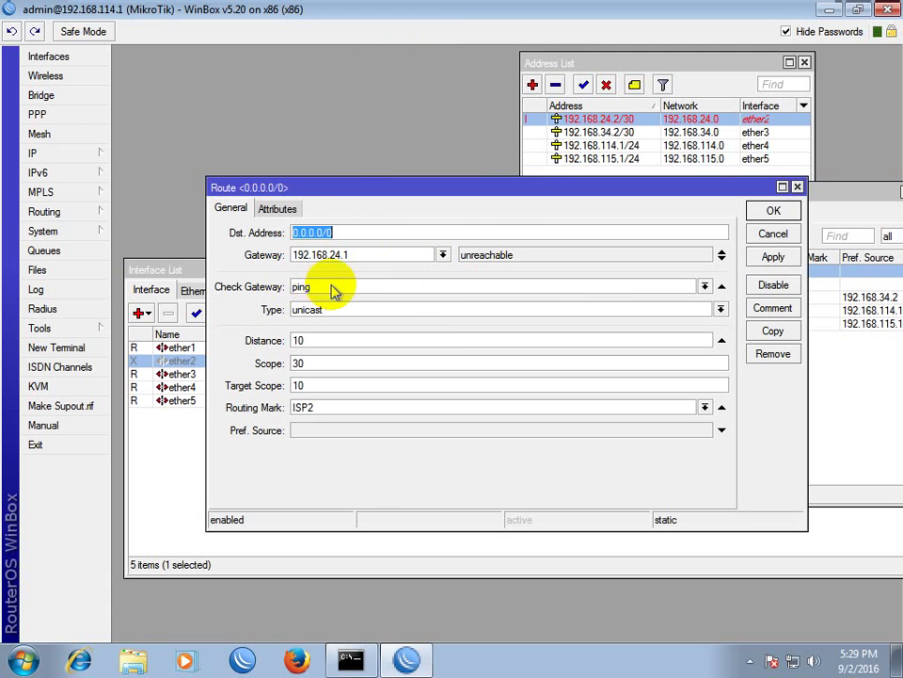
pyautogui.click(773, 211)
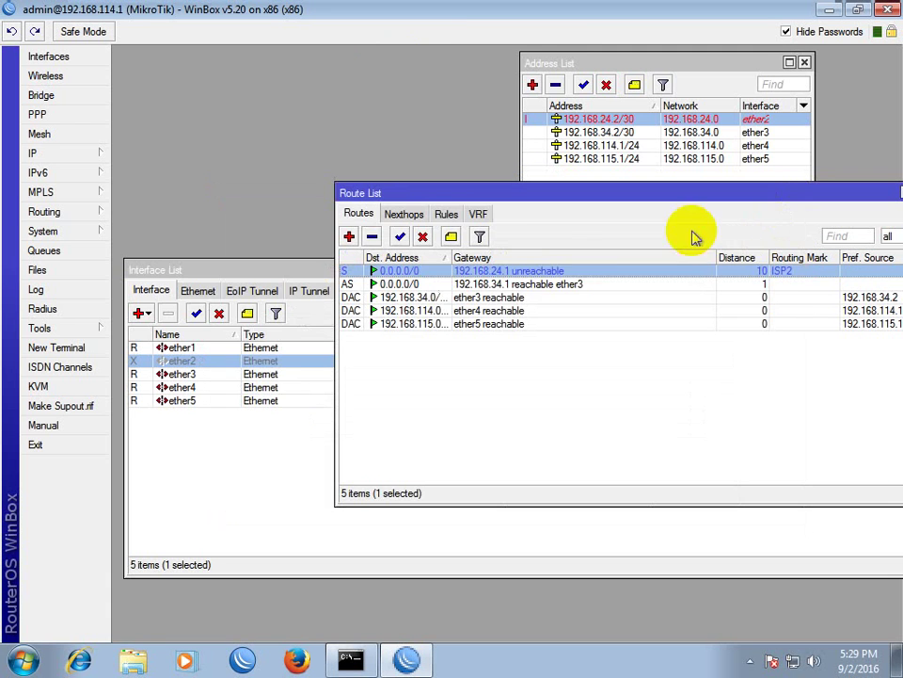
pyautogui.click(496, 284)
pyautogui.doubleClick(498, 287)
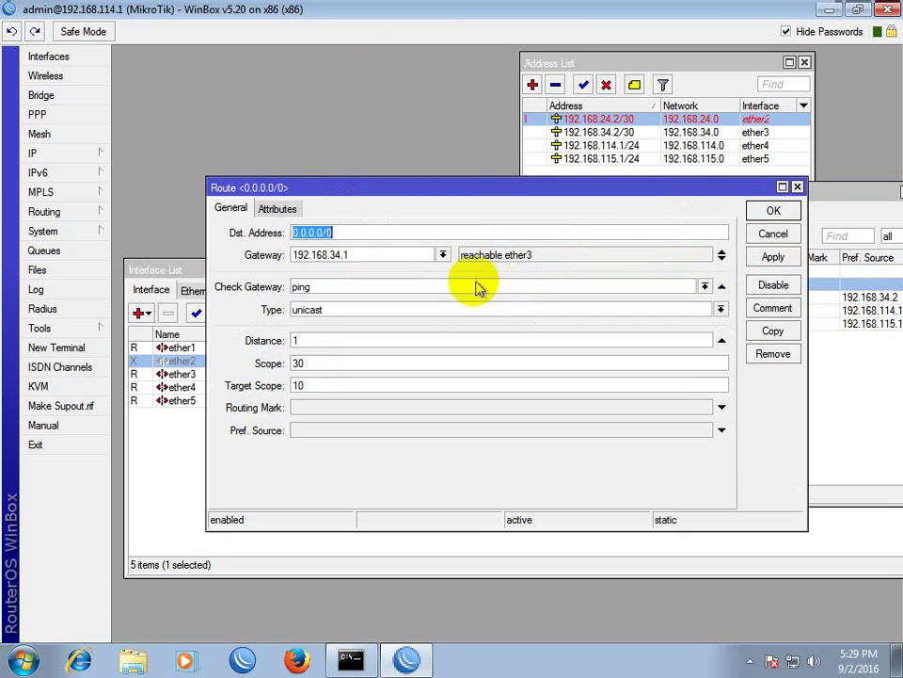
pyautogui.click(773, 211)
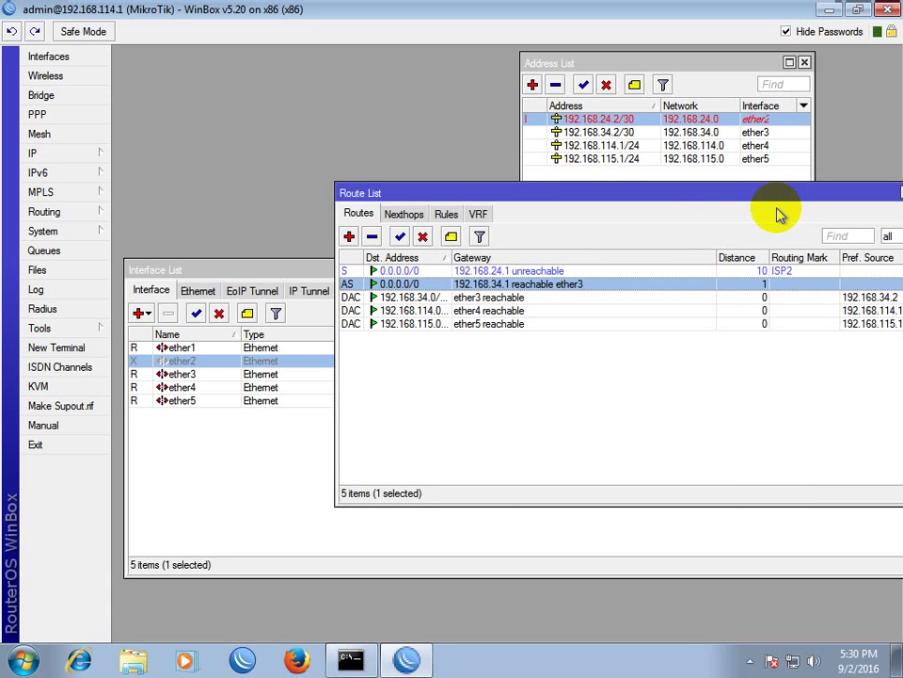
pyautogui.click(352, 661)
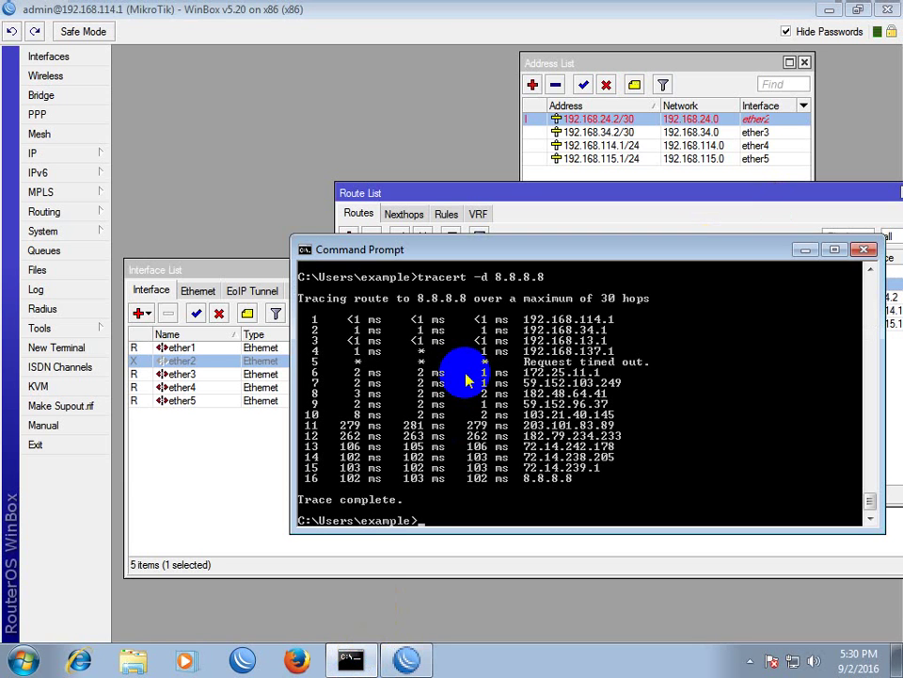
pyautogui.click(804, 250)
pyautogui.click(445, 211)
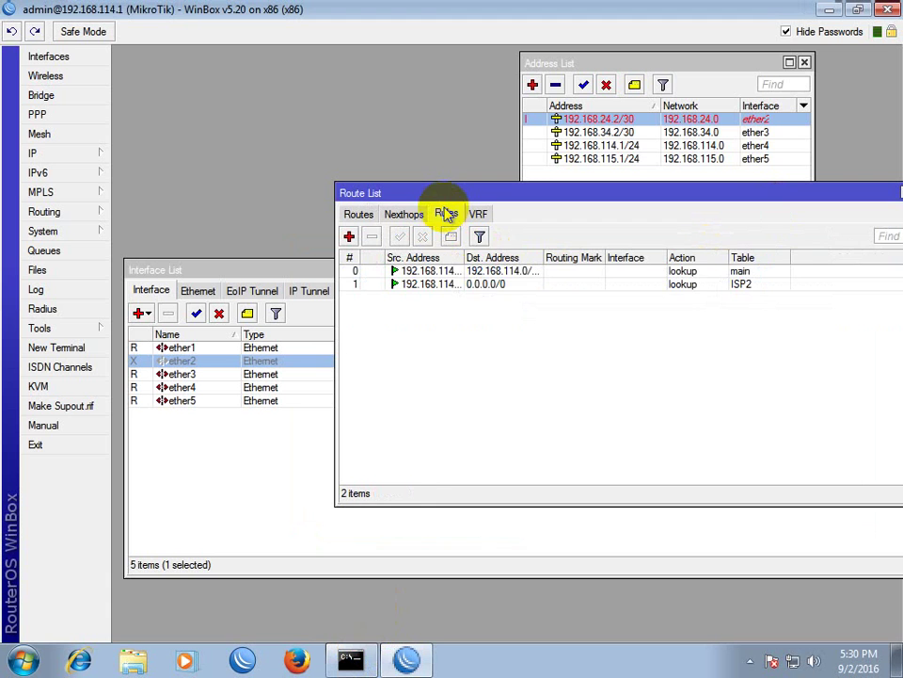
pyautogui.moveTo(463, 258); pyautogui.dragTo(483, 239)
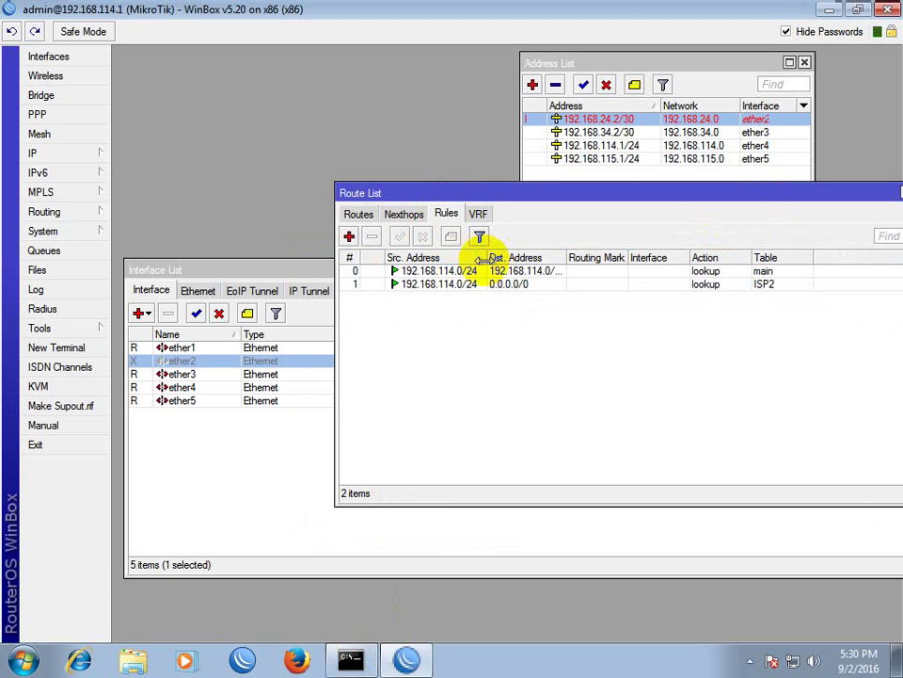
pyautogui.click(468, 270)
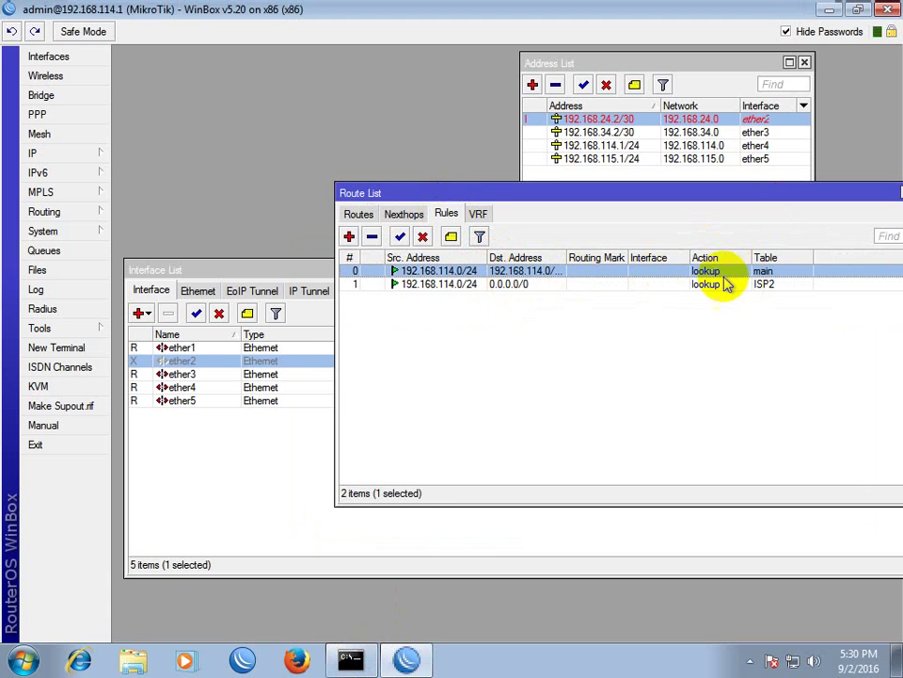
pyautogui.click(542, 284)
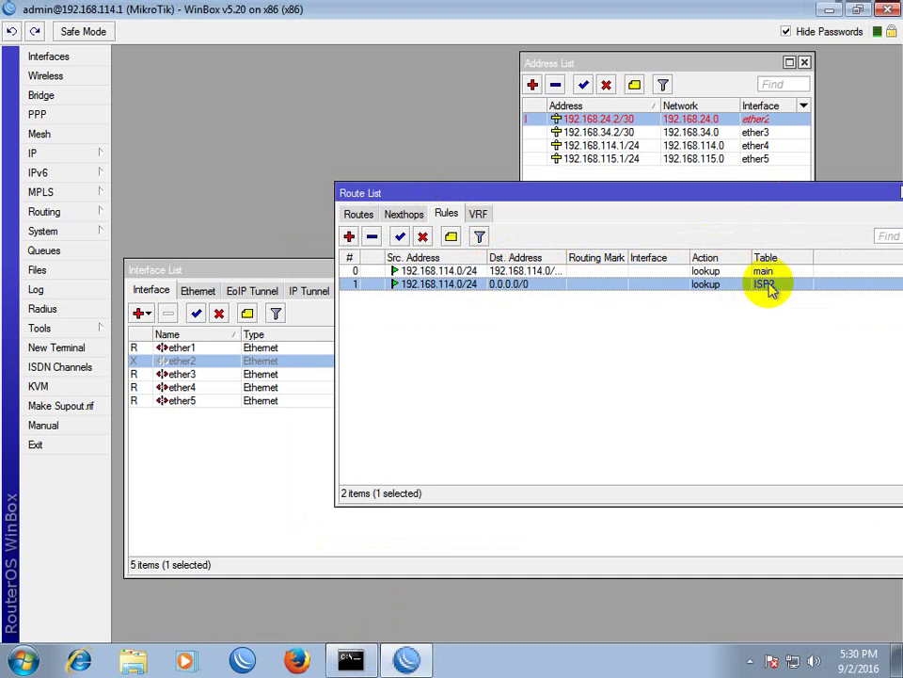
pyautogui.doubleClick(563, 285)
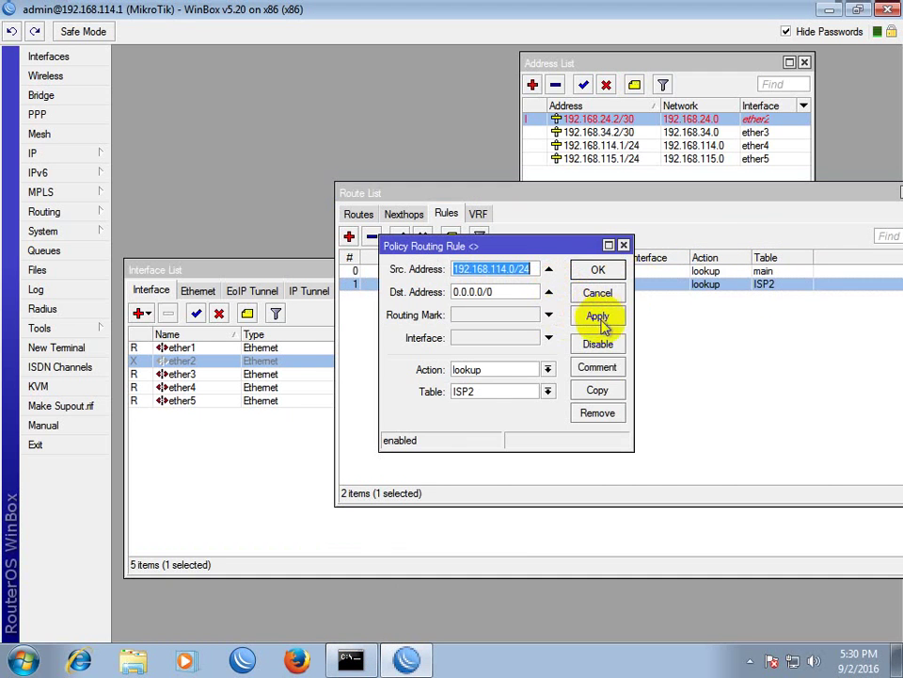
pyautogui.click(601, 392)
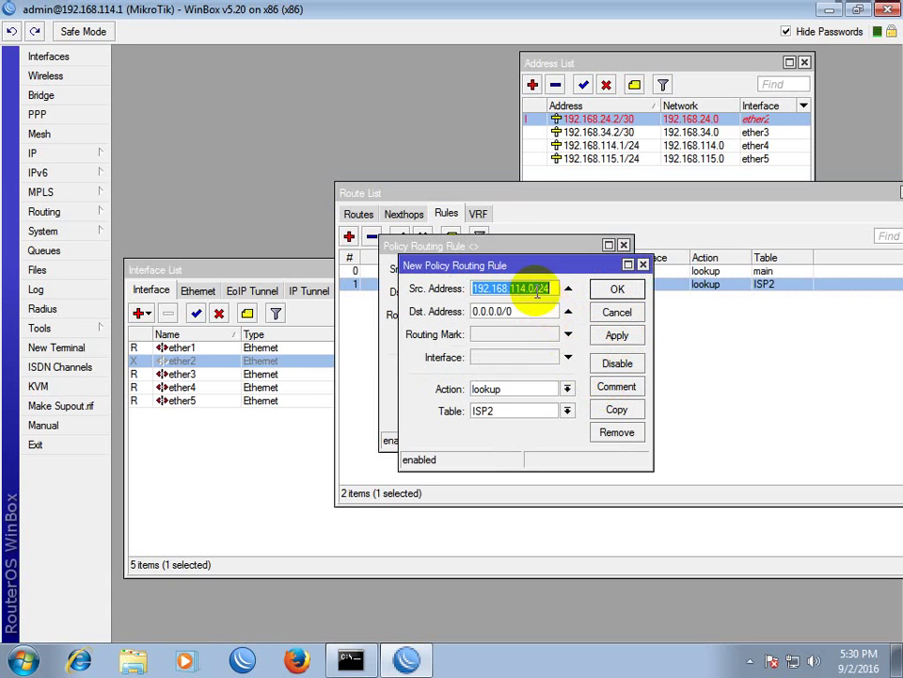
pyautogui.press('Tab')
pyautogui.press('BackSpace')
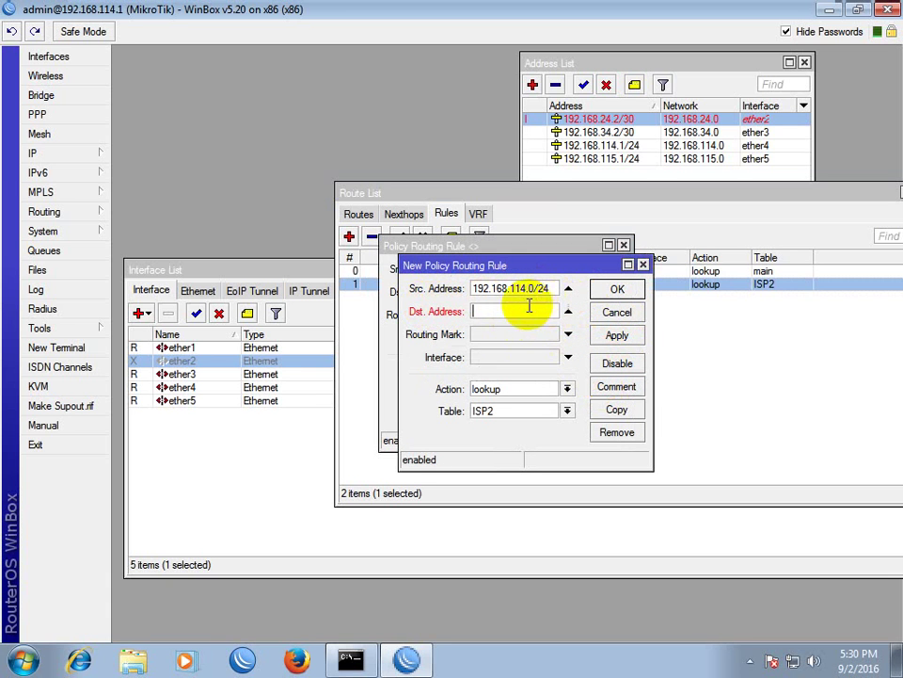
pyautogui.click(612, 312)
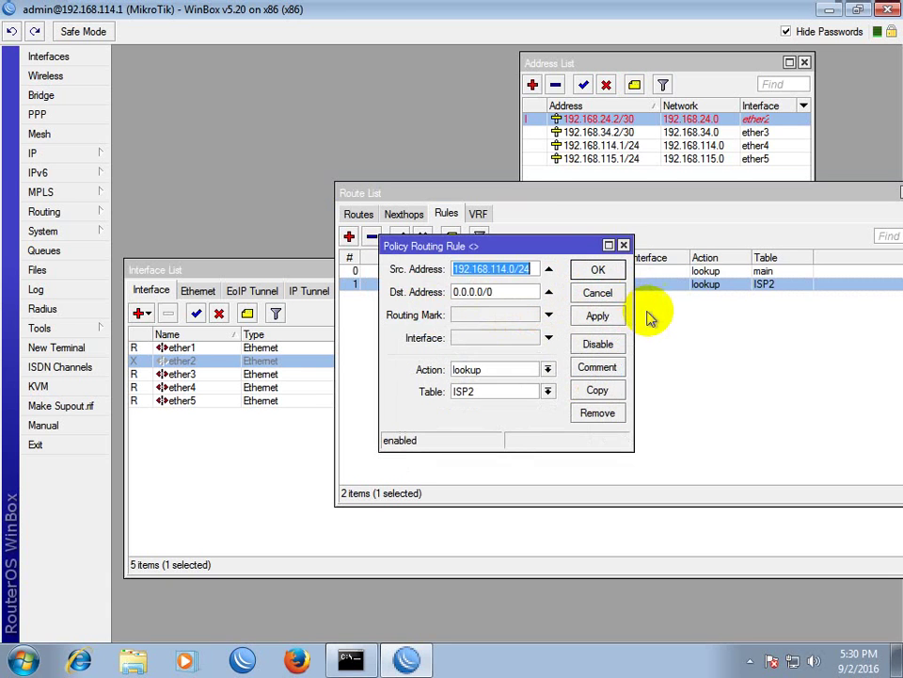
pyautogui.click(614, 293)
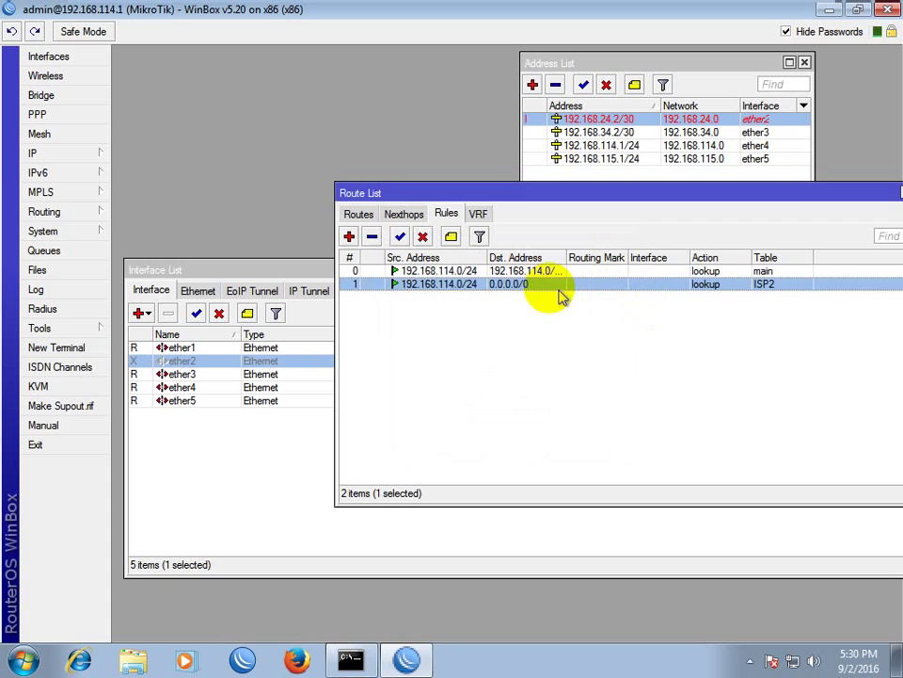
# - Add a rule with source and destination 0.0.0.0/0 that looks up table main
pyautogui.click(349, 236)
pyautogui.click(477, 269)
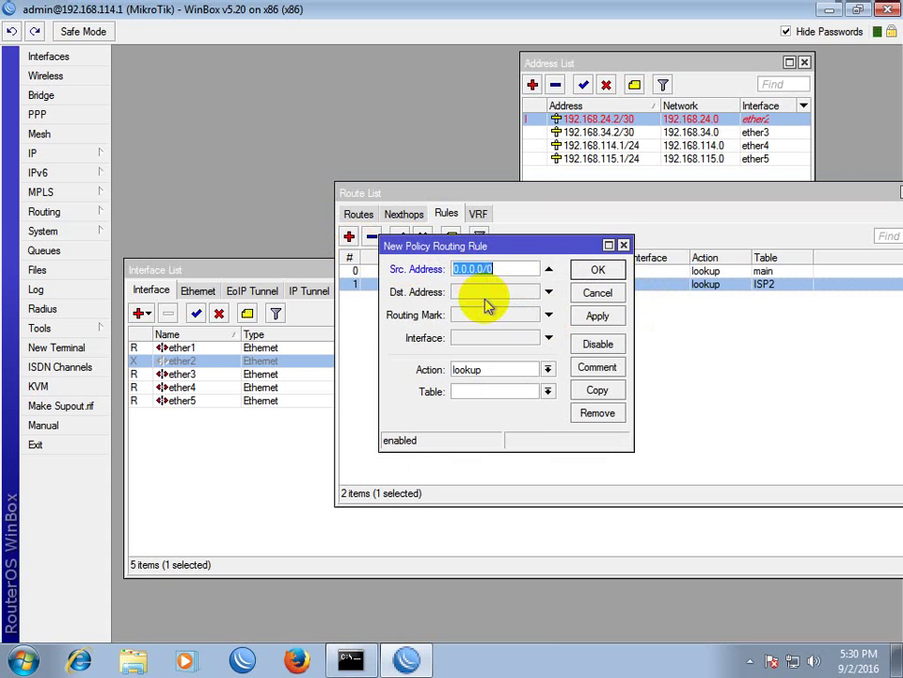
pyautogui.click(513, 293)
pyautogui.click(547, 391)
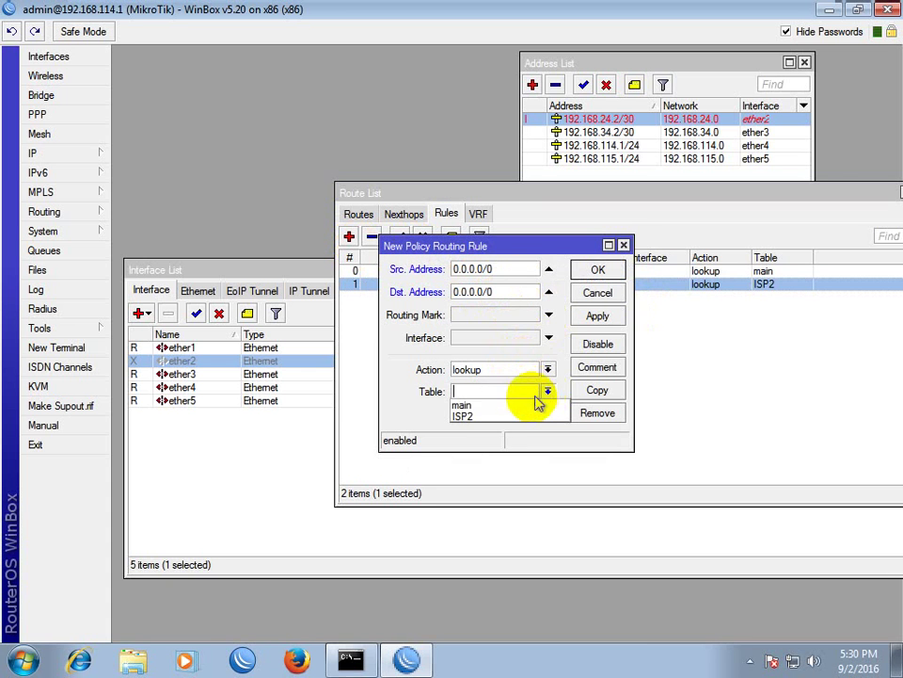
pyautogui.click(496, 402)
pyautogui.click(598, 269)
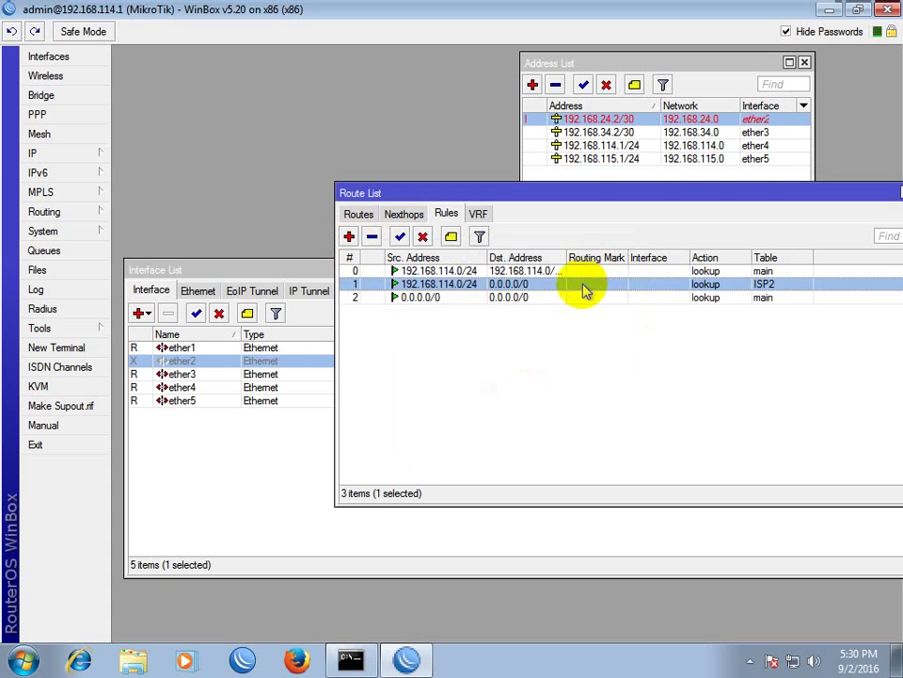
pyautogui.click(543, 299)
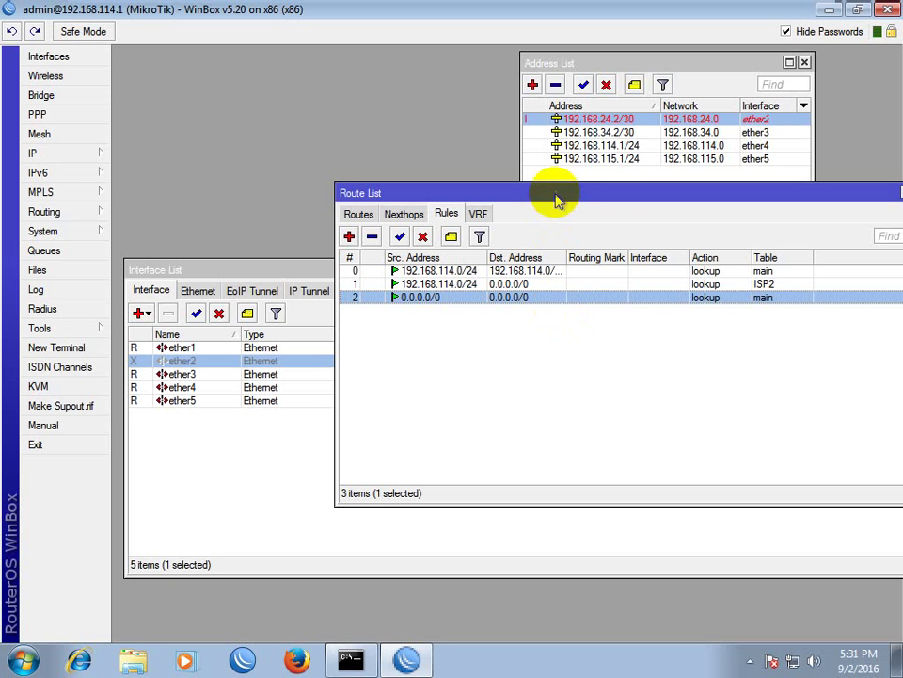
# - Enable the disabled ether2 interface again from the Interface List
pyautogui.moveTo(549, 192); pyautogui.dragTo(546, 131)
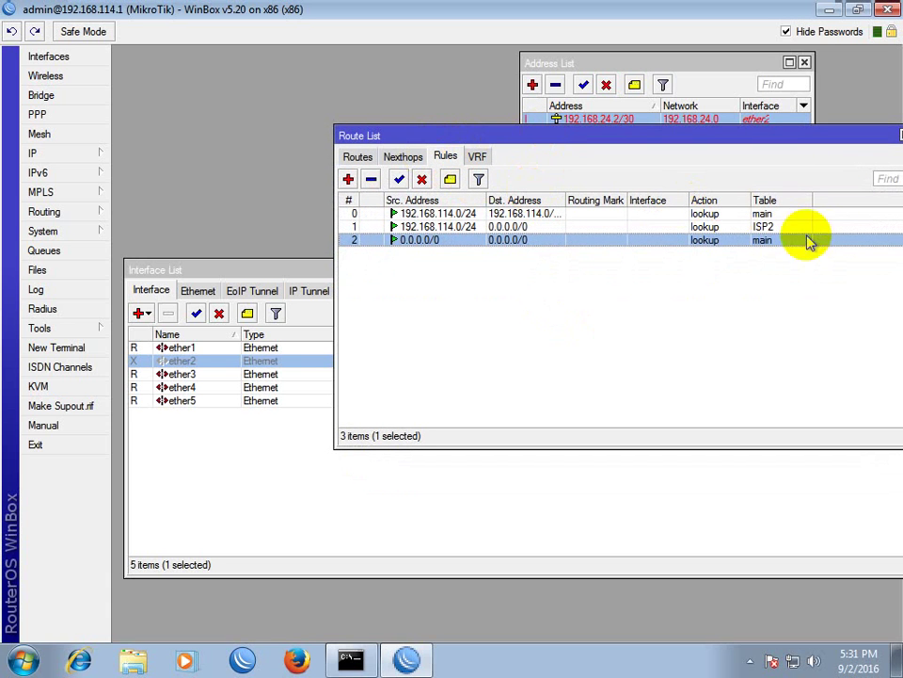
pyautogui.click(738, 227)
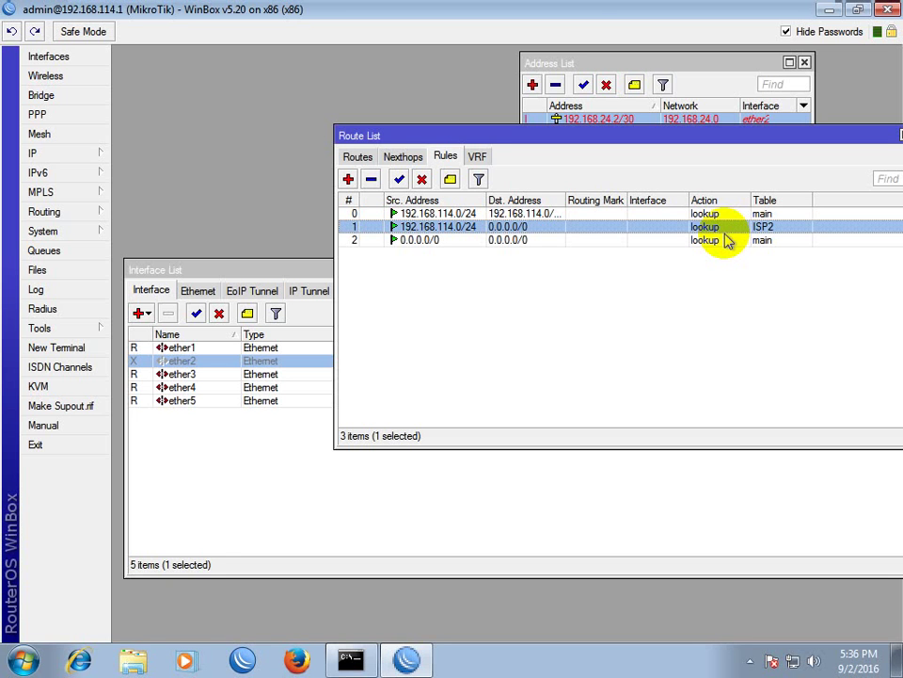
pyautogui.click(237, 362)
pyautogui.click(196, 312)
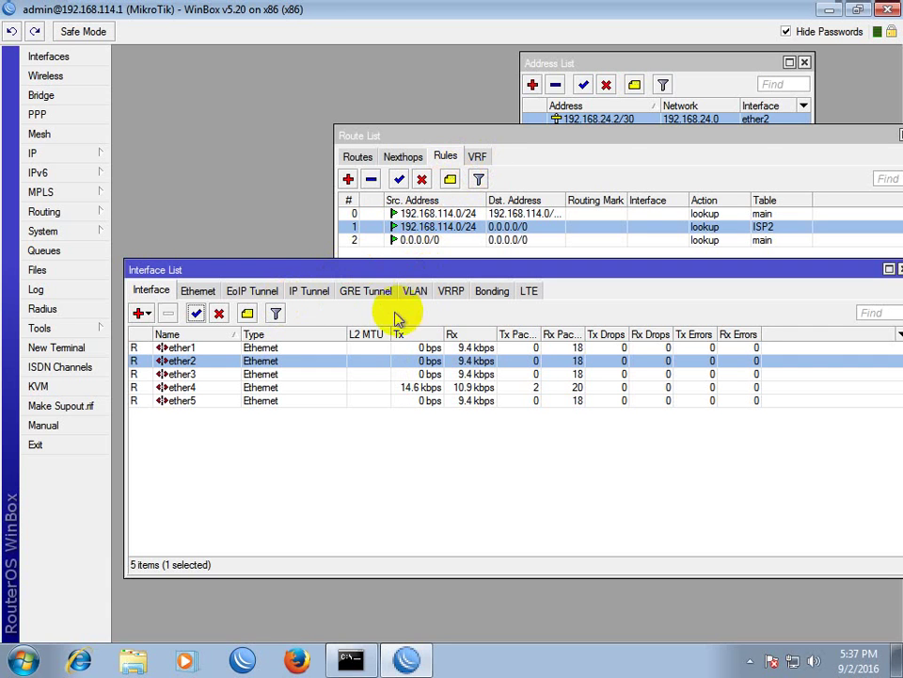
# - Reopen the Route List showing routes, and bring the Address List with 192.168.24.2/30 forward
pyautogui.click(607, 64)
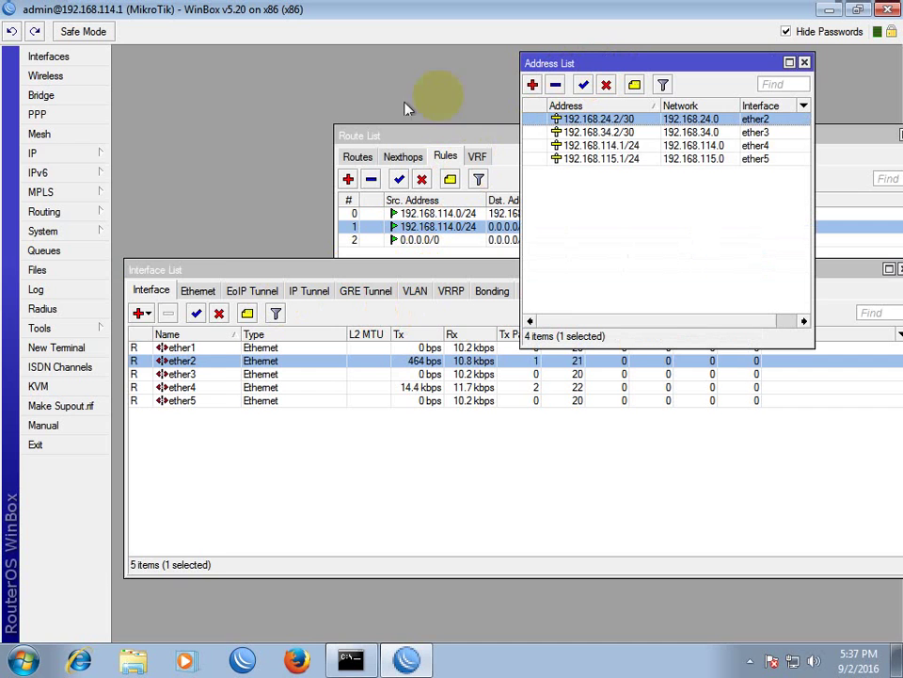
pyautogui.click(34, 155)
pyautogui.click(150, 408)
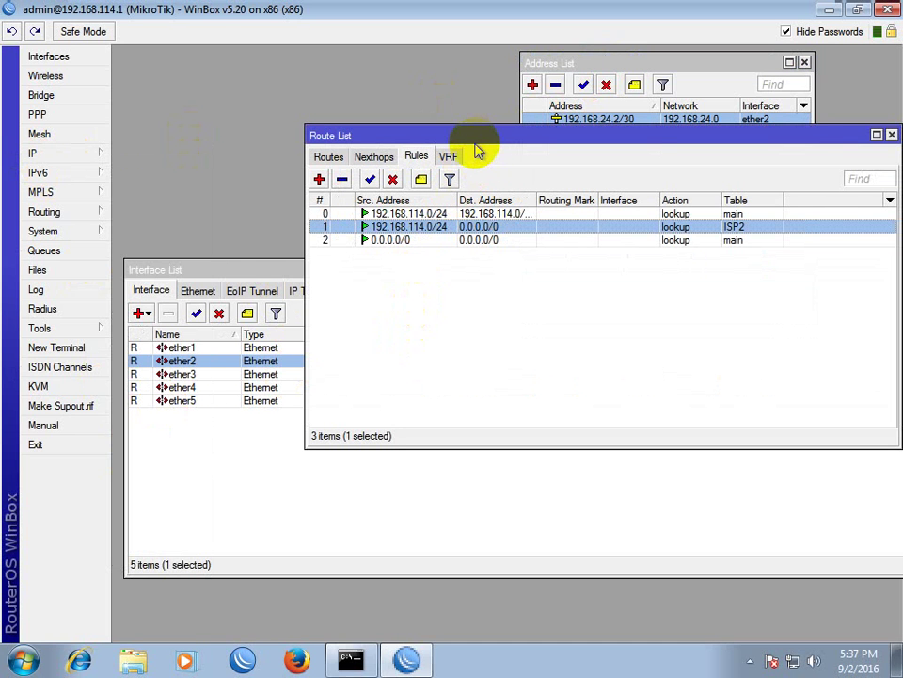
pyautogui.moveTo(470, 141); pyautogui.dragTo(362, 139)
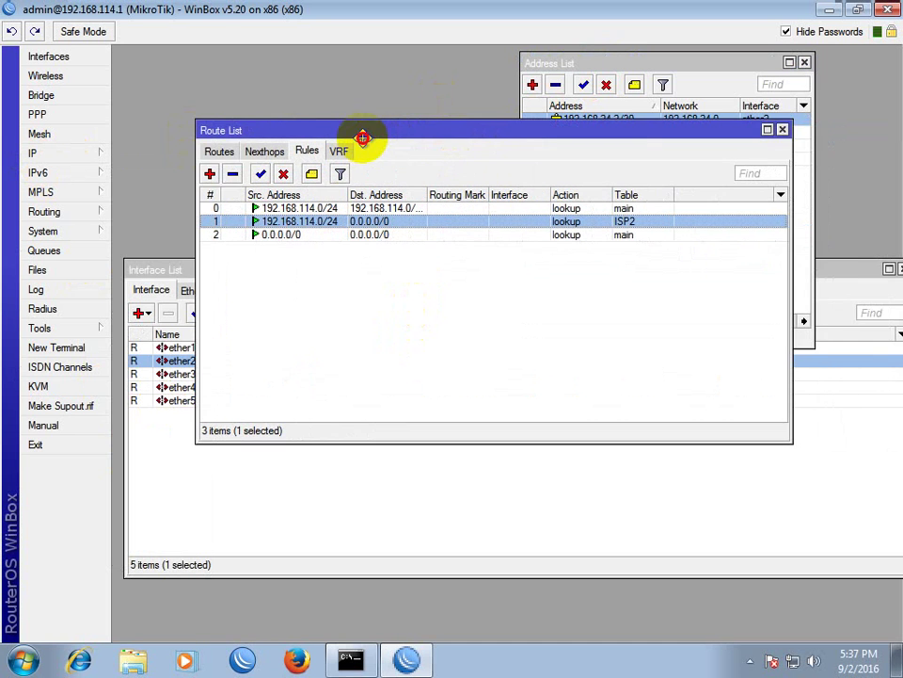
pyautogui.click(217, 152)
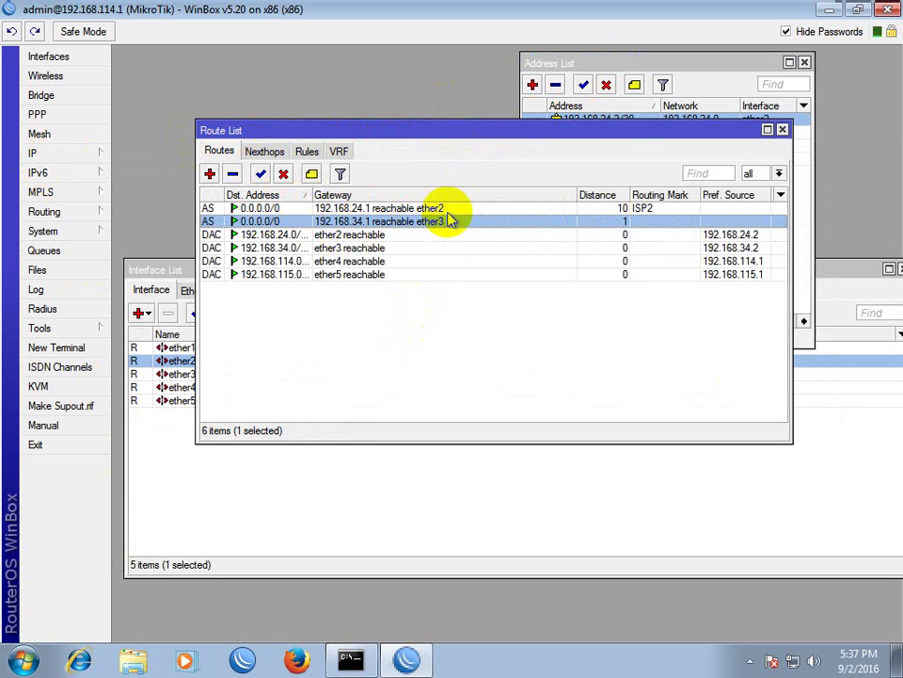
pyautogui.click(720, 71)
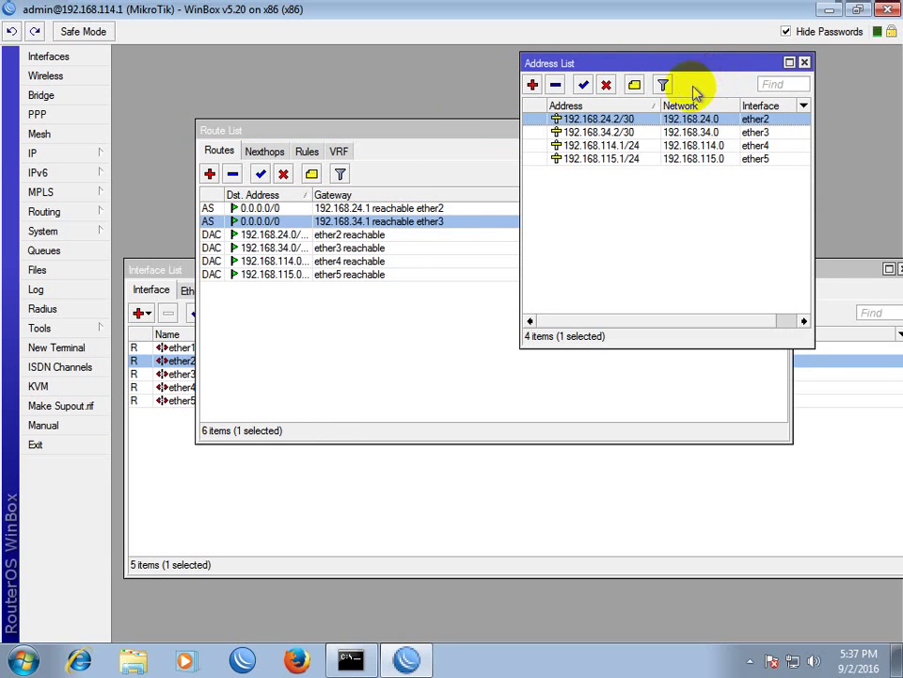
# - Select all three routing rules with Ctrl+A, disable them, and go back to Routes
pyautogui.click(310, 153)
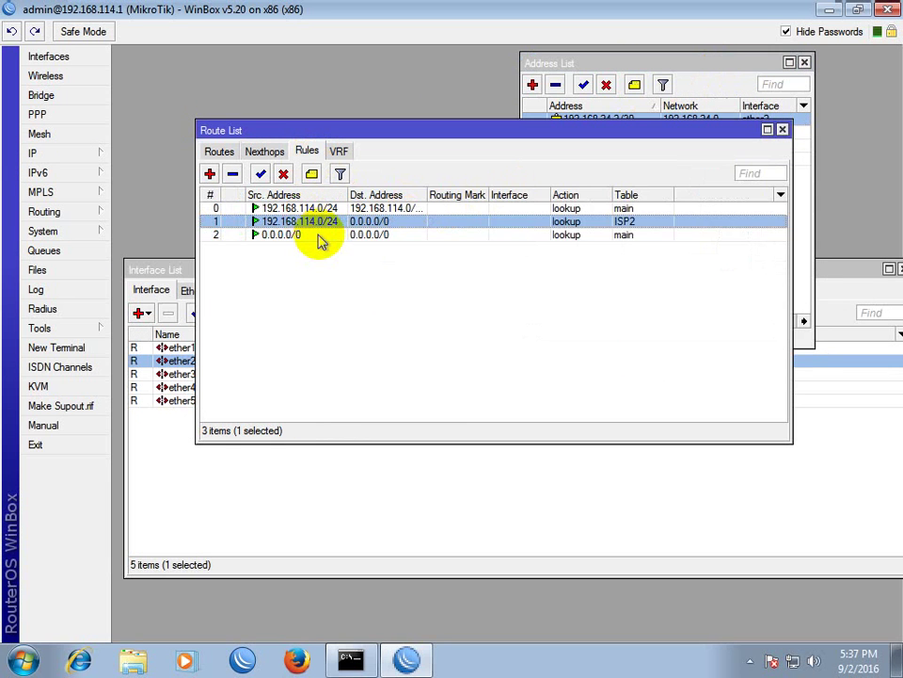
pyautogui.click(320, 235)
pyautogui.hotkey('ctrl', 'a')
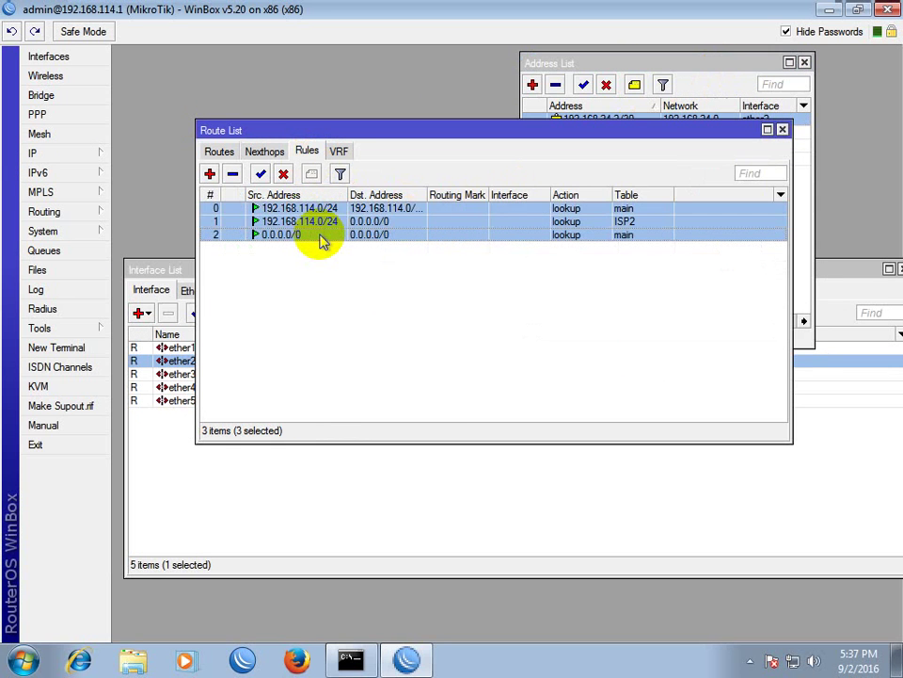
pyautogui.click(283, 174)
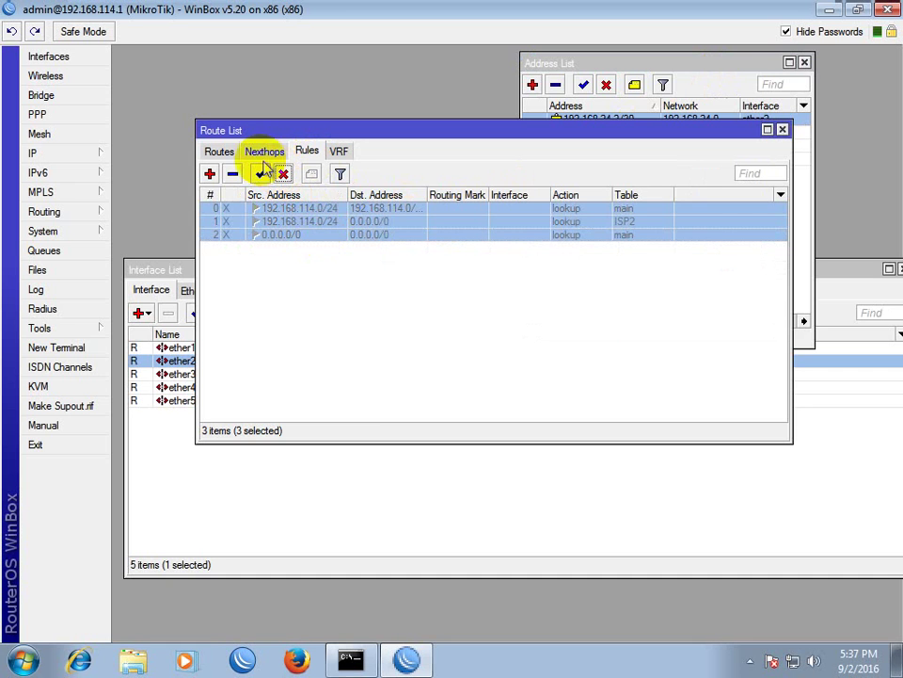
pyautogui.click(222, 153)
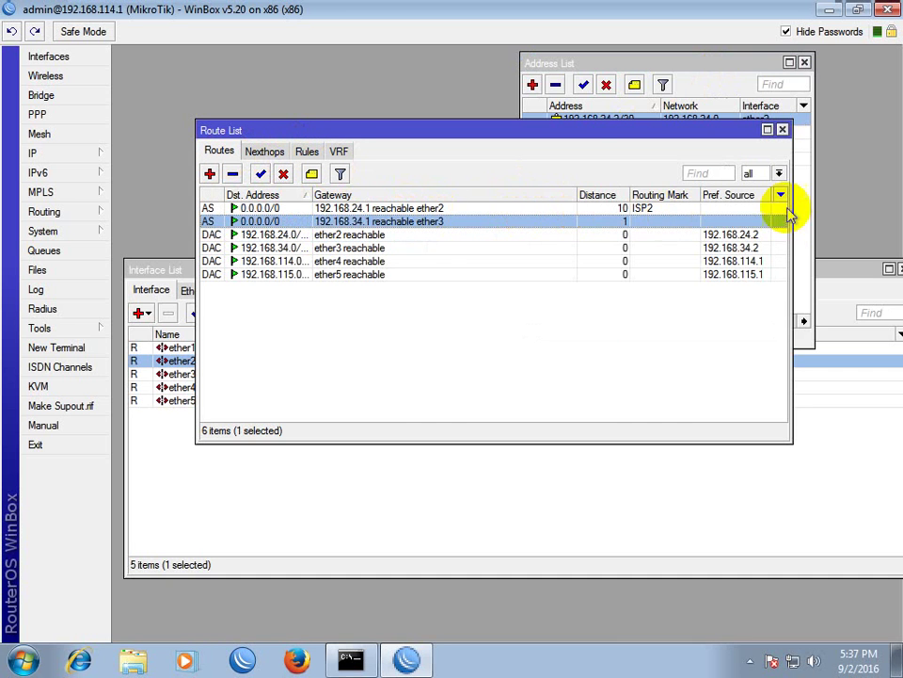
# - Remove the ISP2 routing mark from the ether2 default route via 192.168.24.1, then recheck it
pyautogui.doubleClick(637, 209)
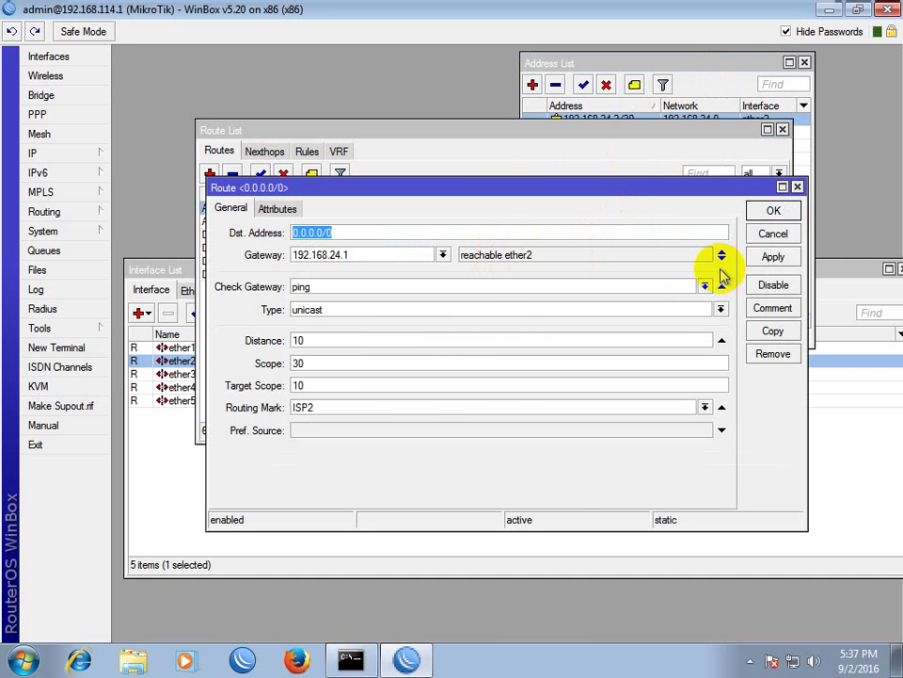
pyautogui.doubleClick(352, 408)
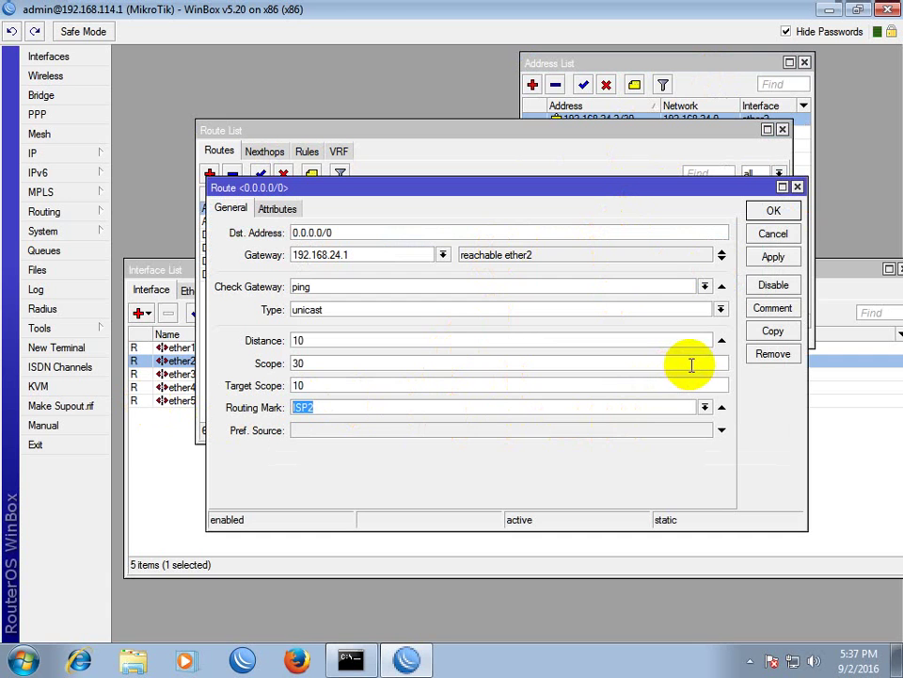
pyautogui.click(722, 407)
pyautogui.click(764, 215)
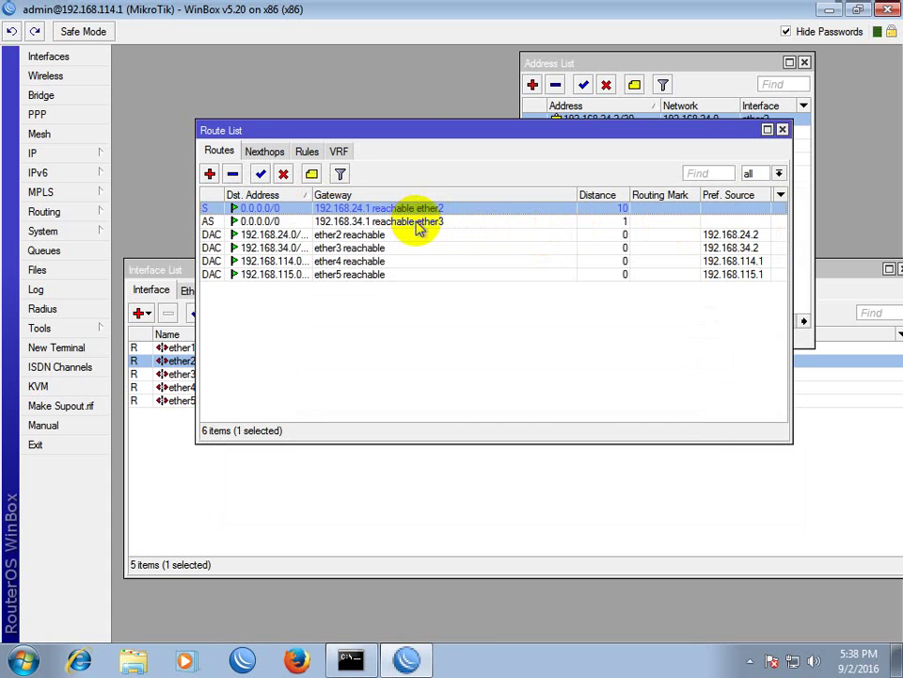
pyautogui.doubleClick(414, 208)
pyautogui.click(383, 252)
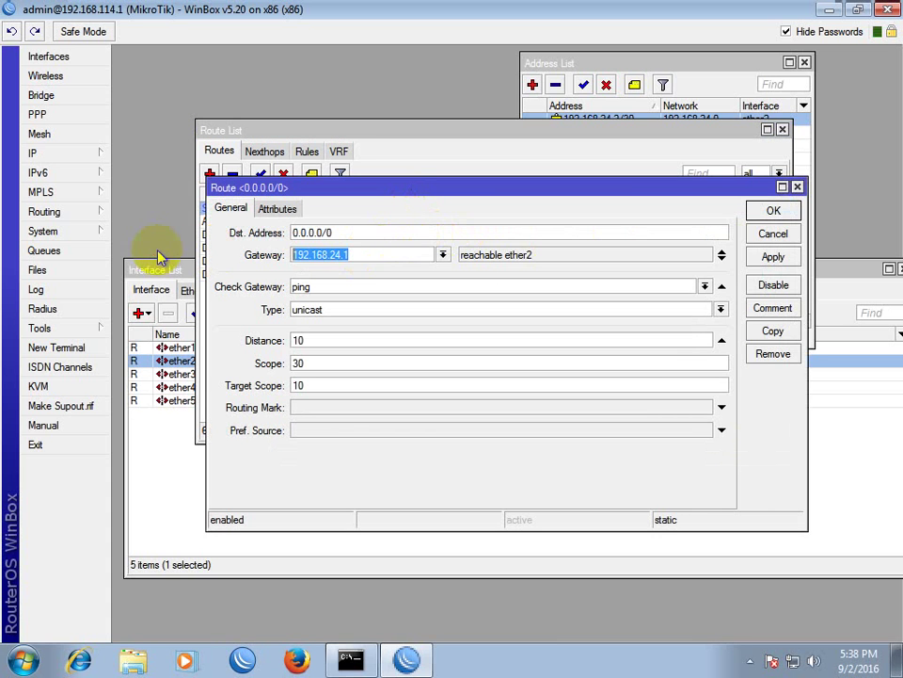
pyautogui.click(765, 241)
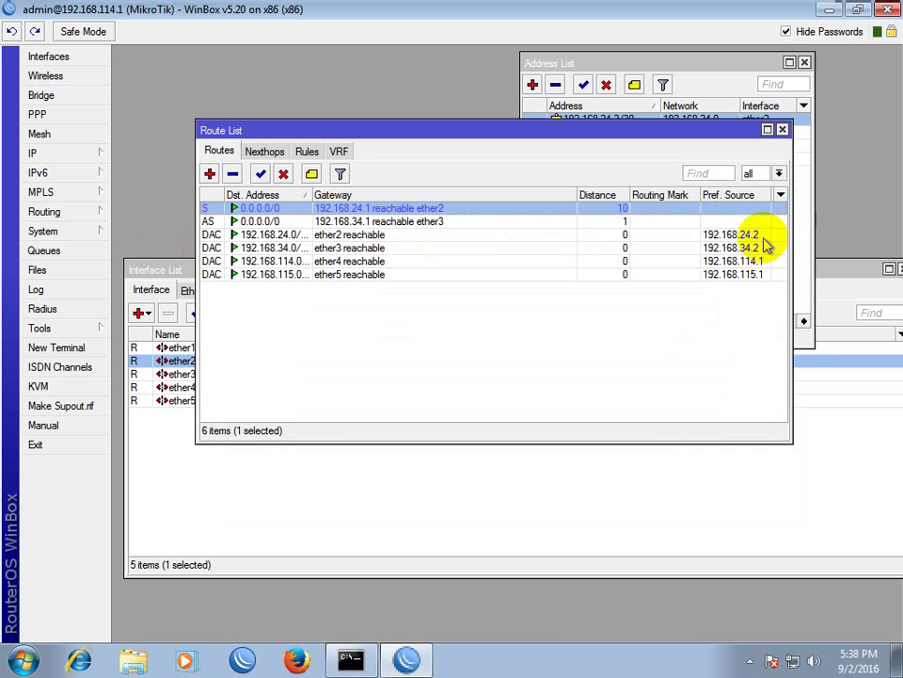
# - Open the ether3 default route and try appending 192.168.24.1 to its gateway, then erase it
pyautogui.doubleClick(424, 224)
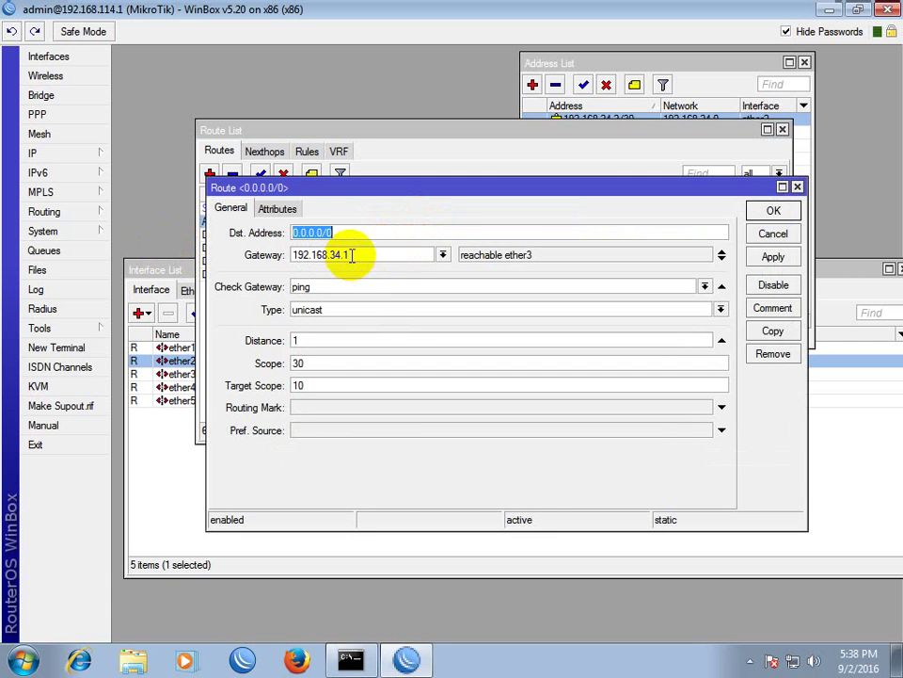
pyautogui.click(354, 255)
pyautogui.write(', 192.168.24.1')
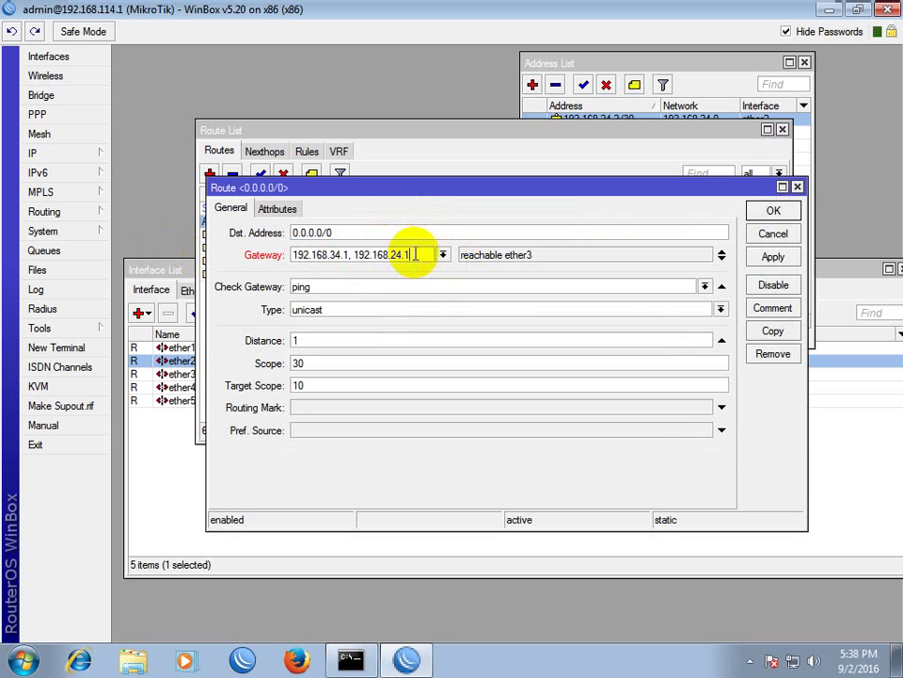
pyautogui.press('BackSpace')
pyautogui.press('BackSpace')
pyautogui.press('BackSpace')
pyautogui.press('BackSpace')
pyautogui.press('BackSpace')
pyautogui.press('BackSpace')
pyautogui.press('BackSpace')
pyautogui.press('BackSpace')
pyautogui.press('BackSpace')
pyautogui.press('BackSpace')
pyautogui.press('BackSpace')
pyautogui.press('BackSpace')
pyautogui.press('BackSpace')
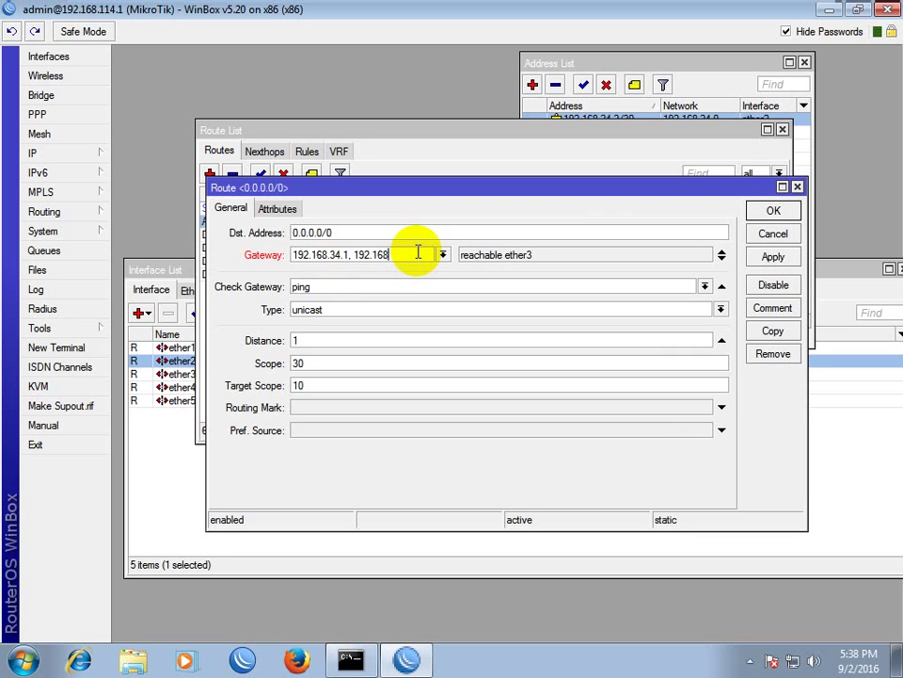
pyautogui.press('BackSpace')
# - Add a second gateway row to the ether3 route and enter 192.168.24.1 beside 192.168.34.1
pyautogui.click(721, 260)
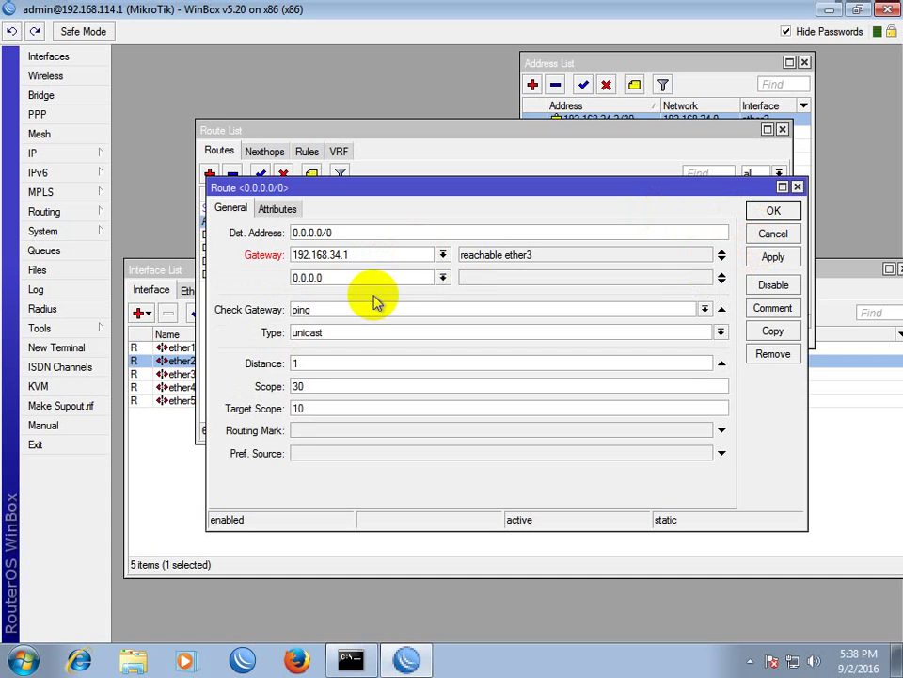
pyautogui.moveTo(318, 134); pyautogui.dragTo(302, 105)
pyautogui.click(416, 483)
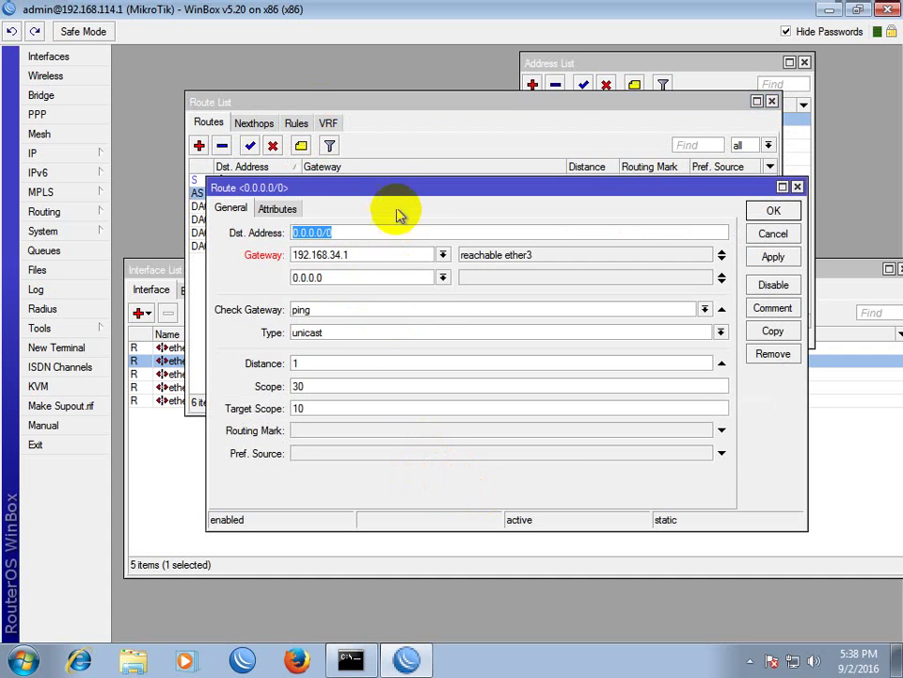
pyautogui.moveTo(399, 191); pyautogui.dragTo(397, 256)
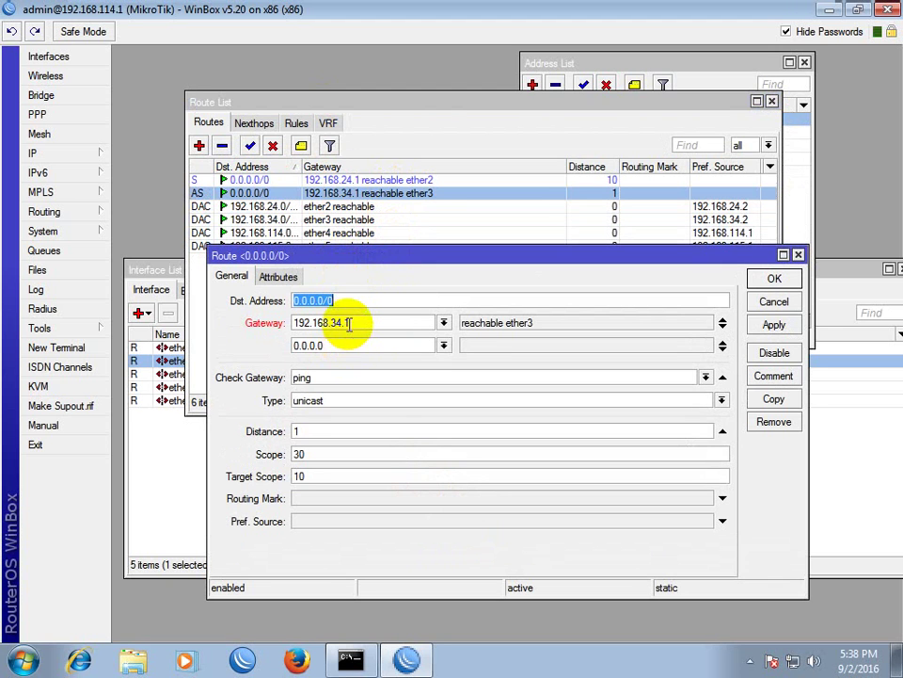
pyautogui.press('Tab')
pyautogui.hotkey('ctrl', 'c')
pyautogui.press('Tab')
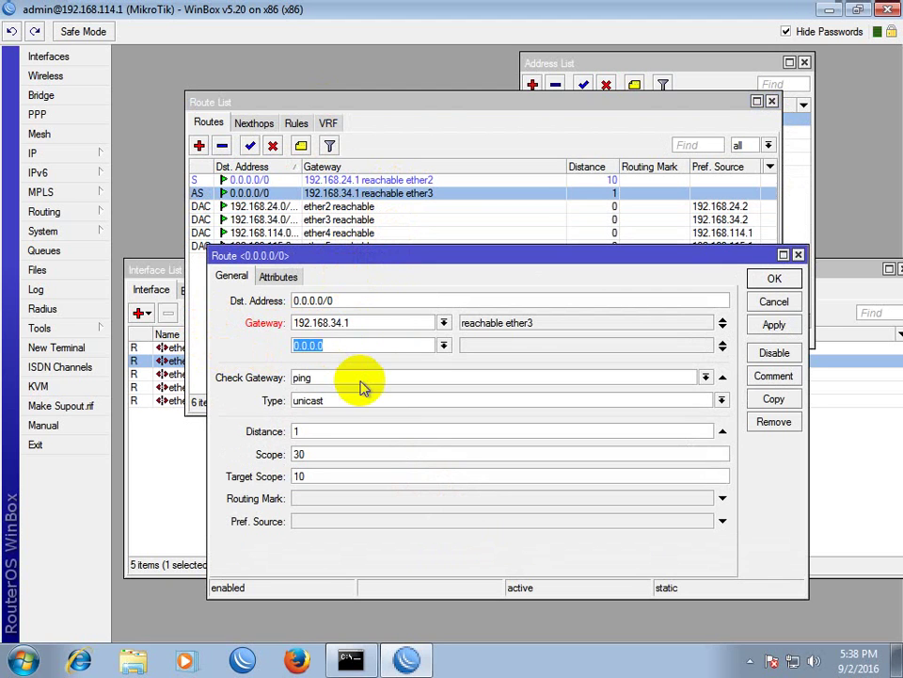
pyautogui.hotkey('ctrl', 'v')
pyautogui.press('Left')
pyautogui.press('Left')
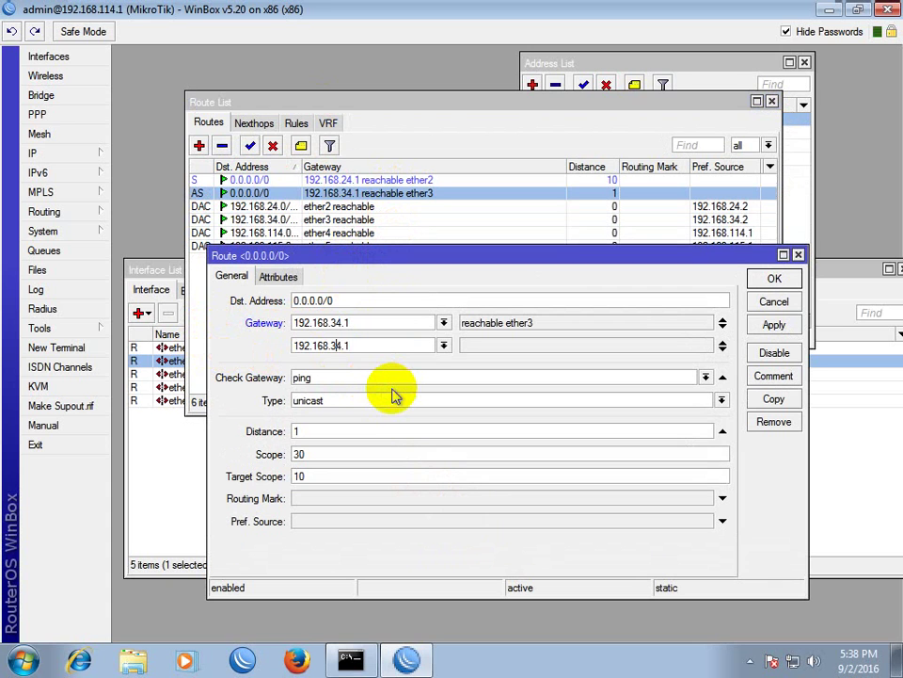
pyautogui.press('BackSpace')
pyautogui.write('2')
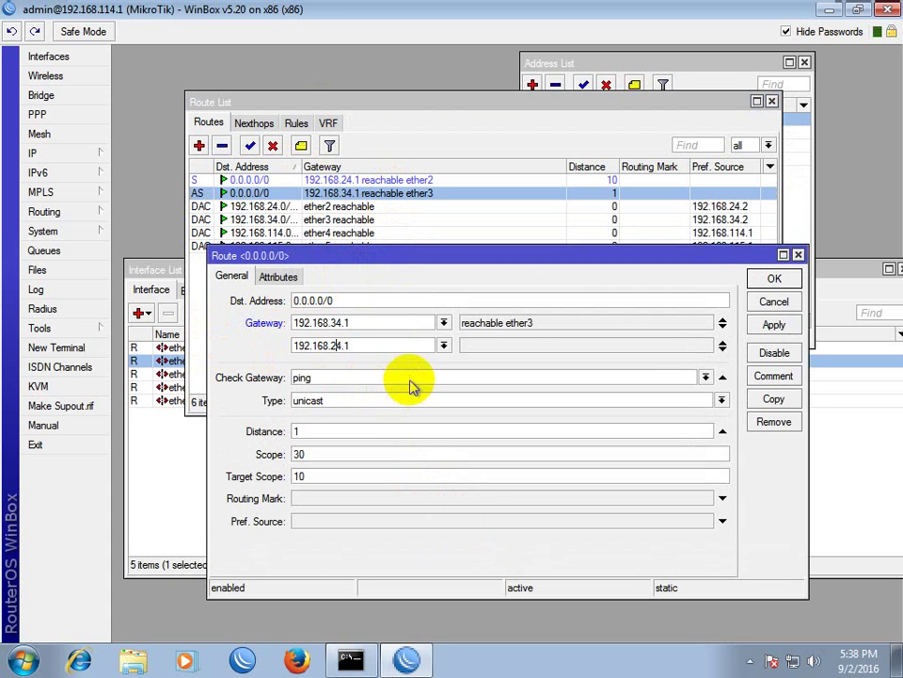
# - Save the two-gateway route and remove the separate ether2 0.0.0.0/0 route
pyautogui.click(776, 279)
pyautogui.click(429, 181)
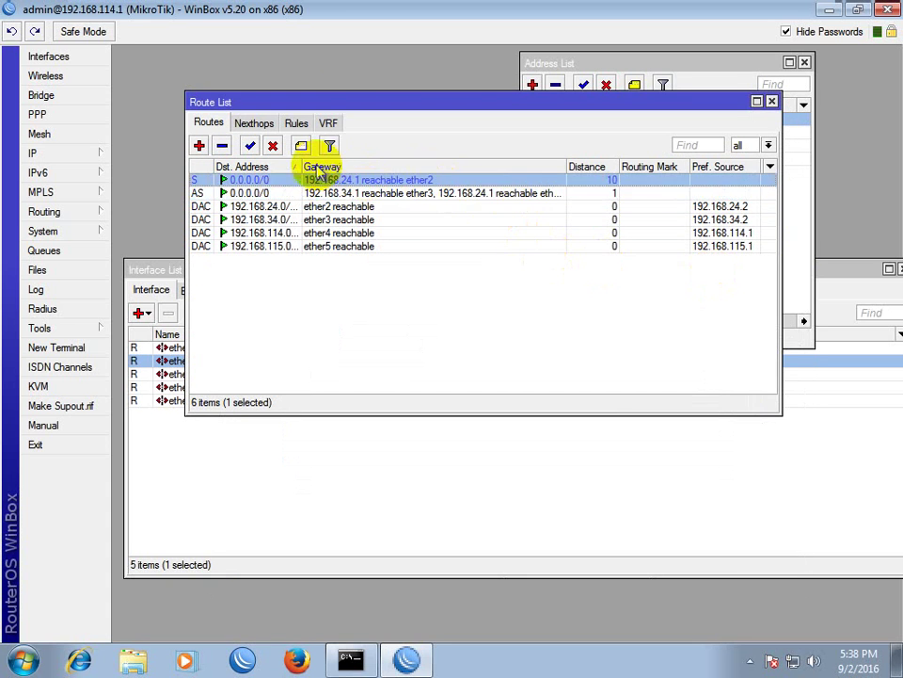
pyautogui.click(222, 145)
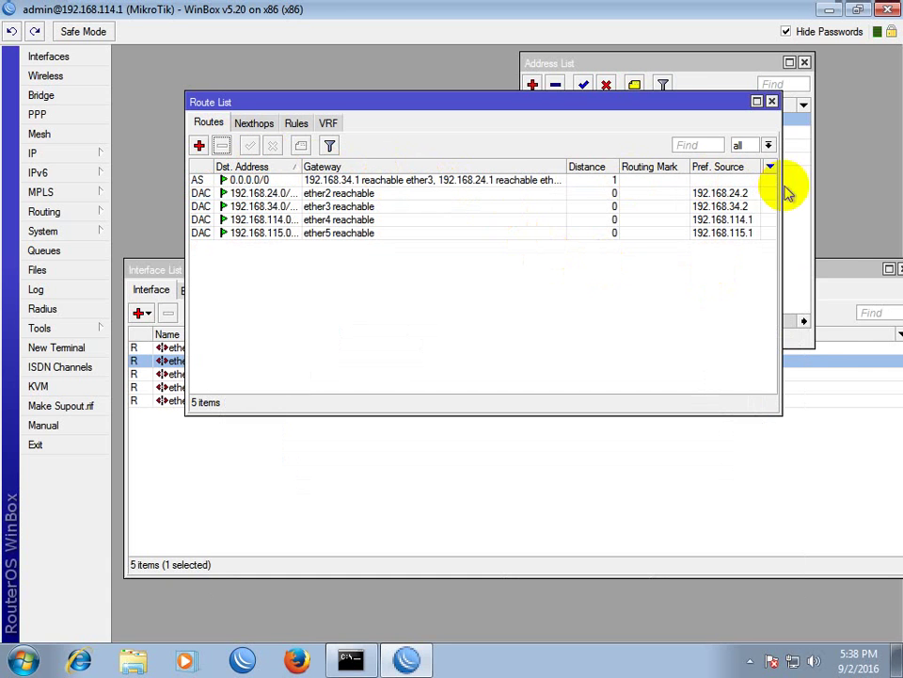
# - Widen the Route List window and Gateway column to show both gateways of the default route
pyautogui.moveTo(781, 185); pyautogui.dragTo(826, 184)
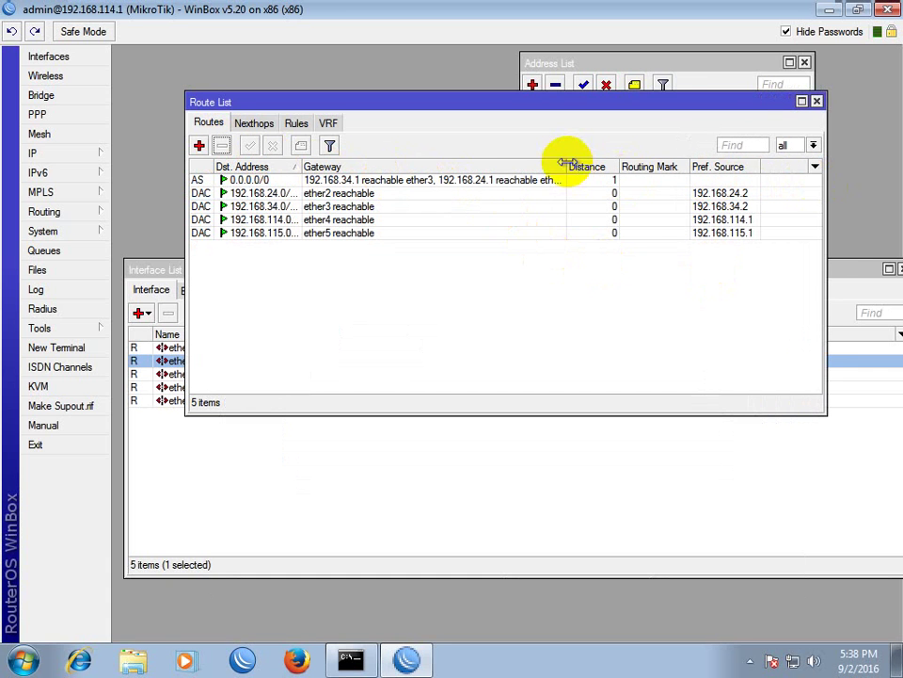
pyautogui.moveTo(567, 166); pyautogui.dragTo(612, 165)
pyautogui.click(360, 183)
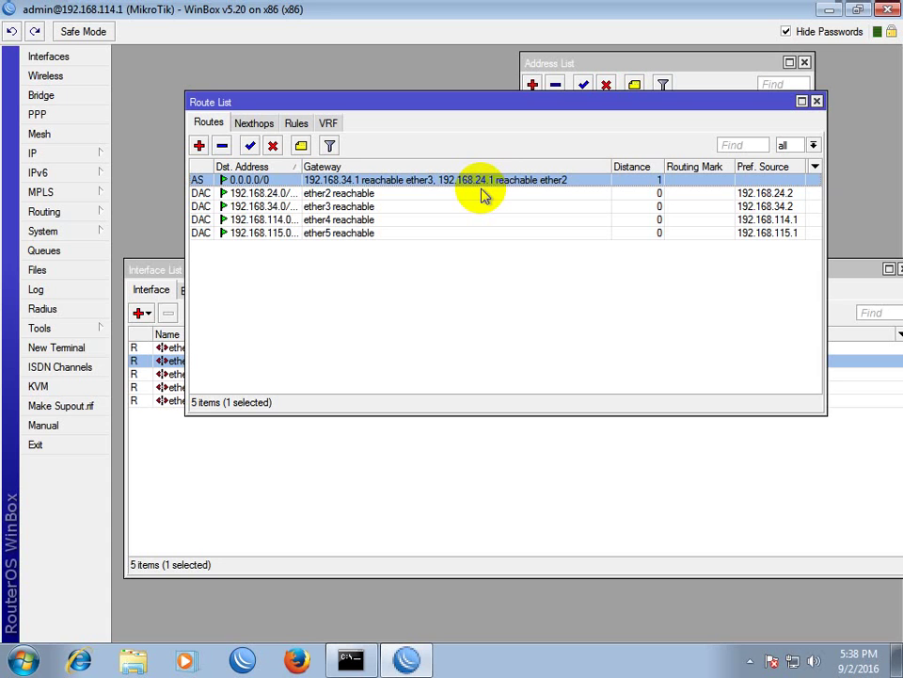
# - Rerun tracert -d 8.8.8.8 in Command Prompt on the first client
pyautogui.click(350, 658)
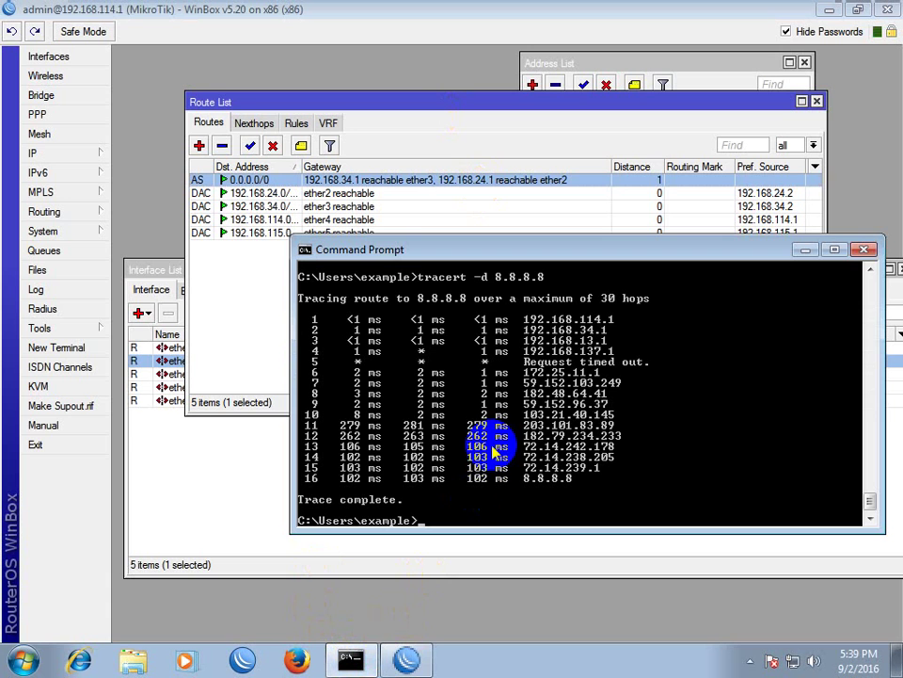
pyautogui.press('Up')
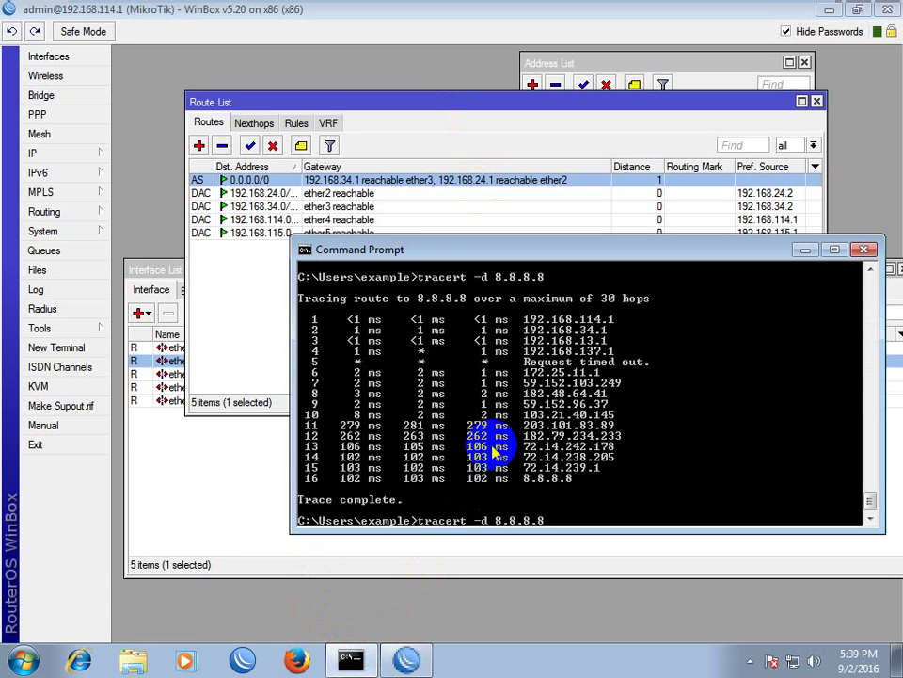
pyautogui.press('Return')
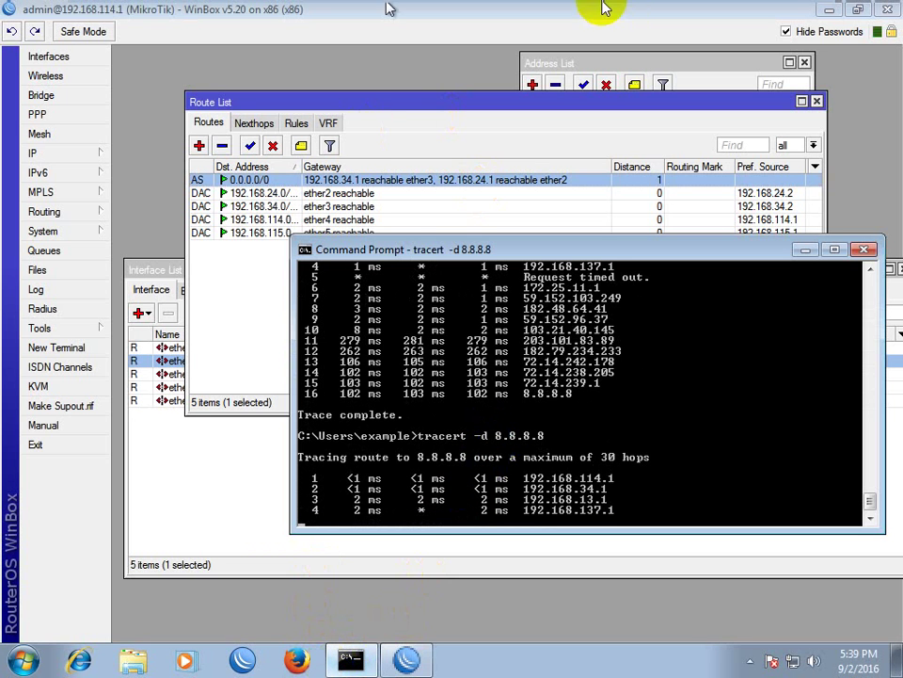
# - On the second client VM, rerun tracert -d 8.8.8.8 and stop it
pyautogui.moveTo(625, 8)
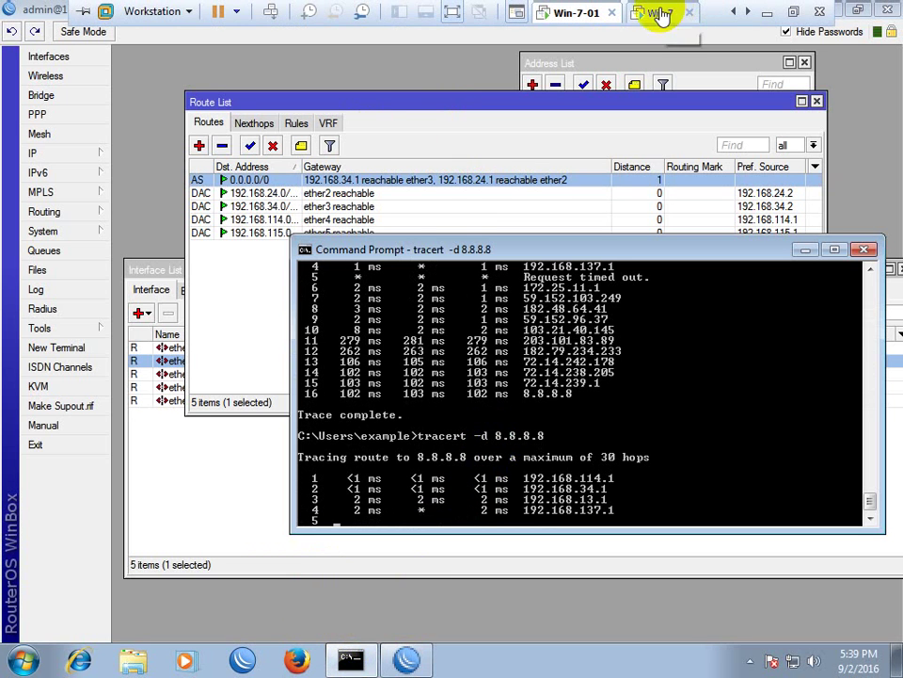
pyautogui.click(660, 13)
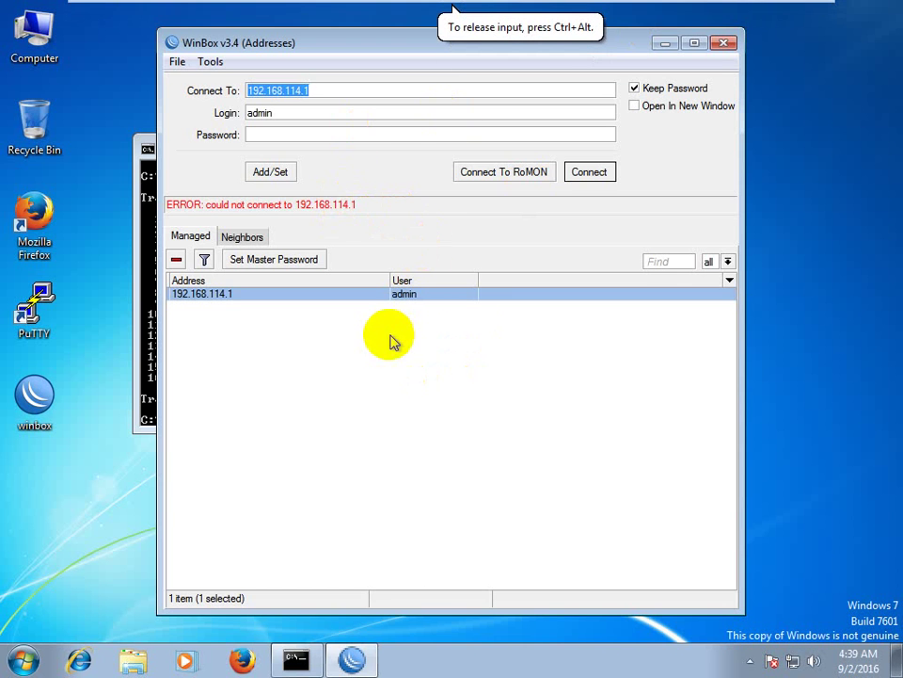
pyautogui.doubleClick(370, 295)
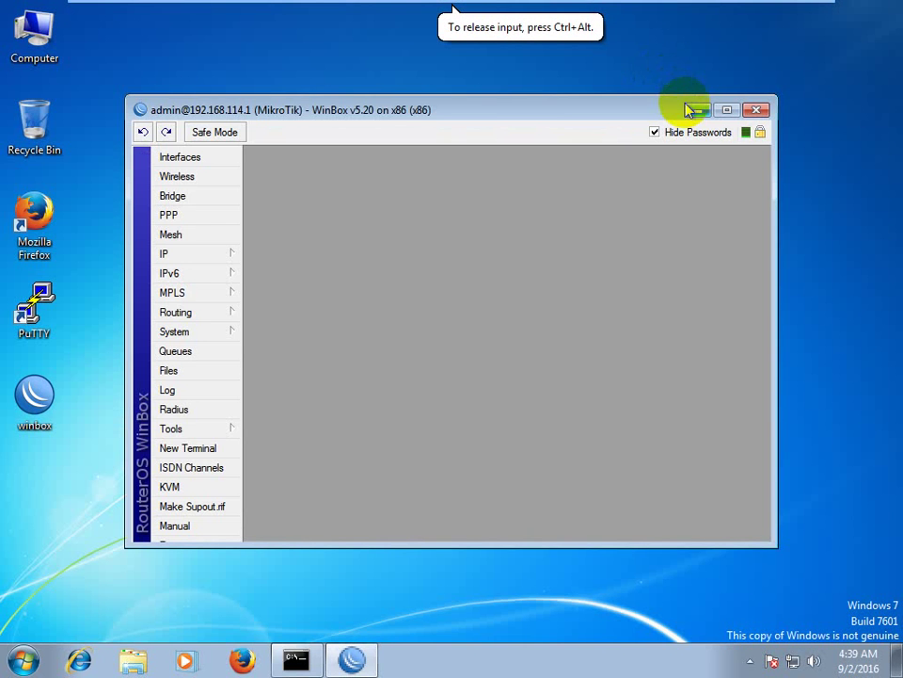
pyautogui.click(696, 108)
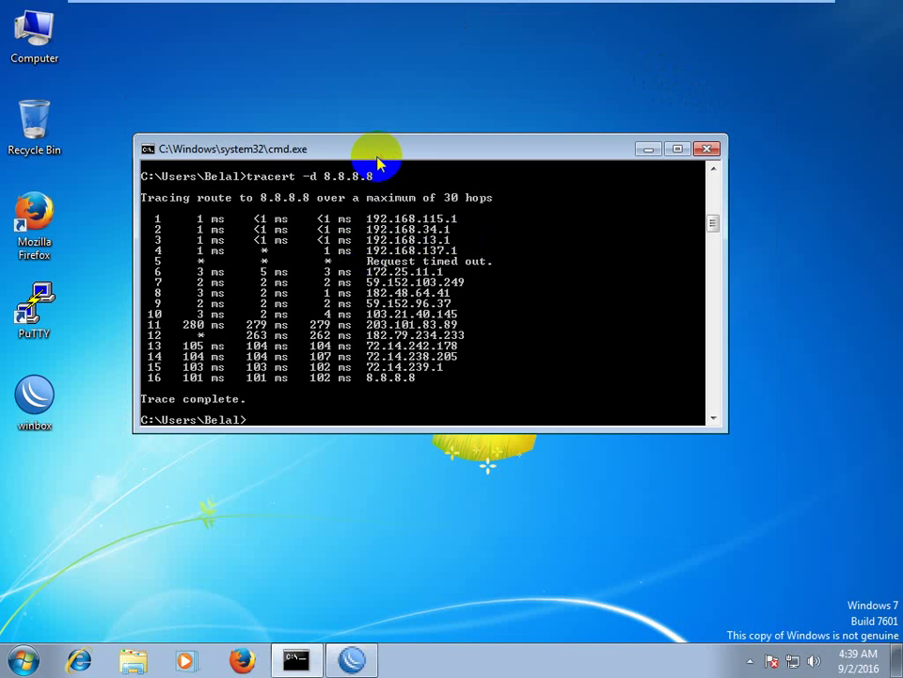
pyautogui.press('Up')
pyautogui.press('Return')
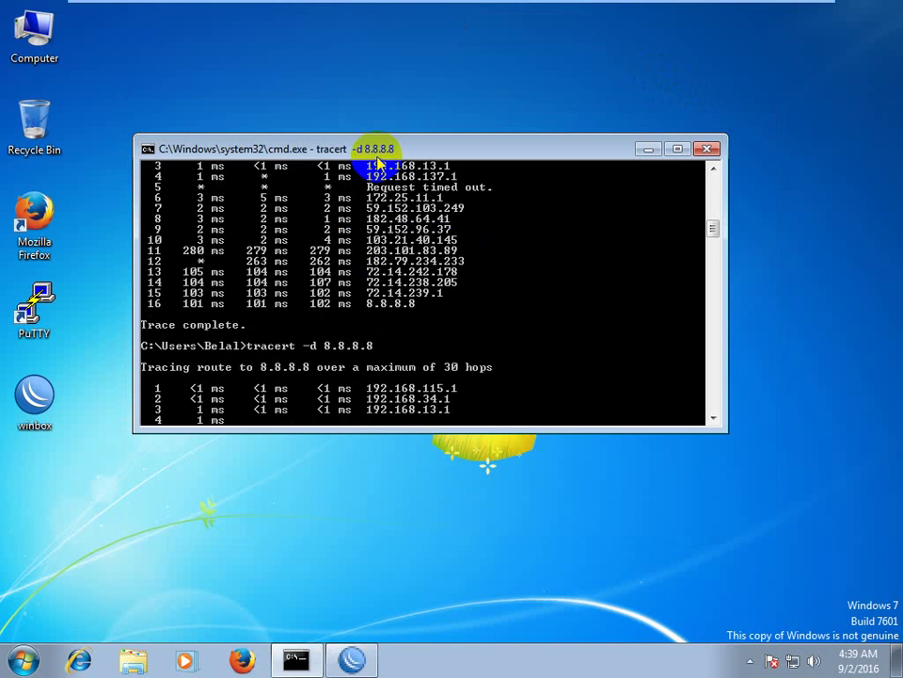
pyautogui.hotkey('ctrl', 'c')
# - Flush the DNS resolver cache with ipconfig /flushdns, running it several times
pyautogui.press('Return')
pyautogui.press('Return')
pyautogui.press('Return')
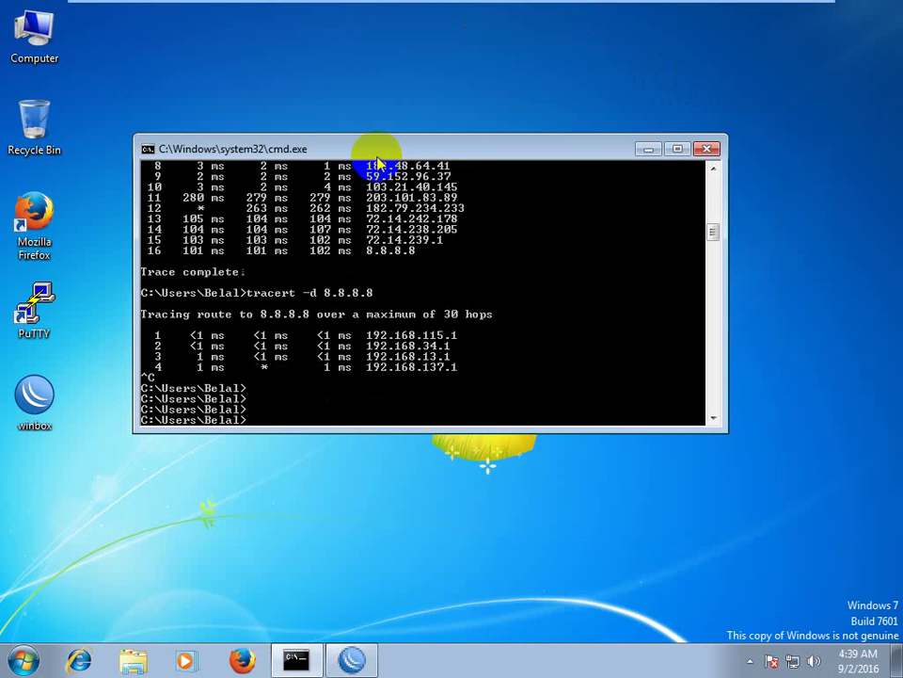
pyautogui.write('o')
pyautogui.press('BackSpace')
pyautogui.write('ip')
pyautogui.press('BackSpace')
pyautogui.write('i')
pyautogui.press('BackSpace')
pyautogui.write('pconfig /flushdns')
pyautogui.press('Return')
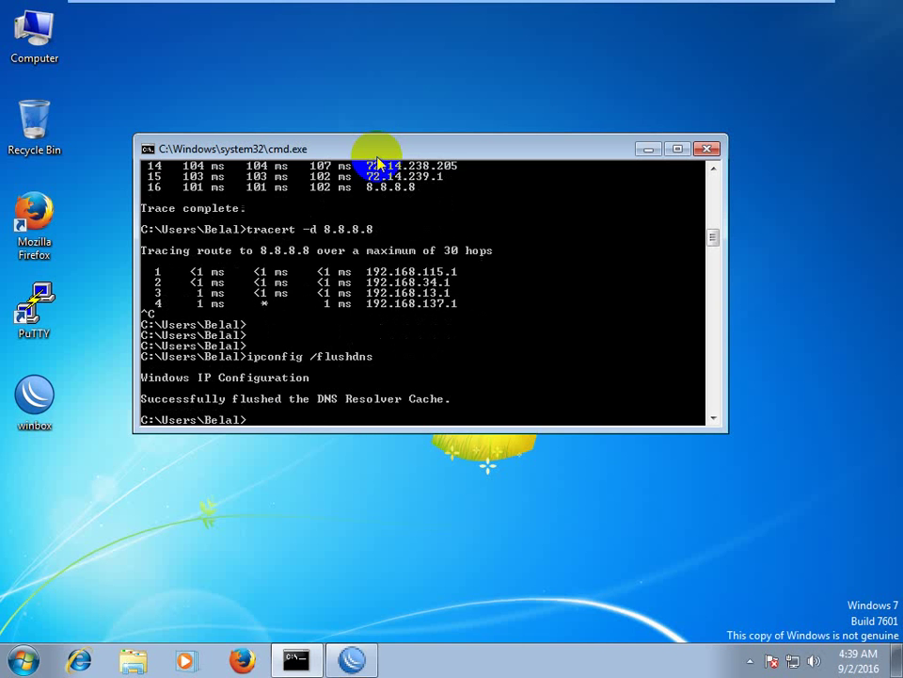
pyautogui.press('Up')
pyautogui.press('Return')
pyautogui.press('Return')
pyautogui.press('Return')
pyautogui.press('Return')
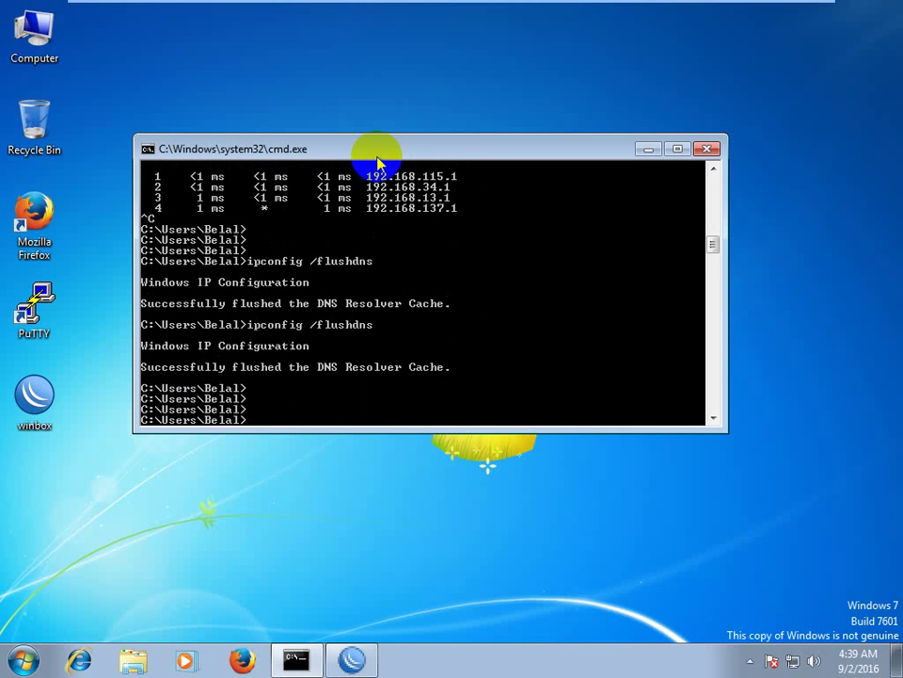
pyautogui.press('Up')
pyautogui.press('Return')
pyautogui.press('Return')
pyautogui.press('Return')
pyautogui.press('Return')
pyautogui.press('Return')
pyautogui.press('Return')
pyautogui.press('Return')
pyautogui.press('Return')
pyautogui.press('Return')
pyautogui.press('Return')
pyautogui.press('Return')
pyautogui.press('Return')
pyautogui.press('Return')
pyautogui.press('Return')
pyautogui.press('Return')
pyautogui.press('Return')
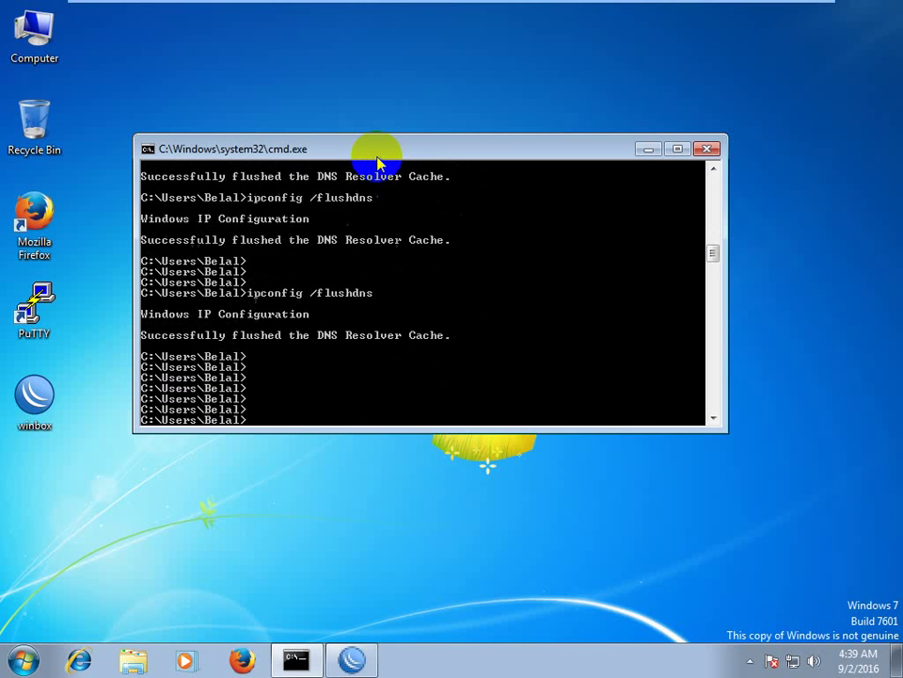
# - Run tracert -d 8.8.8.8 again and abort it after the first hops
pyautogui.press('Up')
pyautogui.press('Up')
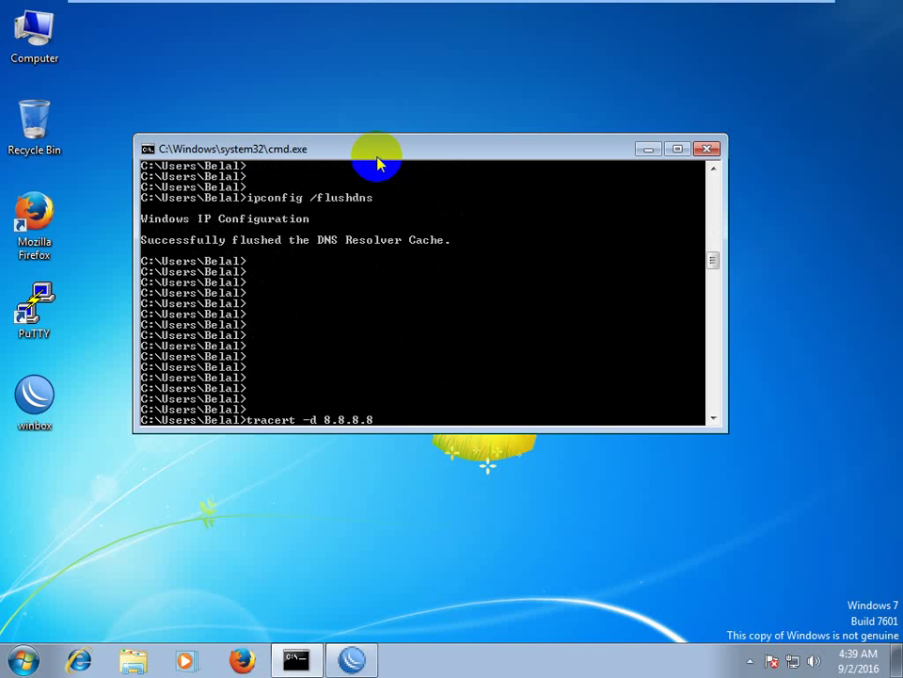
pyautogui.press('Return')
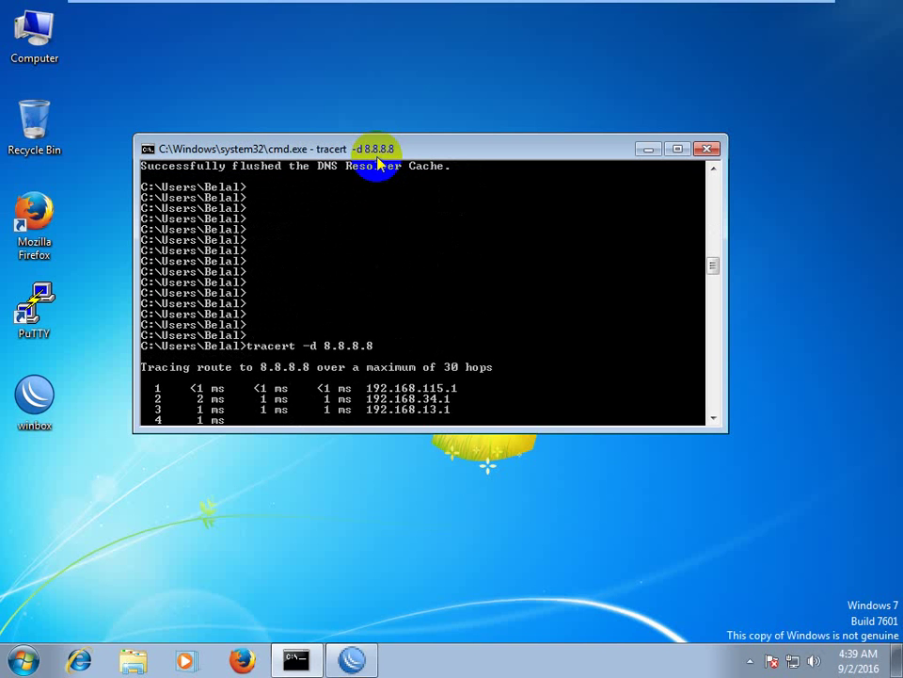
pyautogui.hotkey('ctrl', 'c')
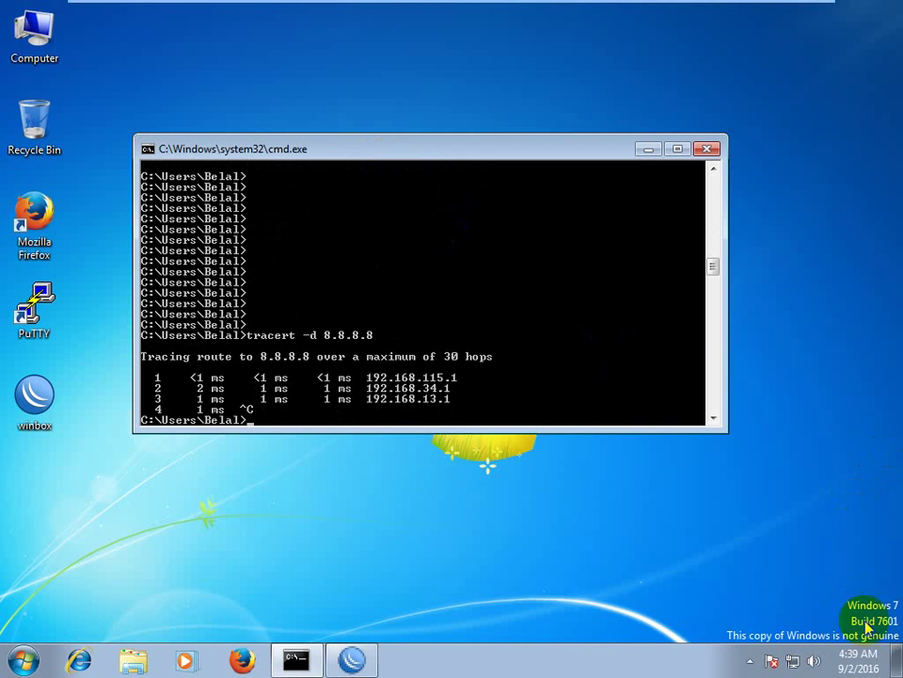
# - Open the Local Area Connection's IPv4 properties via the Network and Sharing Center
pyautogui.rightClick(802, 664)
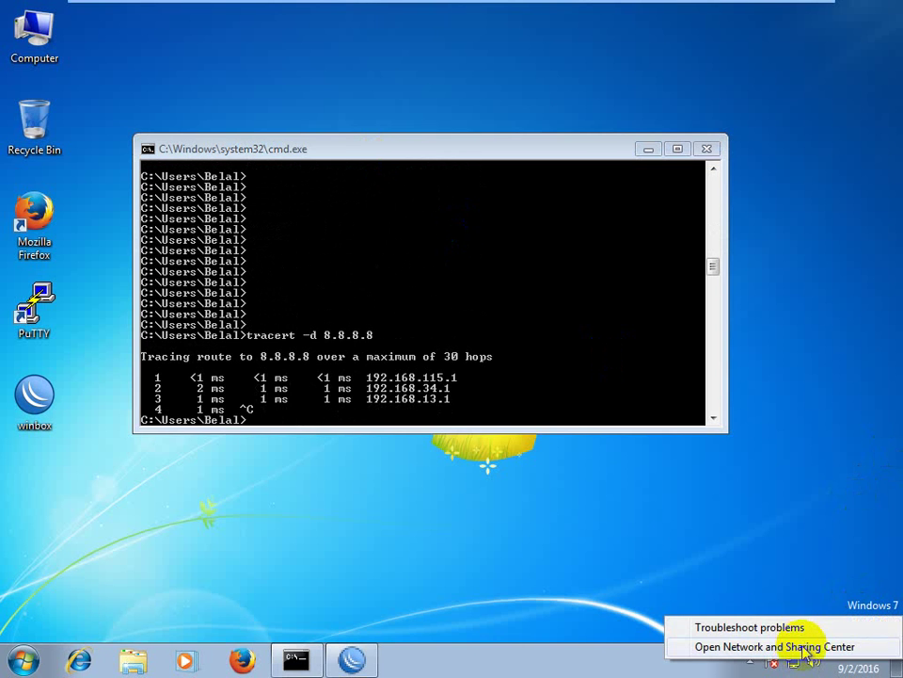
pyautogui.click(796, 644)
pyautogui.click(188, 174)
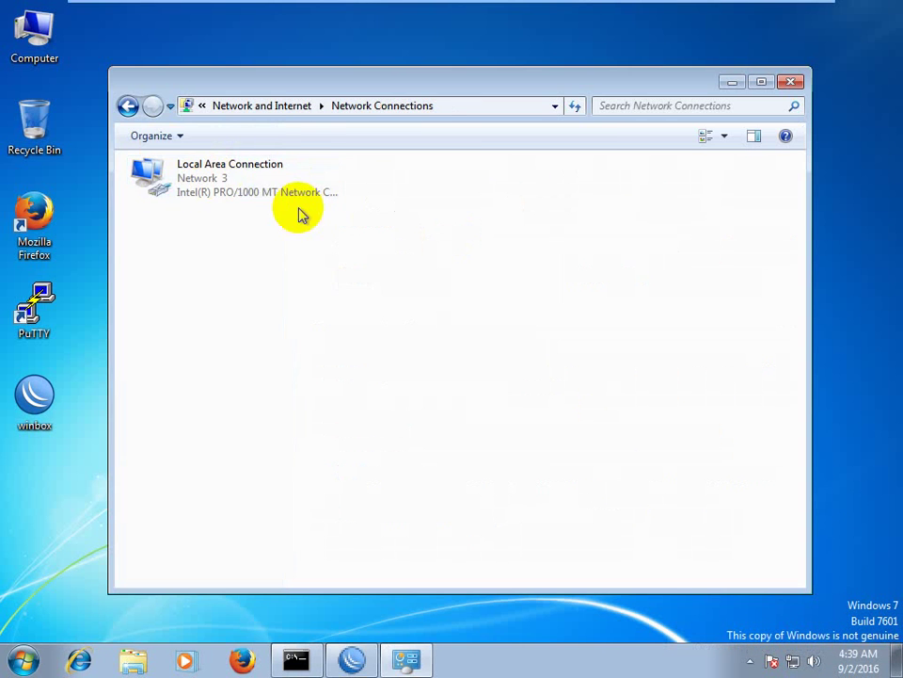
pyautogui.doubleClick(234, 188)
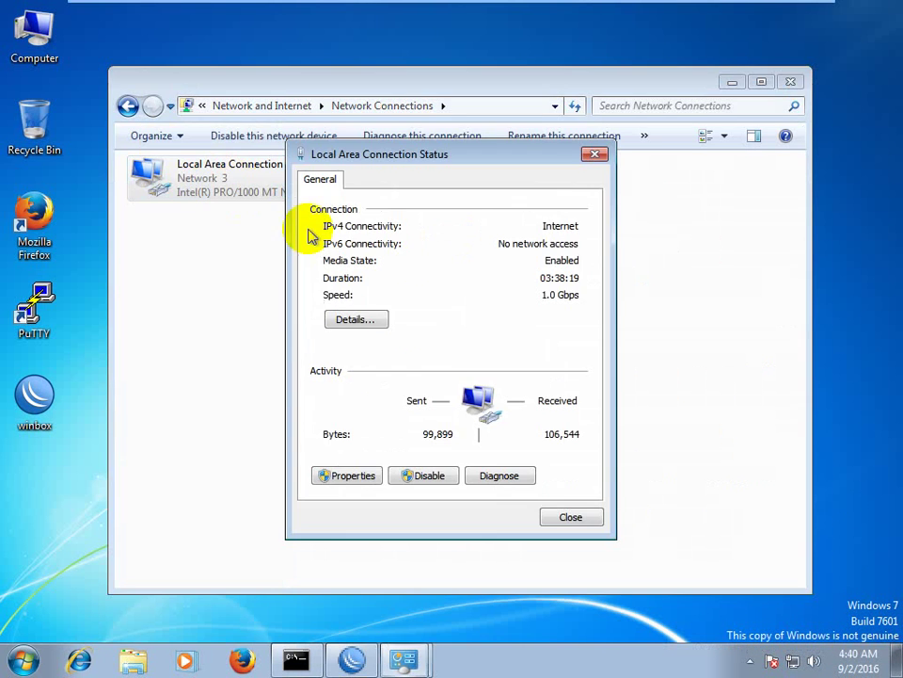
pyautogui.click(360, 478)
pyautogui.click(496, 368)
pyautogui.click(565, 438)
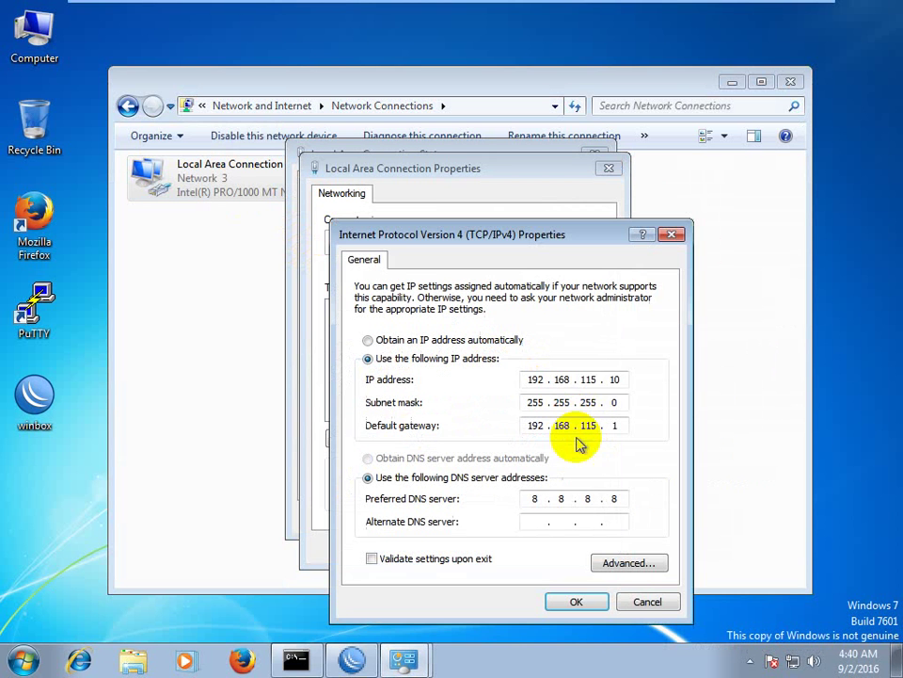
# - Change the IPv4 address to 192.168.115.150, close the adapter windows, and refresh Network Connections
pyautogui.click(623, 379)
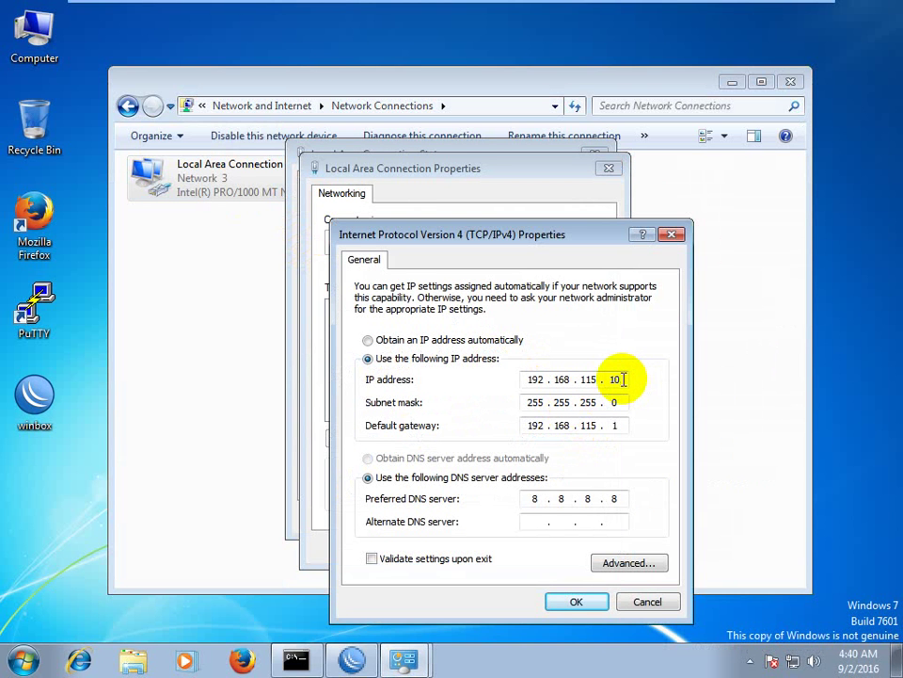
pyautogui.write('0')
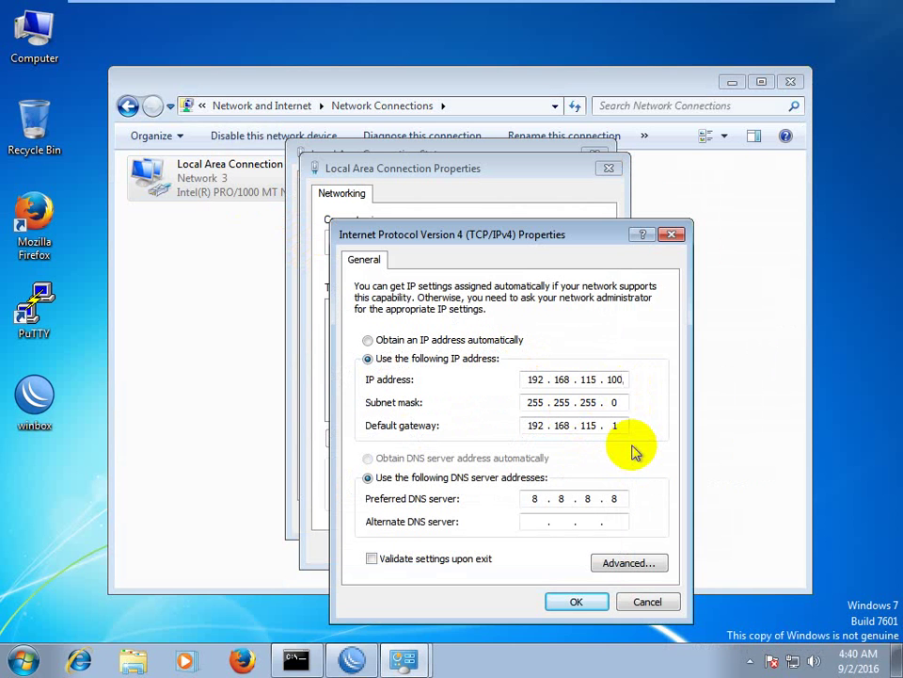
pyautogui.press('BackSpace')
pyautogui.press('BackSpace')
pyautogui.press('BackSpace')
pyautogui.write('150')
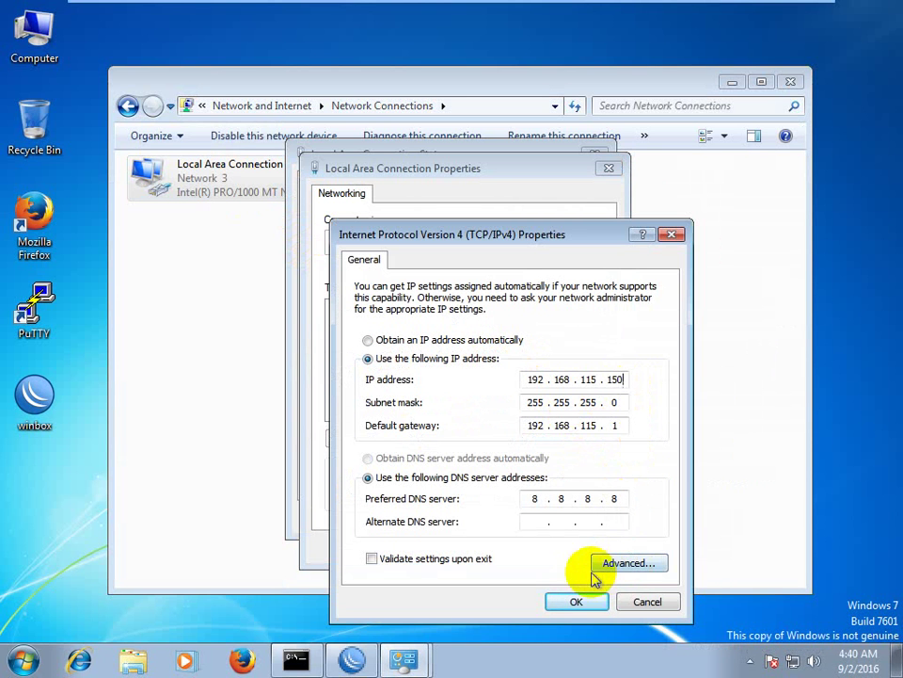
pyautogui.click(577, 599)
pyautogui.click(522, 549)
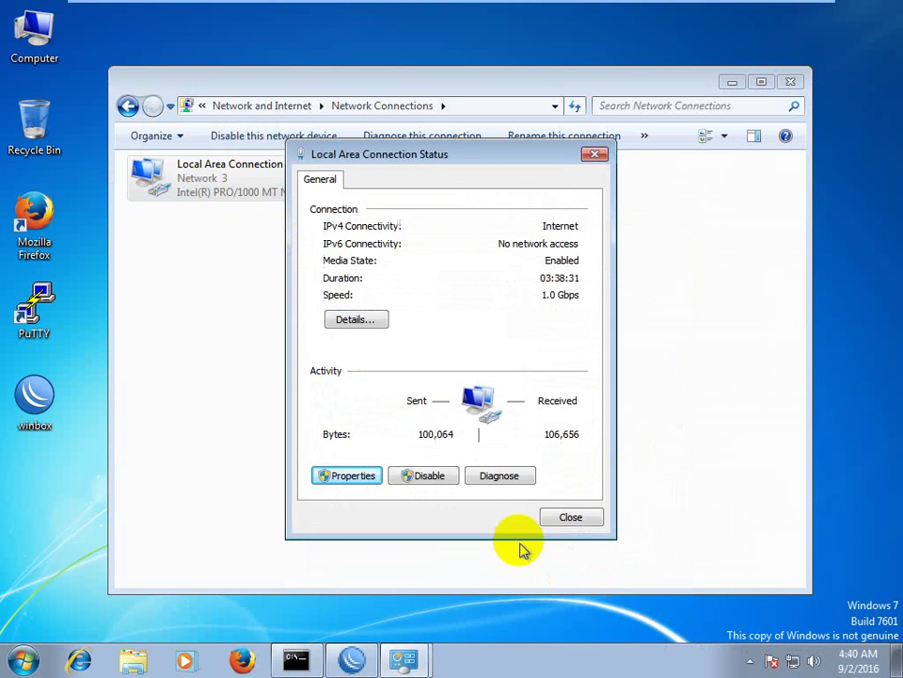
pyautogui.click(570, 518)
pyautogui.rightClick(465, 343)
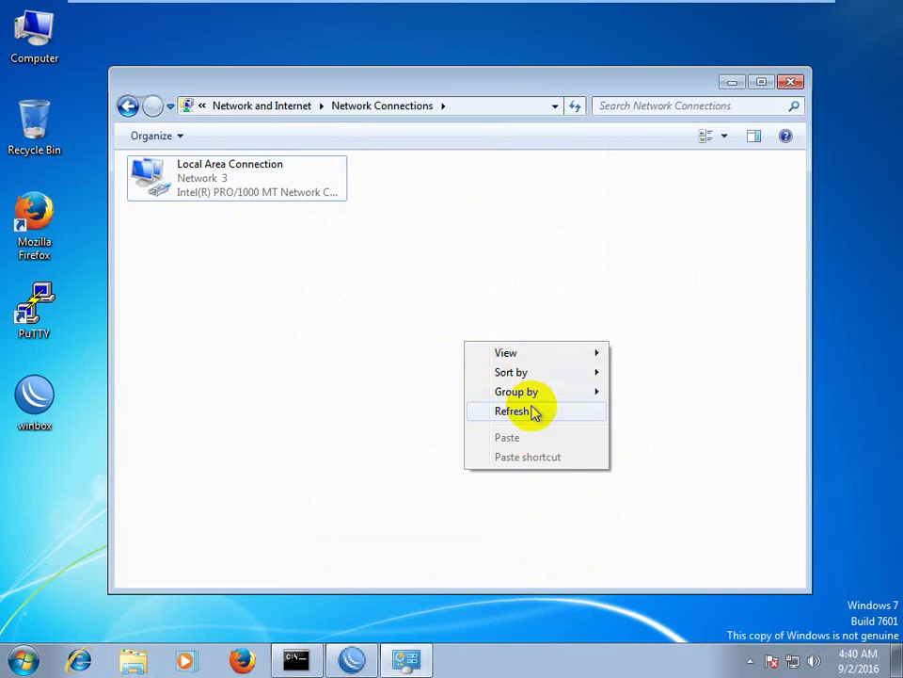
pyautogui.click(513, 412)
pyautogui.click(297, 659)
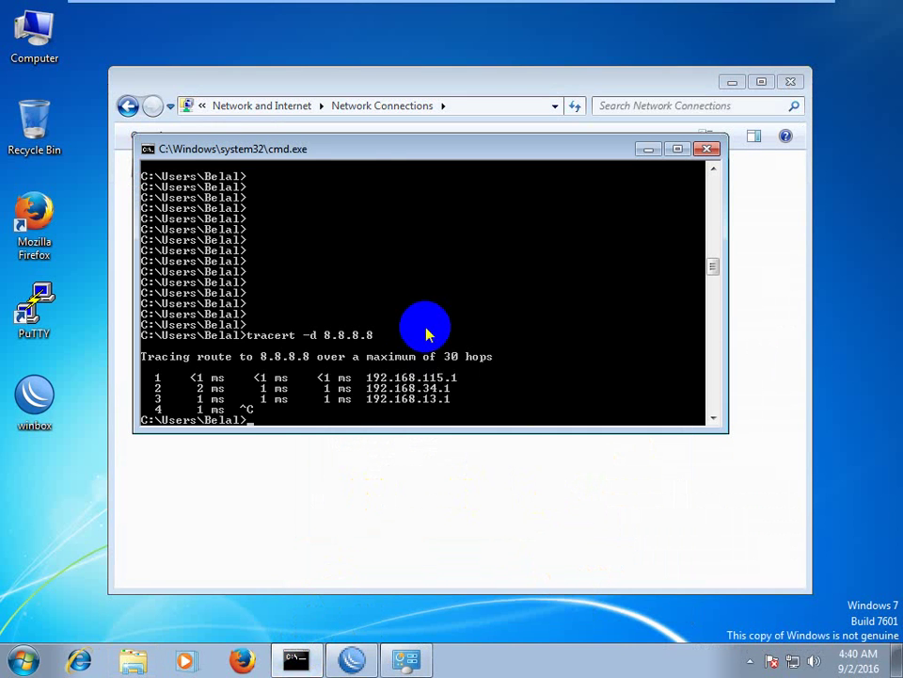
# - Rerun tracert -d 8.8.8.8 from the new 192.168.115.150 address
pyautogui.press('Up')
pyautogui.press('Return')
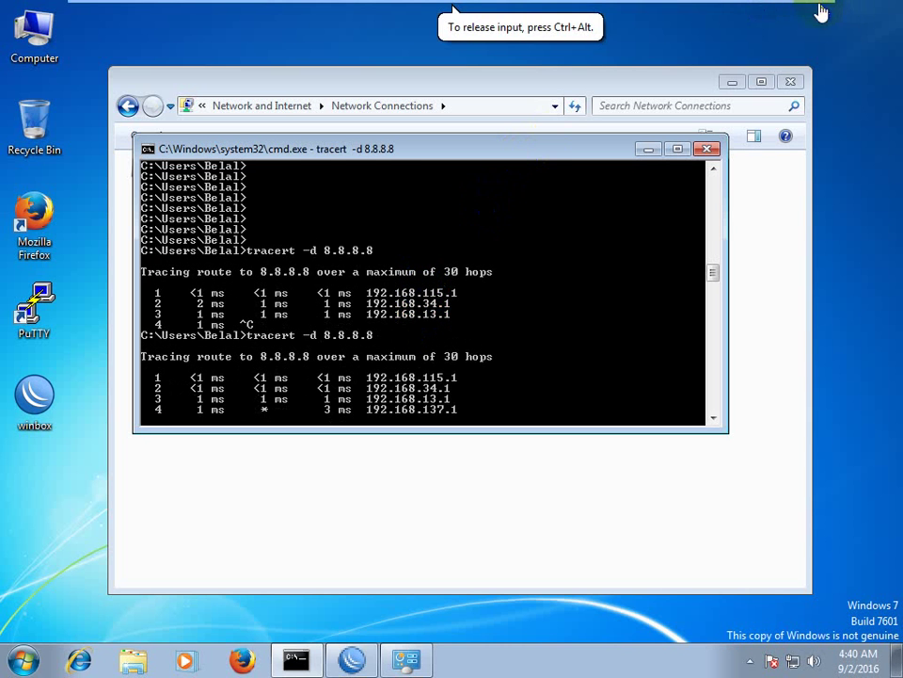
pyautogui.moveTo(791, 13)
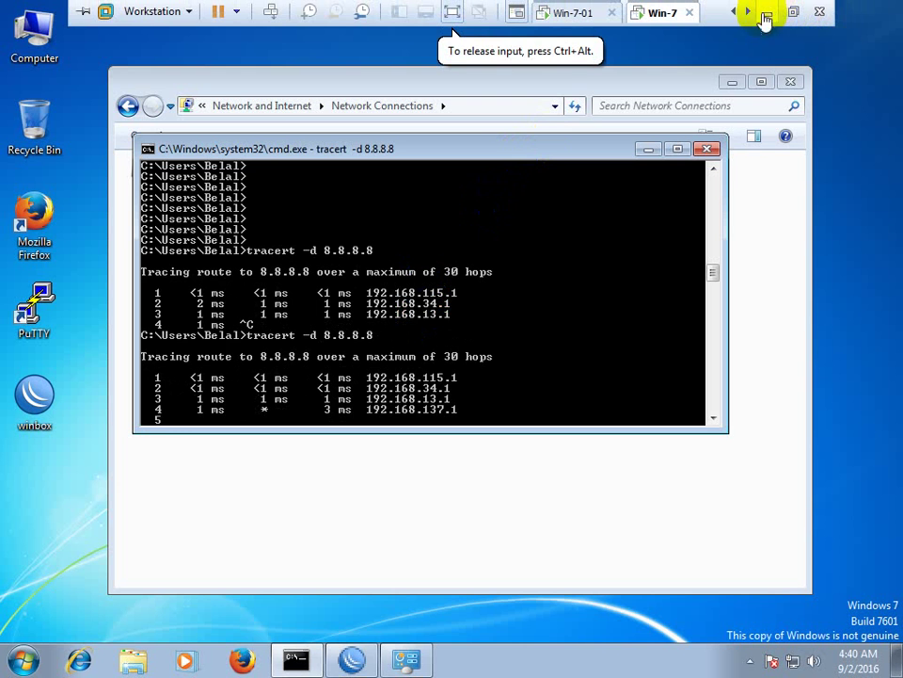
# - Switch to the Win-7-01 VM and rerun tracert -d 8.8.8.8 in its Command Prompt
pyautogui.click(579, 13)
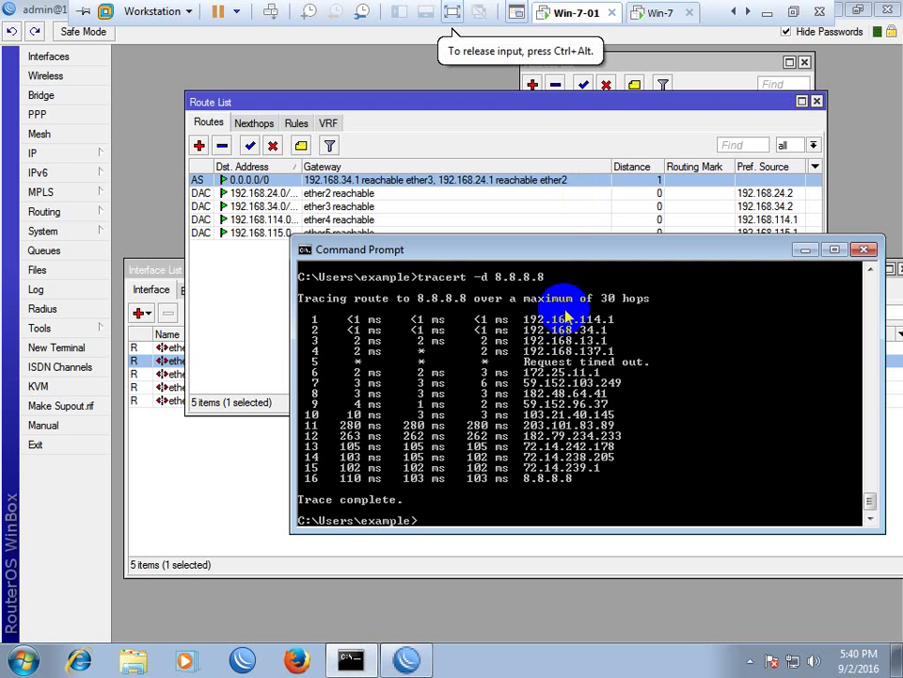
pyautogui.click(525, 513)
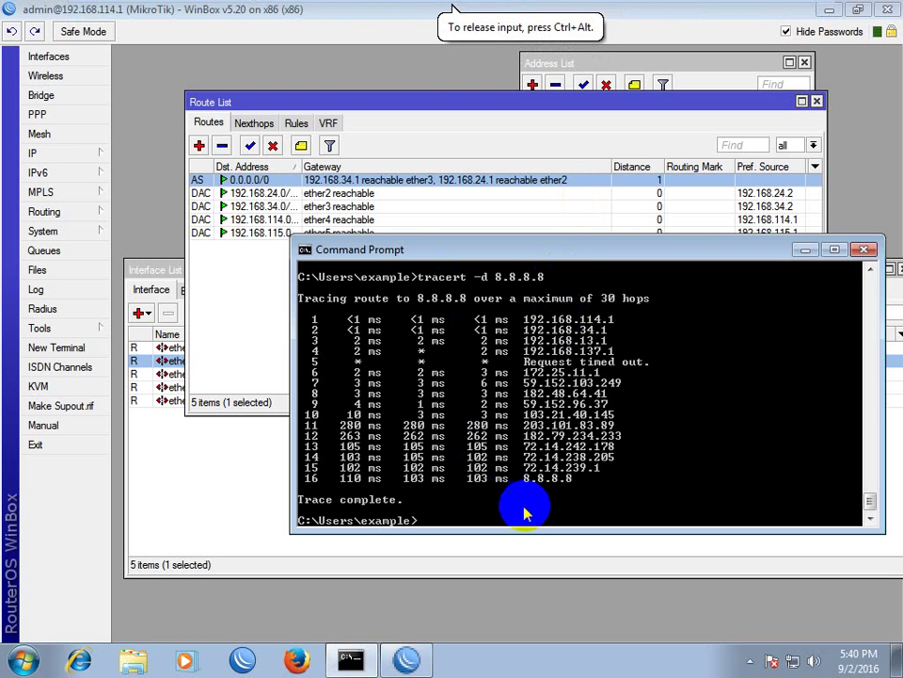
pyautogui.click(525, 513)
pyautogui.press('Up')
pyautogui.press('Return')
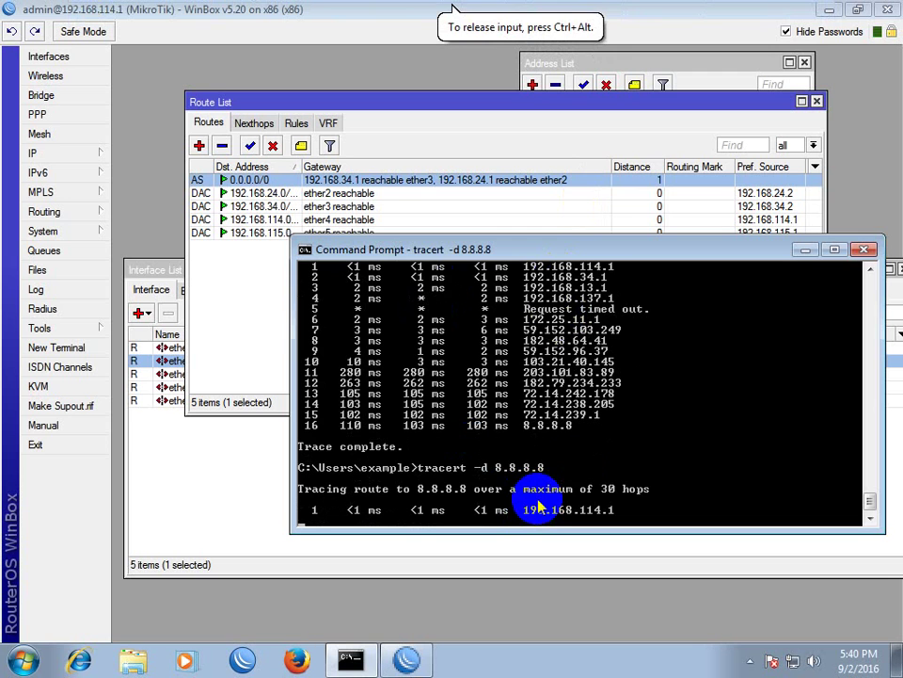
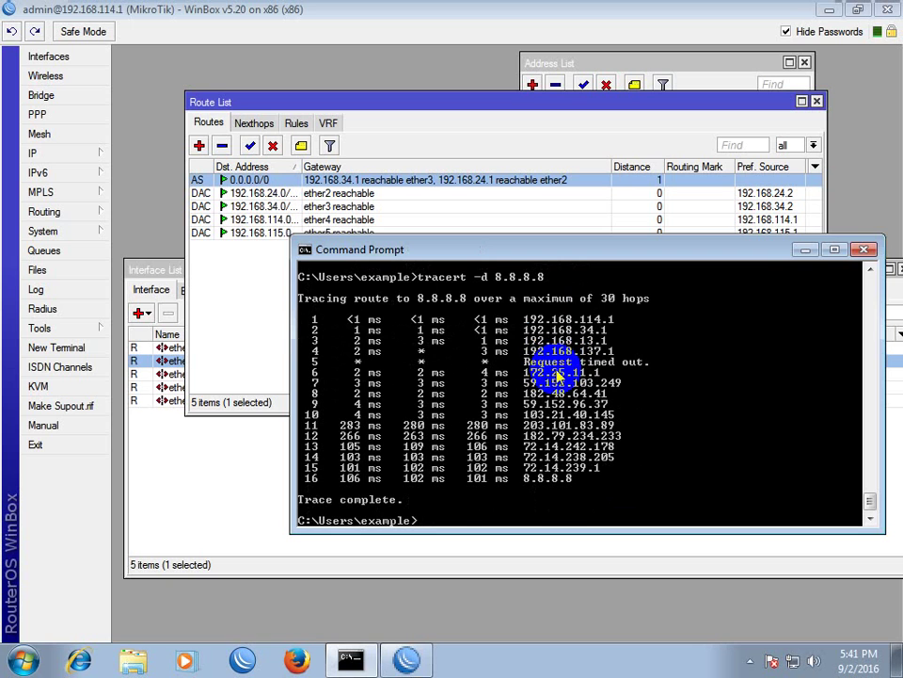
# - Minimize the tracert window to bring the WinBox route list back into view
pyautogui.click(806, 251)
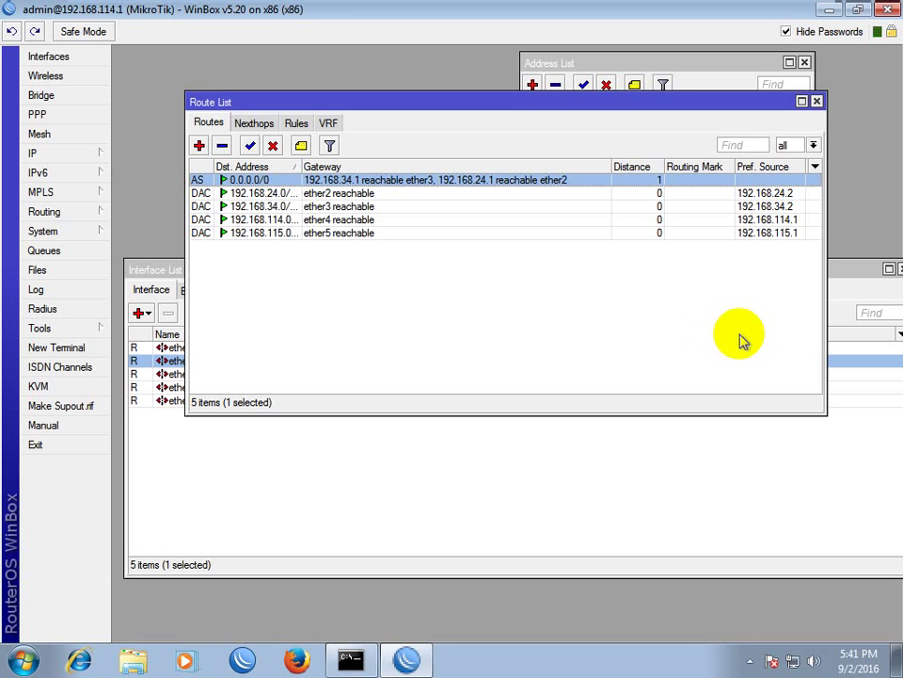
# - Set the 0.0.0.0/0 route's gateways to 192.168.34.1, 192.168.24.1 and 192.168.34.1, then save
pyautogui.doubleClick(473, 180)
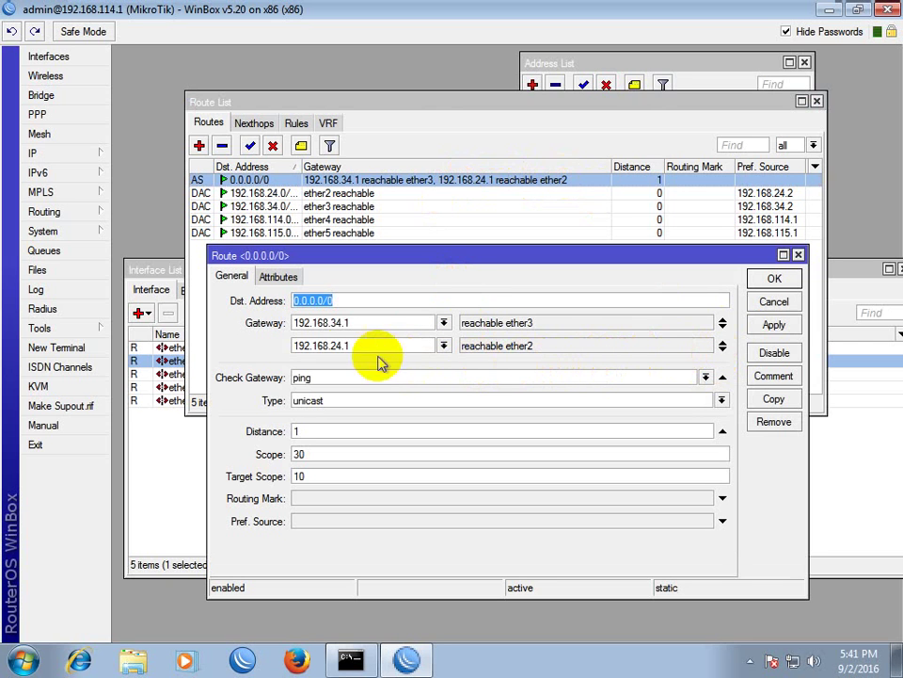
pyautogui.click(724, 351)
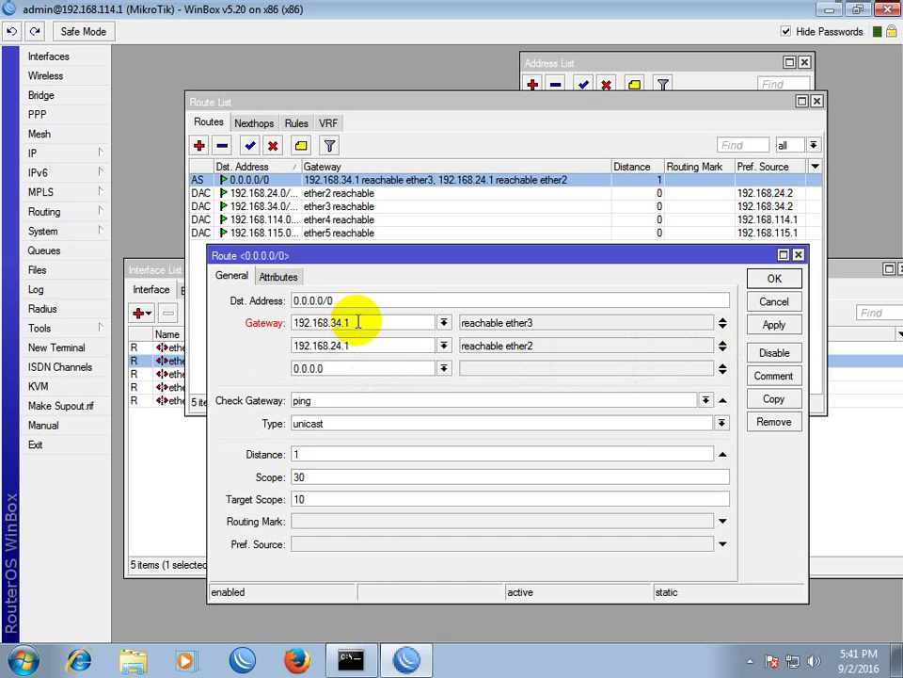
pyautogui.moveTo(358, 322); pyautogui.dragTo(276, 321)
pyautogui.hotkey('ctrl', 'c')
pyautogui.moveTo(371, 346); pyautogui.dragTo(279, 343)
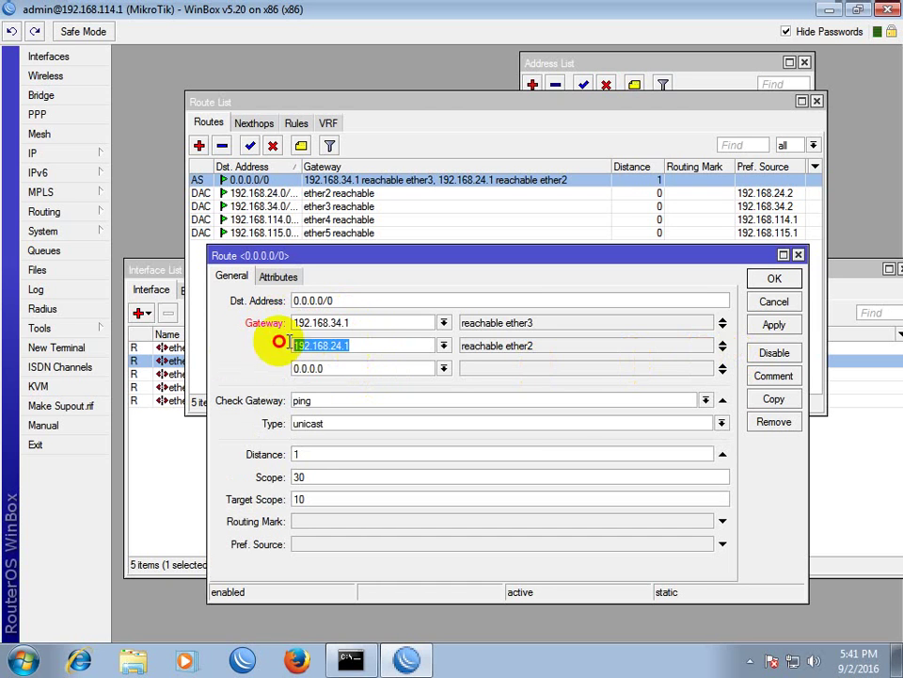
pyautogui.hotkey('ctrl', 'v')
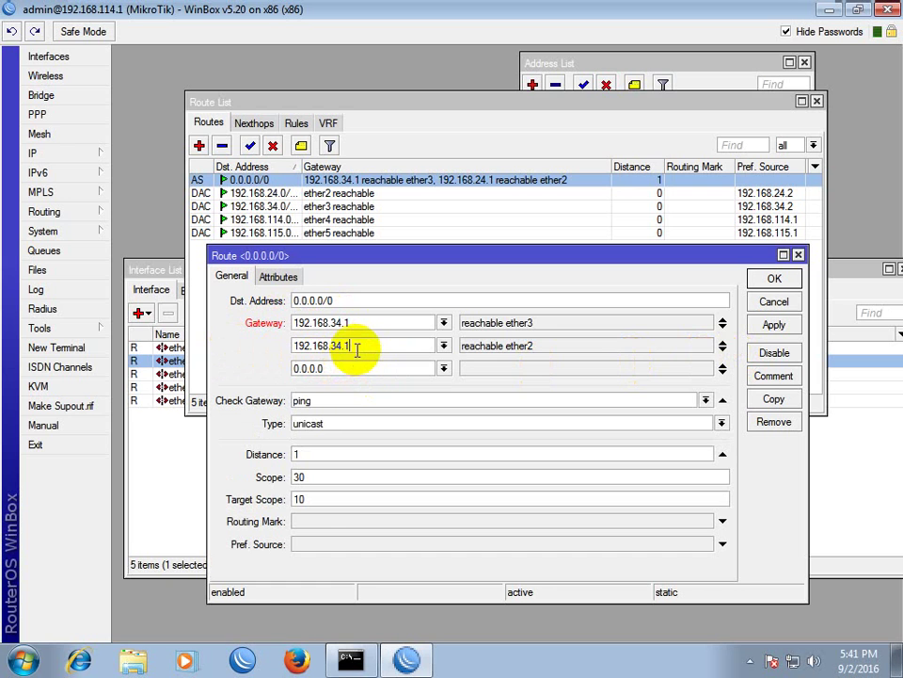
pyautogui.moveTo(347, 365); pyautogui.dragTo(222, 365)
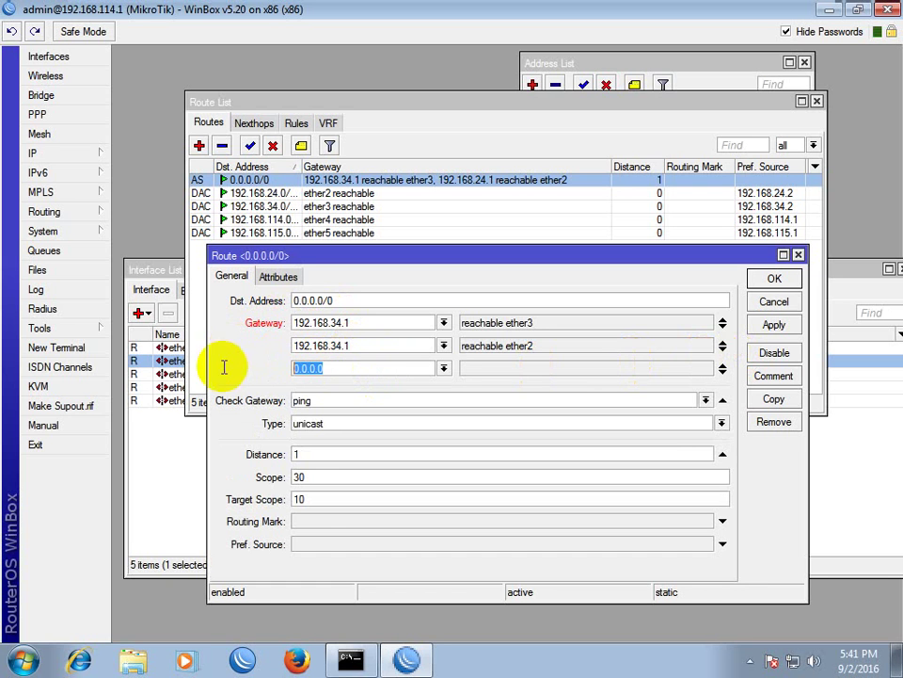
pyautogui.hotkey('ctrl', 'v')
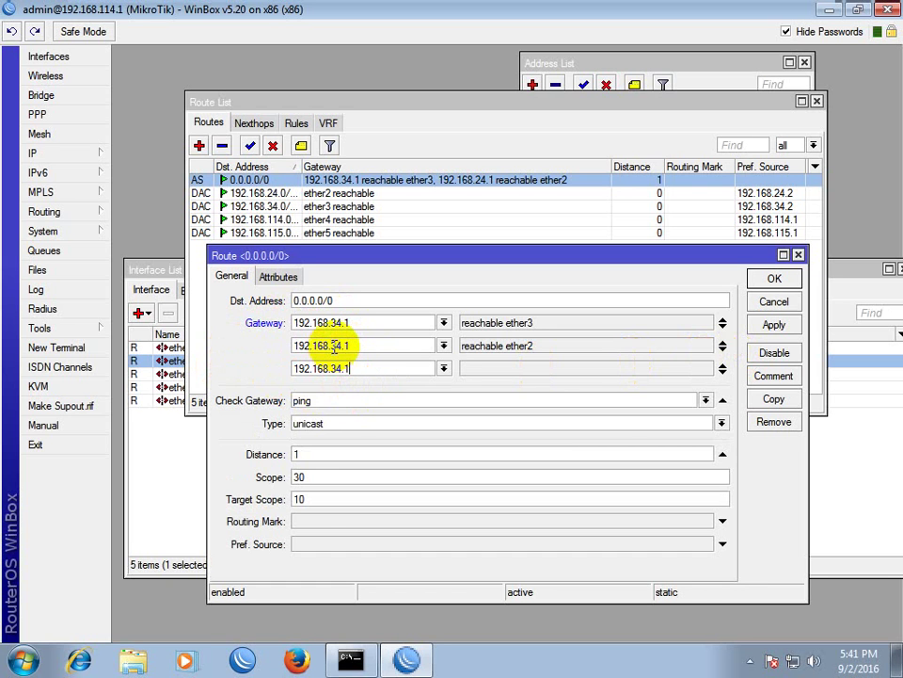
pyautogui.click(340, 346)
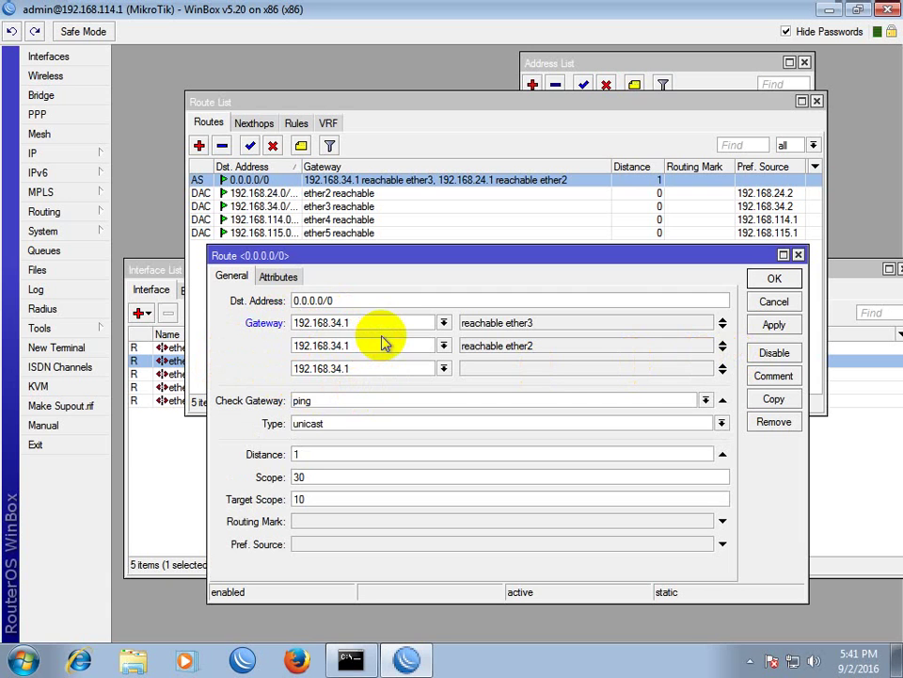
pyautogui.press('BackSpace')
pyautogui.write('2')
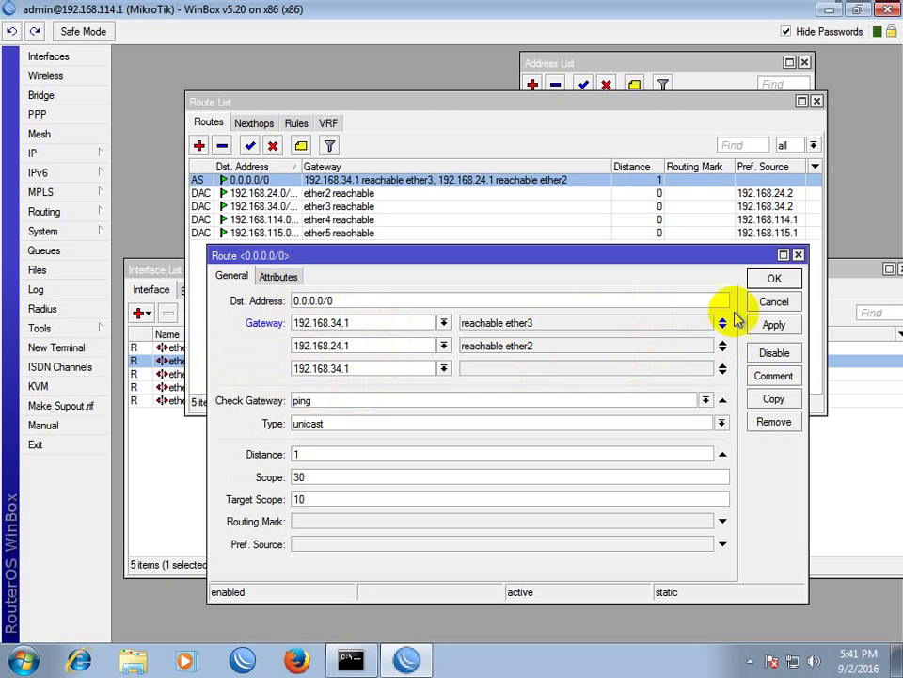
pyautogui.click(774, 281)
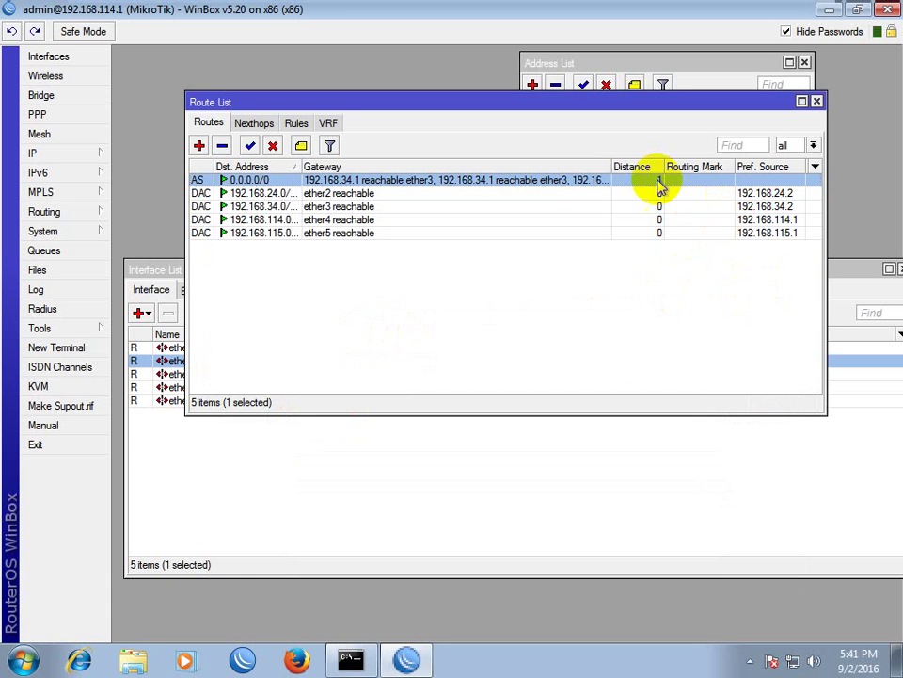
# - Widen the Route List window and Gateway column so all three gateways show
pyautogui.moveTo(610, 164); pyautogui.dragTo(667, 166)
pyautogui.moveTo(828, 181); pyautogui.dragTo(867, 180)
pyautogui.moveTo(665, 163); pyautogui.dragTo(711, 167)
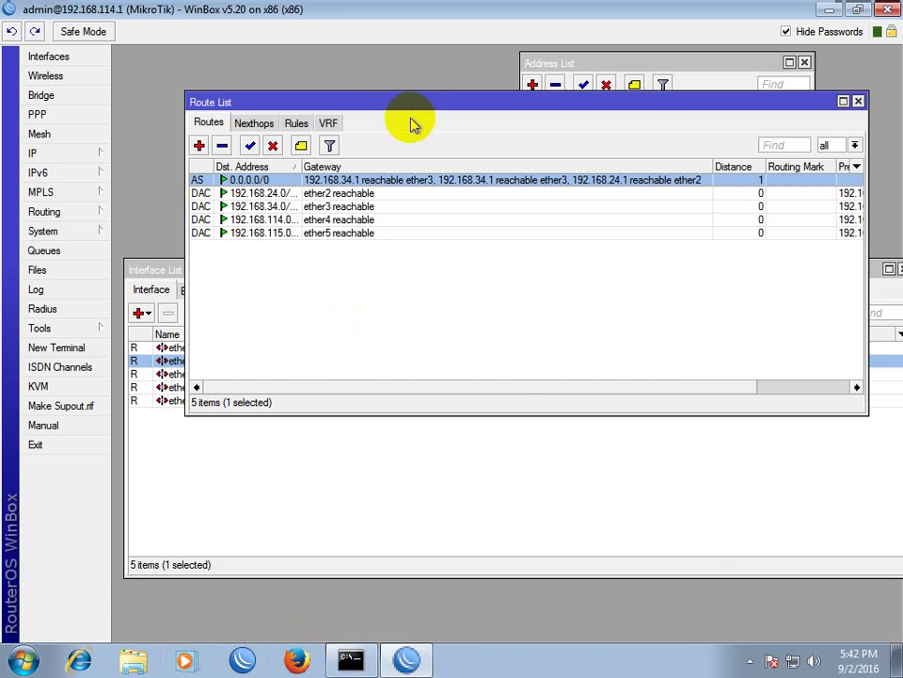
# - Review the default route's three gateway entries in its settings, then launch Firefox
pyautogui.doubleClick(380, 180)
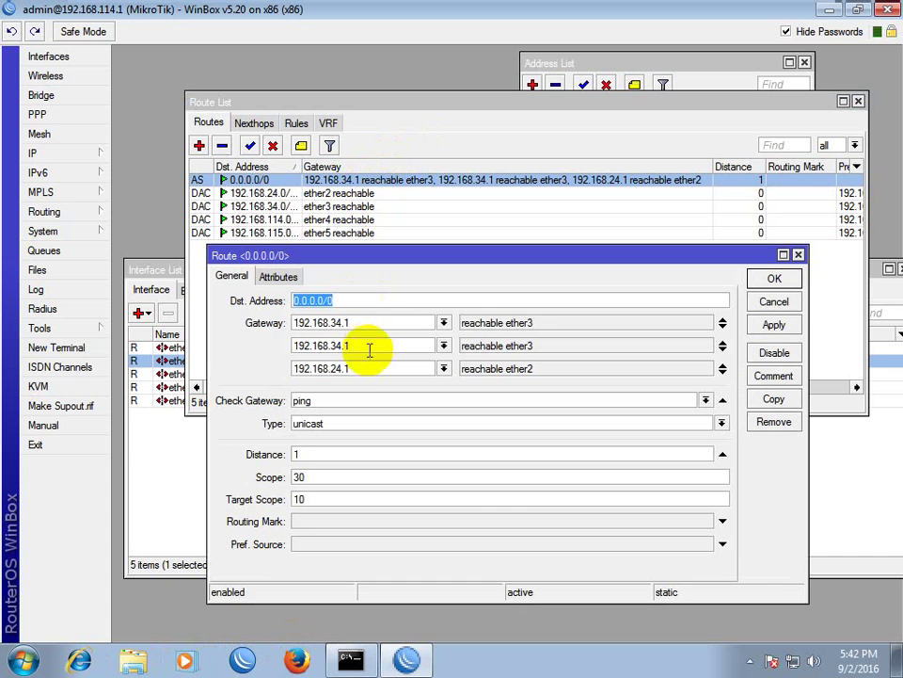
pyautogui.click(345, 322)
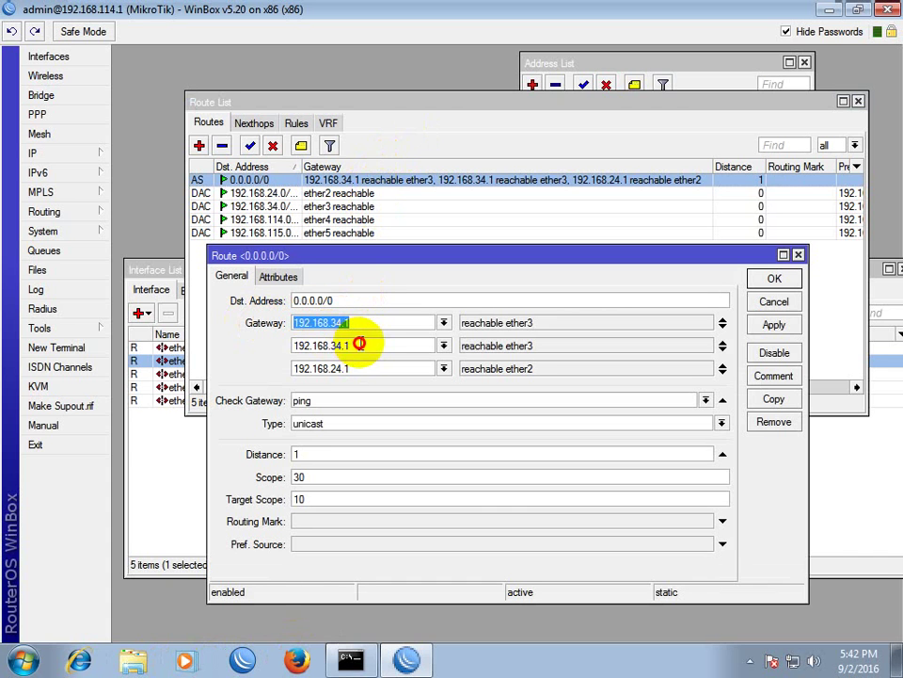
pyautogui.moveTo(369, 342); pyautogui.dragTo(247, 350)
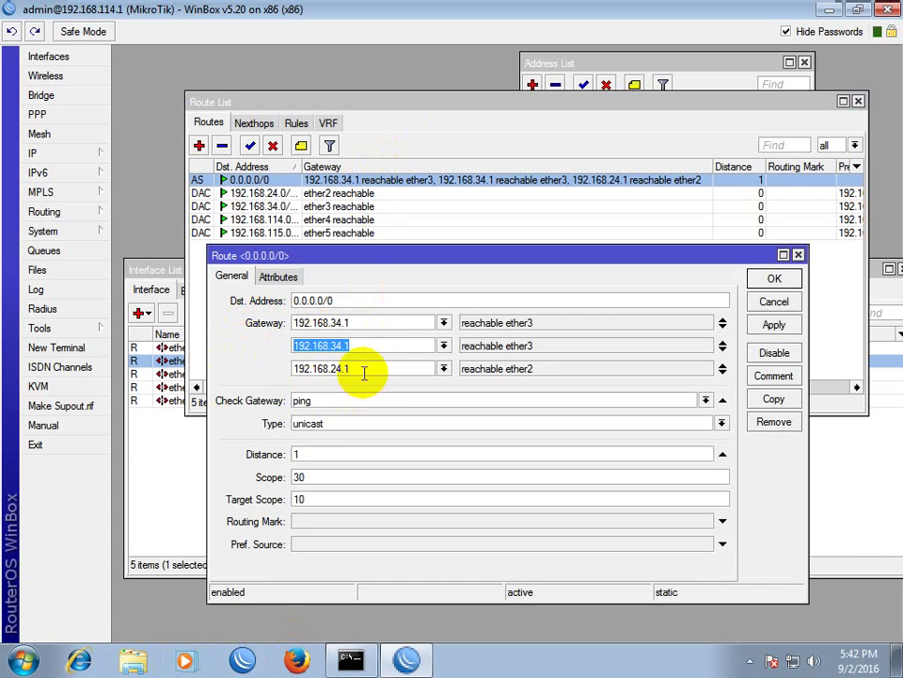
pyautogui.moveTo(364, 373); pyautogui.dragTo(227, 375)
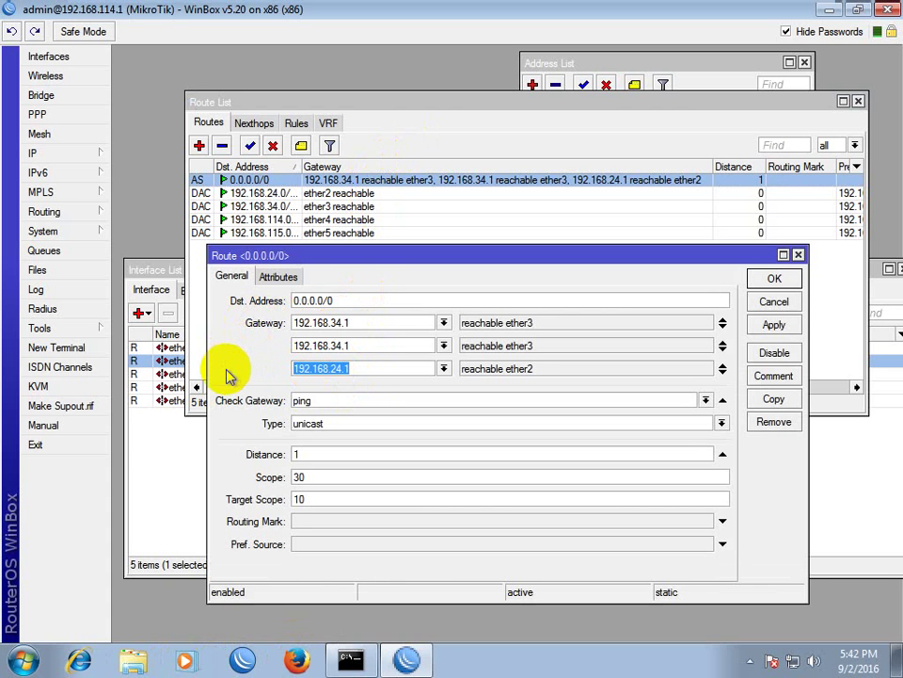
pyautogui.click(299, 659)
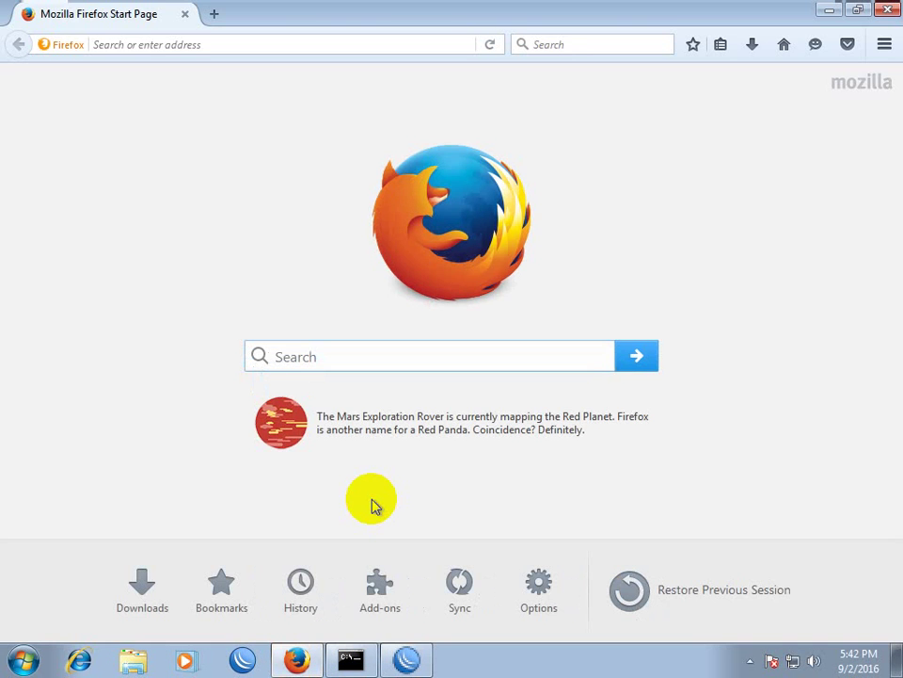
pyautogui.click(171, 42)
pyautogui.write('m')
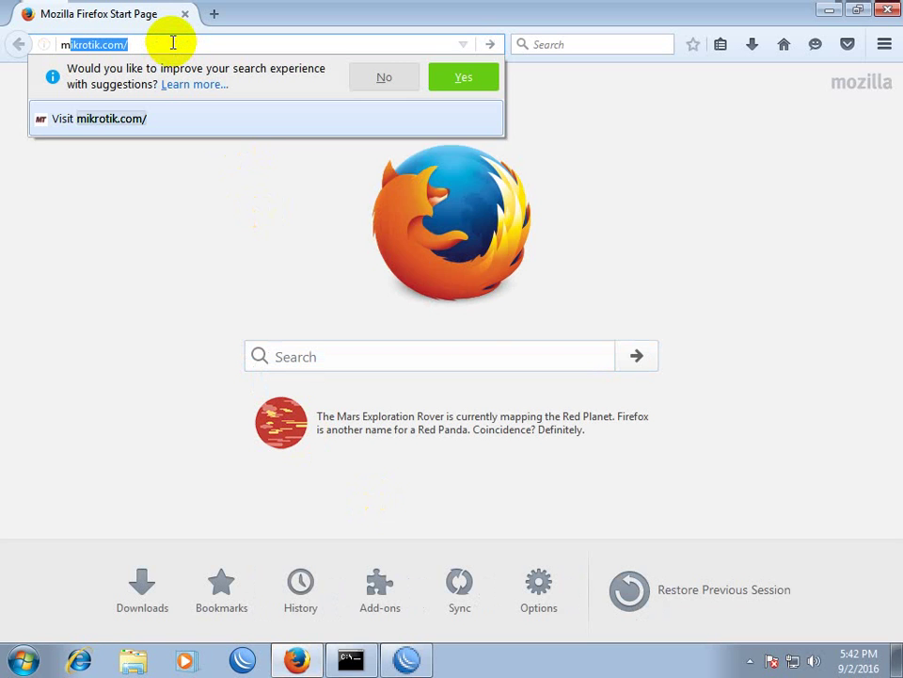
pyautogui.write('ik')
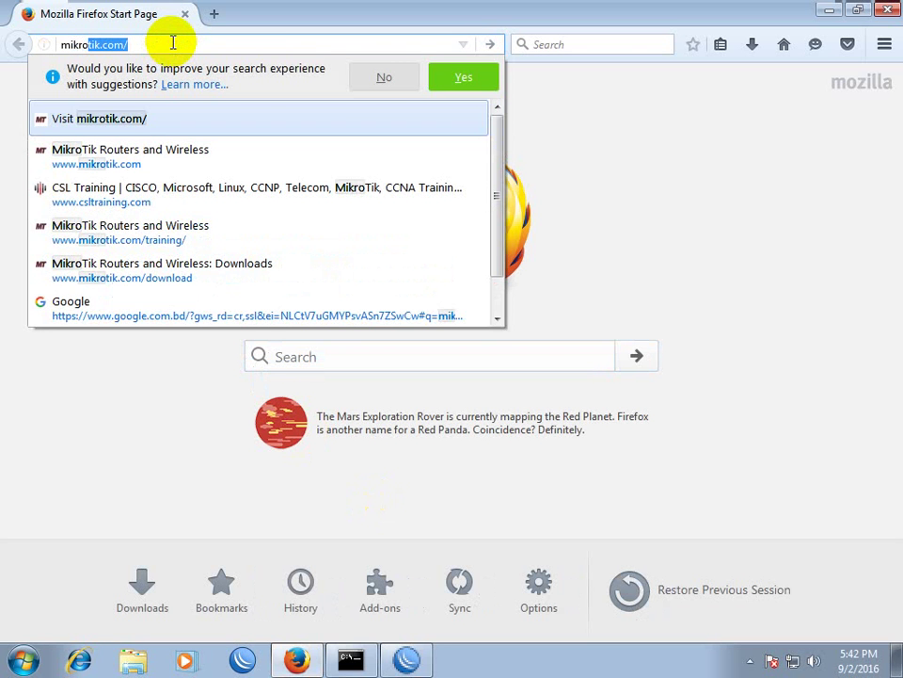
pyautogui.press('Return')
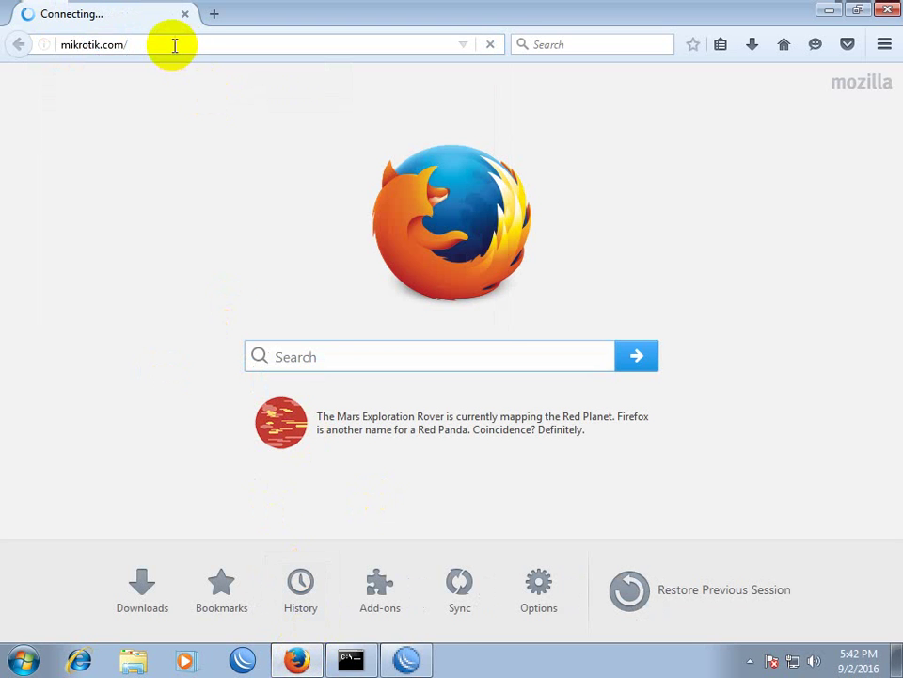
pyautogui.moveTo(175, 44); pyautogui.dragTo(6, 44)
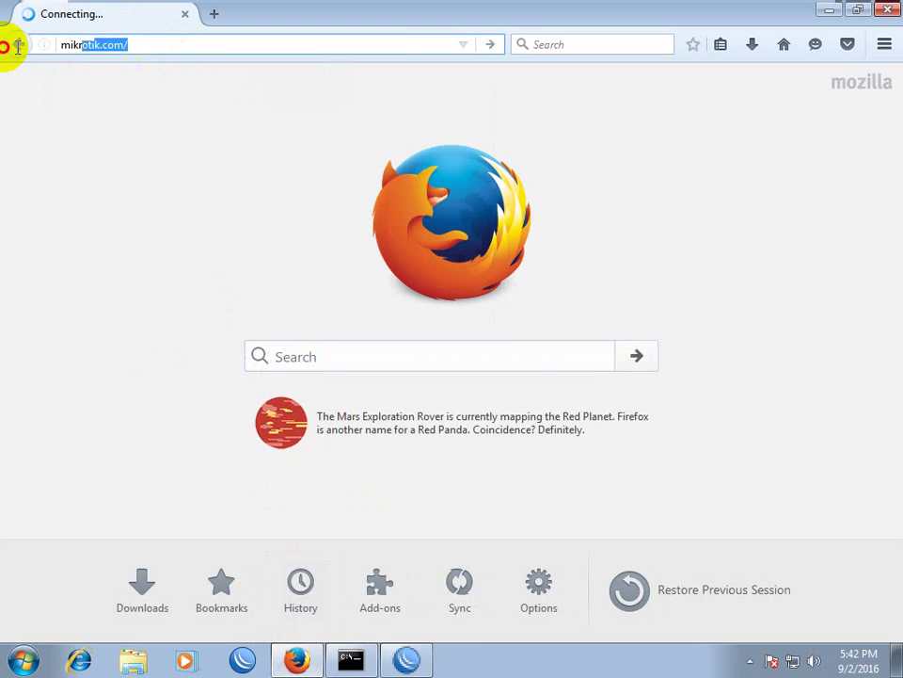
# - Check the router's IP Web Proxy settings without changes, then view the Firefox result and tracert output
pyautogui.click(406, 659)
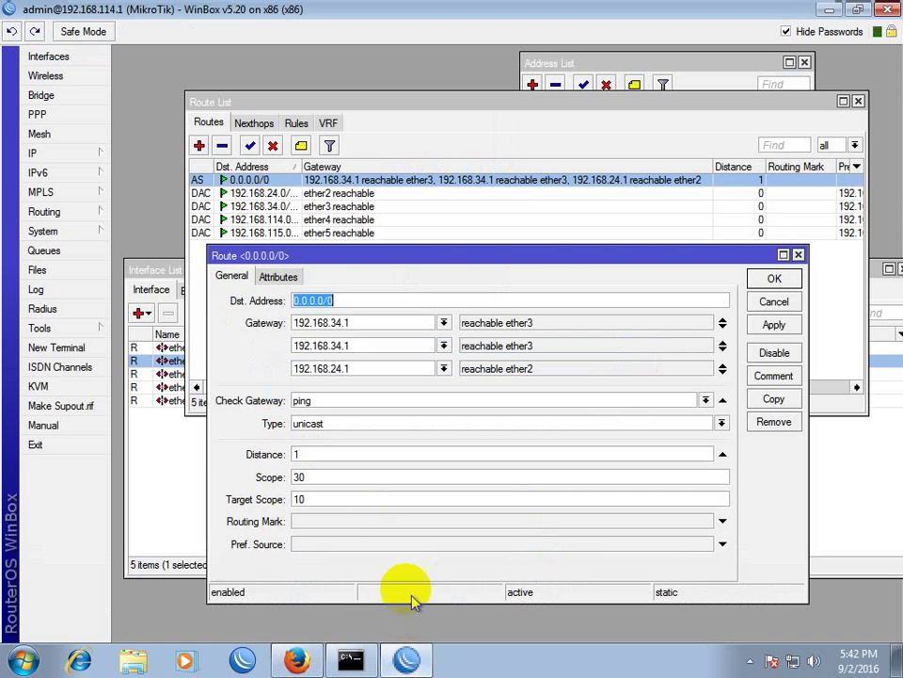
pyautogui.click(43, 152)
pyautogui.click(175, 564)
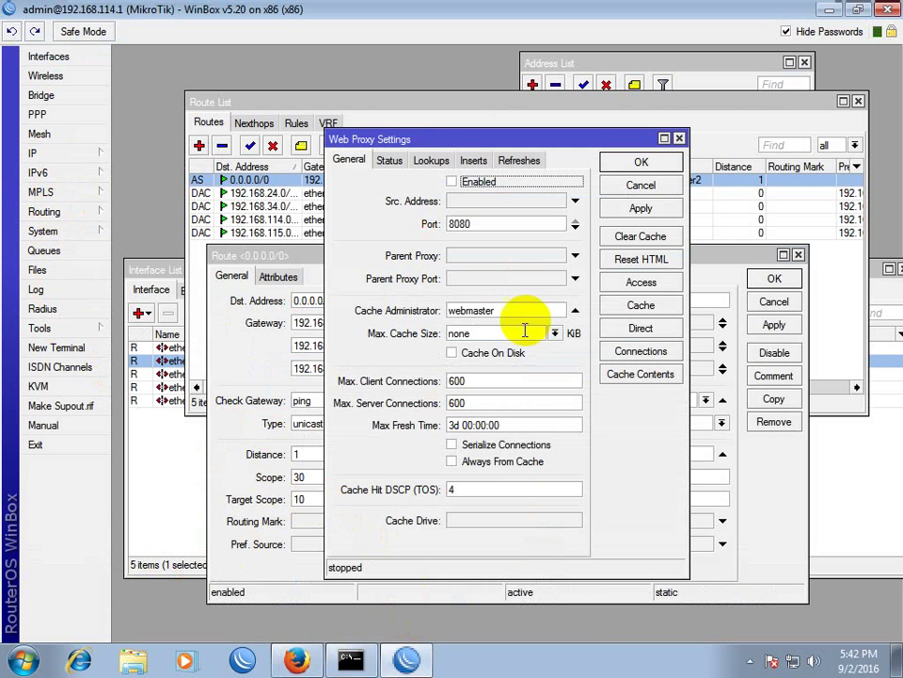
pyautogui.click(640, 185)
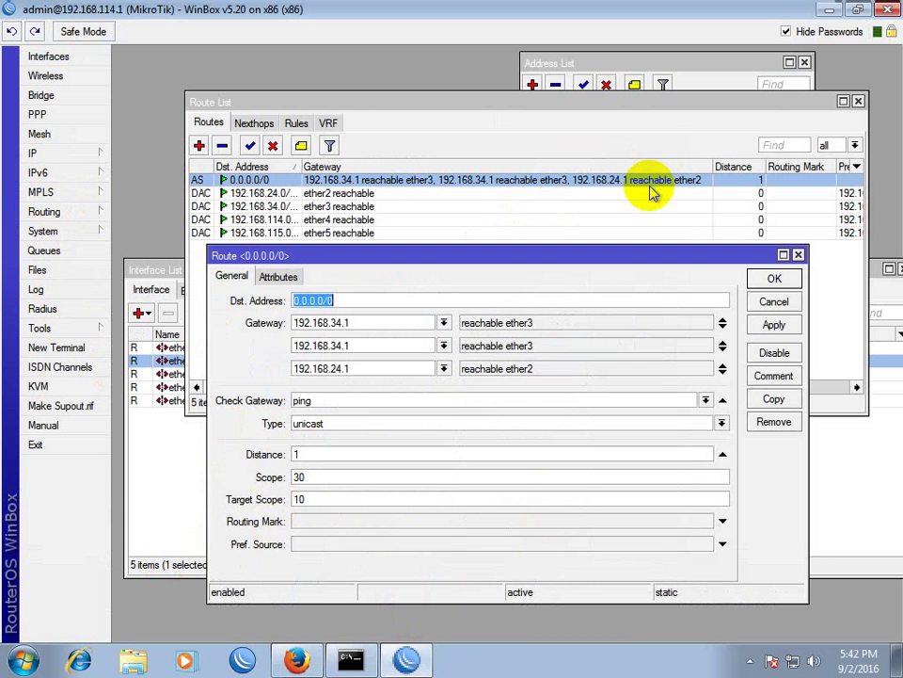
pyautogui.click(280, 662)
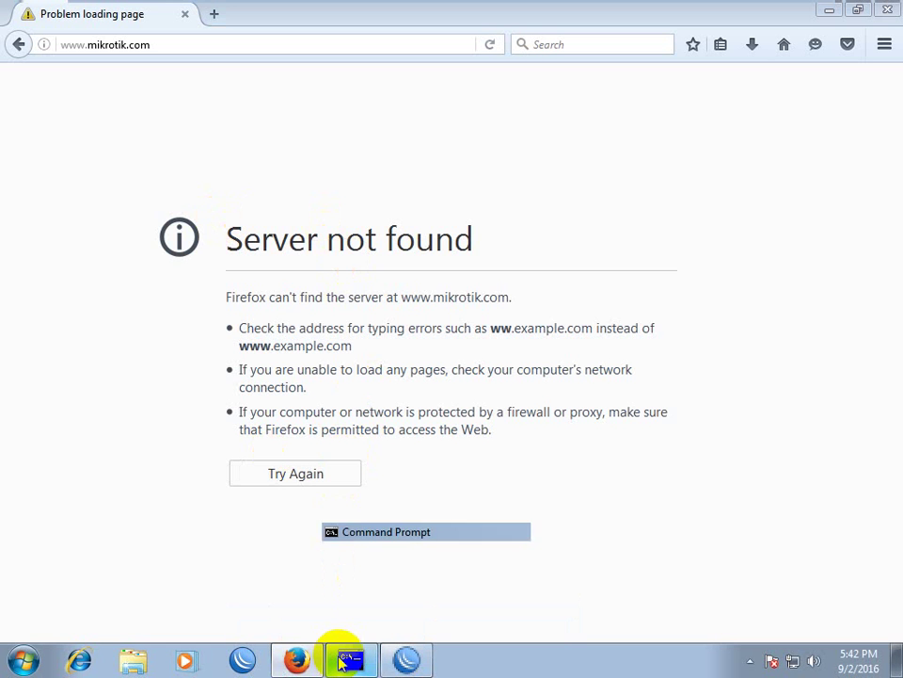
pyautogui.click(346, 659)
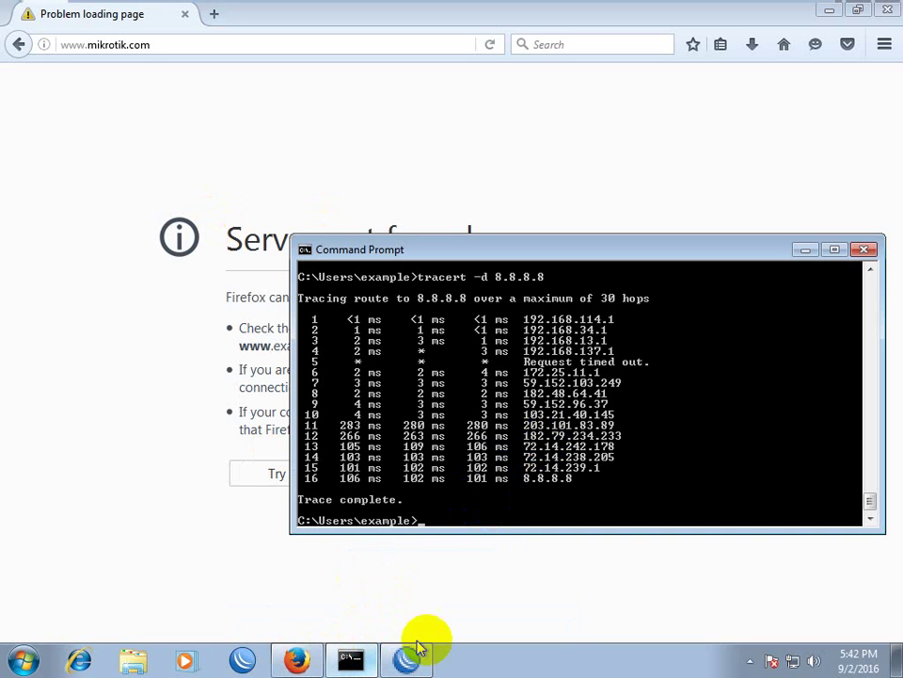
pyautogui.rightClick(792, 662)
pyautogui.click(793, 644)
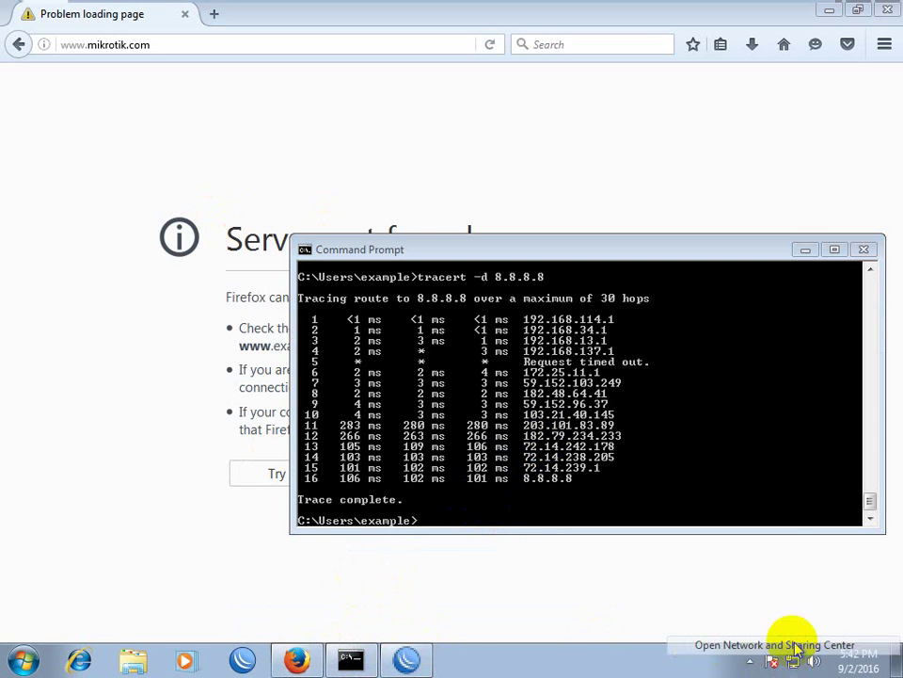
pyautogui.click(208, 173)
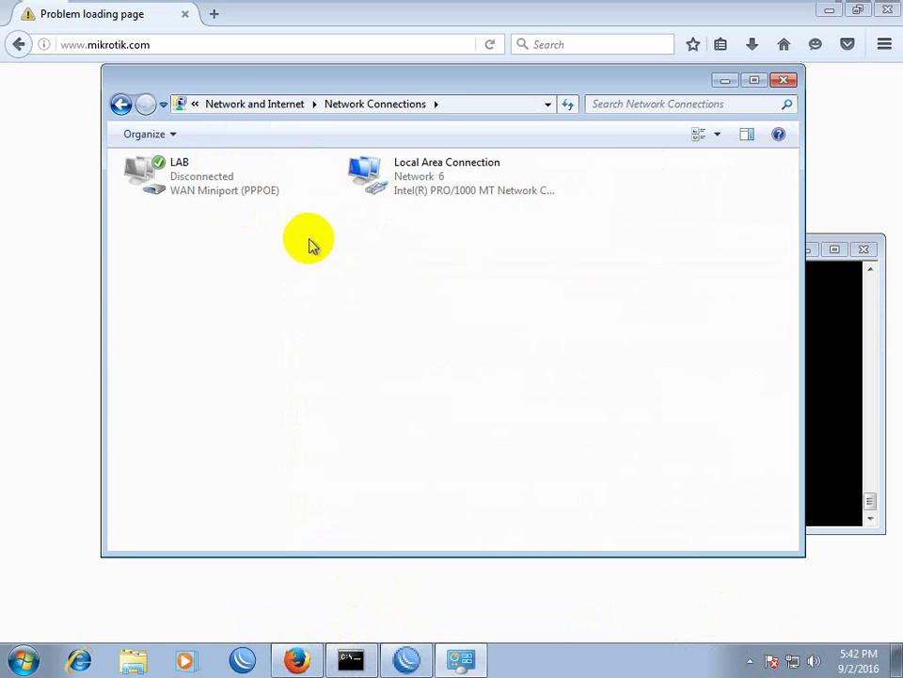
pyautogui.doubleClick(428, 186)
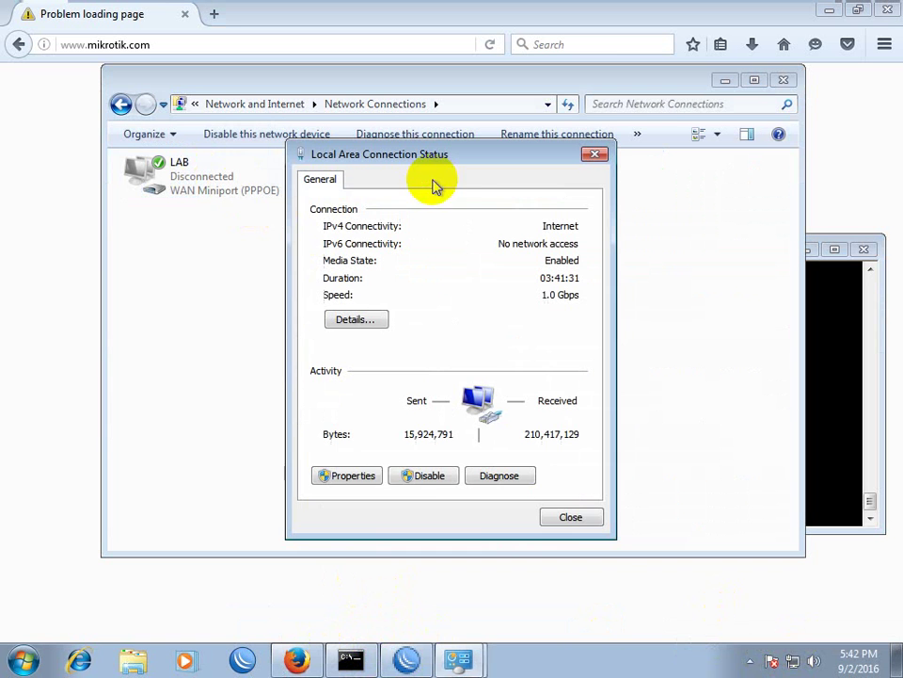
pyautogui.click(358, 477)
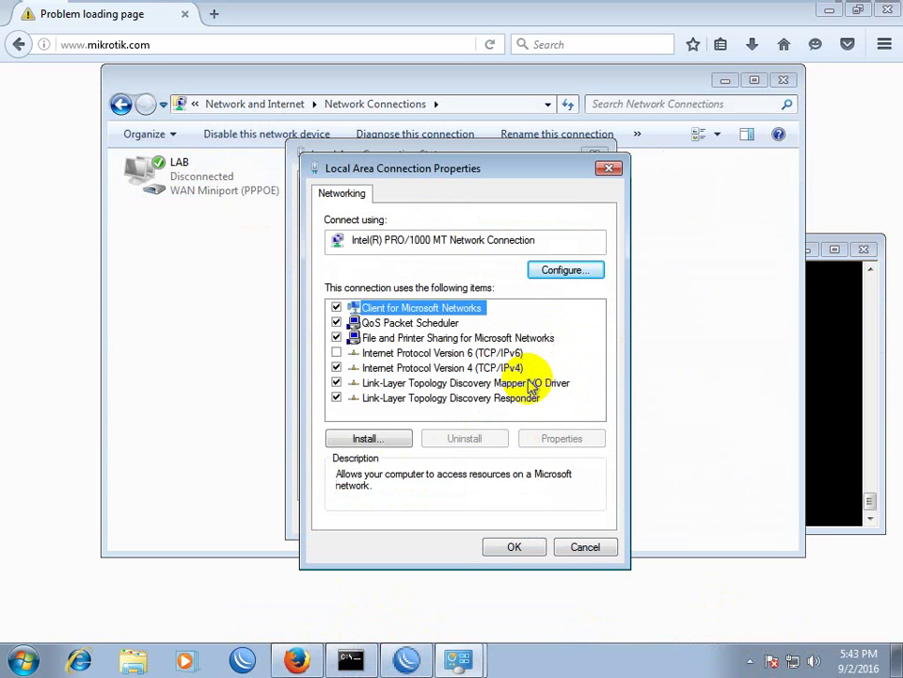
pyautogui.click(514, 367)
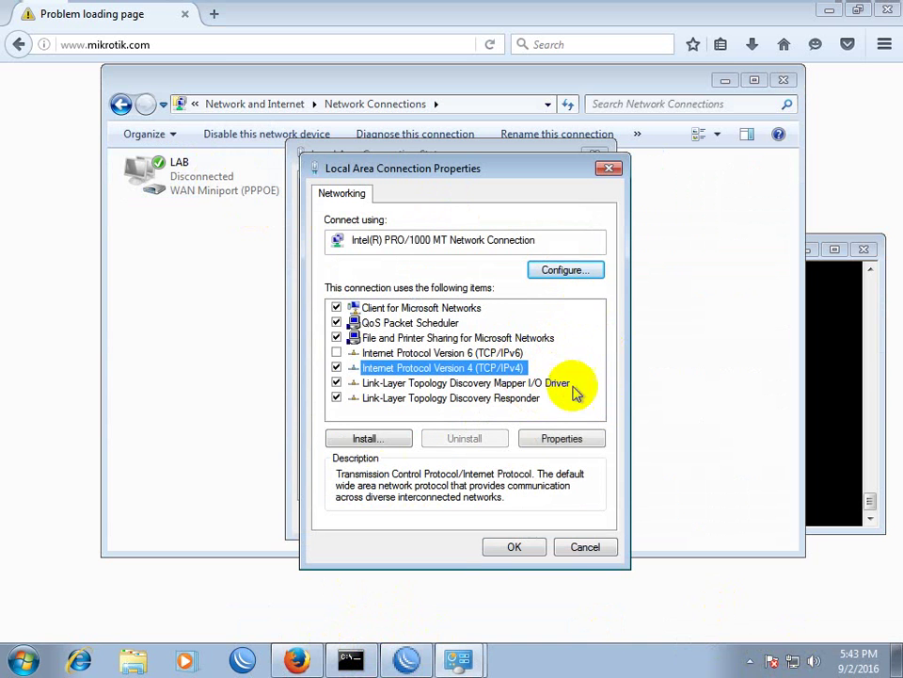
pyautogui.click(585, 437)
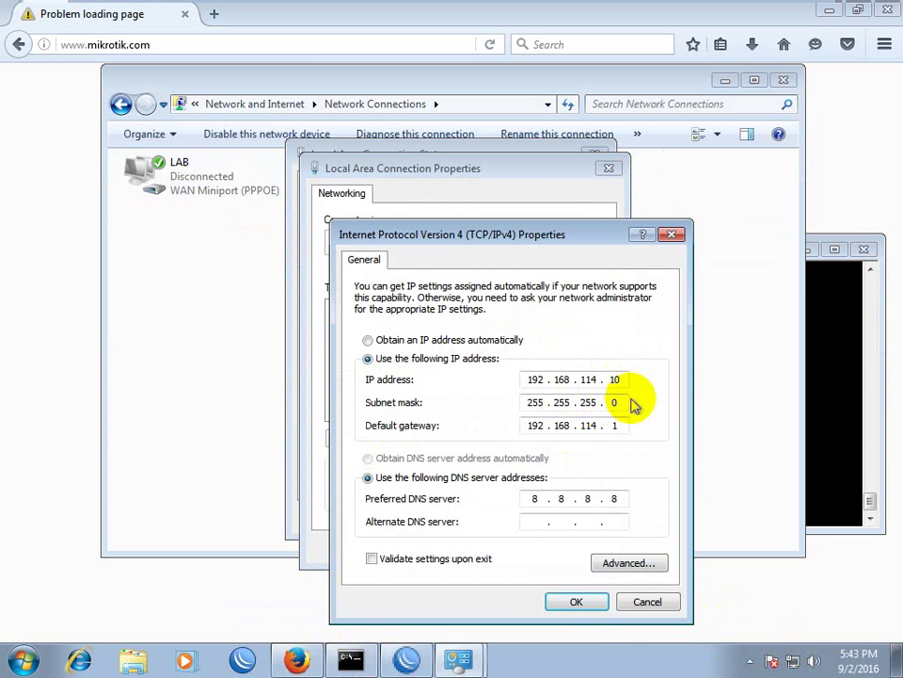
pyautogui.click(574, 603)
pyautogui.click(514, 547)
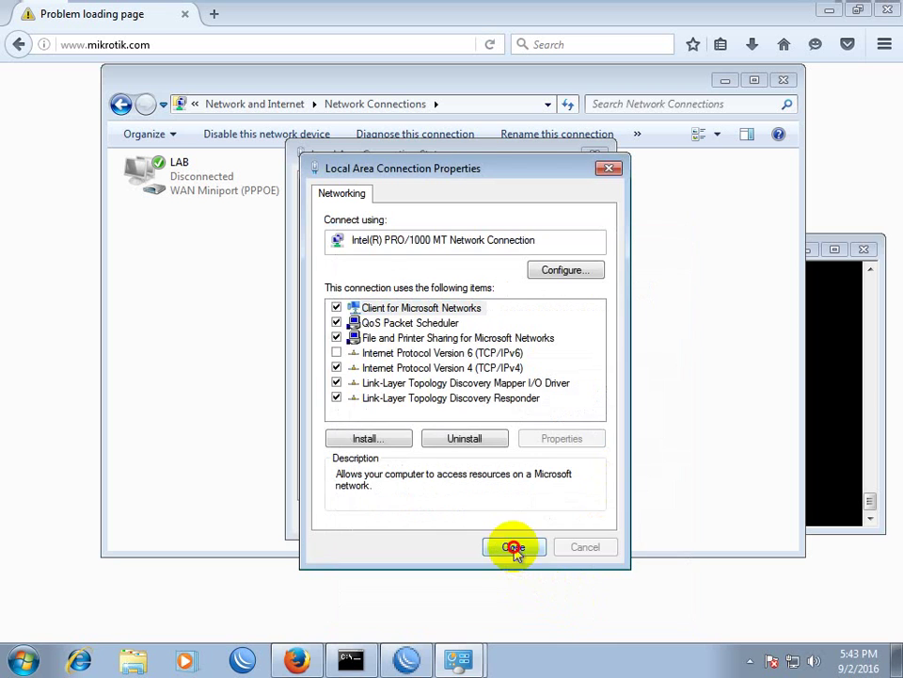
pyautogui.click(574, 518)
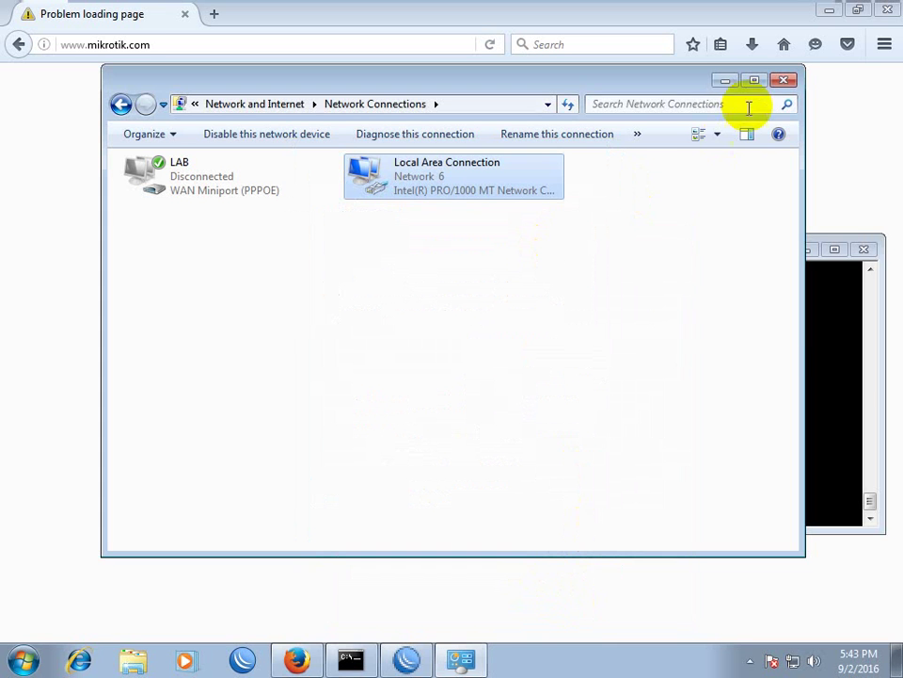
pyautogui.click(784, 79)
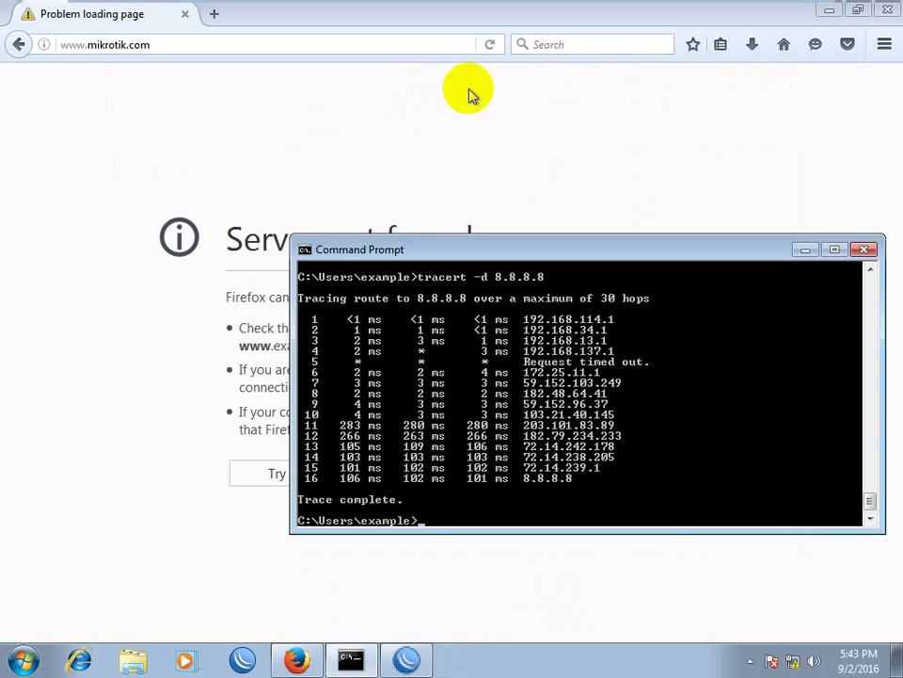
# - Reload the mikrotik.com page and open wiki.mikrotik.com in a new tab
pyautogui.click(489, 44)
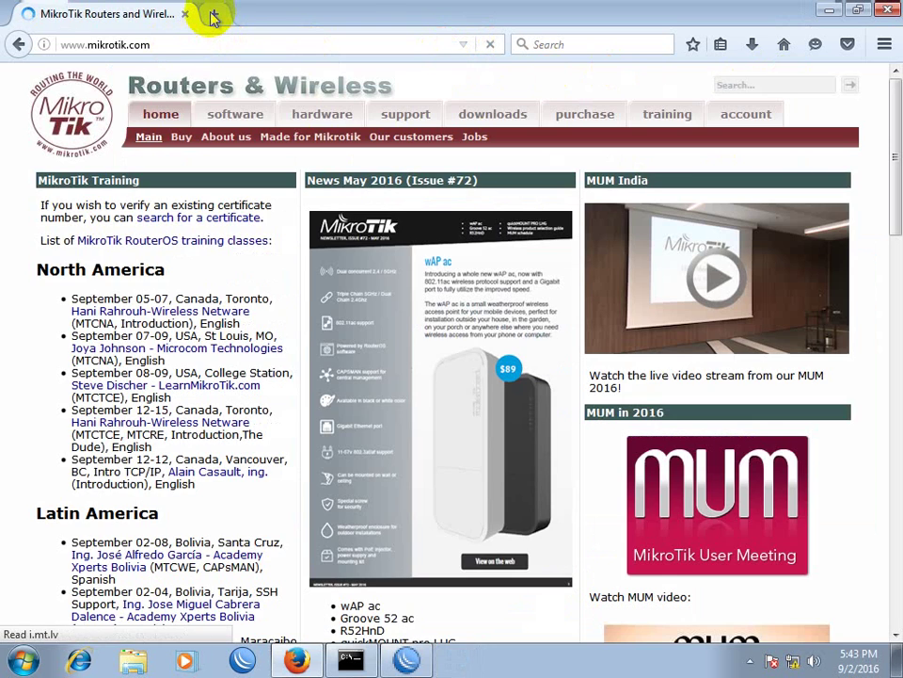
pyautogui.click(212, 15)
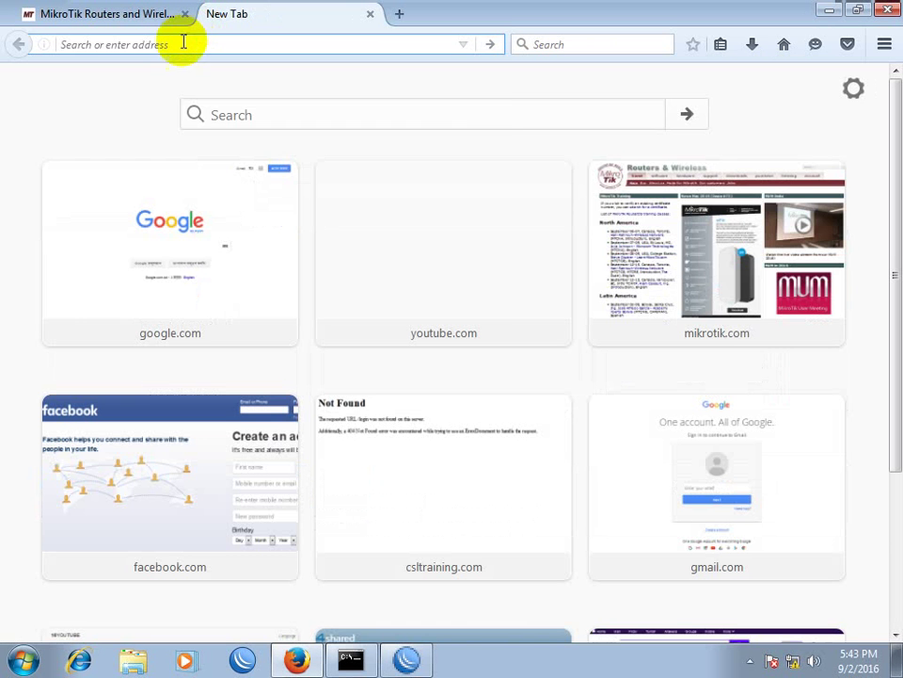
pyautogui.write('wim')
pyautogui.press('BackSpace')
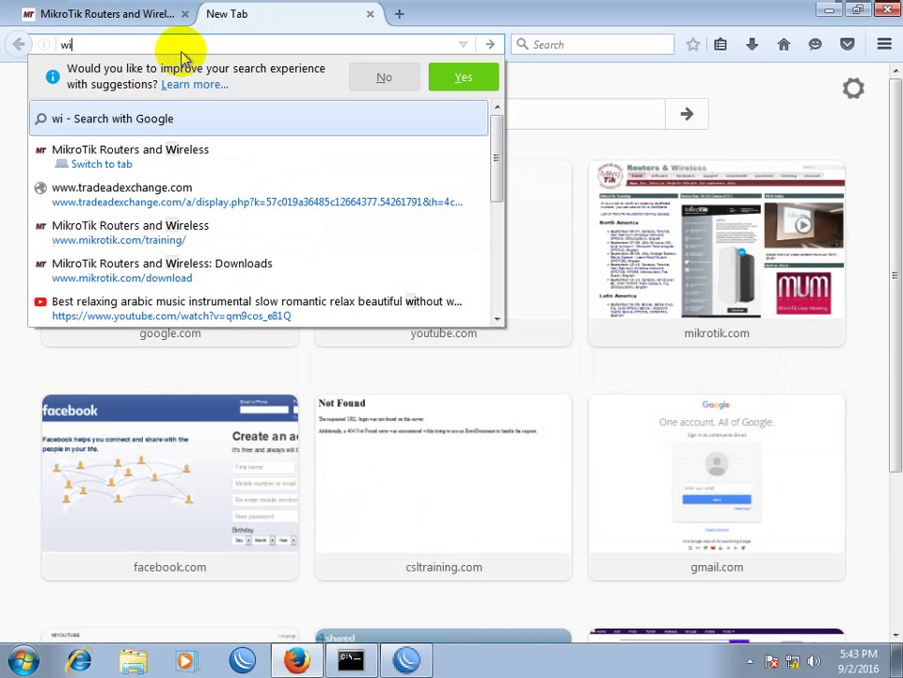
pyautogui.write('ki')
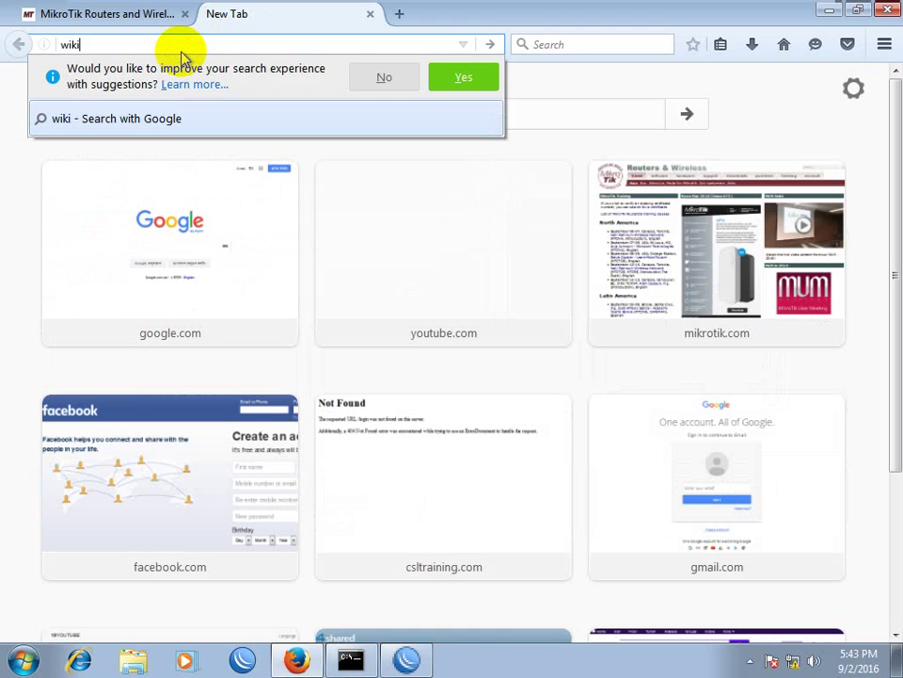
pyautogui.write('.mo')
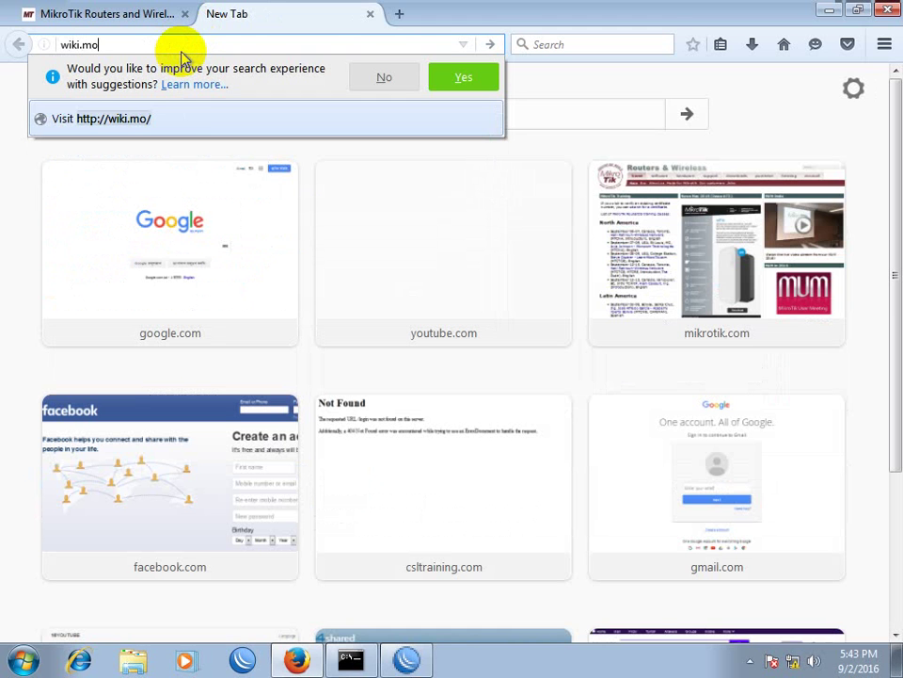
pyautogui.press('BackSpace')
pyautogui.write('ikrotik.')
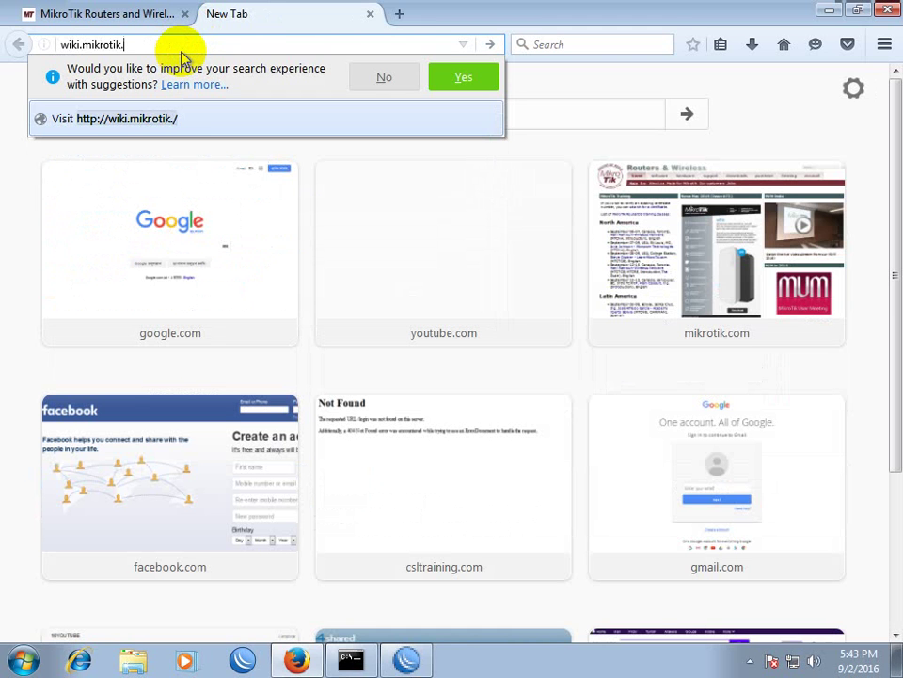
pyautogui.write('com')
pyautogui.press('Return')
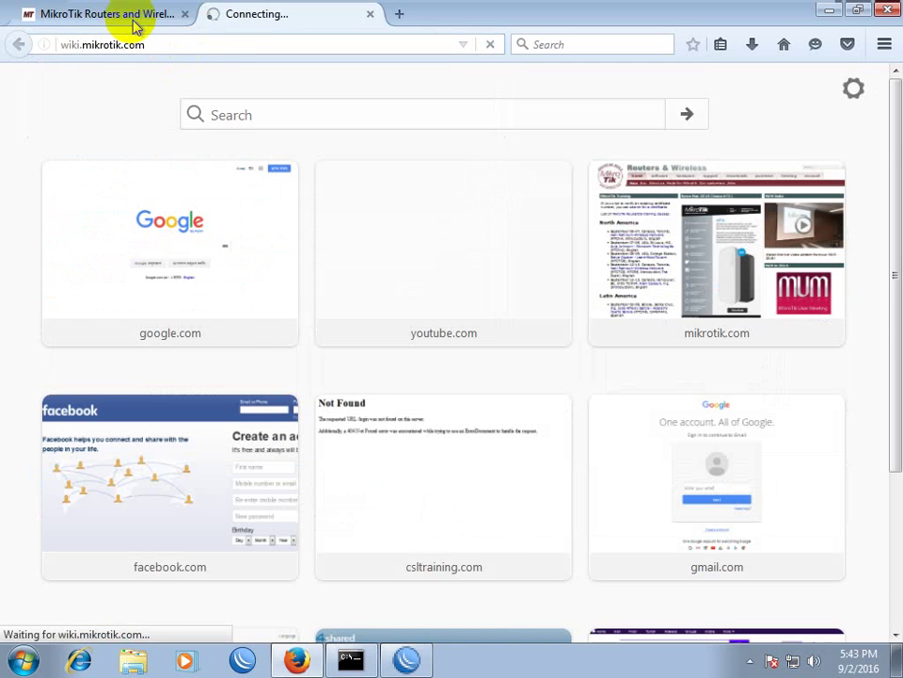
# - Search the MikroTik Wiki for ecmp and open the ECMP load balancing with masquerade result
pyautogui.click(122, 11)
pyautogui.click(307, 17)
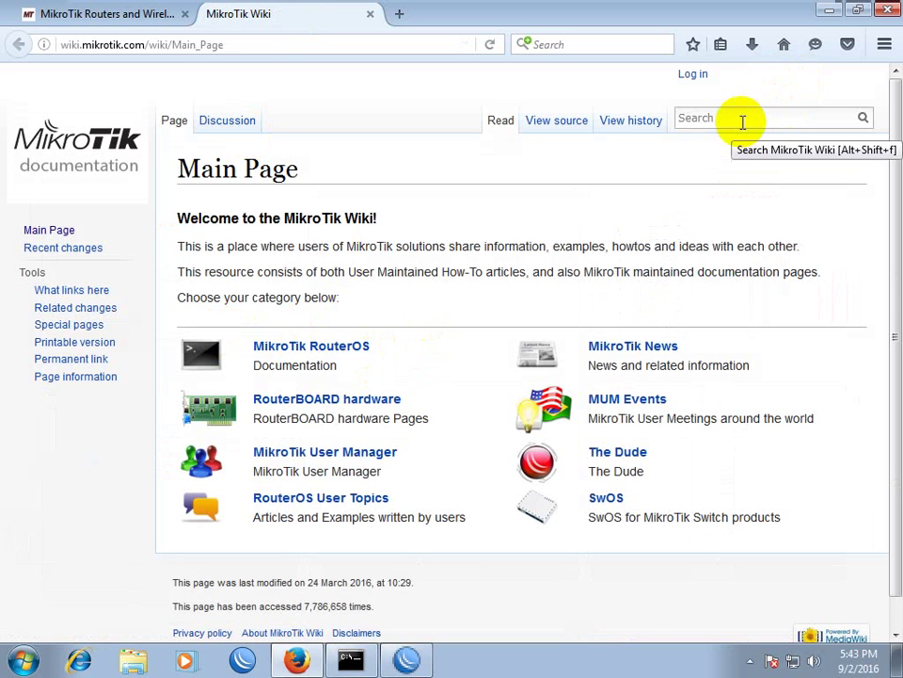
pyautogui.write('ec')
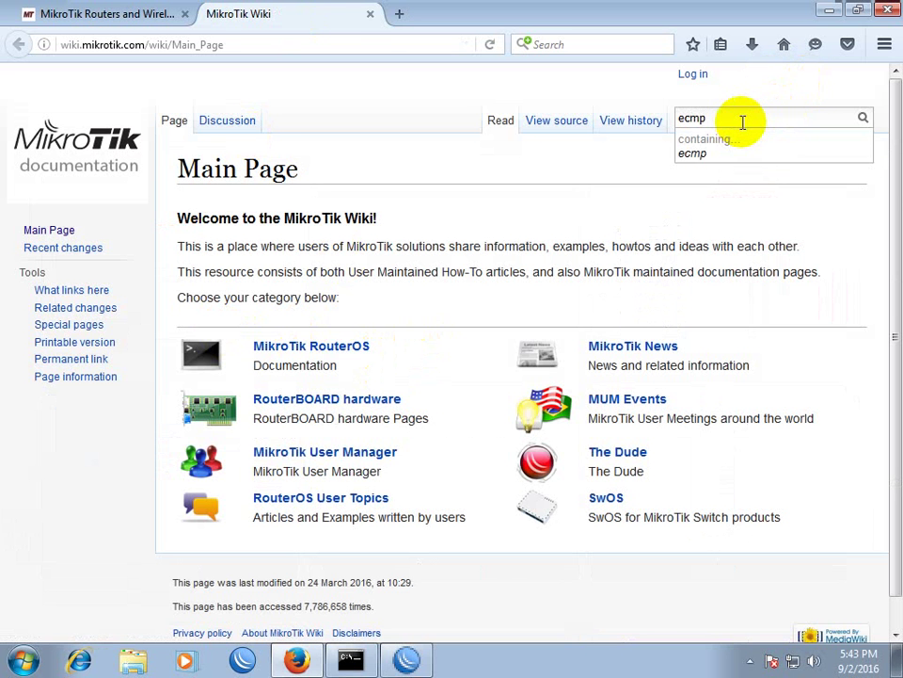
pyautogui.write('mp')
pyautogui.press('Return')
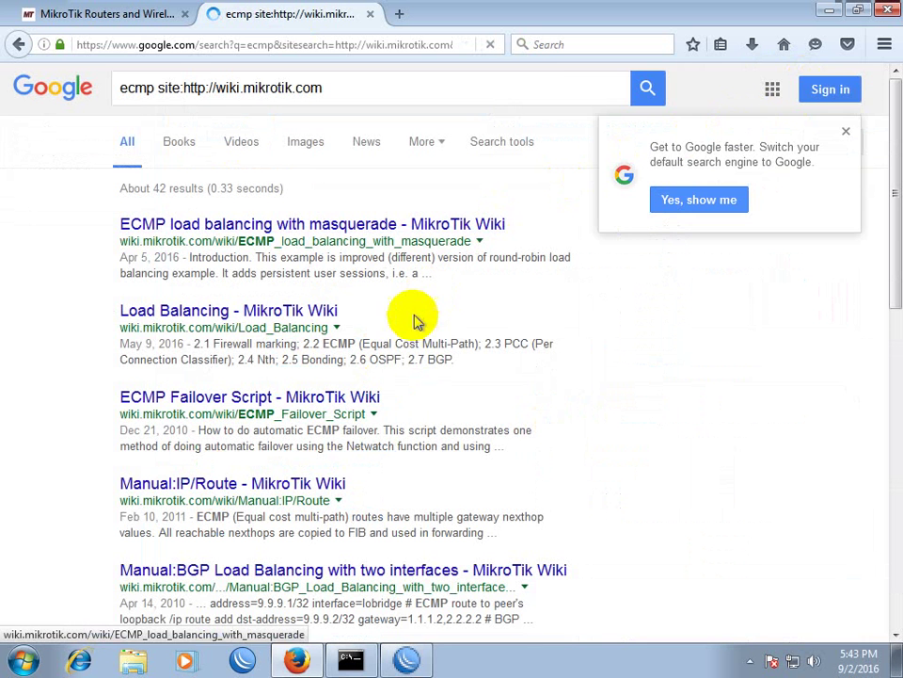
pyautogui.click(363, 228)
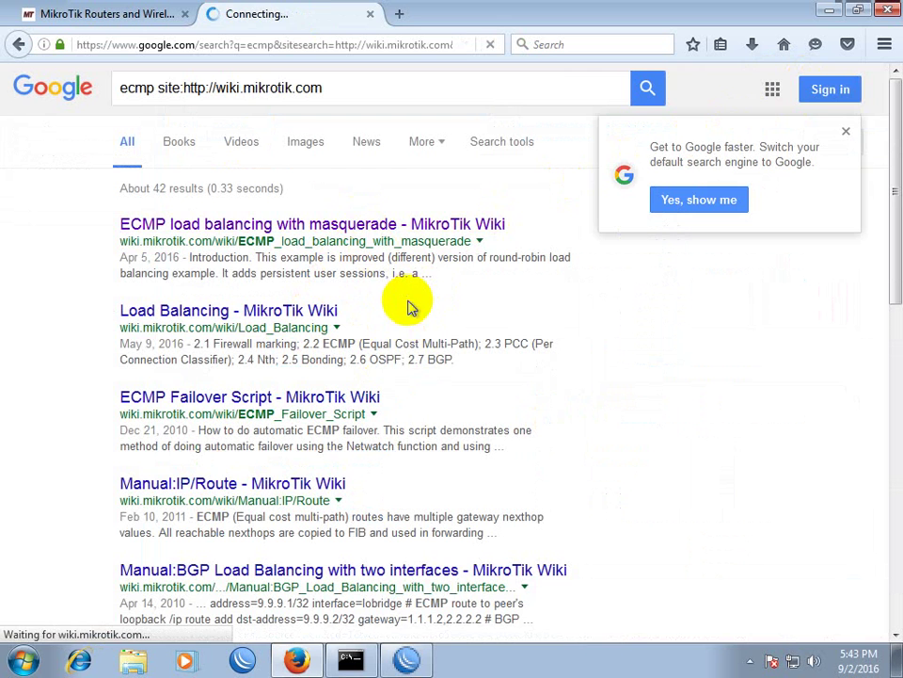
# - Scroll the ECMP wiki article to its Introduction and two-gateway Internet diagram
pyautogui.scroll(-6, 424, 367)
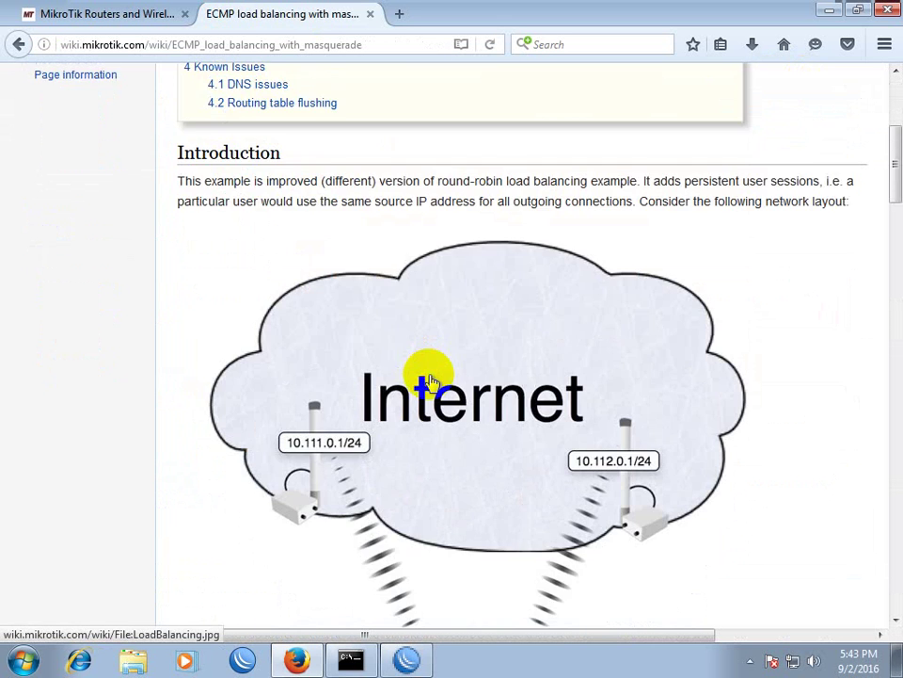
pyautogui.scroll(-5, 431, 379)
pyautogui.scroll(2, 637, 410)
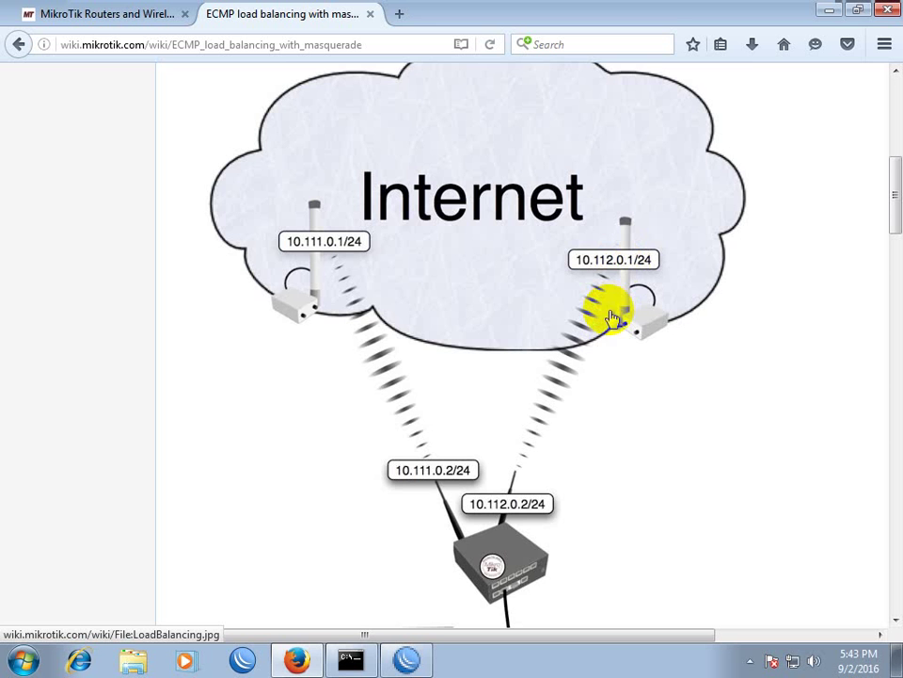
pyautogui.scroll(6, 599, 363)
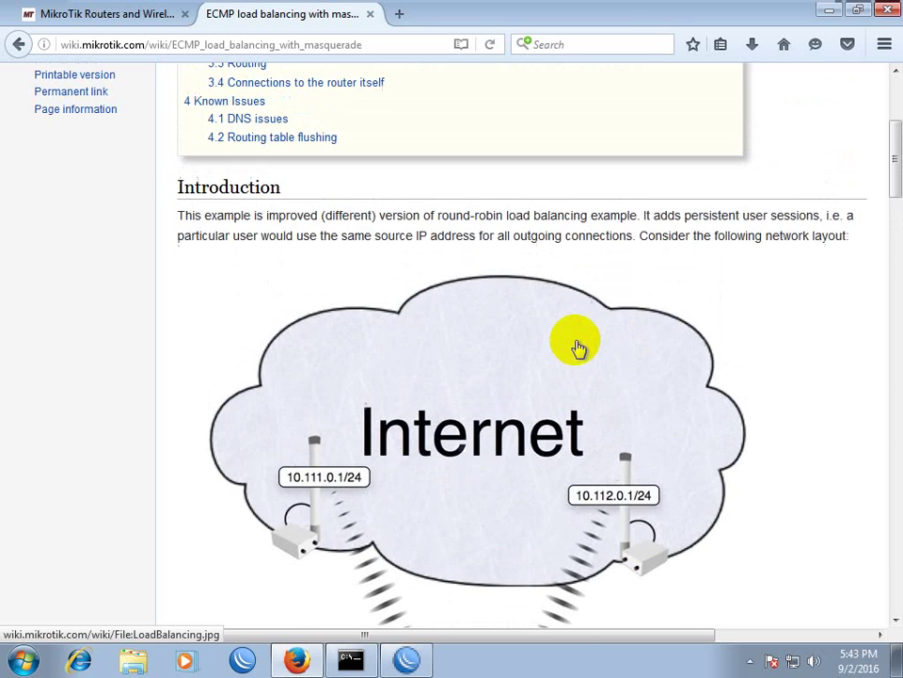